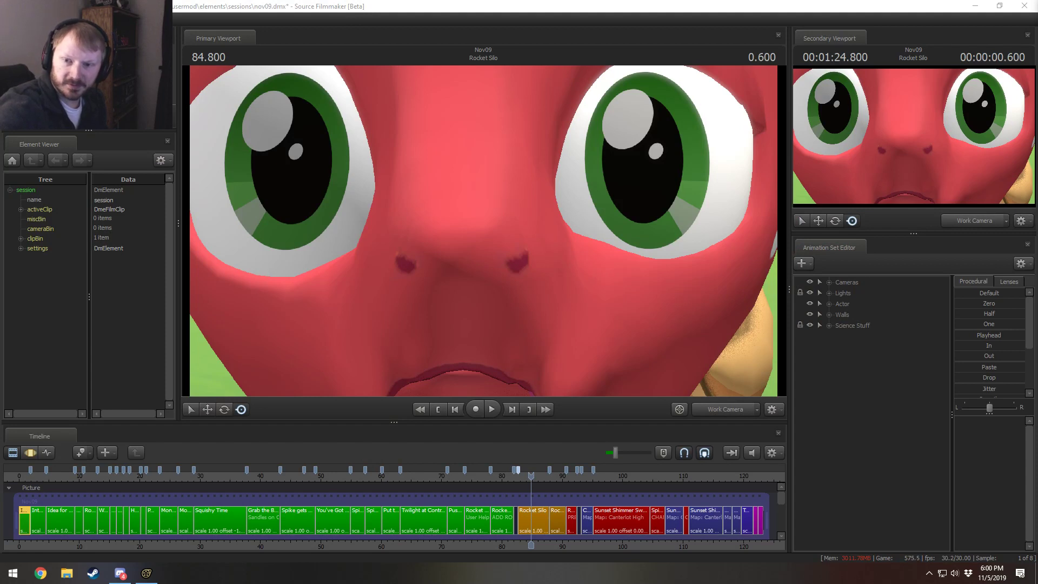
Step: View the browser window's Twitter post with the puppy video beside the animation session, and return to Source Filmmaker
{"action": "left_click_drag", "start_coordinate": [1037, 81], "coordinate": [866, 130]}
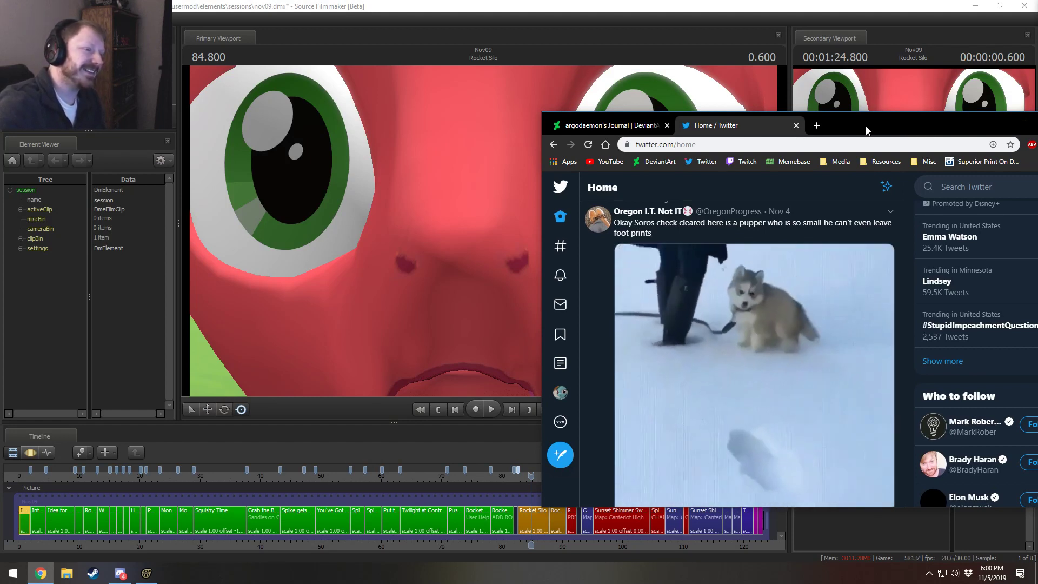
{"action": "left_click_drag", "start_coordinate": [867, 130], "coordinate": [845, 132]}
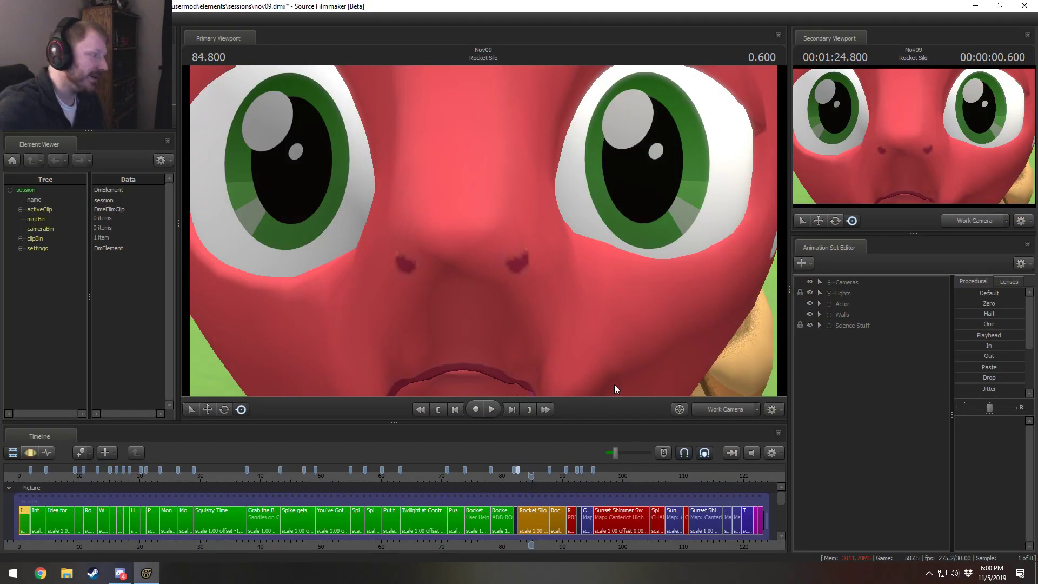
{"action": "key", "text": "alt+Tab"}
{"action": "key", "text": "alt+Tab"}
{"action": "key", "text": "Escape"}
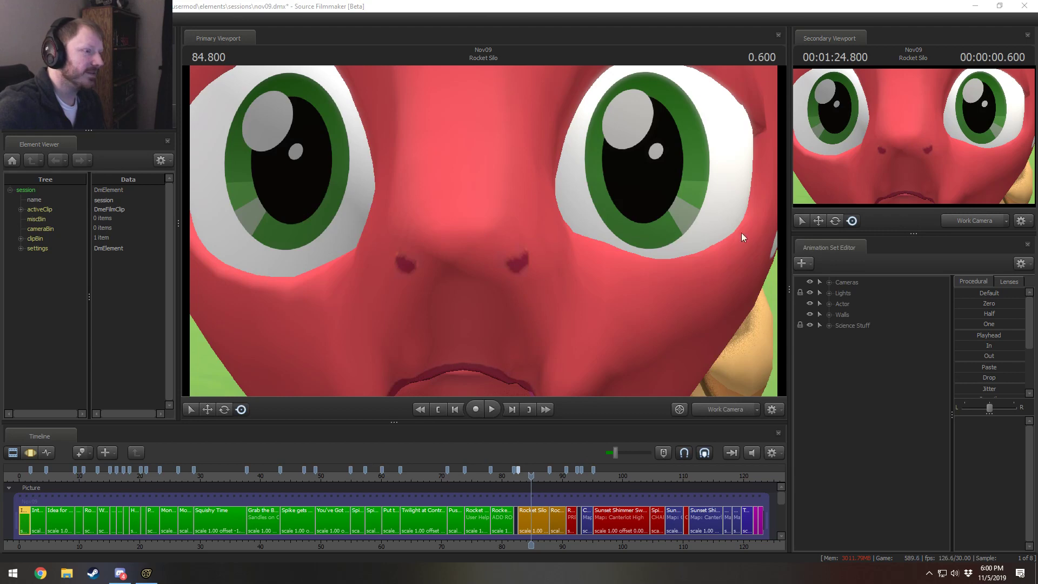
{"action": "key", "text": "alt+Tab"}
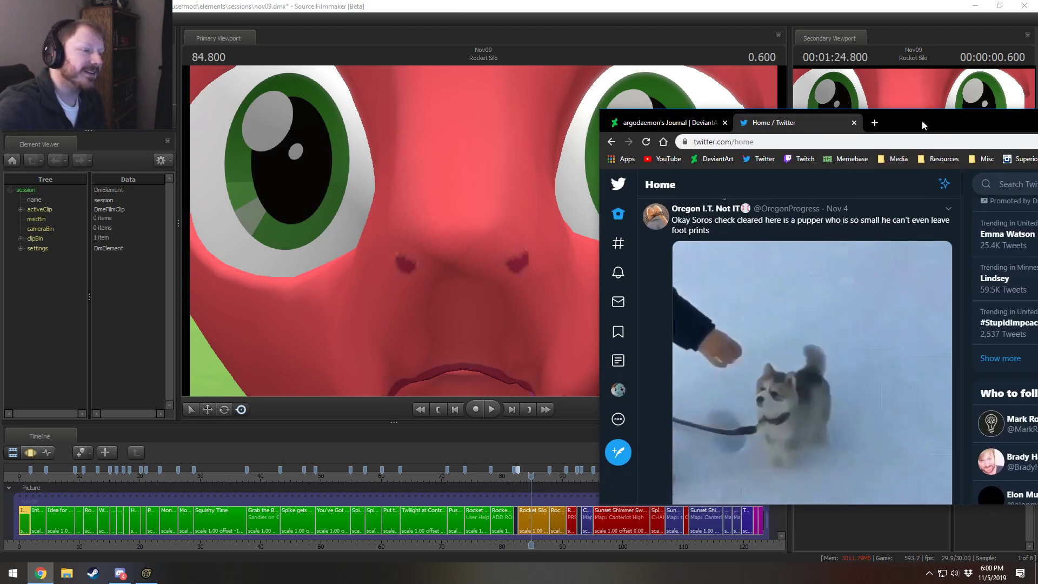
{"action": "left_click_drag", "start_coordinate": [922, 121], "coordinate": [922, 122]}
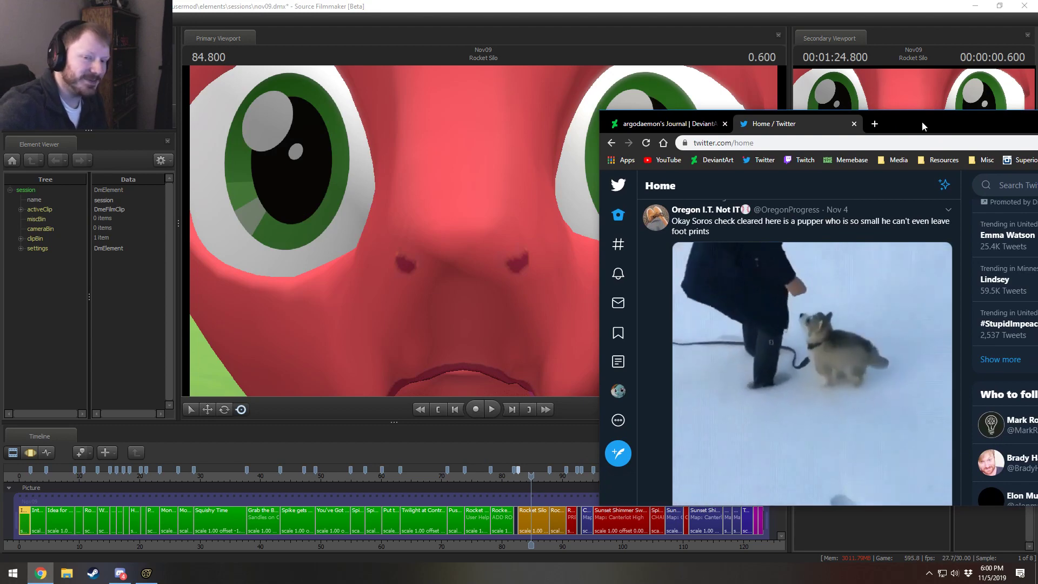
{"action": "key", "text": "alt+Tab"}
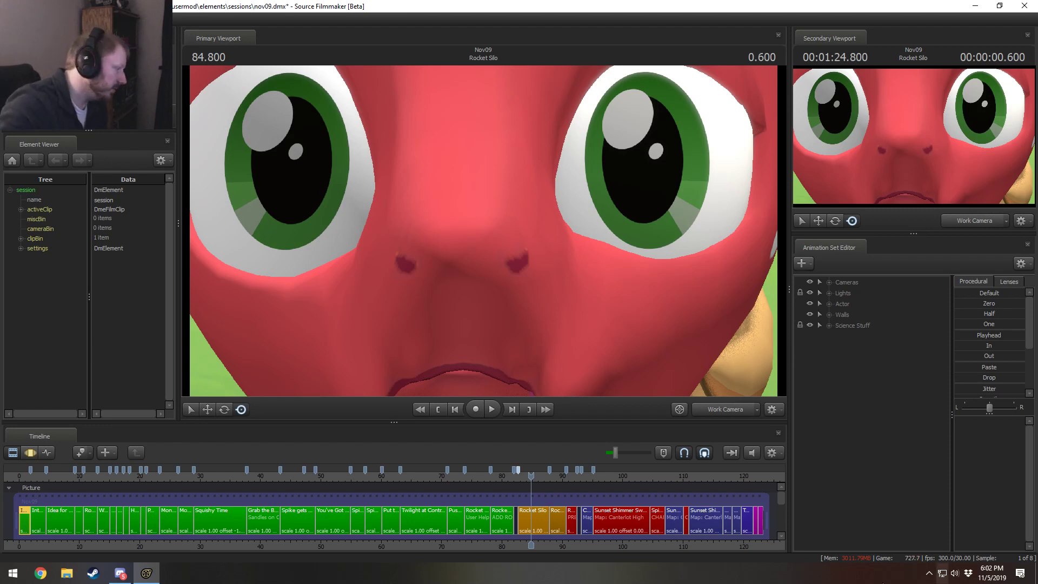
Step: Minimize Source Filmmaker and open the _Retired folder of FanFic Scripts, inside Presentations in the Pony SFM folder
{"action": "left_click", "coordinate": [974, 6]}
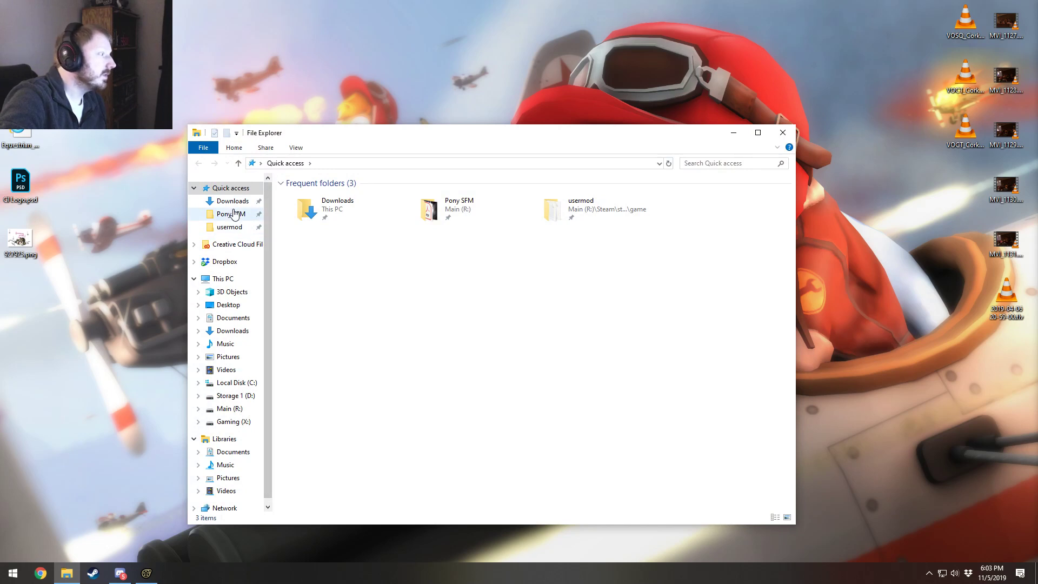
{"action": "left_click", "coordinate": [232, 215]}
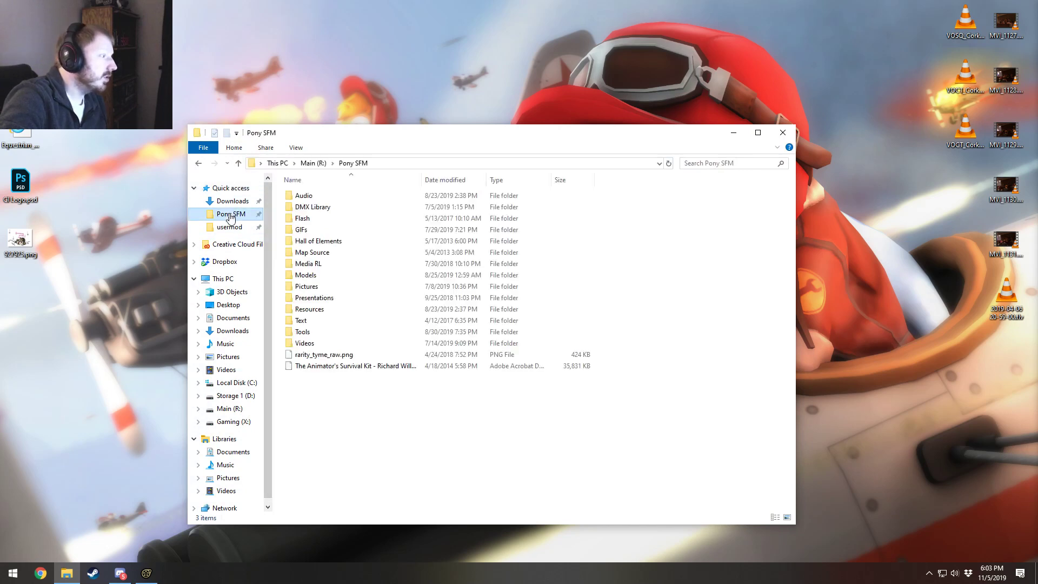
{"action": "double_click", "coordinate": [314, 299]}
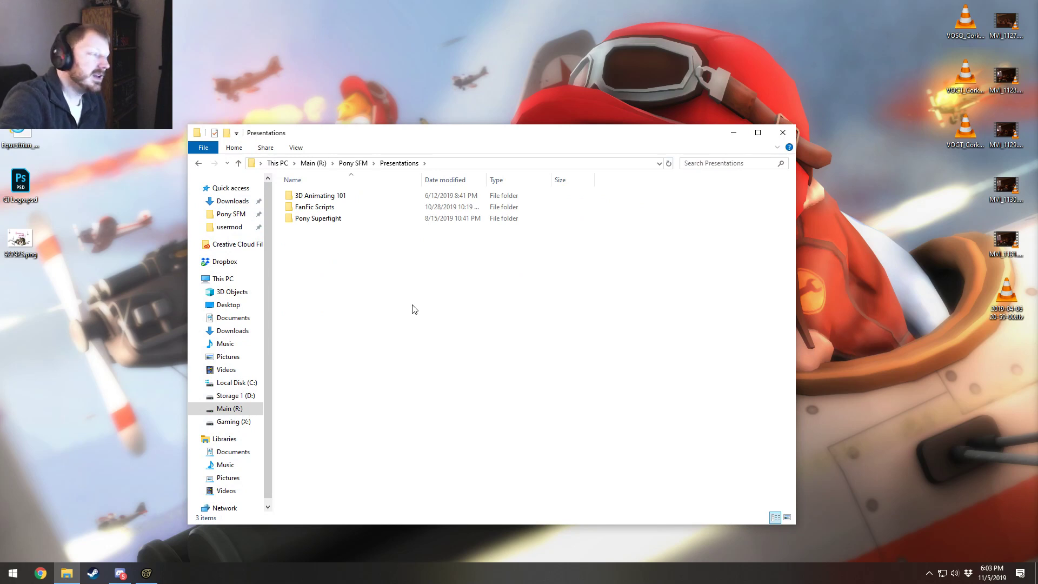
{"action": "double_click", "coordinate": [315, 209]}
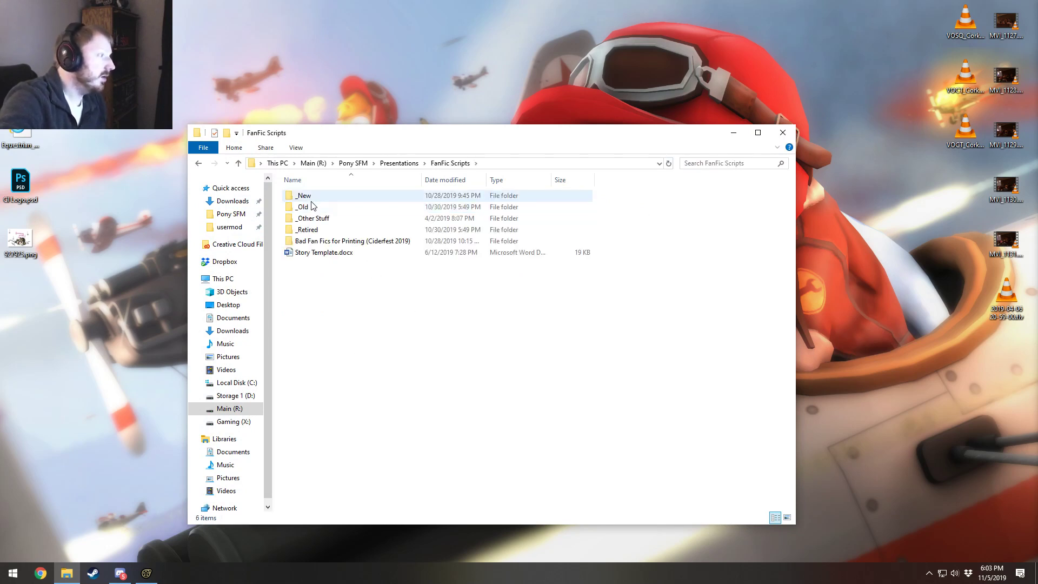
{"action": "double_click", "coordinate": [310, 230]}
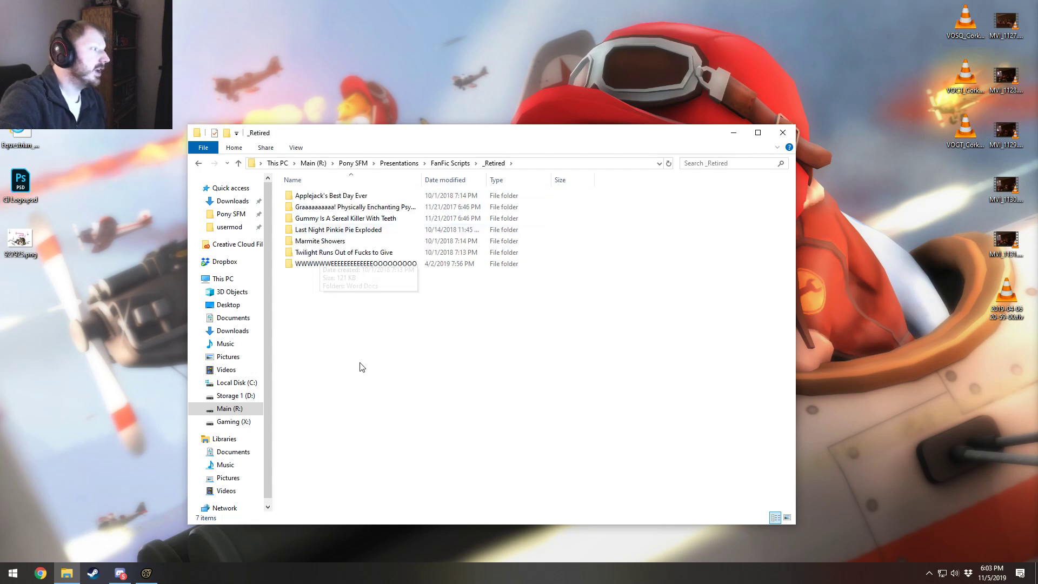
{"action": "left_click_drag", "start_coordinate": [357, 348], "coordinate": [325, 188]}
{"action": "left_click", "coordinate": [321, 299]}
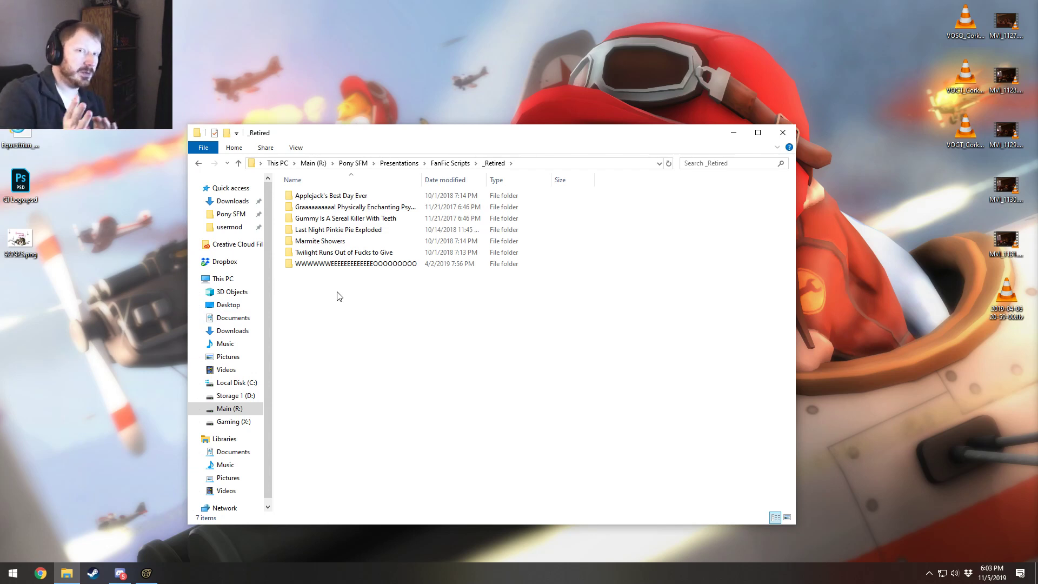
Step: Go through the retired story folders one by one, from the WWWWWWEEE folder up to the Graaaaaaaaaa! folder
{"action": "left_click", "coordinate": [331, 266]}
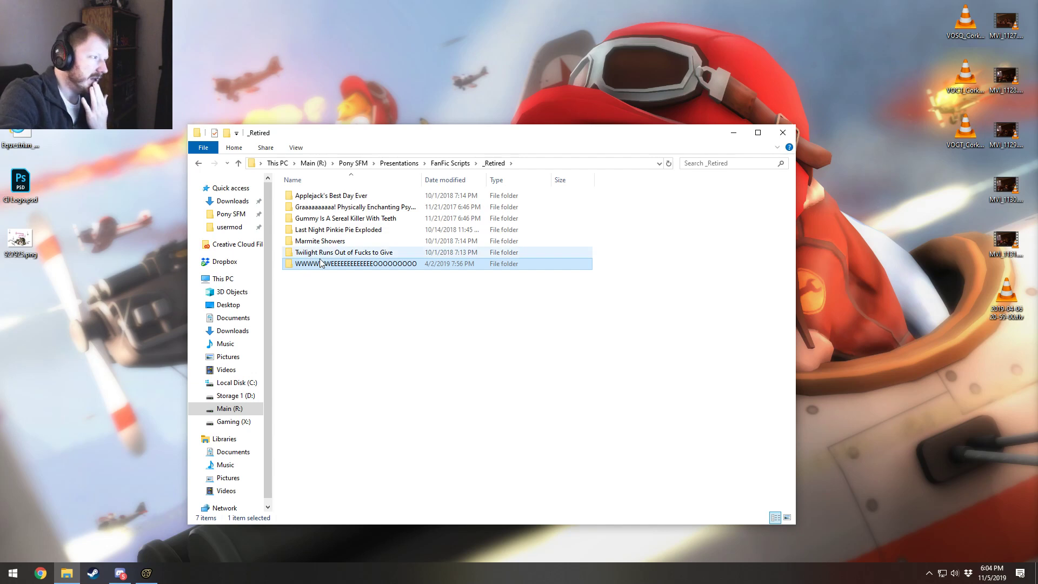
{"action": "left_click", "coordinate": [340, 254]}
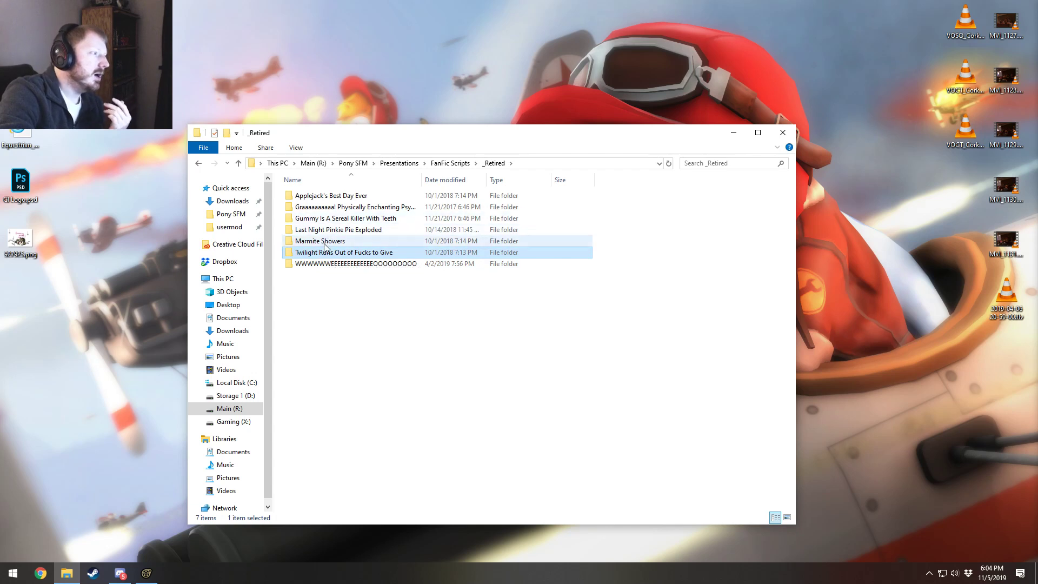
{"action": "left_click", "coordinate": [324, 243]}
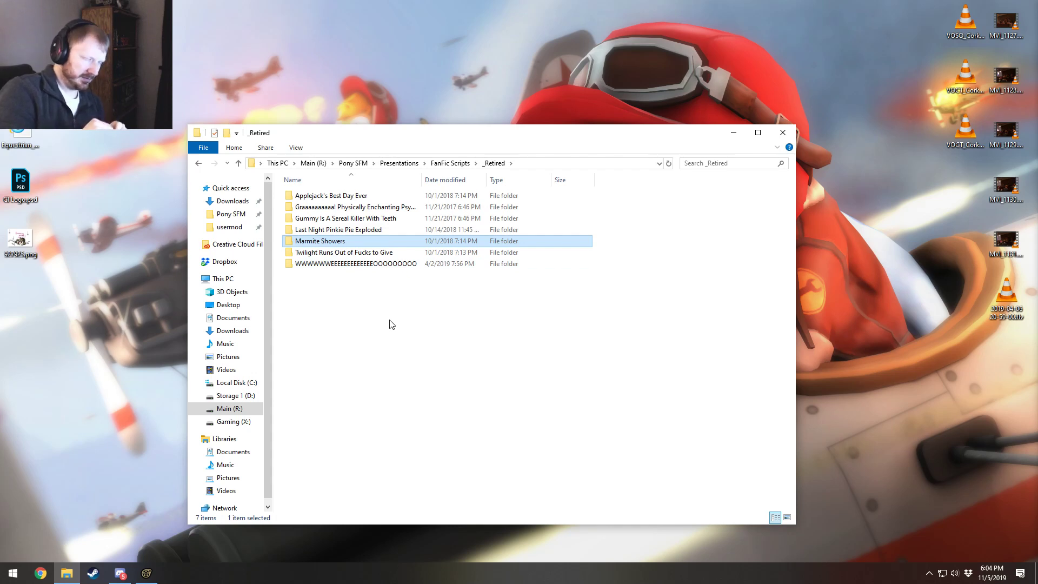
{"action": "left_click", "coordinate": [345, 231]}
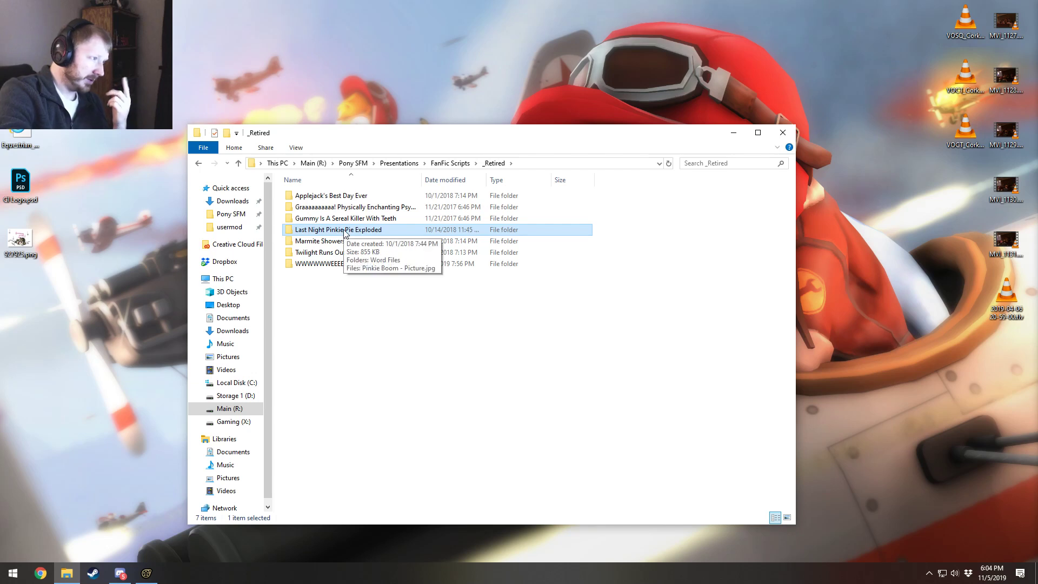
{"action": "left_click", "coordinate": [370, 219]}
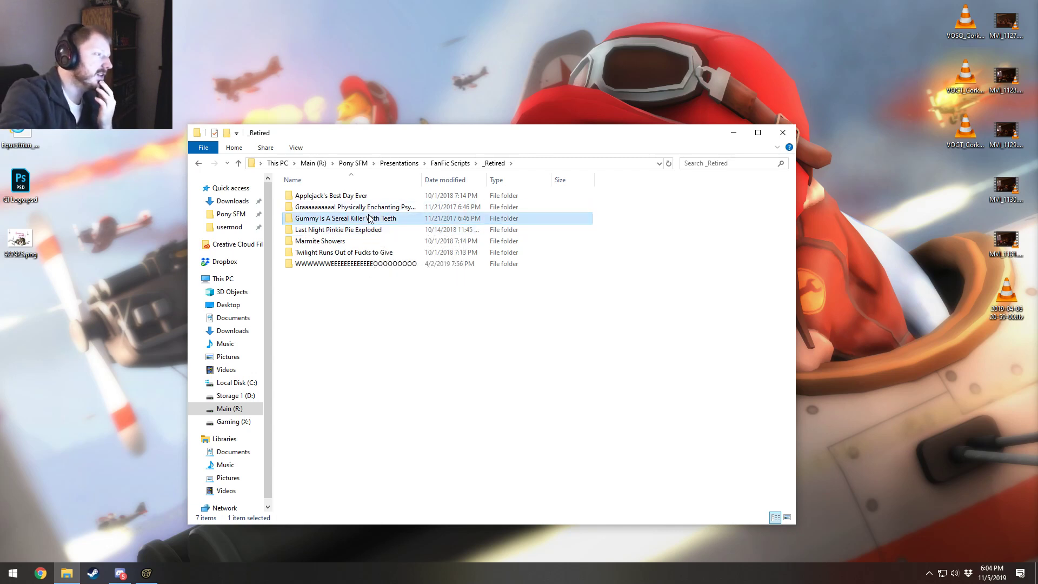
{"action": "left_click", "coordinate": [337, 211]}
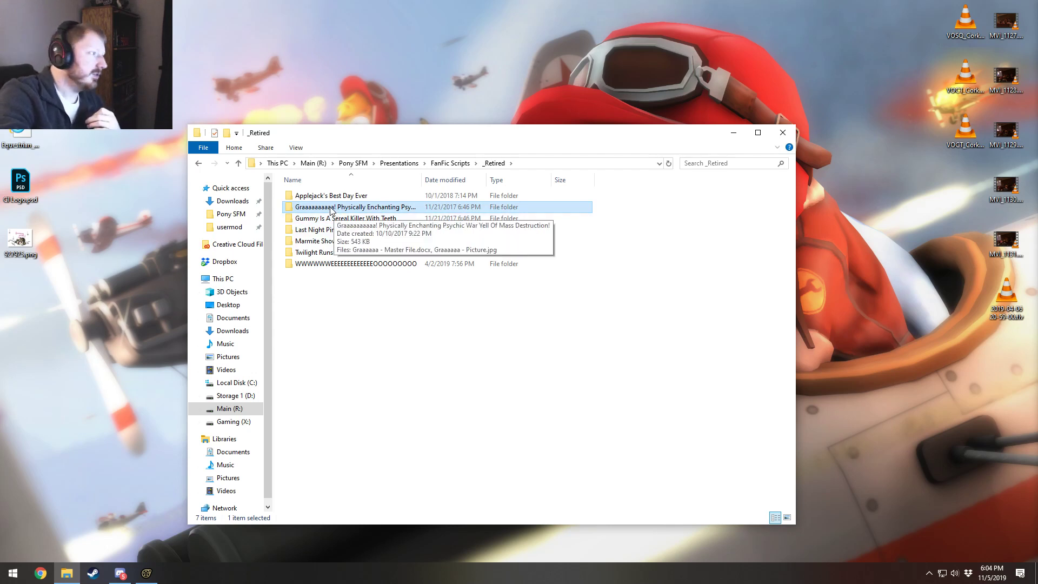
Step: Open the master Word script of Applejack's Best Day Ever from its Word Files folder, read it and close it
{"action": "double_click", "coordinate": [316, 197]}
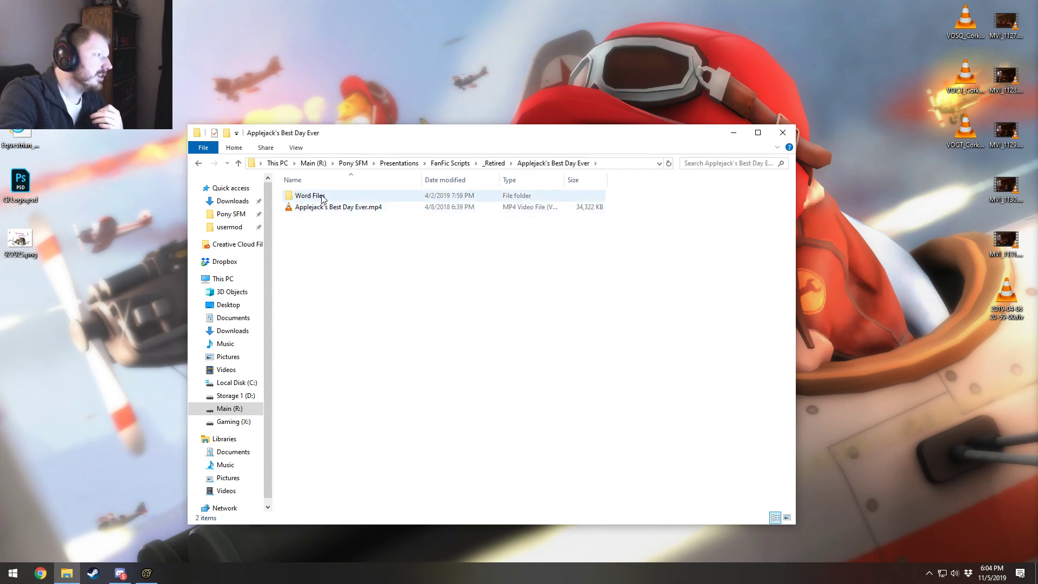
{"action": "double_click", "coordinate": [322, 198]}
{"action": "double_click", "coordinate": [320, 197]}
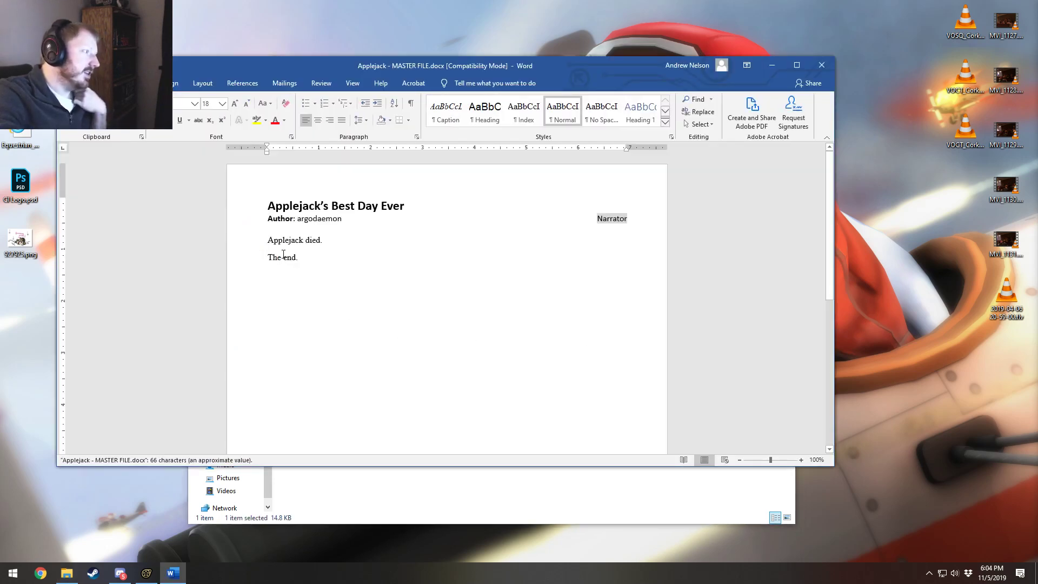
{"action": "left_click_drag", "start_coordinate": [273, 238], "coordinate": [322, 274]}
{"action": "left_click", "coordinate": [322, 274]}
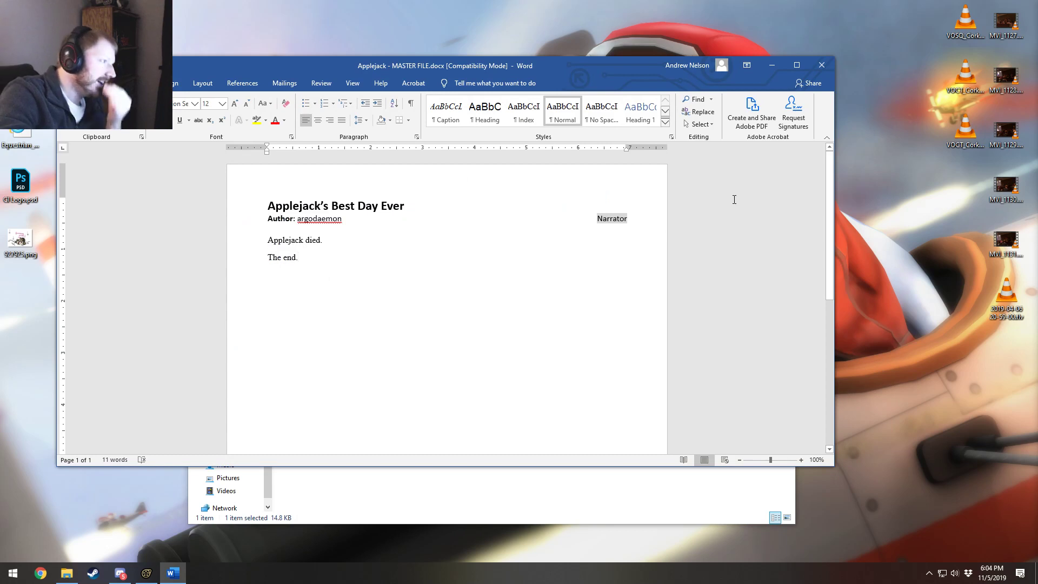
{"action": "scroll", "coordinate": [303, 278], "scroll_direction": "down", "scroll_amount": 1}
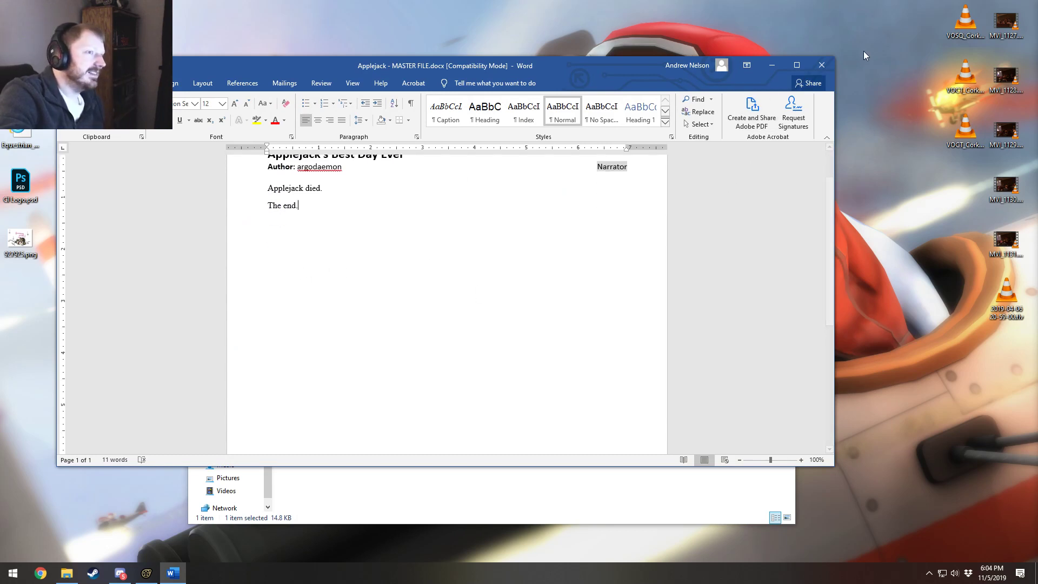
{"action": "left_click", "coordinate": [823, 65]}
Step: Play Applejack's Best Day Ever.mp4 and set its audio output to Speakers (Sound Blaster Z)
{"action": "left_click", "coordinate": [568, 164]}
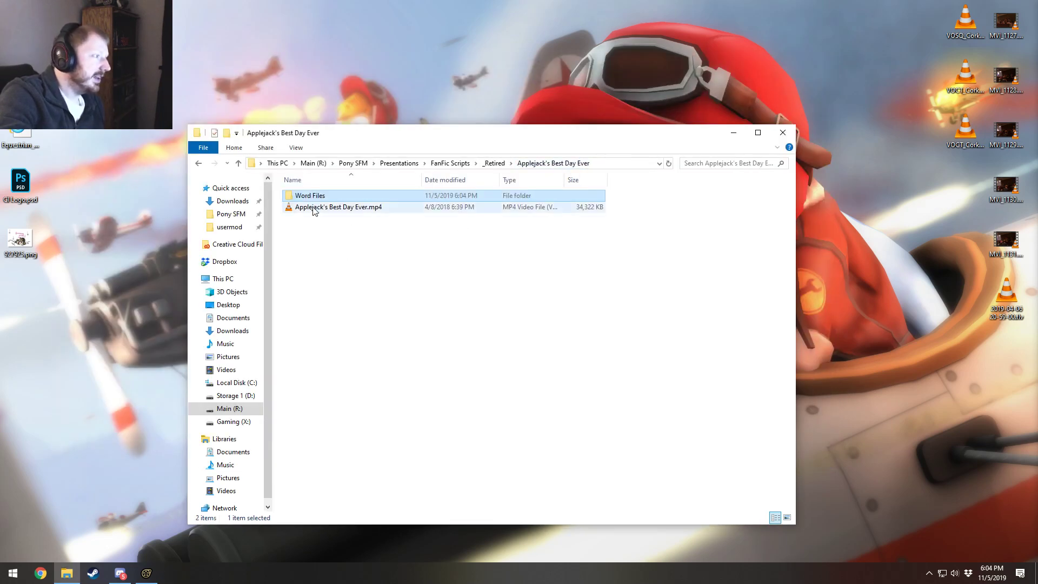
{"action": "double_click", "coordinate": [314, 208]}
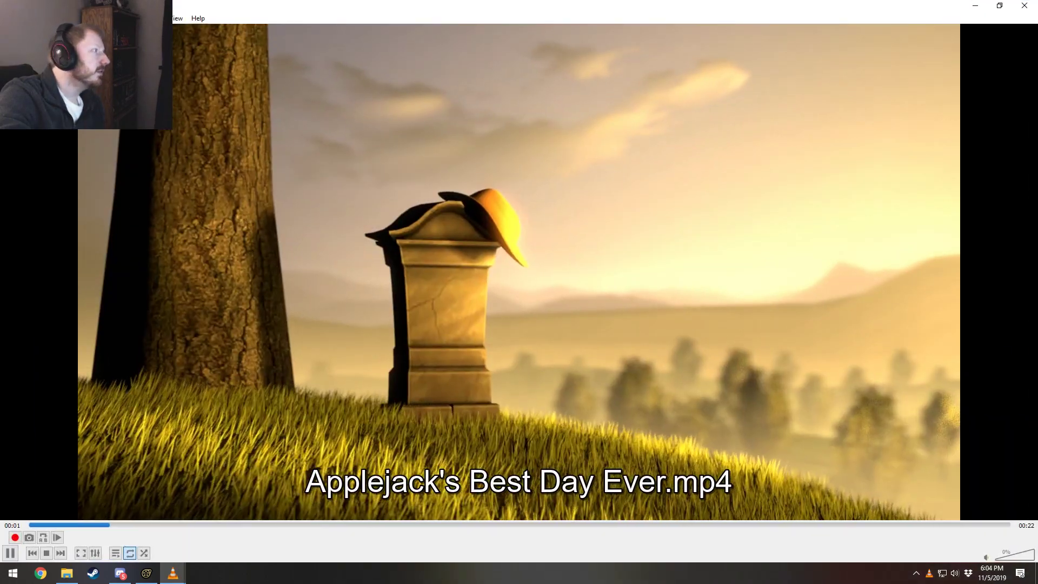
{"action": "left_click", "coordinate": [73, 18]}
{"action": "mouse_move", "coordinate": [100, 44]}
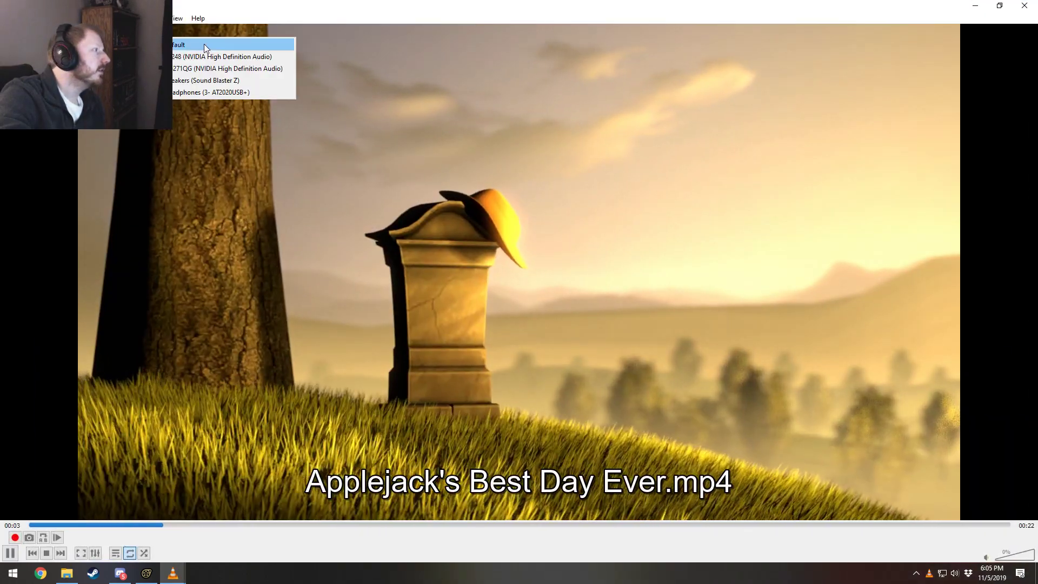
{"action": "left_click", "coordinate": [208, 80]}
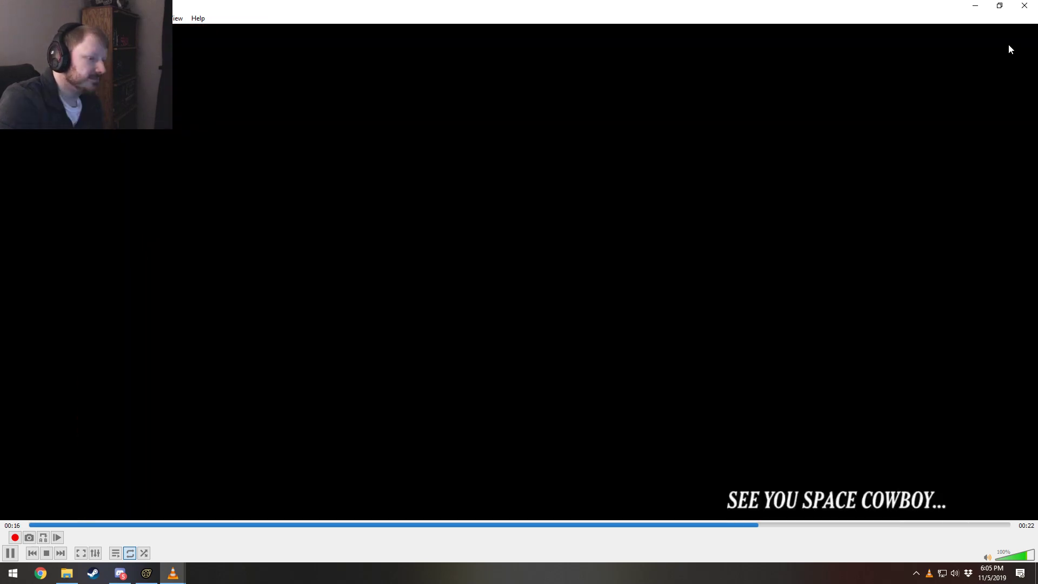
Step: Pause the video, rewind it to about 00:10, replay the ending and close the player
{"action": "left_click", "coordinate": [991, 103]}
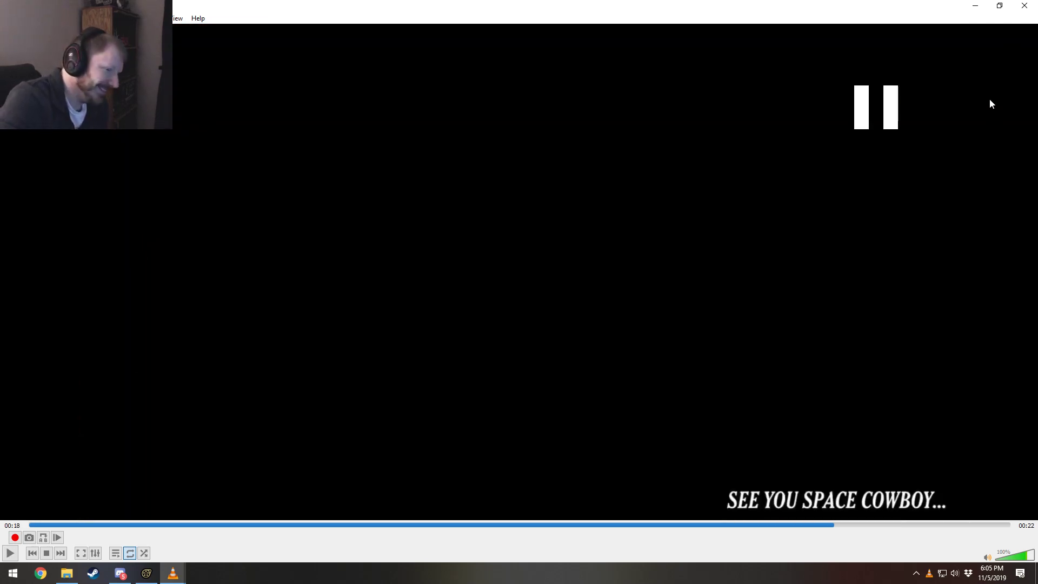
{"action": "left_click", "coordinate": [632, 524]}
{"action": "left_click_drag", "start_coordinate": [634, 524], "coordinate": [502, 524]}
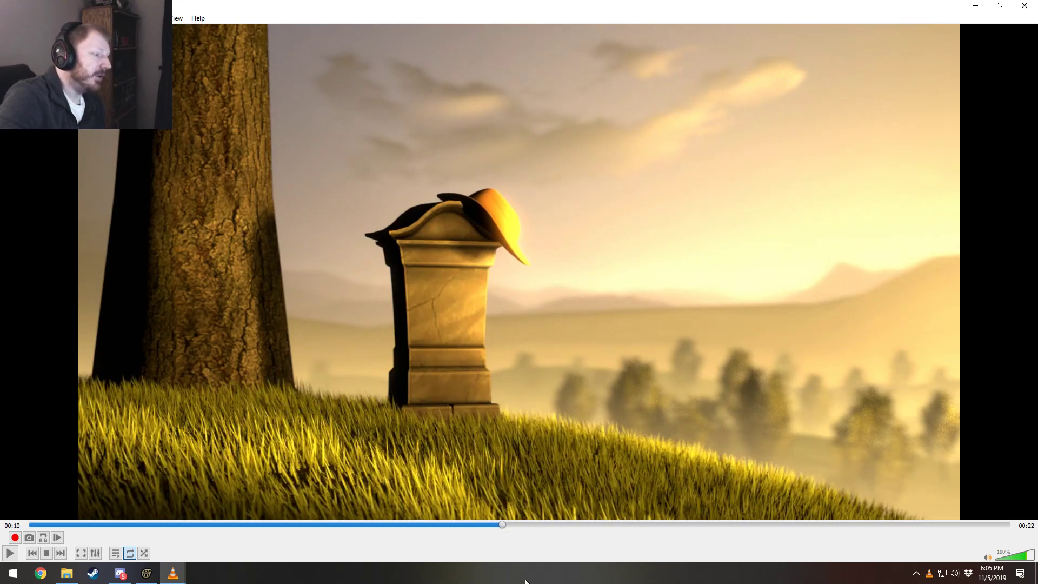
{"action": "key", "text": "space"}
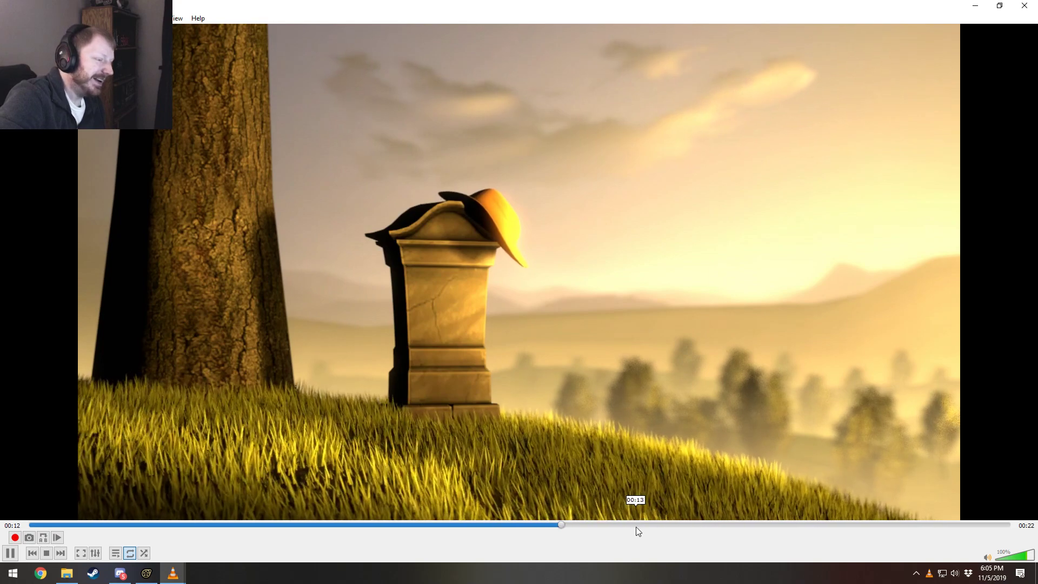
{"action": "key", "text": "space"}
{"action": "key", "text": "space"}
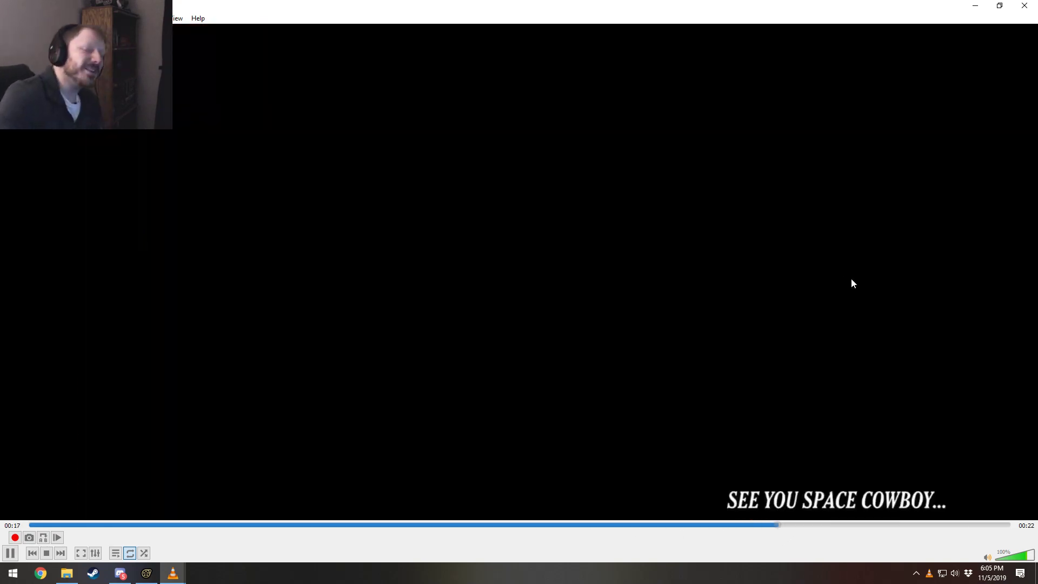
{"action": "key", "text": "space"}
{"action": "left_click", "coordinate": [1022, 9]}
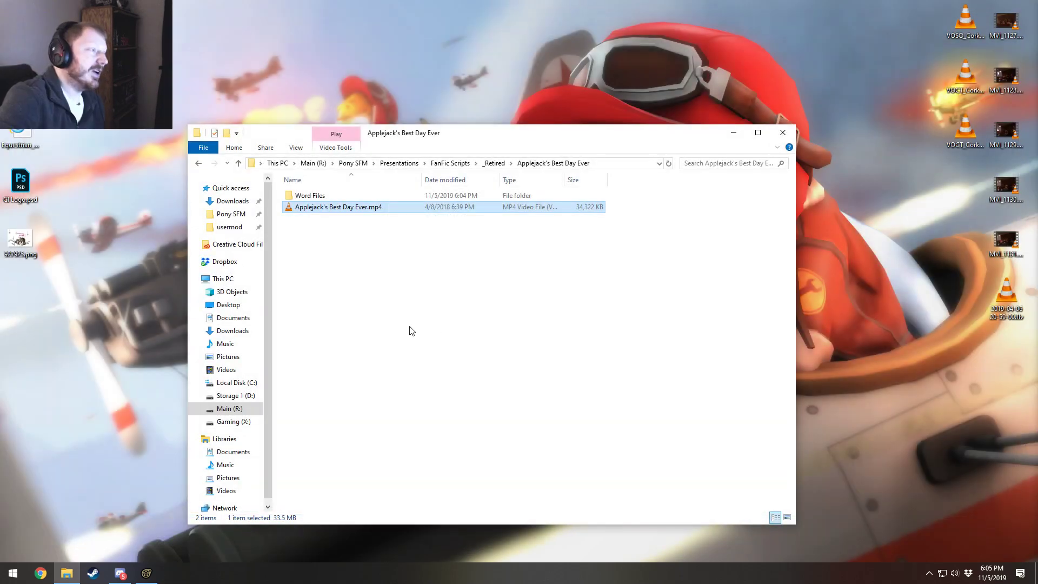
Step: Return to the FanFic Scripts folder and open its _Old folder to show the story folders
{"action": "left_click", "coordinate": [411, 330]}
{"action": "left_click", "coordinate": [493, 163]}
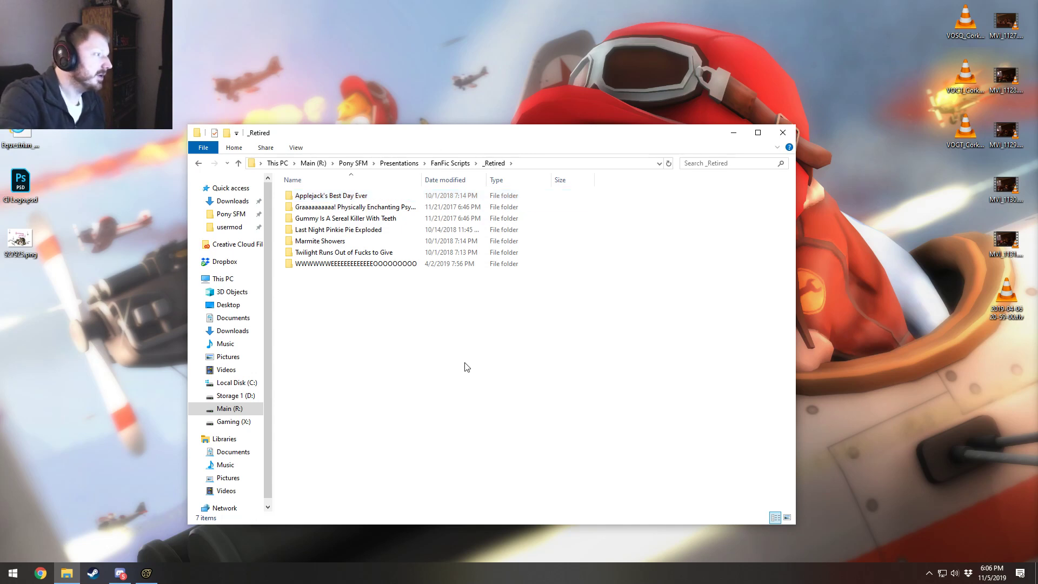
{"action": "left_click", "coordinate": [440, 165]}
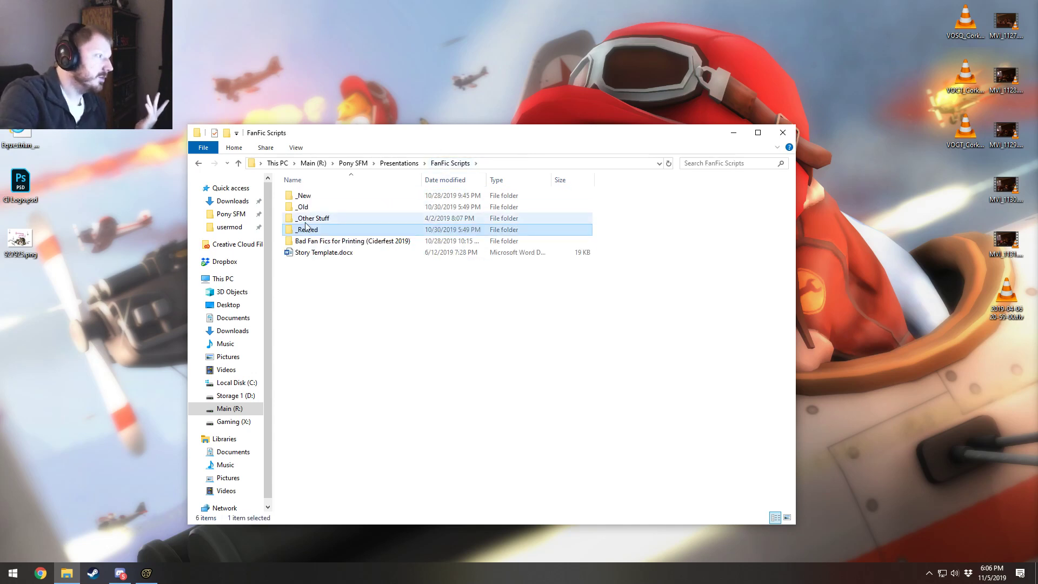
{"action": "double_click", "coordinate": [308, 207]}
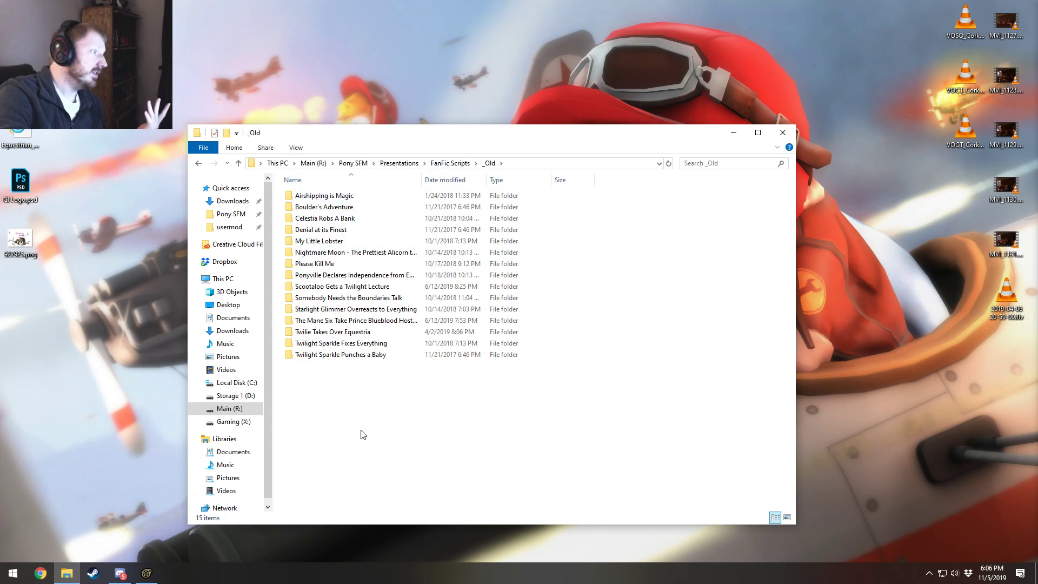
{"action": "left_click_drag", "start_coordinate": [360, 432], "coordinate": [314, 193]}
{"action": "left_click", "coordinate": [339, 380]}
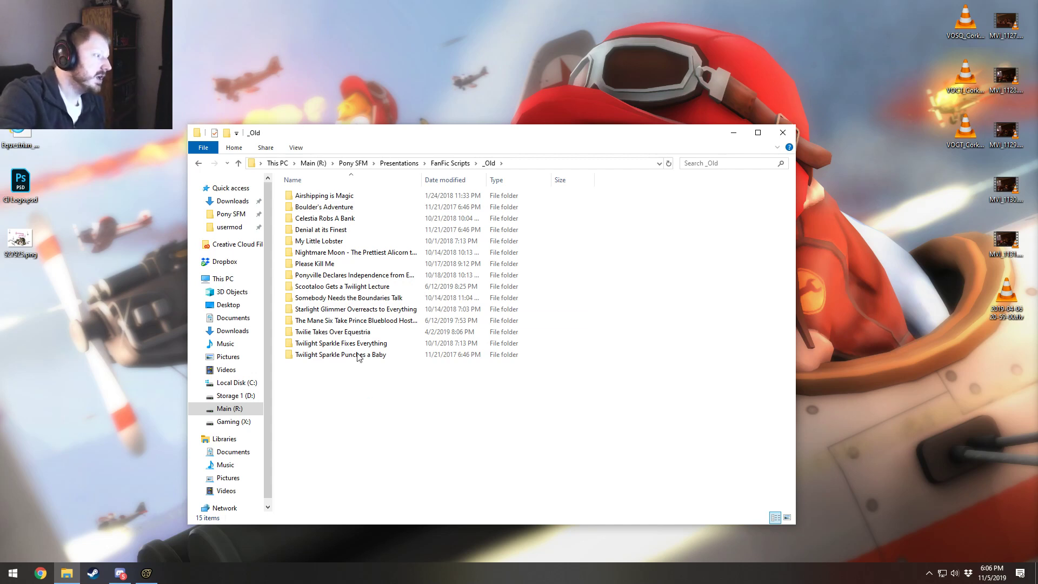
Step: Return to the FanFic Scripts folder and open its _New folder to show the new story folders
{"action": "left_click", "coordinate": [448, 163]}
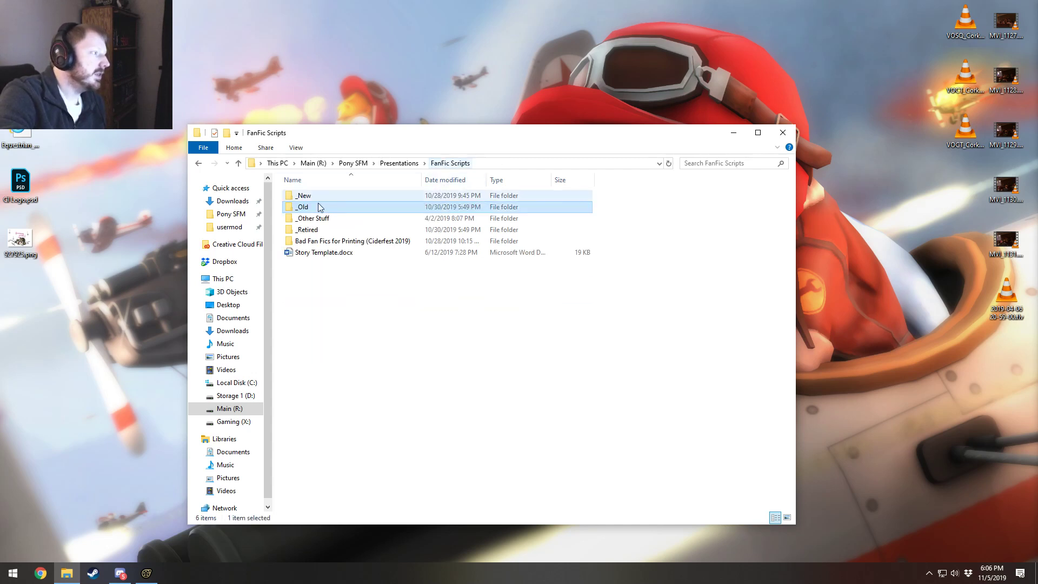
{"action": "left_click", "coordinate": [307, 196]}
{"action": "double_click", "coordinate": [307, 196]}
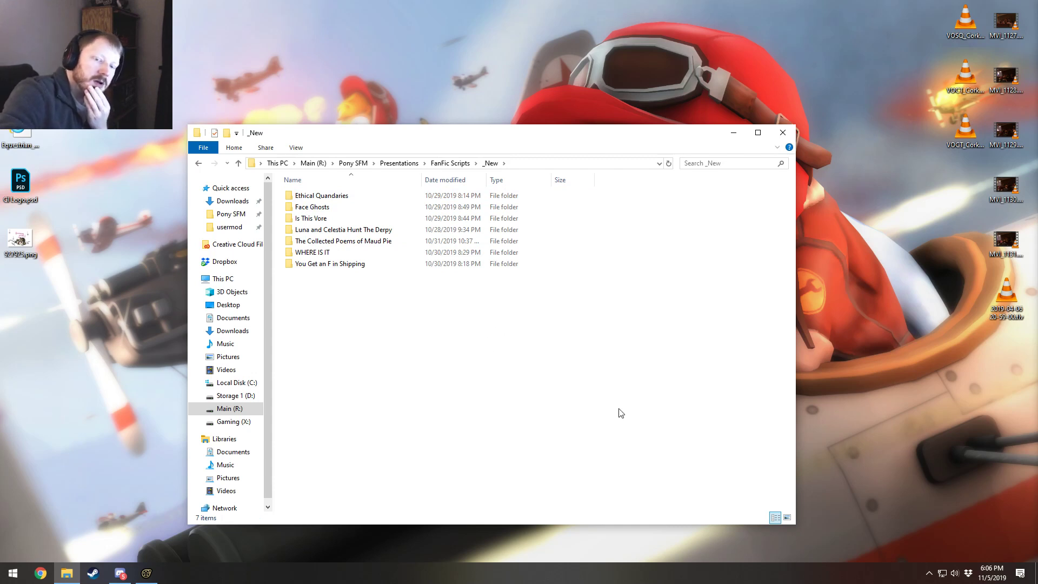
Step: Open Rock Poetry - MASTER.docx from the Word Files folder of The Collected Poems of Maud Pie, read the first poem and close it
{"action": "double_click", "coordinate": [376, 245]}
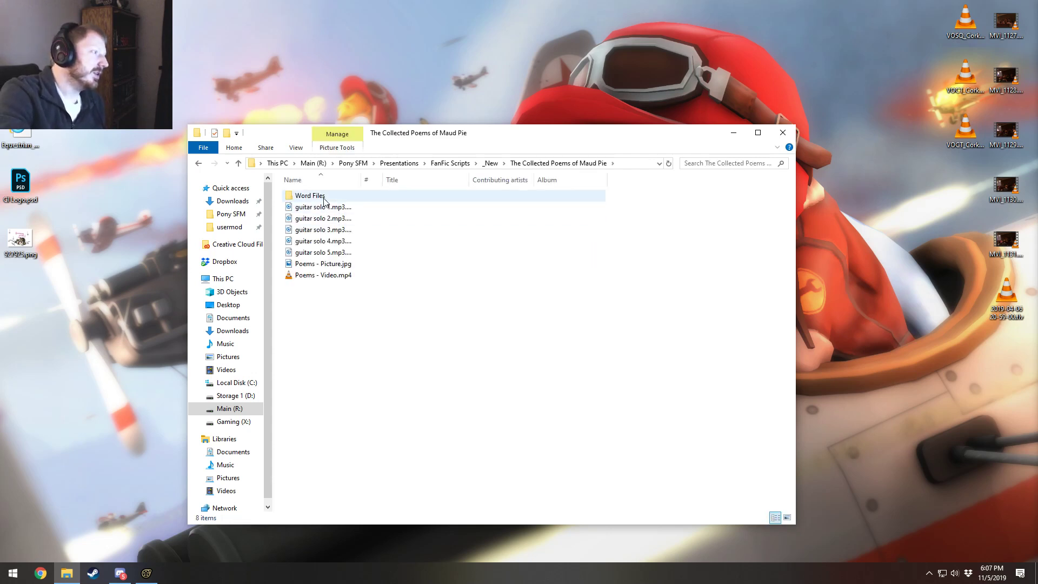
{"action": "double_click", "coordinate": [323, 197]}
{"action": "double_click", "coordinate": [326, 196]}
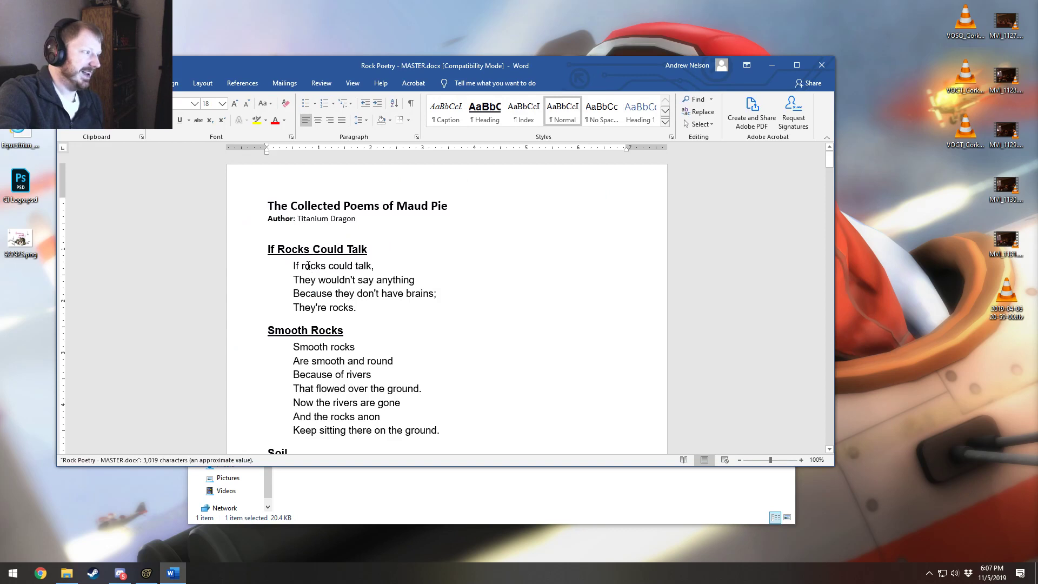
{"action": "left_click_drag", "start_coordinate": [307, 265], "coordinate": [398, 295]}
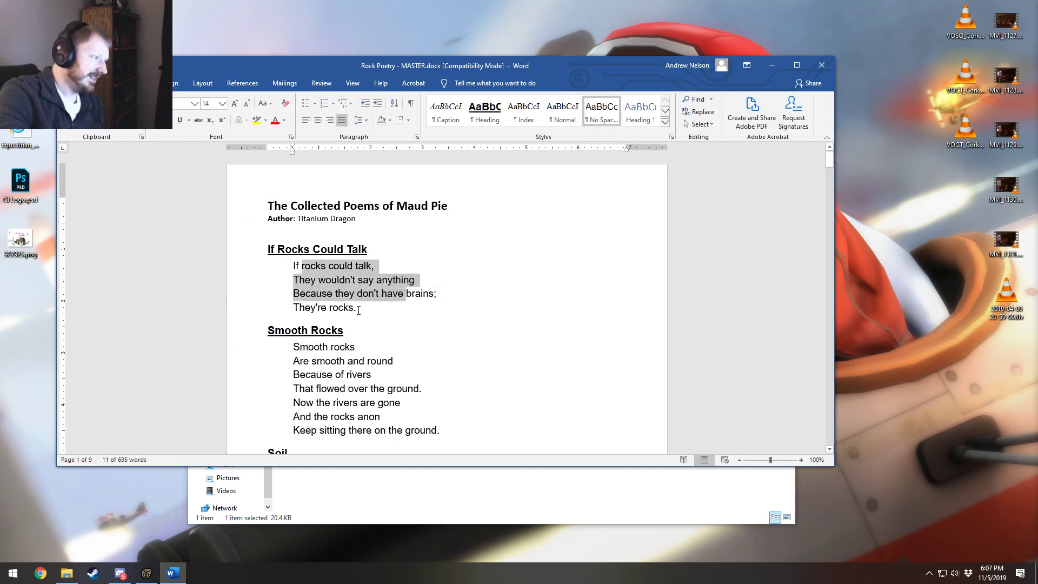
{"action": "left_click", "coordinate": [384, 313]}
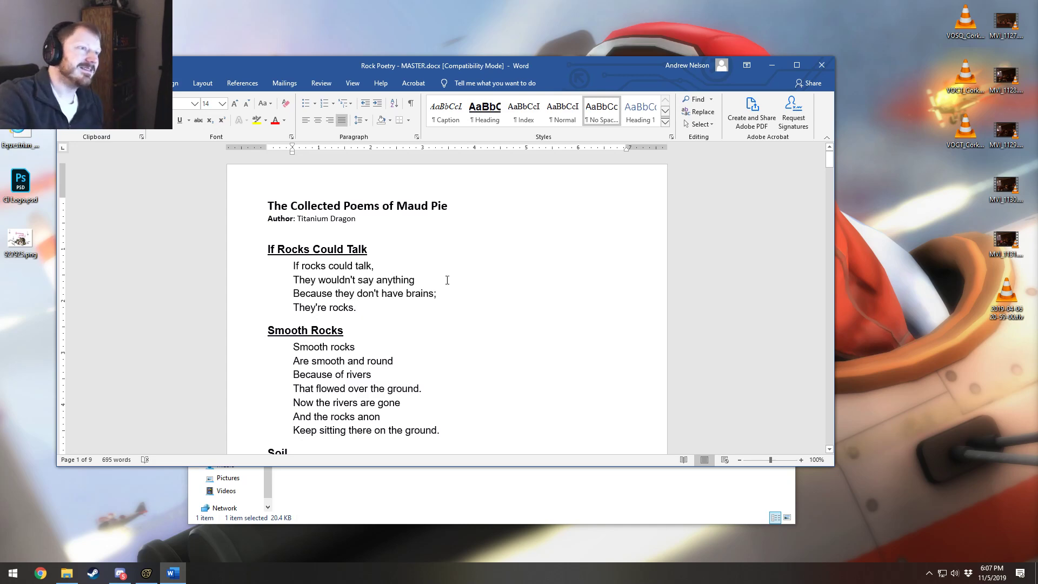
{"action": "left_click", "coordinate": [821, 64]}
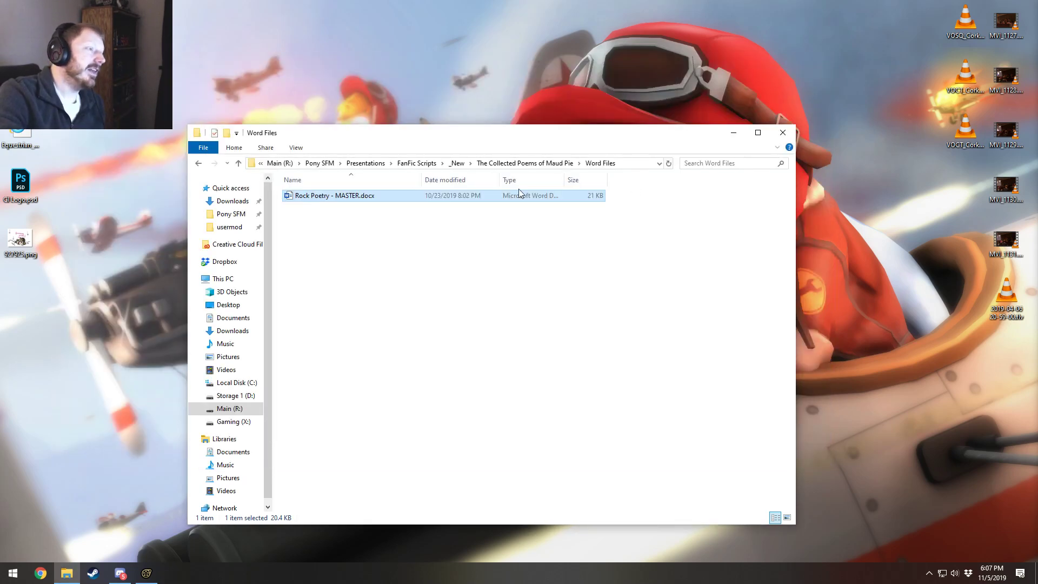
Step: Play Poems - Video.mp4 from The Collected Poems of Maud Pie folder with its audio output set to Speakers (Sound Blaster Z)
{"action": "left_click", "coordinate": [538, 163]}
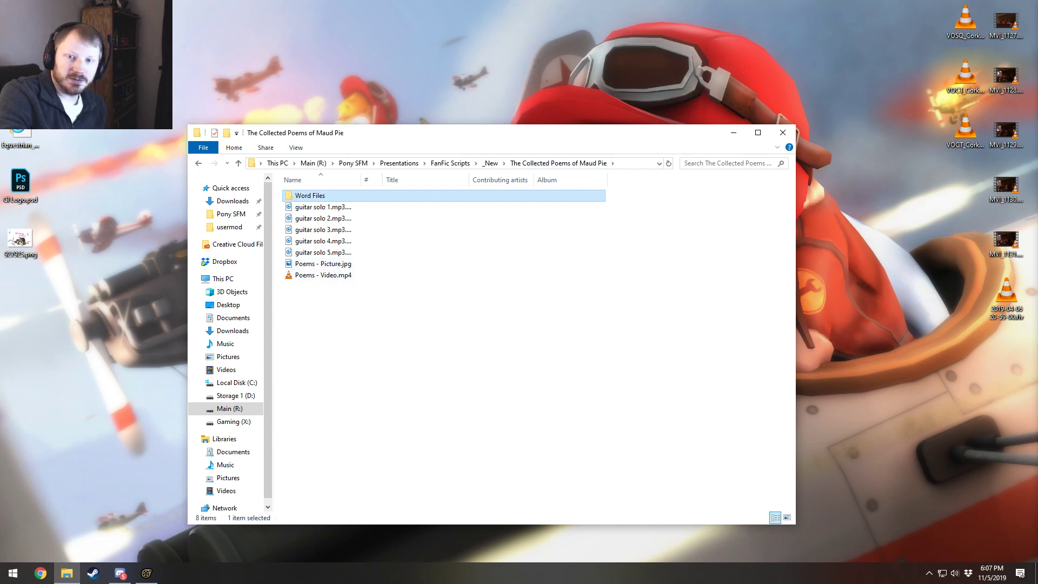
{"action": "double_click", "coordinate": [342, 277]}
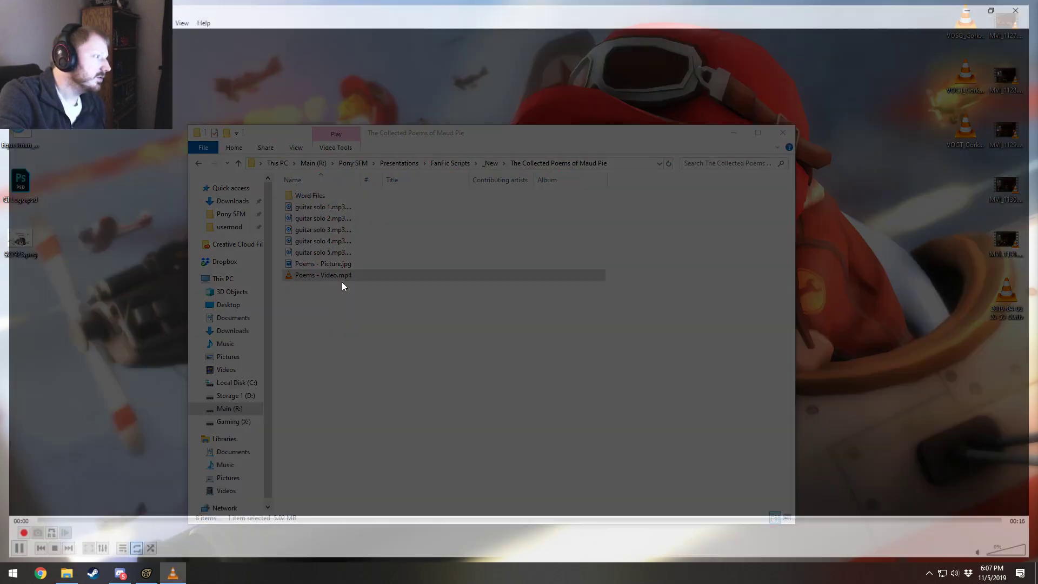
{"action": "key", "text": "space"}
{"action": "left_click", "coordinate": [73, 18]}
{"action": "mouse_move", "coordinate": [97, 42]}
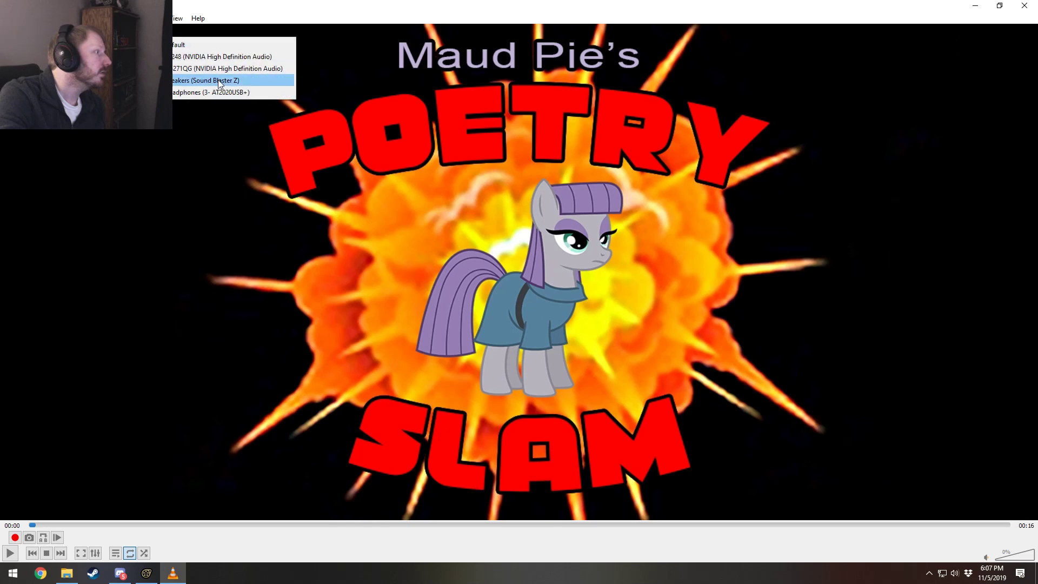
{"action": "left_click", "coordinate": [218, 80]}
{"action": "key", "text": "space"}
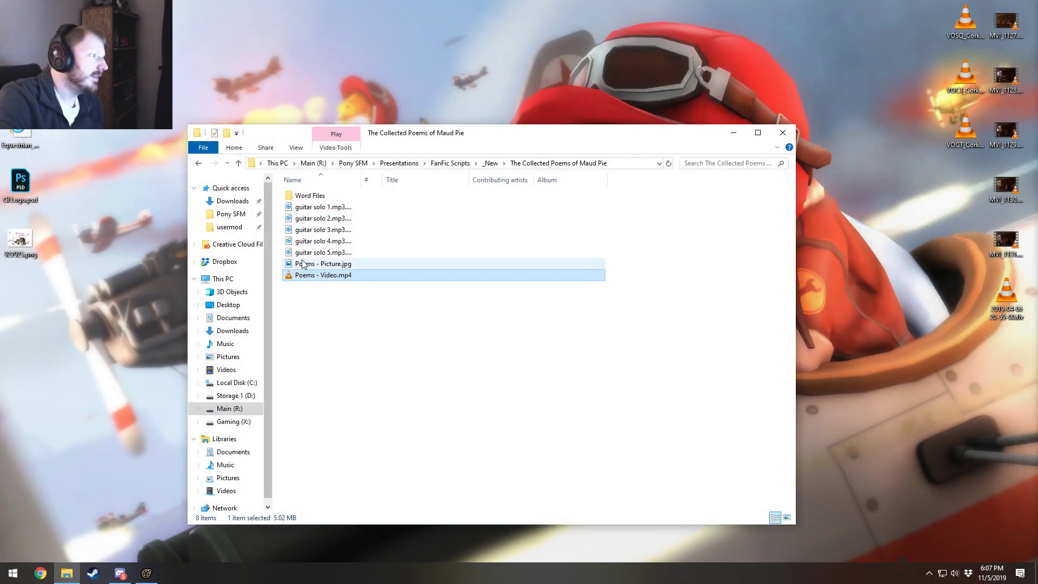
Step: View Poems - Picture.jpg, close it and clear the file selection
{"action": "double_click", "coordinate": [313, 268]}
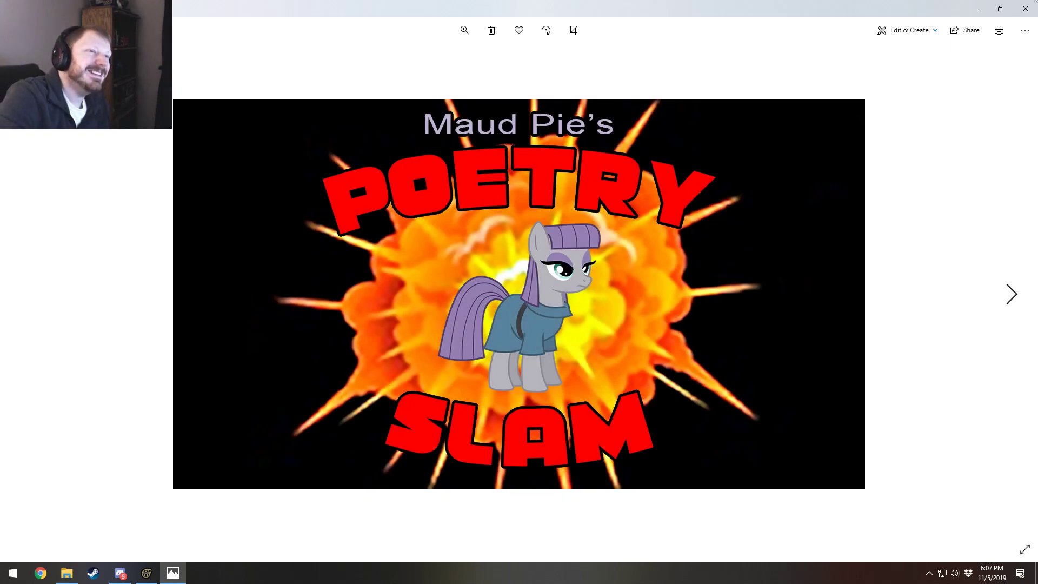
{"action": "left_click", "coordinate": [1026, 8]}
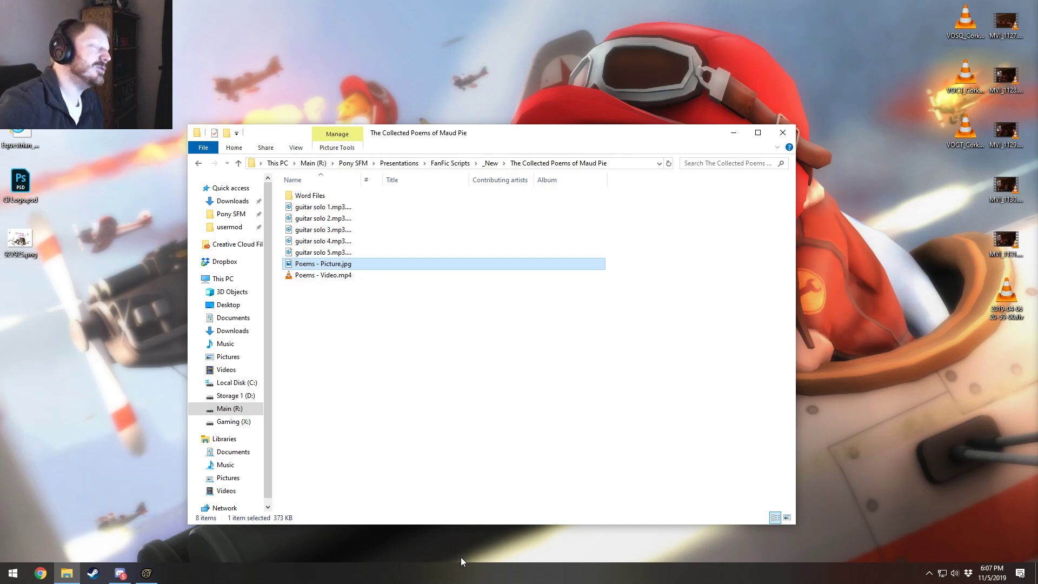
{"action": "left_click", "coordinate": [441, 398]}
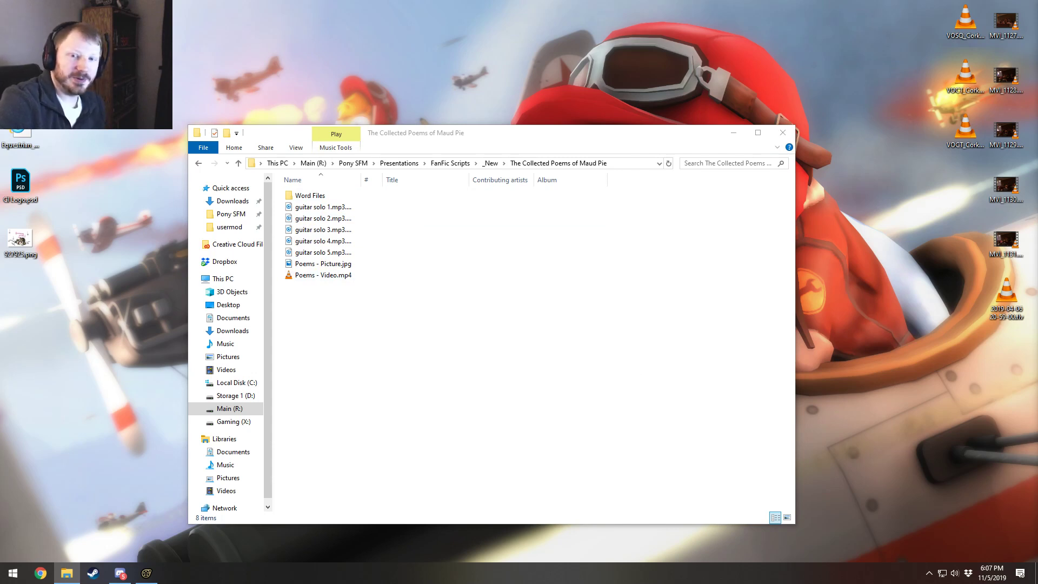
Step: View F in Shipping - Picture.jpg from the You Get an F in Shipping folder in _New and close it
{"action": "left_click", "coordinate": [491, 164]}
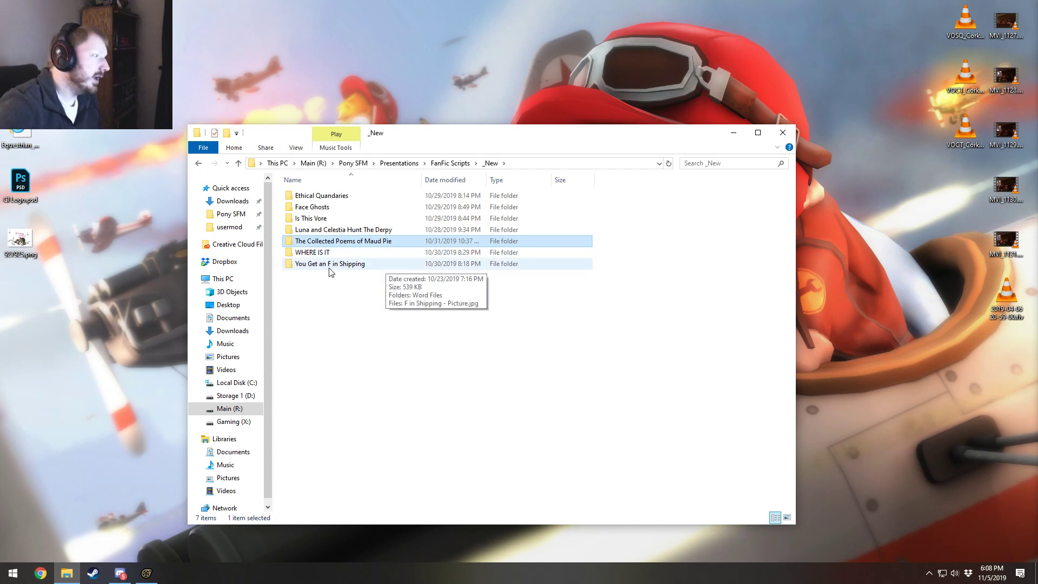
{"action": "double_click", "coordinate": [326, 265]}
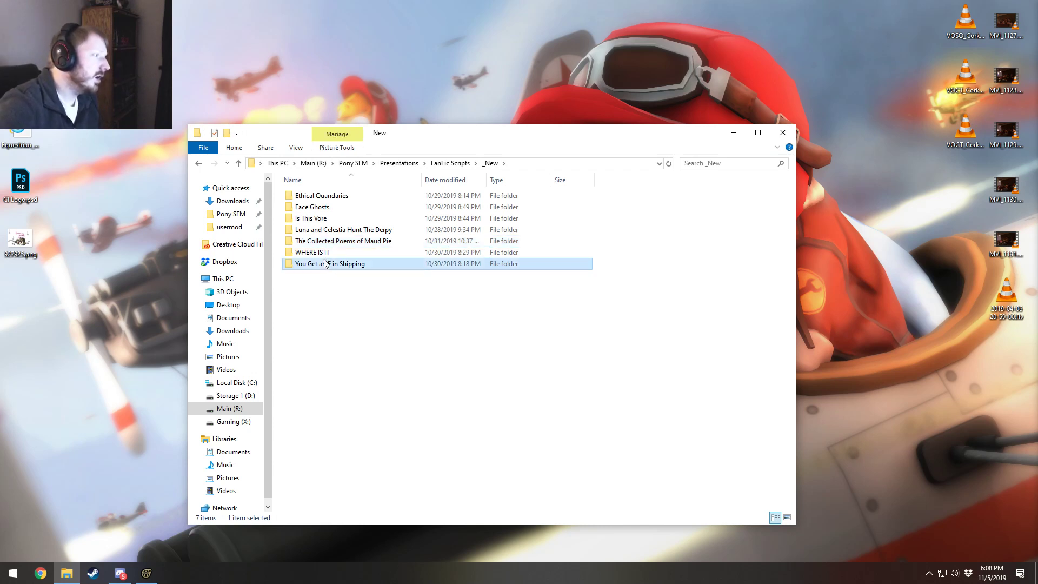
{"action": "left_click", "coordinate": [376, 240]}
{"action": "double_click", "coordinate": [375, 243]}
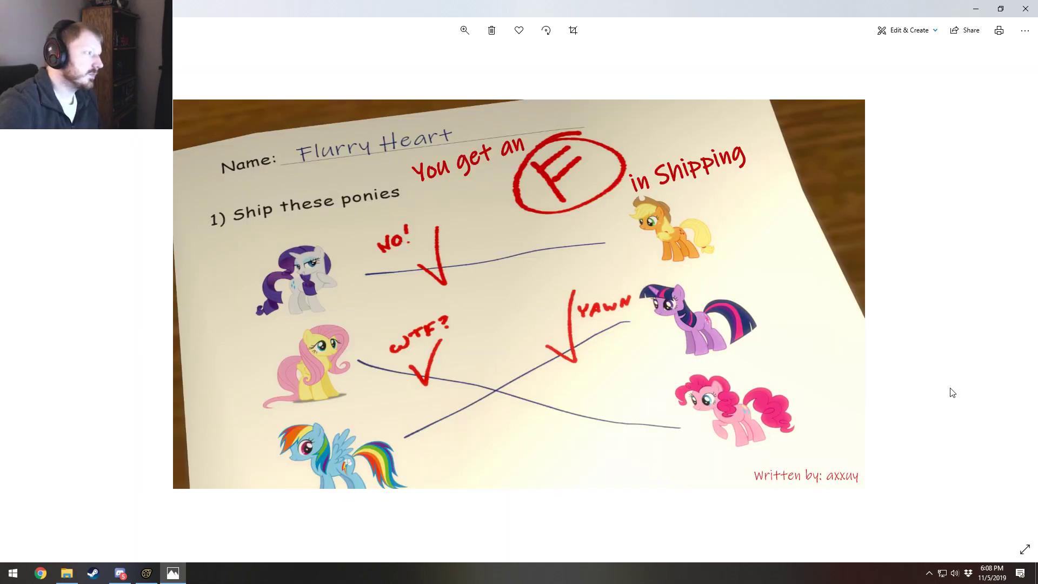
{"action": "left_click", "coordinate": [1025, 9]}
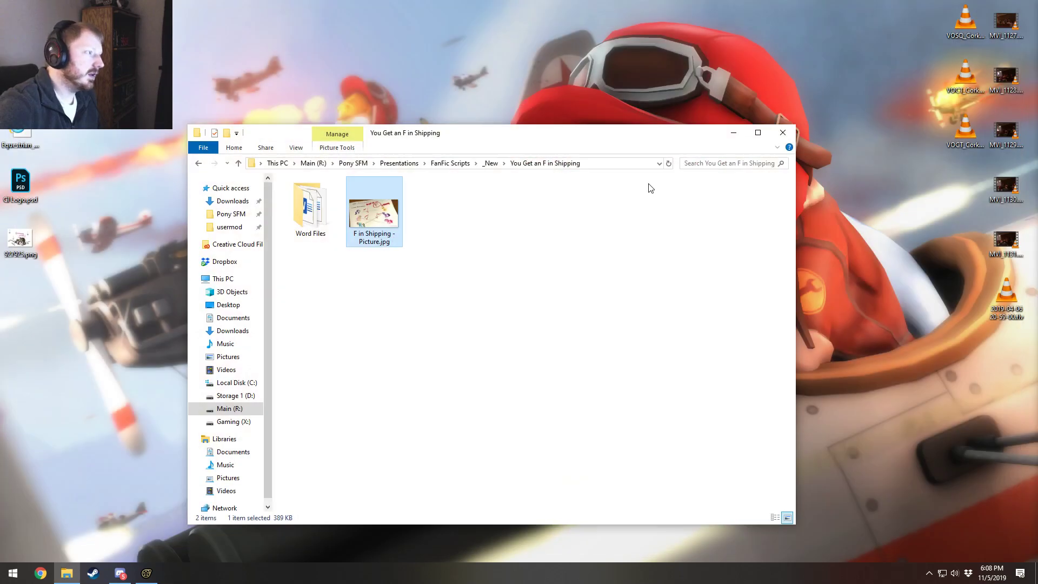
Step: View the title picture in the WHERE IS IT folder of _New and close it
{"action": "left_click", "coordinate": [490, 163]}
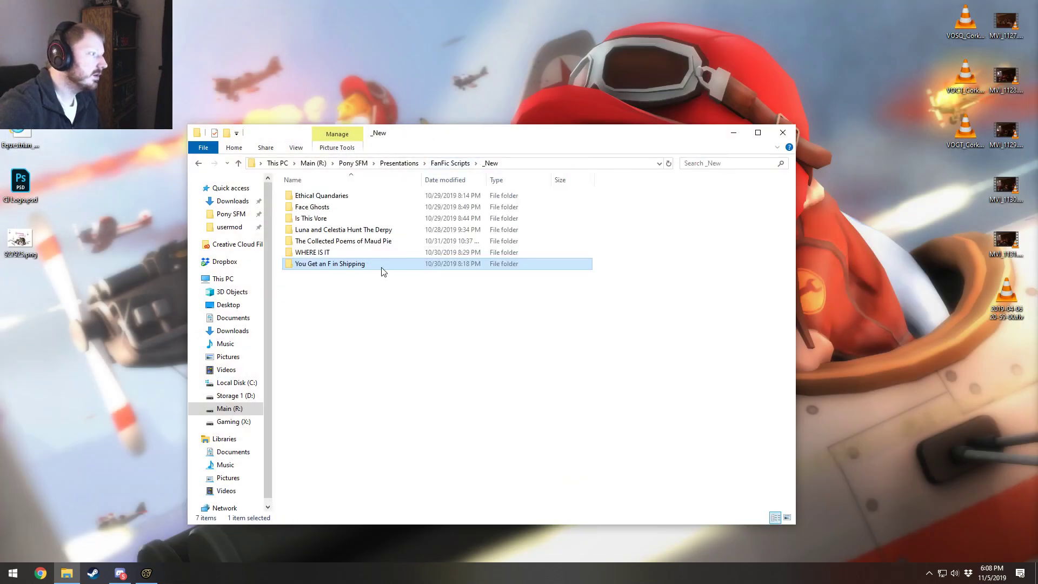
{"action": "double_click", "coordinate": [330, 255]}
{"action": "double_click", "coordinate": [370, 211]}
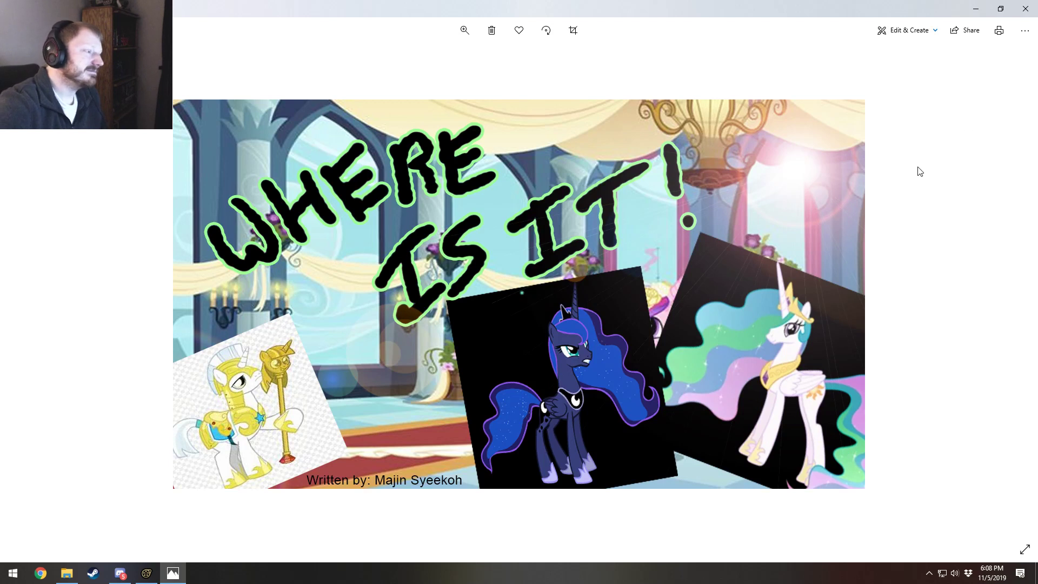
{"action": "left_click", "coordinate": [1025, 10]}
Step: View Derpy Hunt - Picture.png from the Luna and Celestia Hunt The Derpy folder in _New and close it
{"action": "left_click", "coordinate": [491, 163]}
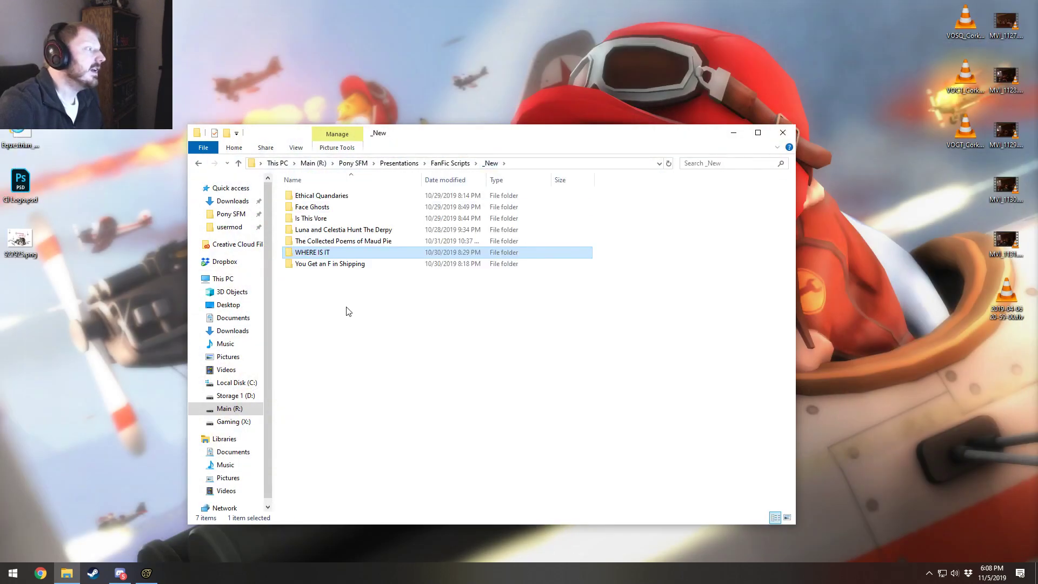
{"action": "double_click", "coordinate": [348, 231]}
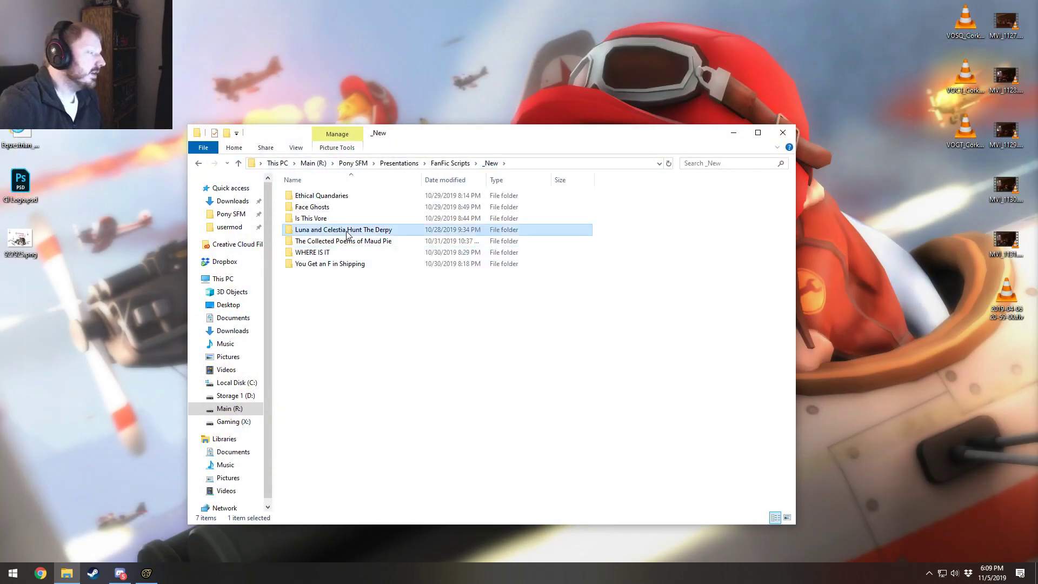
{"action": "double_click", "coordinate": [343, 219]}
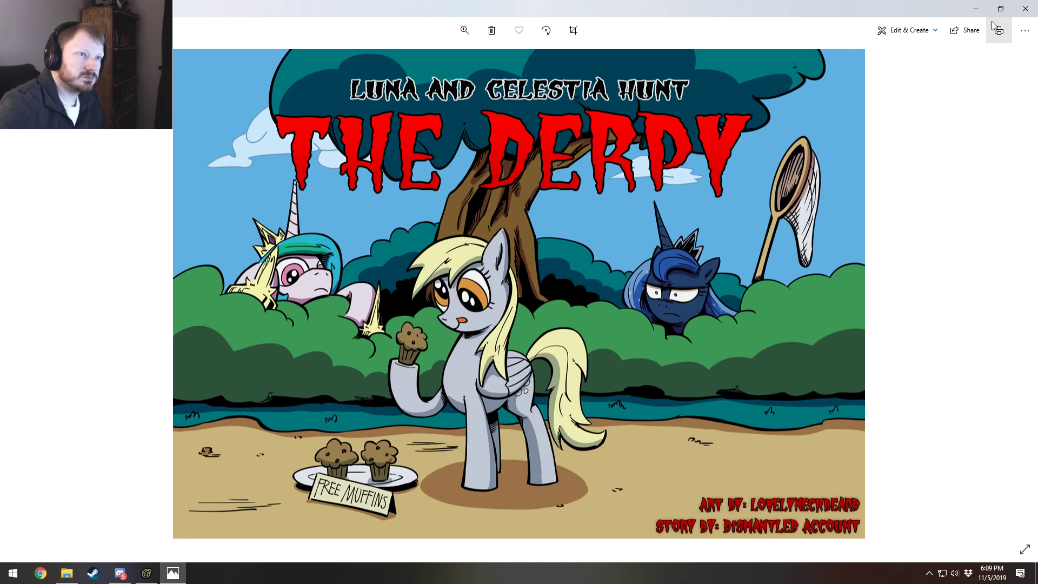
{"action": "left_click", "coordinate": [1024, 9]}
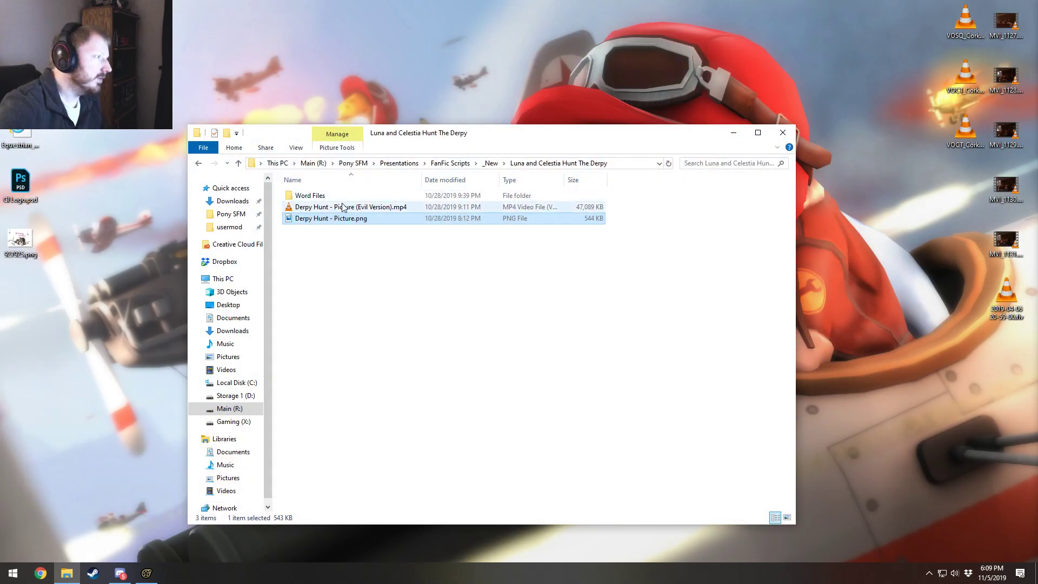
Step: Play Derpy Hunt - Picture (Evil Version).mp4 with its audio output set to Speakers (Sound Blaster Z)
{"action": "double_click", "coordinate": [342, 208]}
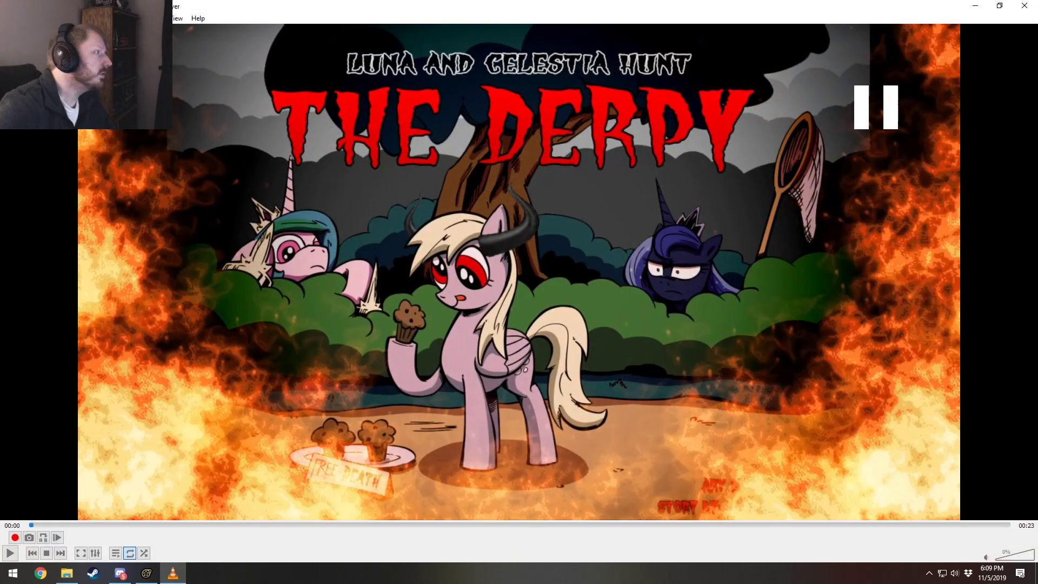
{"action": "left_click", "coordinate": [71, 18]}
{"action": "mouse_move", "coordinate": [84, 42]}
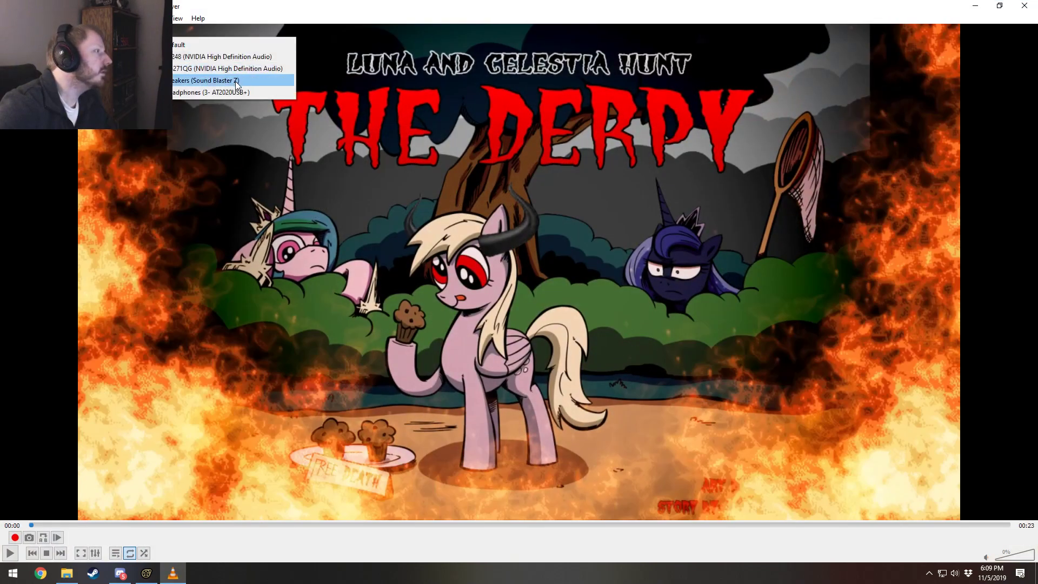
{"action": "left_click", "coordinate": [237, 82]}
{"action": "key", "text": "space"}
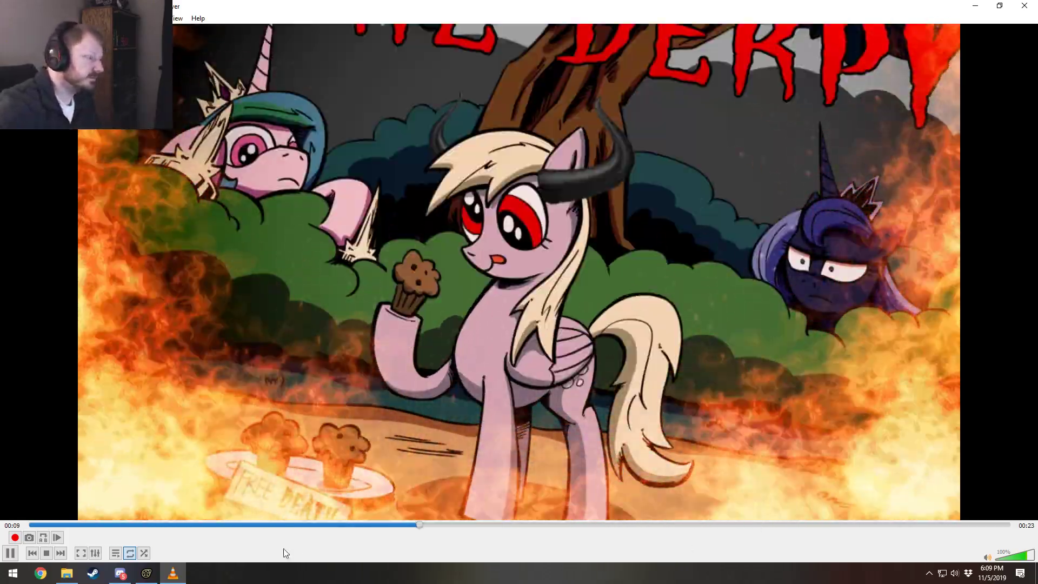
Step: Watch the rest of the Evil Version video in full screen and close the player
{"action": "double_click", "coordinate": [439, 294]}
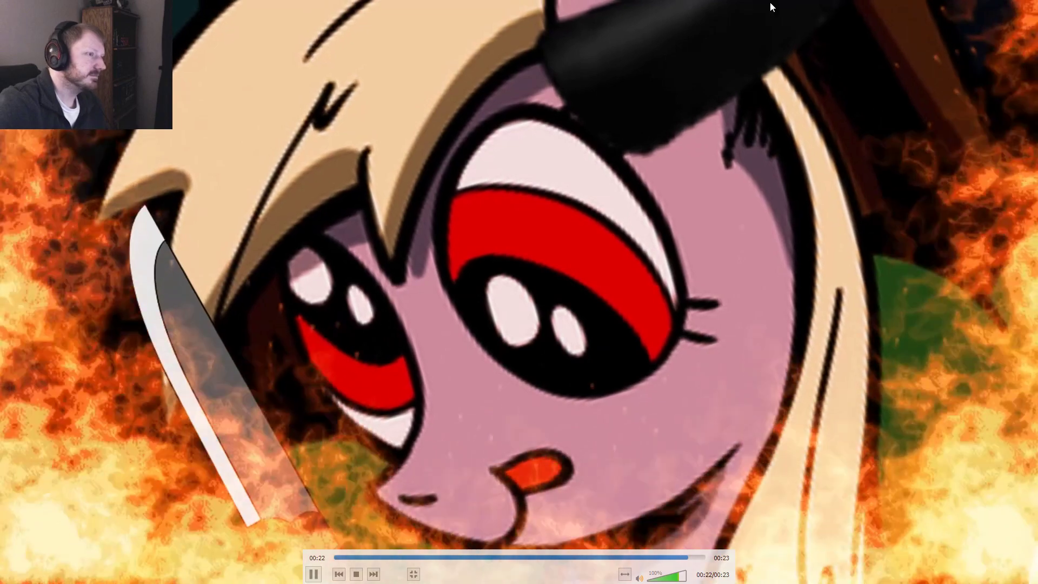
{"action": "double_click", "coordinate": [770, 2]}
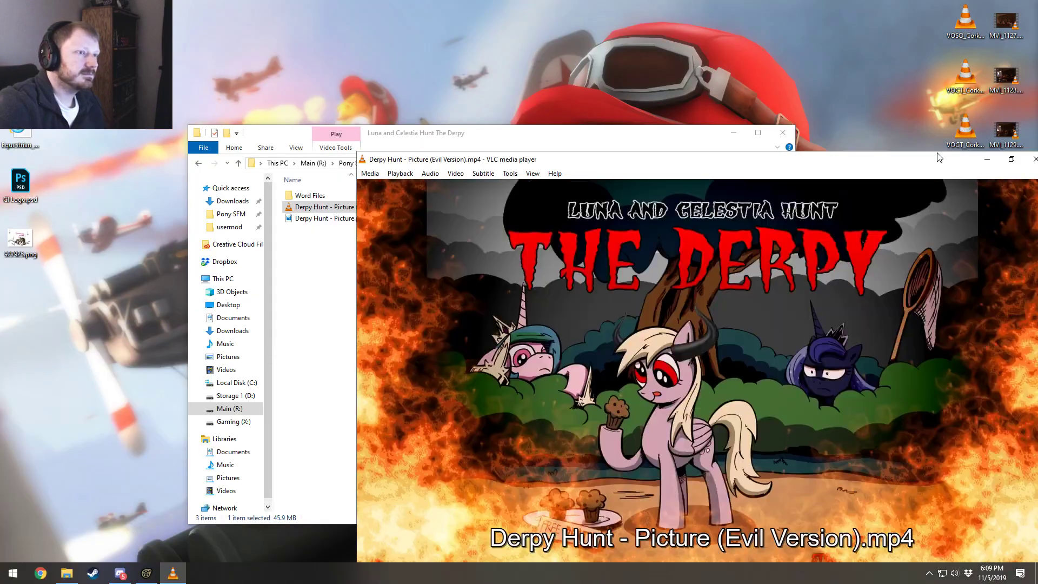
{"action": "left_click_drag", "start_coordinate": [939, 157], "coordinate": [729, 144]}
{"action": "left_click", "coordinate": [825, 148]}
{"action": "left_click", "coordinate": [508, 296]}
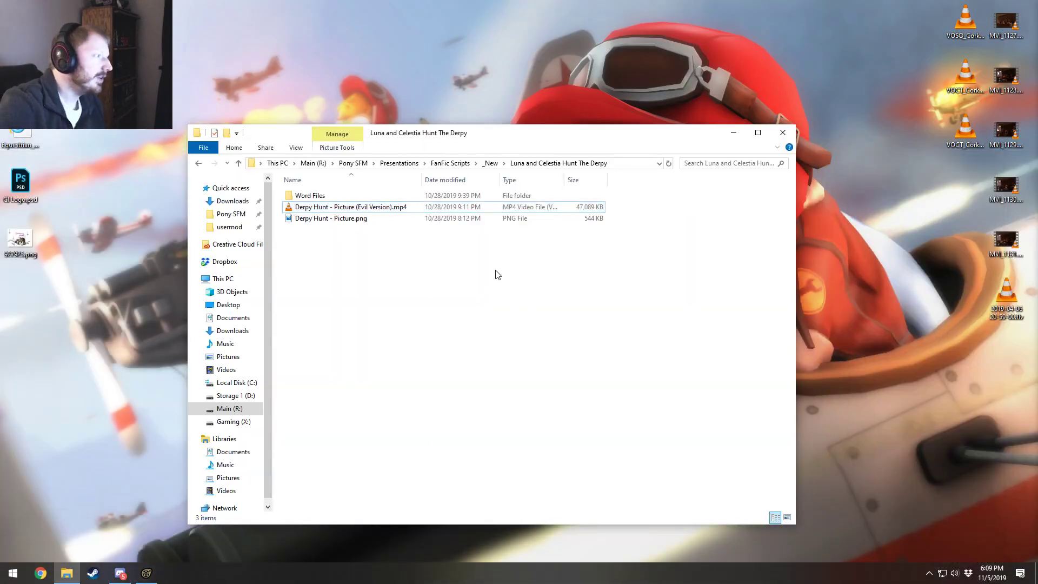
Step: View Vore - Picture.jpg from the Is This Vore folder in _New, close it and open Vore - Picture (SFW).jpg
{"action": "left_click", "coordinate": [492, 163]}
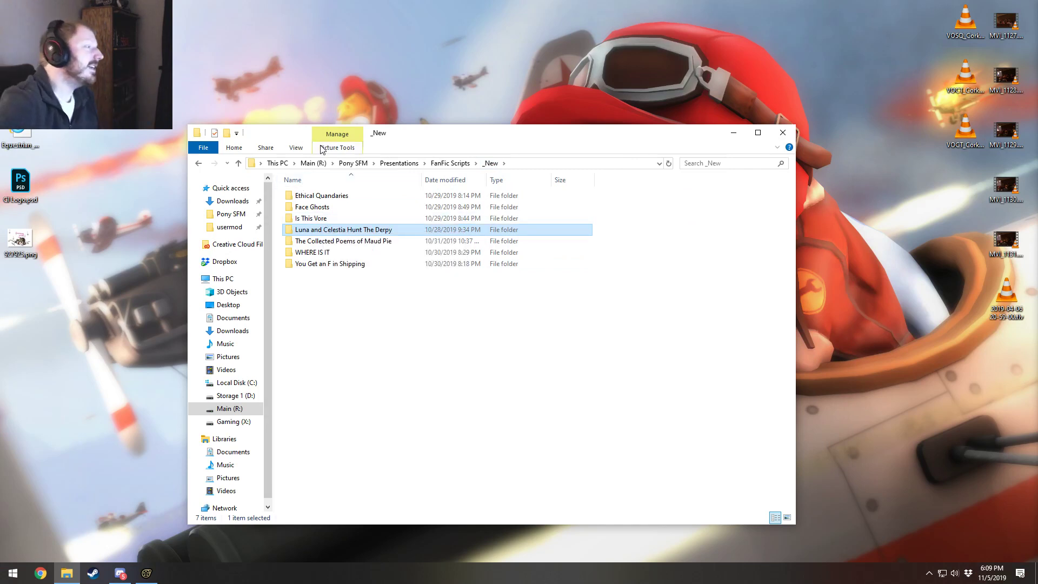
{"action": "double_click", "coordinate": [308, 219]}
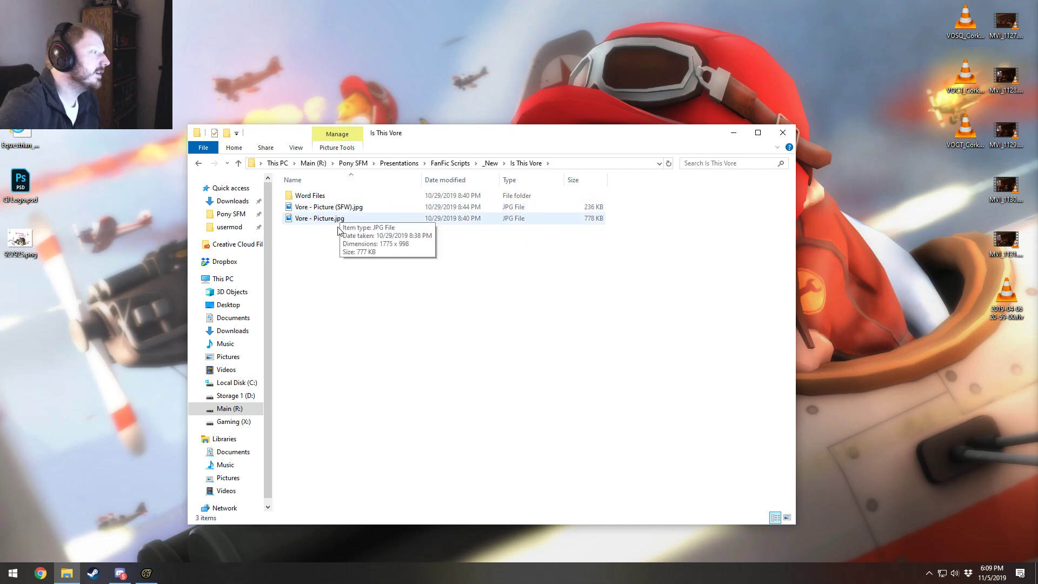
{"action": "left_click", "coordinate": [302, 220]}
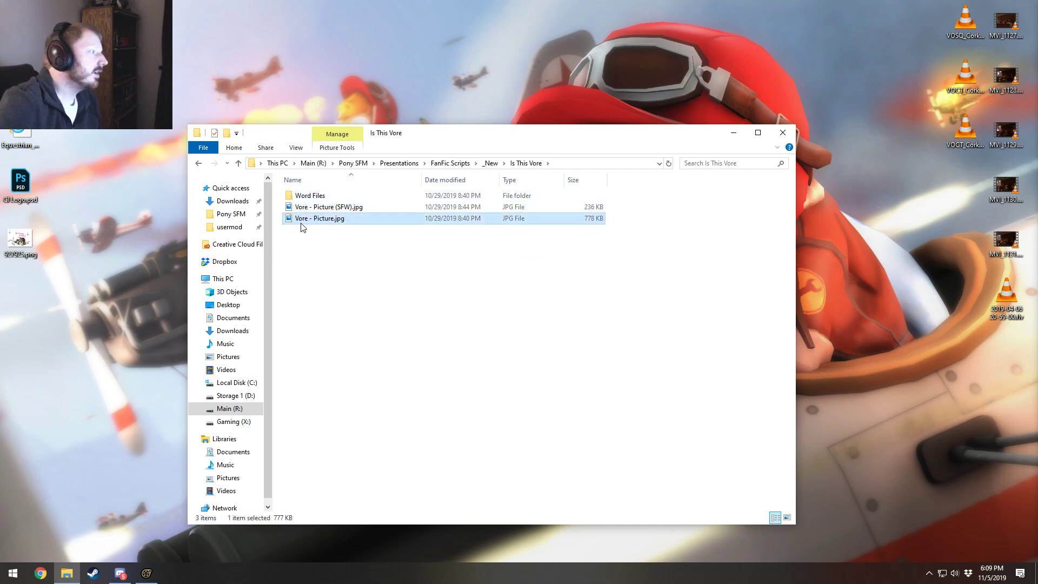
{"action": "double_click", "coordinate": [301, 219]}
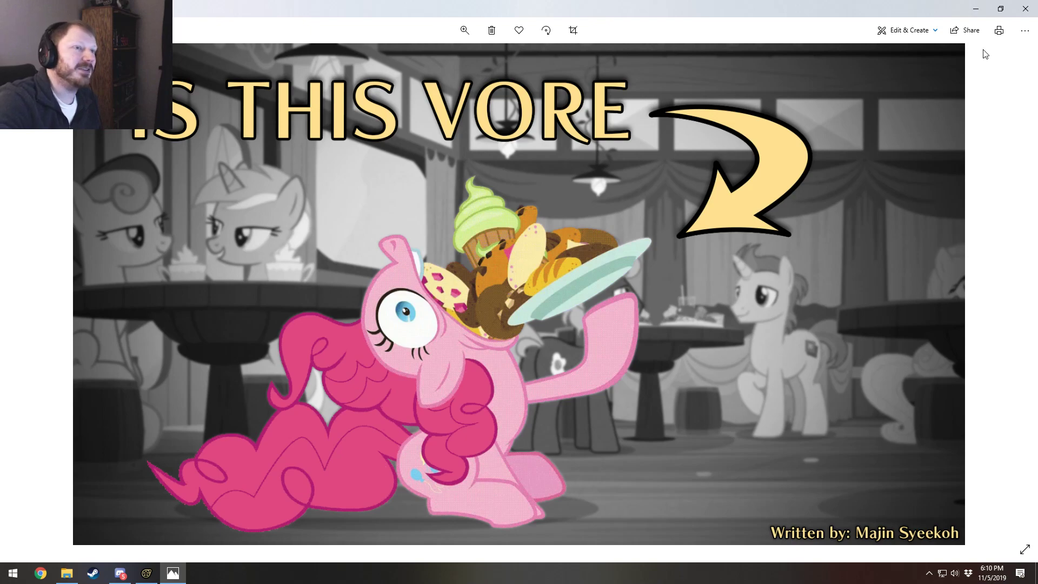
{"action": "left_click", "coordinate": [1024, 9]}
{"action": "double_click", "coordinate": [361, 206]}
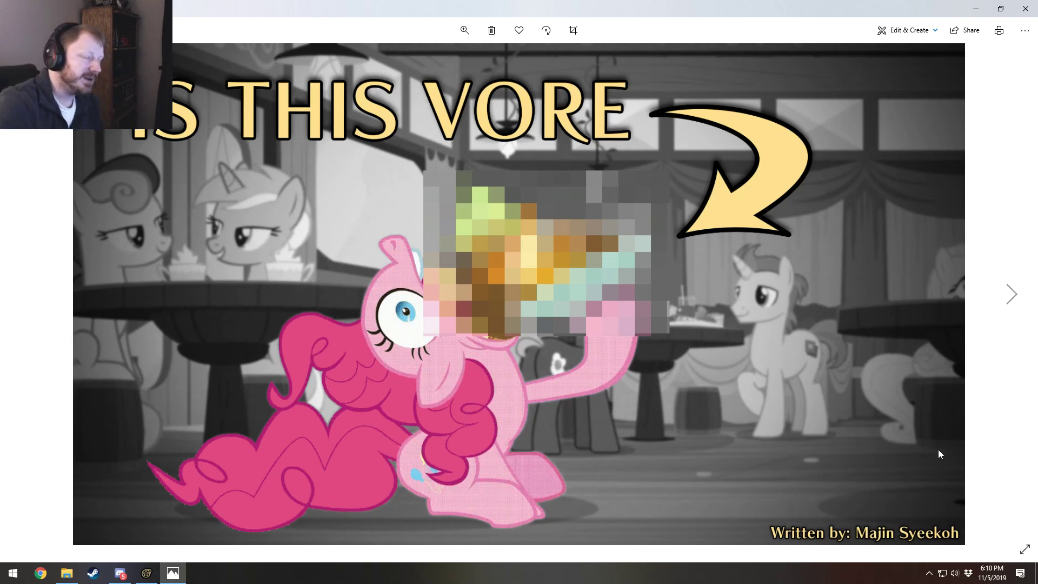
Step: Close the Vore picture and view the title picture from the Face Ghosts folder in _New, closing it as well
{"action": "left_click", "coordinate": [1024, 9]}
{"action": "left_click", "coordinate": [491, 163]}
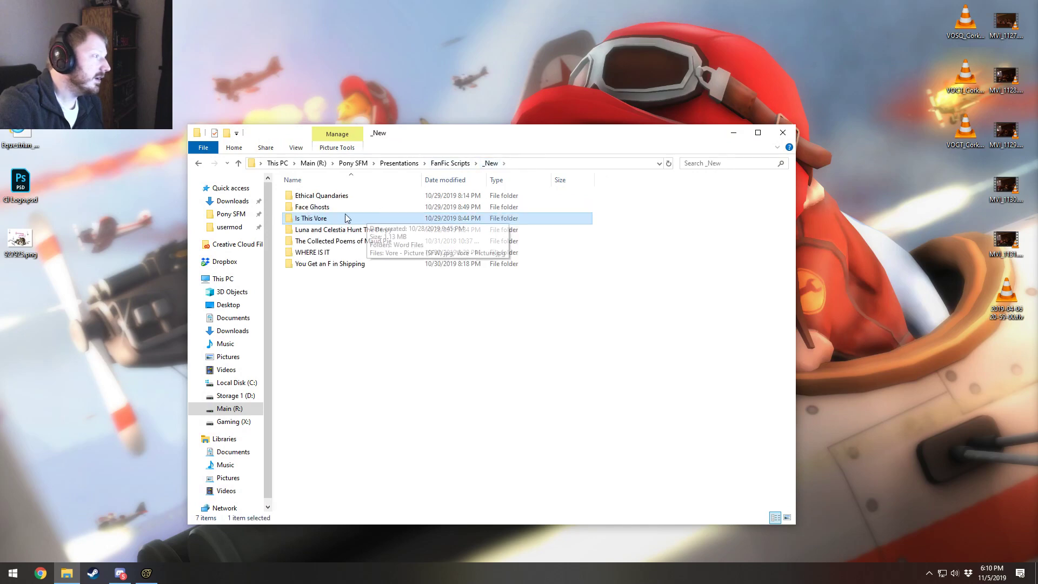
{"action": "double_click", "coordinate": [329, 207]}
{"action": "double_click", "coordinate": [373, 215]}
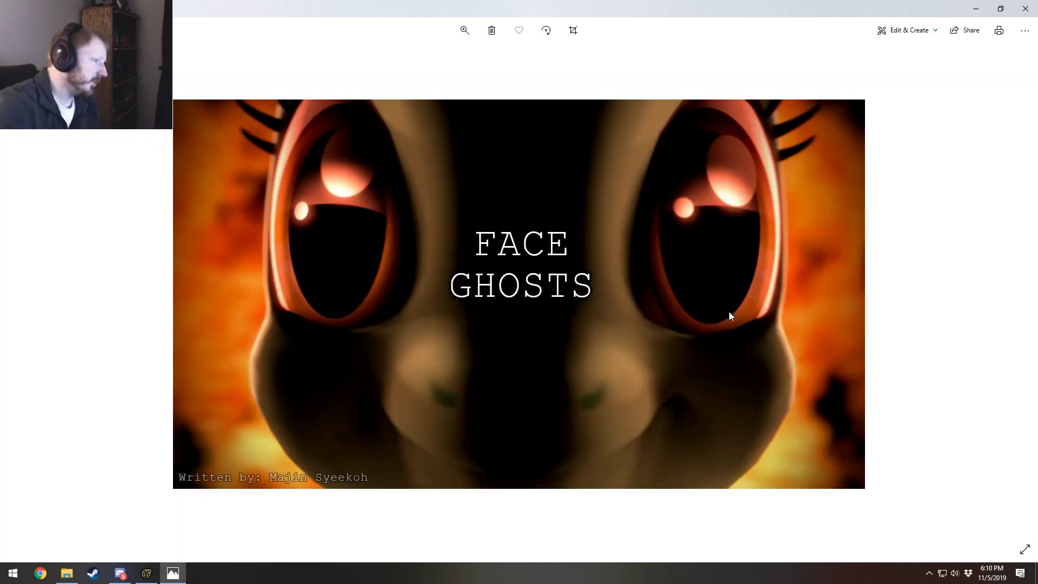
{"action": "scroll", "coordinate": [728, 311], "scroll_direction": "up", "scroll_amount": 5, "text": "ctrl"}
{"action": "scroll", "coordinate": [435, 172], "scroll_direction": "down", "scroll_amount": 5, "text": "ctrl"}
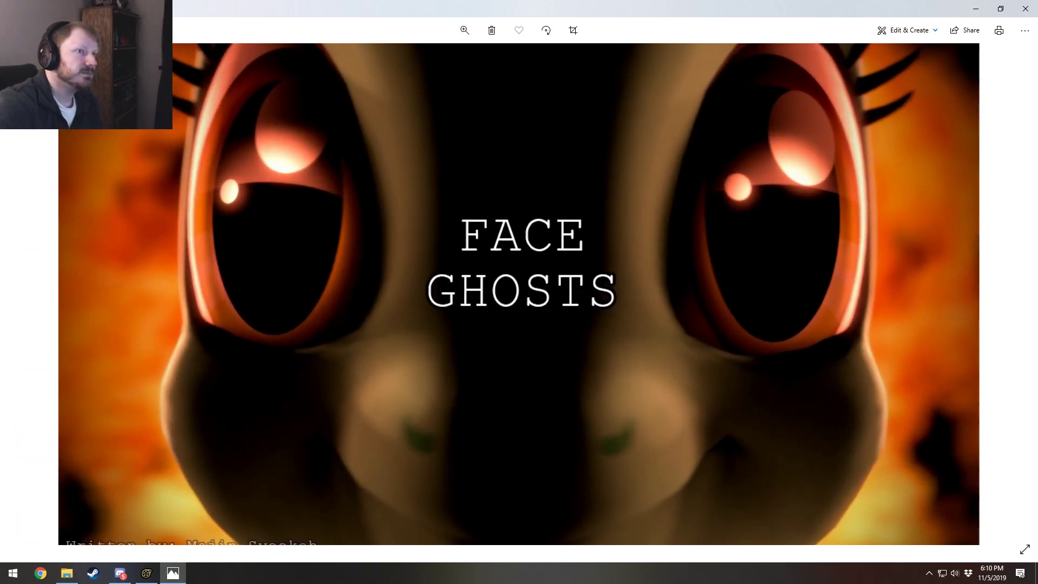
{"action": "left_click", "coordinate": [1025, 8]}
Step: View Ethical Quandaries - Picture.jpg enlarged from the Ethical Quandaries folder in _New and close it
{"action": "left_click", "coordinate": [489, 163]}
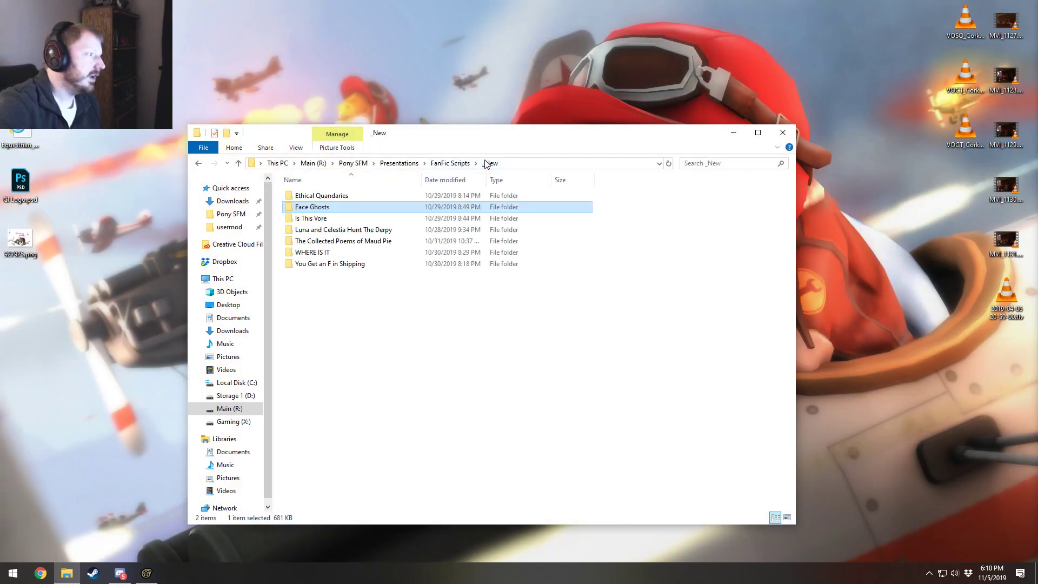
{"action": "double_click", "coordinate": [321, 196]}
{"action": "double_click", "coordinate": [373, 213]}
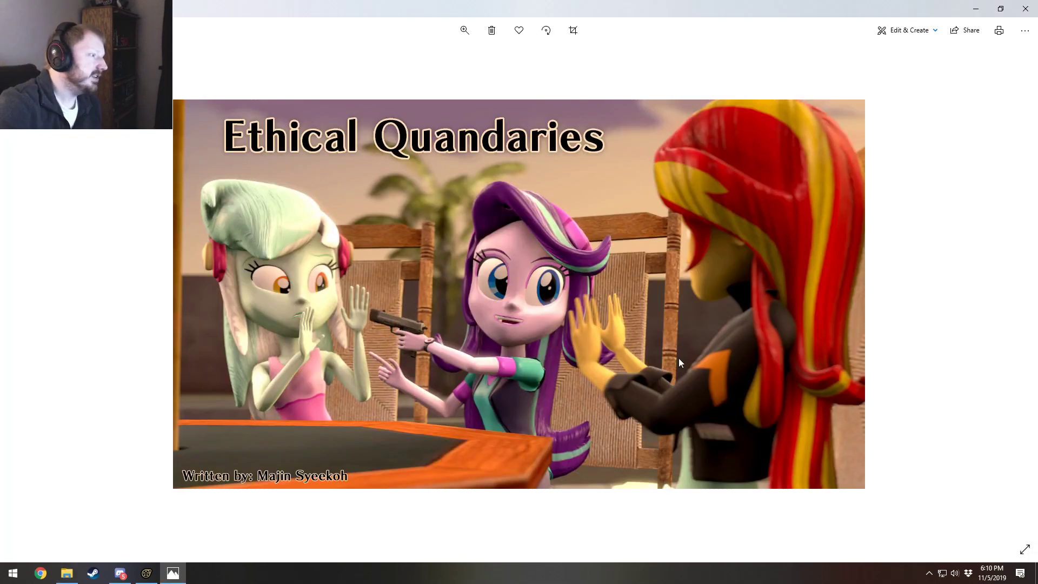
{"action": "scroll", "coordinate": [855, 356], "scroll_direction": "up", "scroll_amount": 2}
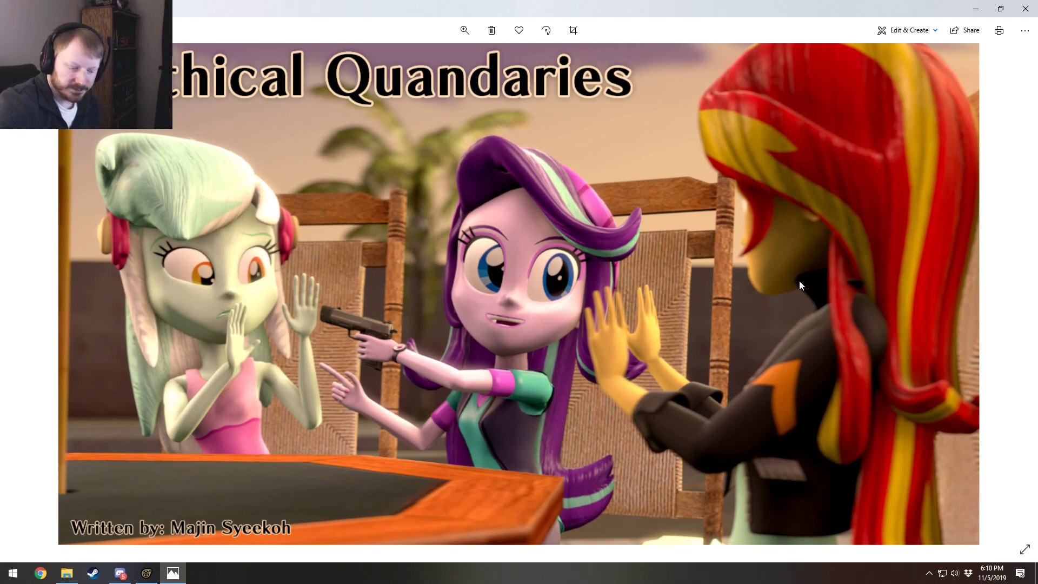
{"action": "left_click", "coordinate": [1025, 9]}
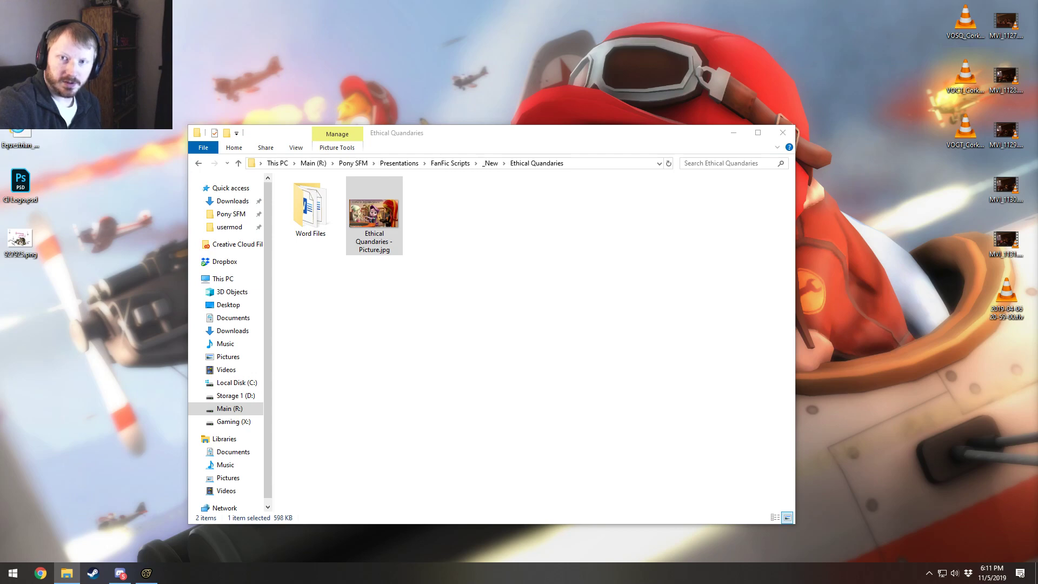
{"action": "key", "text": "alt+Tab"}
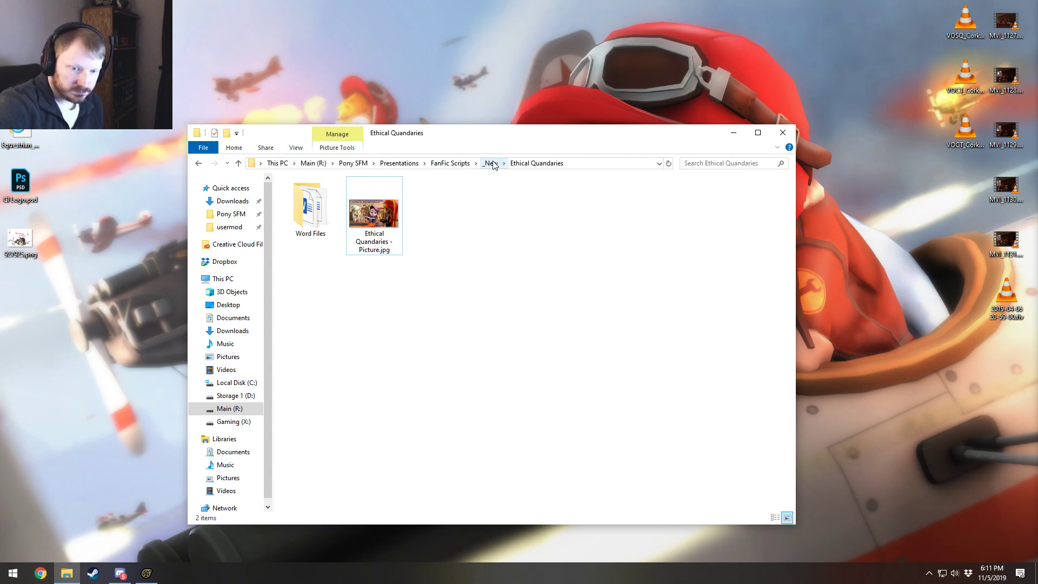
Step: Browse from the Pony SFM folder through Presentations and Pony Superfight into the IRON PONY folder
{"action": "left_click", "coordinate": [492, 164]}
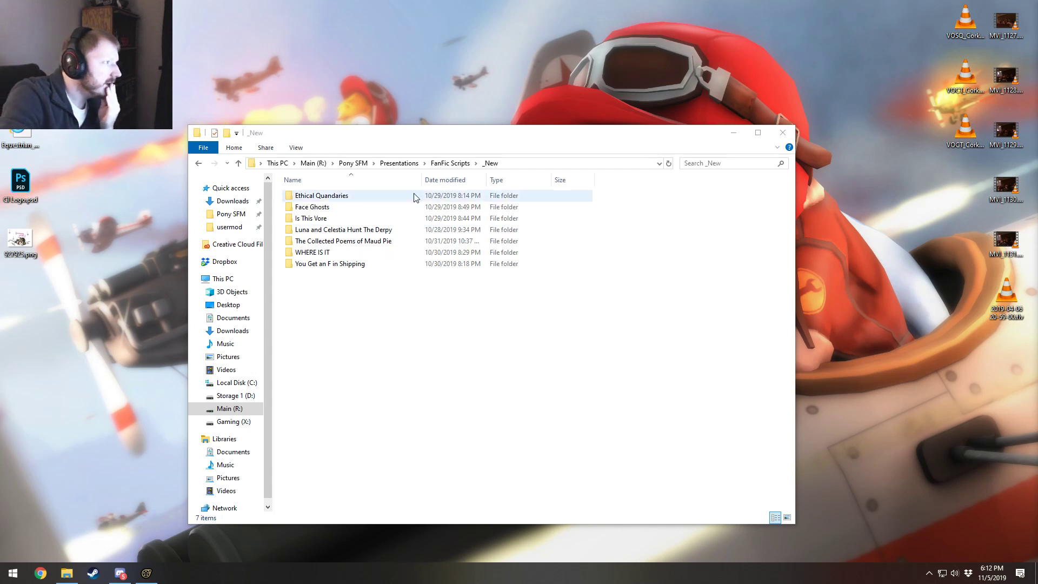
{"action": "left_click", "coordinate": [346, 163]}
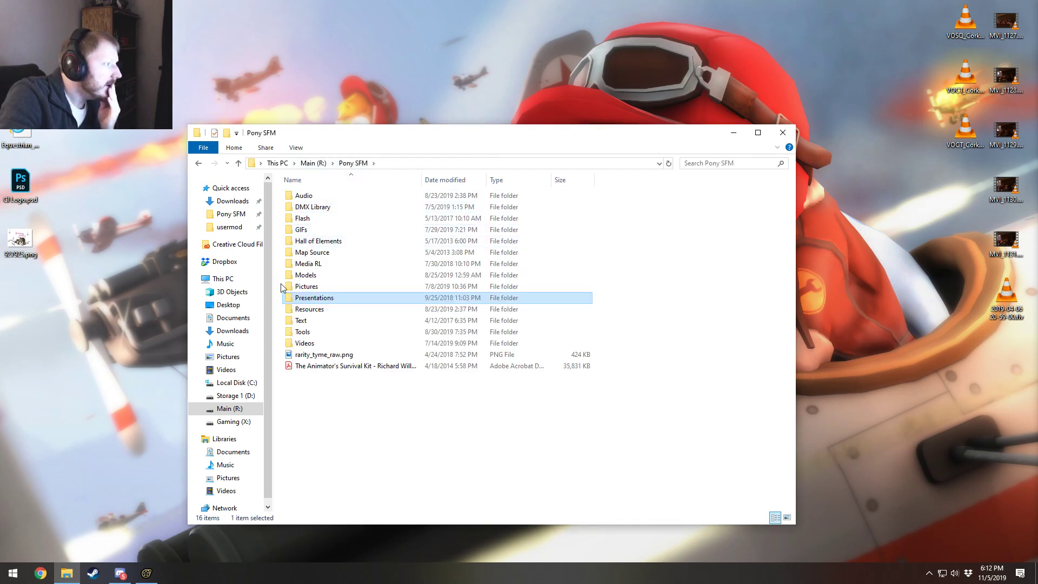
{"action": "double_click", "coordinate": [312, 298]}
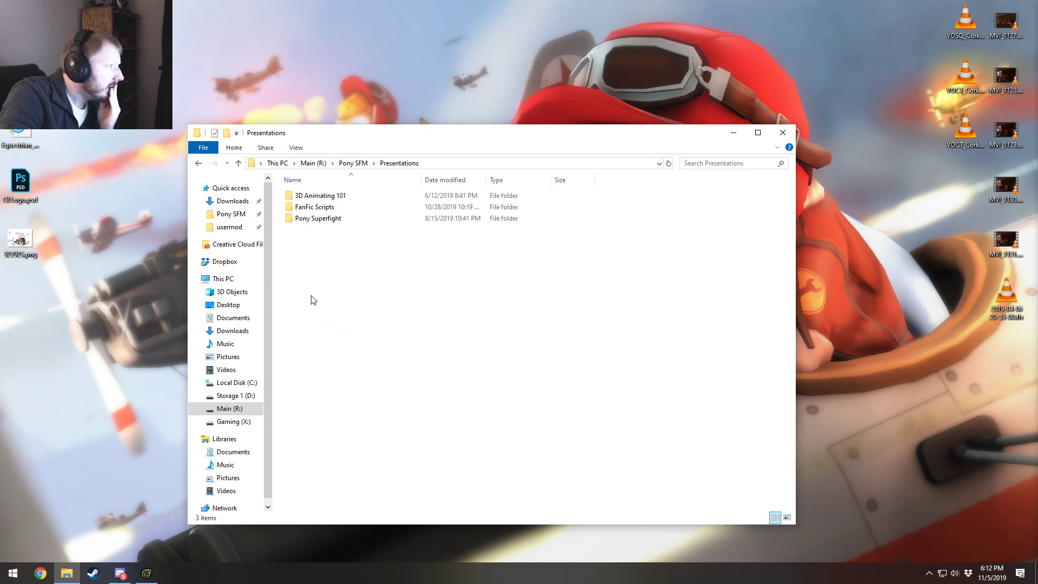
{"action": "double_click", "coordinate": [311, 220]}
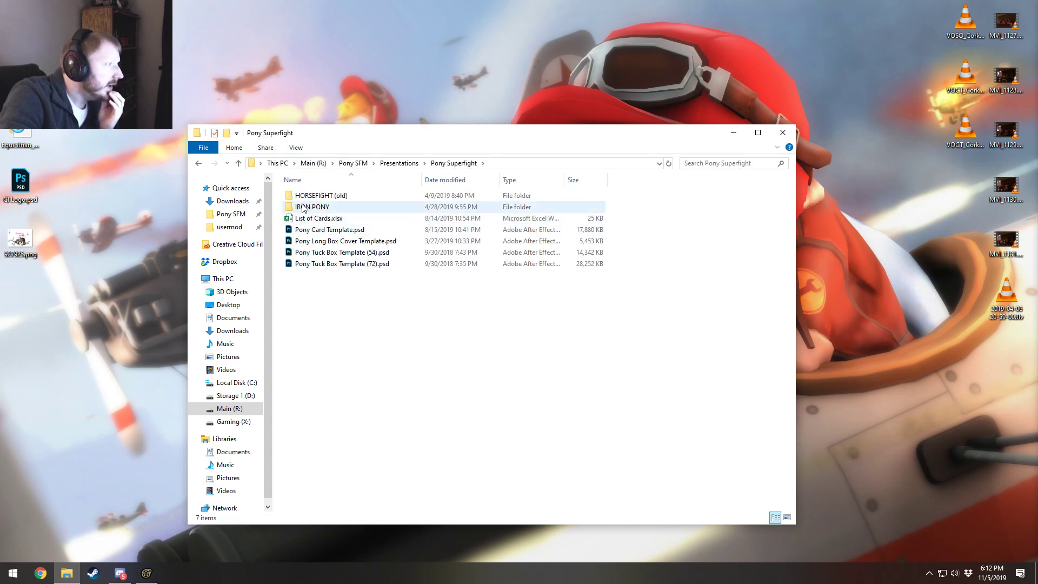
{"action": "double_click", "coordinate": [312, 208]}
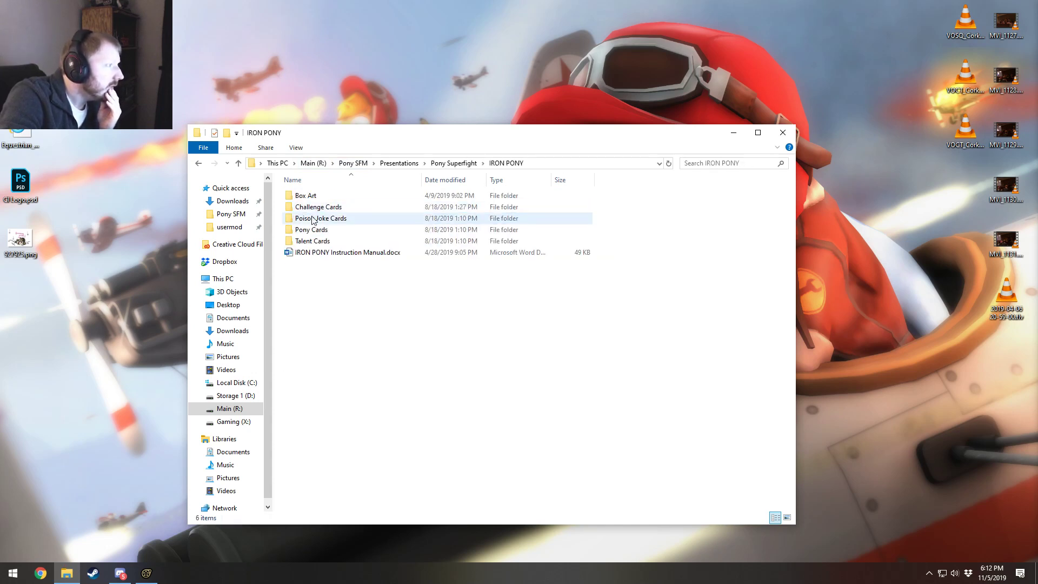
Step: Open List of Cards.xlsx from the Pony Superfight folder and show its Main Game sheet
{"action": "left_click", "coordinate": [451, 163]}
{"action": "left_click", "coordinate": [303, 219]}
{"action": "double_click", "coordinate": [303, 219]}
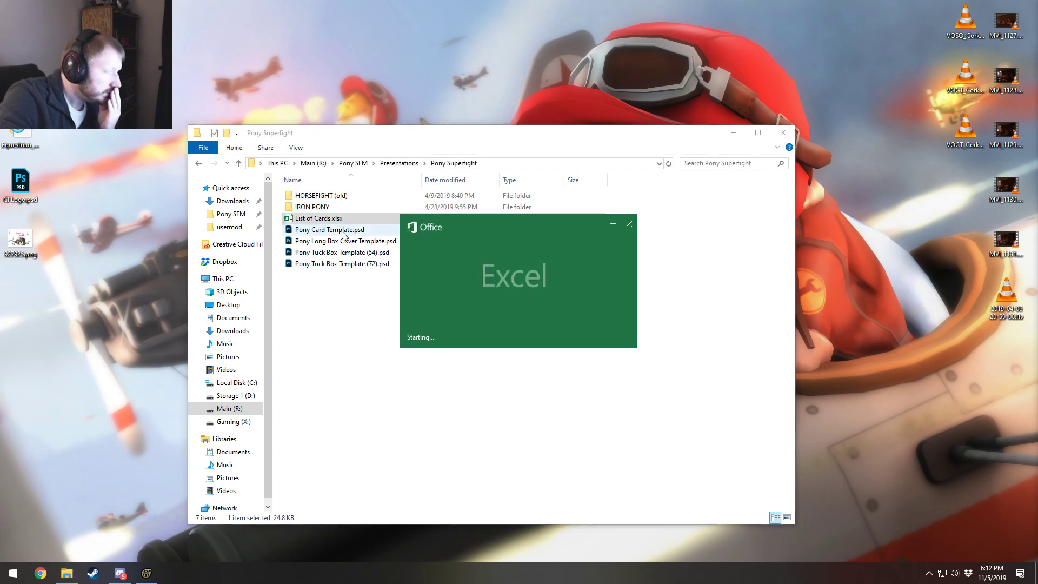
{"action": "scroll", "coordinate": [397, 374], "scroll_direction": "up", "scroll_amount": 3}
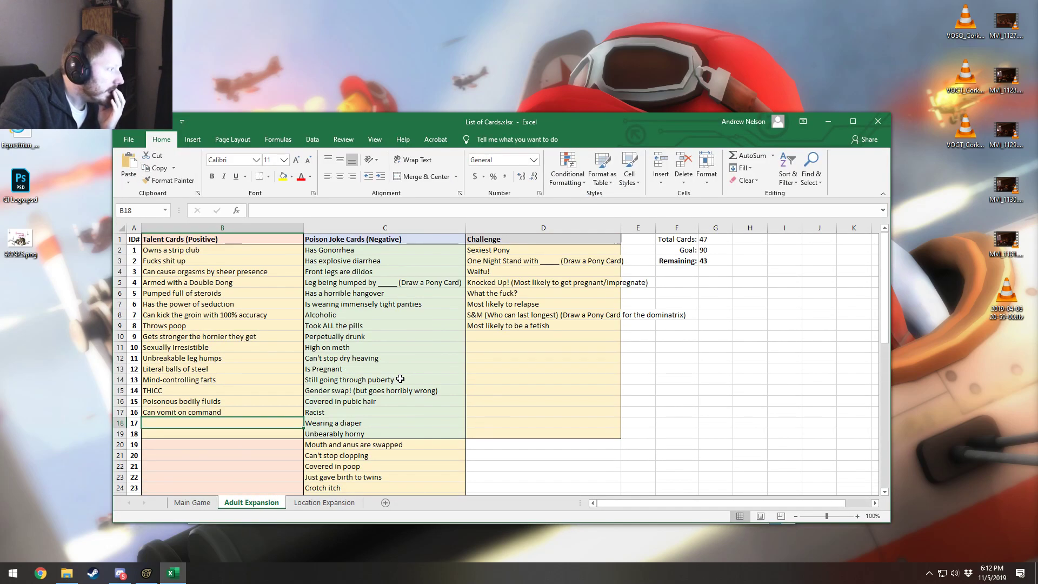
{"action": "left_click", "coordinate": [188, 504]}
Step: Look over the Main Game cards and correct the Challenge entry in cell E13 to "Best Villain"
{"action": "scroll", "coordinate": [574, 392], "scroll_direction": "down", "scroll_amount": 7}
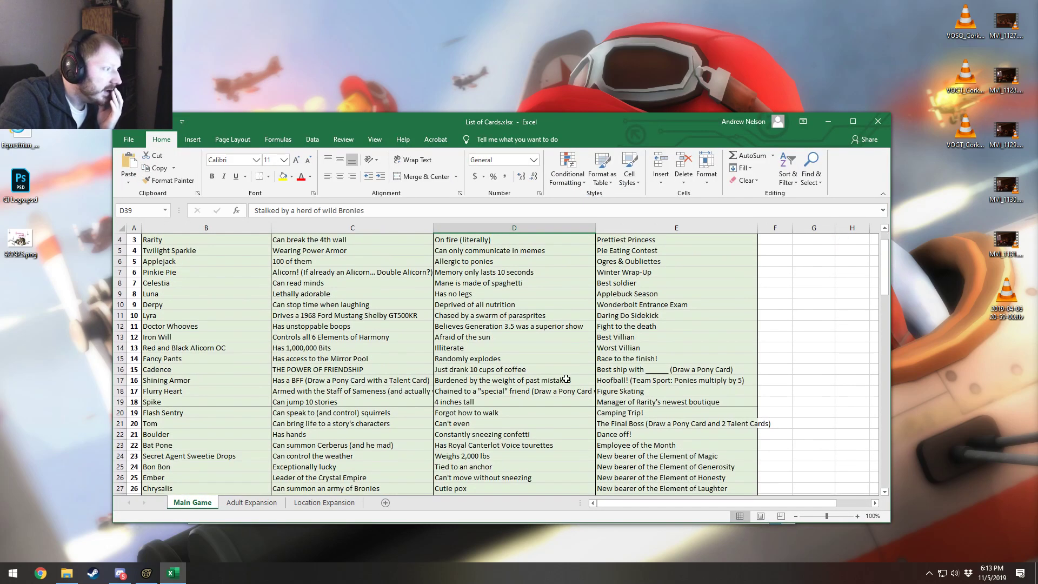
{"action": "scroll", "coordinate": [574, 392], "scroll_direction": "down", "scroll_amount": 2}
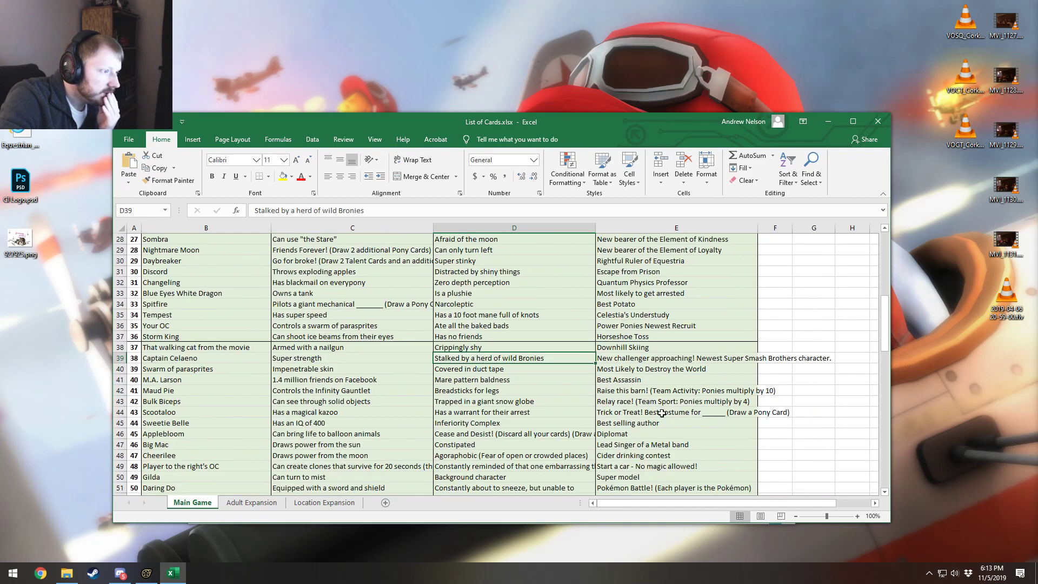
{"action": "scroll", "coordinate": [659, 408], "scroll_direction": "up", "scroll_amount": 8}
{"action": "scroll", "coordinate": [662, 406], "scroll_direction": "up", "scroll_amount": 1}
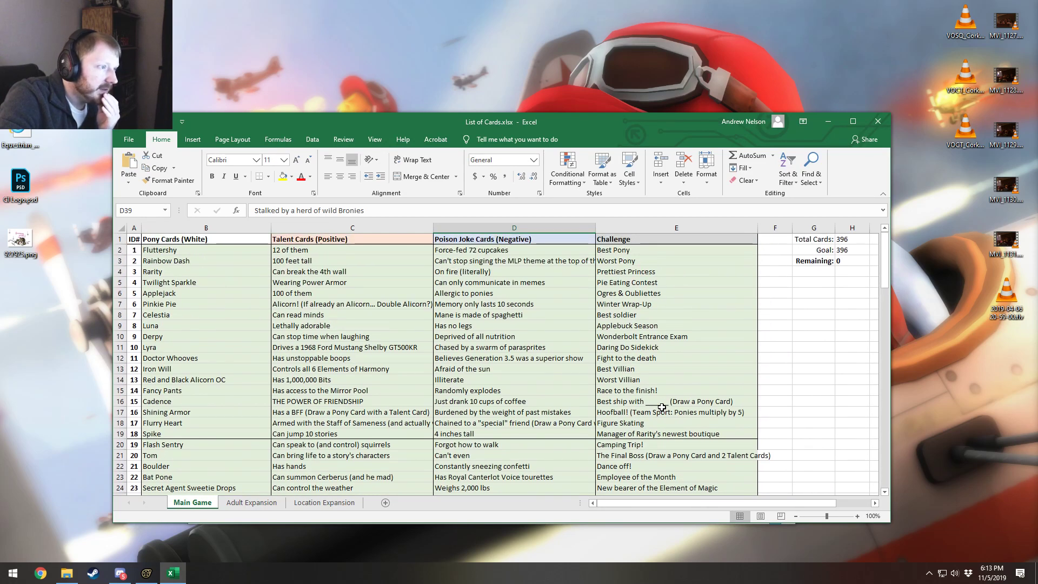
{"action": "left_click", "coordinate": [638, 367]}
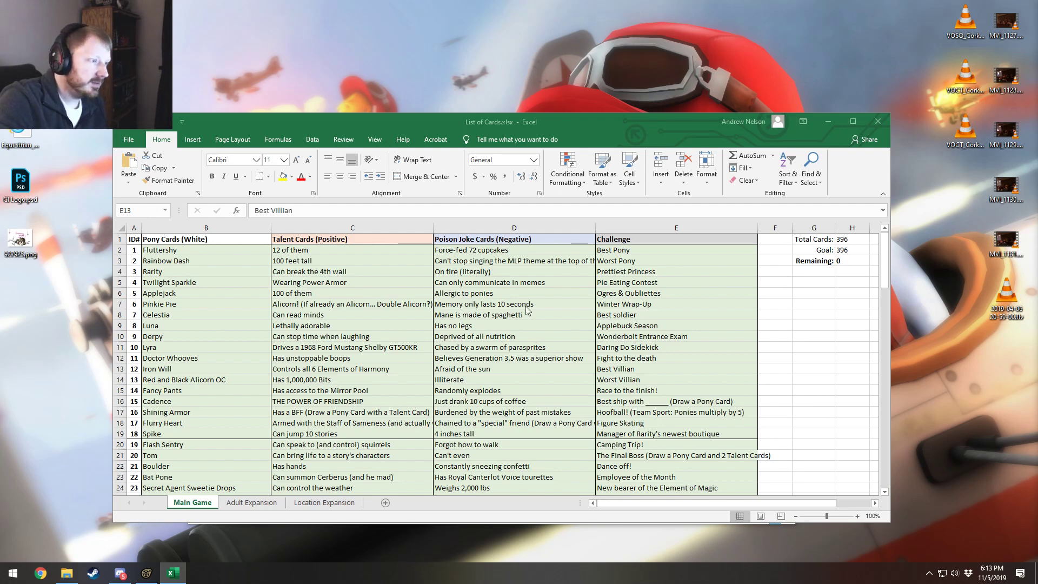
{"action": "left_click", "coordinate": [626, 369]}
{"action": "double_click", "coordinate": [626, 368]}
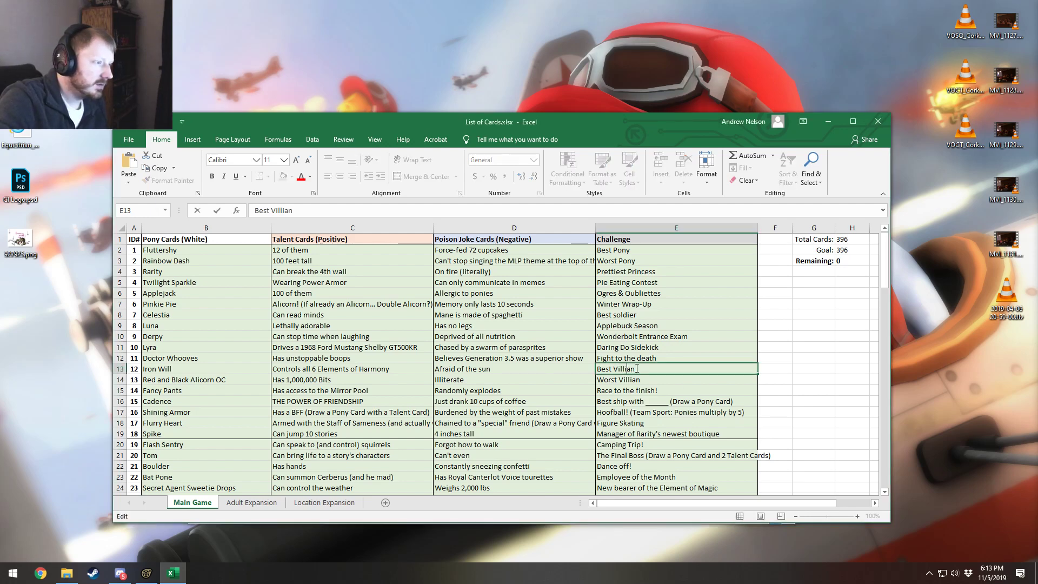
{"action": "key", "text": "BackSpace"}
{"action": "key", "text": "Right"}
{"action": "type", "text": "i"}
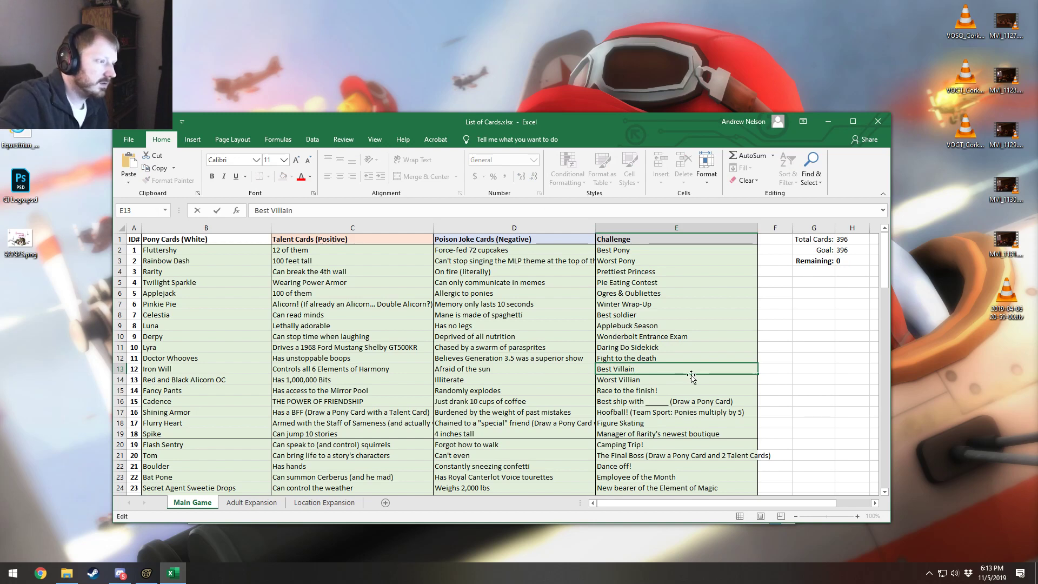
Step: Correct the spelling of the Challenge entry in cell E14 to "Worst Villain"
{"action": "double_click", "coordinate": [633, 380]}
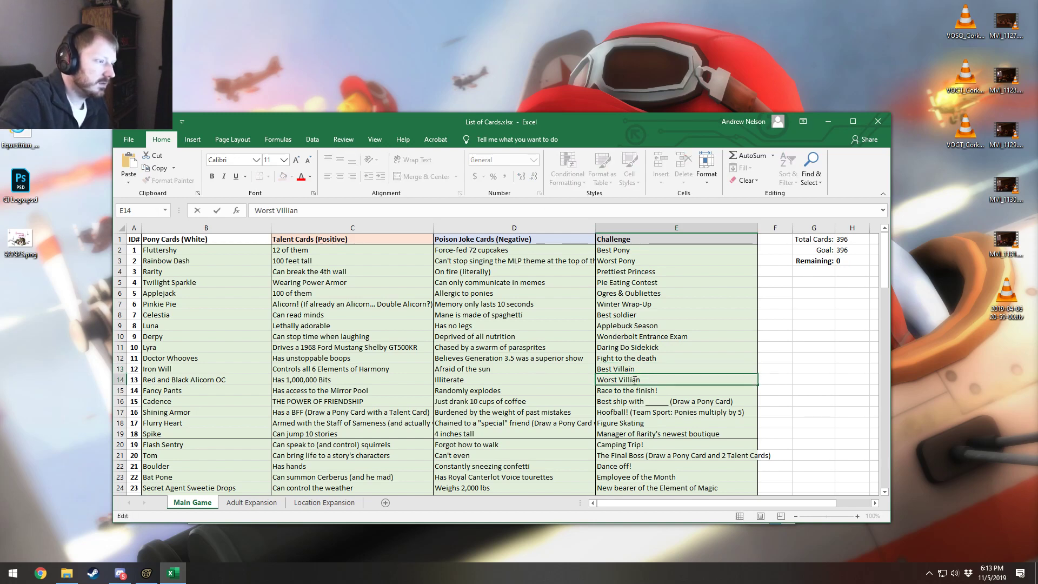
{"action": "key", "text": "BackSpace"}
{"action": "type", "text": "i"}
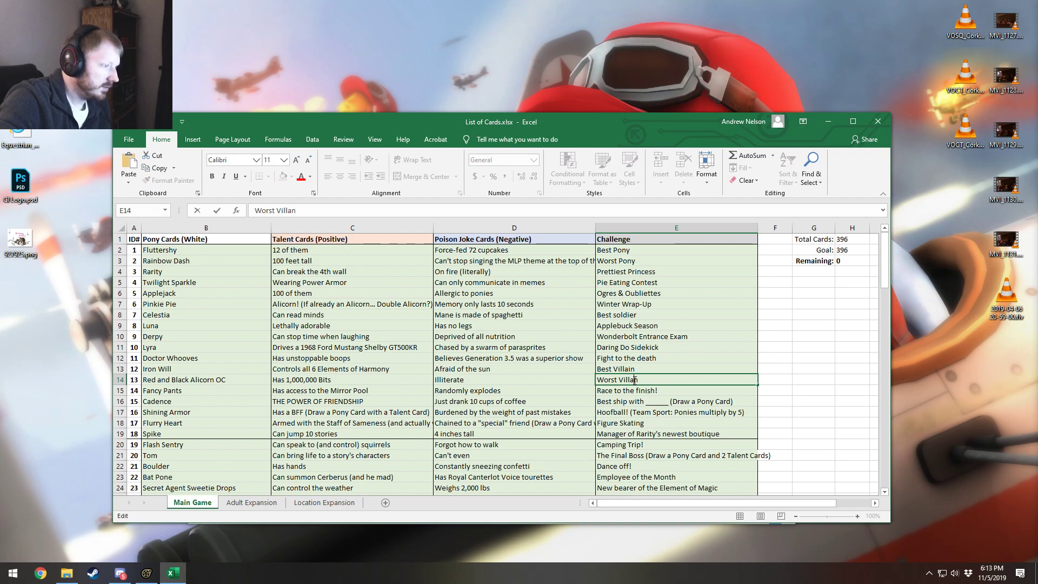
Step: Set the font color of the two villain challenges in E13:E14 to red
{"action": "left_click_drag", "start_coordinate": [629, 369], "coordinate": [629, 380]}
{"action": "left_click", "coordinate": [301, 176]}
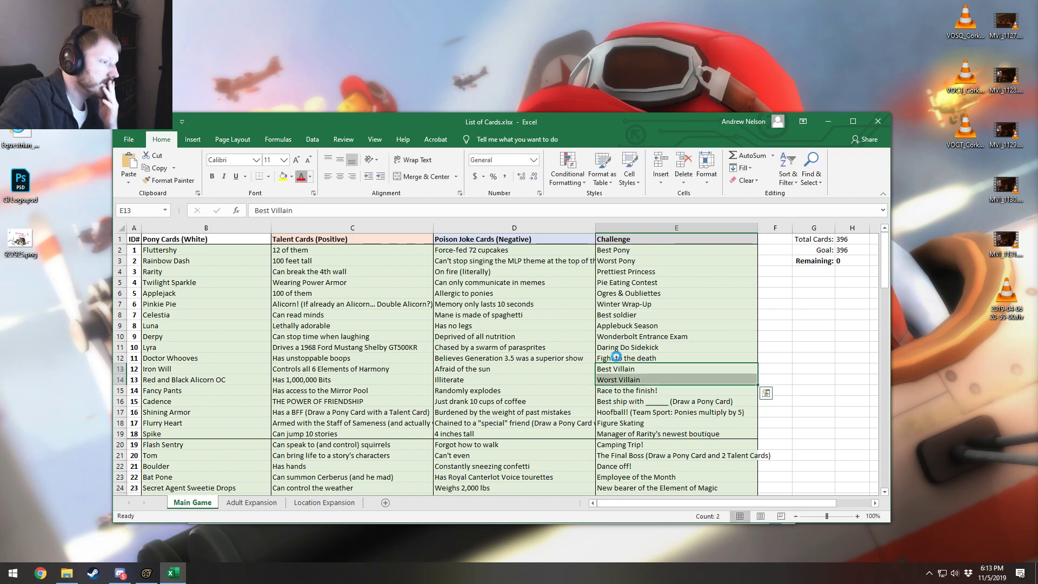
{"action": "left_click", "coordinate": [643, 347]}
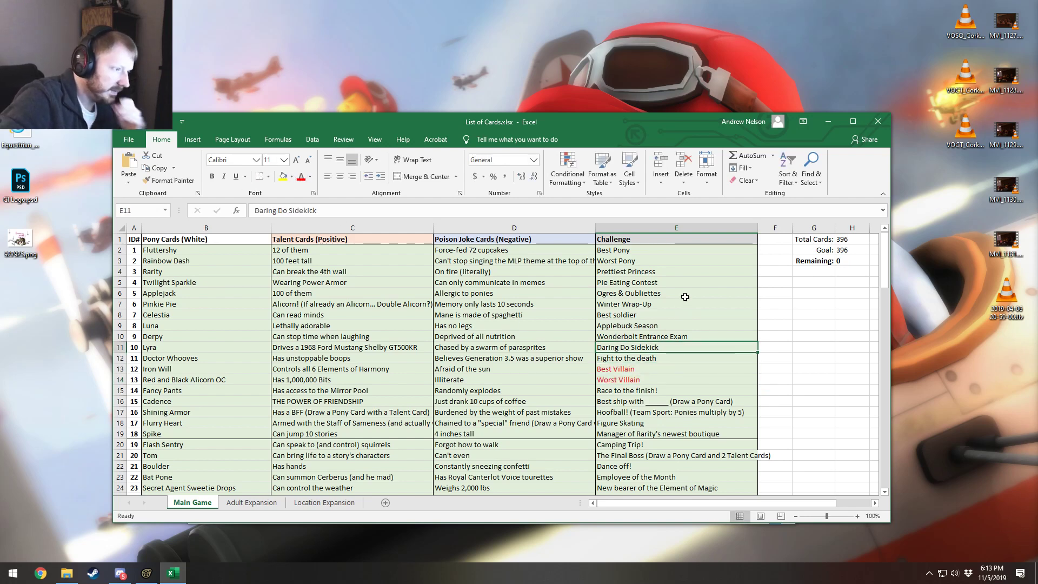
Step: Search the Main Game sheet for the misspelling "villian" and close the search
{"action": "key", "text": "ctrl+f"}
{"action": "type", "text": "food"}
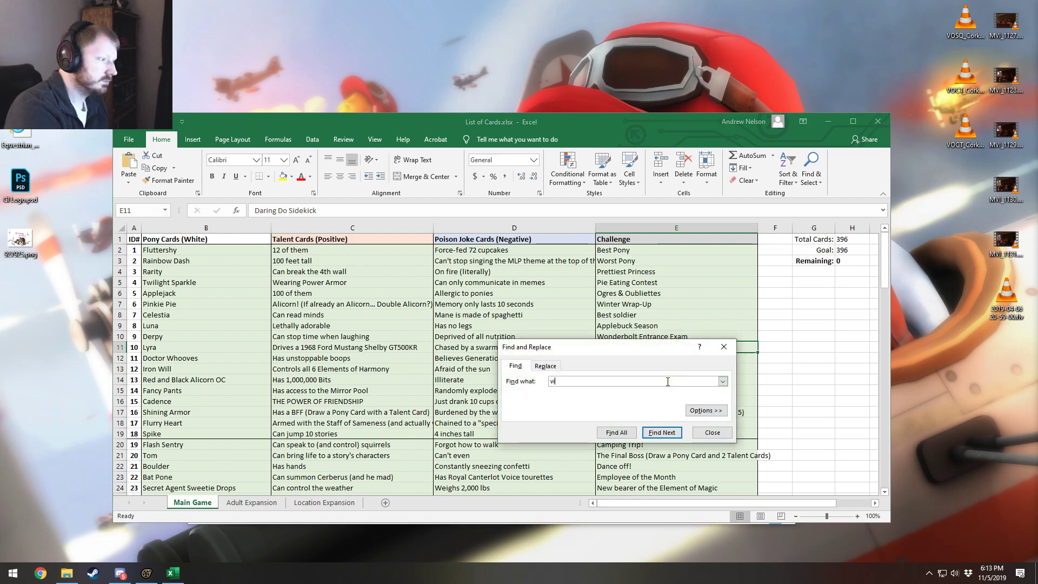
{"action": "key", "text": "Return"}
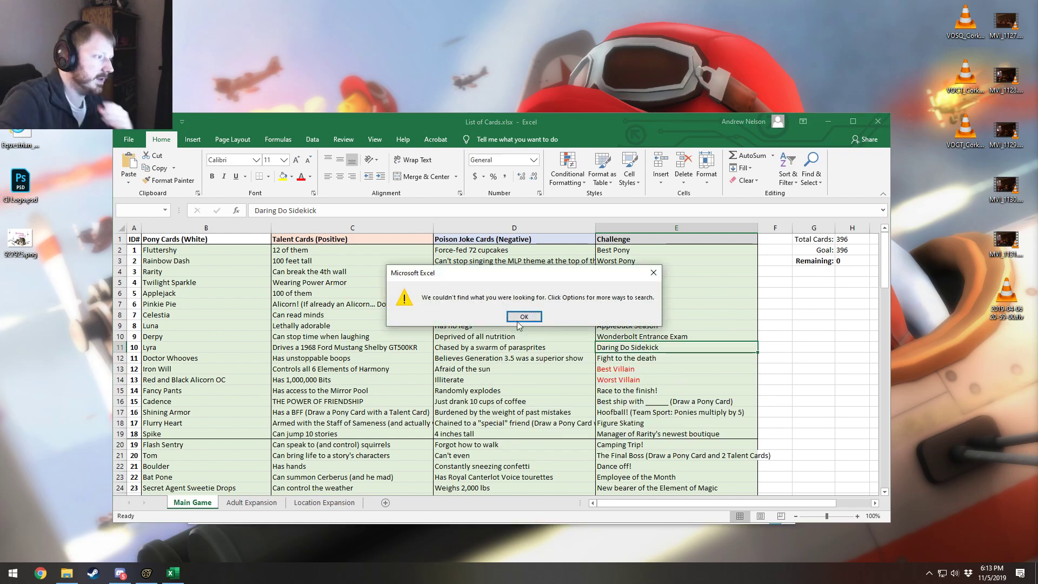
{"action": "left_click", "coordinate": [534, 320]}
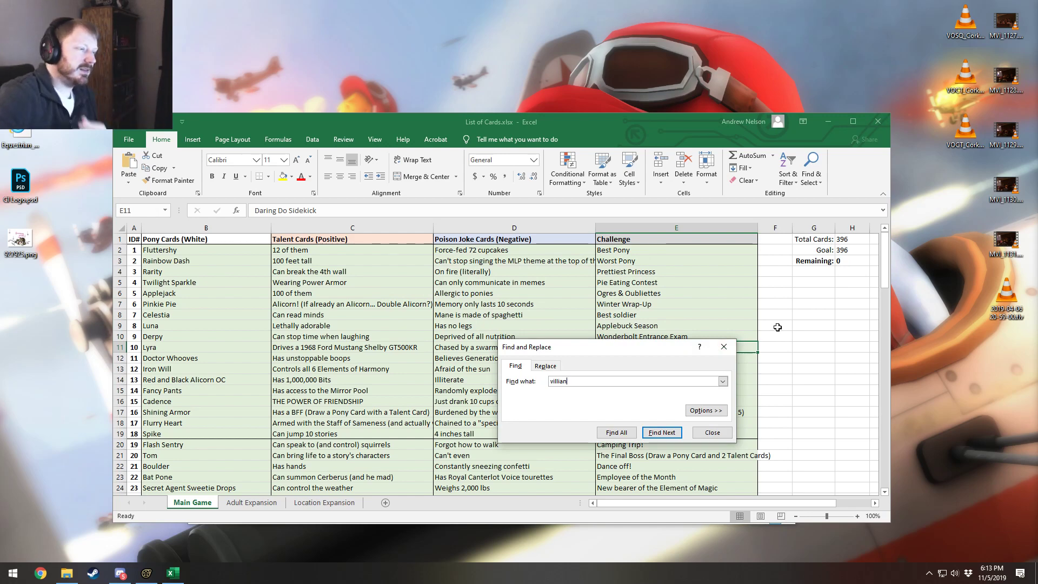
{"action": "left_click", "coordinate": [710, 433]}
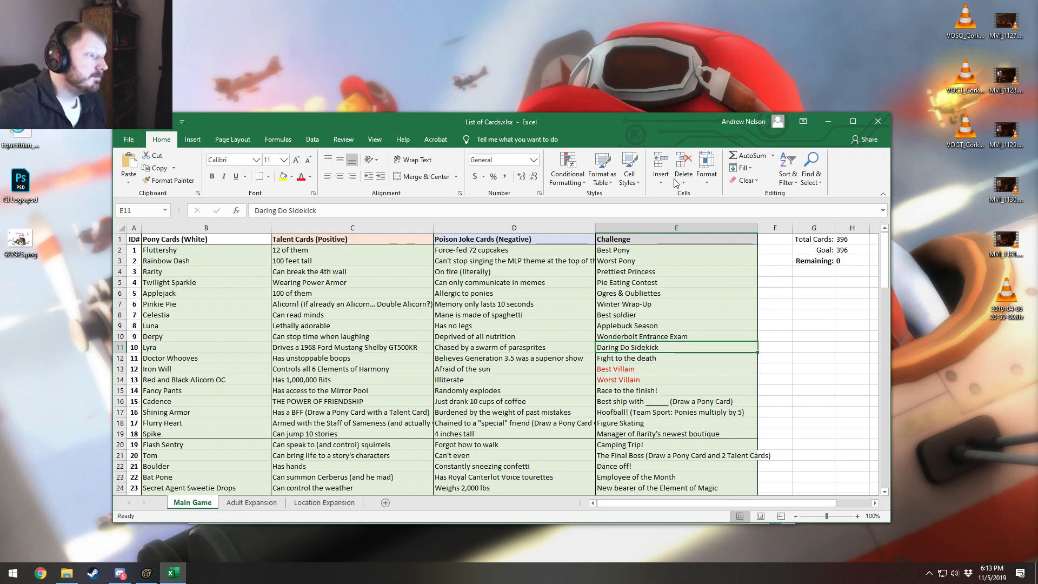
Step: Select the Best Villain challenge in E13 and close the List of Cards workbook
{"action": "left_click", "coordinate": [653, 315]}
{"action": "left_click", "coordinate": [655, 368]}
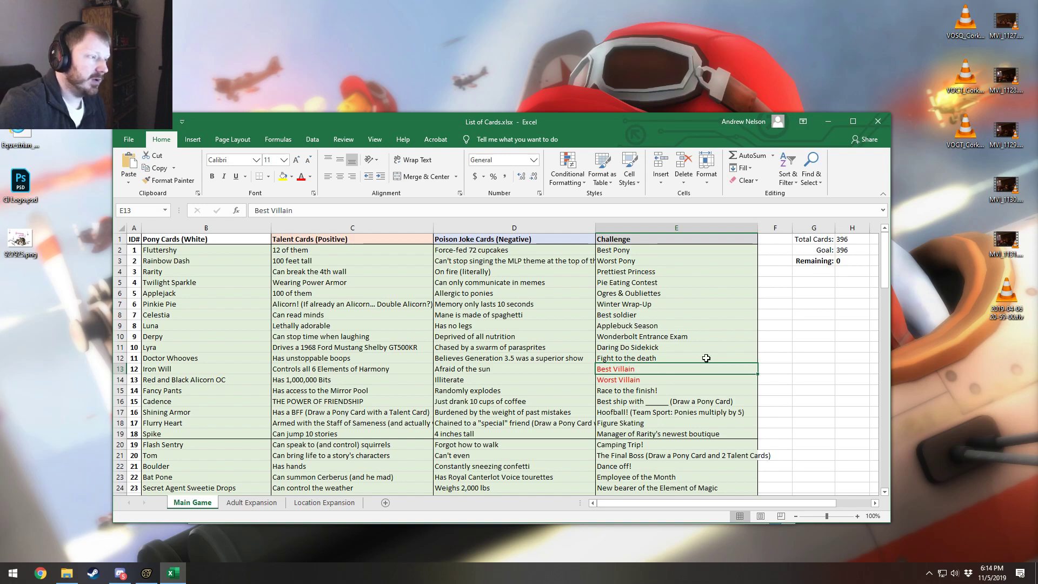
{"action": "left_click", "coordinate": [875, 122]}
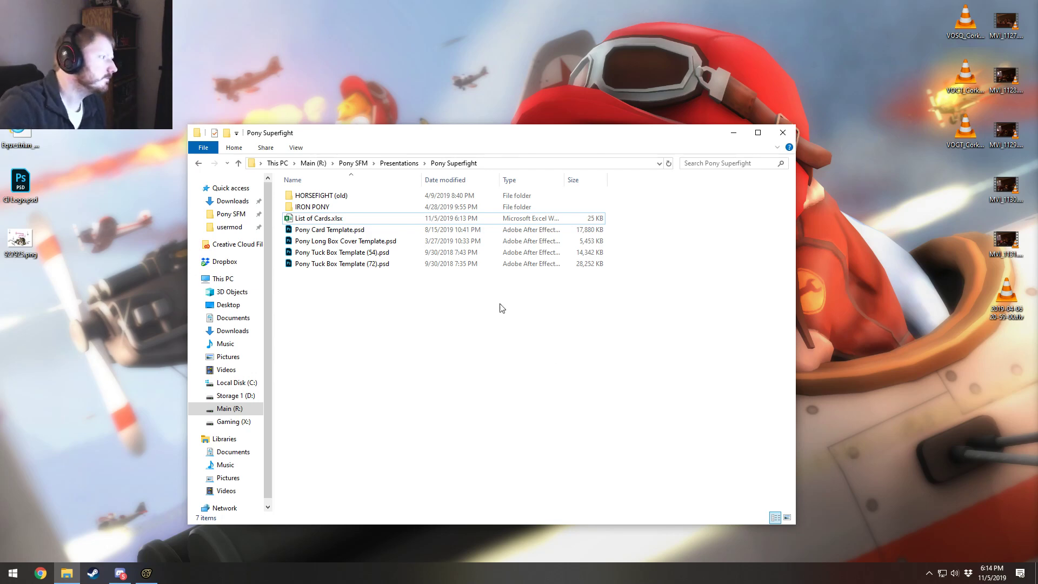
Step: Reopen List of Cards.xlsx and check the total and goal card counts and the Challenge column
{"action": "double_click", "coordinate": [351, 218]}
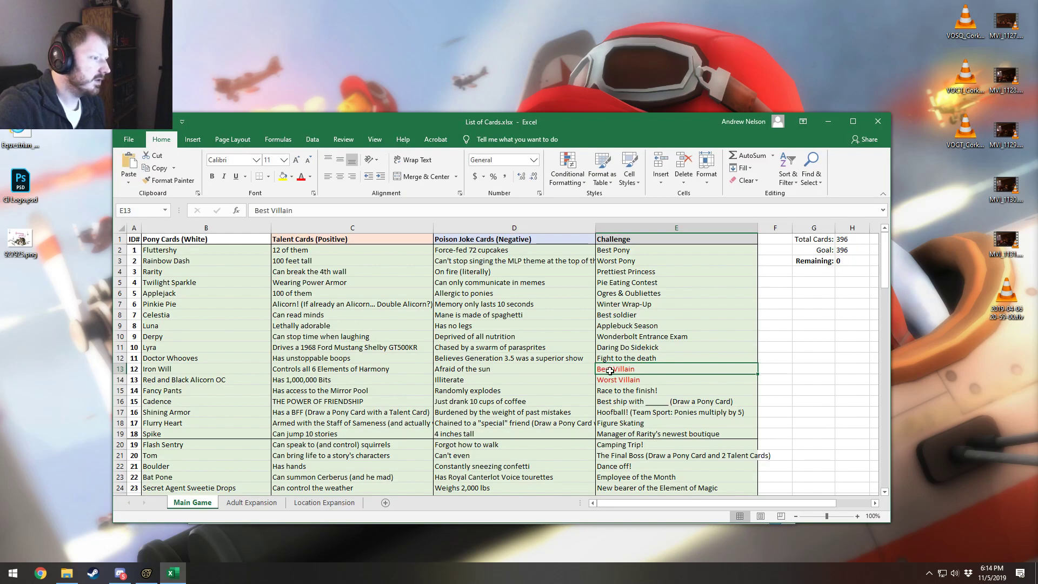
{"action": "left_click_drag", "start_coordinate": [846, 239], "coordinate": [850, 250]}
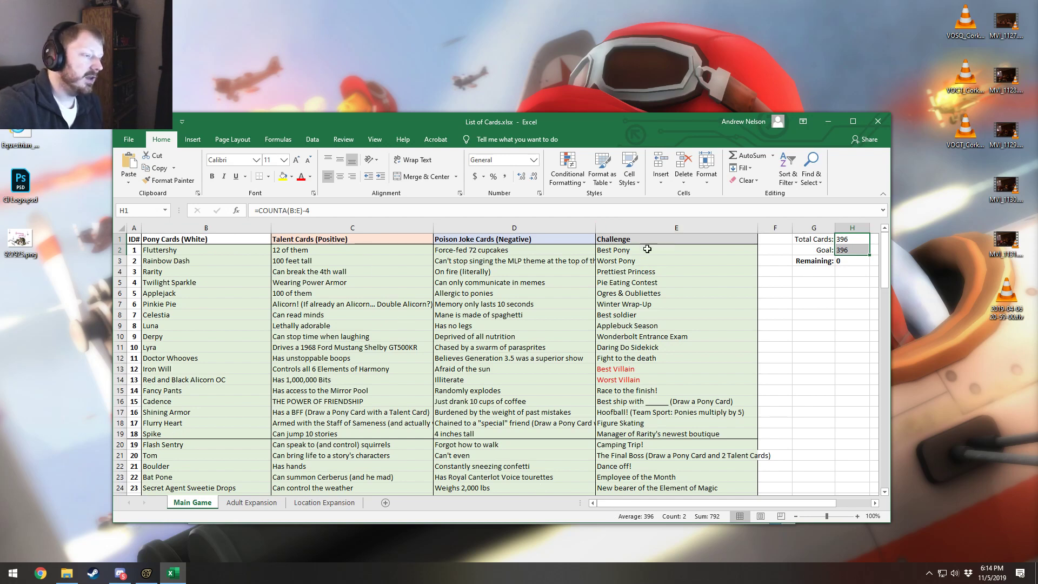
{"action": "left_click", "coordinate": [659, 228]}
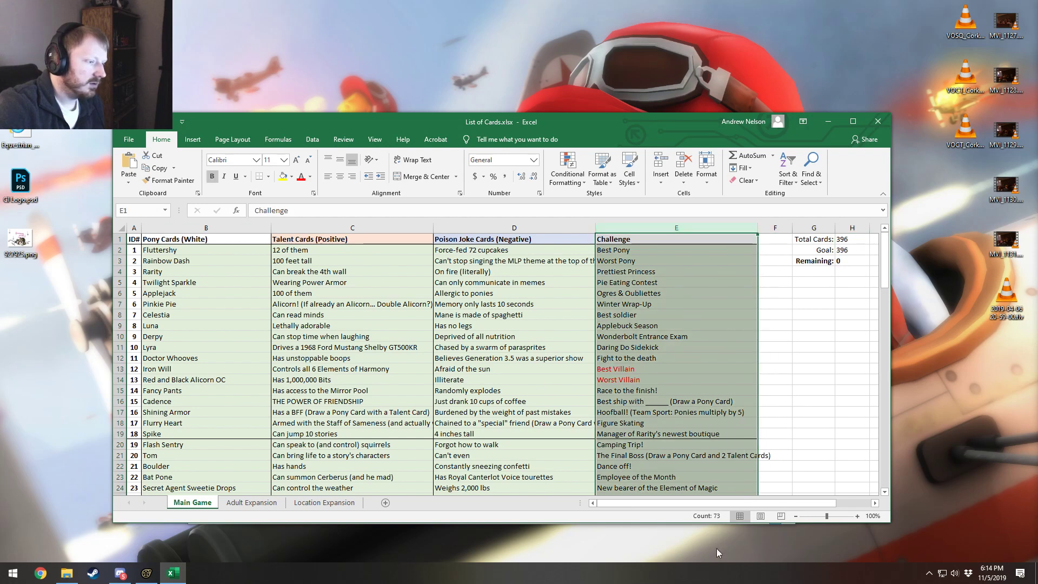
{"action": "left_click", "coordinate": [684, 286]}
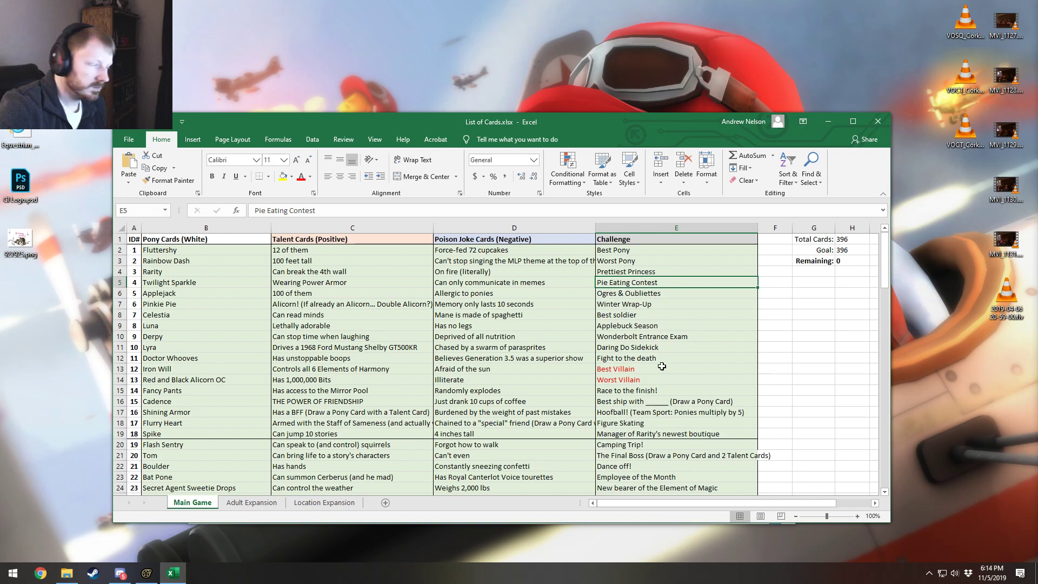
Step: Check the Adult Expansion and Location Expansion sheets, then close the List of Cards workbook
{"action": "left_click", "coordinate": [254, 504]}
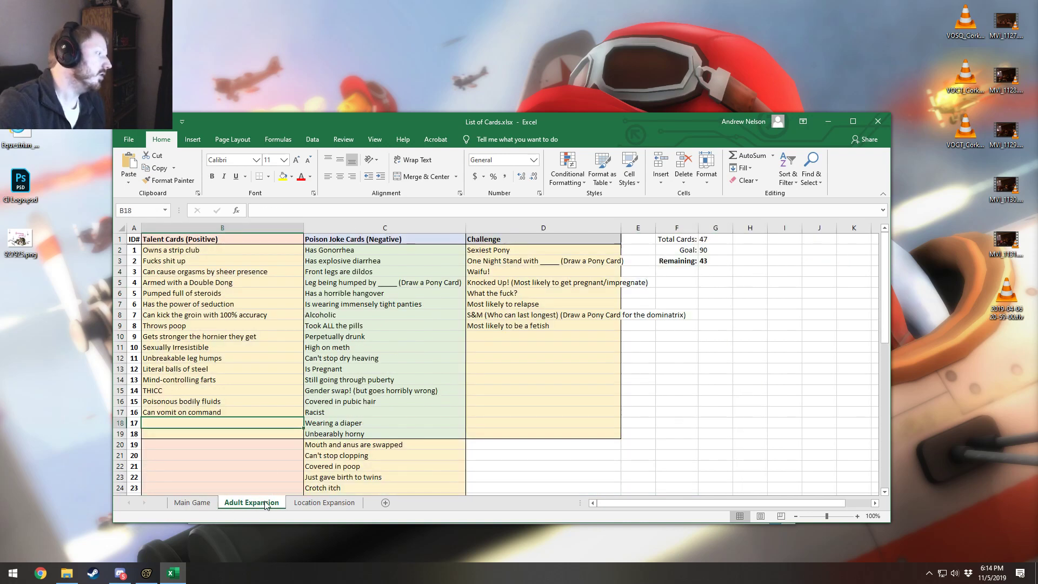
{"action": "left_click", "coordinate": [339, 505]}
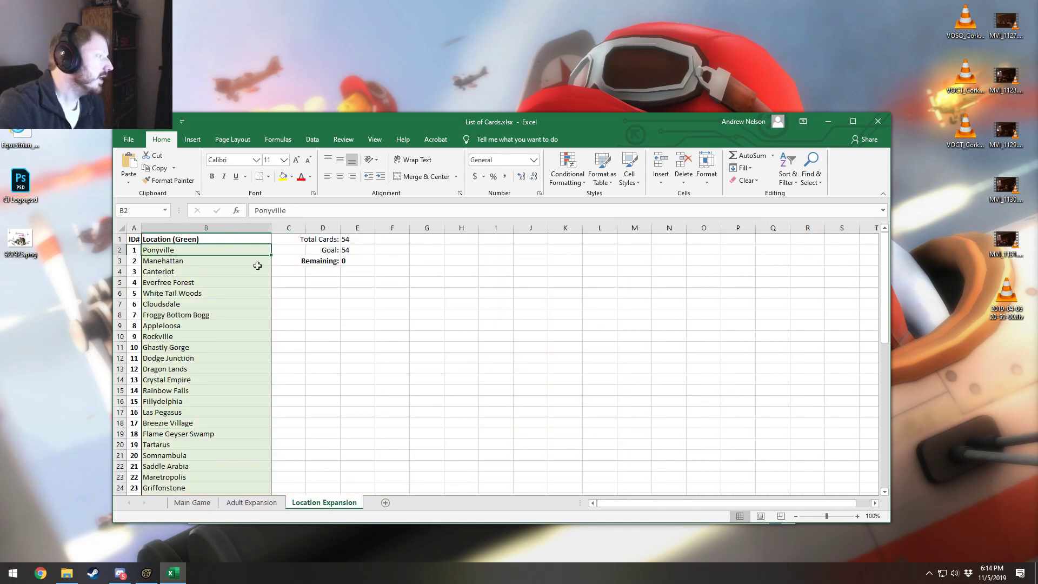
{"action": "scroll", "coordinate": [218, 407], "scroll_direction": "down", "scroll_amount": 5}
{"action": "scroll", "coordinate": [217, 408], "scroll_direction": "up", "scroll_amount": 5}
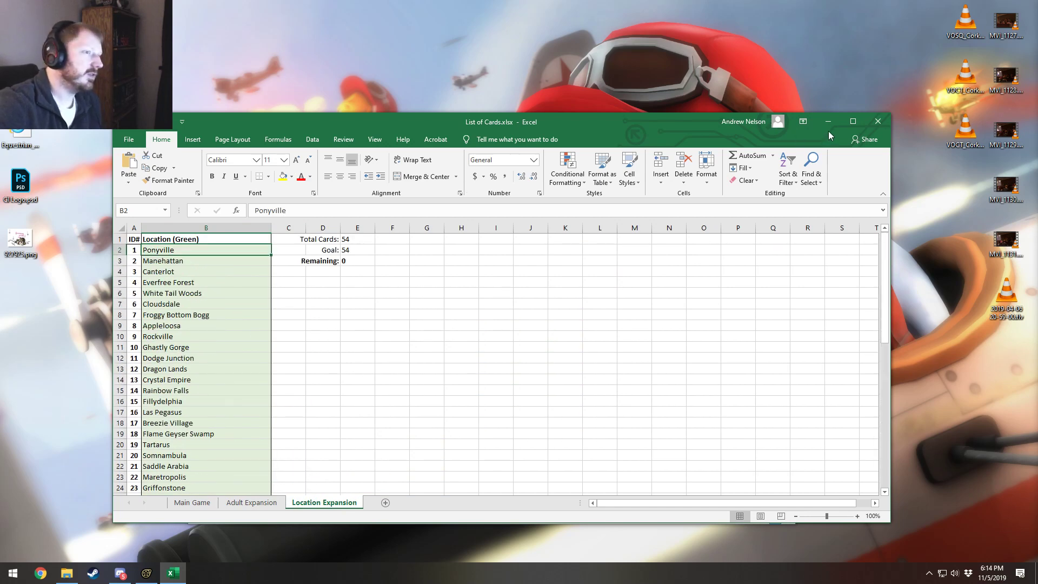
{"action": "left_click", "coordinate": [876, 121]}
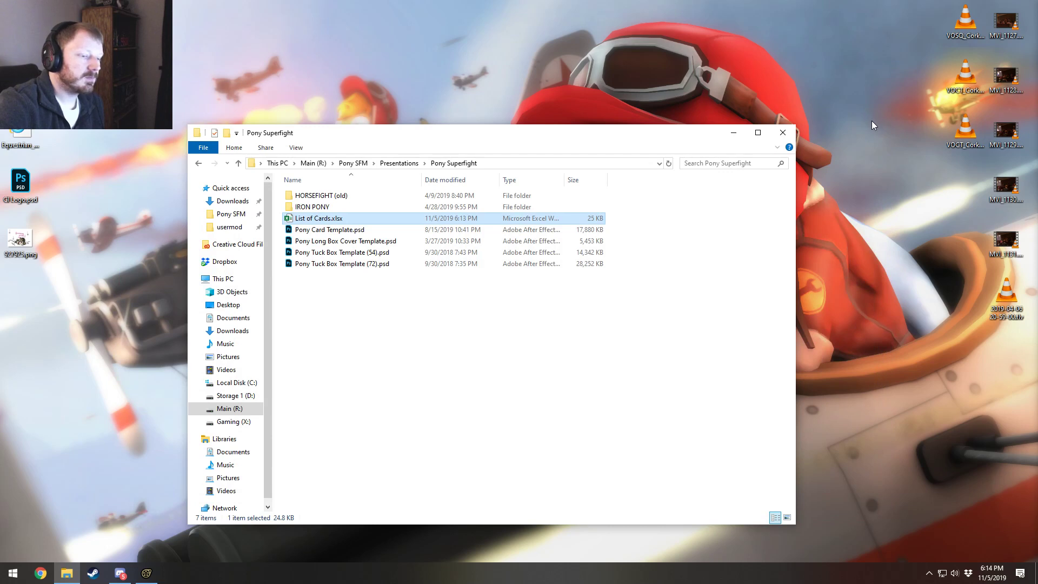
{"action": "left_click", "coordinate": [719, 206]}
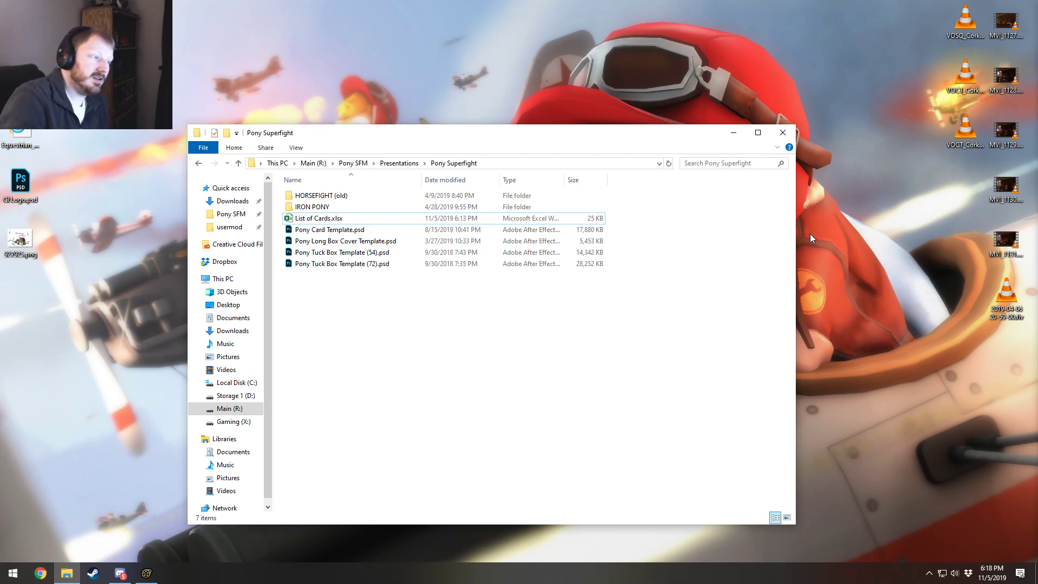
Step: Switch to Source Filmmaker and reframe the work camera on the red pony's face in the Rocket Silo shot
{"action": "left_click", "coordinate": [146, 572]}
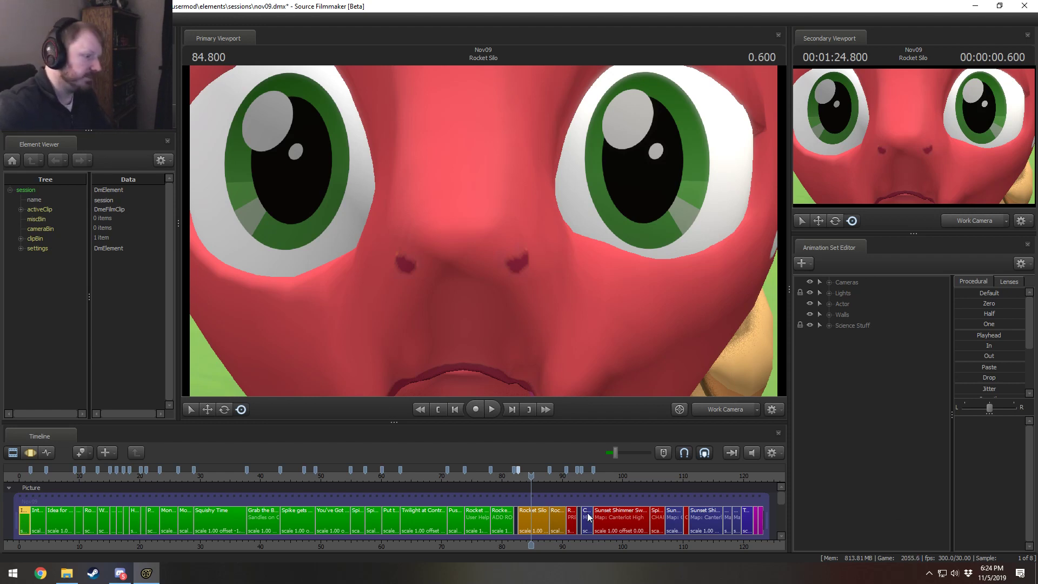
{"action": "middle_click_drag", "start_coordinate": [578, 540], "coordinate": [427, 536]}
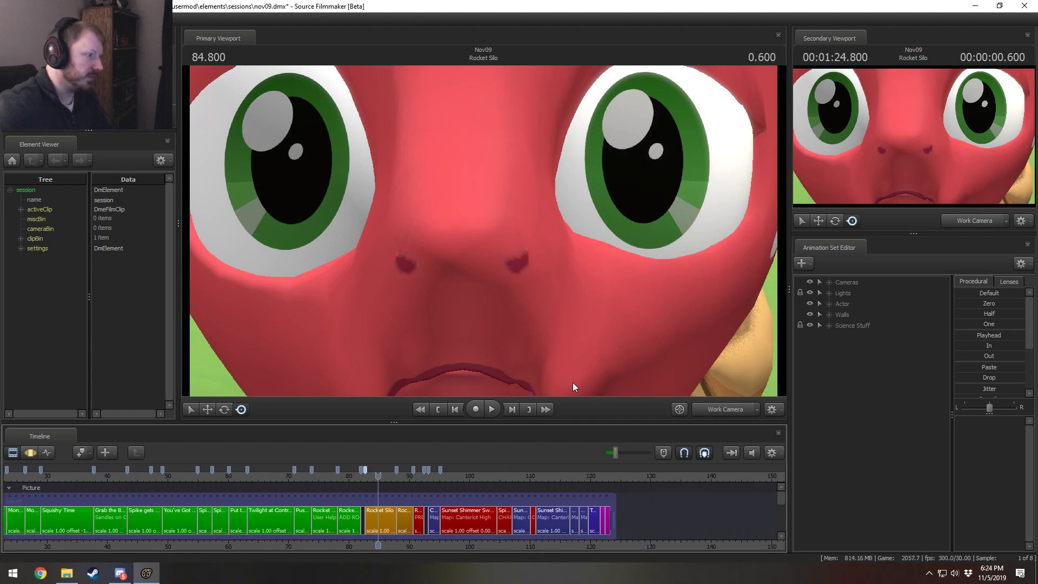
{"action": "right_click_drag", "start_coordinate": [481, 86], "coordinate": [481, 157]}
{"action": "mouse_move", "coordinate": [484, 206]}
{"action": "left_mouse_down"}
{"action": "mouse_move", "coordinate": [484, 217]}
{"action": "mouse_move", "coordinate": [573, 217]}
{"action": "mouse_move", "coordinate": [584, 233]}
{"action": "mouse_move", "coordinate": [487, 211]}
{"action": "left_mouse_up"}
{"action": "right_click_drag", "start_coordinate": [486, 212], "coordinate": [486, 173]}
{"action": "left_click_drag", "start_coordinate": [487, 173], "coordinate": [483, 231]}
{"action": "key", "text": "w"}
{"action": "key", "text": "s"}
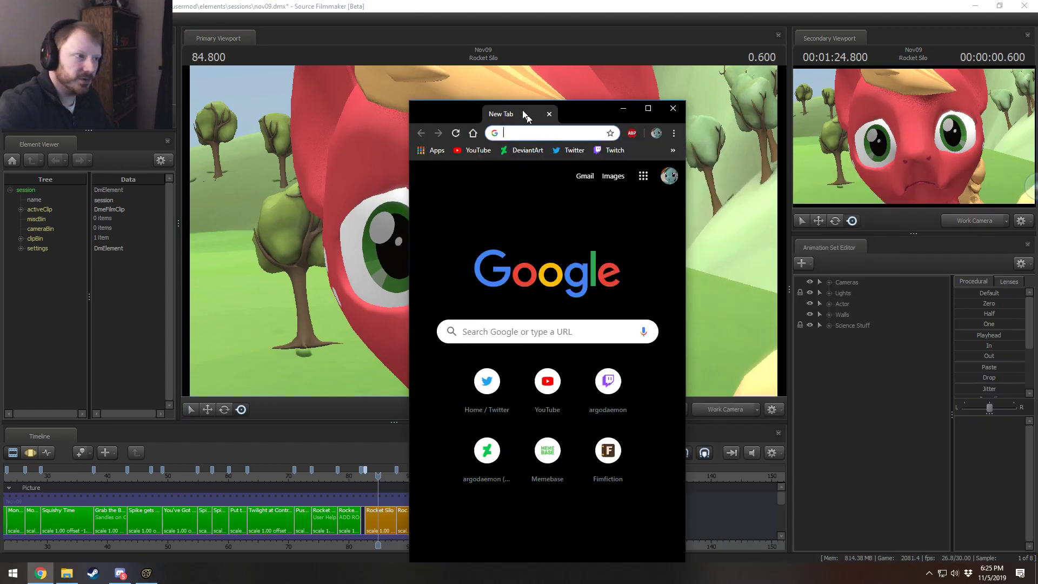
Step: Load youtube.com in Chrome and try to search for "remembrance"
{"action": "type", "text": "youtube.com"}
{"action": "key", "text": "Return"}
{"action": "left_click", "coordinate": [494, 115]}
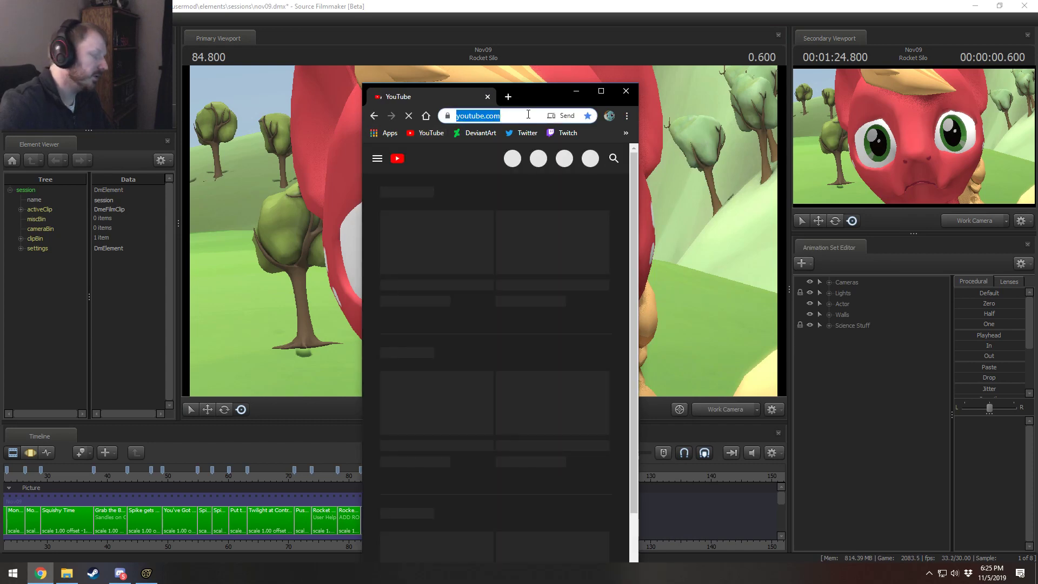
{"action": "type", "text": "remembrance"}
{"action": "key", "text": "Return"}
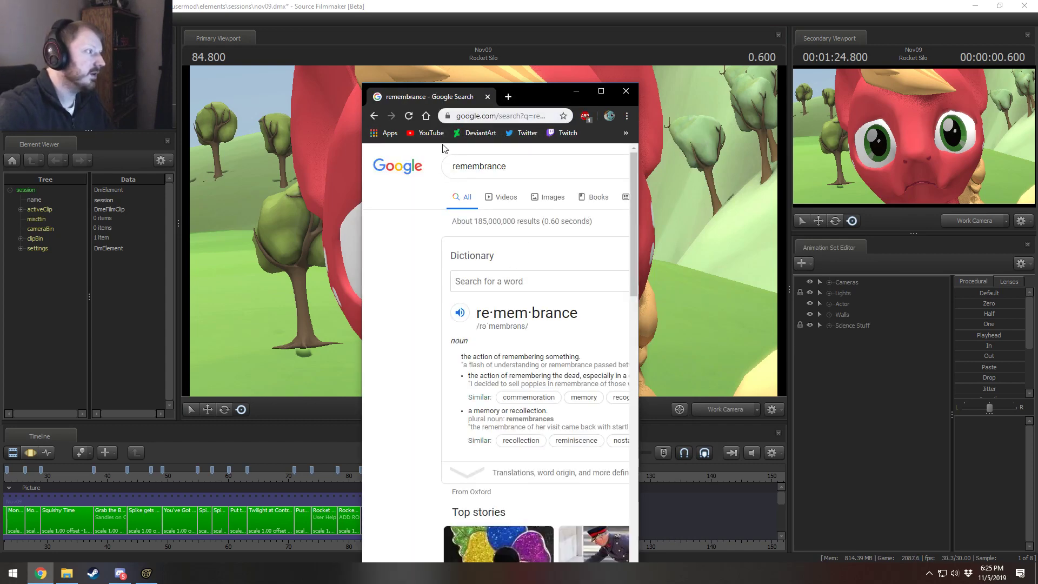
Step: Open YouTube from the bookmarked sites, widen the browser window, and search YouTube for "remembrance"
{"action": "left_click", "coordinate": [427, 132]}
{"action": "left_click_drag", "start_coordinate": [638, 189], "coordinate": [911, 189]}
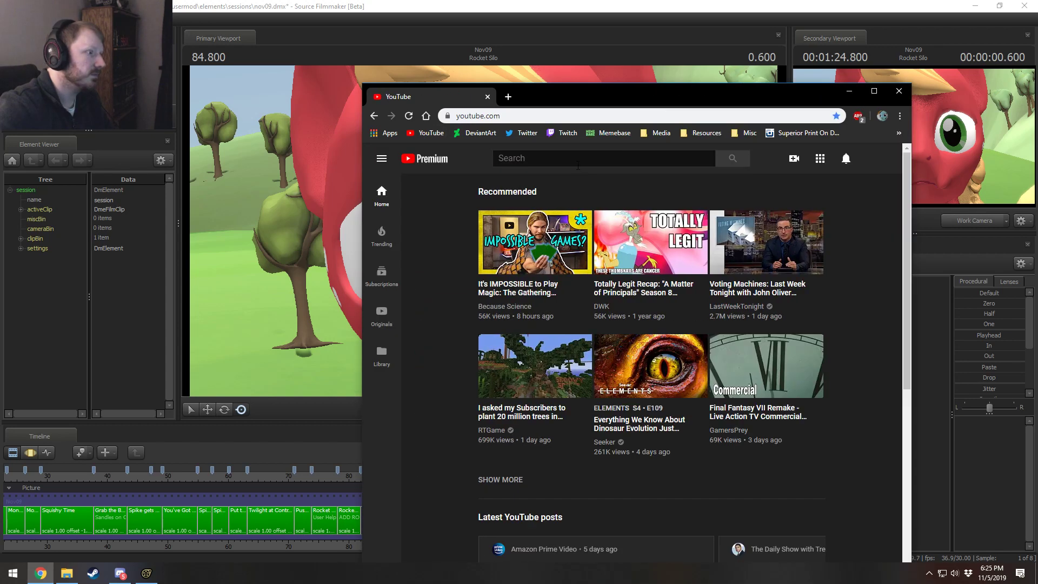
{"action": "left_click", "coordinate": [579, 162]}
{"action": "type", "text": "remembrance"}
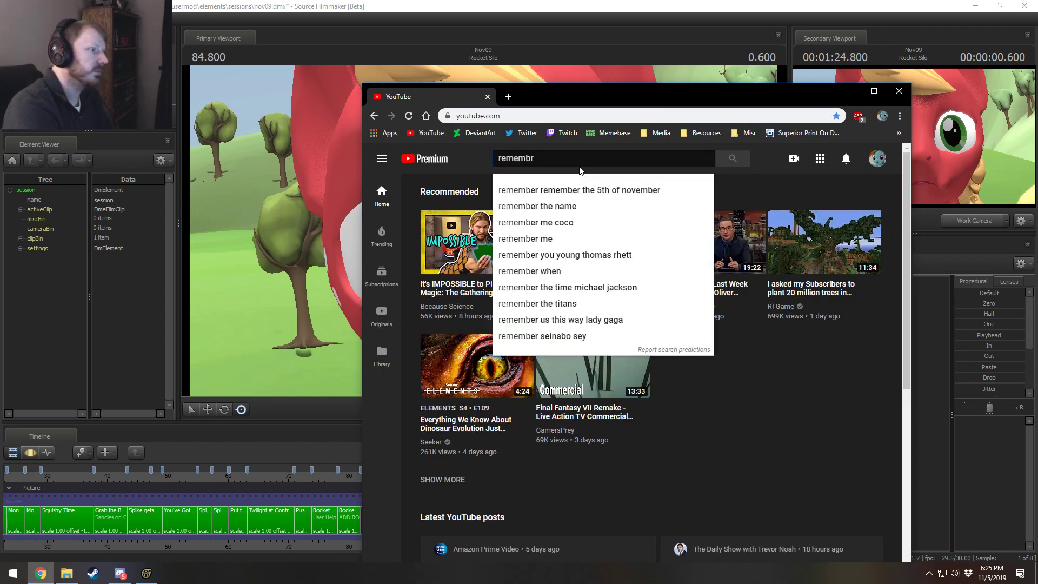
{"action": "key", "text": "Return"}
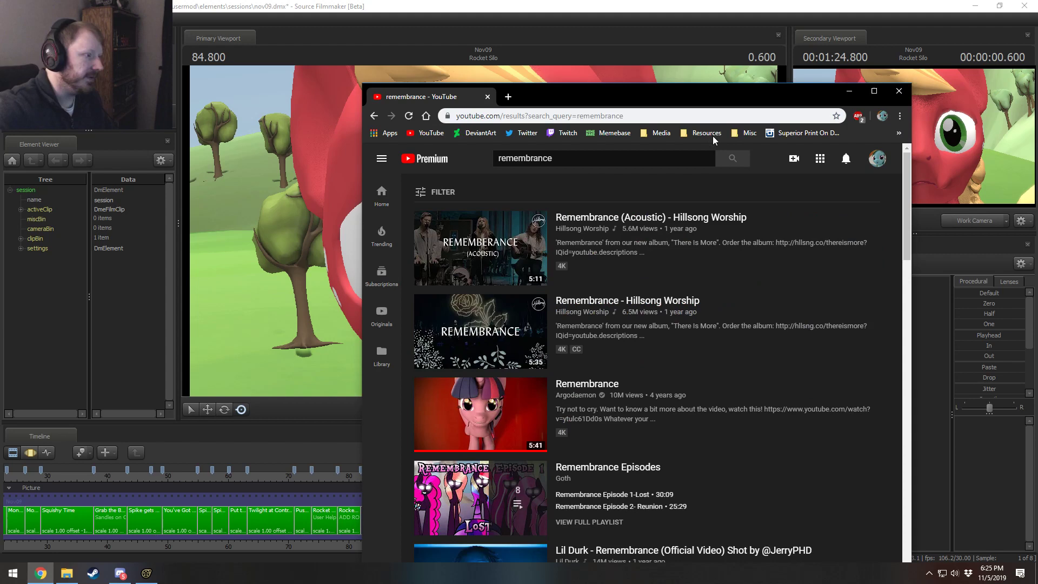
Step: Open Argodaemon's Remembrance video and expand its full description
{"action": "left_click", "coordinate": [481, 414]}
{"action": "scroll", "coordinate": [543, 422], "scroll_direction": "down", "scroll_amount": 3}
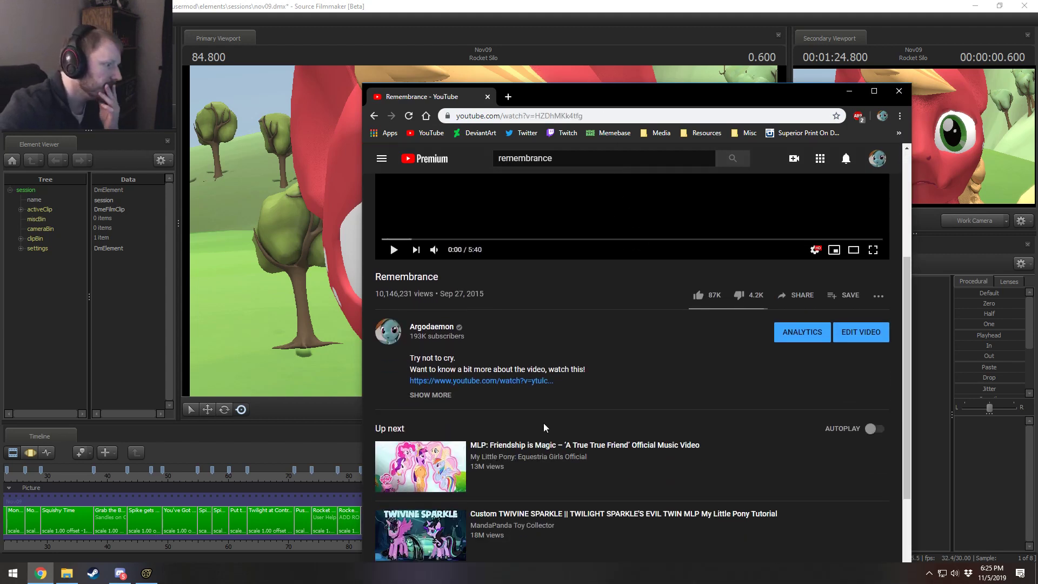
{"action": "left_click", "coordinate": [433, 392]}
{"action": "scroll", "coordinate": [469, 420], "scroll_direction": "down", "scroll_amount": 1}
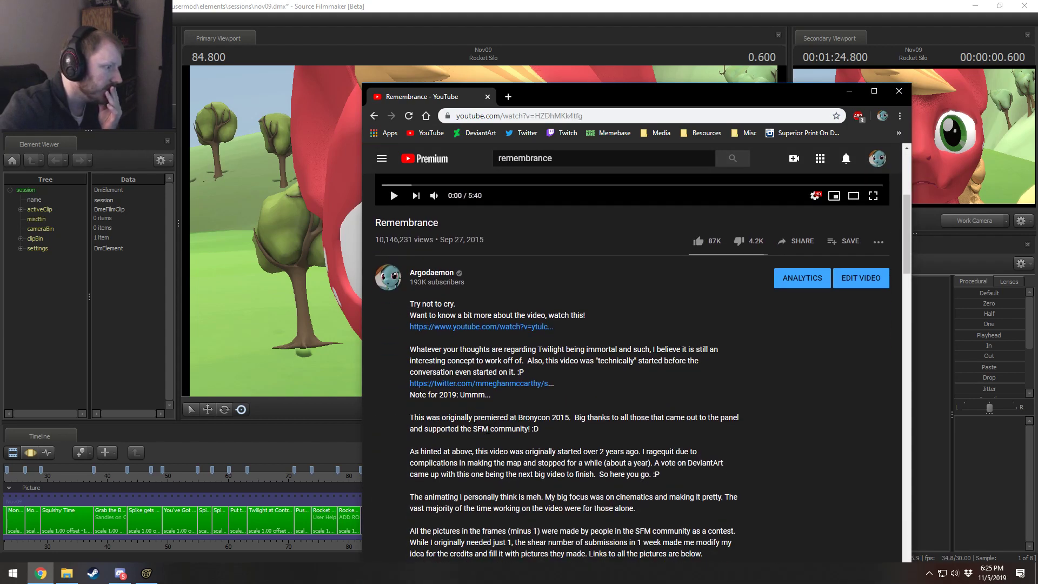
Step: Open the description's Twitter link in a separate tab, check the page, and close that tab
{"action": "middle_click", "coordinate": [520, 385]}
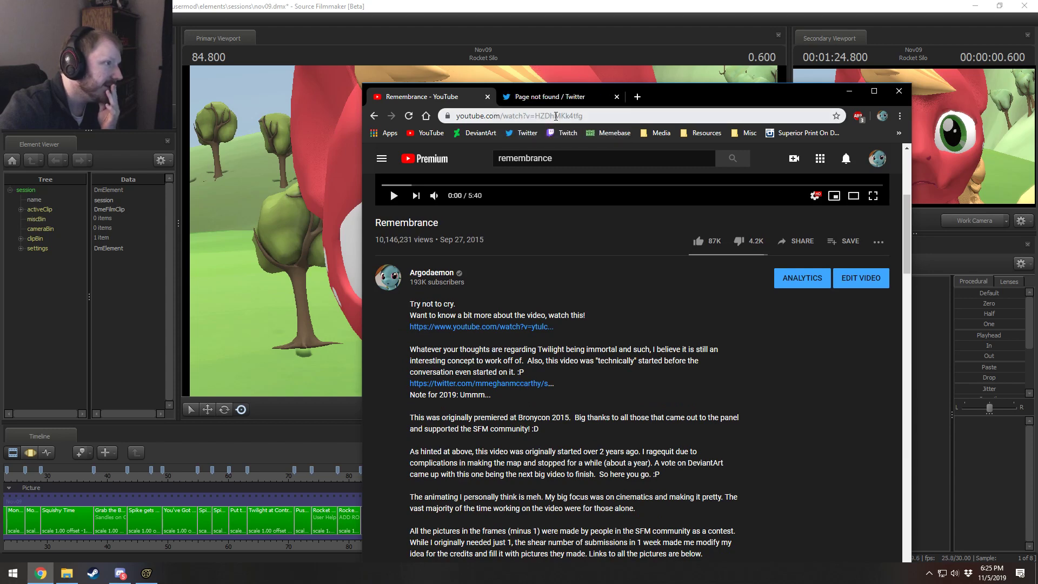
{"action": "left_click", "coordinate": [619, 101]}
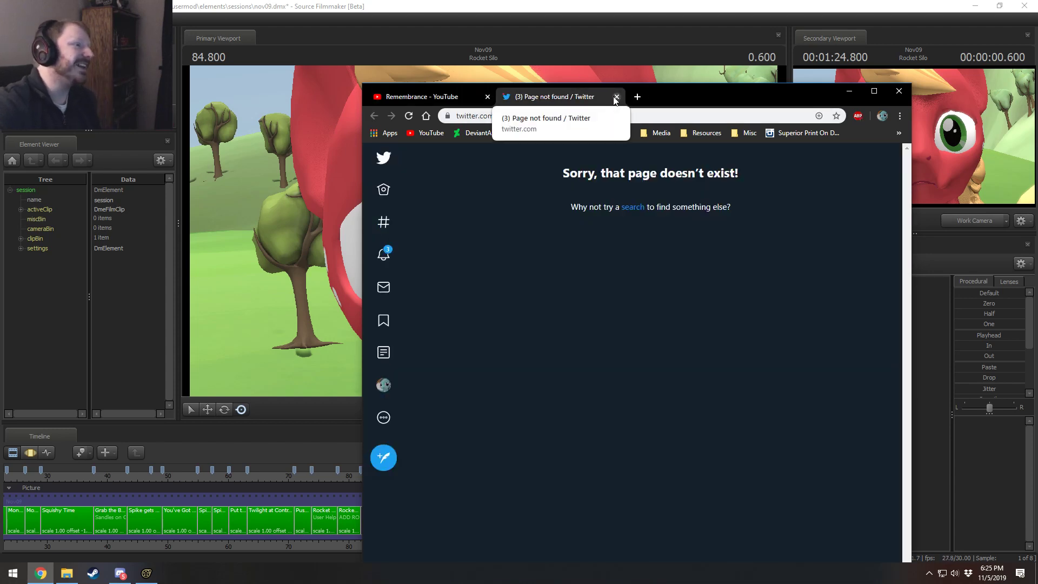
{"action": "left_click", "coordinate": [617, 97]}
Step: Read the Remembrance description, highlight the line "Note for 2019: Ummm...", and close the video page
{"action": "scroll", "coordinate": [520, 331], "scroll_direction": "down", "scroll_amount": 2}
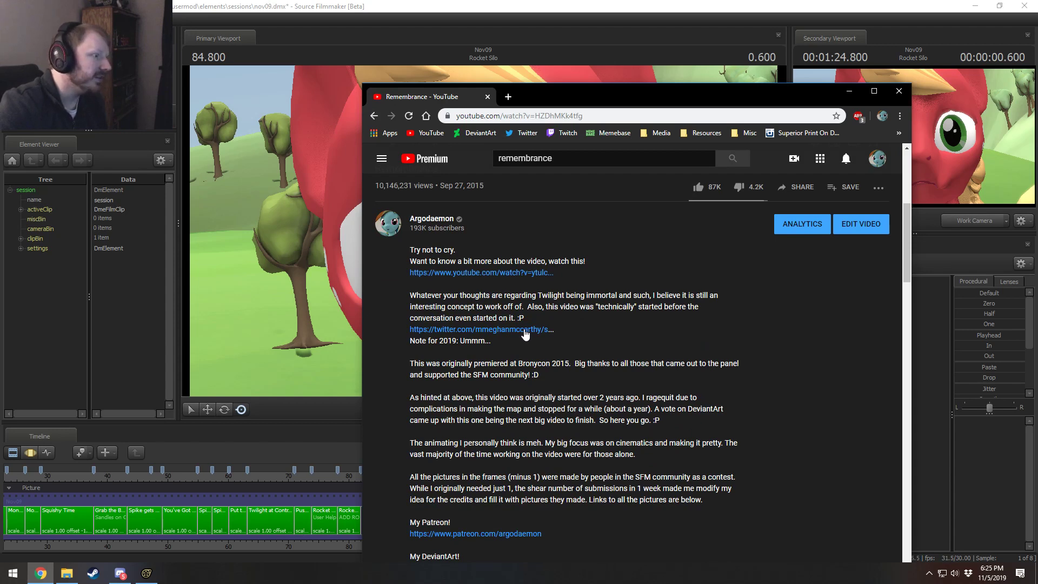
{"action": "scroll", "coordinate": [521, 334], "scroll_direction": "down", "scroll_amount": 1}
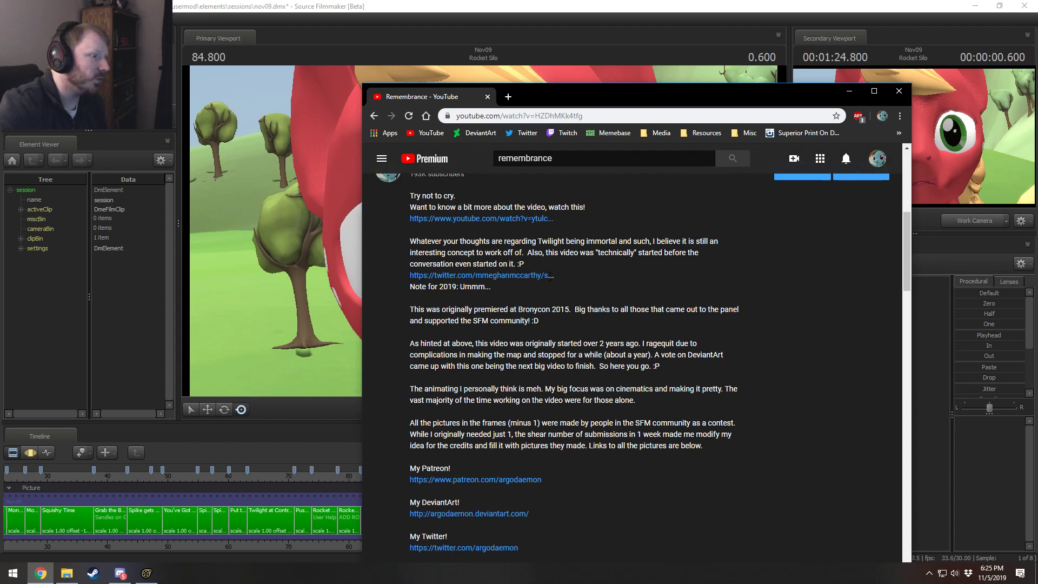
{"action": "left_click_drag", "start_coordinate": [548, 275], "coordinate": [557, 276]}
{"action": "scroll", "coordinate": [566, 313], "scroll_direction": "up", "scroll_amount": 2}
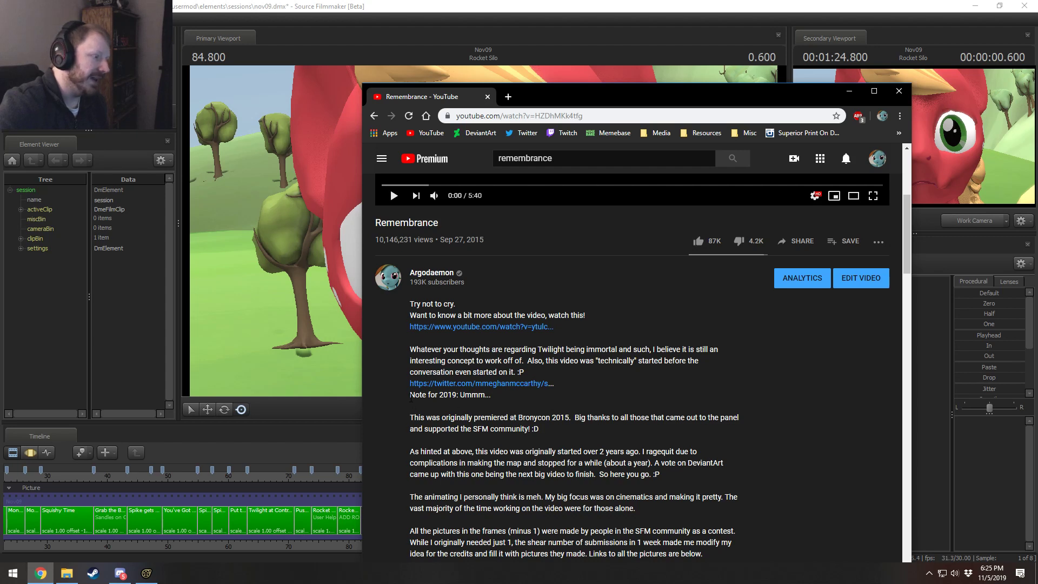
{"action": "left_click_drag", "start_coordinate": [410, 396], "coordinate": [490, 397]}
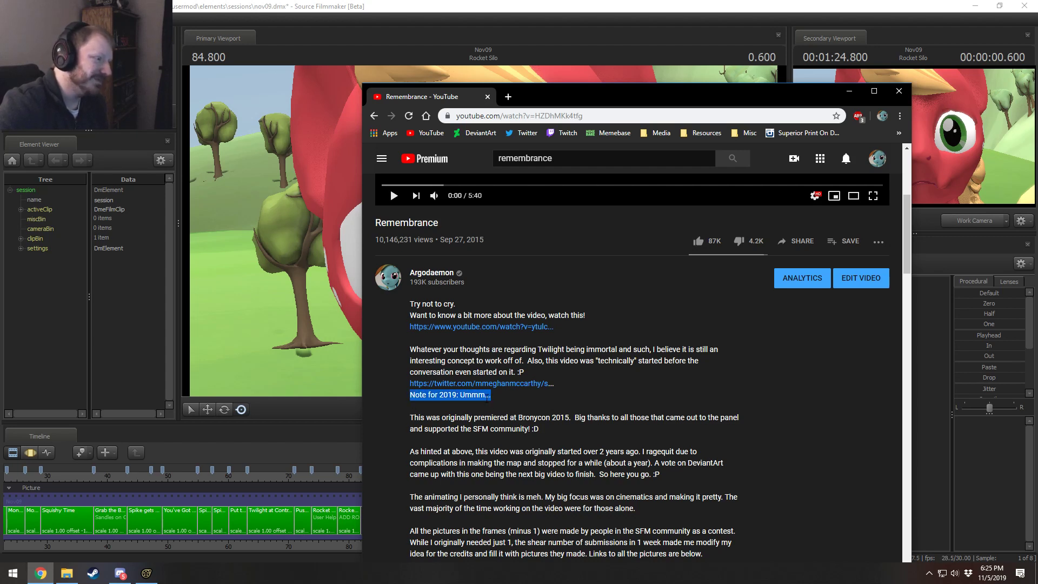
{"action": "left_click", "coordinate": [481, 398]}
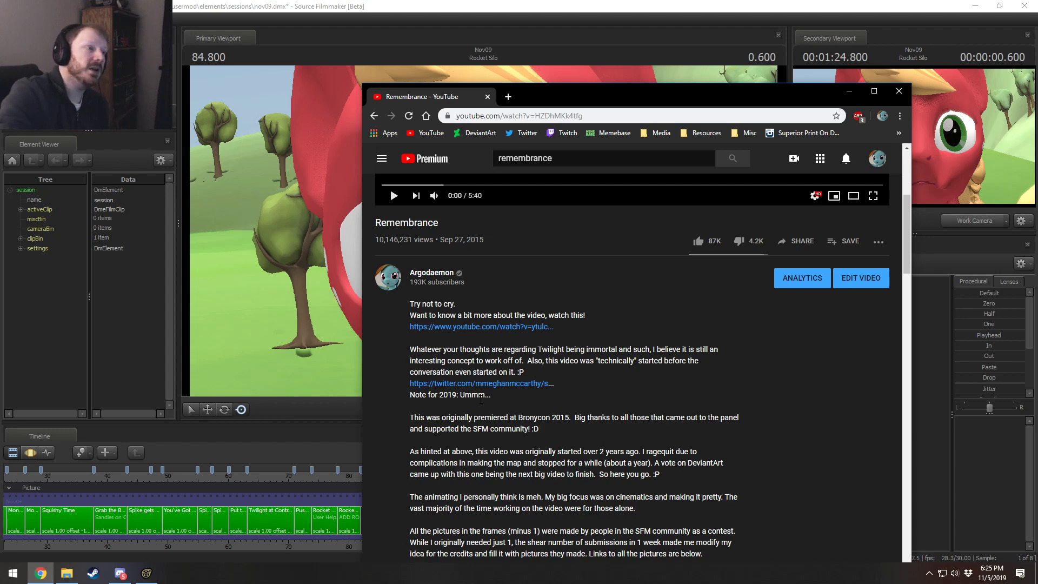
{"action": "left_click", "coordinate": [488, 96]}
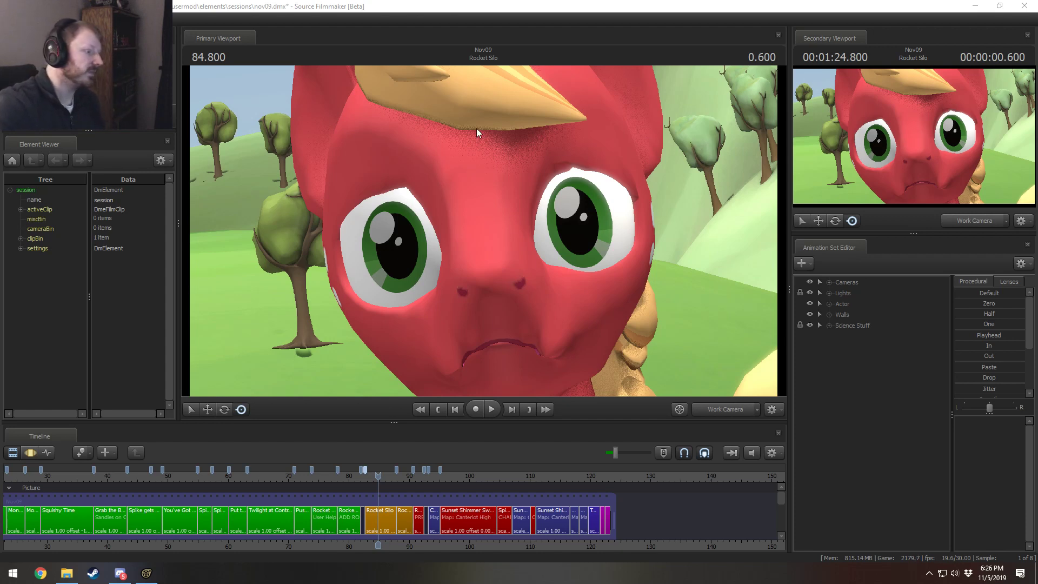
Step: Examine the timeline clips following Rocket Silo and view the red pony's face from different angles
{"action": "scroll", "coordinate": [532, 533], "scroll_direction": "up", "scroll_amount": 3}
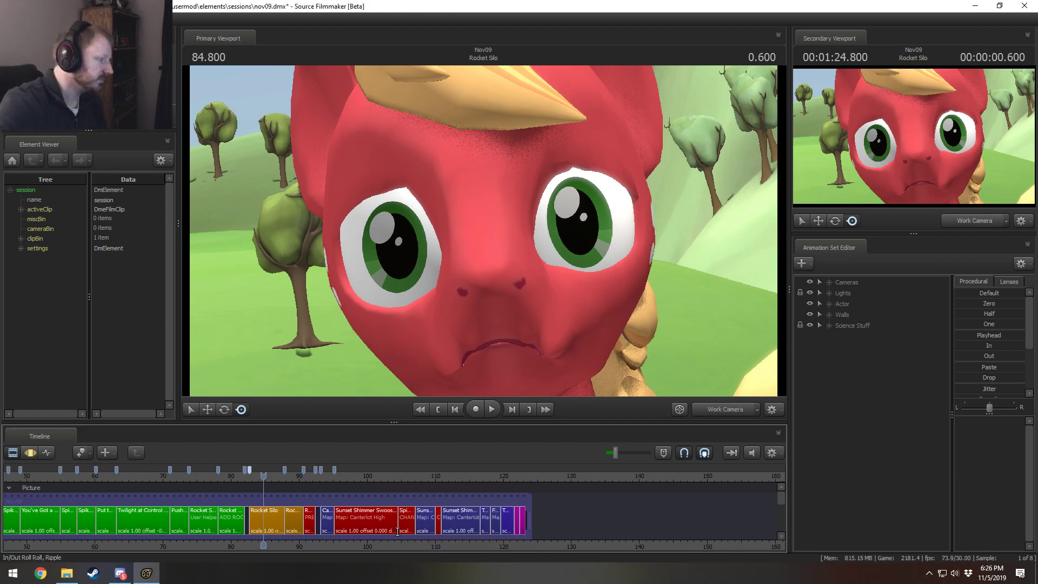
{"action": "scroll", "coordinate": [541, 547], "scroll_direction": "up", "scroll_amount": 3}
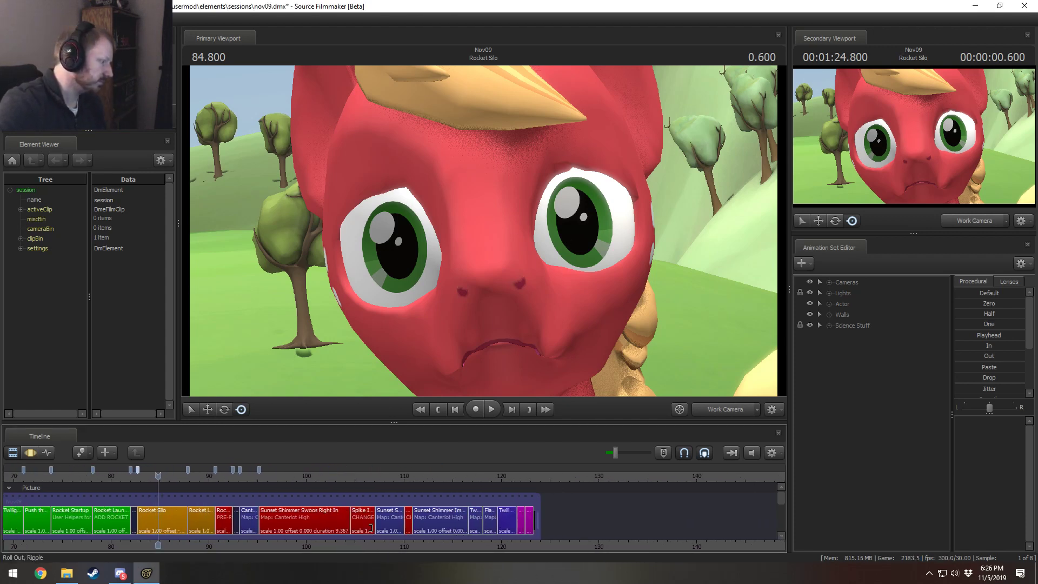
{"action": "middle_click_drag", "start_coordinate": [435, 544], "coordinate": [426, 546]}
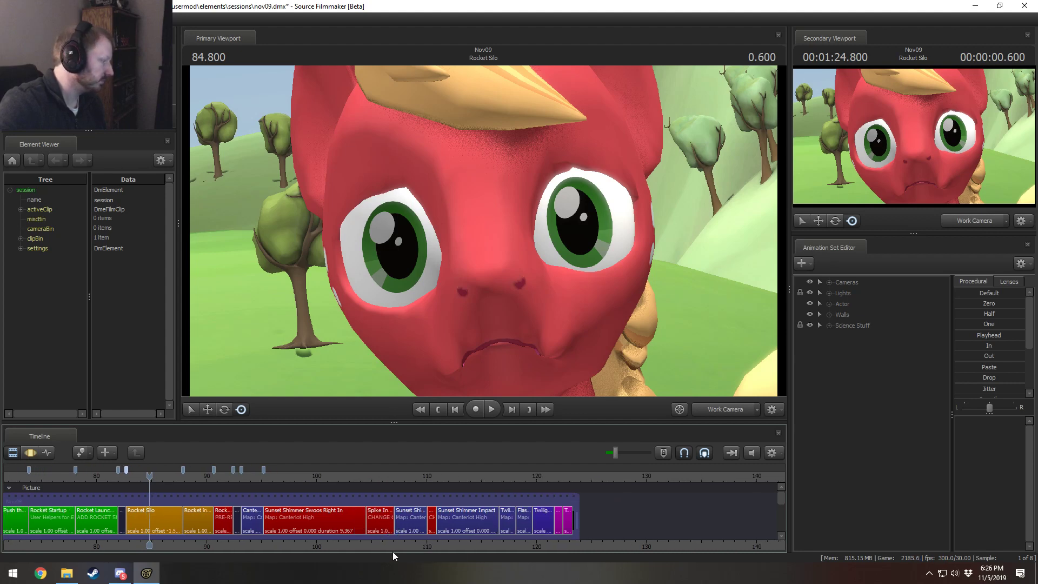
{"action": "left_click", "coordinate": [513, 402]}
{"action": "left_click_drag", "start_coordinate": [483, 231], "coordinate": [485, 236]}
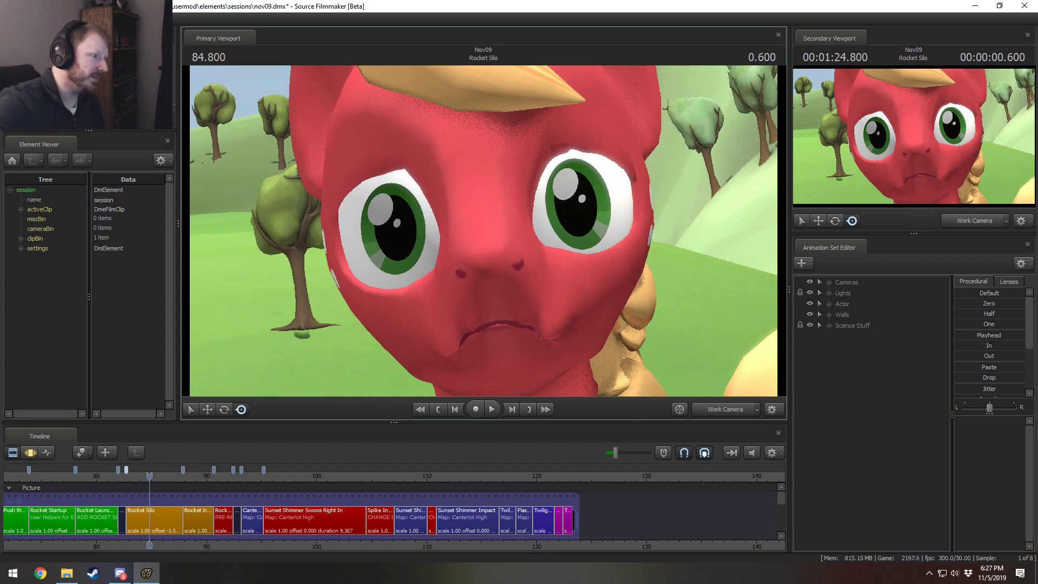
{"action": "right_click_drag", "start_coordinate": [483, 230], "coordinate": [483, 230]}
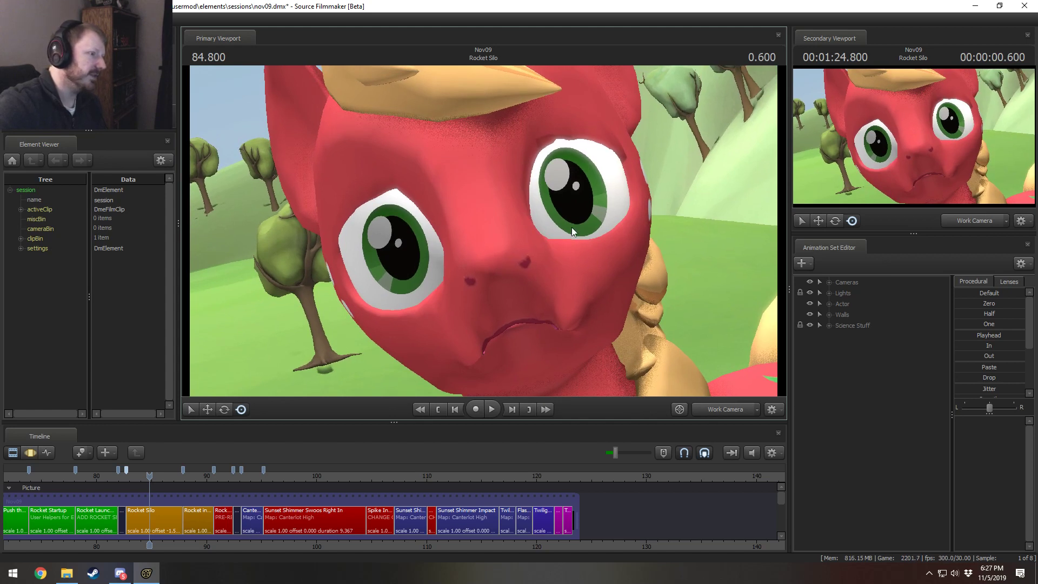
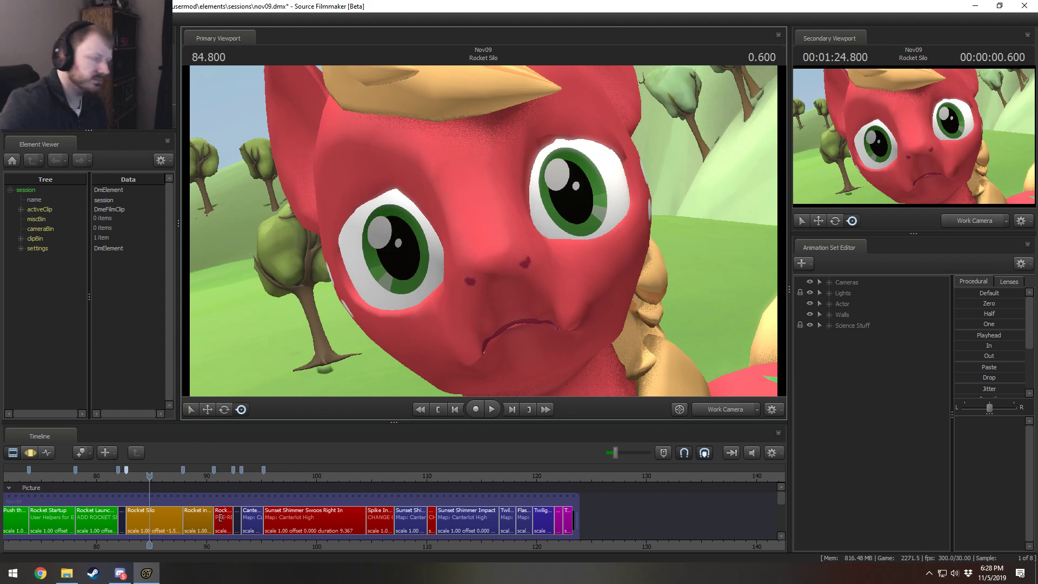
{"action": "left_click_drag", "start_coordinate": [361, 301], "coordinate": [511, 280]}
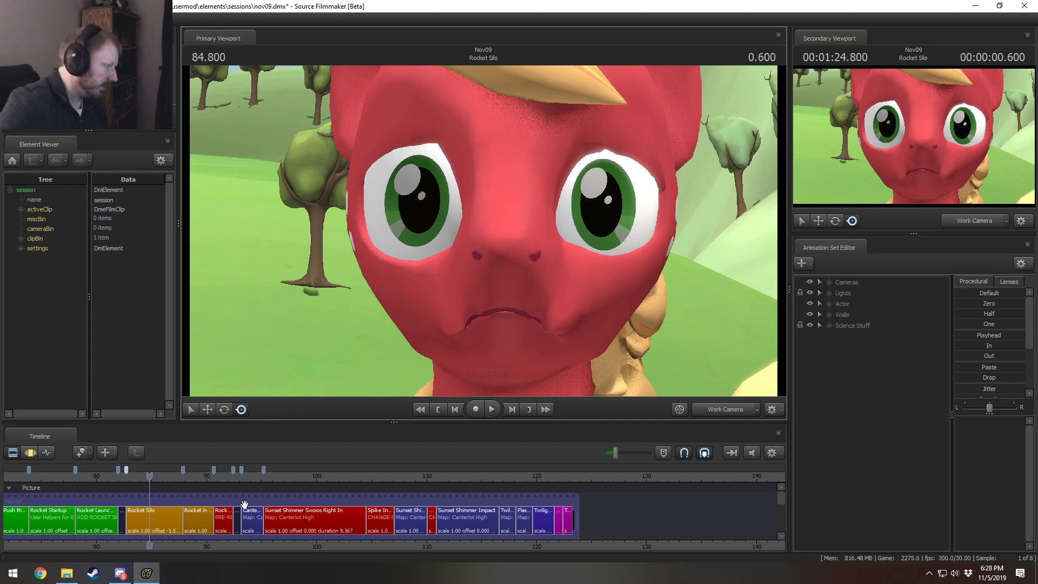
Step: Show the shots through their main cameras and inspect frames of Rocket Silo and Rocket in the Sky
{"action": "mouse_move", "coordinate": [216, 475]}
{"action": "left_mouse_down"}
{"action": "mouse_move", "coordinate": [171, 476]}
{"action": "mouse_move", "coordinate": [217, 476]}
{"action": "mouse_move", "coordinate": [198, 475]}
{"action": "left_mouse_up"}
{"action": "left_click", "coordinate": [719, 410]}
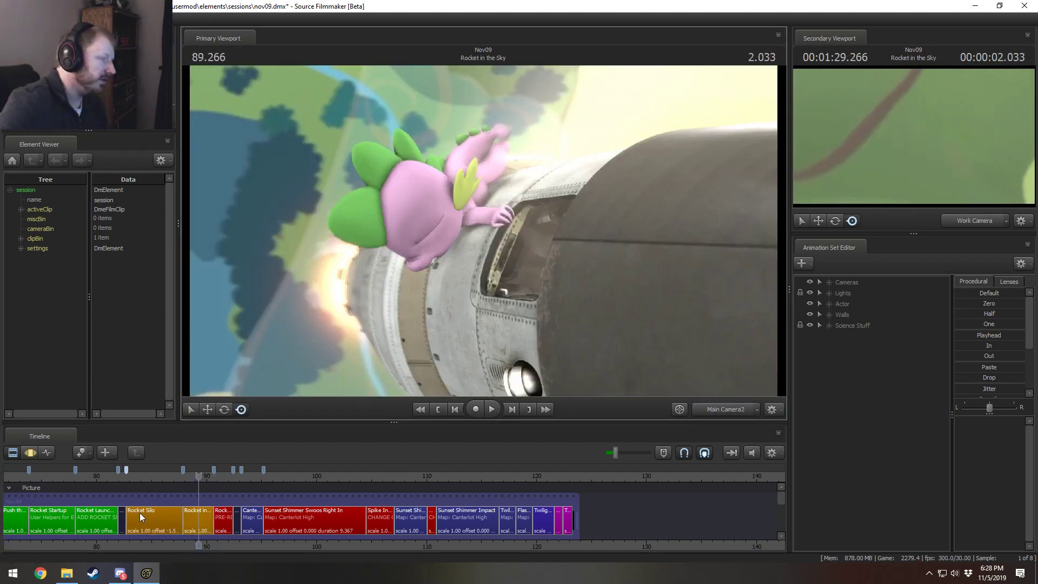
{"action": "mouse_move", "coordinate": [139, 512]}
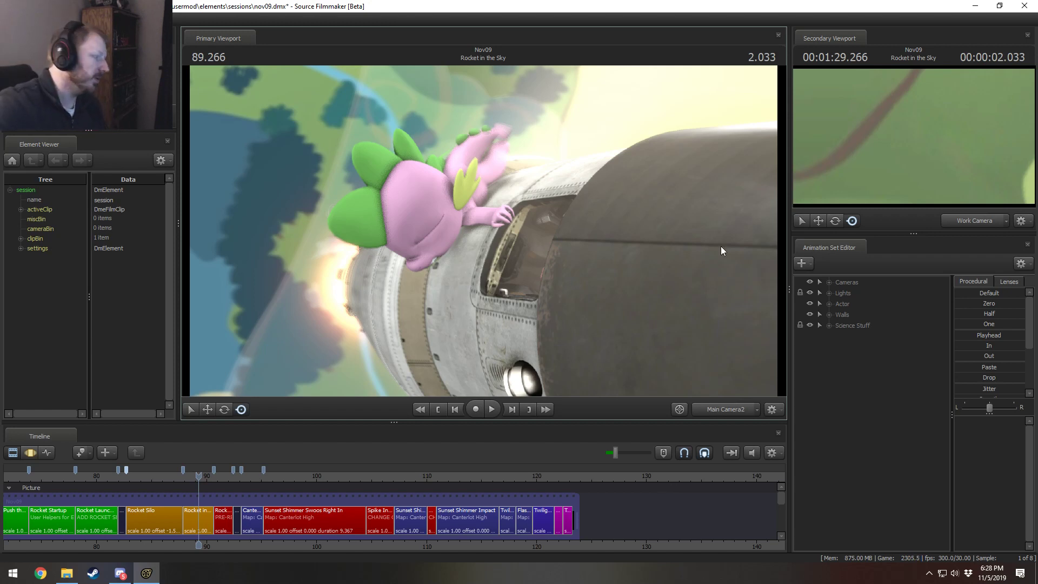
{"action": "left_click", "coordinate": [171, 475]}
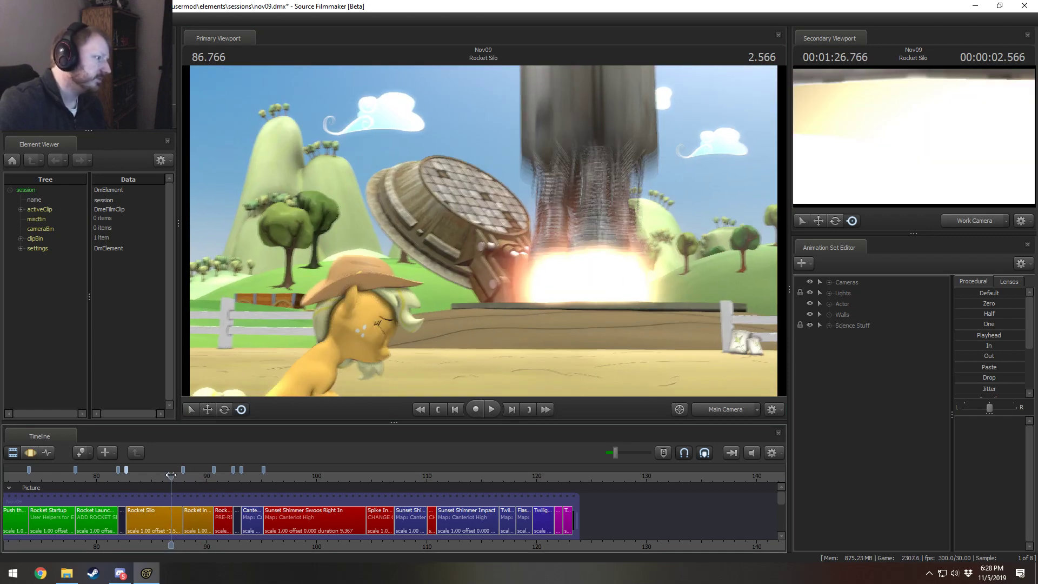
{"action": "key", "text": "Right"}
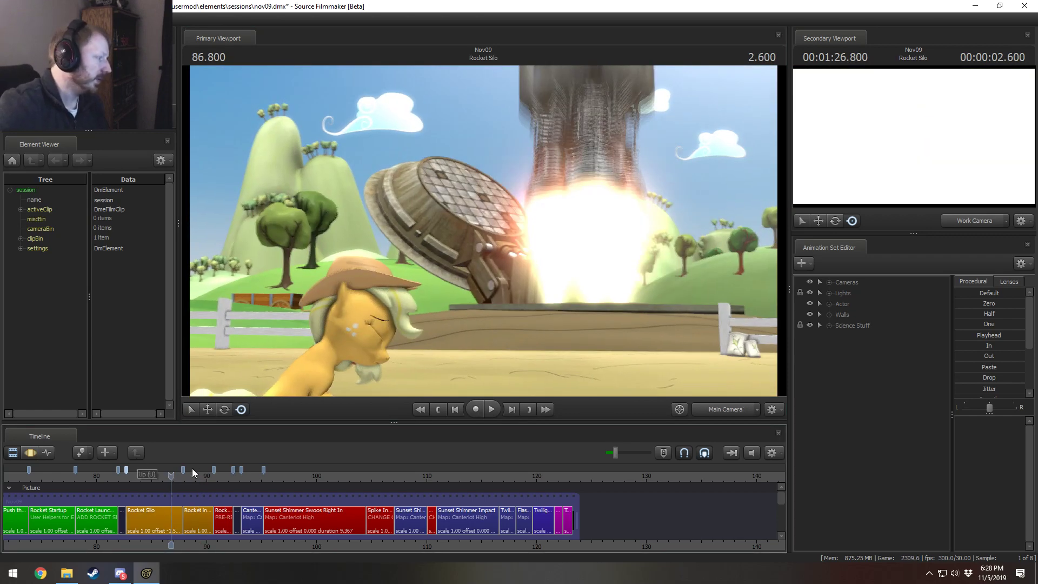
{"action": "left_click", "coordinate": [194, 474]}
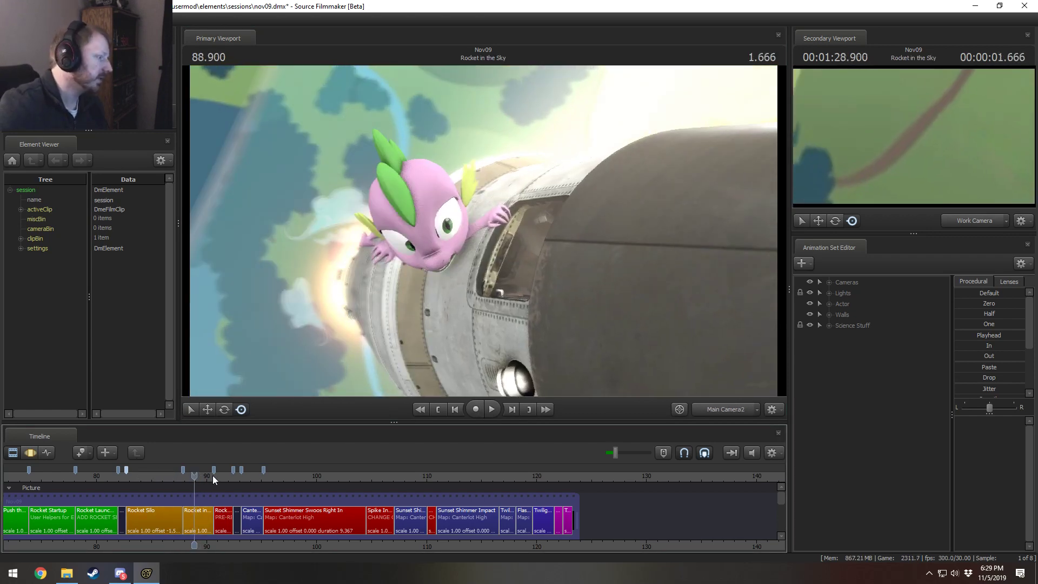
Step: Go to the Rocket Poof shot and inspect the camera element properties of its Main Camera
{"action": "left_click", "coordinate": [216, 476]}
{"action": "key", "text": "F3"}
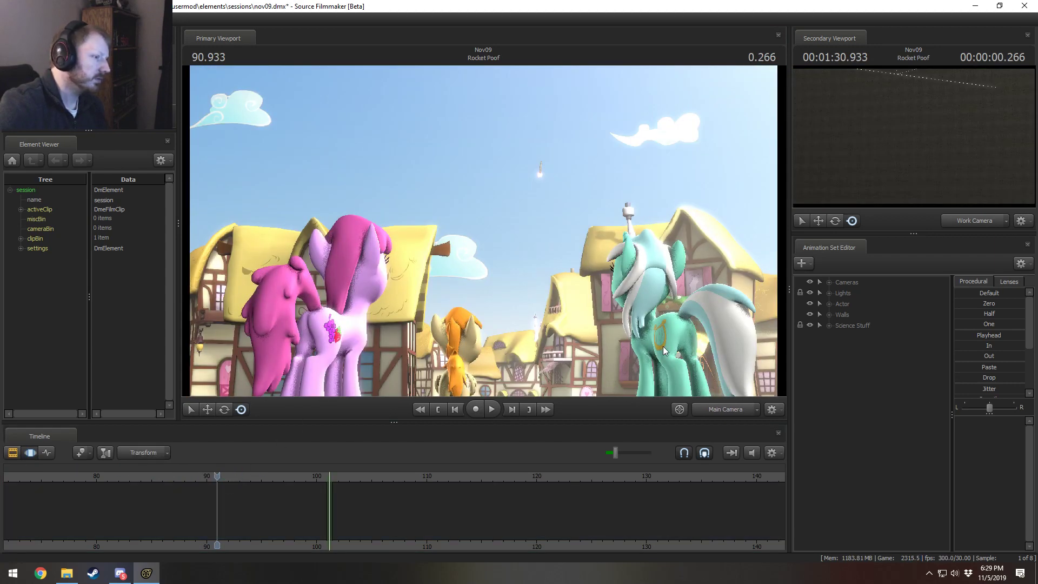
{"action": "key", "text": "F2"}
{"action": "left_click", "coordinate": [224, 521]}
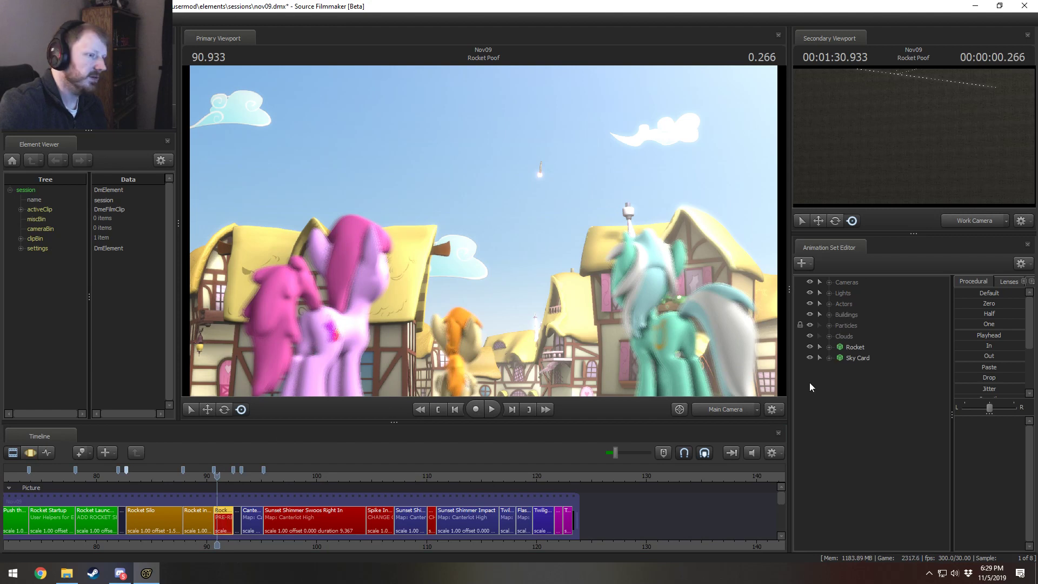
{"action": "double_click", "coordinate": [838, 283]}
{"action": "right_click", "coordinate": [856, 296]}
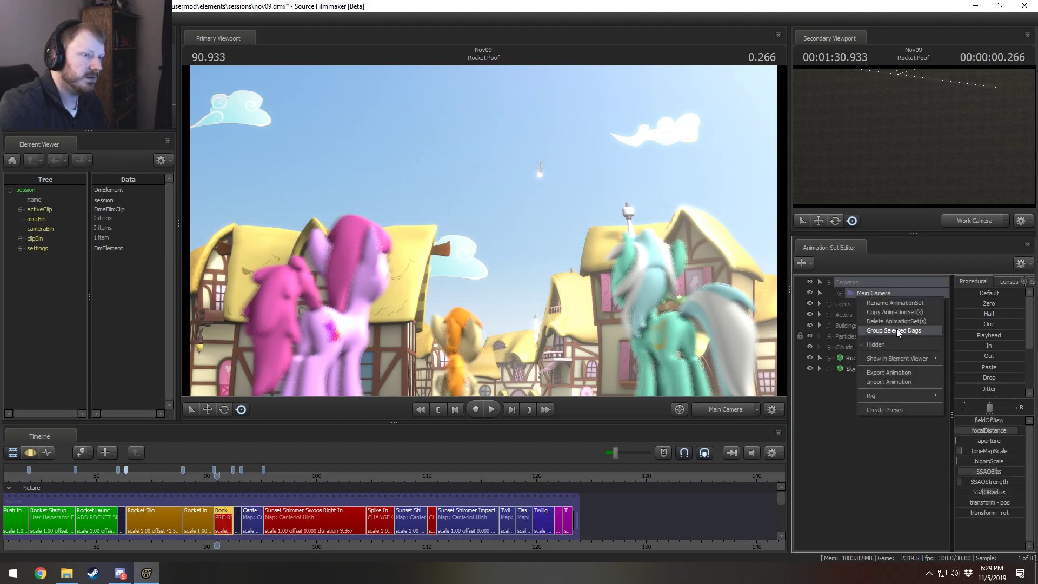
{"action": "left_click", "coordinate": [967, 369]}
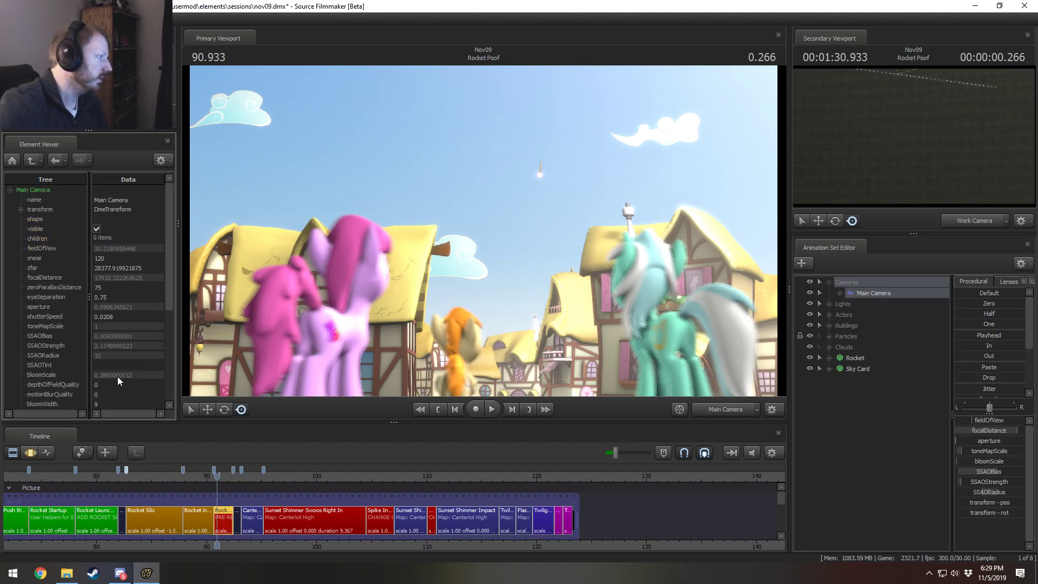
Step: Inspect the camera element properties of the Main Cameras in the Rocket in the Sky and Rocket Silo shots
{"action": "left_click", "coordinate": [200, 522]}
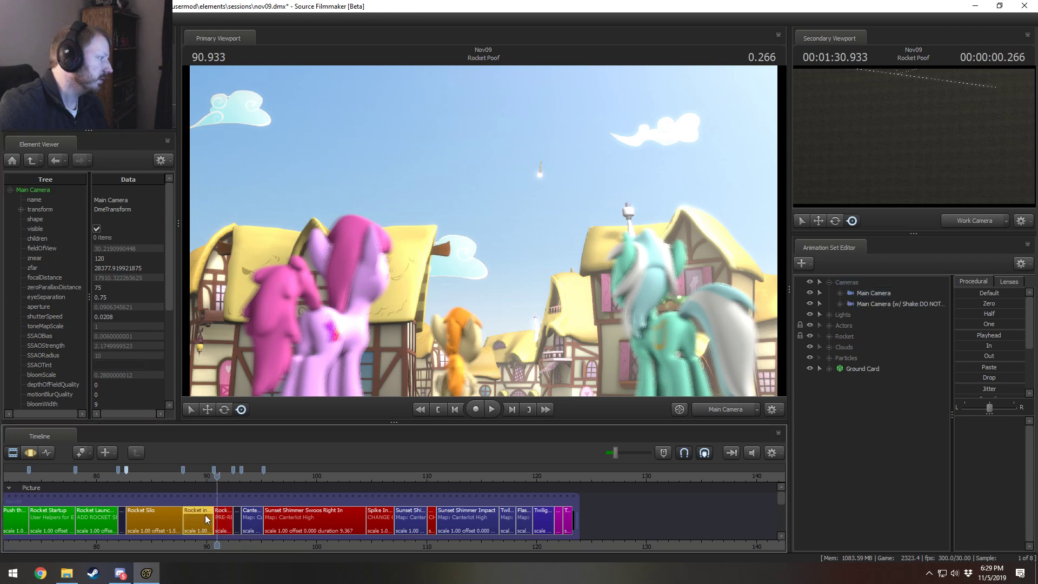
{"action": "right_click", "coordinate": [877, 294]}
{"action": "mouse_move", "coordinate": [944, 356]}
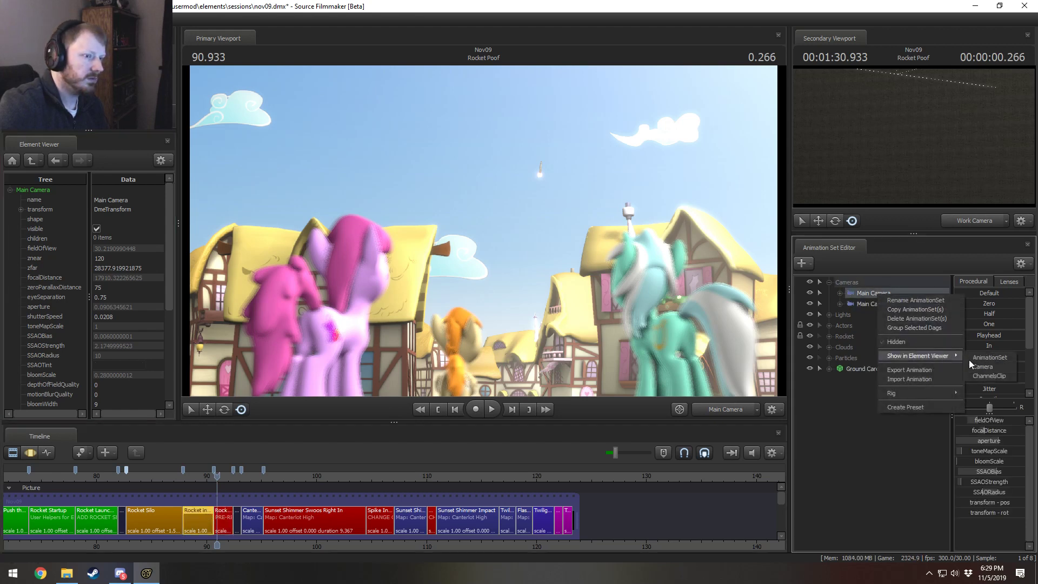
{"action": "left_click", "coordinate": [976, 367]}
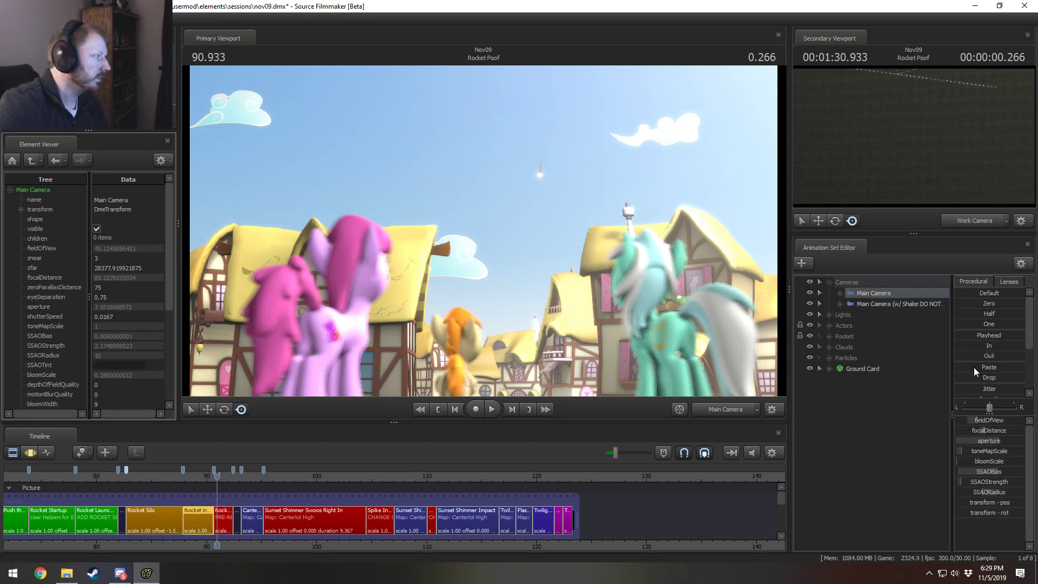
{"action": "left_click", "coordinate": [154, 529]}
{"action": "right_click", "coordinate": [868, 292]}
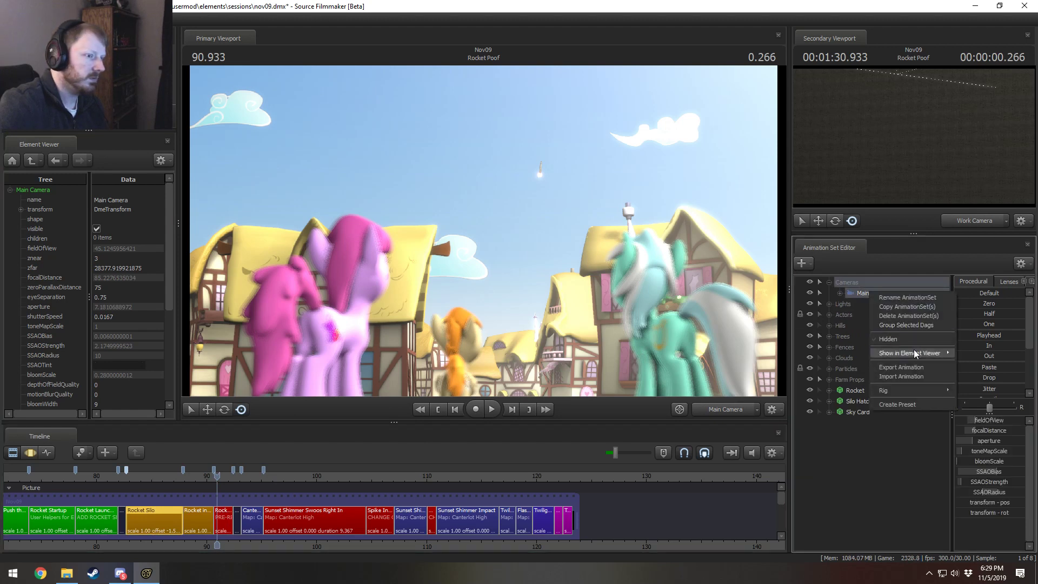
{"action": "left_click", "coordinate": [967, 364]}
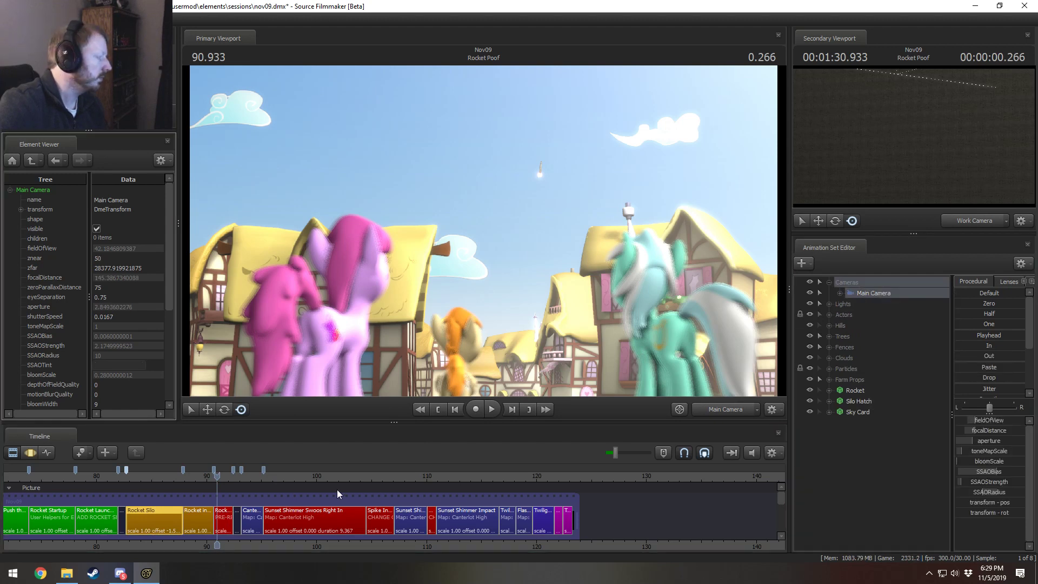
Step: Go to the start of Sunset Shimmer Swoos Right In, play it briefly, and turn off lighting in the primary viewport
{"action": "left_click_drag", "start_coordinate": [248, 483], "coordinate": [269, 485]}
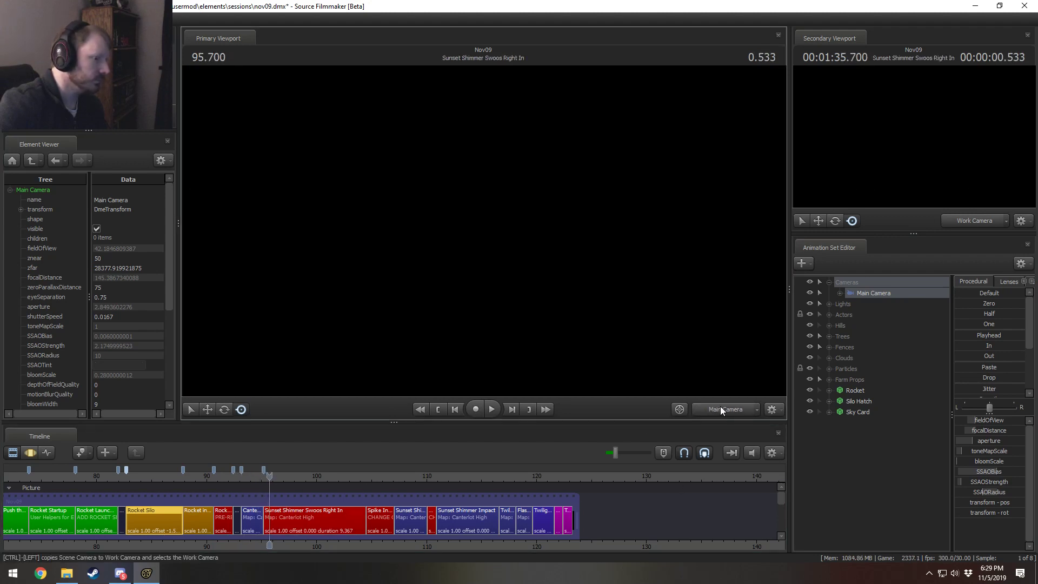
{"action": "key", "text": "space"}
{"action": "key", "text": "space"}
{"action": "right_click", "coordinate": [607, 254]}
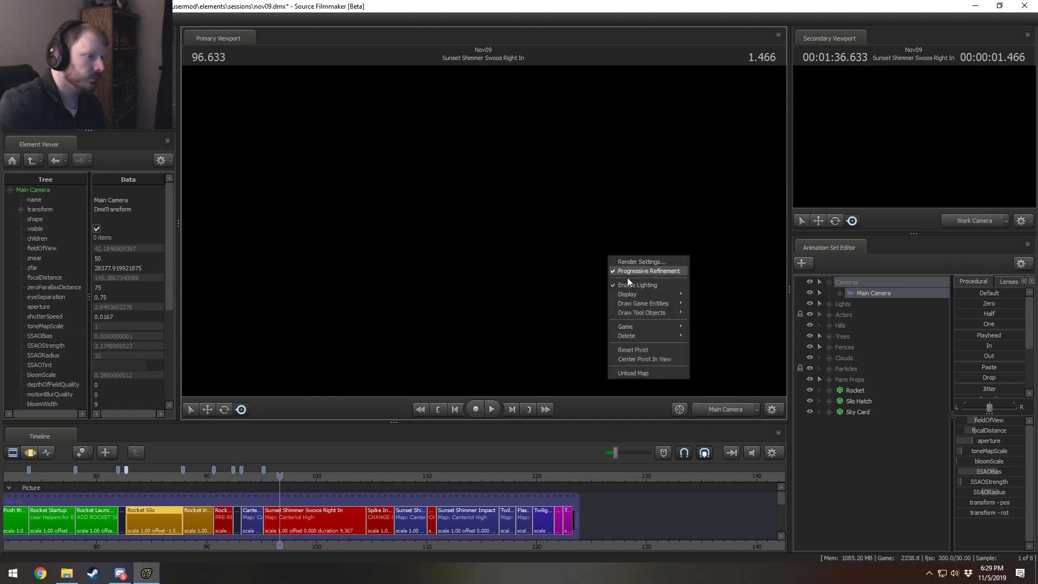
{"action": "left_click", "coordinate": [635, 284]}
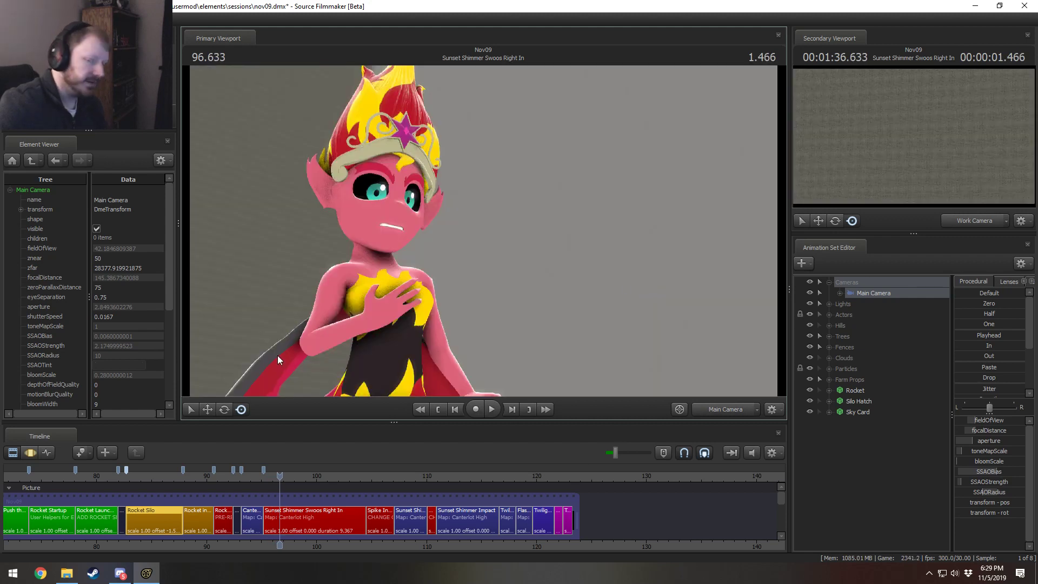
Step: Scrub through the opening frames of Sunset Shimmer Swoos Right In, and view the start of Spike Incoming 1
{"action": "left_click_drag", "start_coordinate": [262, 475], "coordinate": [269, 476]}
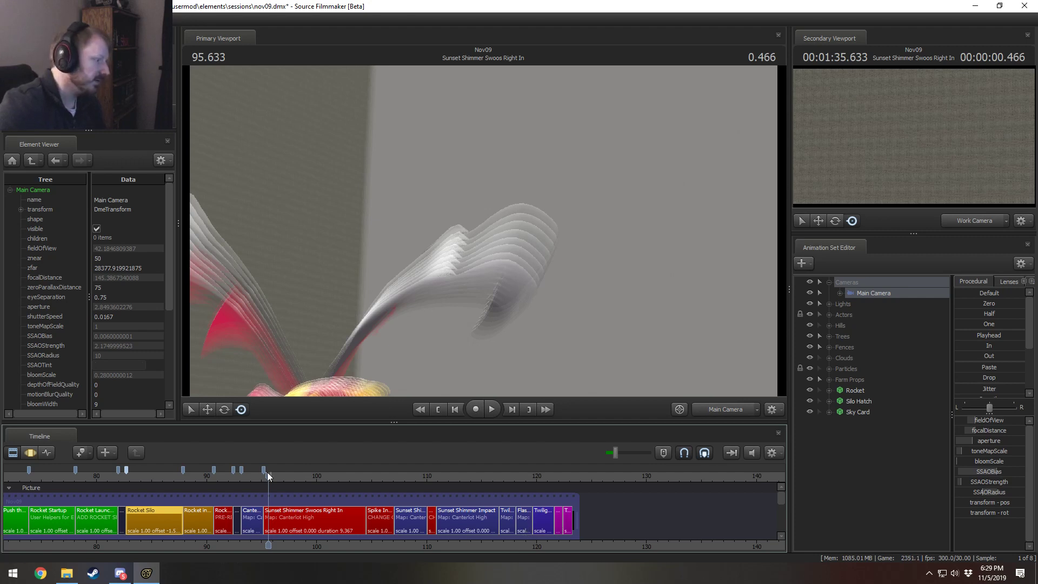
{"action": "left_click_drag", "start_coordinate": [268, 475], "coordinate": [266, 477]}
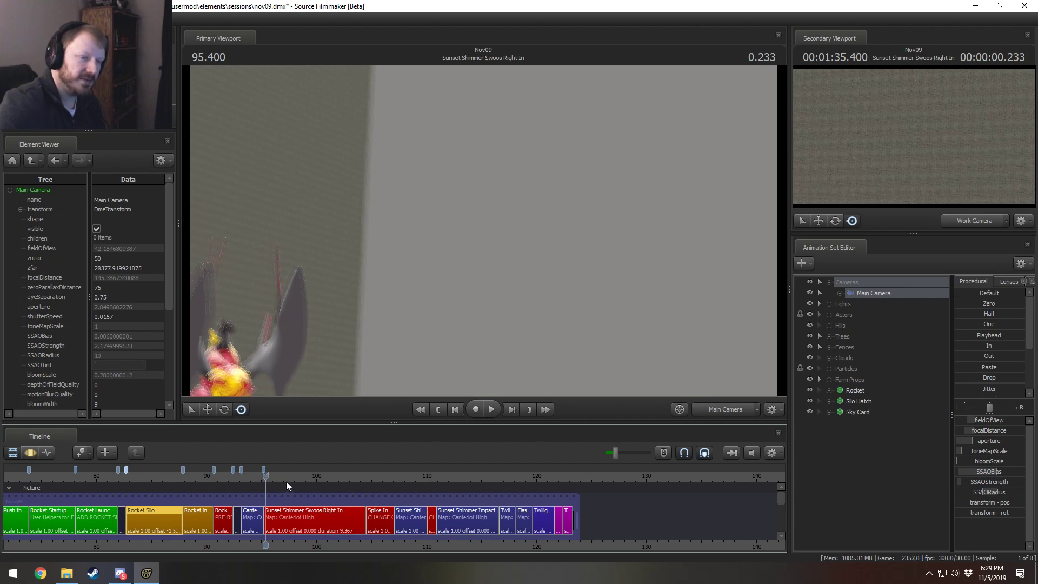
{"action": "middle_click_drag", "start_coordinate": [316, 543], "coordinate": [252, 530]}
{"action": "left_click_drag", "start_coordinate": [226, 481], "coordinate": [320, 478]}
{"action": "scroll", "coordinate": [322, 483], "scroll_direction": "up", "scroll_amount": 3}
{"action": "scroll", "coordinate": [322, 483], "scroll_direction": "up", "scroll_amount": 2}
{"action": "scroll", "coordinate": [320, 481], "scroll_direction": "up", "scroll_amount": 2}
{"action": "left_click", "coordinate": [436, 480]}
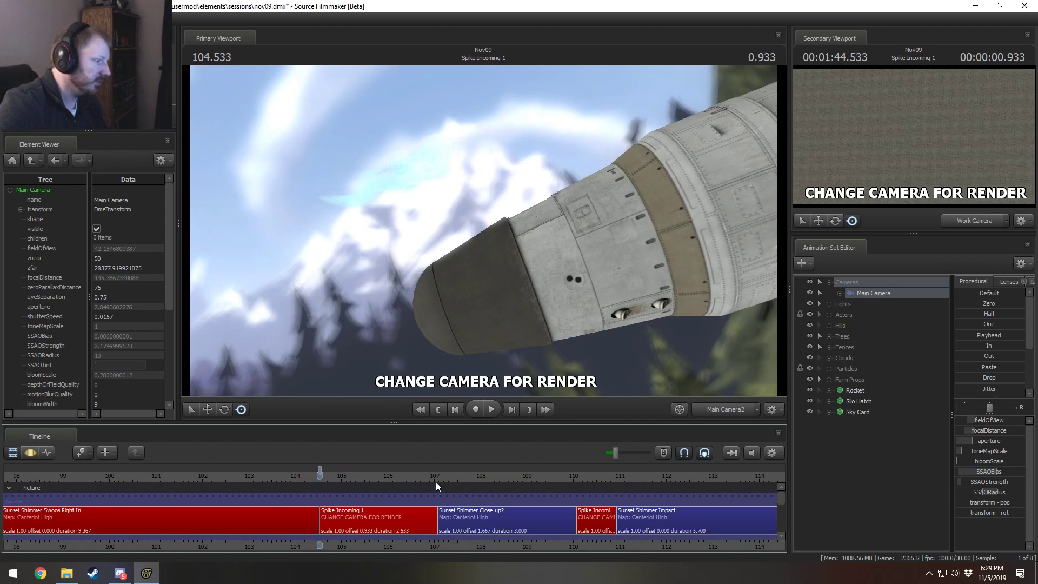
Step: View the opening frames of Sunset Shimmer Impact, Twilight (EQG) and Friends, Flash Sentry and Students, and Twilight is Confuse
{"action": "left_click_drag", "start_coordinate": [586, 475], "coordinate": [617, 478]}
{"action": "middle_click_drag", "start_coordinate": [635, 546], "coordinate": [277, 542]}
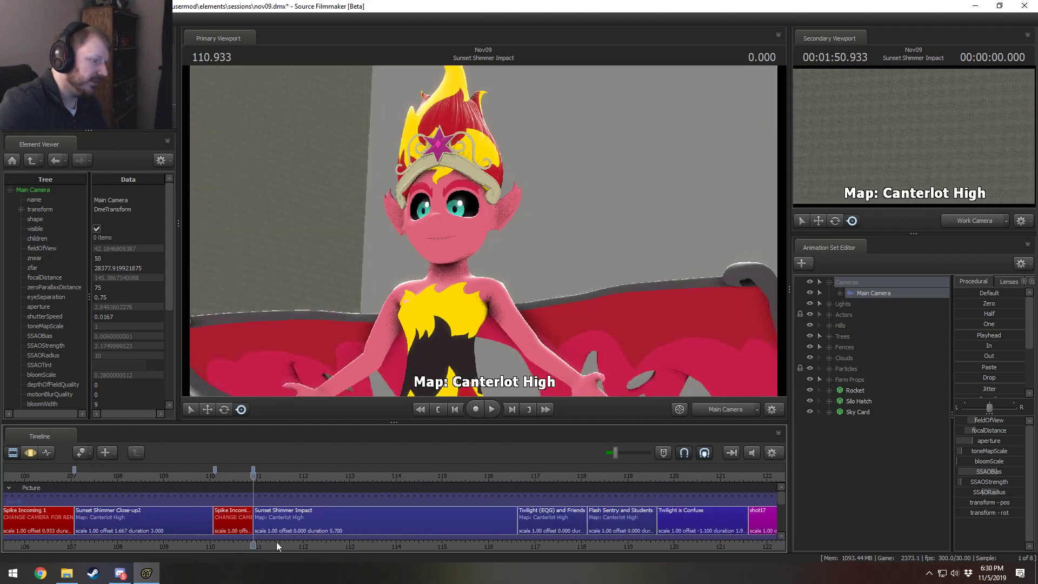
{"action": "left_click", "coordinate": [517, 475]}
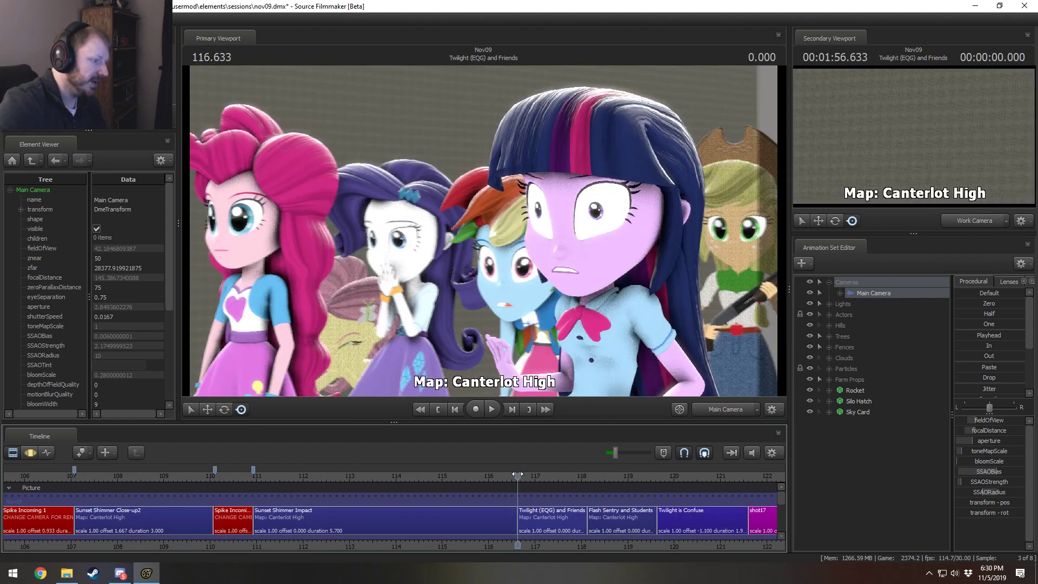
{"action": "left_click", "coordinate": [588, 476]}
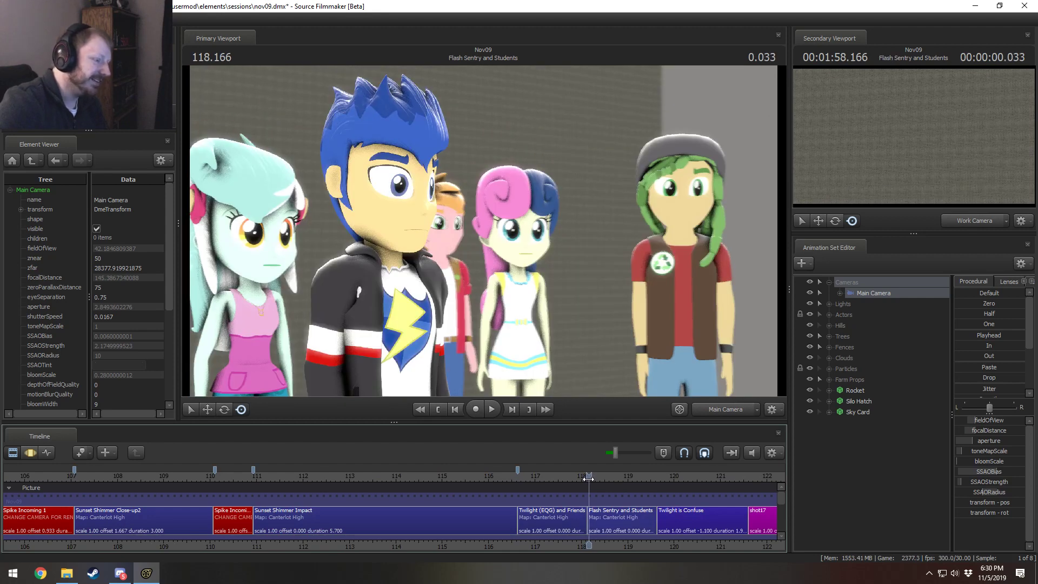
{"action": "left_click", "coordinate": [588, 479]}
{"action": "left_click", "coordinate": [657, 475]}
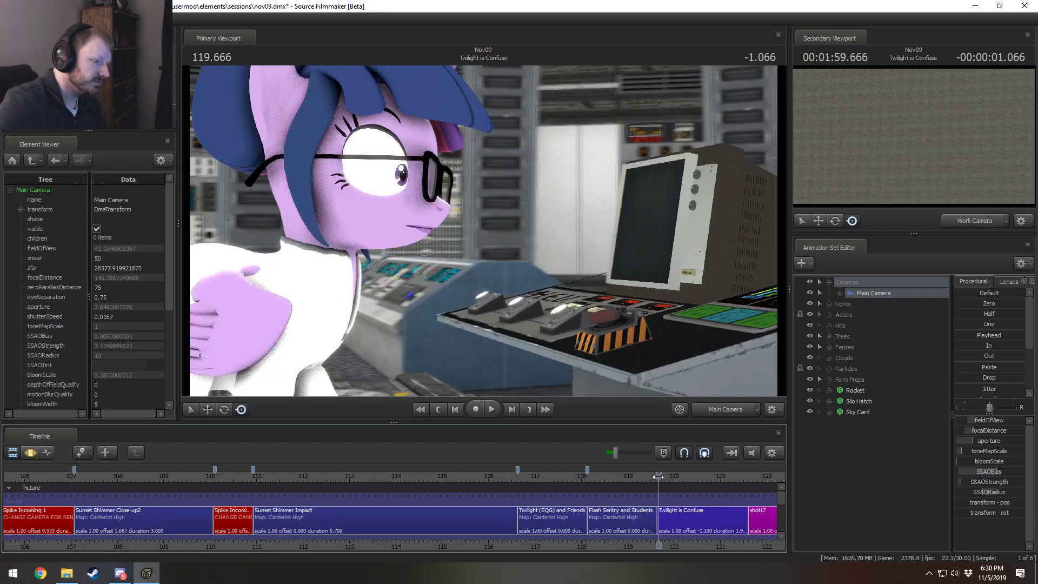
Step: Move the playhead from Twilight is Confuse to the first frame of shot17
{"action": "scroll", "coordinate": [678, 540], "scroll_direction": "down", "scroll_amount": 4}
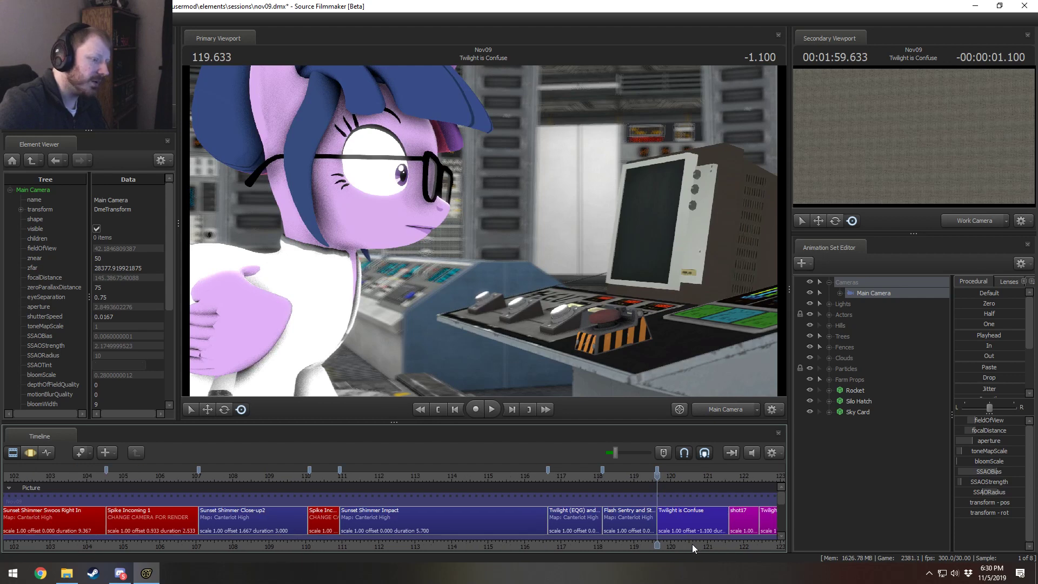
{"action": "left_click", "coordinate": [636, 476]}
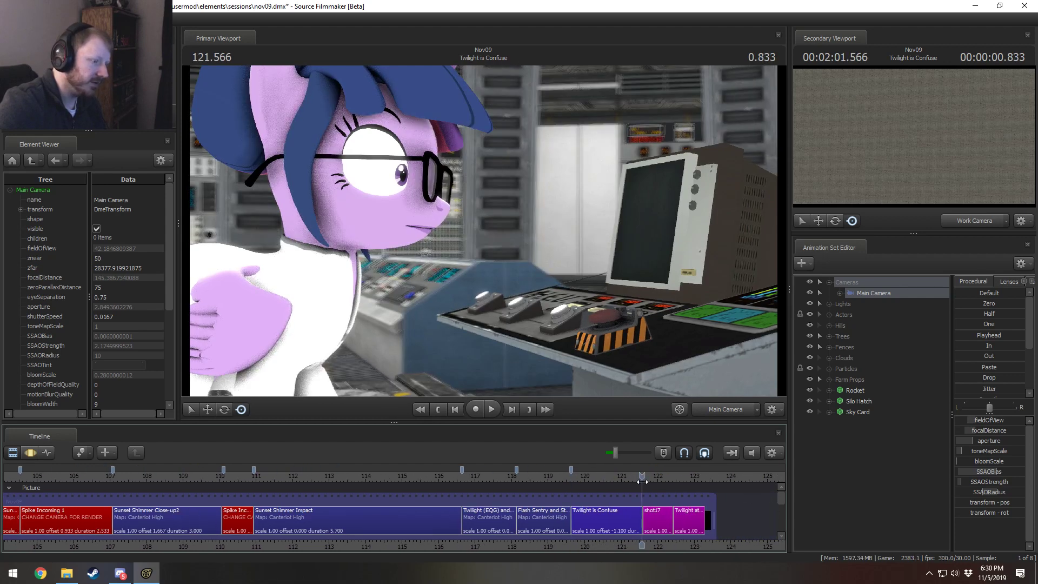
{"action": "left_click_drag", "start_coordinate": [637, 475], "coordinate": [643, 476]}
{"action": "scroll", "coordinate": [621, 489], "scroll_direction": "down", "scroll_amount": 3}
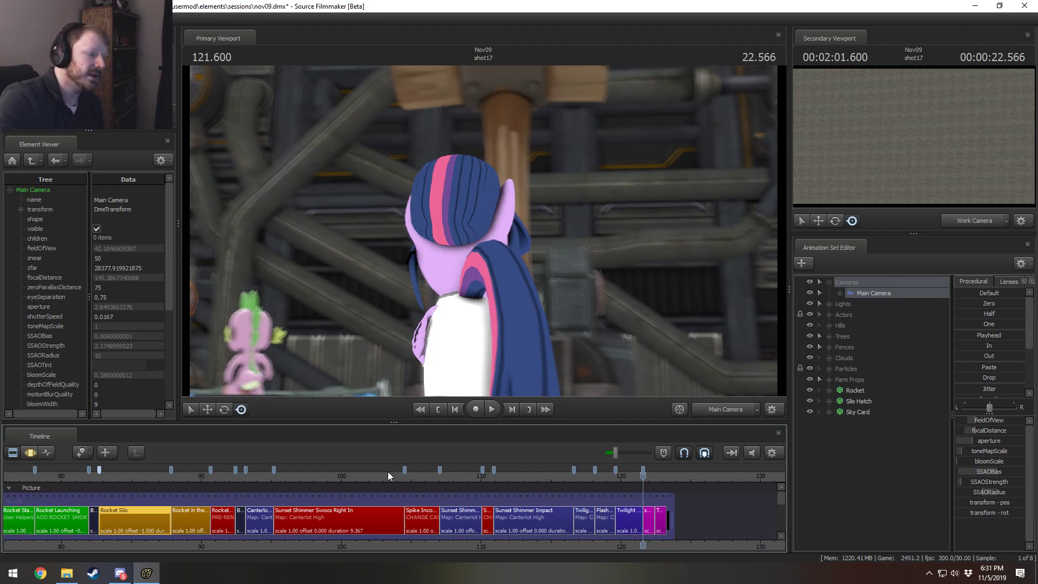
Step: Return to Spike Incoming 1 at 106.400 and view the rocket, and go to Sunset Shimmer Close-up2 at 107.466
{"action": "scroll", "coordinate": [448, 518], "scroll_direction": "up", "scroll_amount": 1}
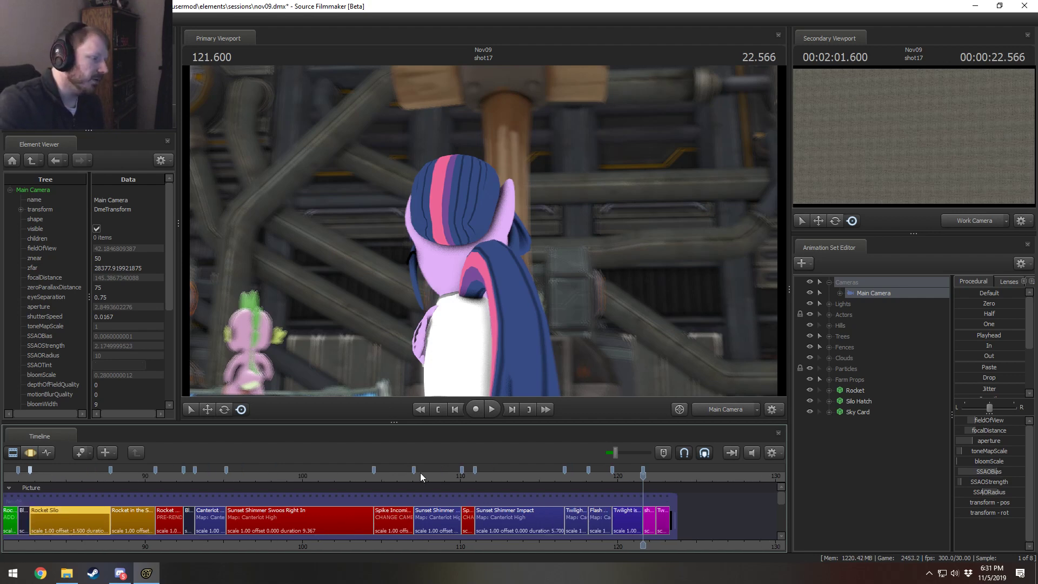
{"action": "left_click", "coordinate": [403, 472]}
{"action": "scroll", "coordinate": [387, 465], "scroll_direction": "up", "scroll_amount": 3}
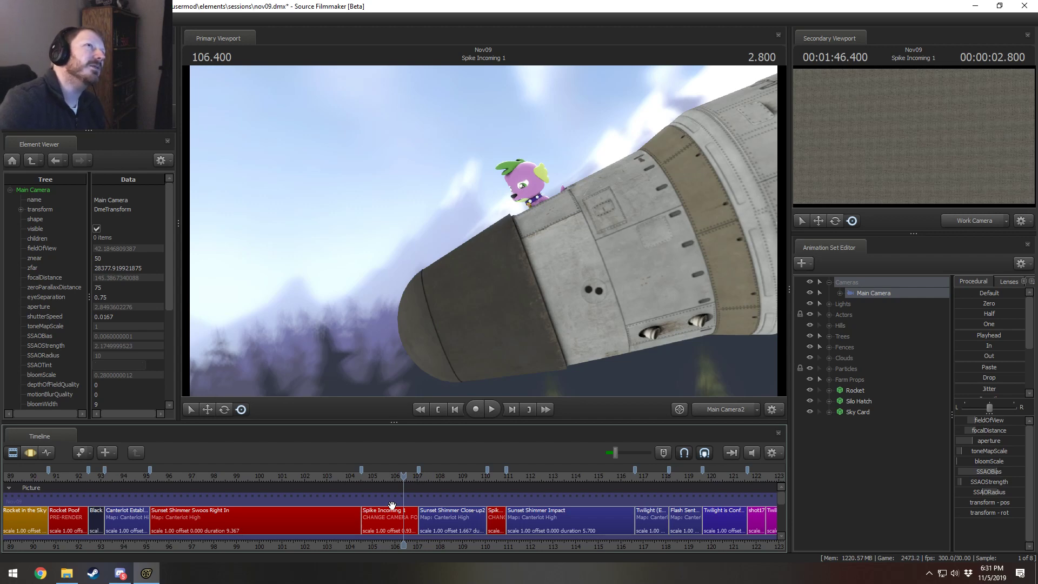
{"action": "left_click", "coordinate": [427, 485]}
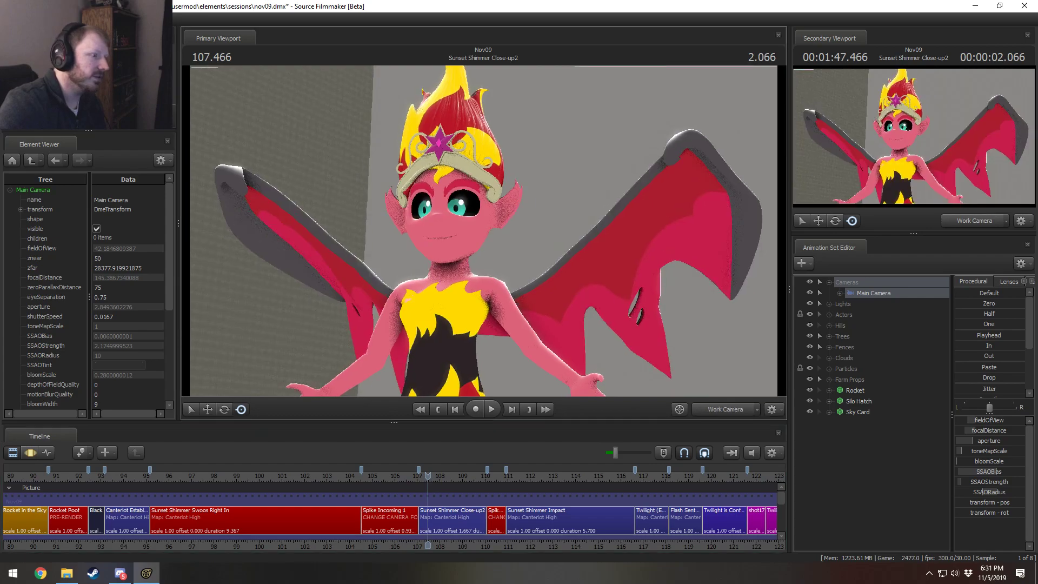
Step: Examine Sunset Shimmer's face and skin shading up close from several angles with the Work Camera, and pull back to her whole upper body
{"action": "key", "text": "w"}
{"action": "key", "text": "s"}
{"action": "key", "text": "w"}
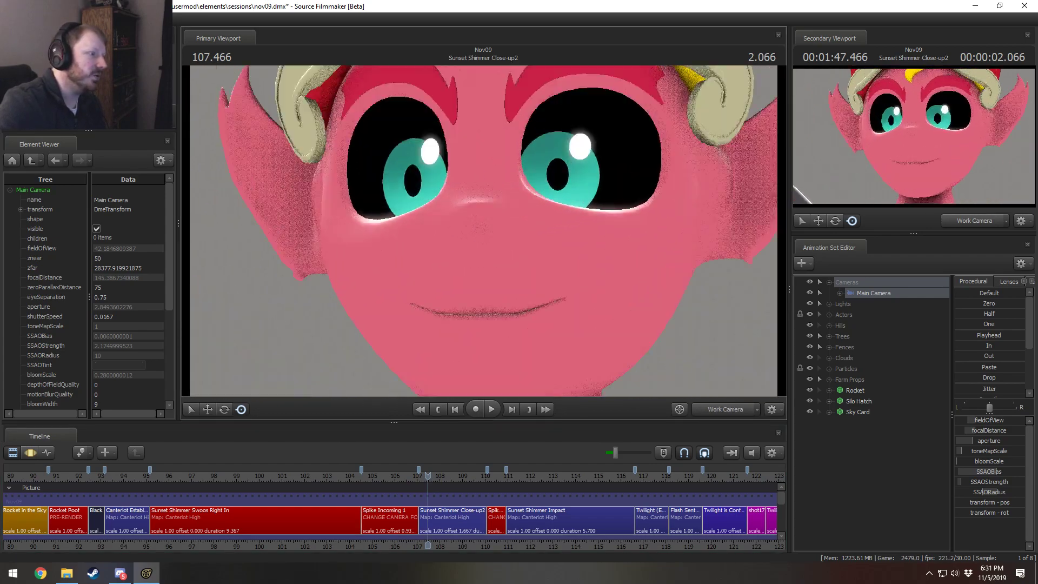
{"action": "key", "text": "w"}
{"action": "key", "text": "s"}
{"action": "key", "text": "d"}
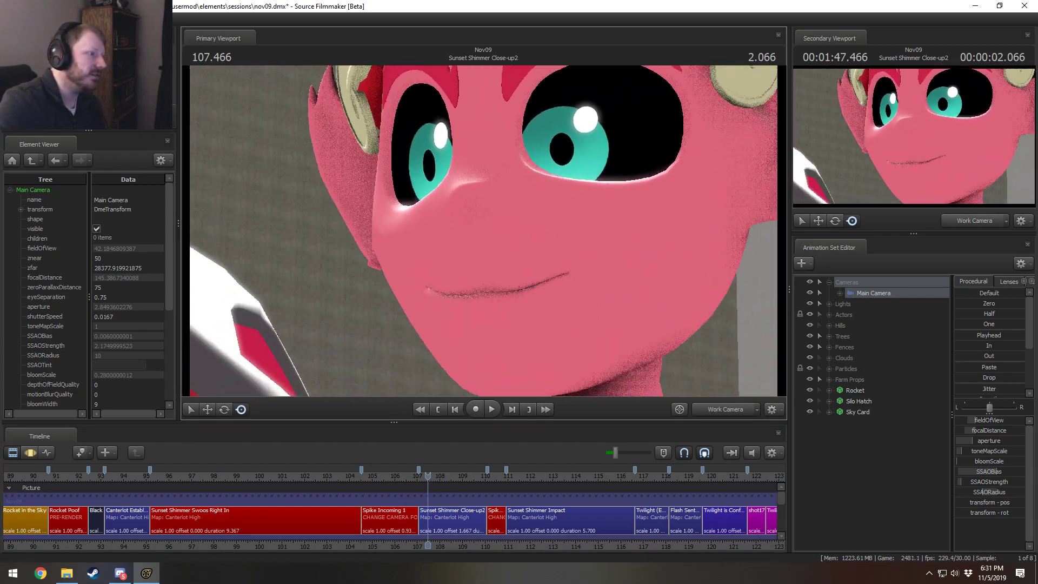
{"action": "key", "text": "s"}
{"action": "key", "text": "w"}
{"action": "key", "text": "d"}
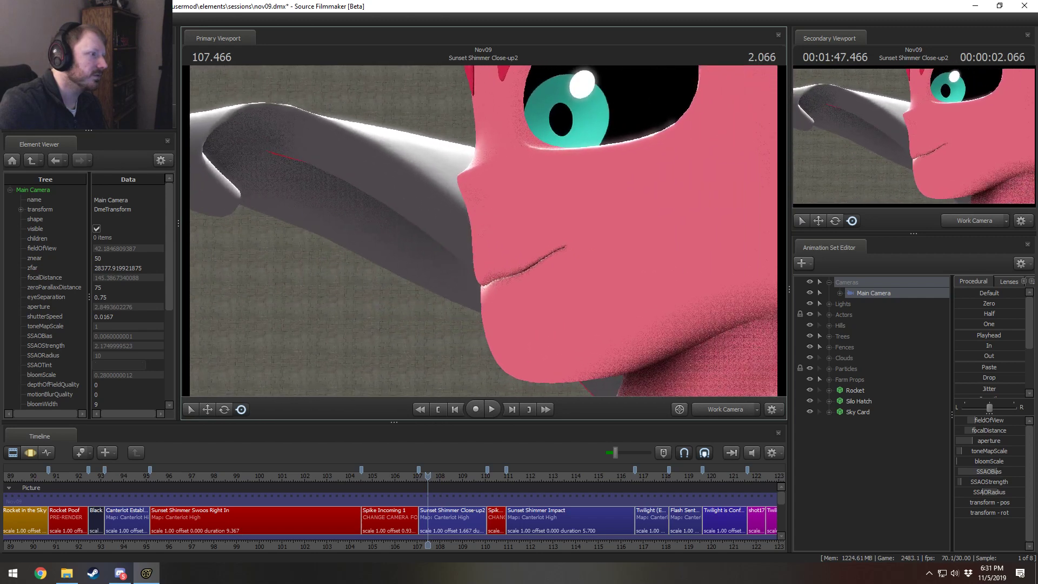
{"action": "key", "text": "w"}
{"action": "key", "text": "s"}
{"action": "key", "text": "w"}
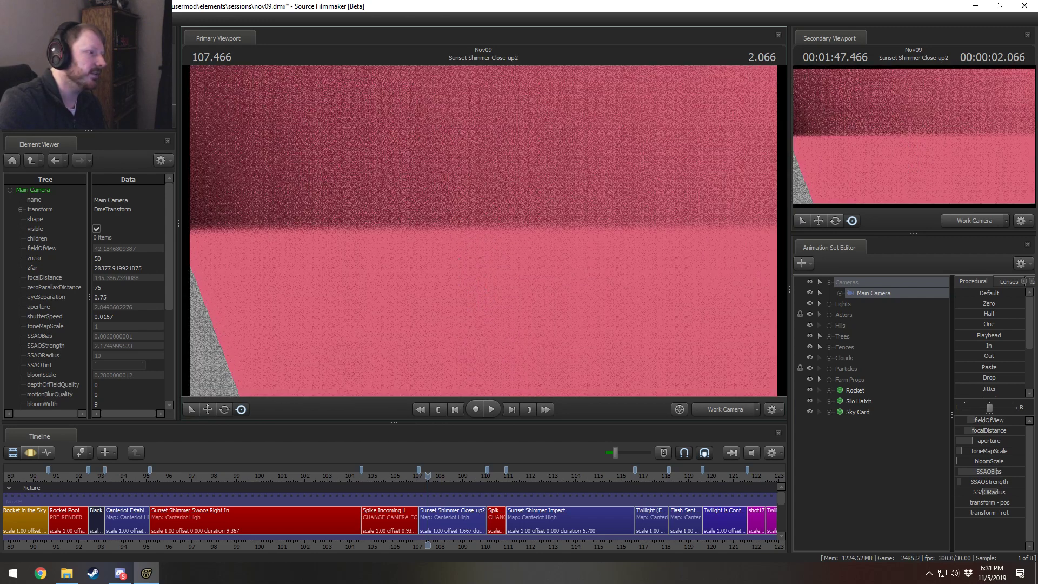
{"action": "key", "text": "s"}
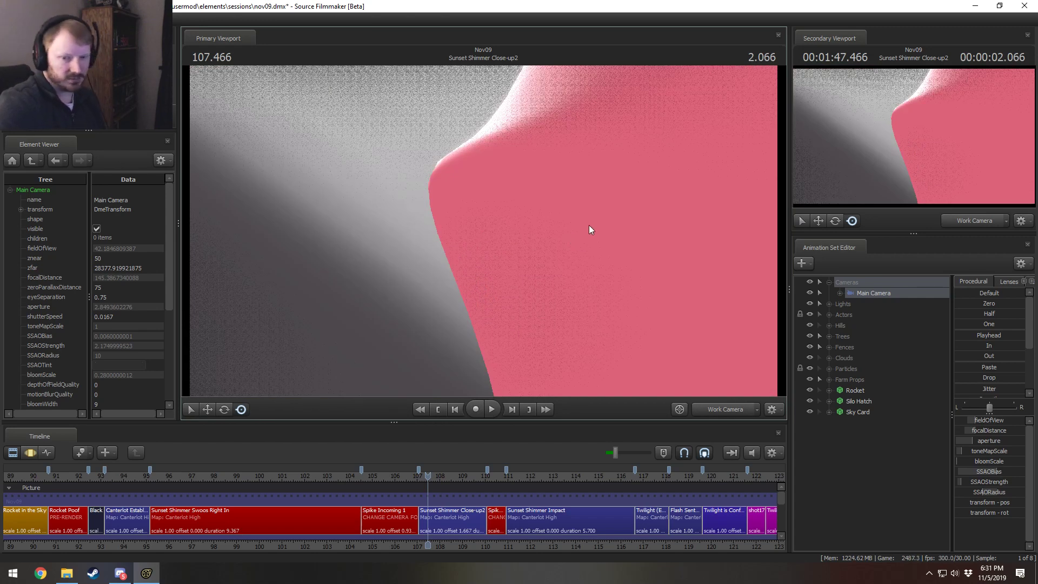
{"action": "left_click_drag", "start_coordinate": [607, 226], "coordinate": [584, 241]}
{"action": "key", "text": "s"}
{"action": "key", "text": "d"}
{"action": "key", "text": "s"}
{"action": "key", "text": "a"}
{"action": "mouse_move", "coordinate": [478, 226]}
{"action": "left_mouse_down"}
{"action": "mouse_move", "coordinate": [459, 225]}
{"action": "mouse_move", "coordinate": [477, 226]}
{"action": "left_mouse_up"}
{"action": "key", "text": "s"}
{"action": "key", "text": "d"}
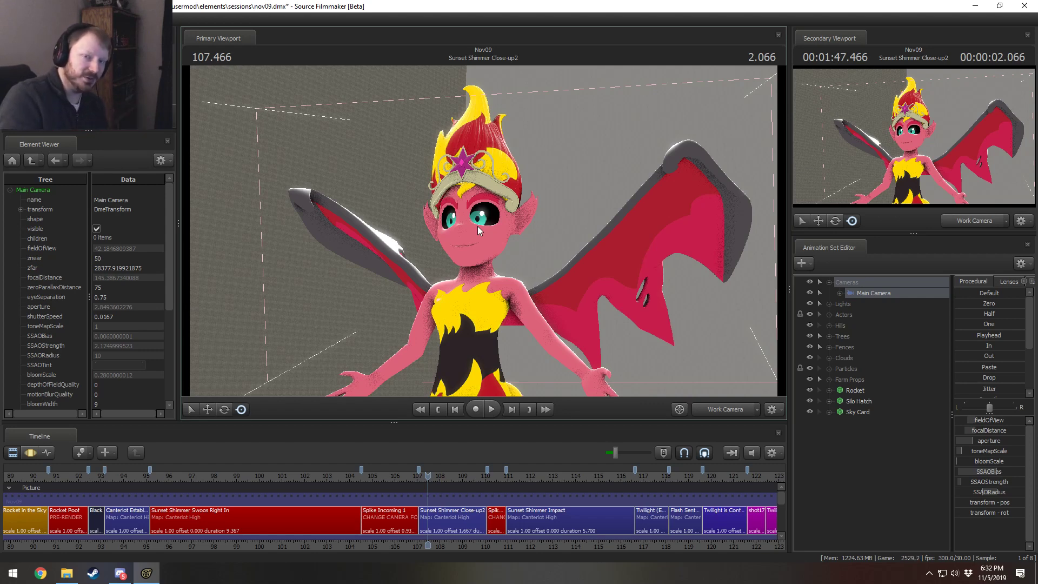
Step: Select the Sunset Shimmer Swoos Right In shot, and play it from its opening frames through the Main Camera
{"action": "left_click", "coordinate": [159, 477]}
{"action": "left_click", "coordinate": [199, 518]}
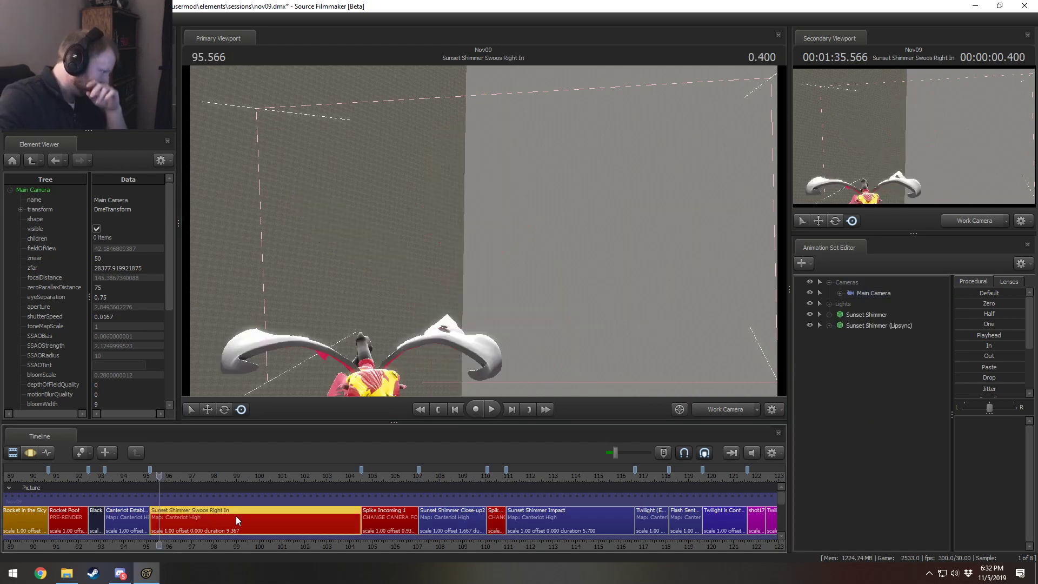
{"action": "middle_click_drag", "start_coordinate": [248, 534], "coordinate": [351, 554]}
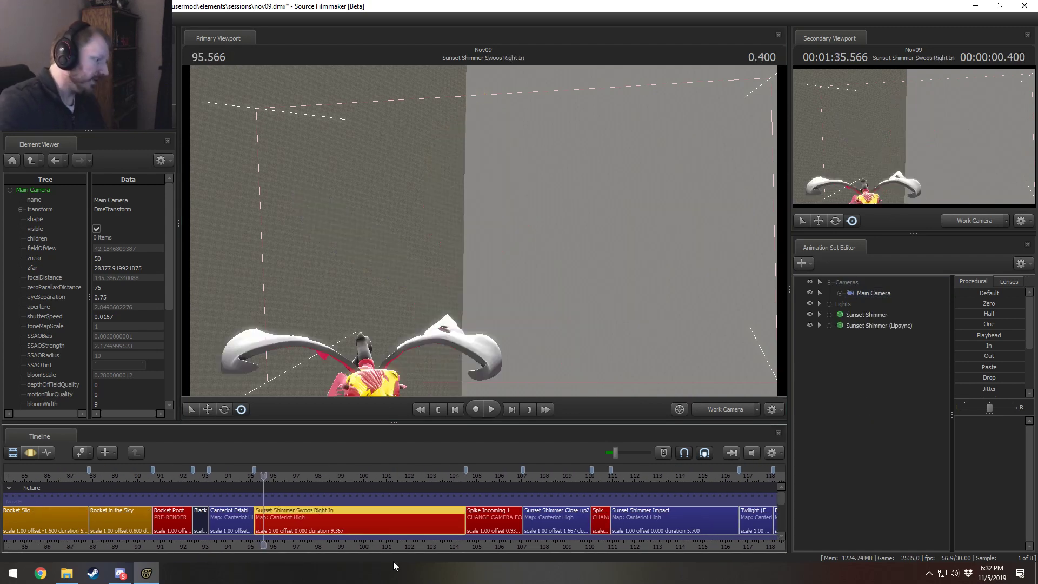
{"action": "middle_click_drag", "start_coordinate": [426, 548], "coordinate": [321, 529]}
{"action": "mouse_move", "coordinate": [156, 476]}
{"action": "left_mouse_down"}
{"action": "mouse_move", "coordinate": [184, 475]}
{"action": "mouse_move", "coordinate": [138, 476]}
{"action": "mouse_move", "coordinate": [164, 478]}
{"action": "left_mouse_up"}
{"action": "left_click", "coordinate": [726, 408]}
{"action": "key", "text": "space"}
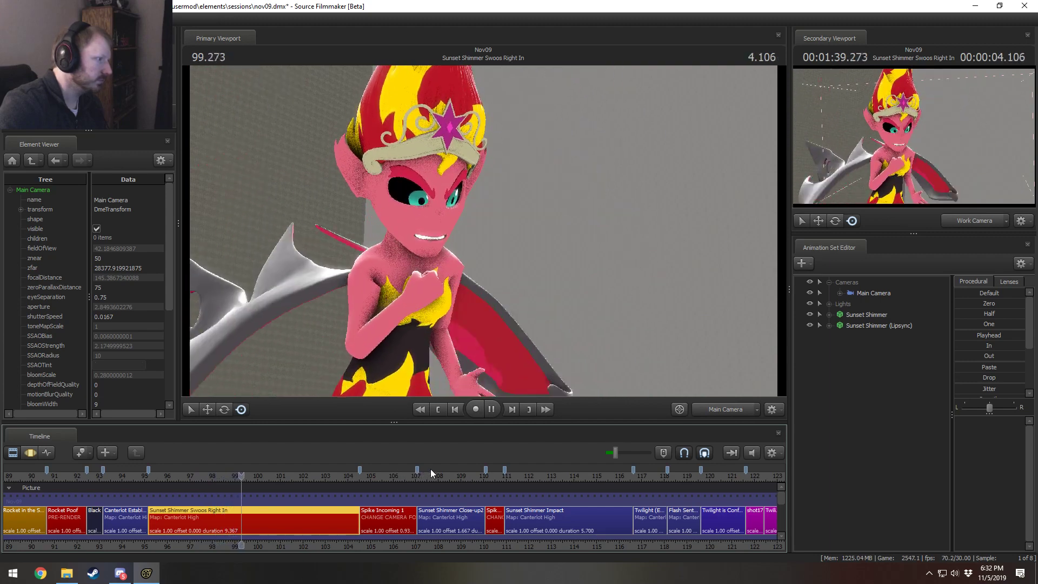
Step: Raise the playback volume and replay part of Sunset Shimmer Swoos Right In, stopping at 102.066
{"action": "left_click_drag", "start_coordinate": [615, 452], "coordinate": [624, 452]}
{"action": "key", "text": "space"}
{"action": "left_click_drag", "start_coordinate": [287, 478], "coordinate": [268, 477]}
{"action": "key", "text": "space"}
{"action": "key", "text": "space"}
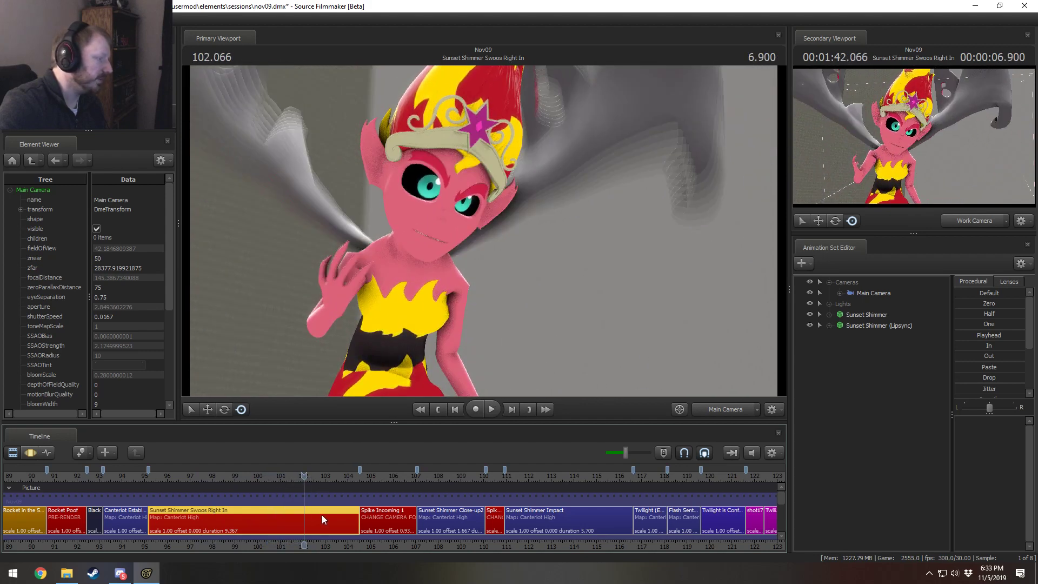
Step: Check Sunset Shimmer Close-up2 at 107.166, and return to Sunset Shimmer Swoos Right In at 100.766 using the Work Camera
{"action": "mouse_move", "coordinate": [410, 473]}
{"action": "left_mouse_down"}
{"action": "mouse_move", "coordinate": [489, 475]}
{"action": "mouse_move", "coordinate": [406, 483]}
{"action": "mouse_move", "coordinate": [419, 484]}
{"action": "left_mouse_up"}
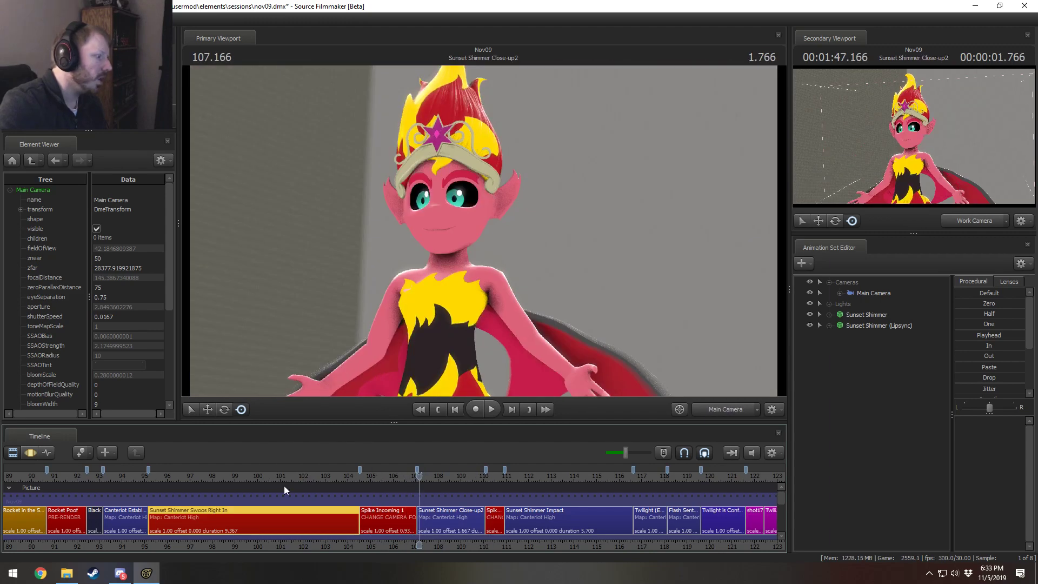
{"action": "mouse_move", "coordinate": [285, 486]}
{"action": "left_mouse_down"}
{"action": "mouse_move", "coordinate": [264, 486]}
{"action": "mouse_move", "coordinate": [275, 486]}
{"action": "left_mouse_up"}
{"action": "left_click", "coordinate": [714, 411]}
{"action": "left_click_drag", "start_coordinate": [637, 286], "coordinate": [676, 286]}
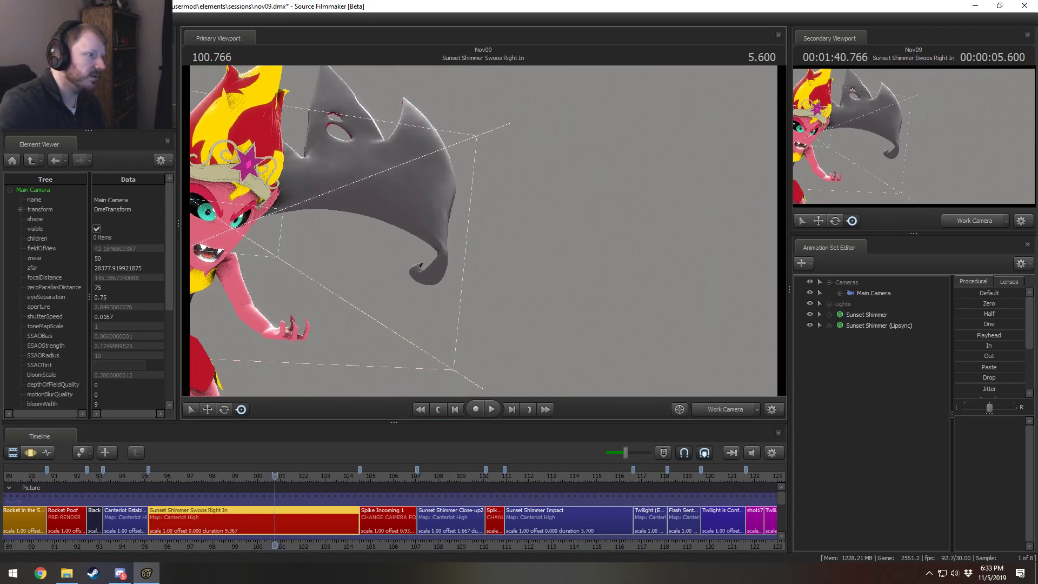
{"action": "key", "text": "s"}
{"action": "mouse_move", "coordinate": [483, 230]}
{"action": "left_mouse_down"}
{"action": "mouse_move", "coordinate": [464, 230]}
{"action": "mouse_move", "coordinate": [483, 230]}
{"action": "left_mouse_up"}
Step: Play Sunset Shimmer Swoos Right In with the Motion Editor timeline enlarged, and stop at 102.266
{"action": "key", "text": "F3"}
{"action": "key", "text": "space"}
{"action": "scroll", "coordinate": [347, 495], "scroll_direction": "up", "scroll_amount": 4}
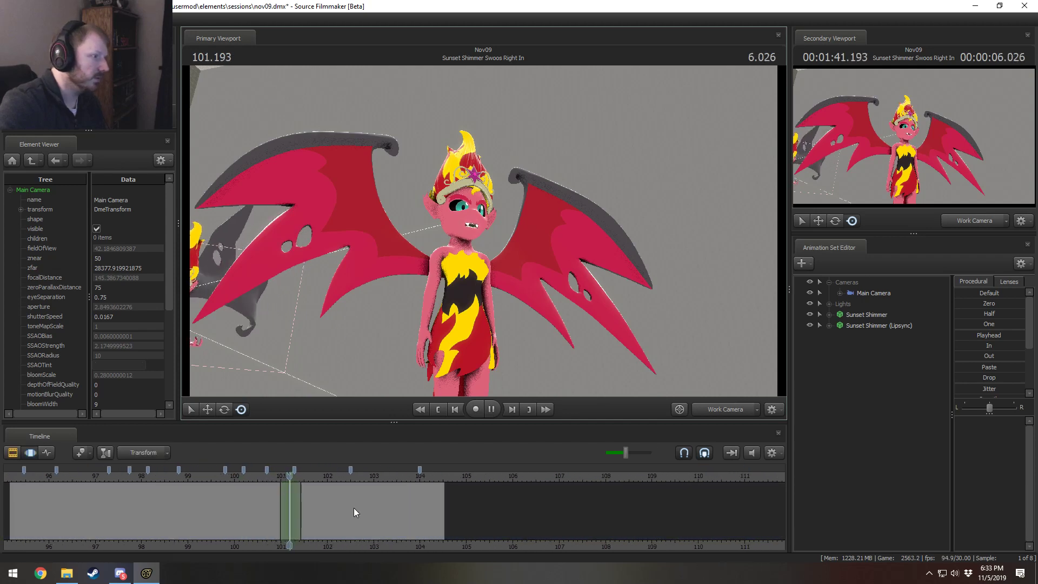
{"action": "scroll", "coordinate": [354, 508], "scroll_direction": "up", "scroll_amount": 1}
{"action": "key", "text": "space"}
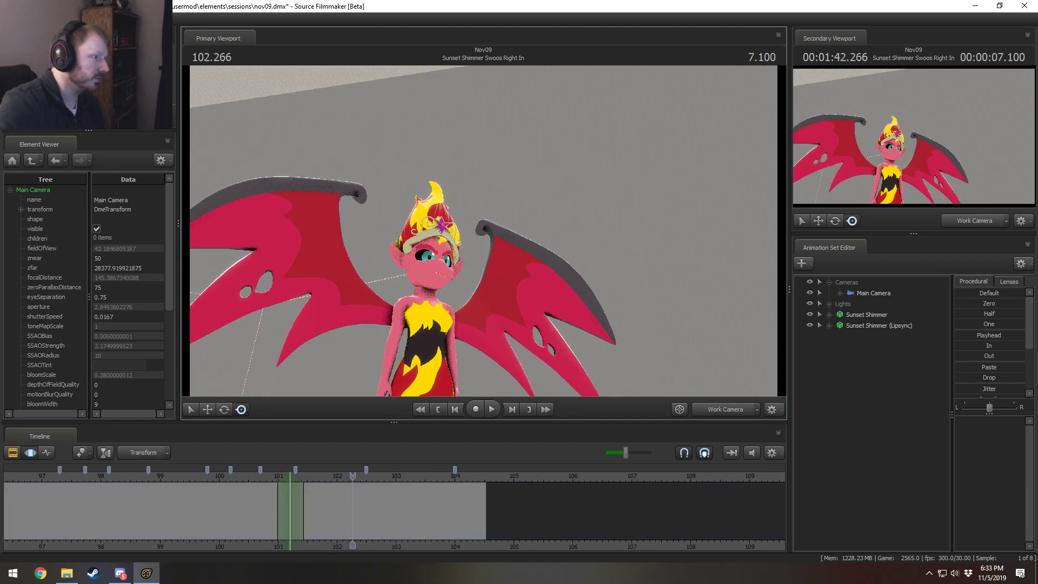
Step: Examine the standing Sunset Shimmer's face up close, and pull back to frame both Sunset Shimmer models
{"action": "mouse_move", "coordinate": [483, 230]}
{"action": "left_mouse_down"}
{"action": "mouse_move", "coordinate": [471, 225]}
{"action": "mouse_move", "coordinate": [469, 239]}
{"action": "mouse_move", "coordinate": [483, 230]}
{"action": "left_mouse_up"}
{"action": "key", "text": "w"}
{"action": "key", "text": "w"}
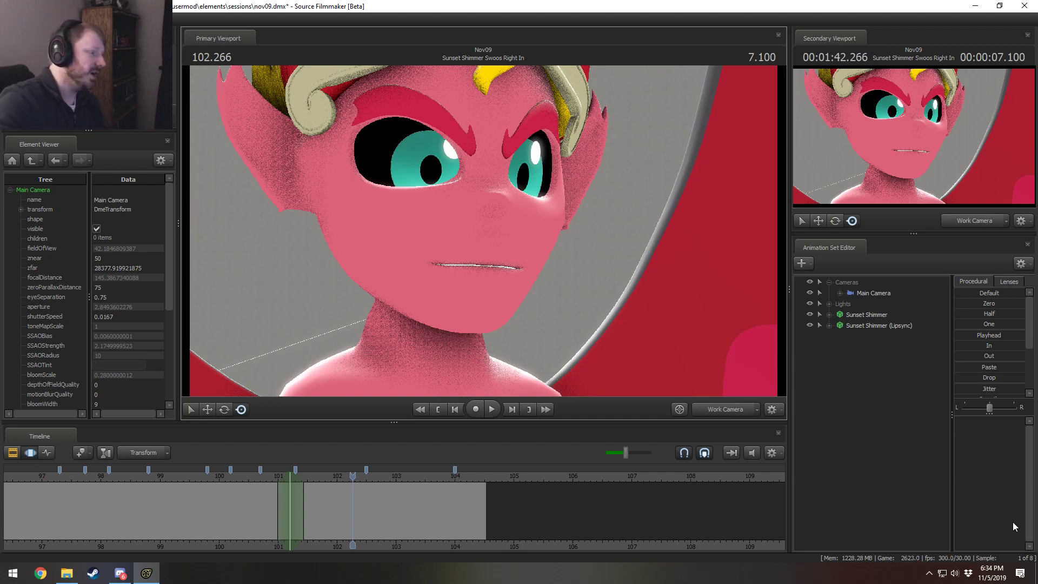
{"action": "key", "text": "s"}
{"action": "left_click_drag", "start_coordinate": [693, 380], "coordinate": [688, 381]}
{"action": "left_click_drag", "start_coordinate": [482, 229], "coordinate": [473, 226]}
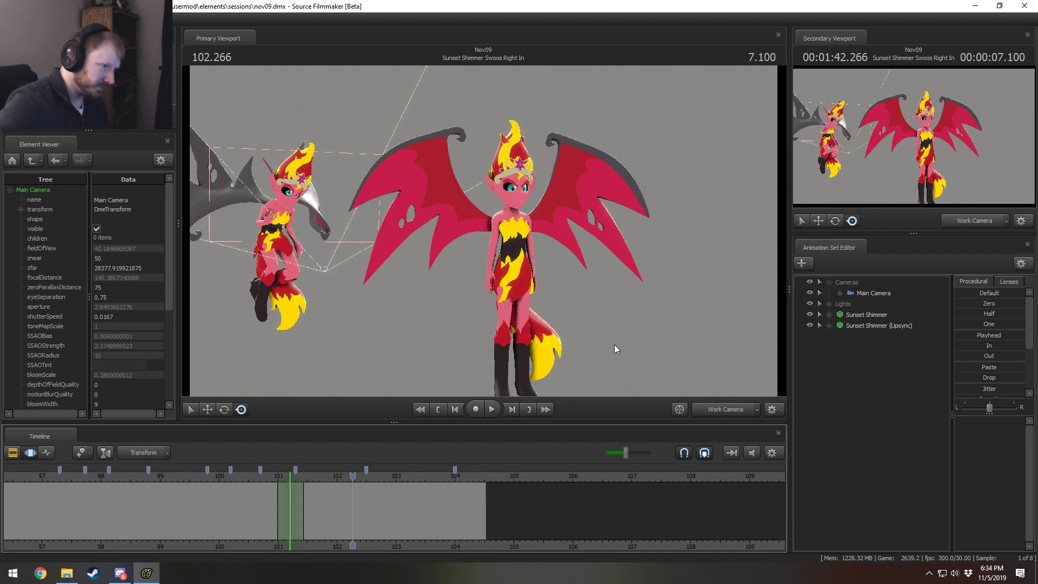
Step: Create an animation set for a new model, filtering for rainbow and choosing vn_rainbowdash.mdl
{"action": "left_click_drag", "start_coordinate": [613, 345], "coordinate": [531, 236]}
{"action": "right_click", "coordinate": [876, 388]}
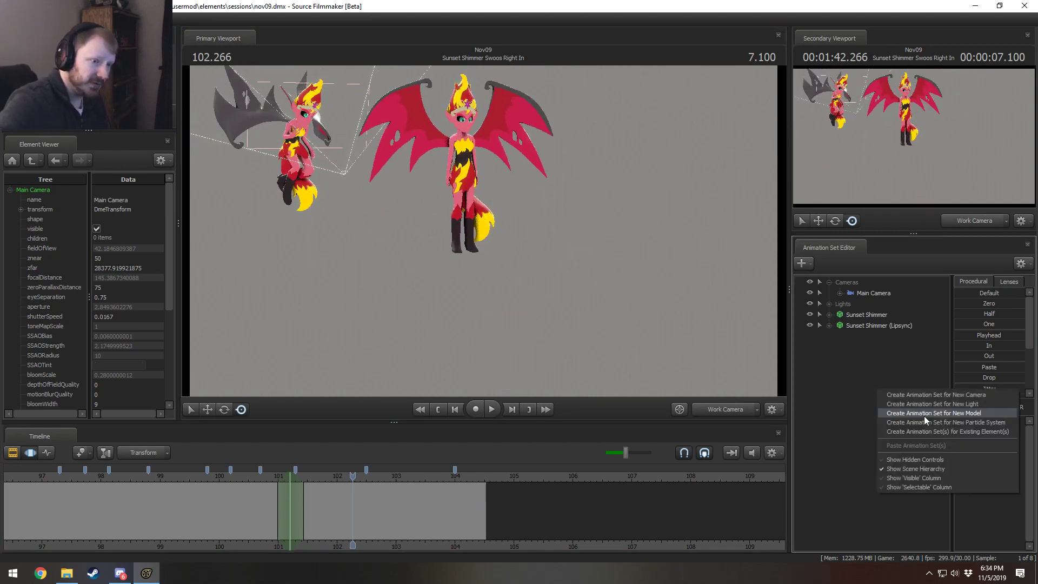
{"action": "left_click", "coordinate": [923, 415]}
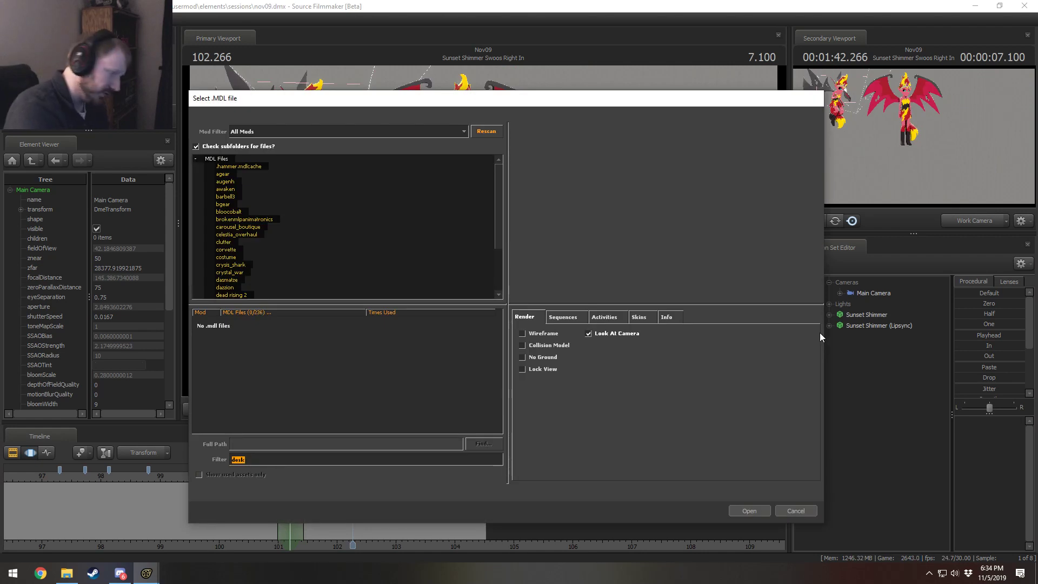
{"action": "type", "text": "r"}
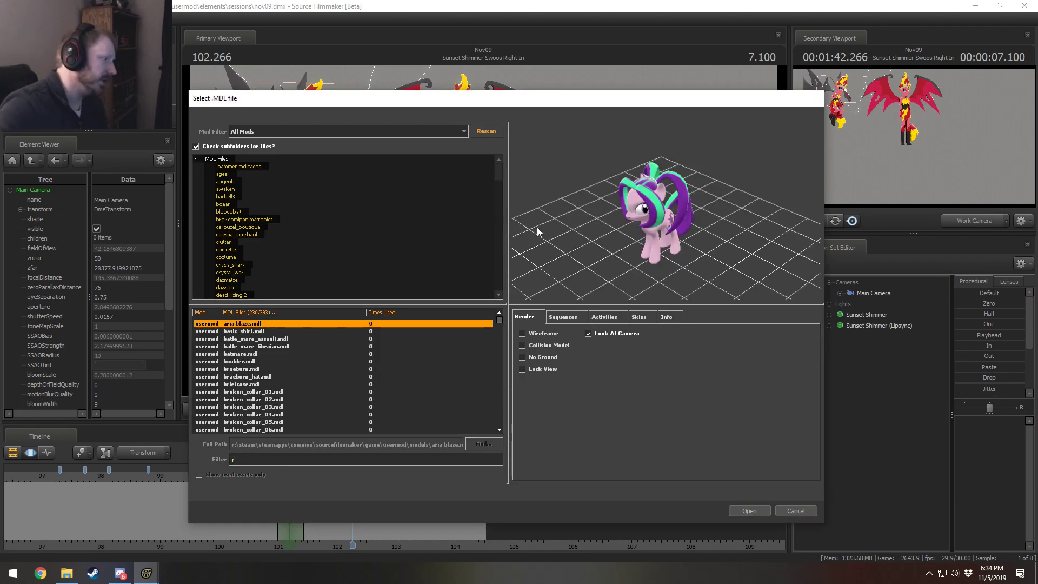
{"action": "type", "text": "ainbow"}
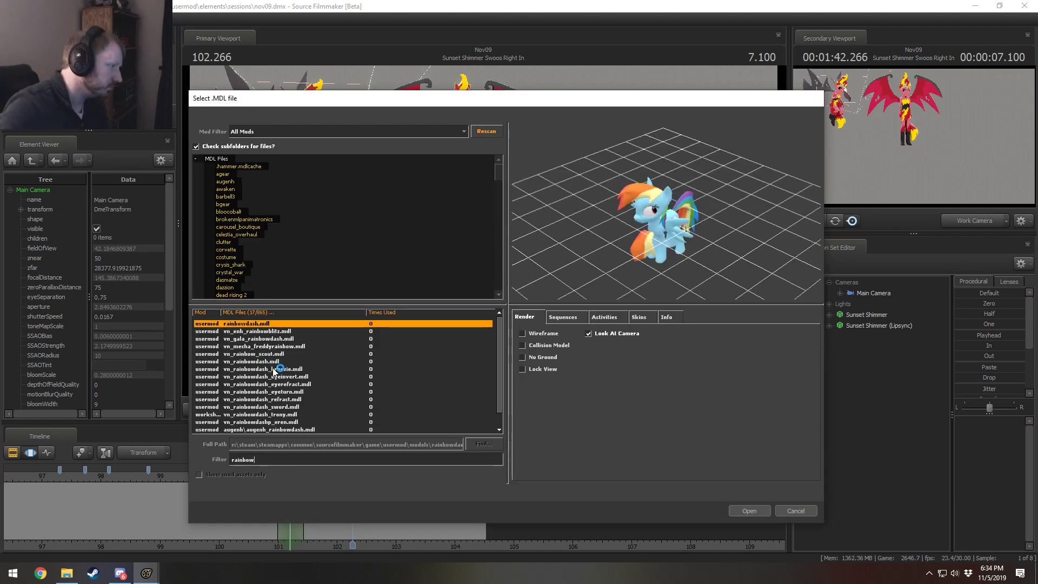
{"action": "left_click", "coordinate": [265, 361]}
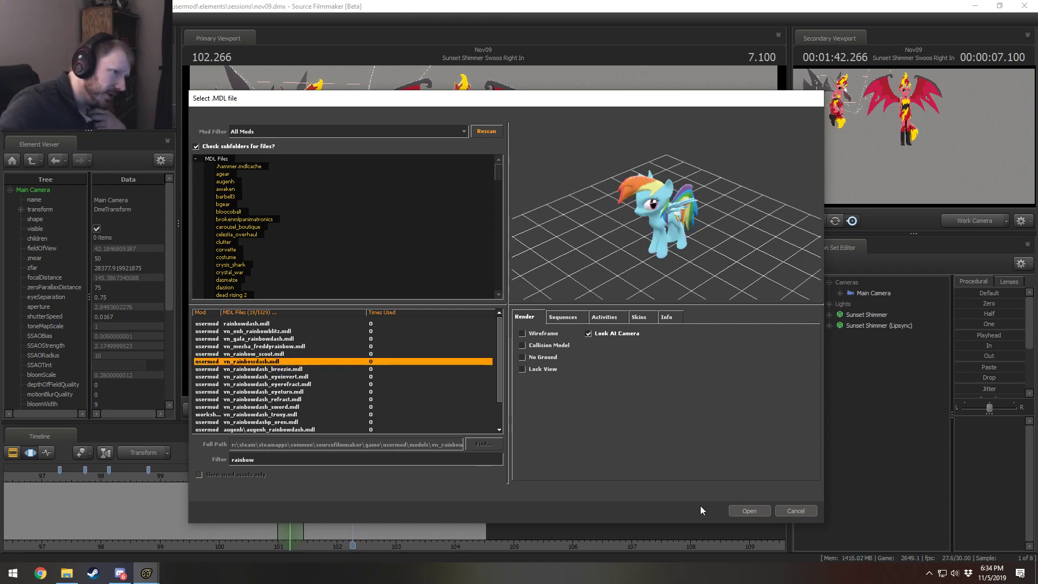
{"action": "left_click", "coordinate": [749, 511]}
Step: Move the vn_rainbowdash1 model away from the flying Sunset Shimmer into open space, and return to the Clip Editor
{"action": "left_click_drag", "start_coordinate": [565, 232], "coordinate": [566, 232]}
{"action": "left_click", "coordinate": [869, 335]}
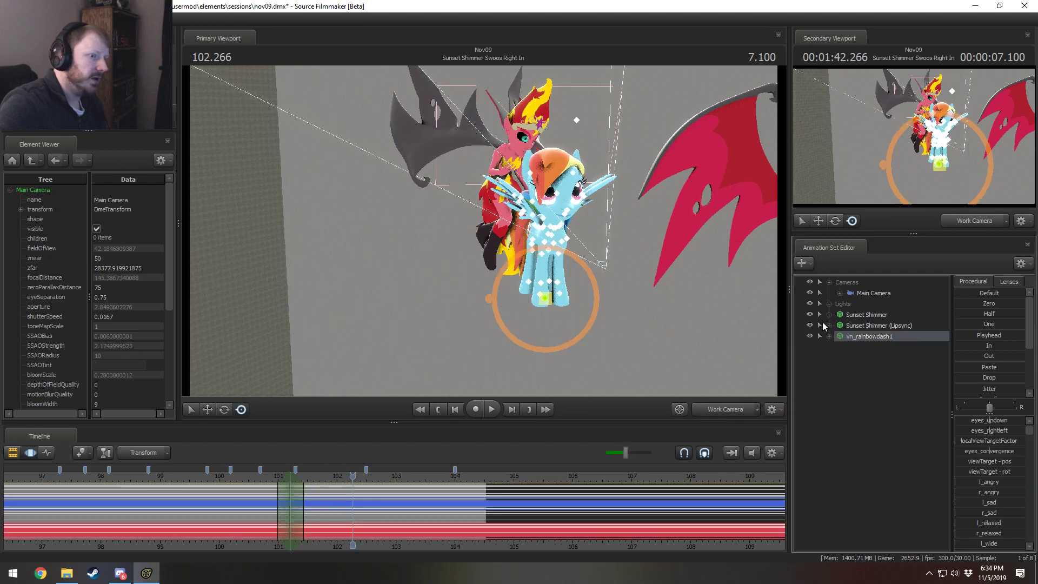
{"action": "left_click_drag", "start_coordinate": [660, 337], "coordinate": [274, 312]}
{"action": "left_click_drag", "start_coordinate": [654, 316], "coordinate": [654, 316]}
{"action": "key", "text": "F2"}
Step: Create an animation set for a new model, filtering for derpy and choosing enchanced_ponies\vn_derpyhooves_enh.mdl
{"action": "right_click", "coordinate": [863, 390]}
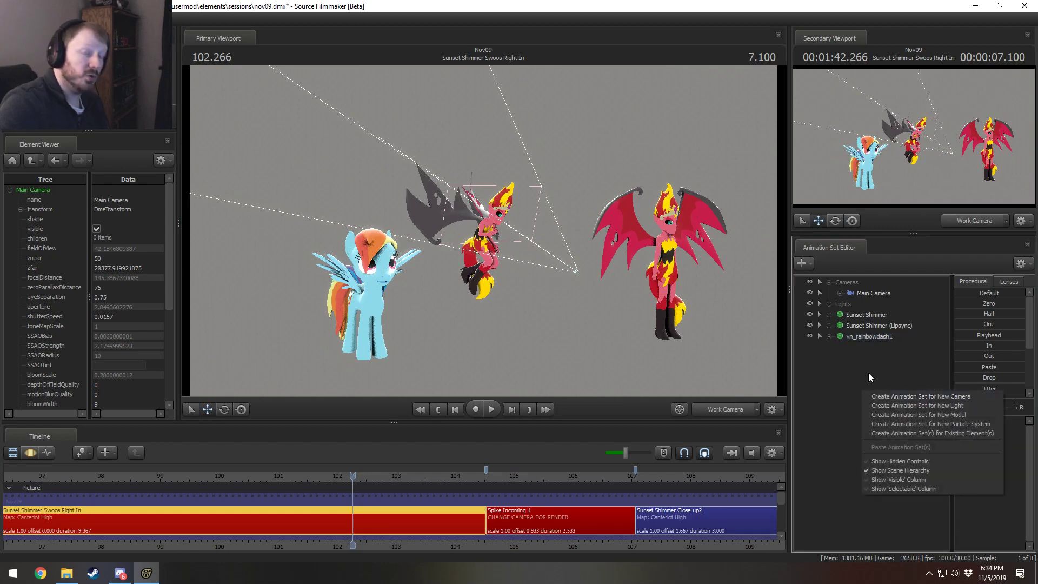
{"action": "left_click", "coordinate": [909, 415]}
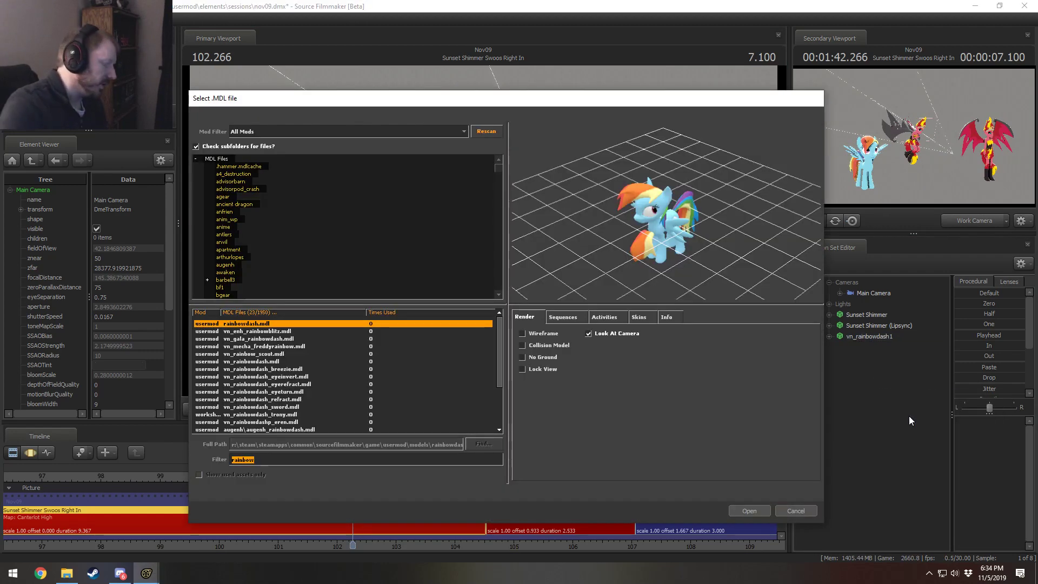
{"action": "type", "text": "derpy"}
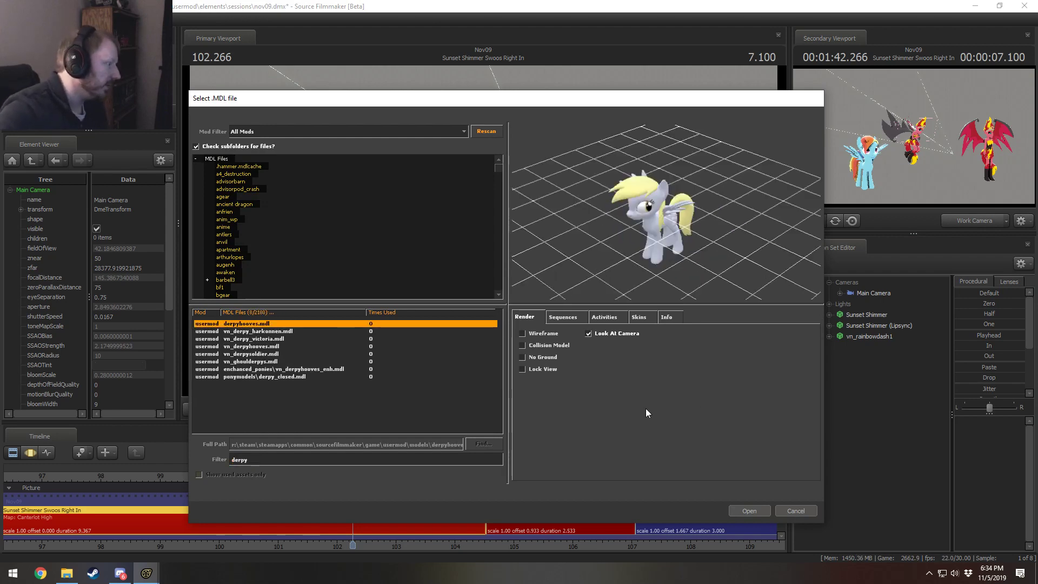
{"action": "left_click", "coordinate": [303, 368]}
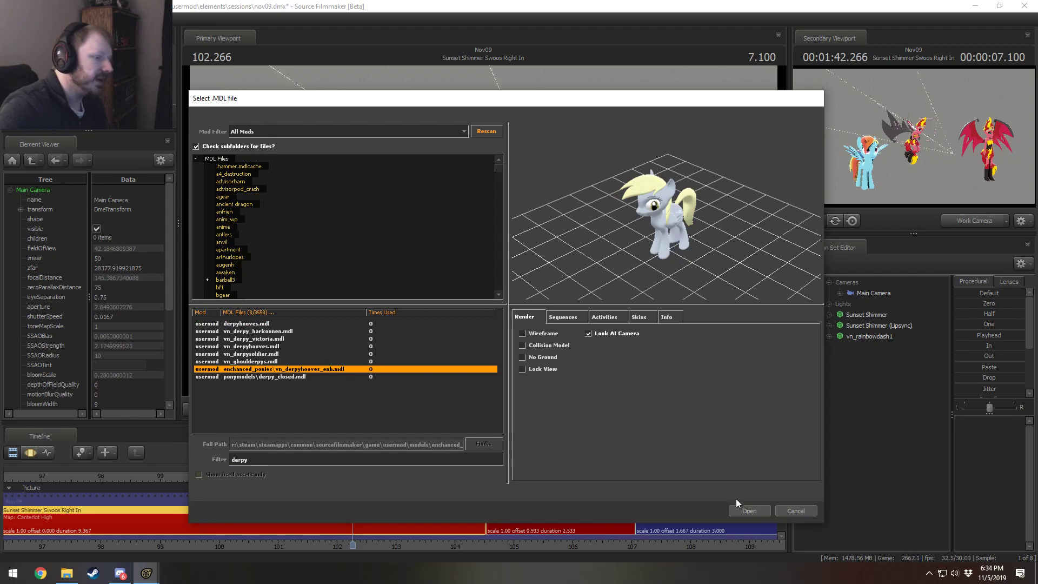
{"action": "left_click", "coordinate": [745, 509]}
Step: Move the vn_derpyhooves_enh1 model next to Rainbow Dash, and return to the Clip Editor
{"action": "mouse_move", "coordinate": [572, 245]}
{"action": "left_mouse_down"}
{"action": "mouse_move", "coordinate": [557, 292]}
{"action": "mouse_move", "coordinate": [572, 245]}
{"action": "left_mouse_up"}
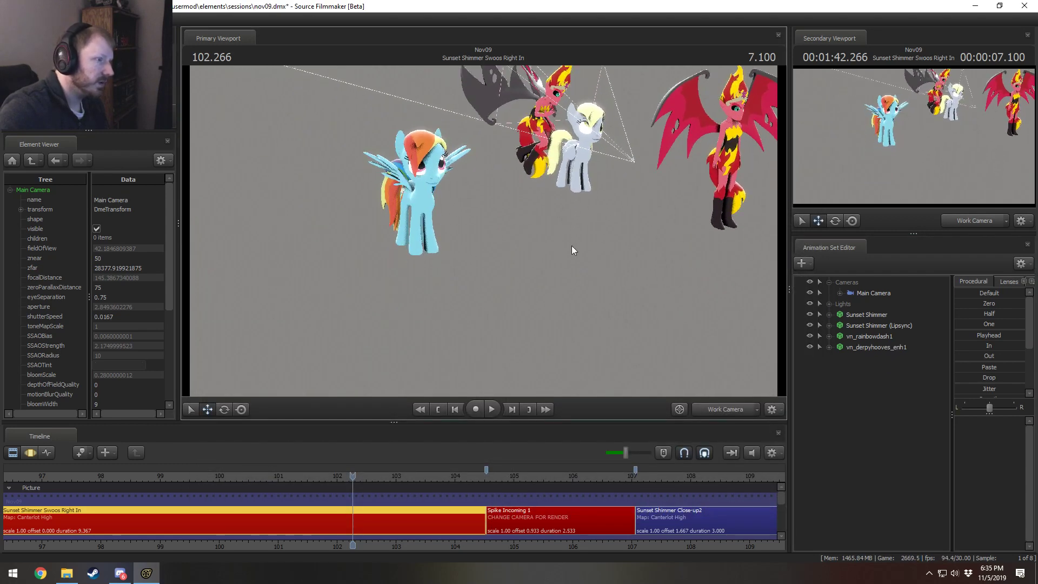
{"action": "left_click", "coordinate": [884, 346]}
{"action": "left_click_drag", "start_coordinate": [610, 195], "coordinate": [610, 195]}
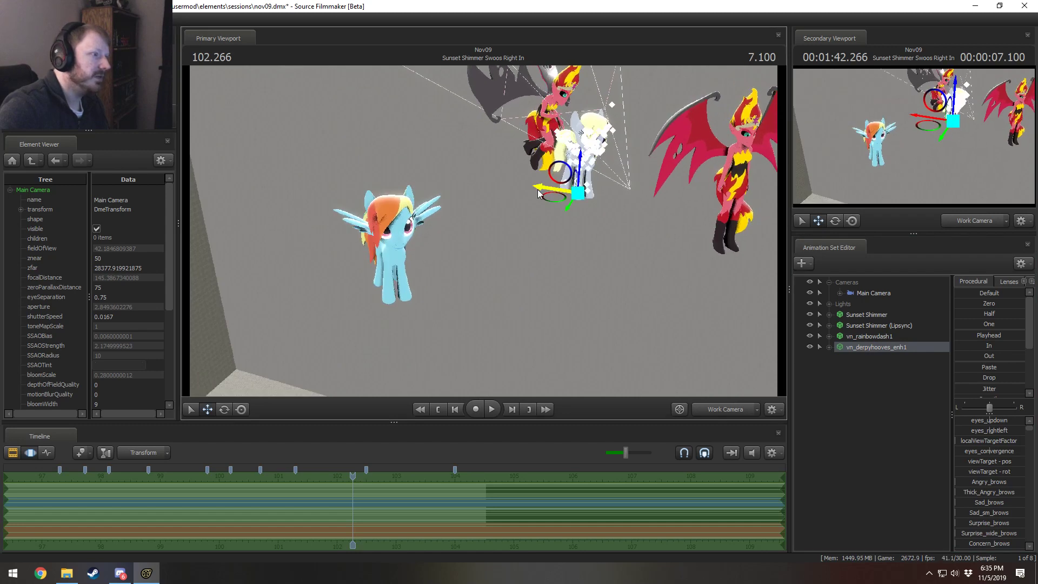
{"action": "left_click_drag", "start_coordinate": [535, 201], "coordinate": [459, 288]}
{"action": "key", "text": "F2"}
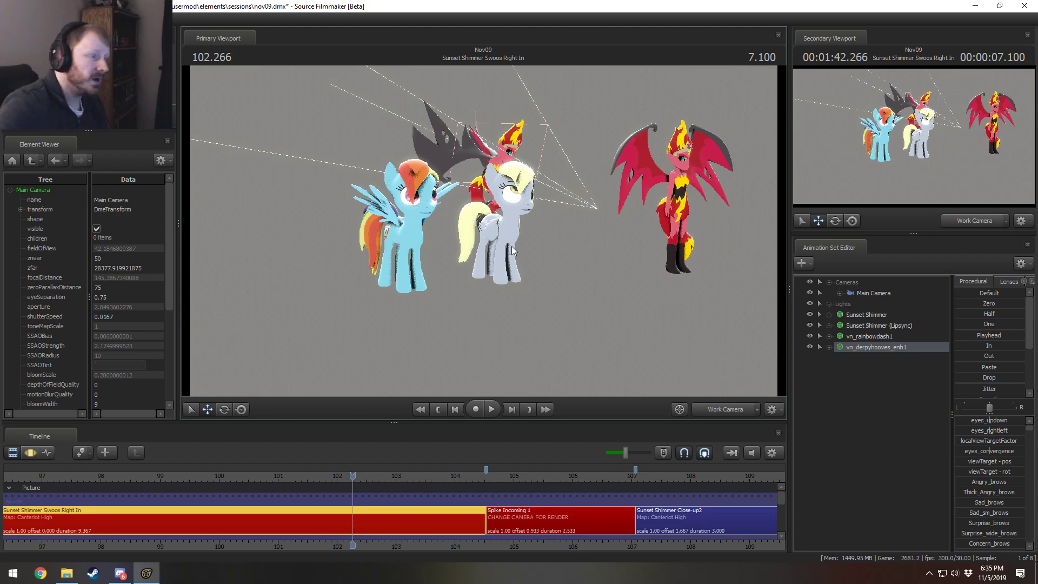
Step: Compare the Rainbow Dash and Derpy Hooves models up close and from the side, with vn_derpyhooves_enh1 selected
{"action": "left_click_drag", "start_coordinate": [481, 228], "coordinate": [482, 228]}
{"action": "key", "text": "w"}
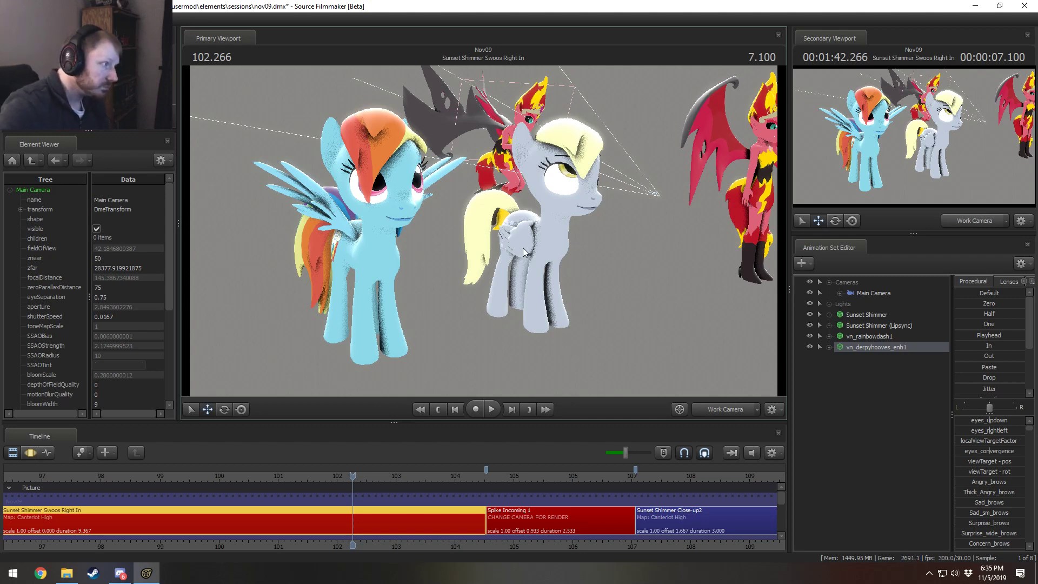
{"action": "left_click", "coordinate": [858, 347]}
{"action": "right_click", "coordinate": [871, 348]}
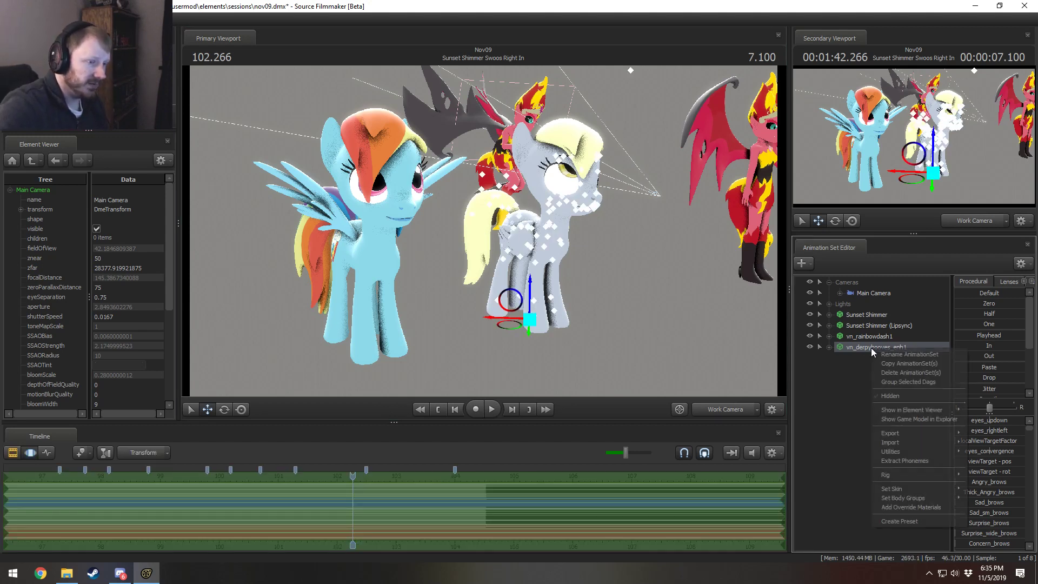
{"action": "left_click", "coordinate": [504, 335]}
{"action": "left_click_drag", "start_coordinate": [504, 335], "coordinate": [578, 186]}
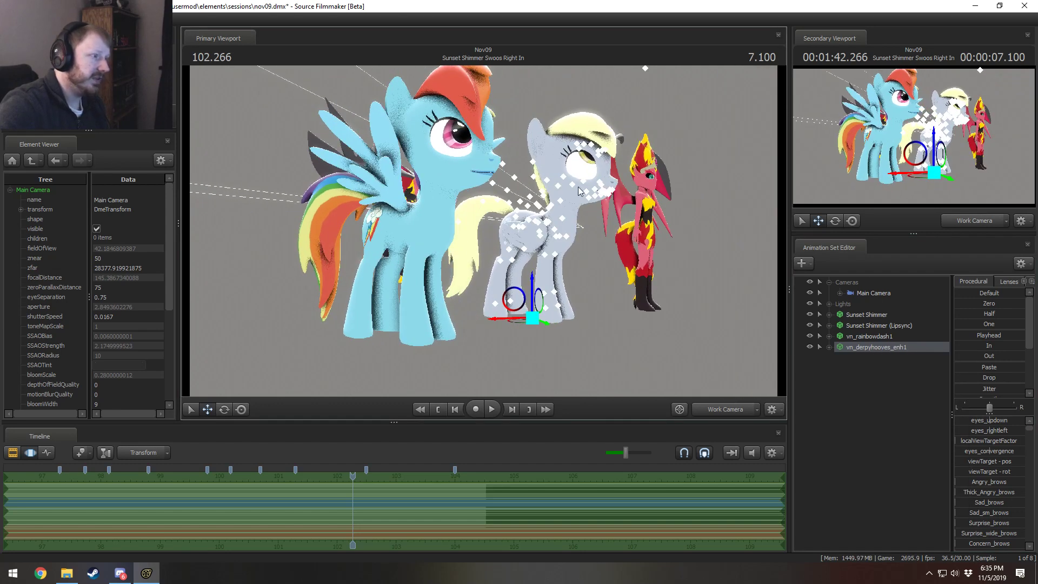
Step: Look through the available body groups of vn_derpyhooves_enh1 and vn_rainbowdash1, including Rainbow Dash's tail options
{"action": "right_click", "coordinate": [860, 347]}
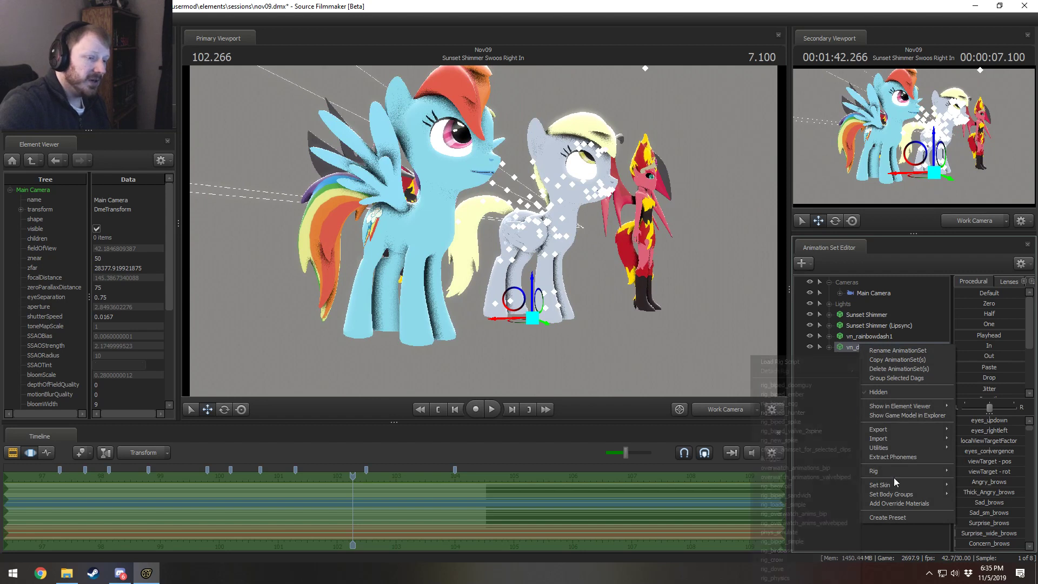
{"action": "mouse_move", "coordinate": [897, 485]}
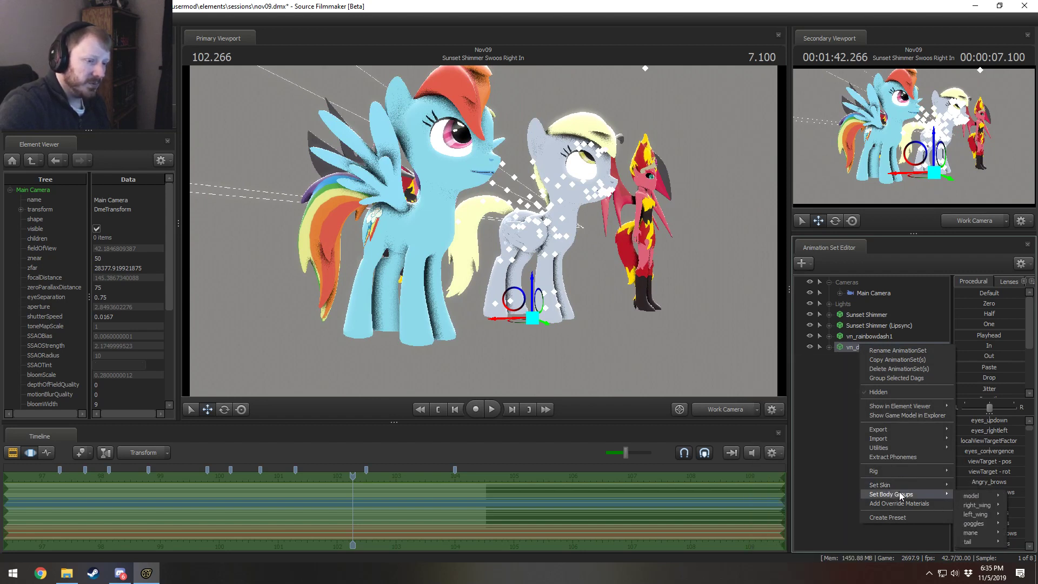
{"action": "right_click", "coordinate": [852, 335]}
{"action": "mouse_move", "coordinate": [881, 487]}
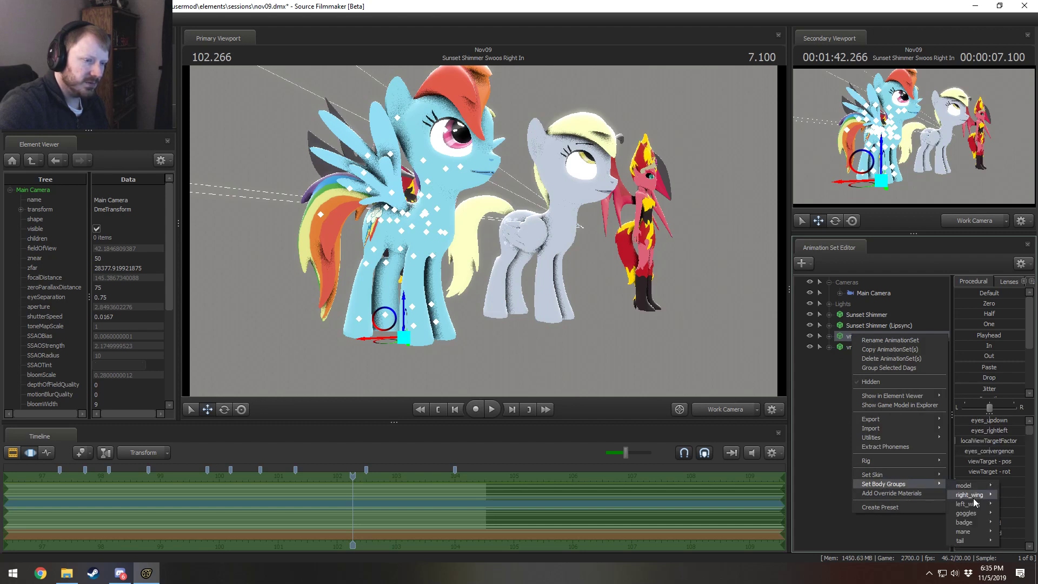
{"action": "mouse_move", "coordinate": [973, 524]}
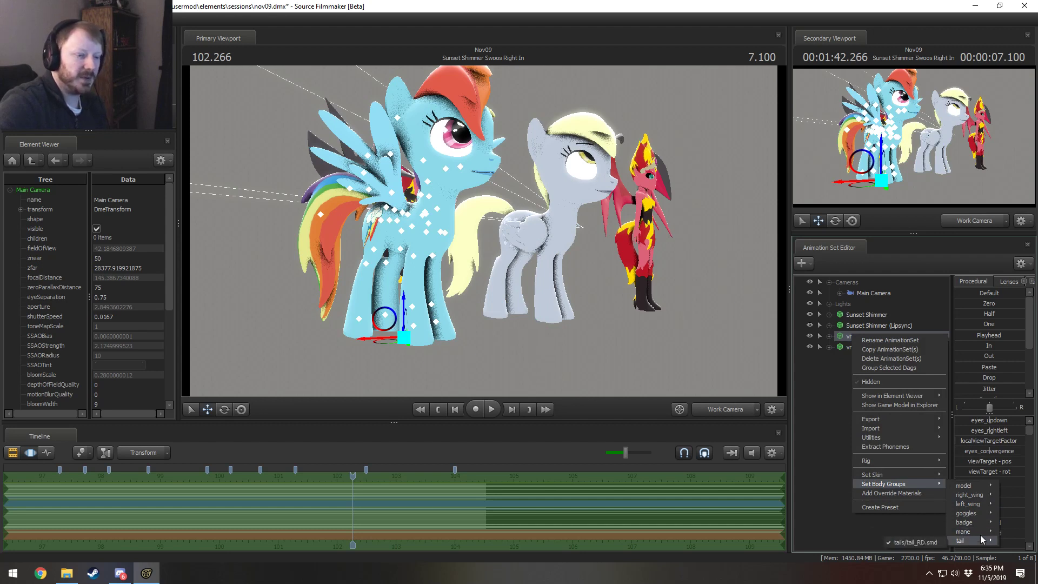
Step: Set the mane and tail body groups of vn_derpyhooves_enh1 to <none>
{"action": "right_click", "coordinate": [840, 348]}
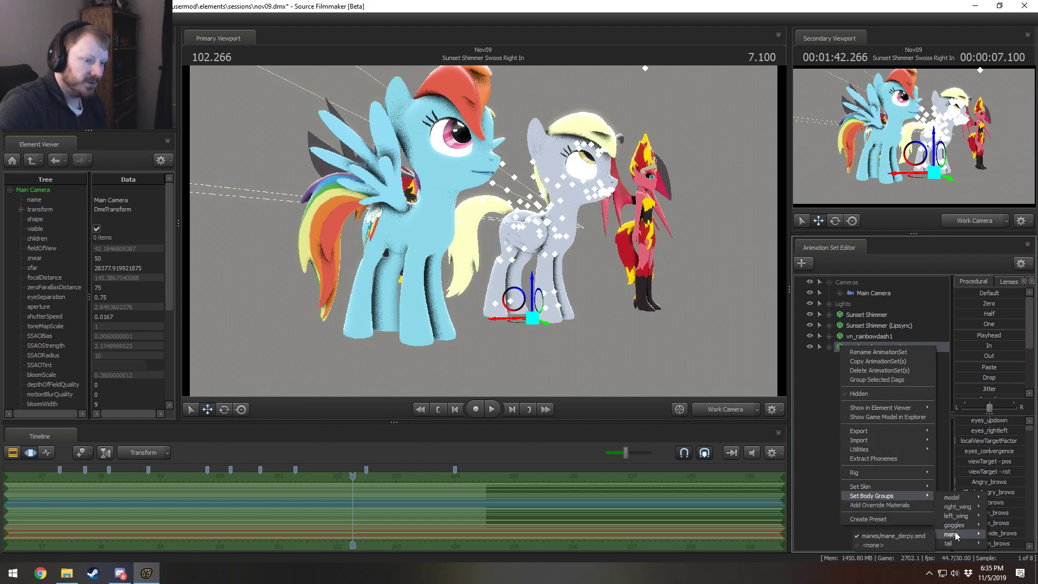
{"action": "mouse_move", "coordinate": [951, 534]}
{"action": "left_click", "coordinate": [898, 546]}
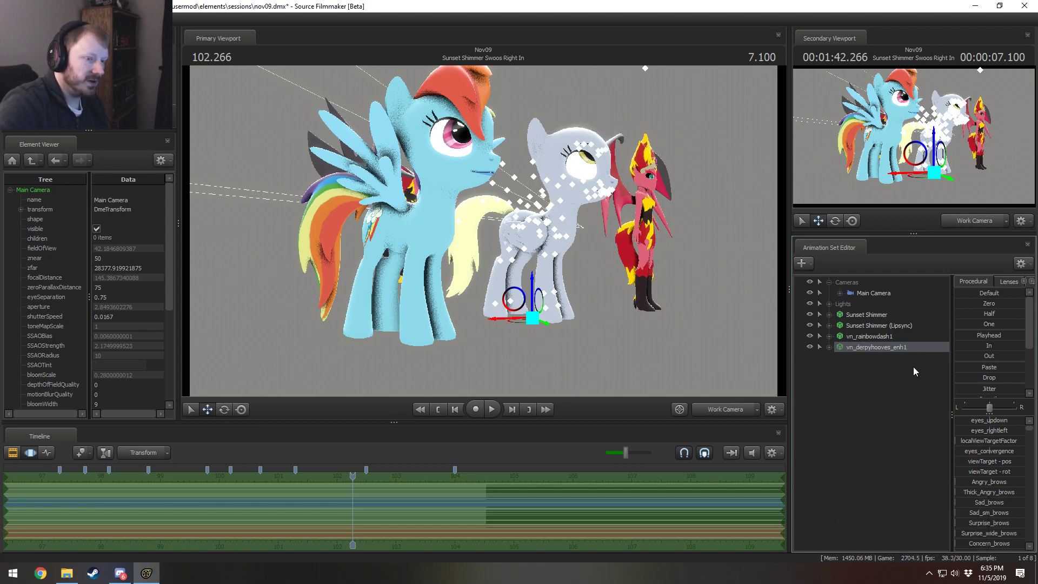
{"action": "right_click", "coordinate": [899, 350]}
{"action": "mouse_move", "coordinate": [930, 500]}
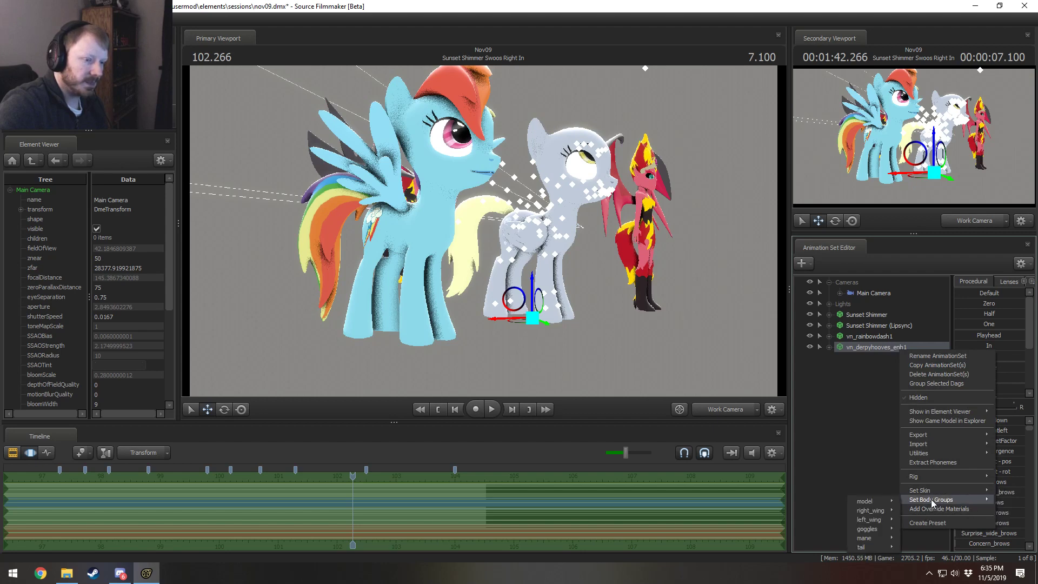
{"action": "mouse_move", "coordinate": [876, 548]}
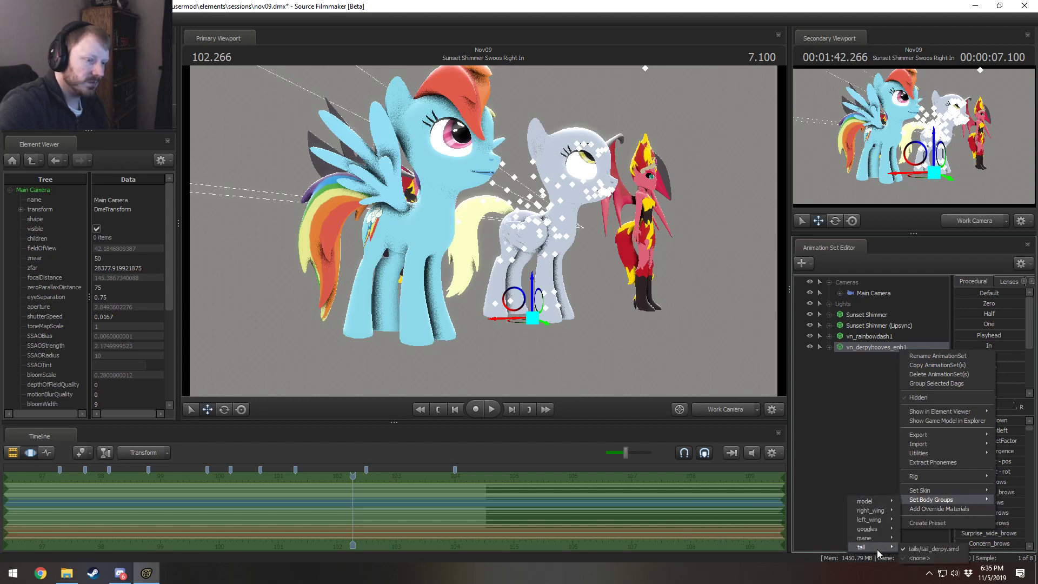
{"action": "left_click", "coordinate": [919, 558]}
Step: View the maneless Derpy Hooves beside Rainbow Dash from several angles, and frame both ponies with Sunset Shimmer
{"action": "left_click_drag", "start_coordinate": [553, 222], "coordinate": [488, 233]}
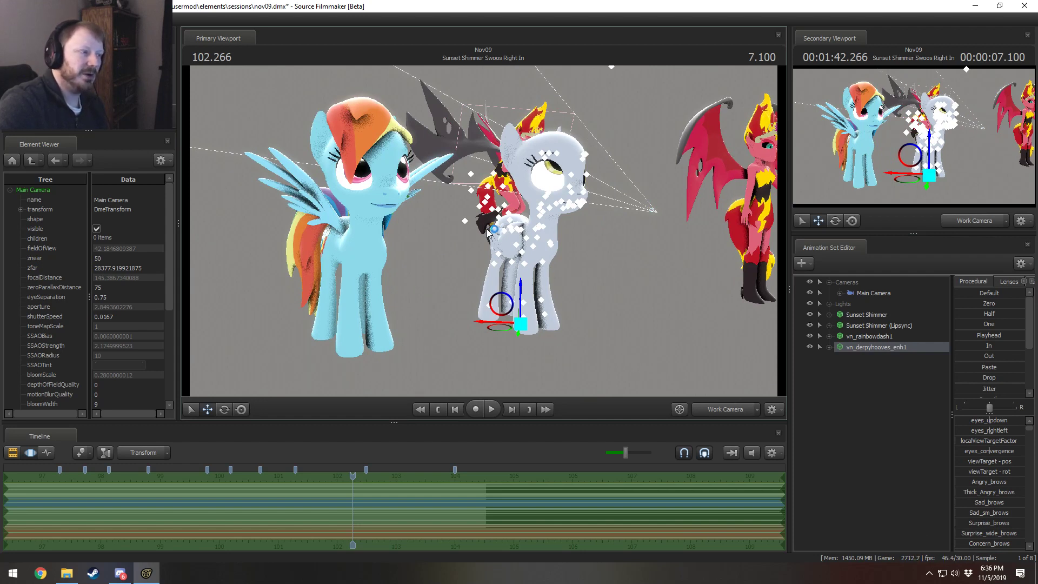
{"action": "left_click_drag", "start_coordinate": [572, 241], "coordinate": [421, 188], "text": "alt"}
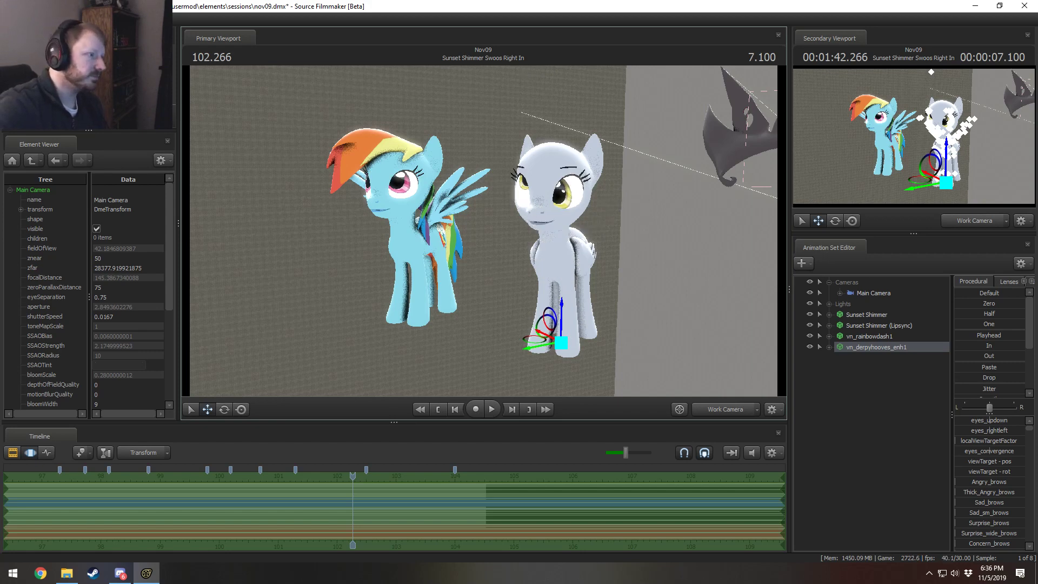
{"action": "left_click_drag", "start_coordinate": [569, 182], "coordinate": [484, 231], "text": "alt"}
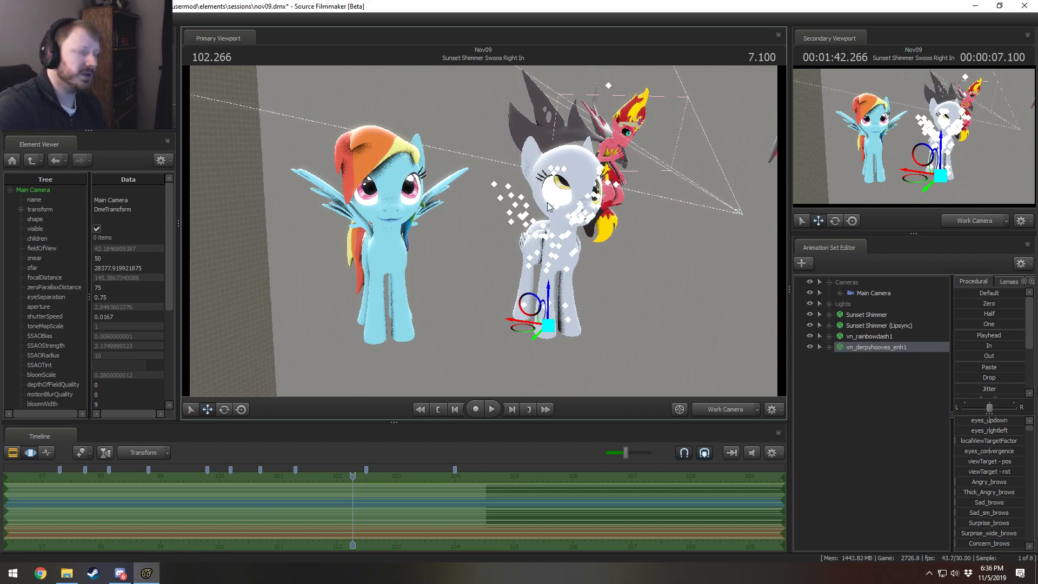
{"action": "left_click_drag", "start_coordinate": [465, 238], "coordinate": [650, 285], "text": "alt"}
{"action": "key", "text": "F3"}
{"action": "left_click_drag", "start_coordinate": [603, 258], "coordinate": [483, 230], "text": "alt"}
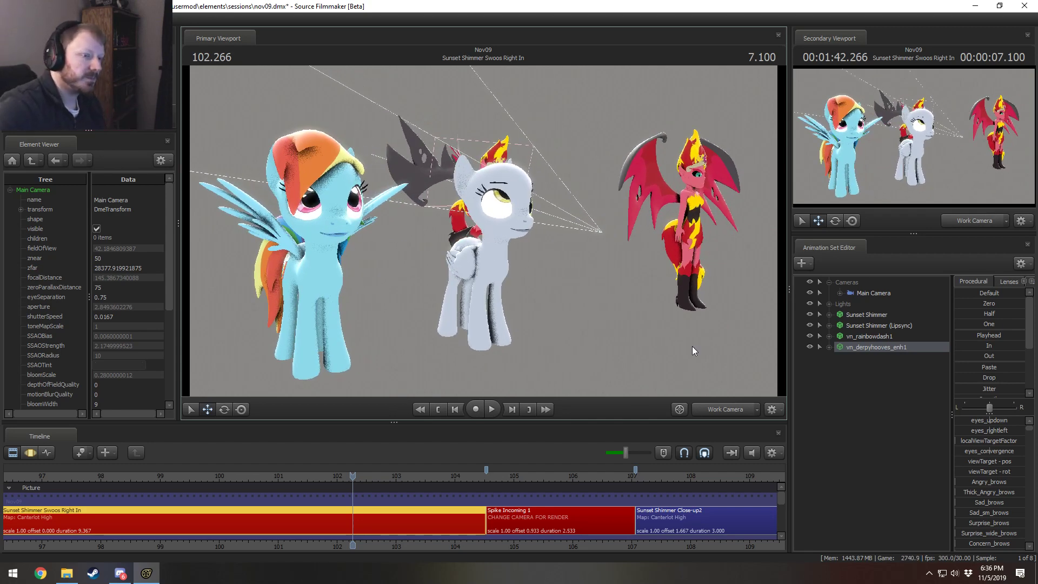
Step: Add override materials to vn_rainbowdash1 and show its model in the Element Viewer
{"action": "right_click", "coordinate": [867, 336]}
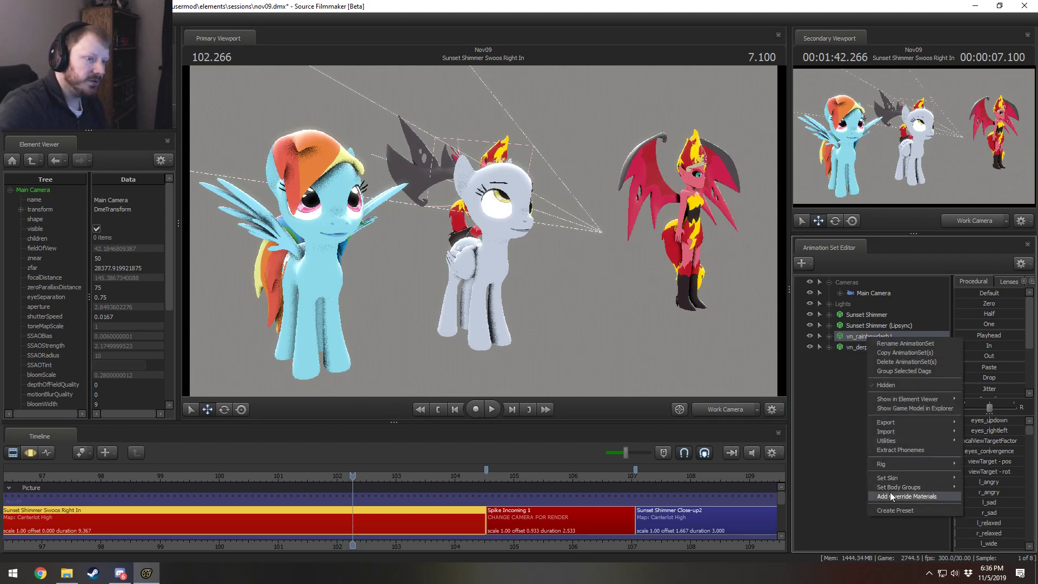
{"action": "left_click", "coordinate": [891, 496]}
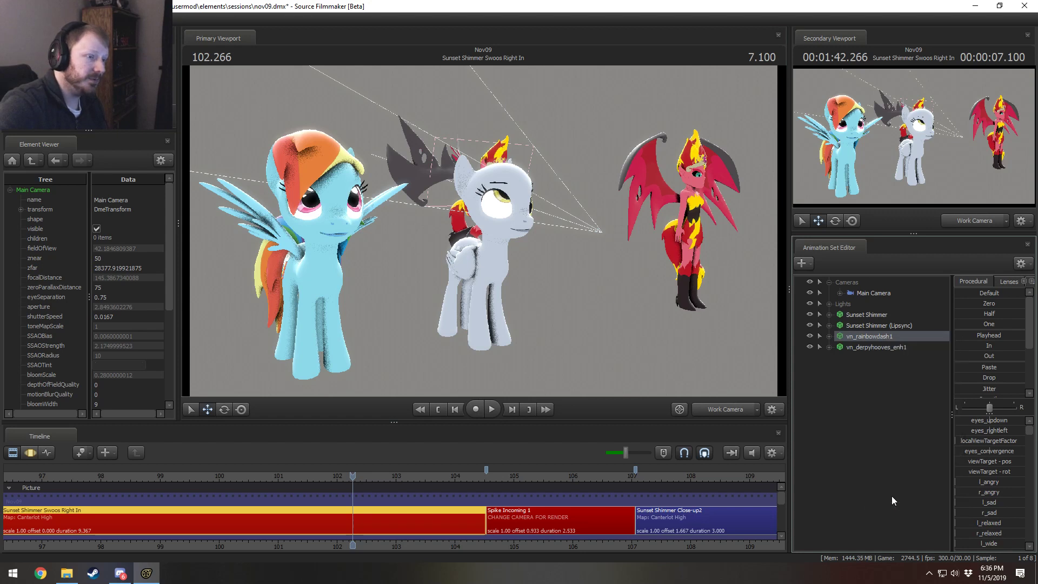
{"action": "right_click", "coordinate": [871, 336]}
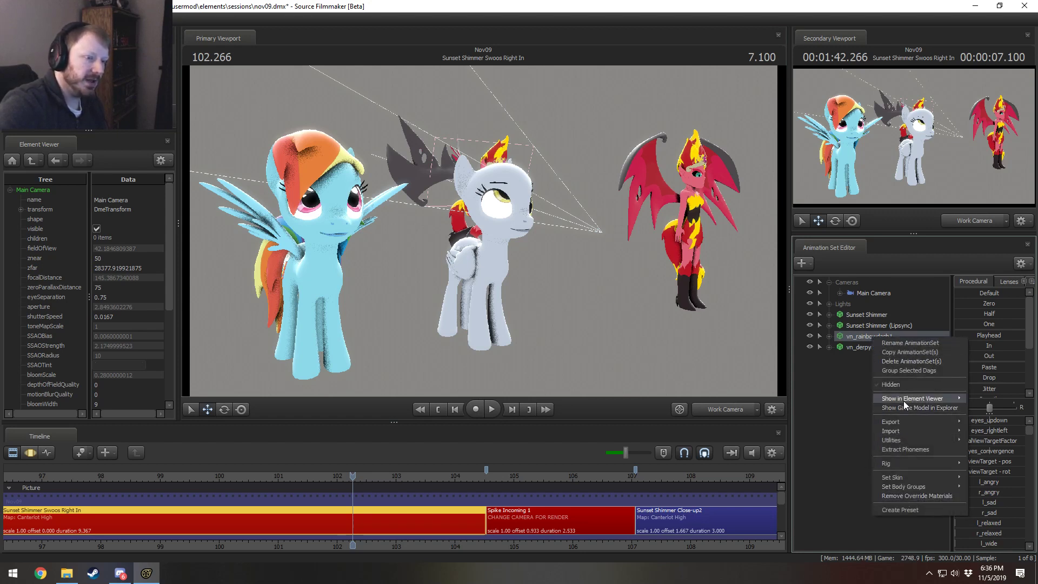
{"action": "mouse_move", "coordinate": [903, 401]}
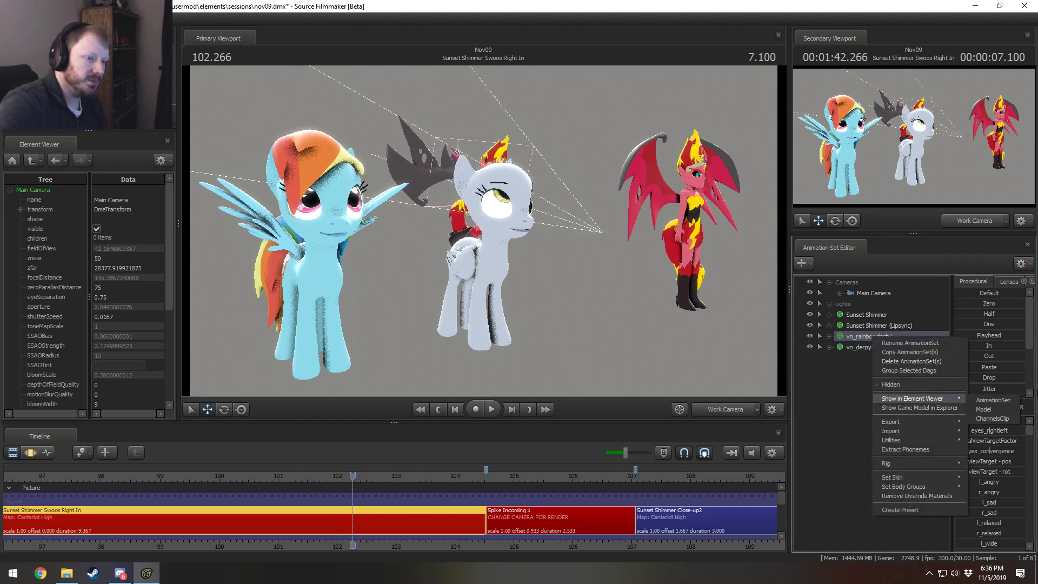
{"action": "left_click", "coordinate": [985, 409]}
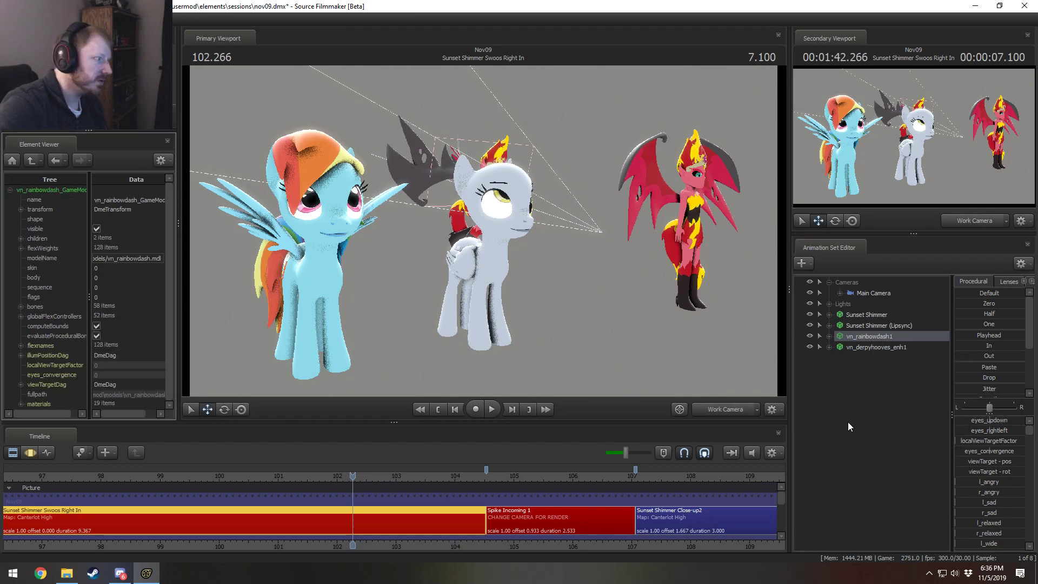
Step: Copy the mtlName path models\vn_mlp\rainbowdash\body from the body entry of Rainbow Dash's materials
{"action": "left_click", "coordinate": [21, 404]}
{"action": "scroll", "coordinate": [25, 340], "scroll_direction": "down", "scroll_amount": 5}
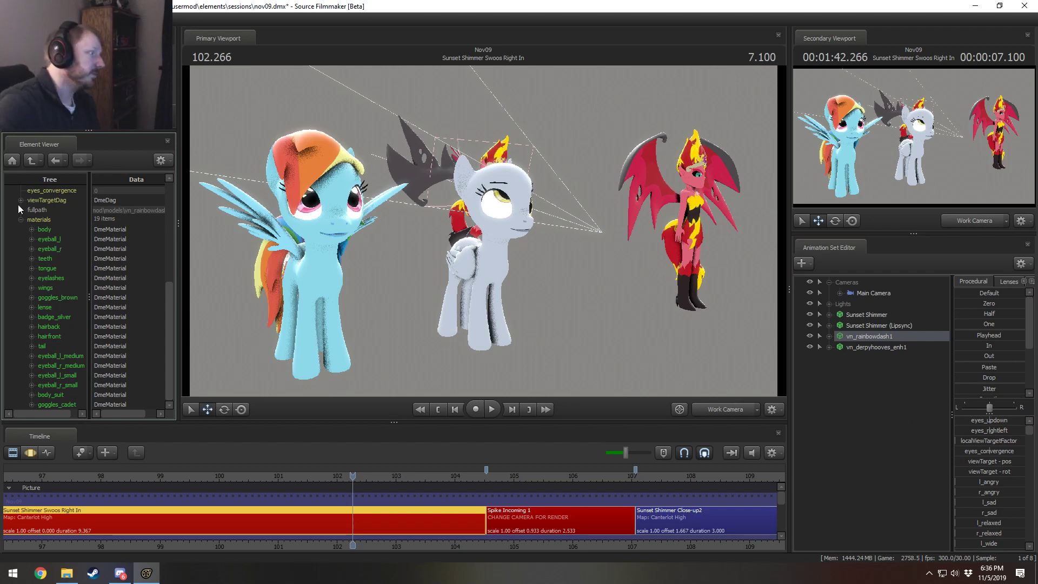
{"action": "left_click", "coordinate": [32, 230]}
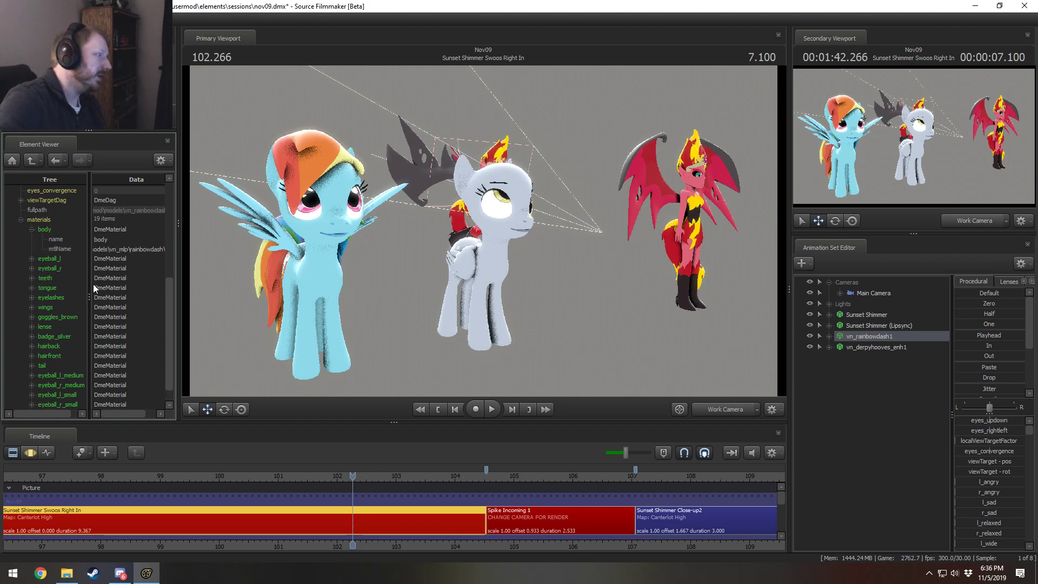
{"action": "left_click_drag", "start_coordinate": [89, 283], "coordinate": [39, 285]}
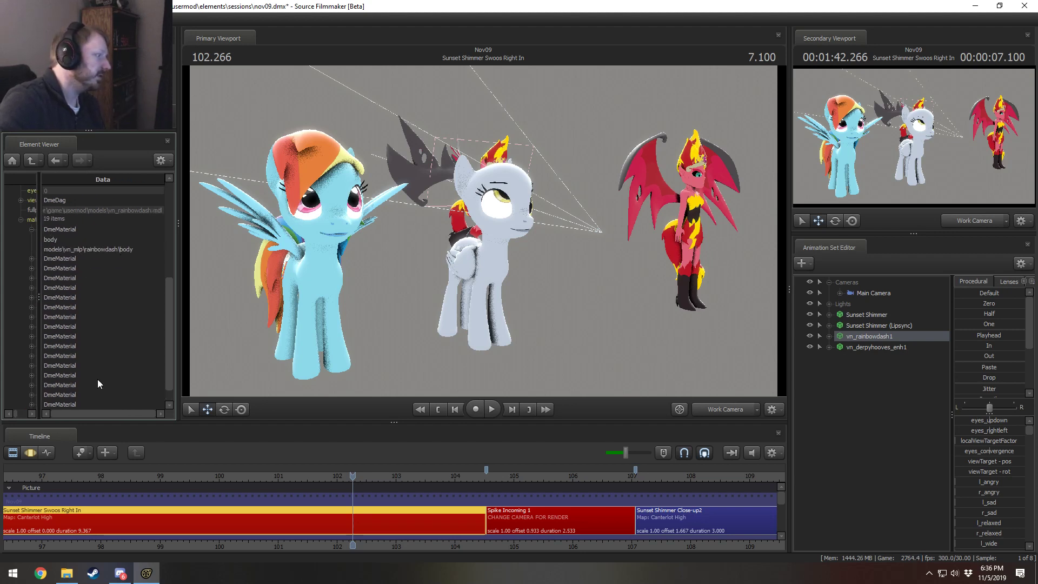
{"action": "double_click", "coordinate": [142, 248]}
{"action": "key", "text": "ctrl+c"}
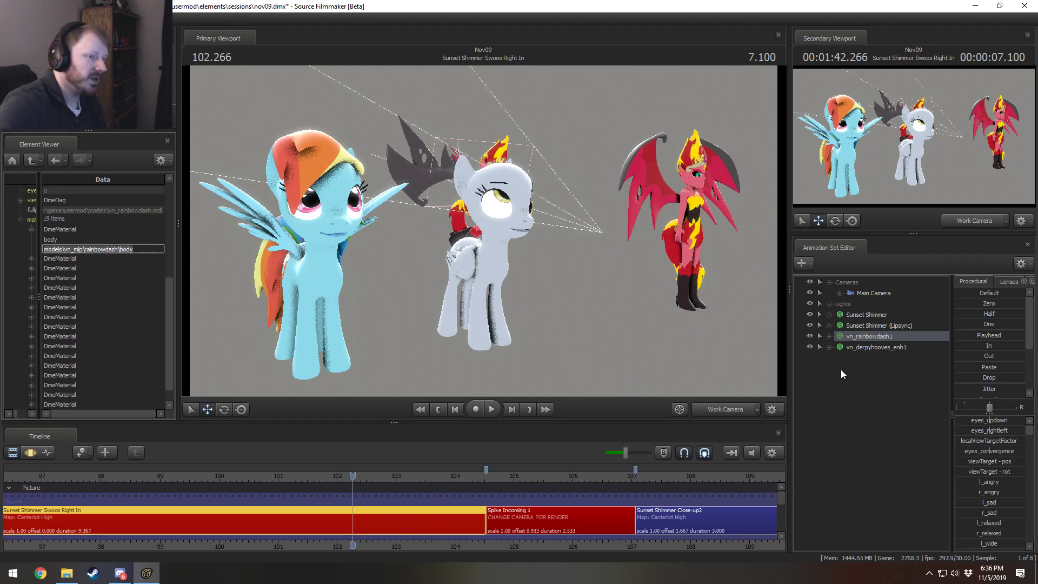
{"action": "left_click", "coordinate": [47, 293]}
{"action": "left_click_drag", "start_coordinate": [47, 294], "coordinate": [100, 300]}
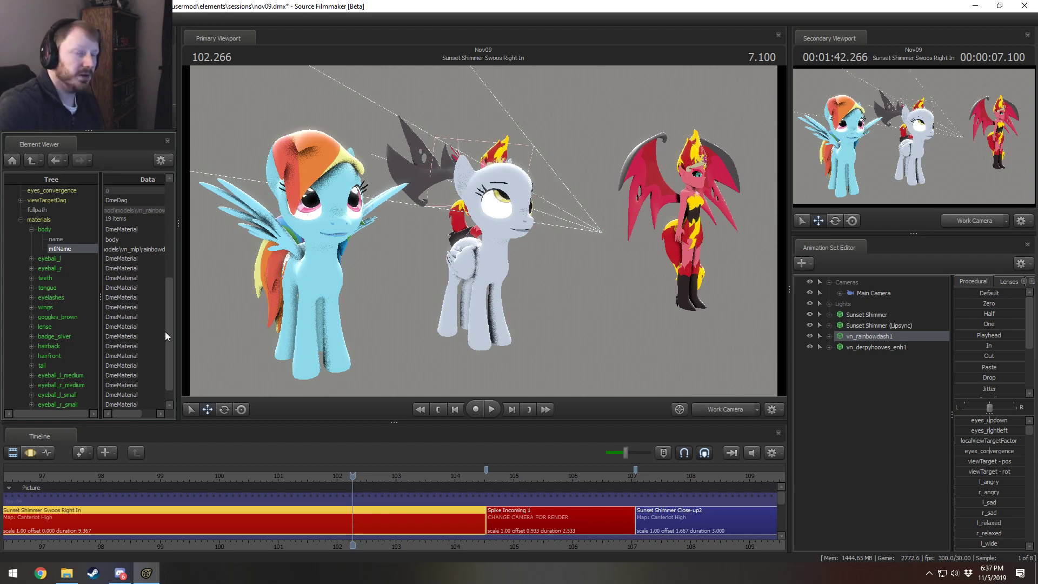
Step: Add override materials to vn_derpyhooves_enh1 and show its model in the Element Viewer
{"action": "right_click", "coordinate": [907, 348]}
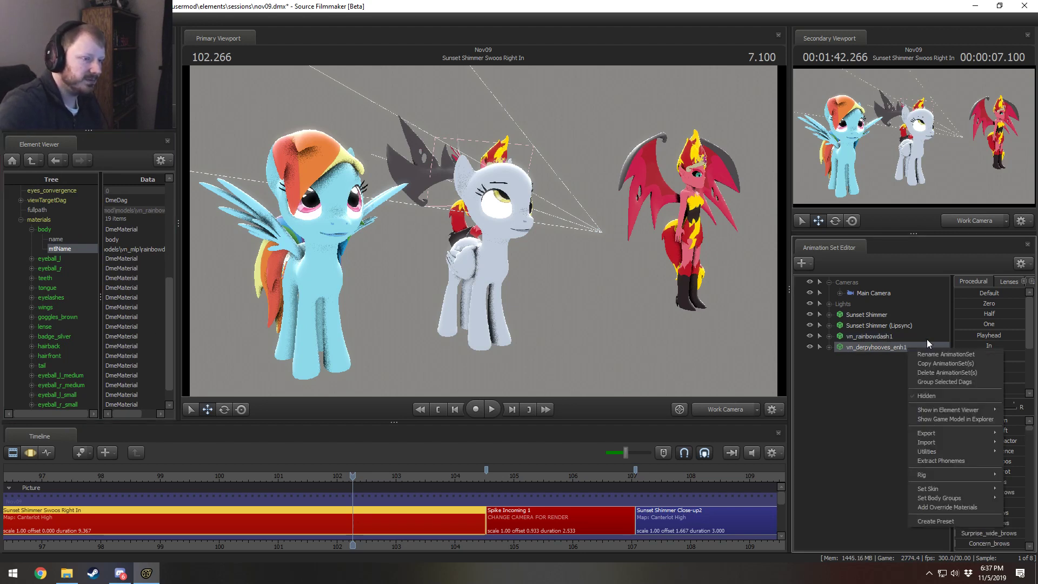
{"action": "right_click", "coordinate": [868, 346]}
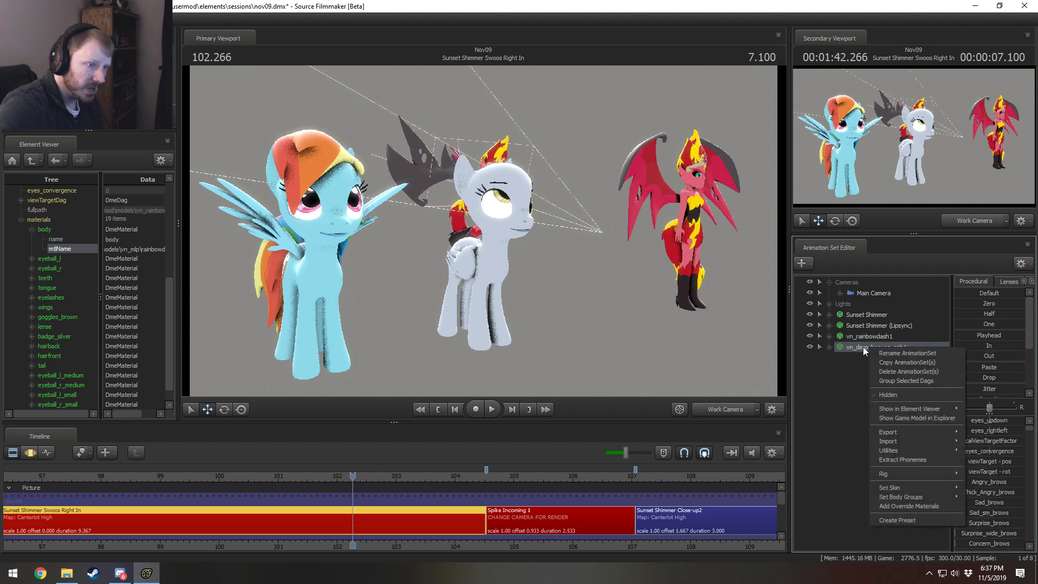
{"action": "left_click", "coordinate": [881, 506]}
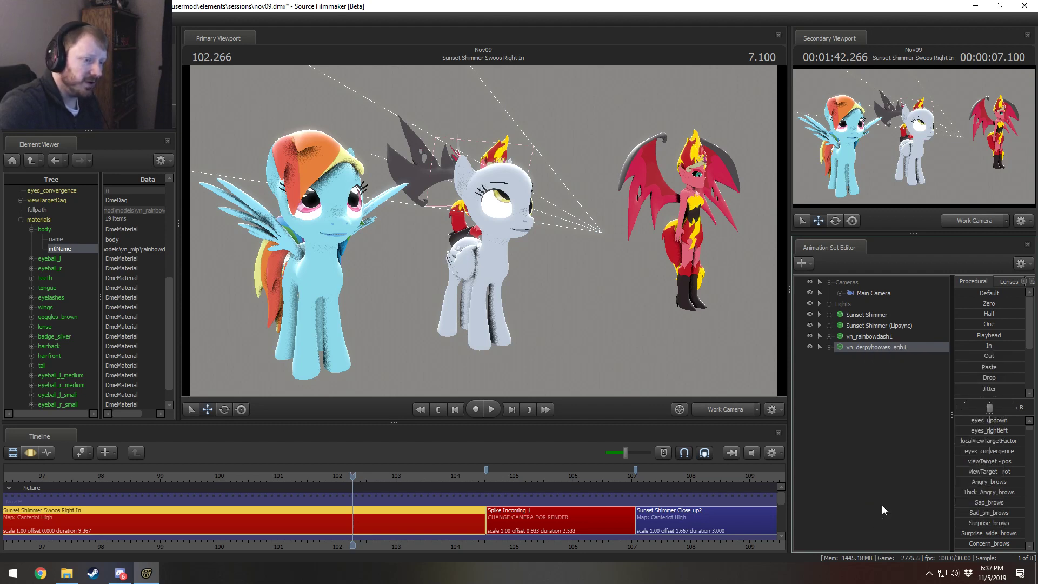
{"action": "right_click", "coordinate": [866, 349]}
{"action": "mouse_move", "coordinate": [909, 412]}
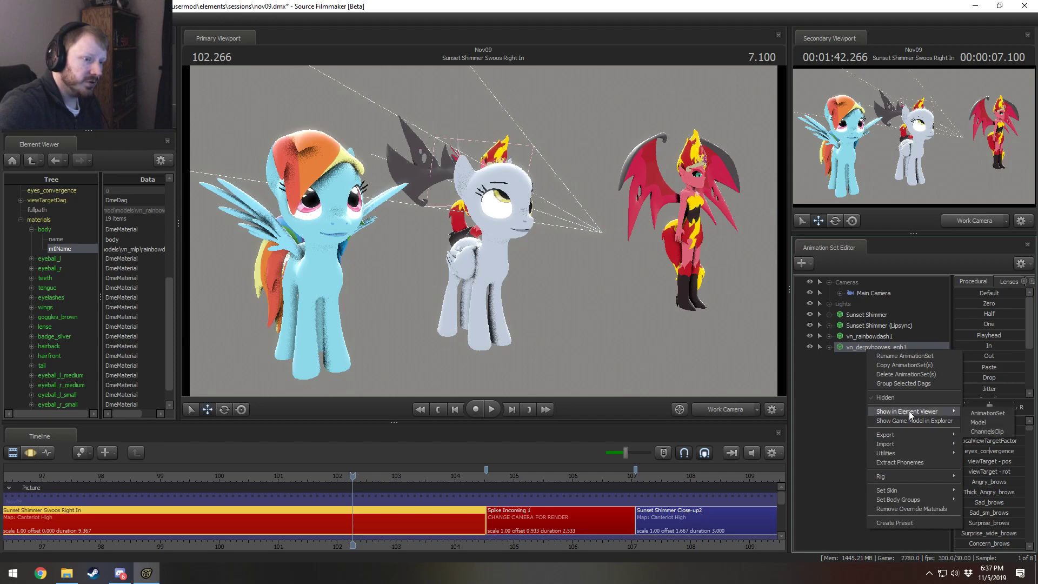
{"action": "left_click", "coordinate": [987, 423]}
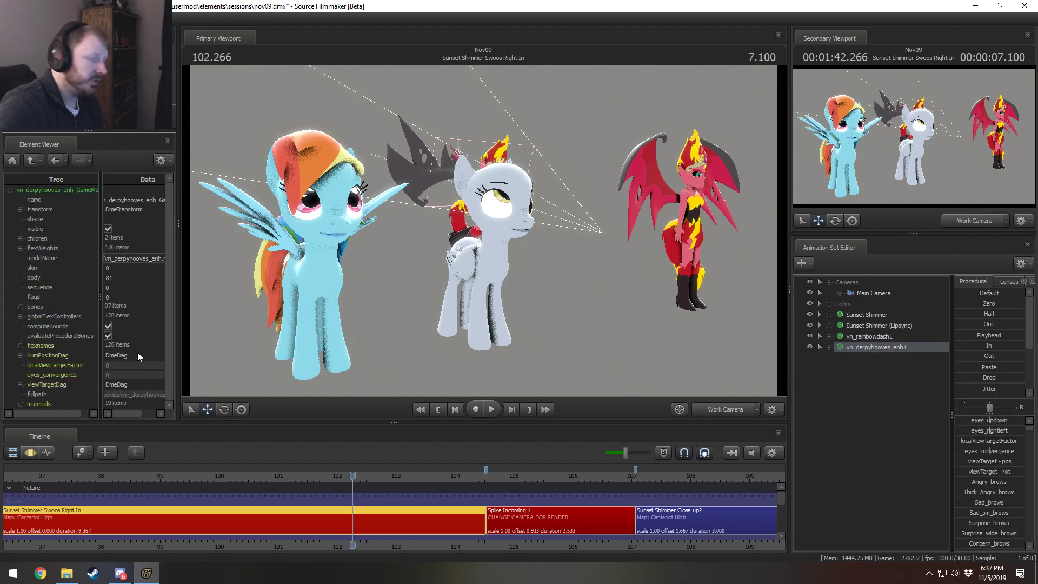
Step: Add a string attribute named $basetexture to Derpy's body material, and return the playhead to 102.300 in the Sunset Shimmer Swoos Right In shot
{"action": "left_click", "coordinate": [21, 404]}
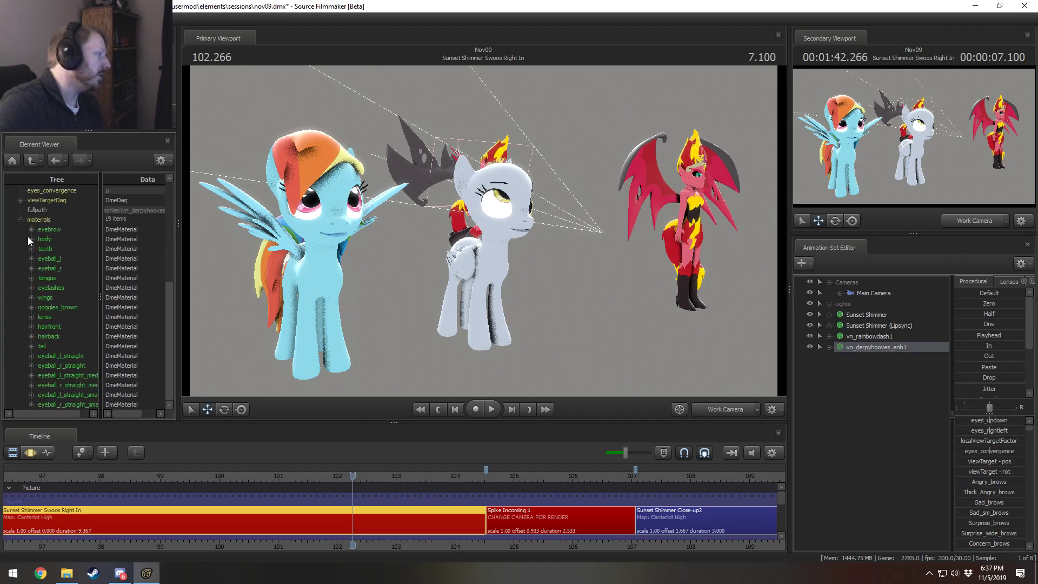
{"action": "left_click", "coordinate": [31, 238]}
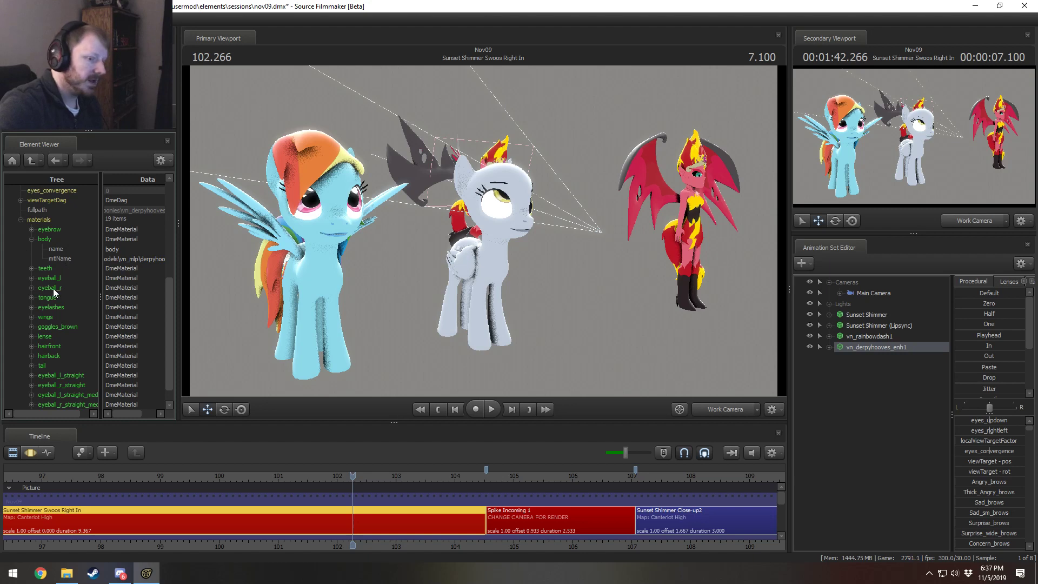
{"action": "right_click", "coordinate": [50, 237]}
{"action": "mouse_move", "coordinate": [77, 318]}
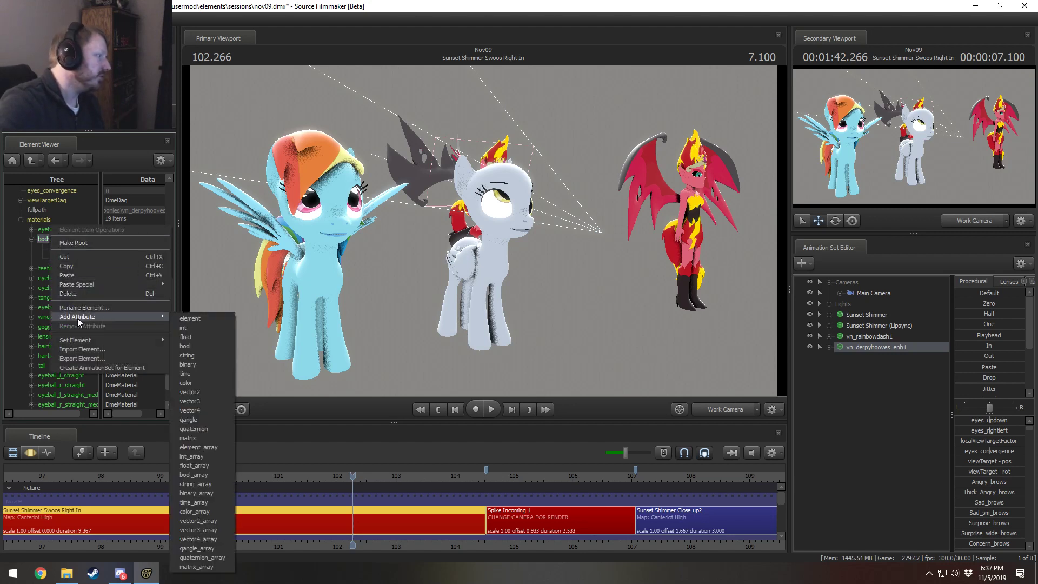
{"action": "left_click", "coordinate": [192, 356]}
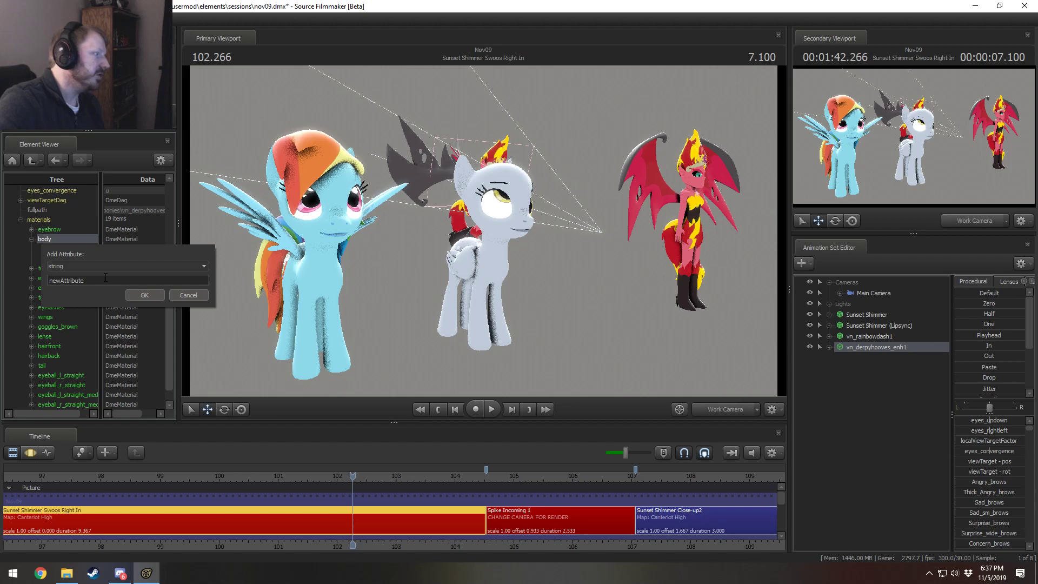
{"action": "left_click_drag", "start_coordinate": [91, 278], "coordinate": [3, 286]}
{"action": "left_click", "coordinate": [403, 252]}
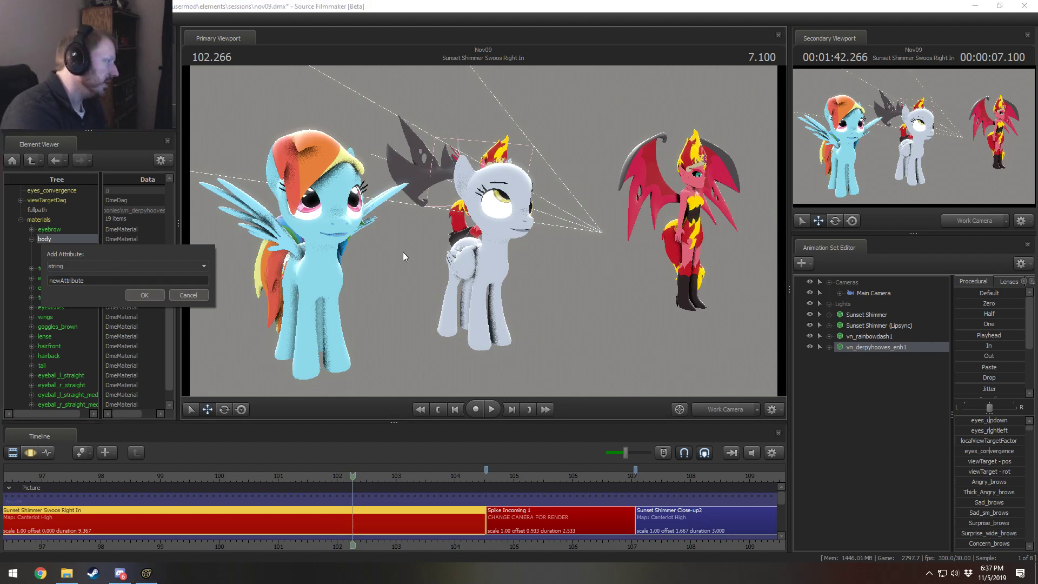
{"action": "type", "text": "$ute"}
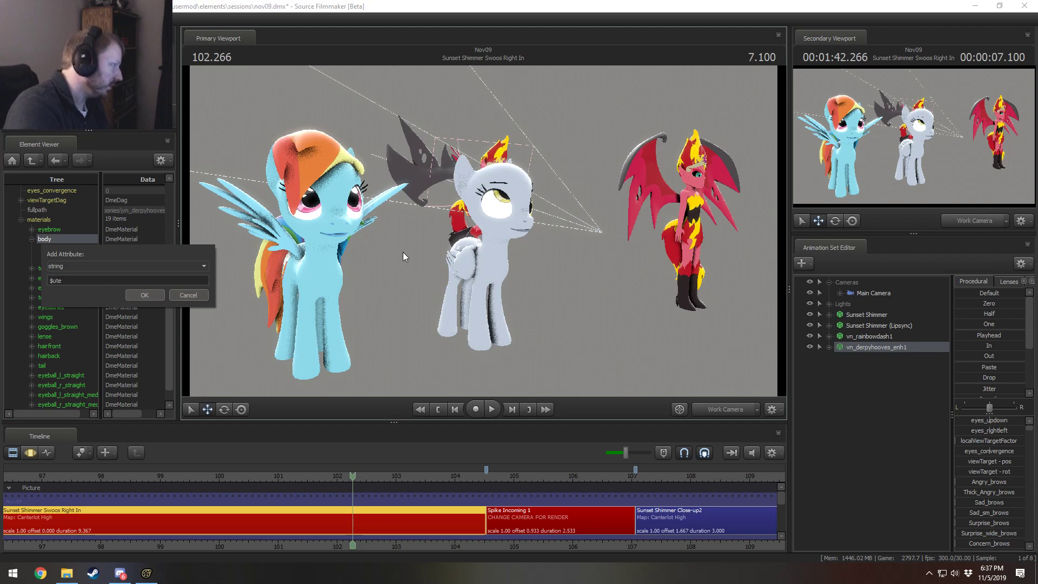
{"action": "key", "text": "BackSpace"}
{"action": "key", "text": "BackSpace"}
{"action": "key", "text": "BackSpace"}
{"action": "type", "text": "bast"}
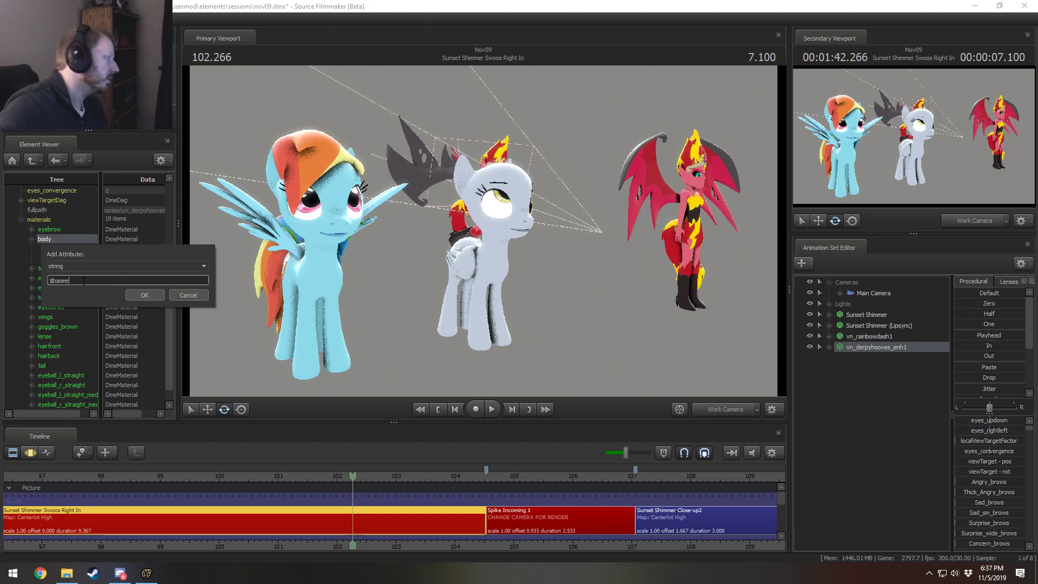
{"action": "type", "text": "texture"}
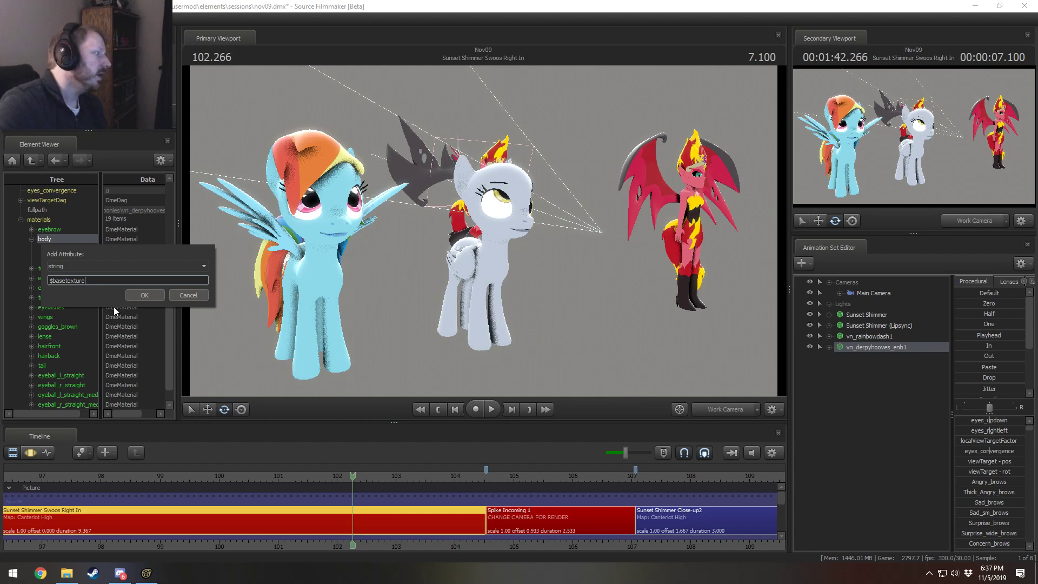
{"action": "left_click", "coordinate": [144, 295]}
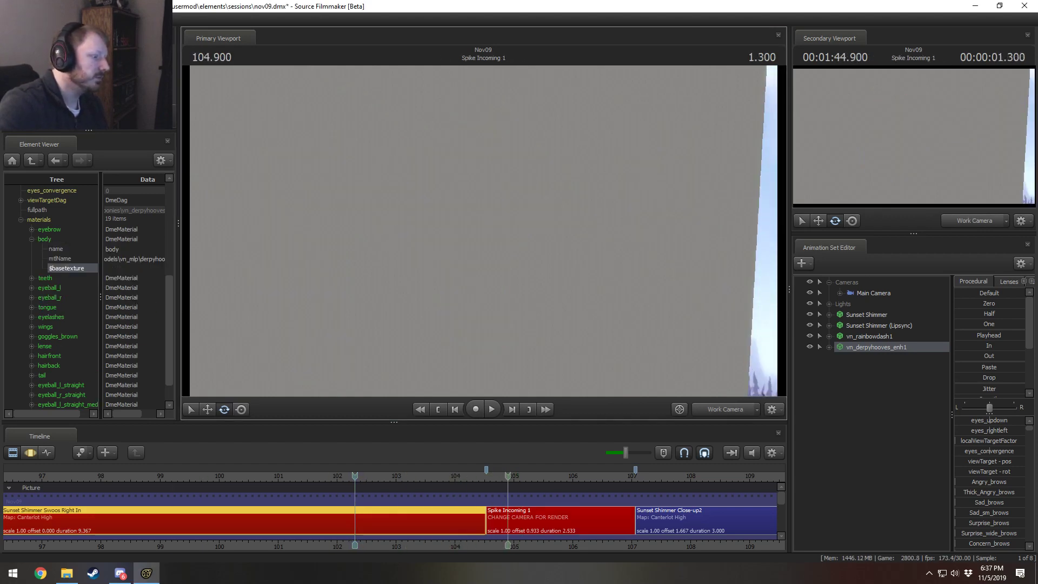
{"action": "left_click_drag", "start_coordinate": [390, 510], "coordinate": [357, 511]}
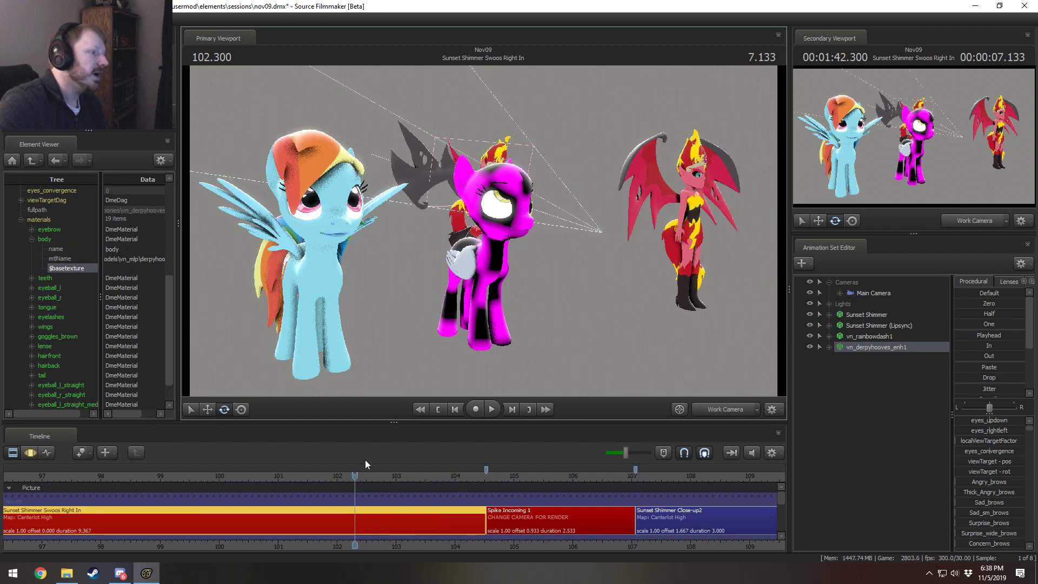
Step: Set the $basetexture of Derpy's body material to the copied path models\vn_mlp\rainbowdash\body
{"action": "left_click_drag", "start_coordinate": [562, 249], "coordinate": [578, 262], "text": "alt"}
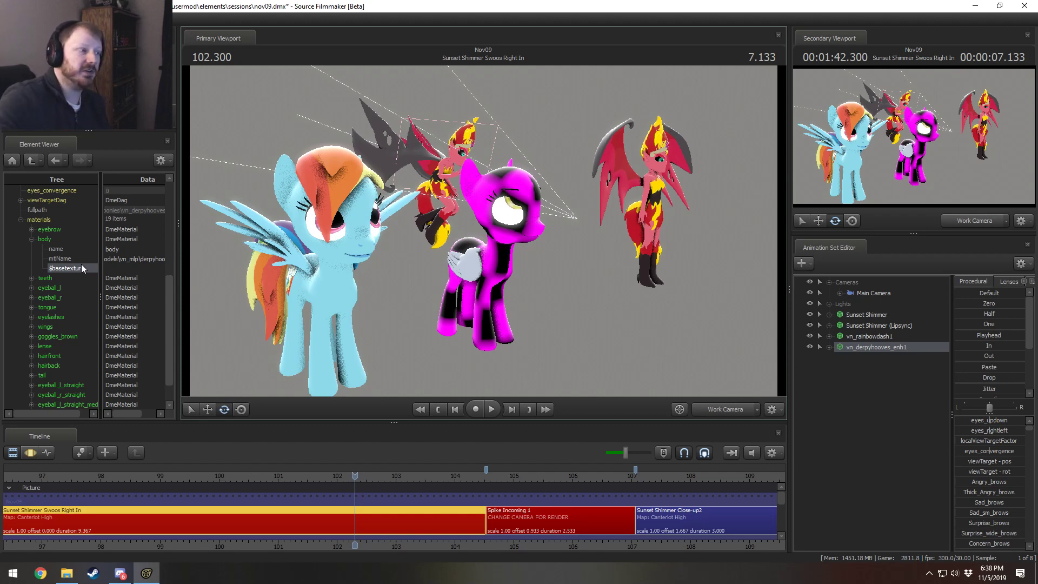
{"action": "left_click_drag", "start_coordinate": [538, 205], "coordinate": [540, 273]}
{"action": "right_click_drag", "start_coordinate": [541, 273], "coordinate": [452, 209]}
{"action": "left_click_drag", "start_coordinate": [487, 220], "coordinate": [529, 198]}
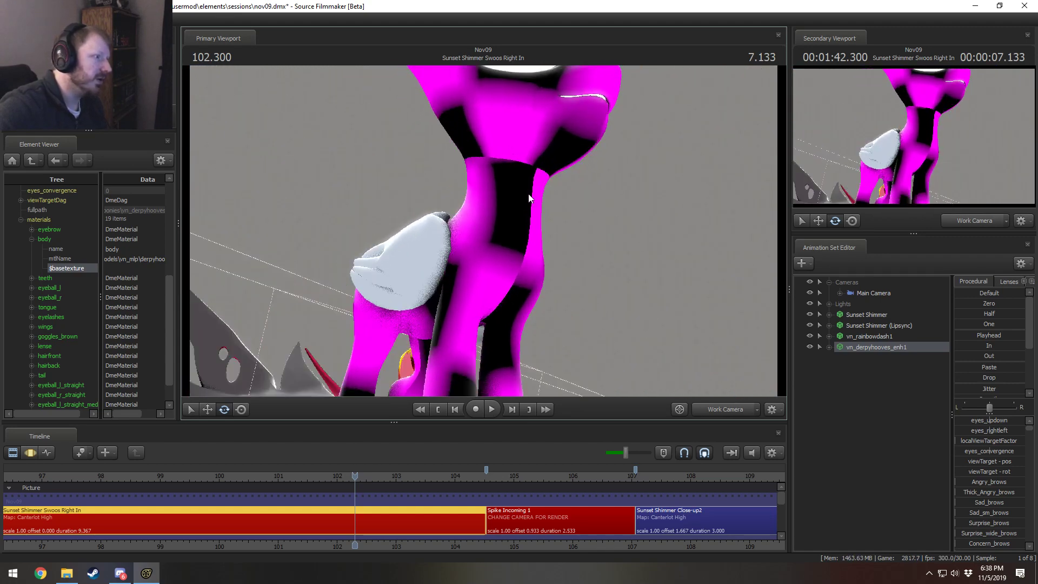
{"action": "left_click_drag", "start_coordinate": [463, 167], "coordinate": [192, 244]}
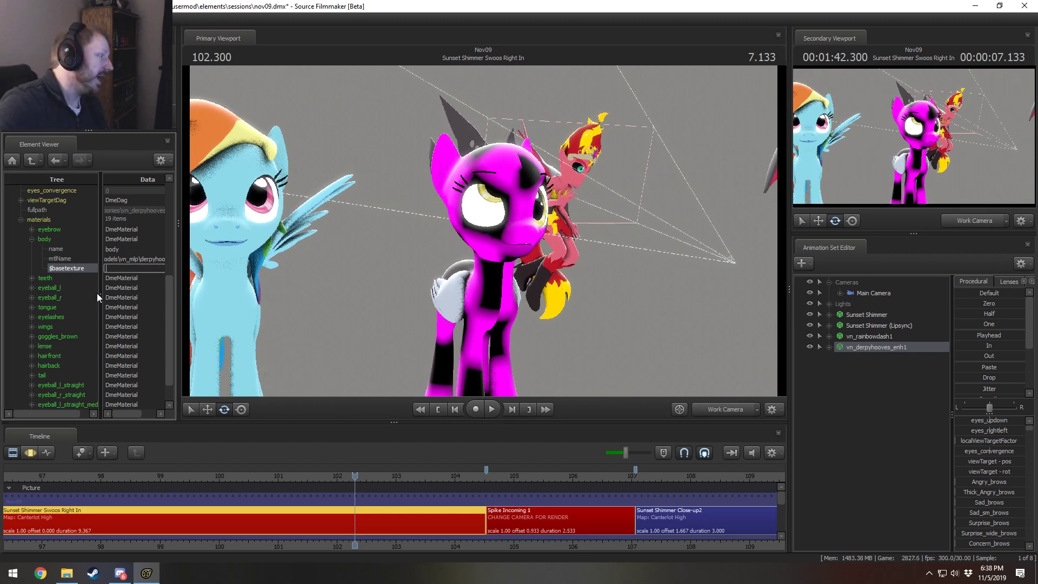
{"action": "left_click_drag", "start_coordinate": [100, 294], "coordinate": [60, 297]}
{"action": "left_click", "coordinate": [80, 268]}
{"action": "key", "text": "ctrl+v"}
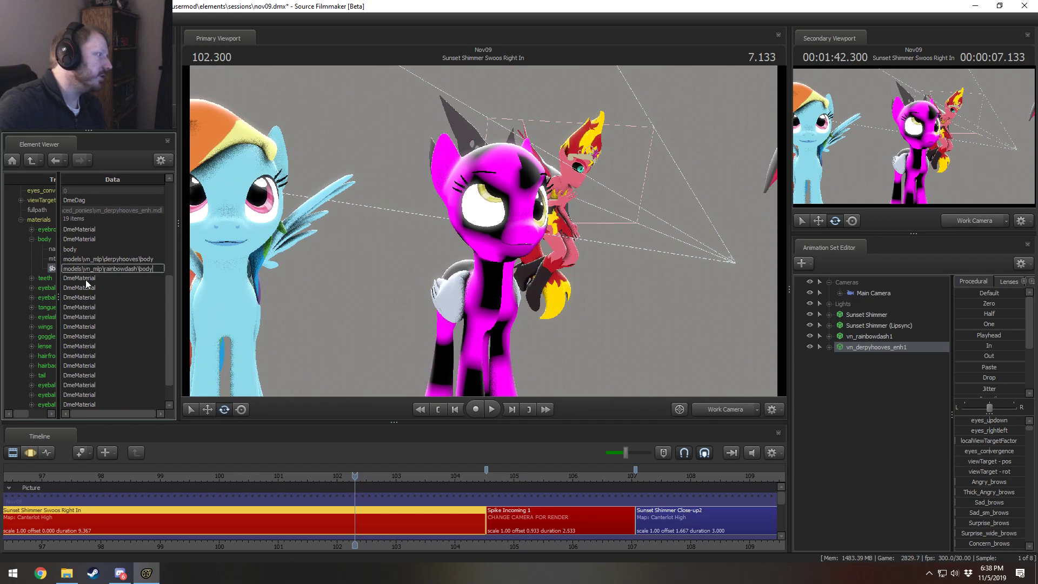
{"action": "left_click", "coordinate": [121, 259]}
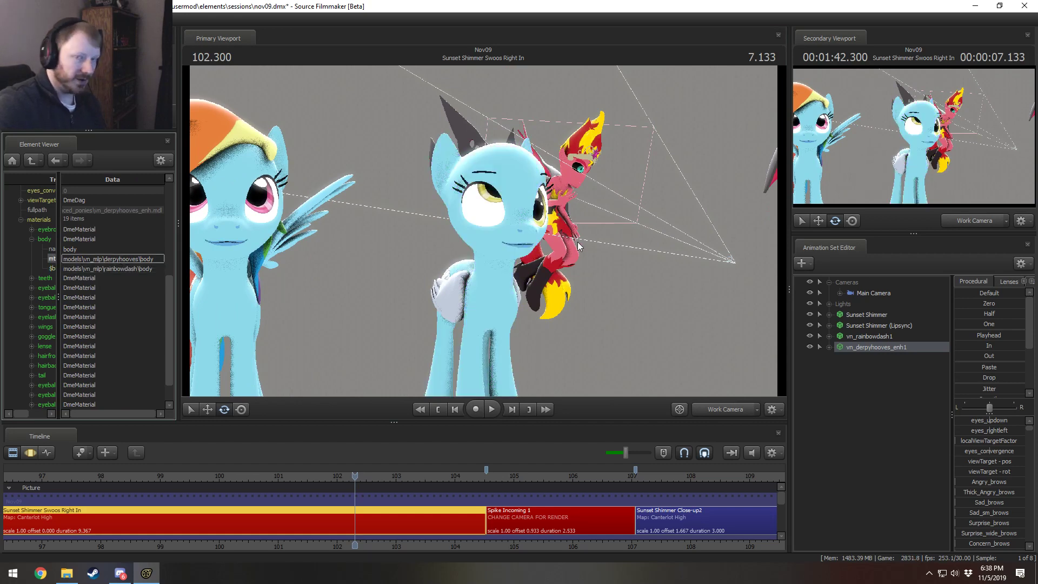
Step: Compare the two ponies' bodies, and examine the folder names in the mtlName and $basetexture paths of Derpy's body material
{"action": "middle_click_drag", "start_coordinate": [413, 233], "coordinate": [582, 238]}
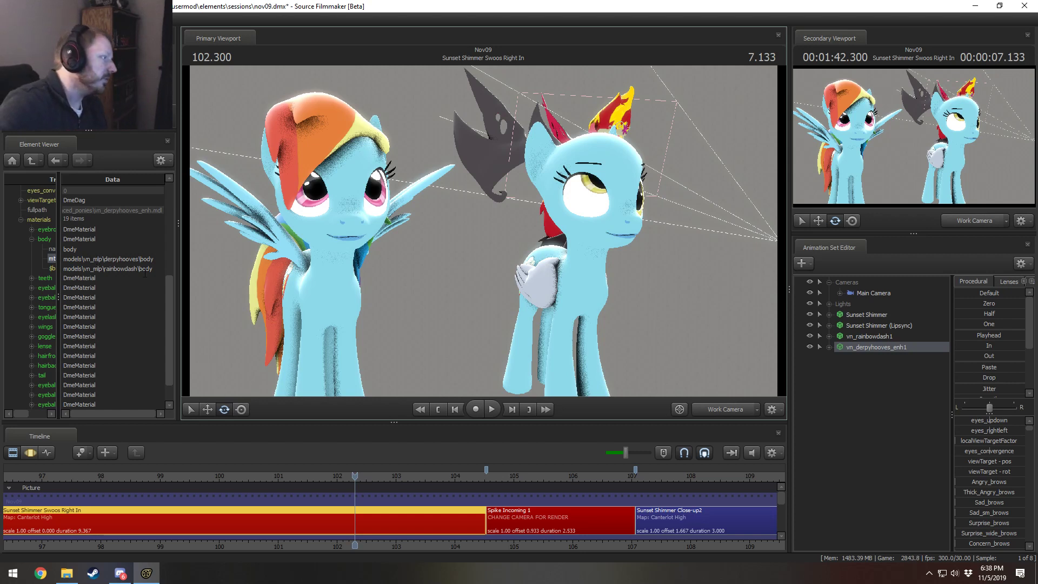
{"action": "left_click", "coordinate": [71, 259]}
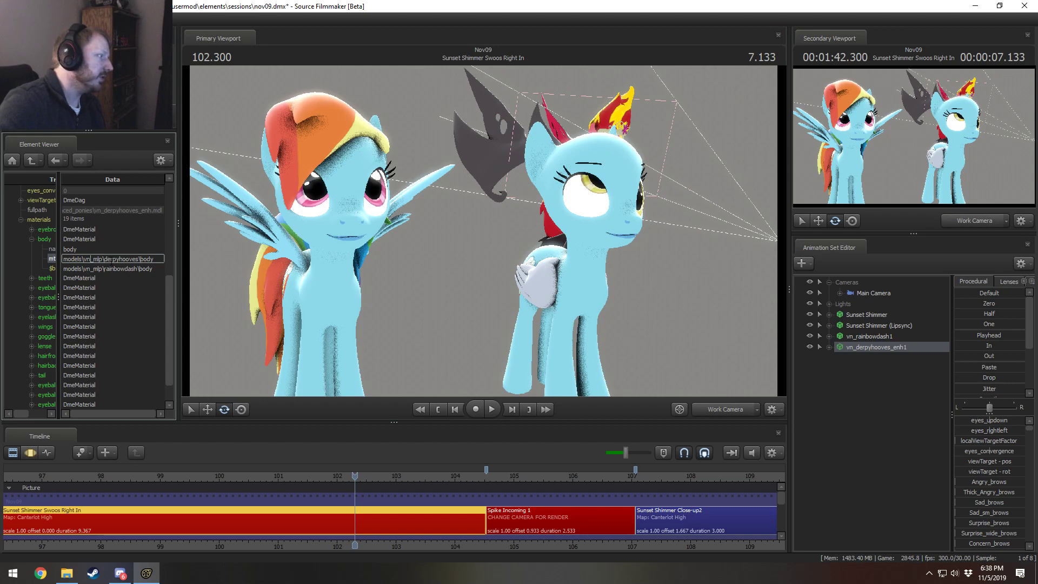
{"action": "left_click", "coordinate": [124, 269]}
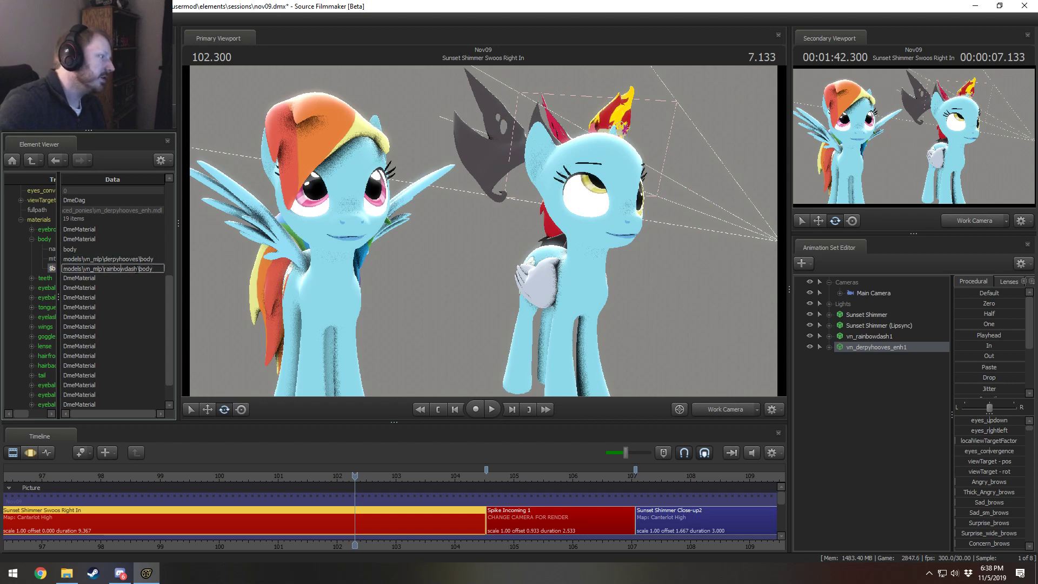
{"action": "left_click_drag", "start_coordinate": [139, 268], "coordinate": [105, 269]}
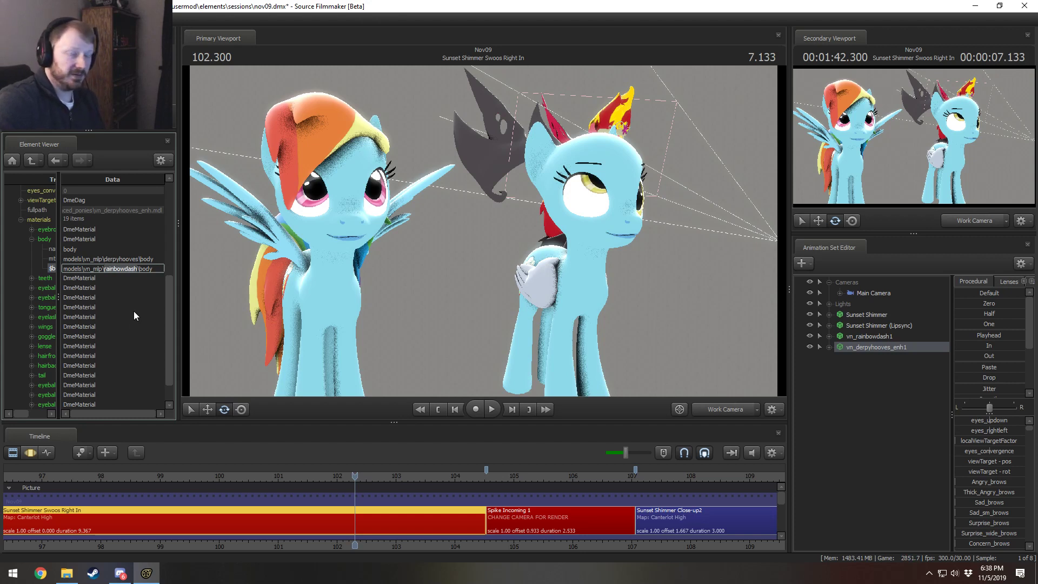
{"action": "left_click", "coordinate": [124, 259]}
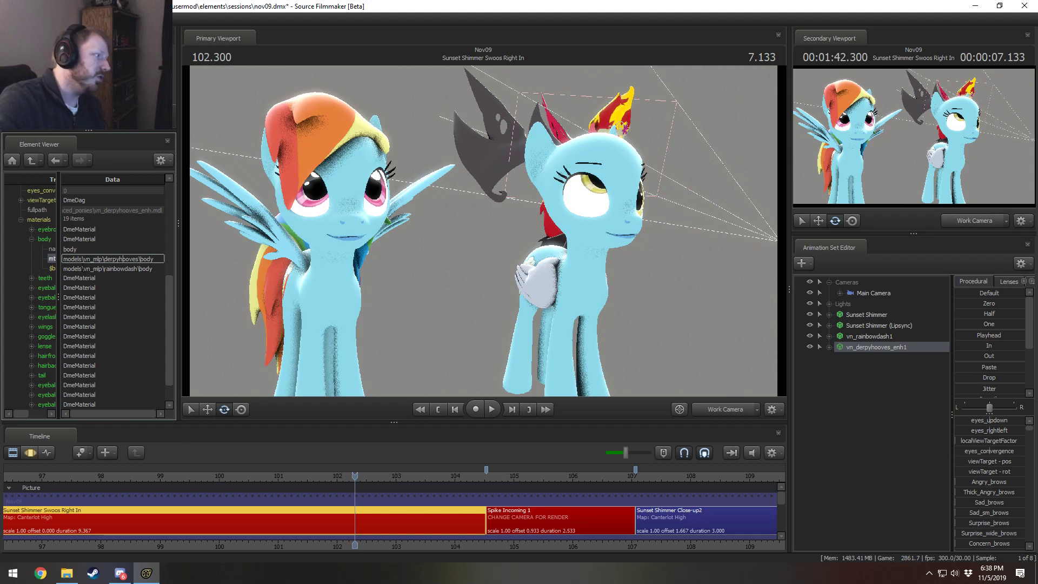
Step: Add a string attribute named $basetexture to Derpy's wings material
{"action": "double_click", "coordinate": [91, 265]}
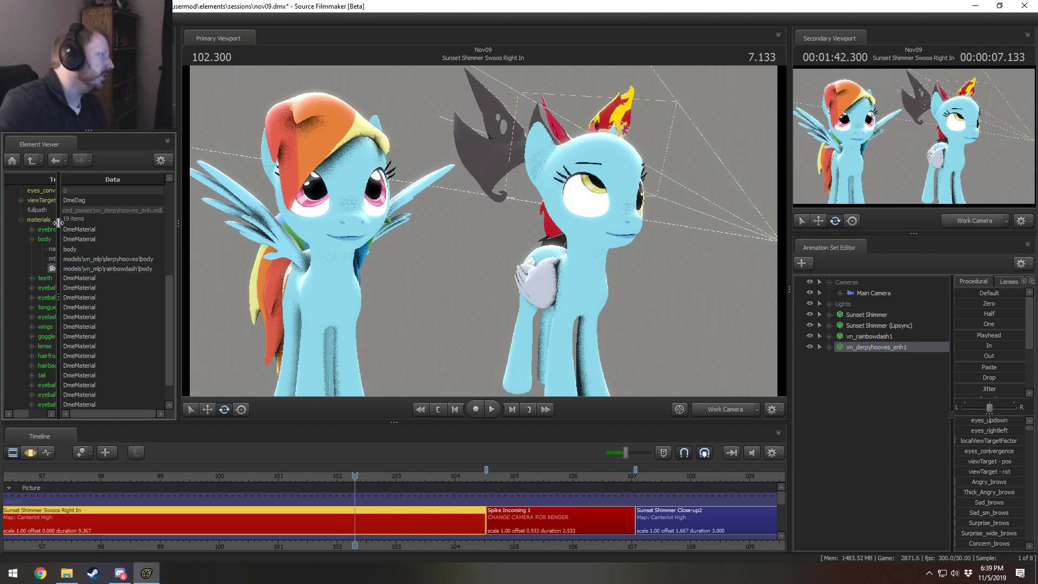
{"action": "left_click_drag", "start_coordinate": [60, 264], "coordinate": [82, 263]}
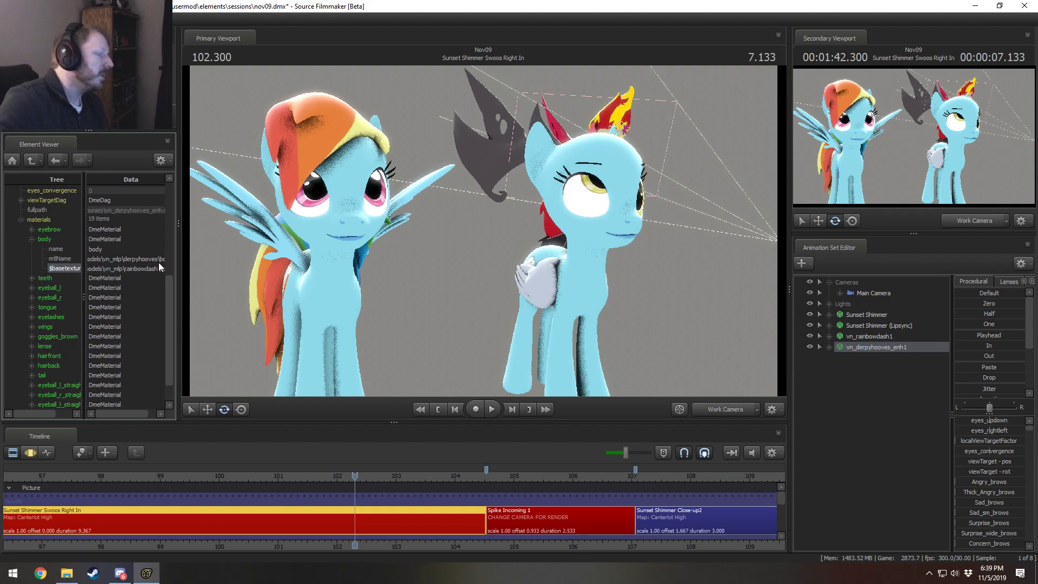
{"action": "left_click_drag", "start_coordinate": [513, 254], "coordinate": [523, 235]}
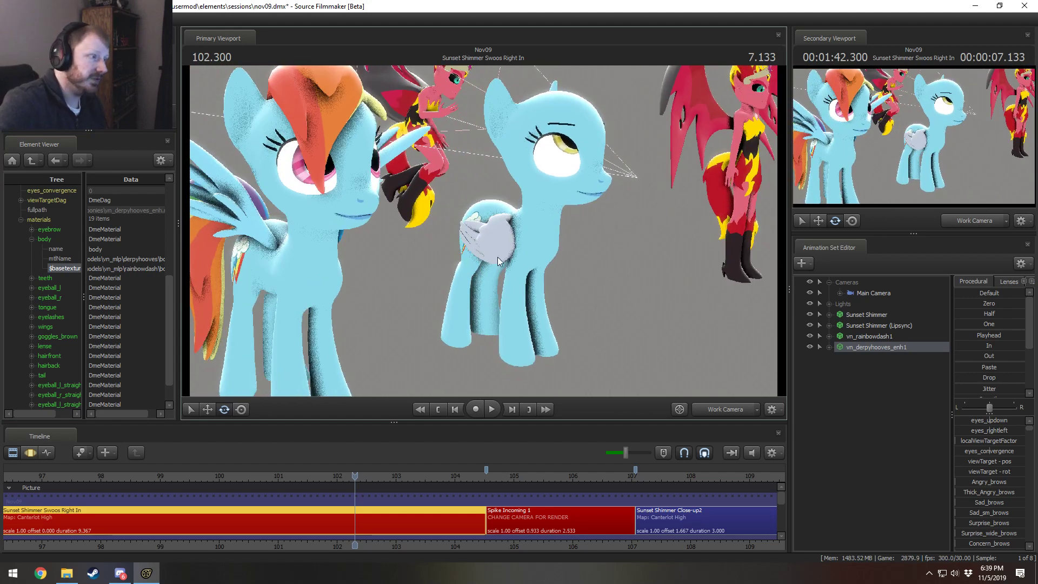
{"action": "left_click", "coordinate": [32, 326]}
{"action": "right_click", "coordinate": [51, 327]}
{"action": "mouse_move", "coordinate": [80, 404]}
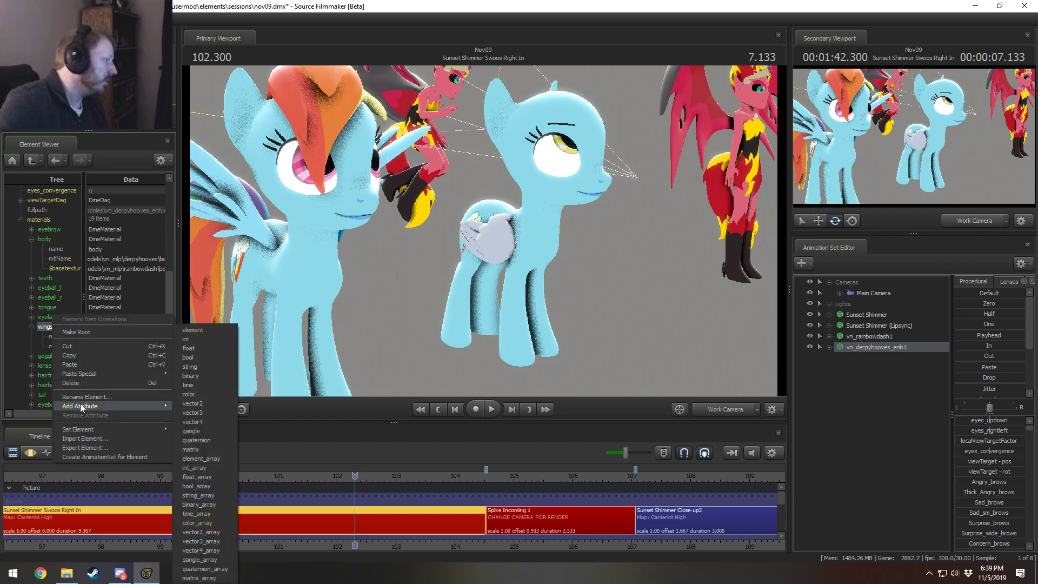
{"action": "left_click", "coordinate": [192, 367]}
{"action": "double_click", "coordinate": [103, 369]}
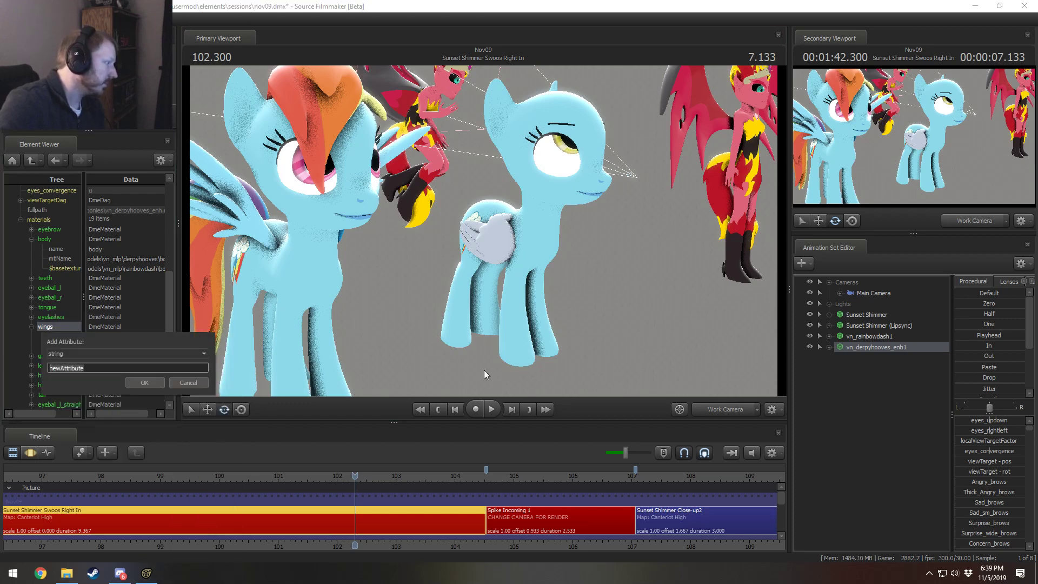
{"action": "type", "text": "$basetexture"}
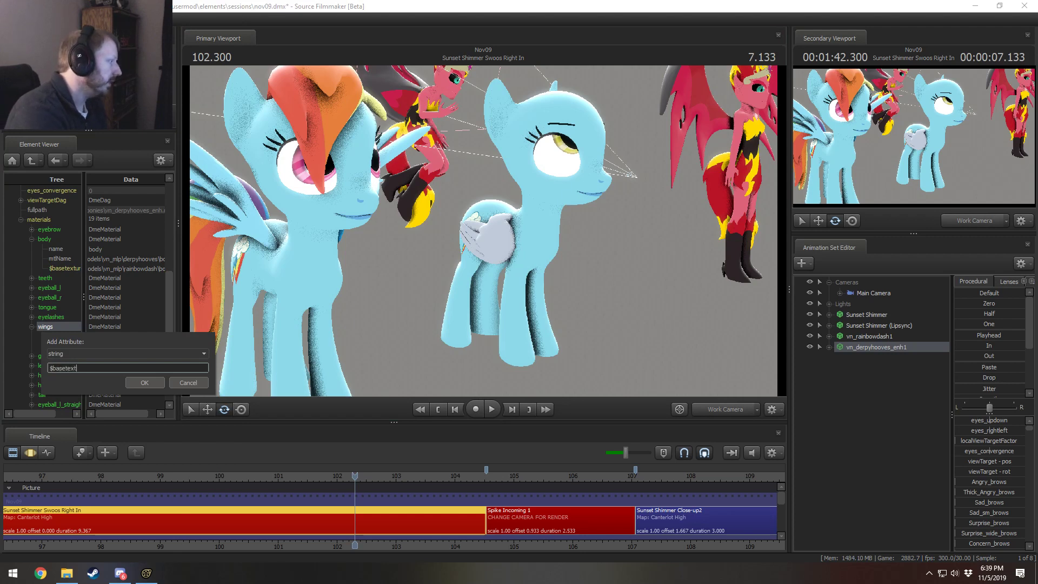
{"action": "key", "text": "Return"}
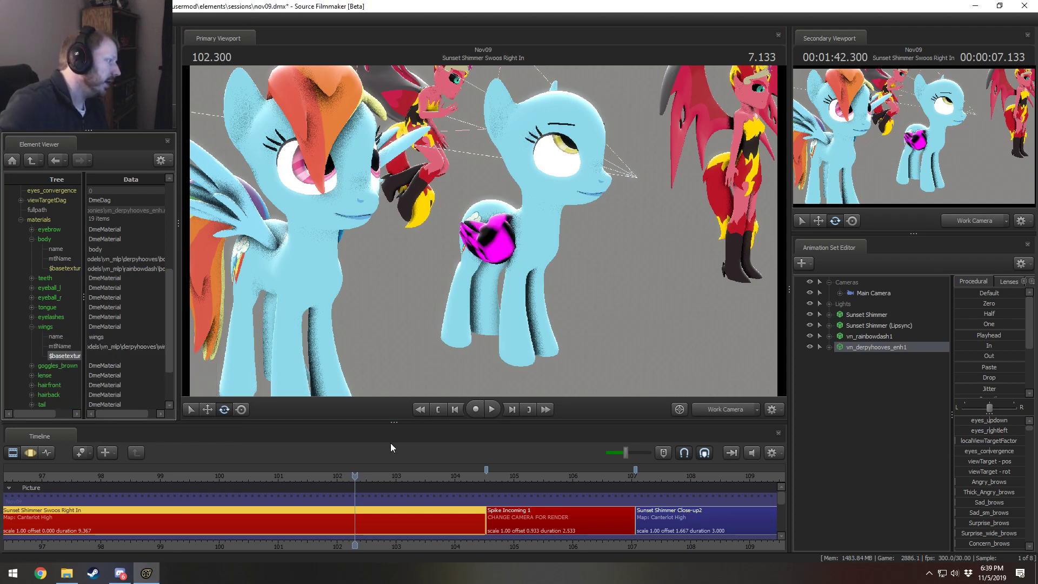
Step: Set the $basetexture of Derpy's wings material to models\vn_mlp\rainbowdash\wings, adapting the wings' mtlName path
{"action": "double_click", "coordinate": [120, 356]}
{"action": "key", "text": "ctrl+v"}
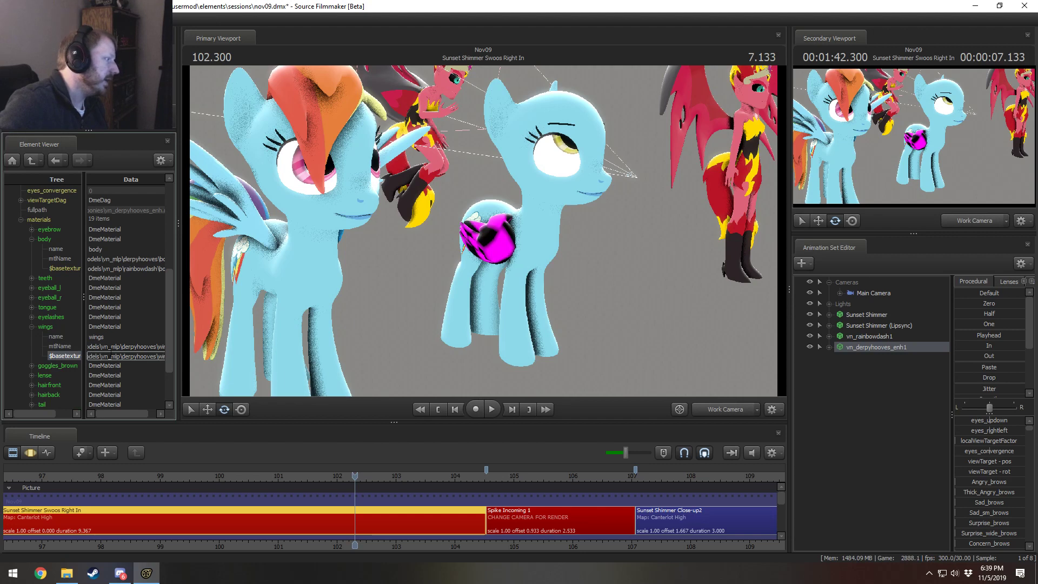
{"action": "left_click", "coordinate": [109, 347]}
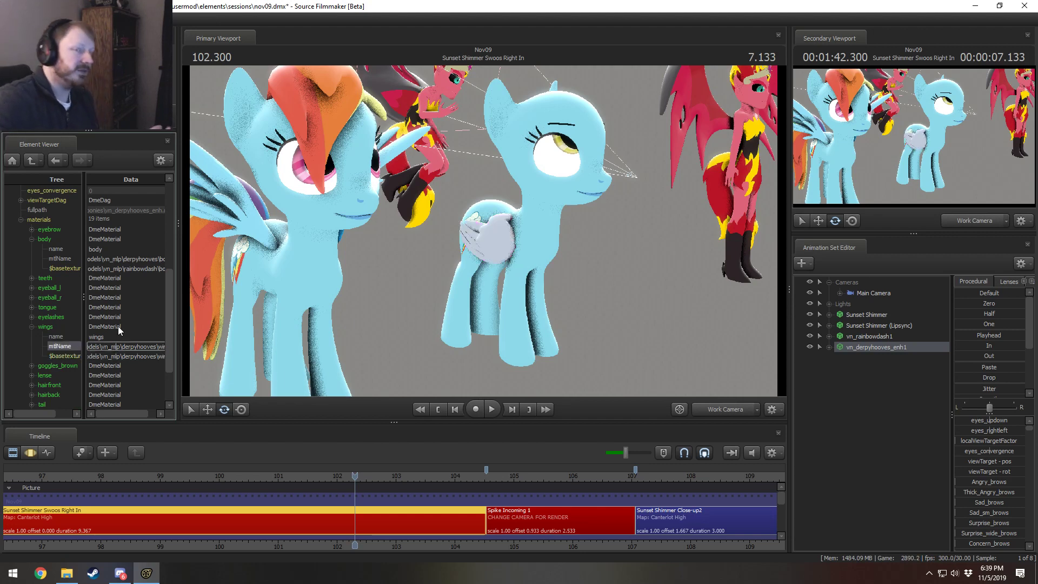
{"action": "left_click_drag", "start_coordinate": [122, 356], "coordinate": [154, 356]}
{"action": "type", "text": "rainbow"}
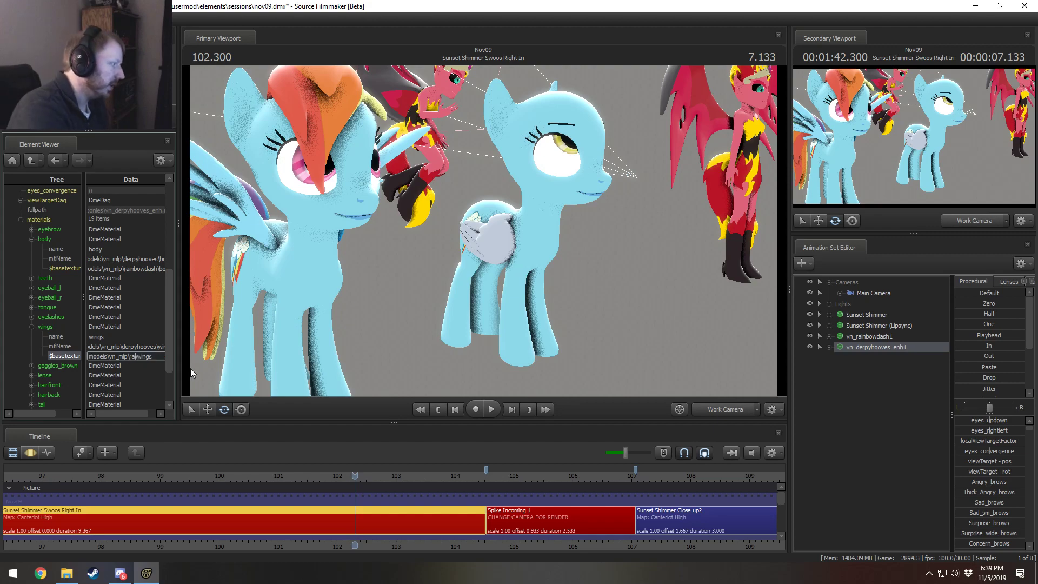
{"action": "type", "text": "dash\\"}
{"action": "key", "text": "Return"}
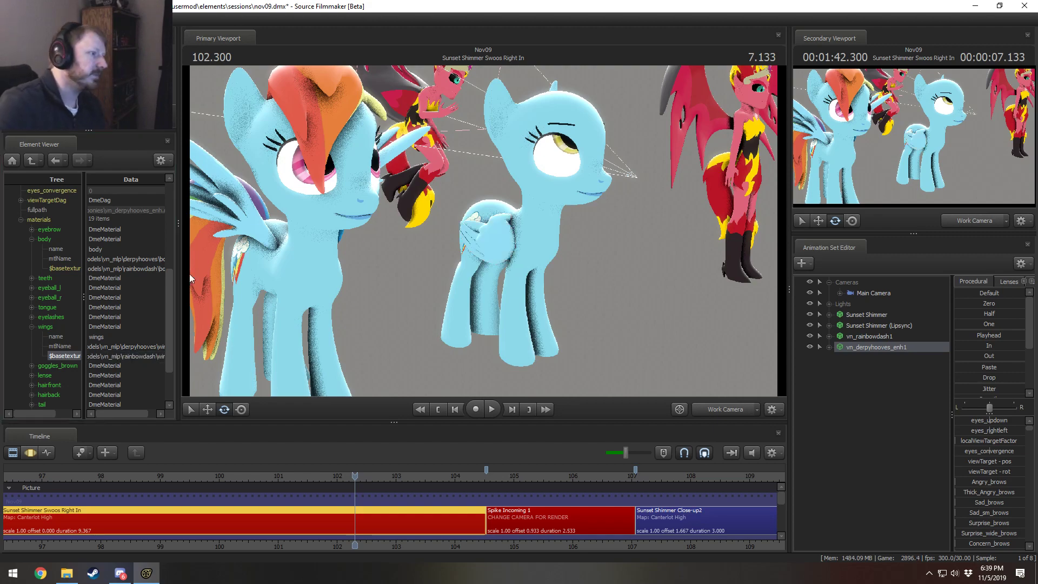
Step: Expand Derpy's two eyeball materials and add a string attribute named $iris to eyeball_l
{"action": "key", "text": "d"}
{"action": "left_click_drag", "start_coordinate": [640, 158], "coordinate": [539, 247]}
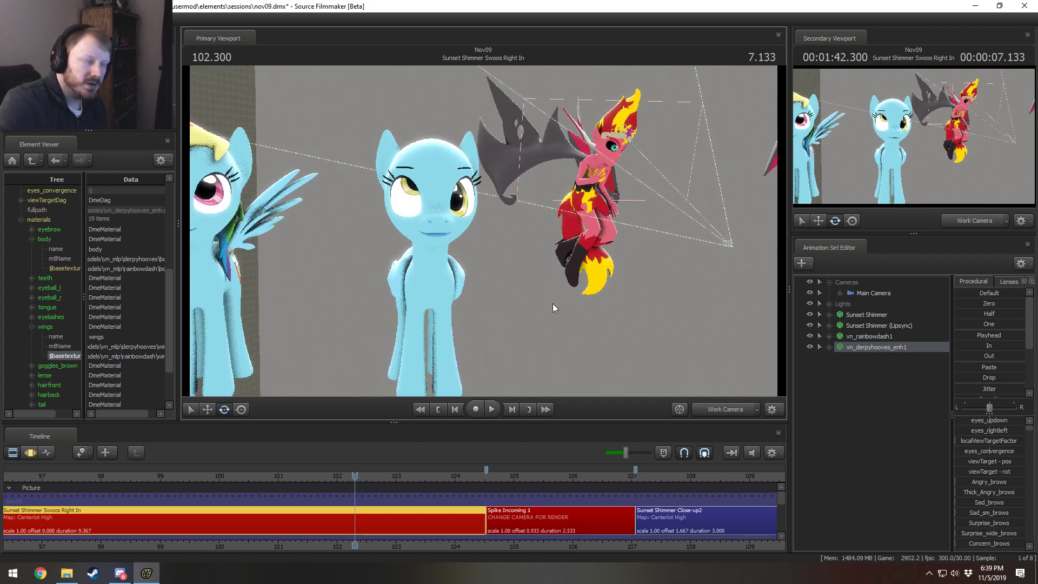
{"action": "left_click_drag", "start_coordinate": [523, 252], "coordinate": [473, 216]}
{"action": "key", "text": "w"}
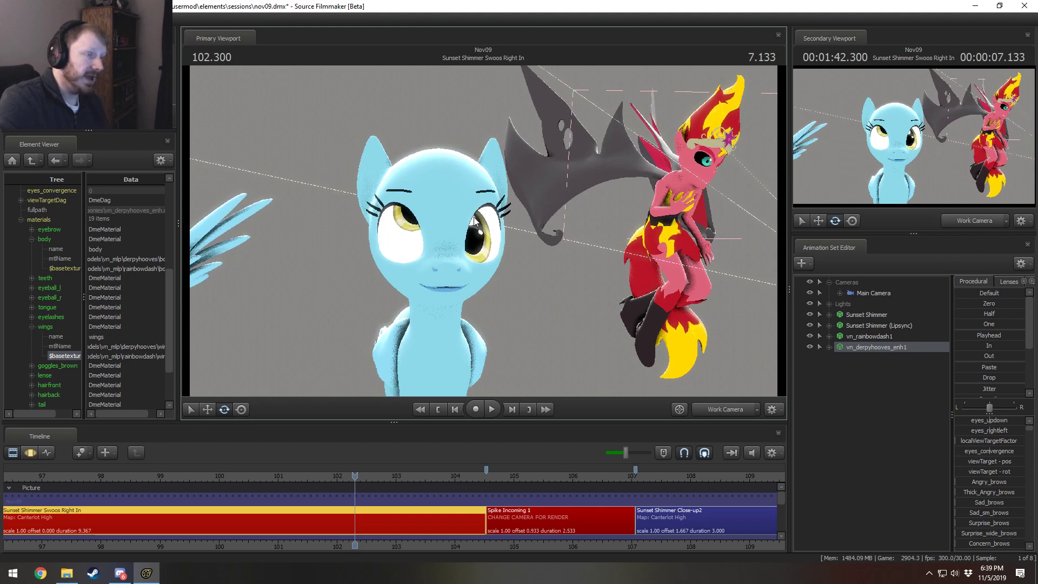
{"action": "left_click", "coordinate": [32, 327]}
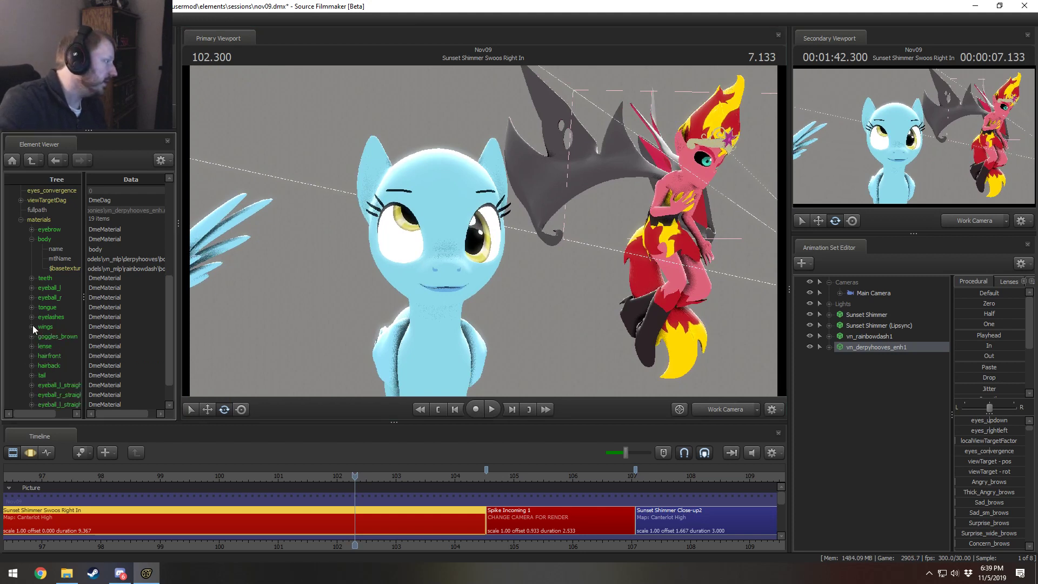
{"action": "left_click", "coordinate": [32, 297]}
{"action": "left_click", "coordinate": [32, 288]}
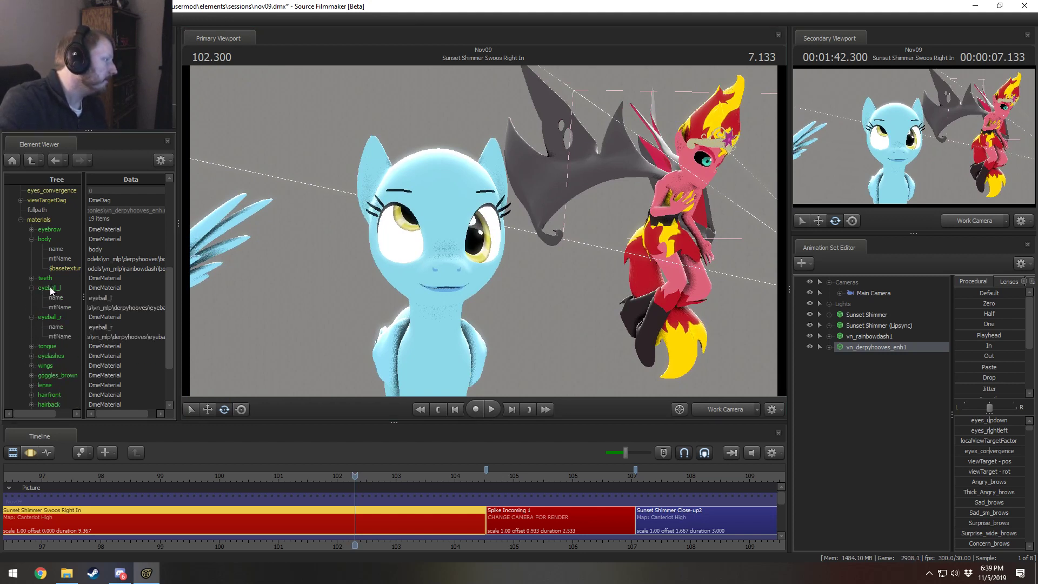
{"action": "right_click", "coordinate": [50, 290]}
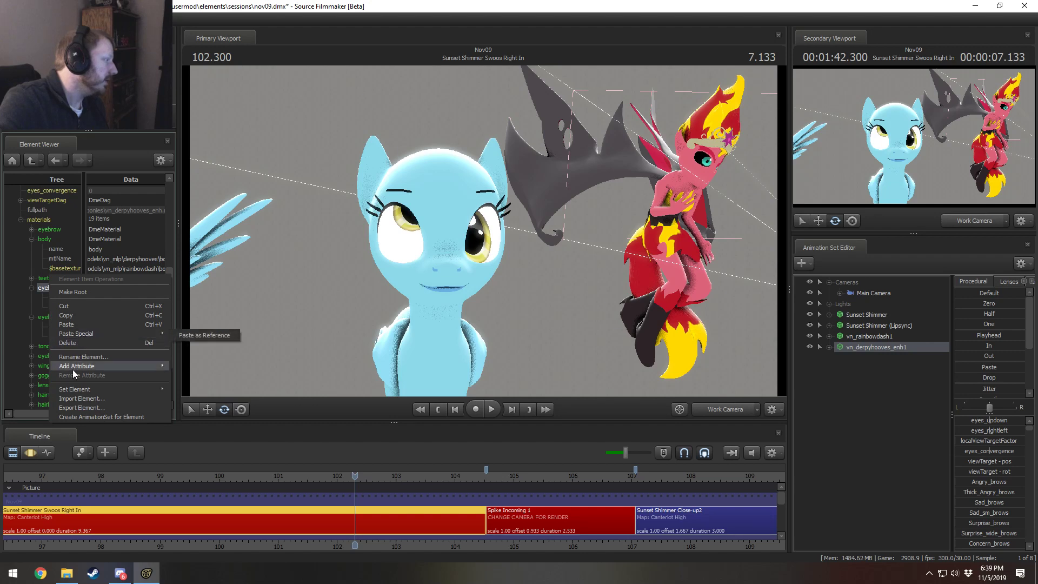
{"action": "mouse_move", "coordinate": [74, 373]}
{"action": "left_click", "coordinate": [186, 367]}
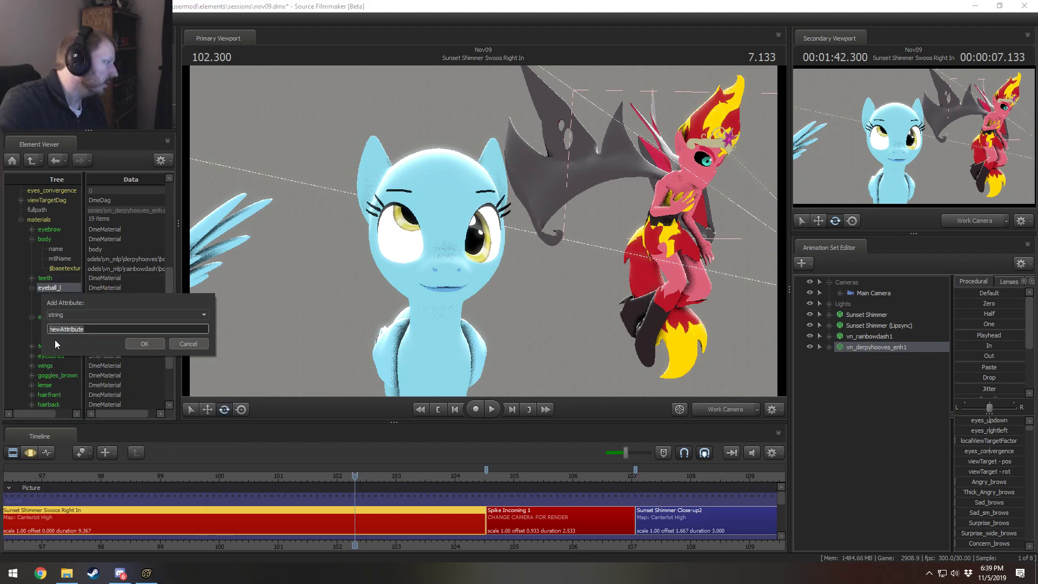
{"action": "type", "text": "$iris"}
{"action": "key", "text": "Return"}
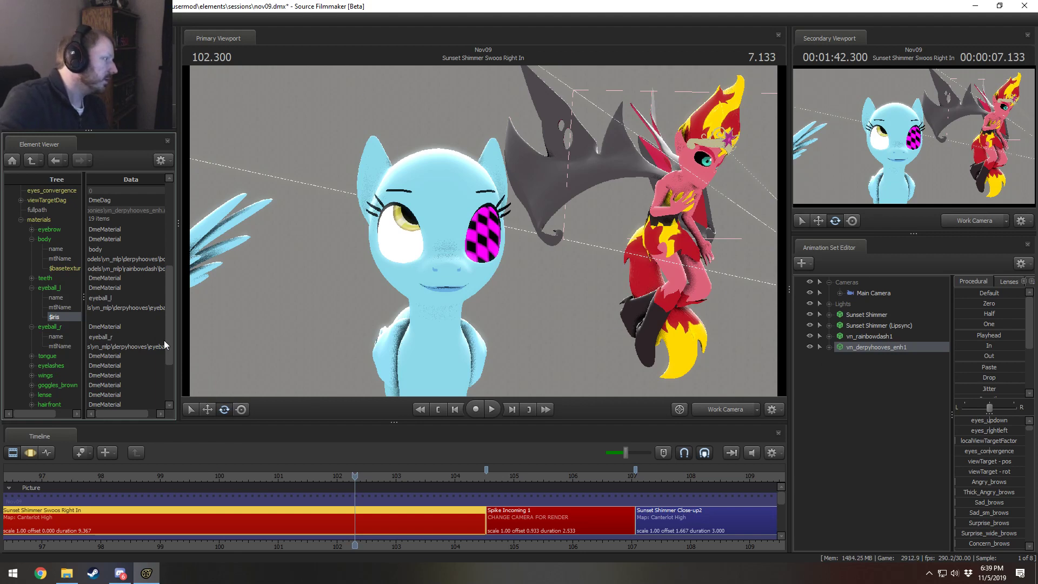
Step: Copy the mtlName path of eyeball_l into its $iris attribute and change the path's ending to pupil_l
{"action": "left_click_drag", "start_coordinate": [181, 337], "coordinate": [200, 338]}
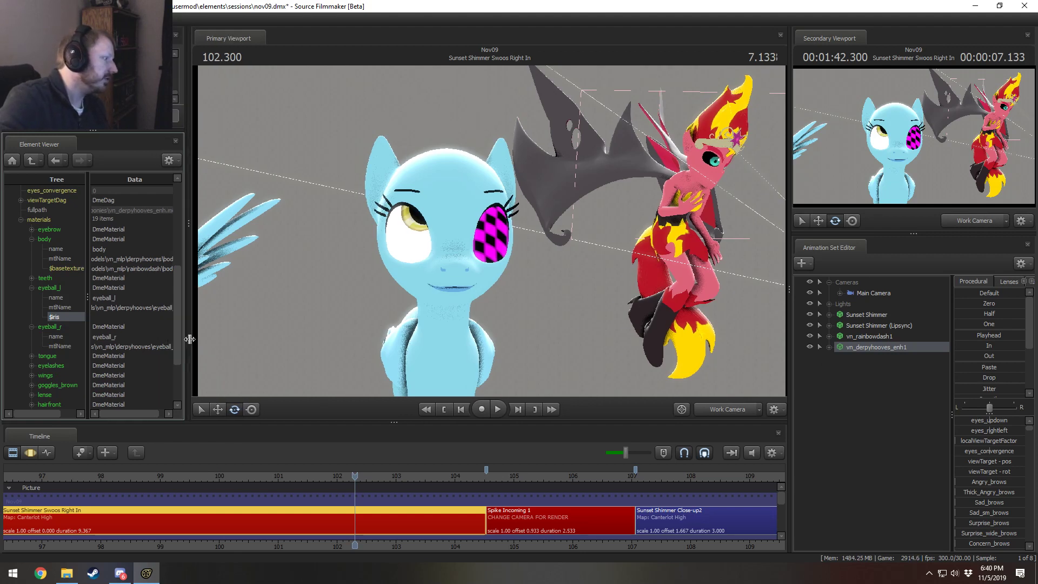
{"action": "double_click", "coordinate": [135, 307]}
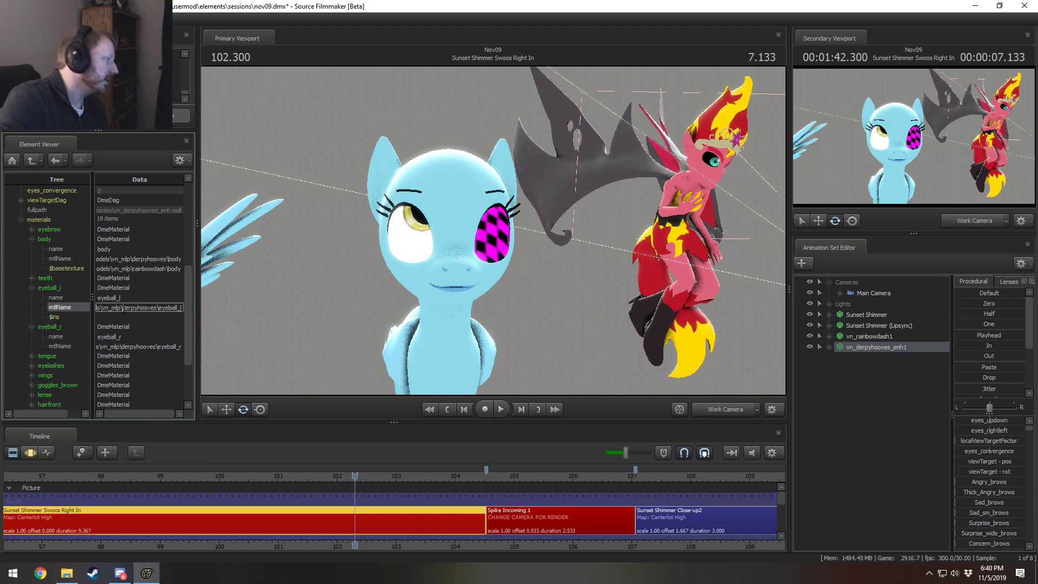
{"action": "key", "text": "ctrl+c"}
{"action": "left_click", "coordinate": [157, 317]}
{"action": "key", "text": "ctrl+v"}
{"action": "left_click_drag", "start_coordinate": [160, 318], "coordinate": [267, 331]}
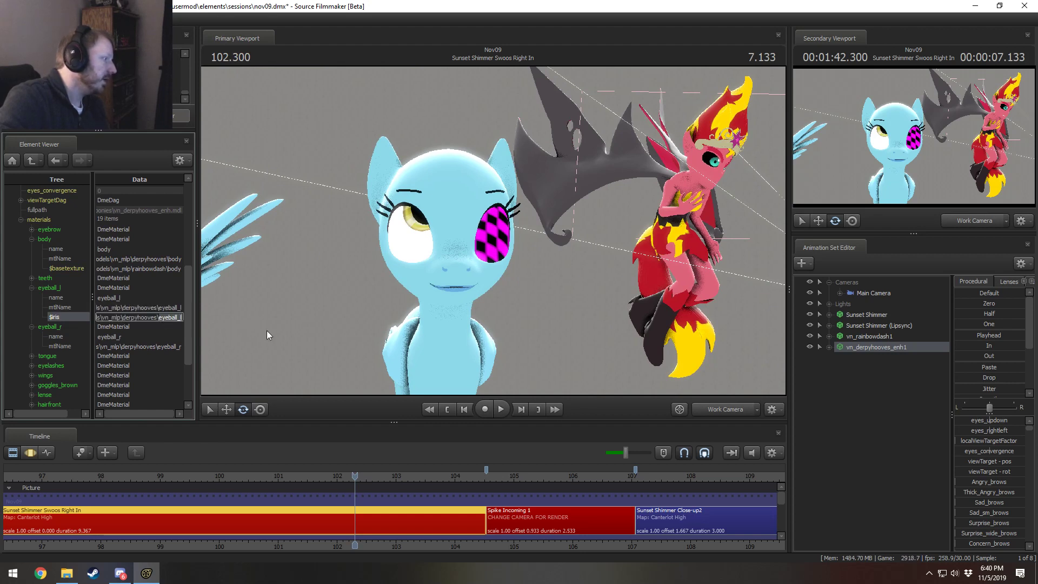
{"action": "type", "text": "pupil"}
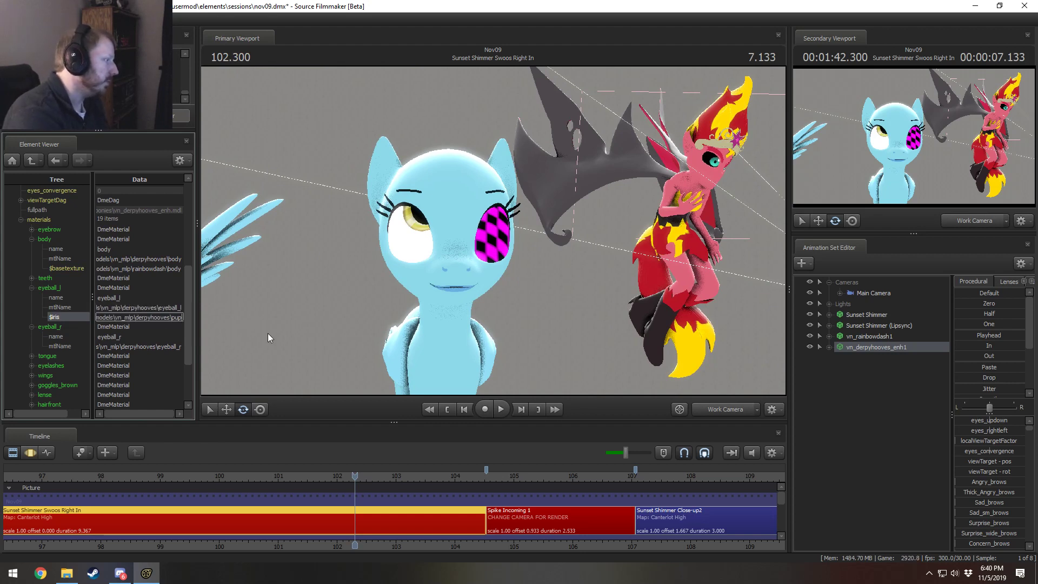
{"action": "key", "text": "Return"}
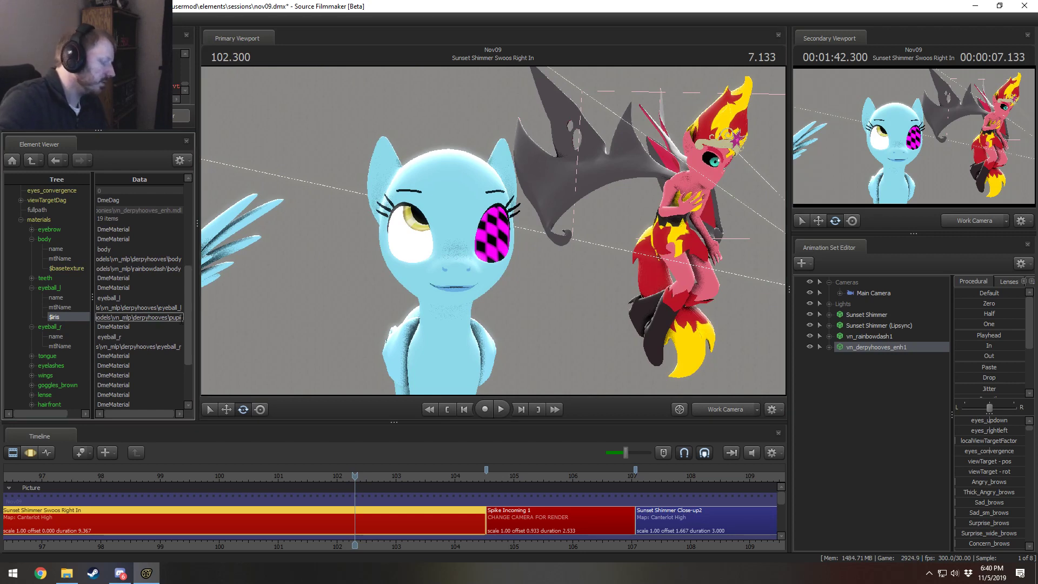
{"action": "type", "text": "_"}
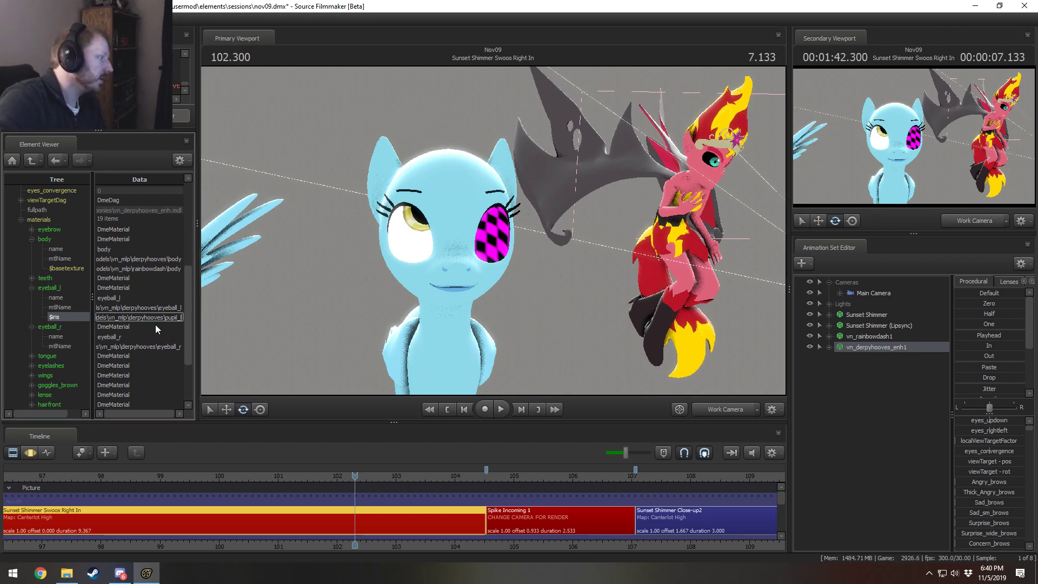
{"action": "type", "text": "l"}
{"action": "double_click", "coordinate": [156, 307]}
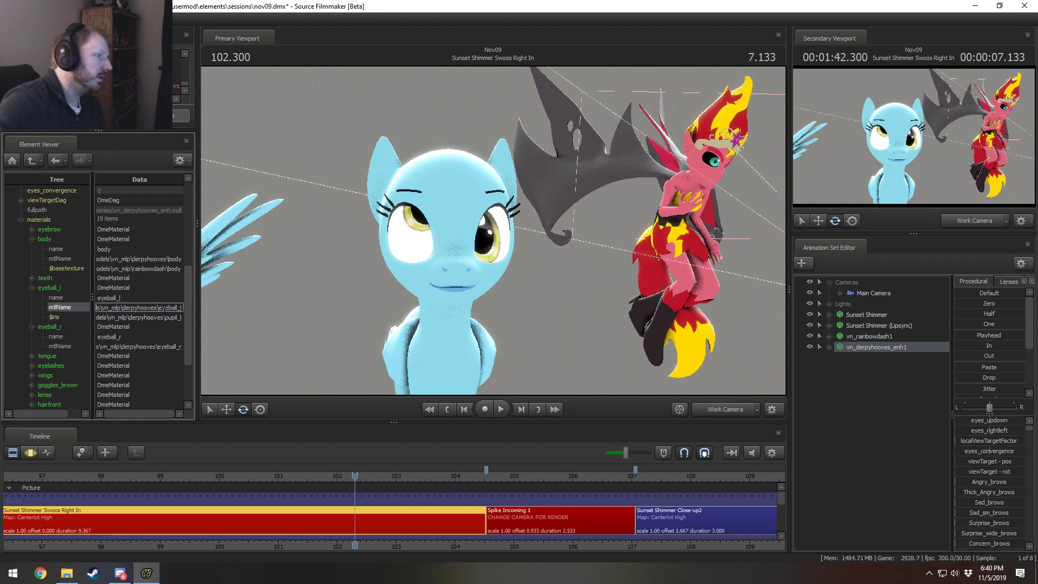
Step: Replace the derpyhooves folder with rainbowdash in the $iris path of eyeball_l
{"action": "left_click", "coordinate": [162, 317]}
{"action": "left_click_drag", "start_coordinate": [161, 318], "coordinate": [129, 318]}
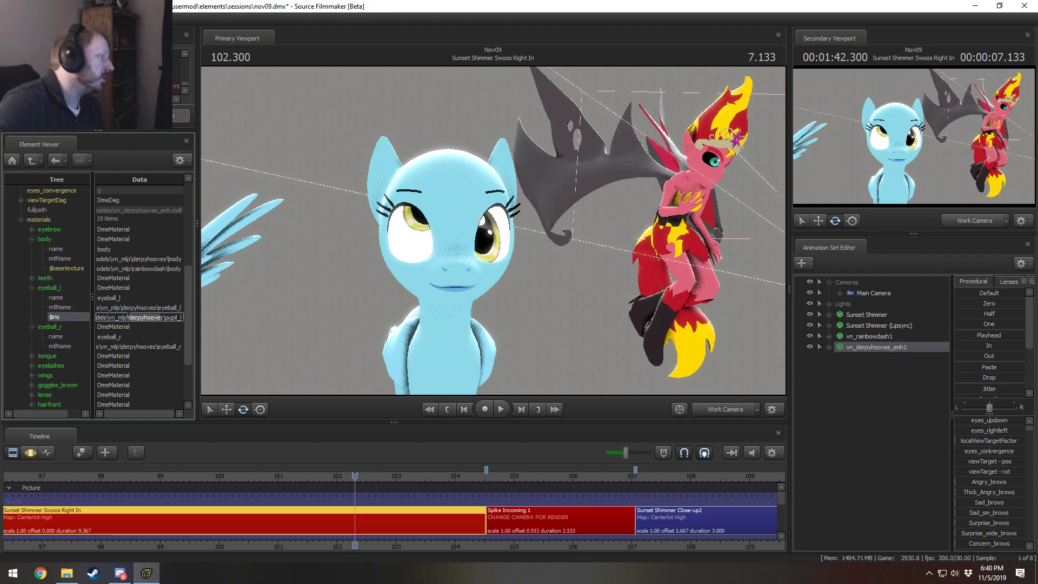
{"action": "type", "text": "rainbow"}
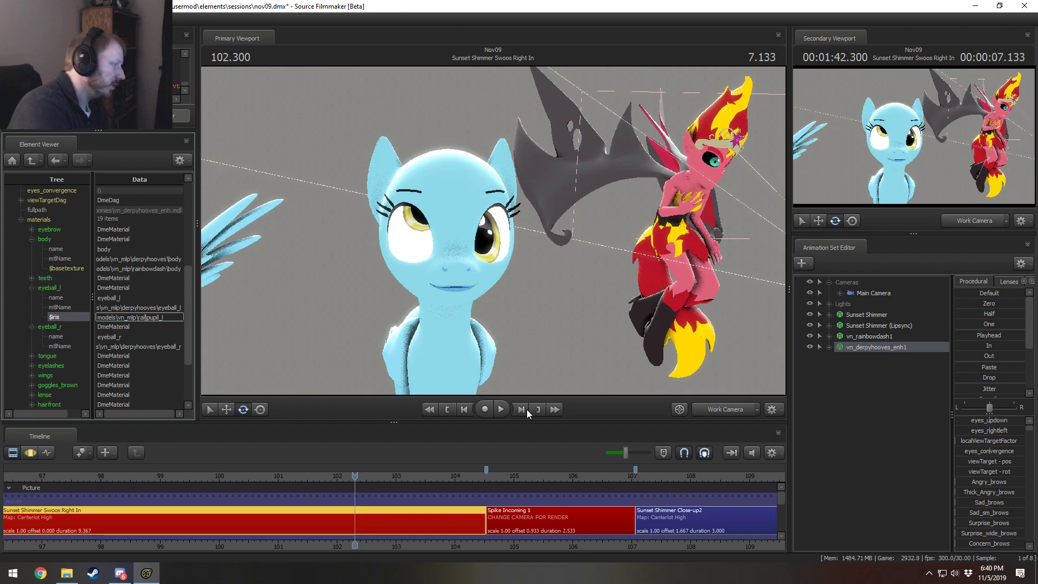
{"action": "type", "text": "dash"}
{"action": "key", "text": "Return"}
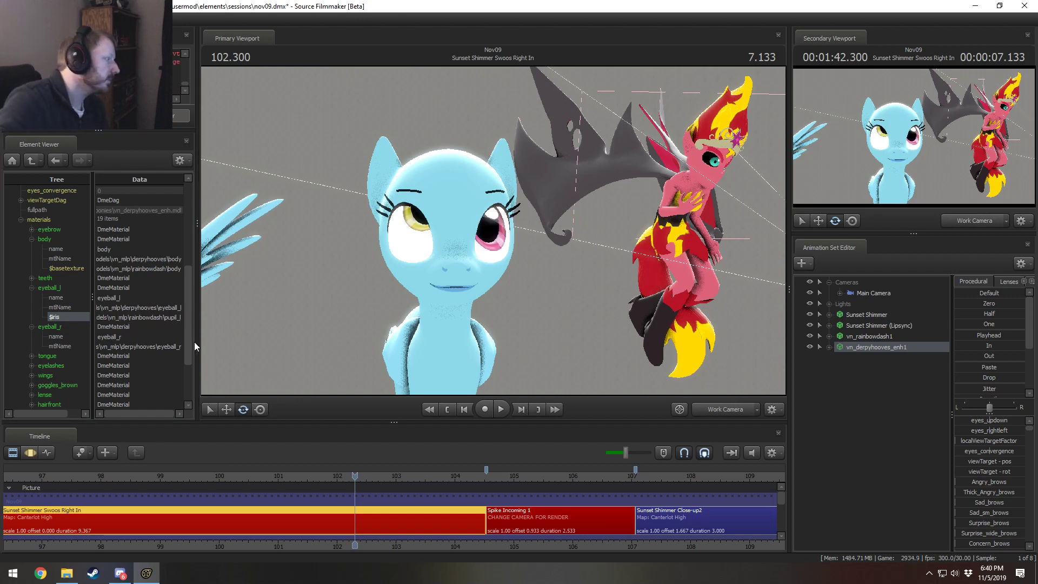
Step: Add a string attribute named $basetexture to Derpy's eyeball_r material
{"action": "right_click", "coordinate": [47, 326]}
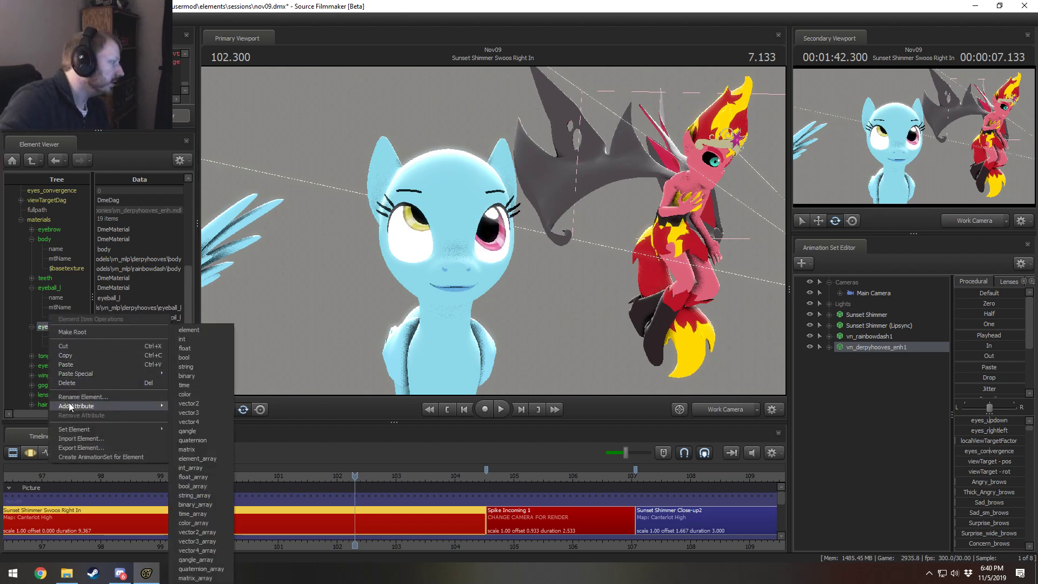
{"action": "left_click", "coordinate": [188, 348]}
{"action": "left_click", "coordinate": [89, 354]}
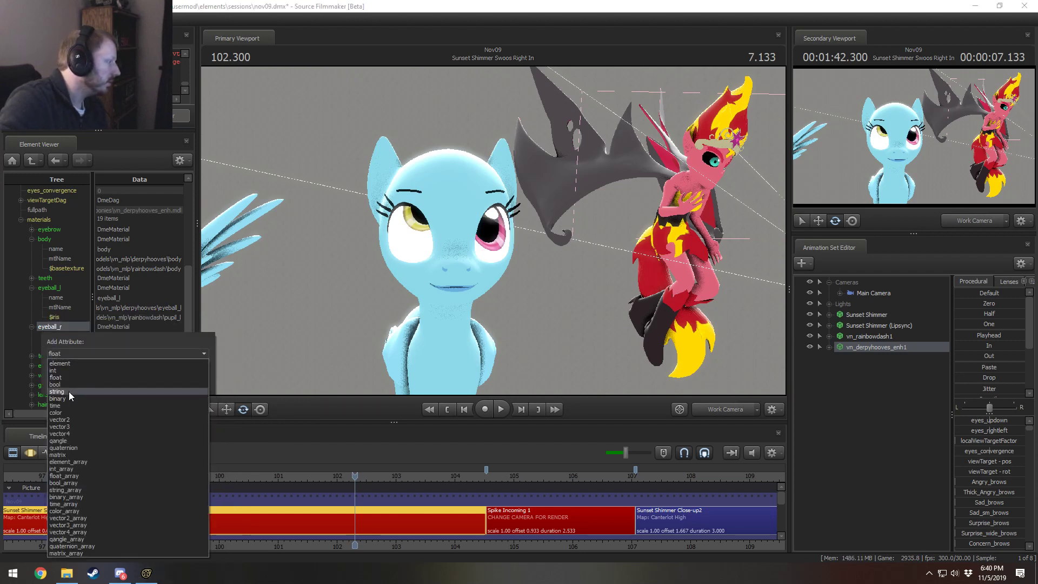
{"action": "left_click", "coordinate": [69, 391]}
{"action": "left_click", "coordinate": [98, 368]}
{"action": "type", "text": "$"}
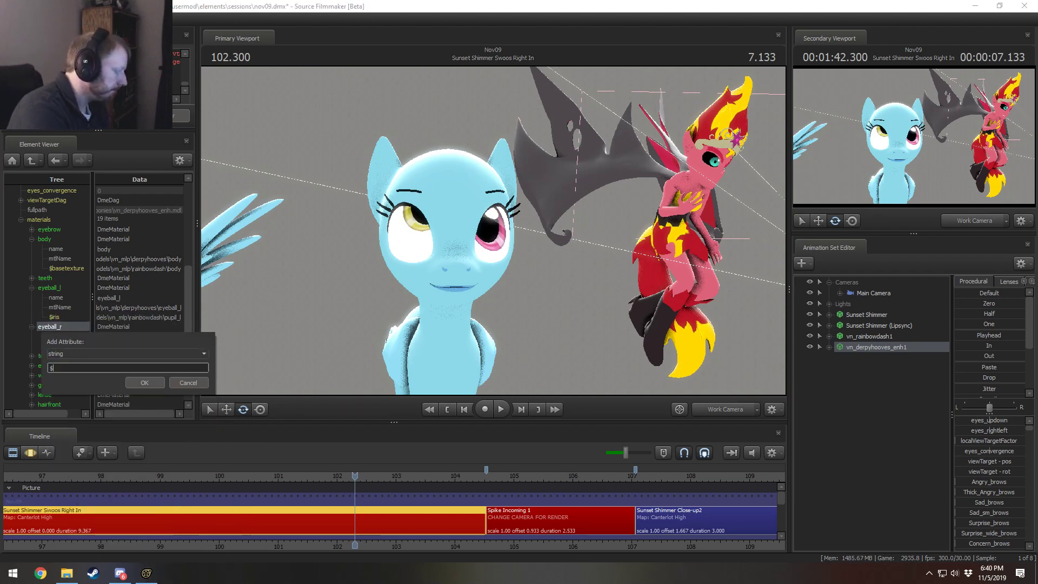
{"action": "type", "text": "basetexture"}
{"action": "key", "text": "Return"}
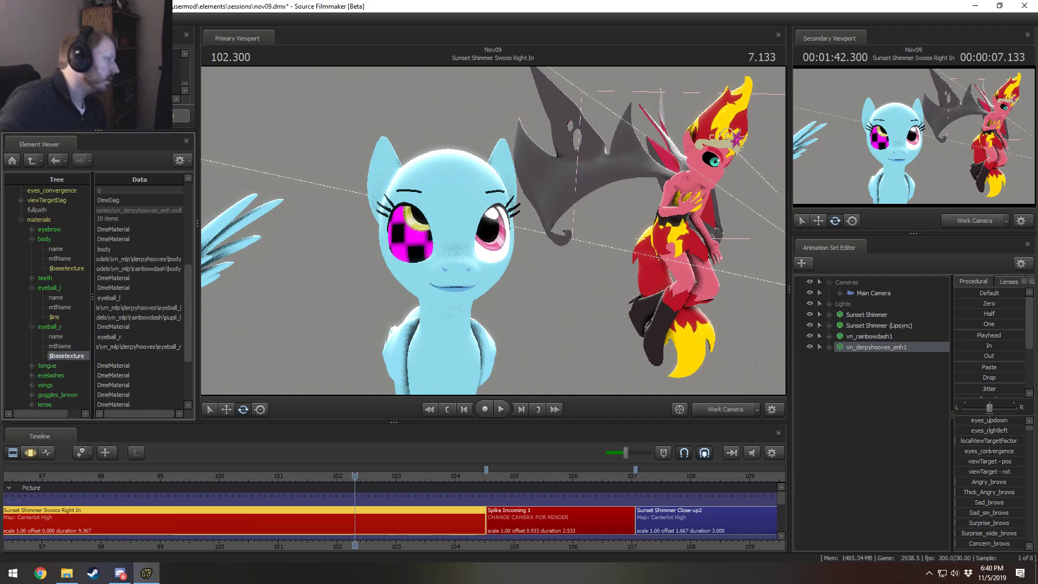
Step: Set the $basetexture of Derpy's eyeball_r material to models\vn_mlp\derpyhooves\pupil_r
{"action": "double_click", "coordinate": [139, 356]}
{"action": "key", "text": "ctrl+v"}
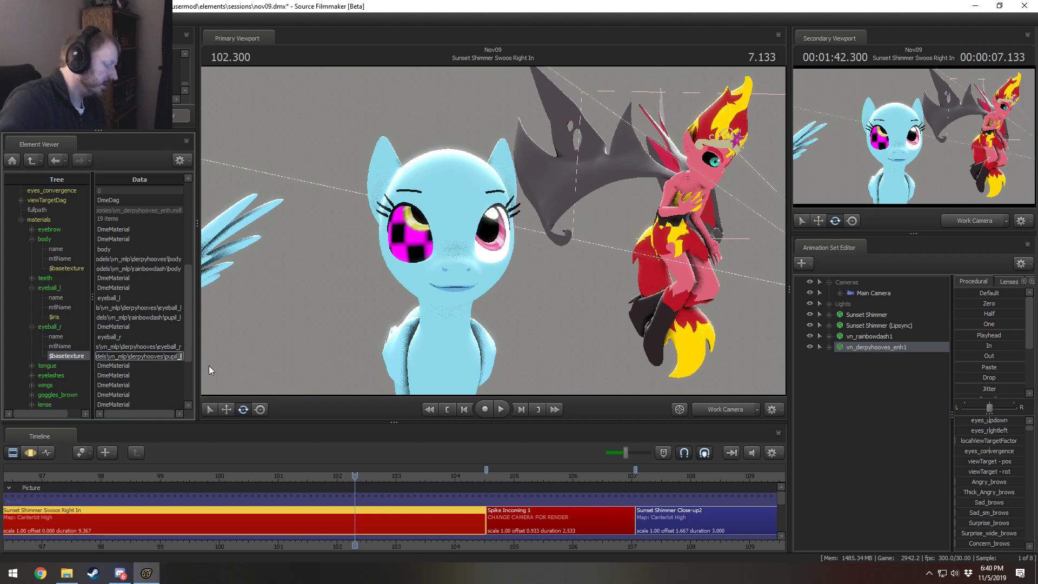
{"action": "key", "text": "Return"}
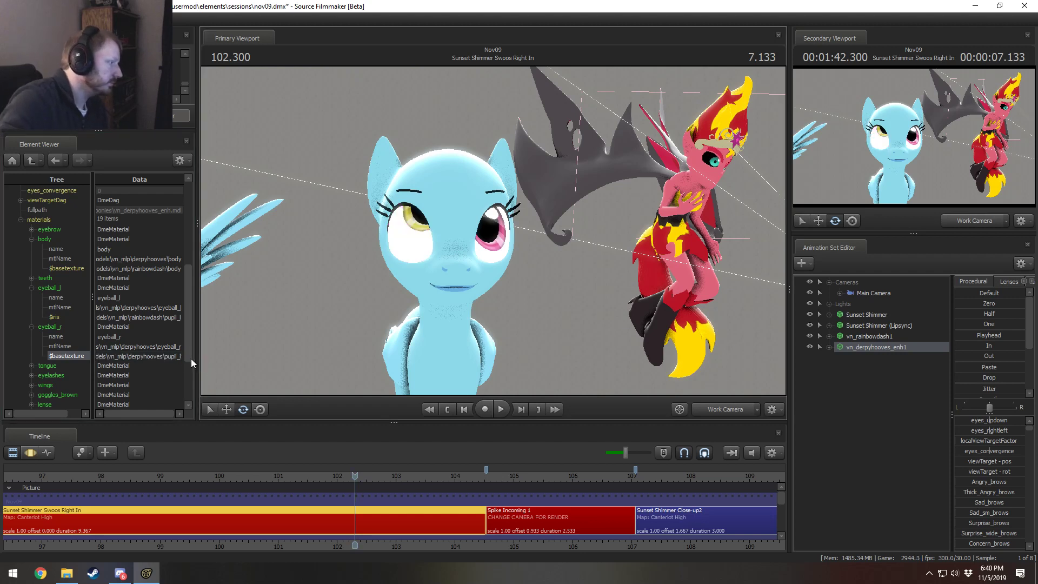
{"action": "left_click", "coordinate": [165, 347]}
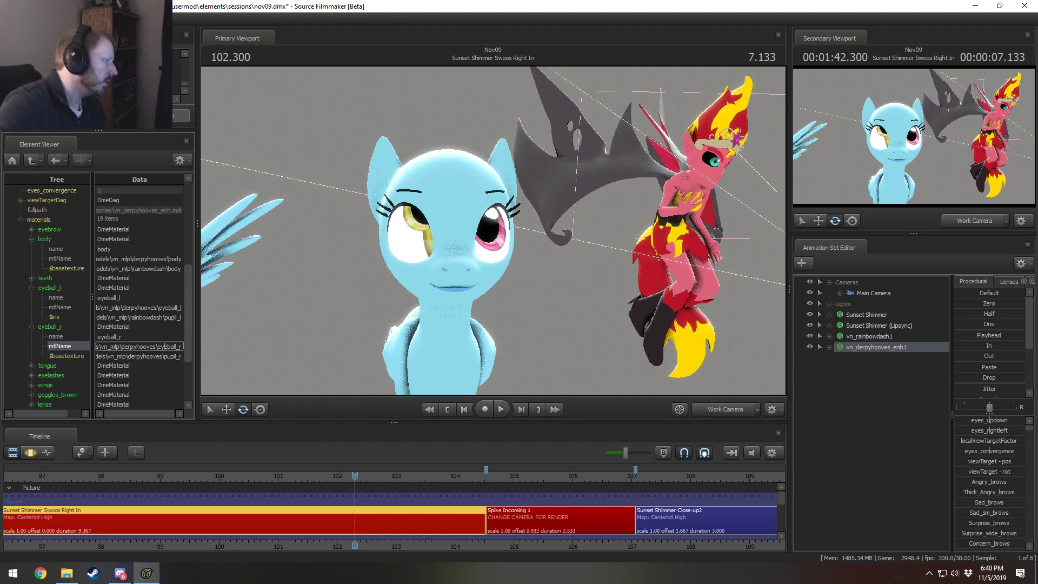
Step: Rename the $basetexture attribute of Derpy's eyeball_r material to $iris
{"action": "left_click", "coordinate": [179, 356]}
{"action": "left_click", "coordinate": [176, 359]}
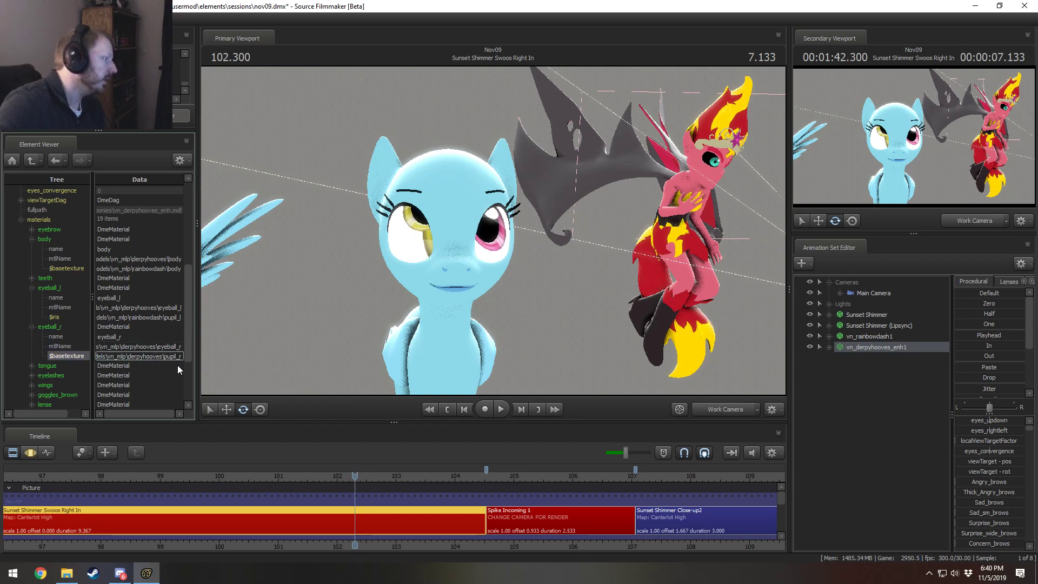
{"action": "left_click_drag", "start_coordinate": [178, 357], "coordinate": [7, 364]}
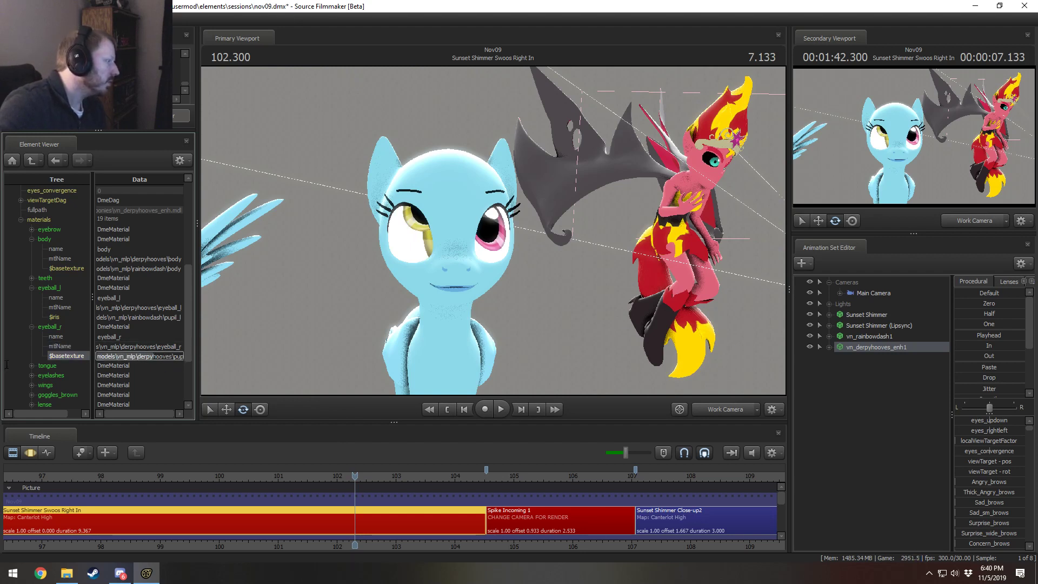
{"action": "right_click", "coordinate": [63, 357]}
{"action": "left_click", "coordinate": [78, 363]}
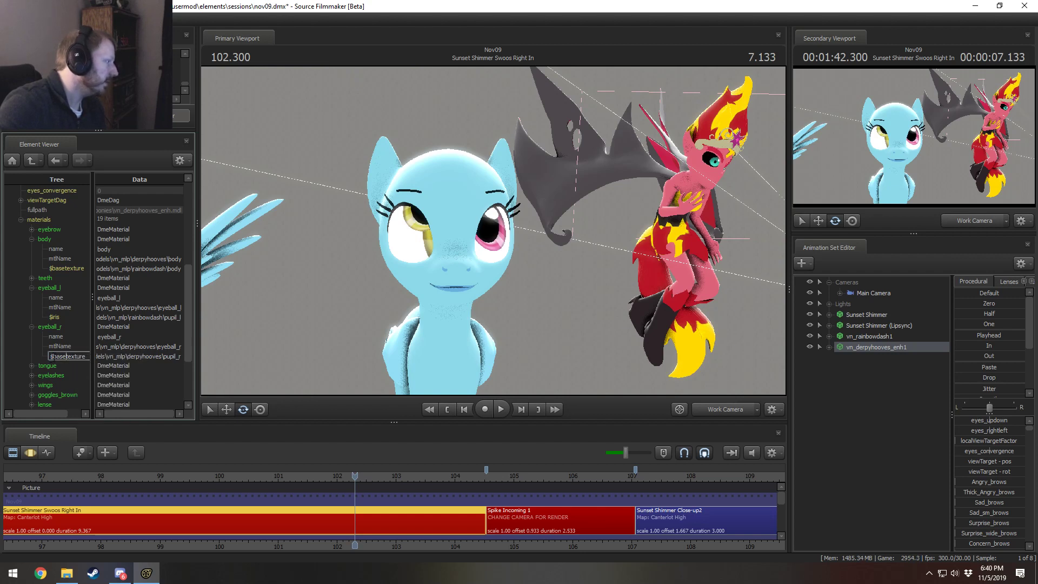
{"action": "type", "text": "$iris"}
{"action": "key", "text": "Return"}
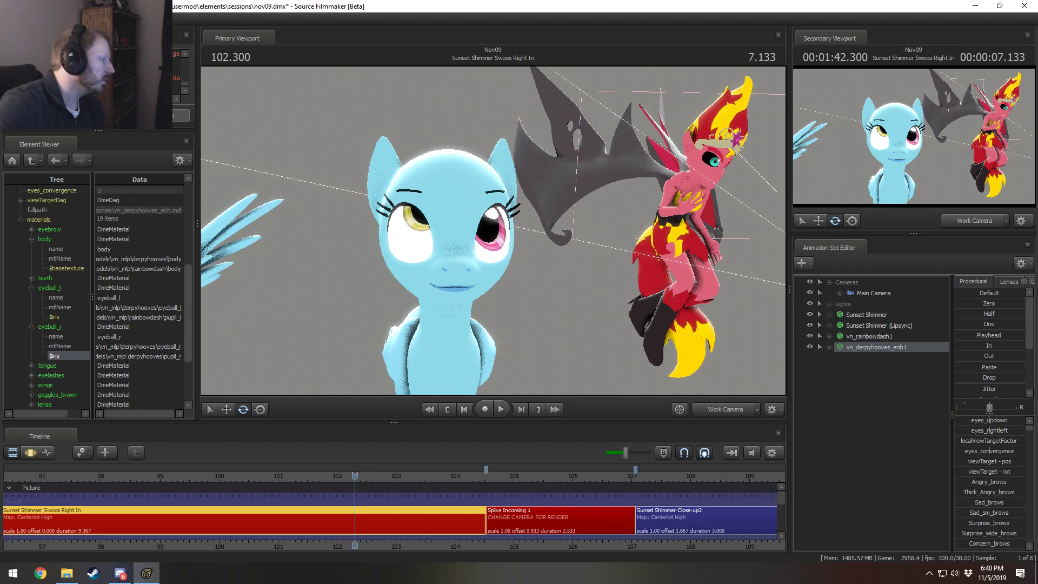
Step: Replace the derpyhooves folder with rainbowdash in the $iris path of Derpy's eyeball_r material
{"action": "left_click", "coordinate": [144, 356]}
{"action": "left_click_drag", "start_coordinate": [164, 355], "coordinate": [132, 359]}
{"action": "type", "text": "rainbowdash"}
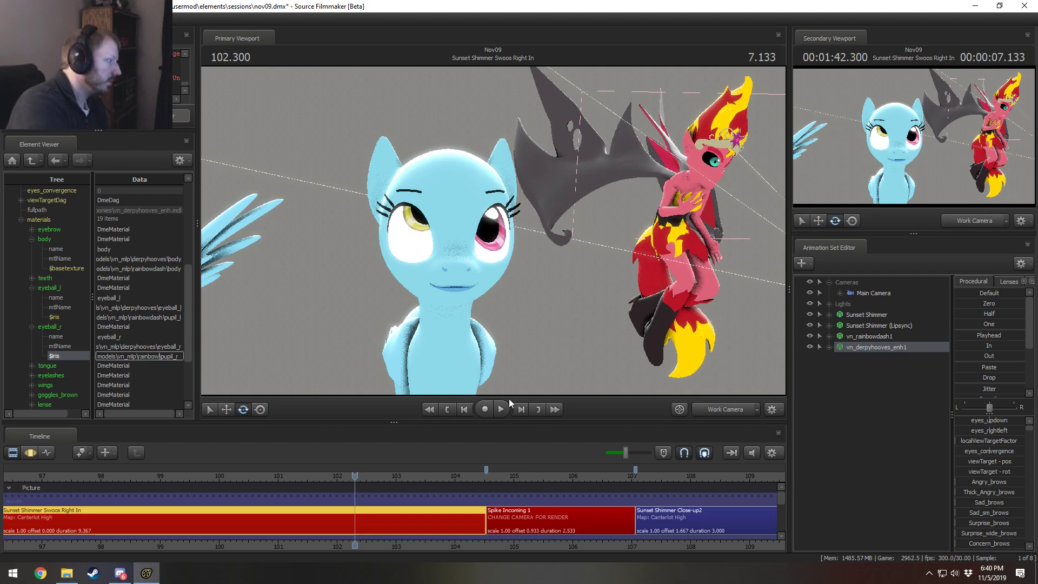
{"action": "key", "text": "Return"}
Step: Try skin 1 on the vn_derpyhooves_enh1 model and undo the skin change
{"action": "left_click_drag", "start_coordinate": [599, 241], "coordinate": [424, 261]}
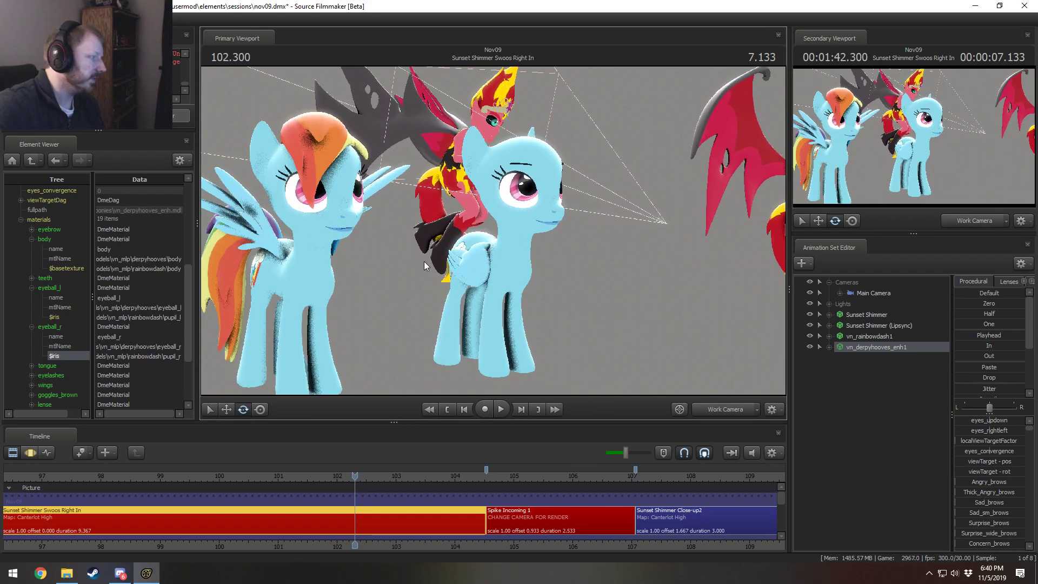
{"action": "right_click", "coordinate": [873, 351]}
{"action": "mouse_move", "coordinate": [897, 491]}
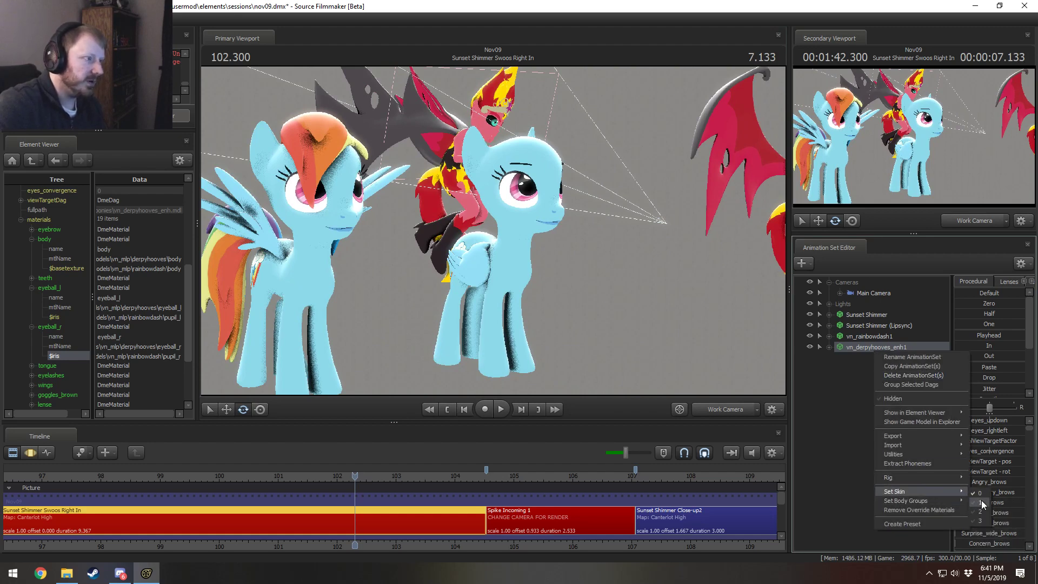
{"action": "left_click", "coordinate": [981, 501]}
{"action": "left_click_drag", "start_coordinate": [690, 331], "coordinate": [589, 275]}
{"action": "key", "text": "ctrl+z"}
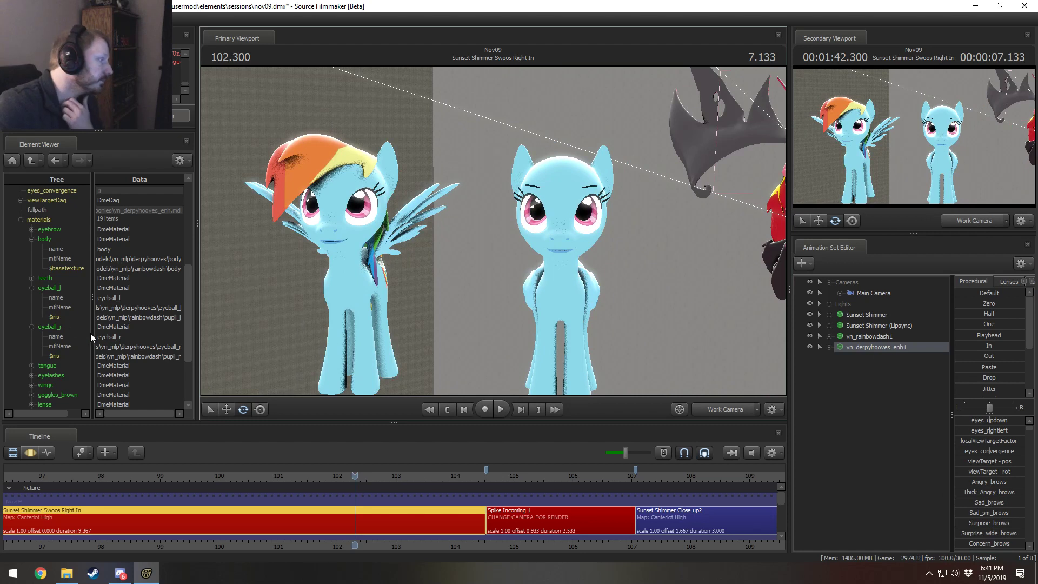
Step: Collapse the eyeball_r, eyeball_l and body entries in Derpy's materials list
{"action": "left_click", "coordinate": [32, 327]}
{"action": "left_click", "coordinate": [31, 287]}
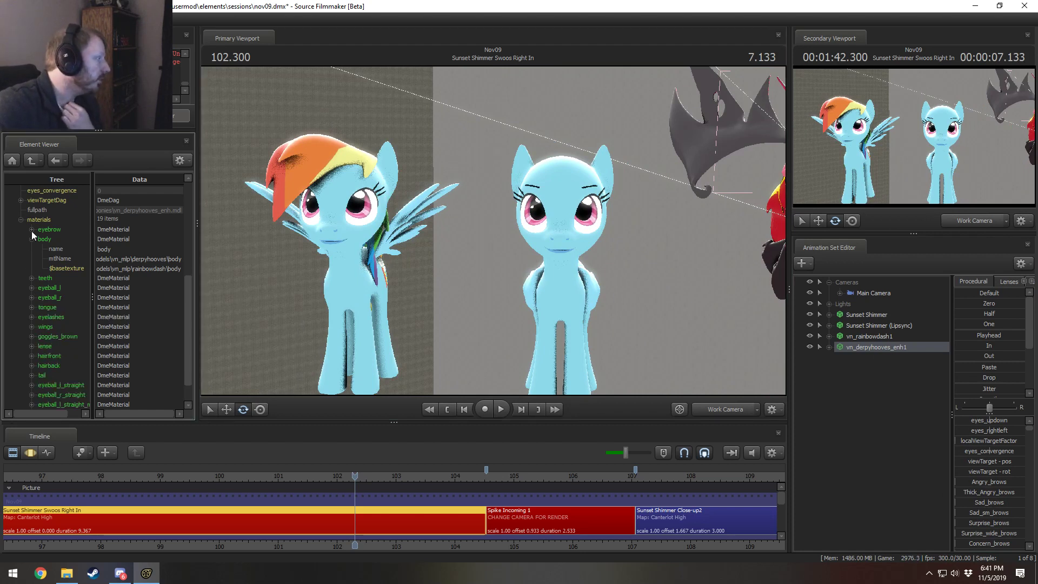
{"action": "left_click", "coordinate": [31, 239]}
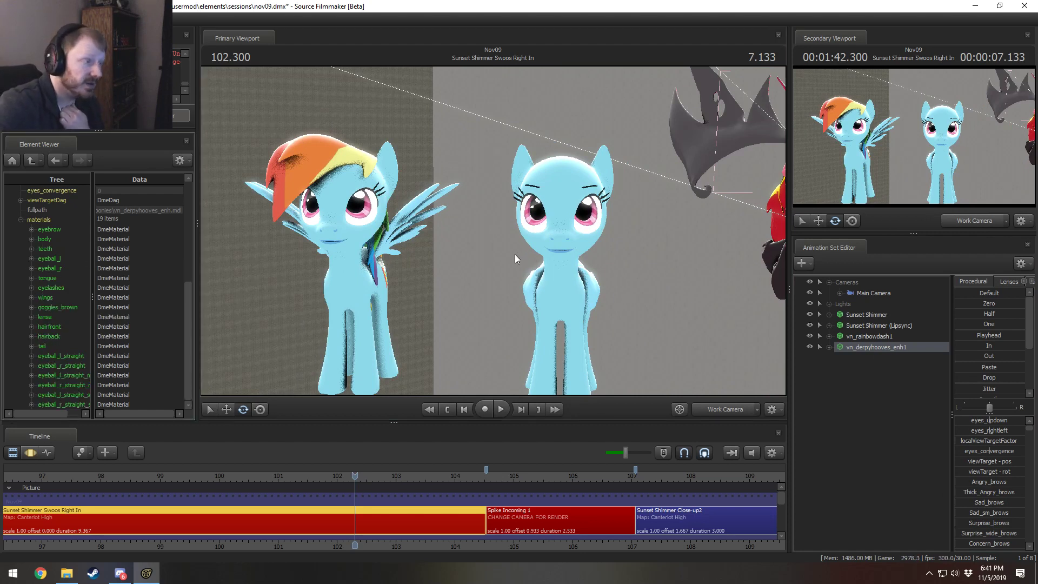
{"action": "left_click_drag", "start_coordinate": [516, 241], "coordinate": [498, 232]}
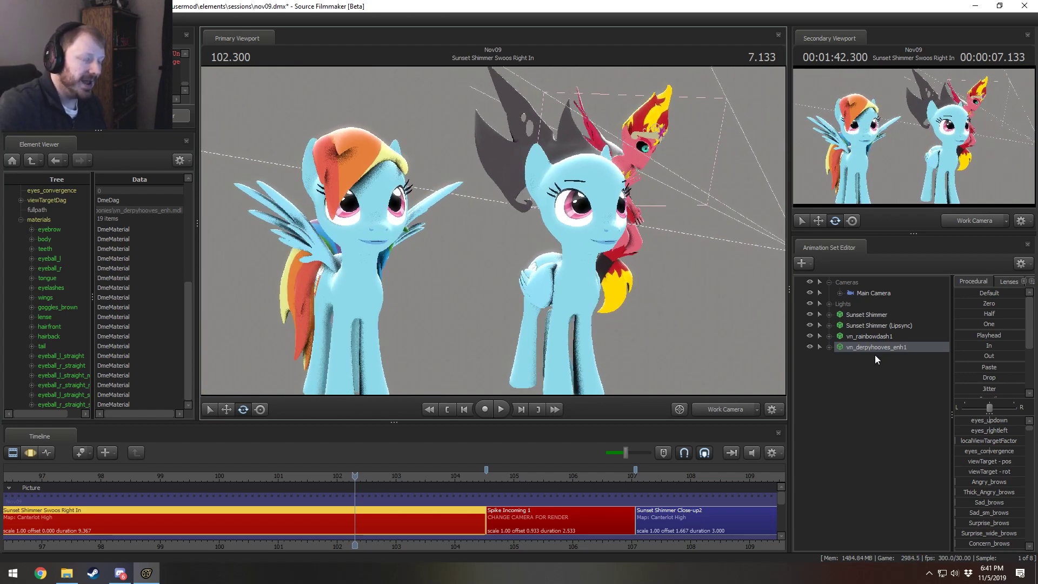
{"action": "left_click_drag", "start_coordinate": [486, 224], "coordinate": [476, 223]}
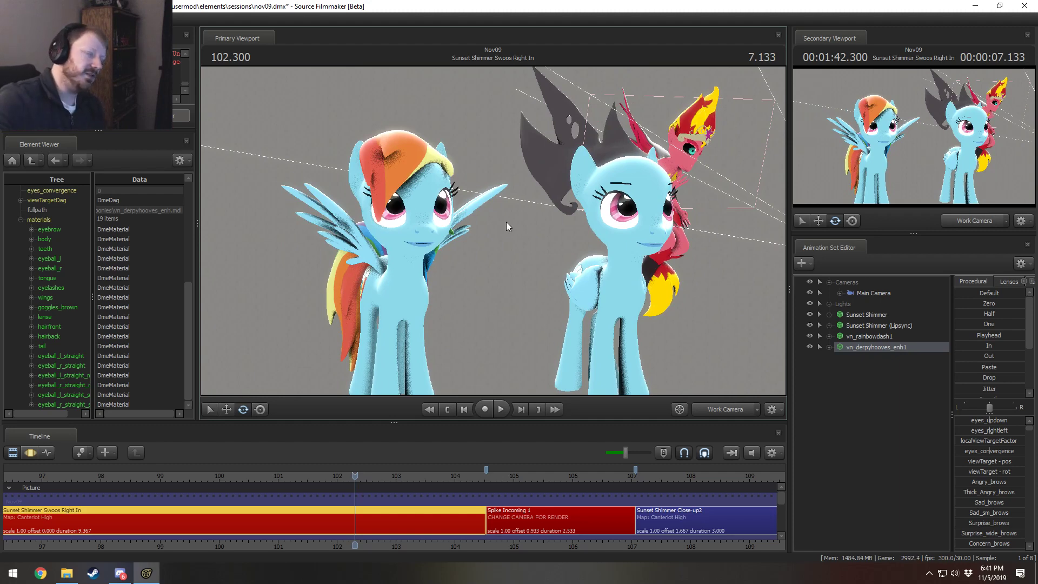
{"action": "left_click_drag", "start_coordinate": [581, 218], "coordinate": [747, 317]}
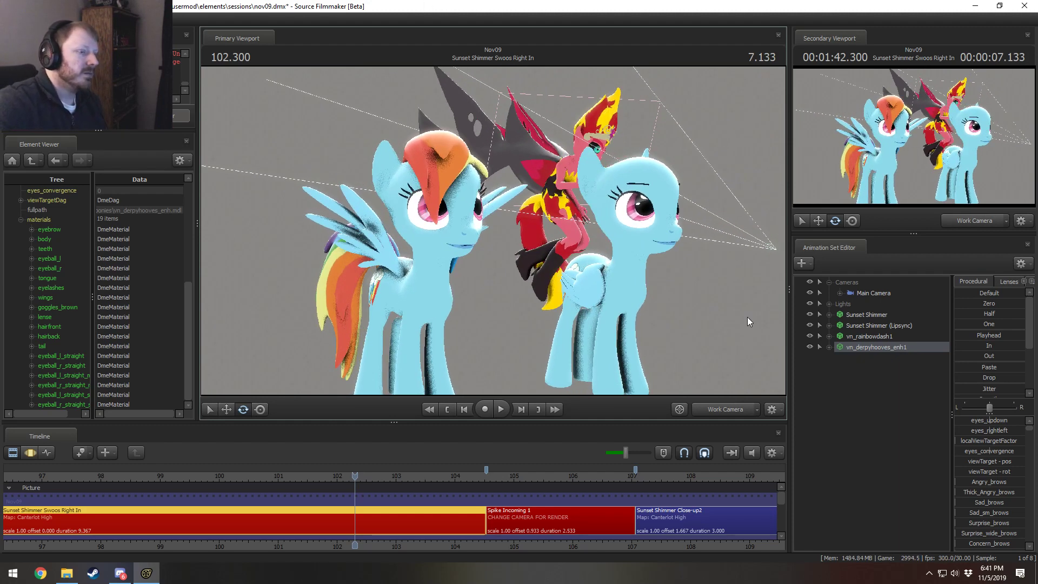
Step: Rename the vn_rainbowdash1 animation set to OLD Rainbow
{"action": "left_click", "coordinate": [868, 336]}
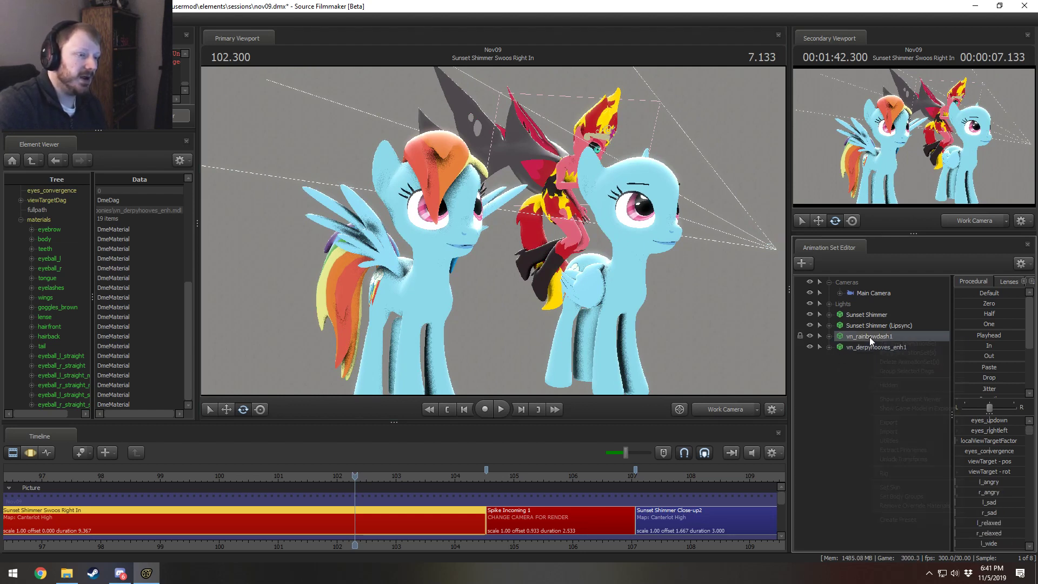
{"action": "right_click", "coordinate": [869, 336]}
{"action": "left_click", "coordinate": [890, 338]}
{"action": "type", "text": "OLD "}
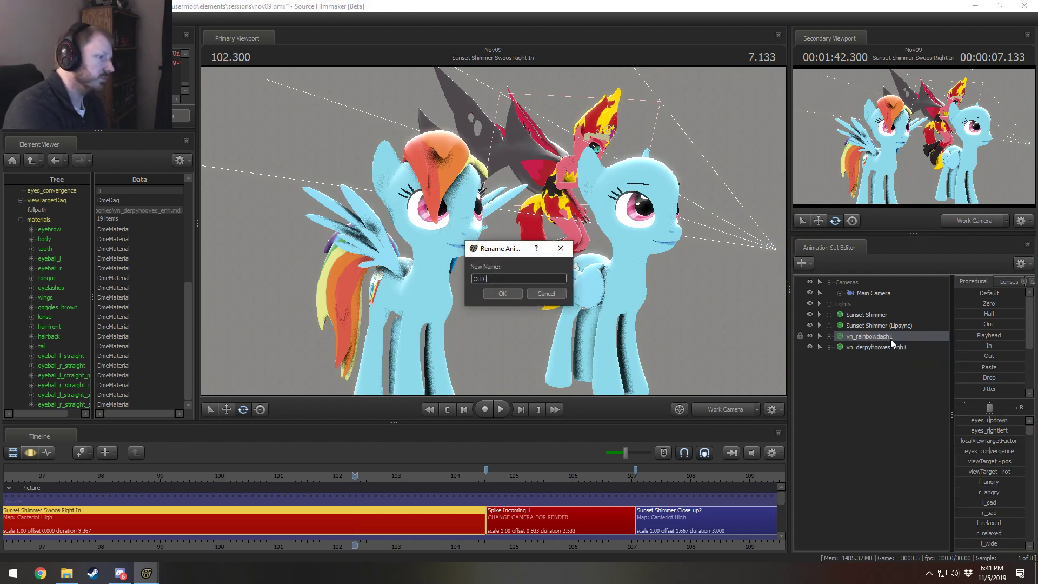
{"action": "type", "text": "Rainbow"}
{"action": "key", "text": "Return"}
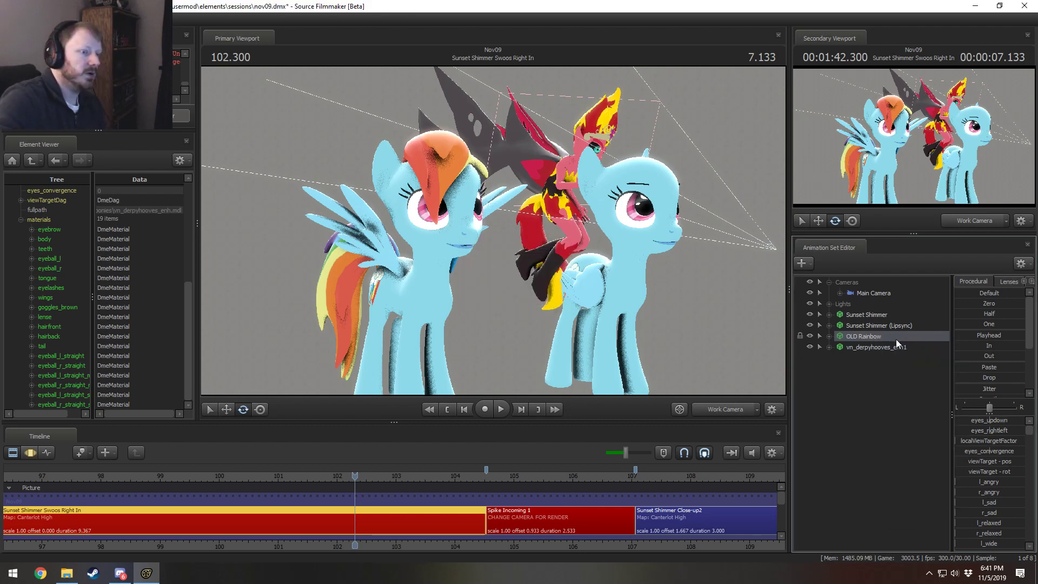
Step: Rename the vn_derpyhooves_enh1 animation set, starting the new name with NEW
{"action": "right_click", "coordinate": [891, 346]}
{"action": "left_click", "coordinate": [901, 351]}
{"action": "type", "text": "NEW "}
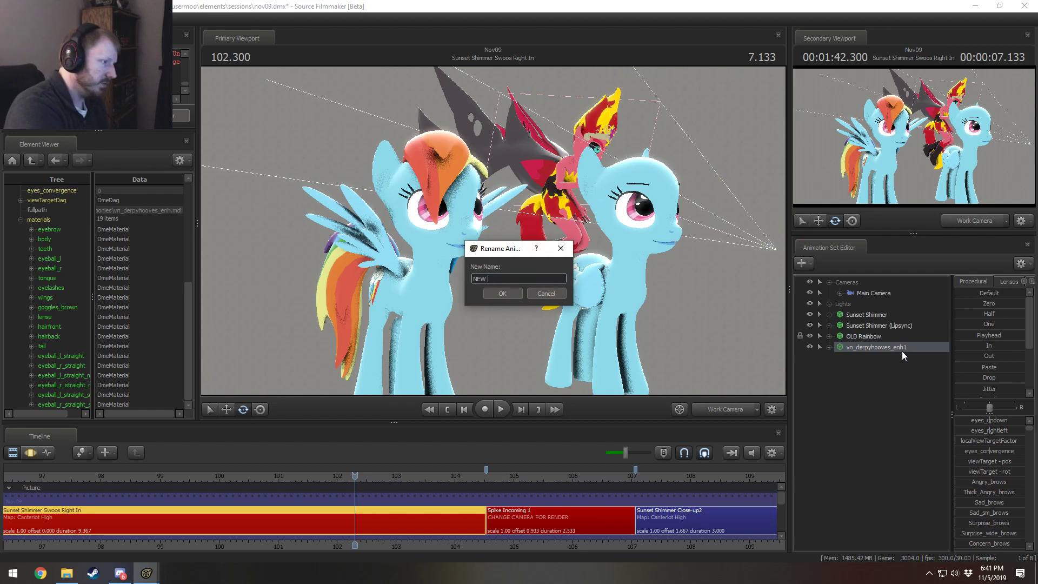
Step: Rename the vn_derpyhooves_enh1 animation set to NEW Rainbow
{"action": "type", "text": "Rainbow"}
{"action": "key", "text": "Return"}
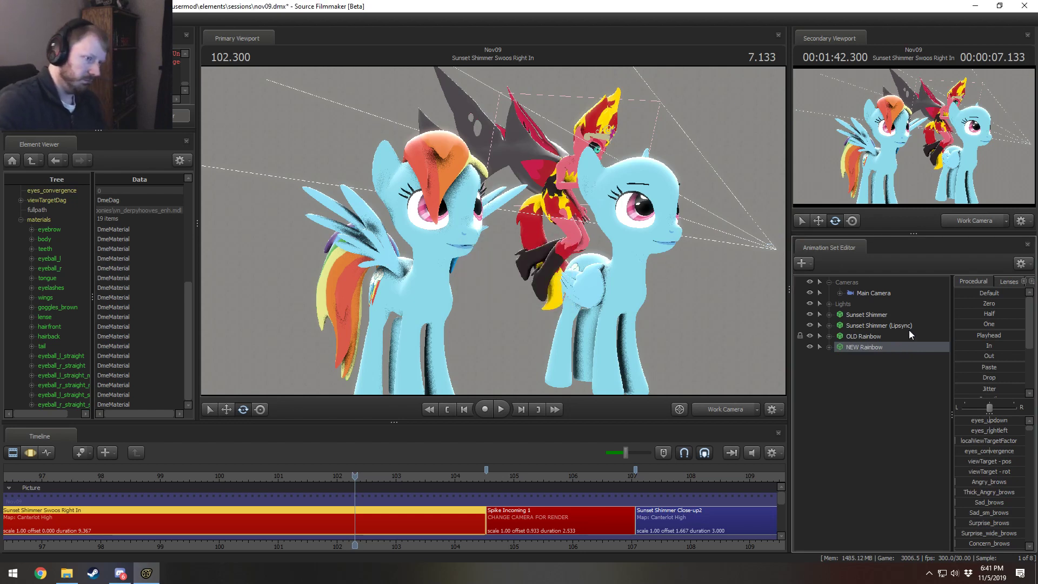
Step: Unlock the Tail2 and Tail3 bones in the Pony Body group of OLD Rainbow
{"action": "left_click", "coordinate": [831, 335]}
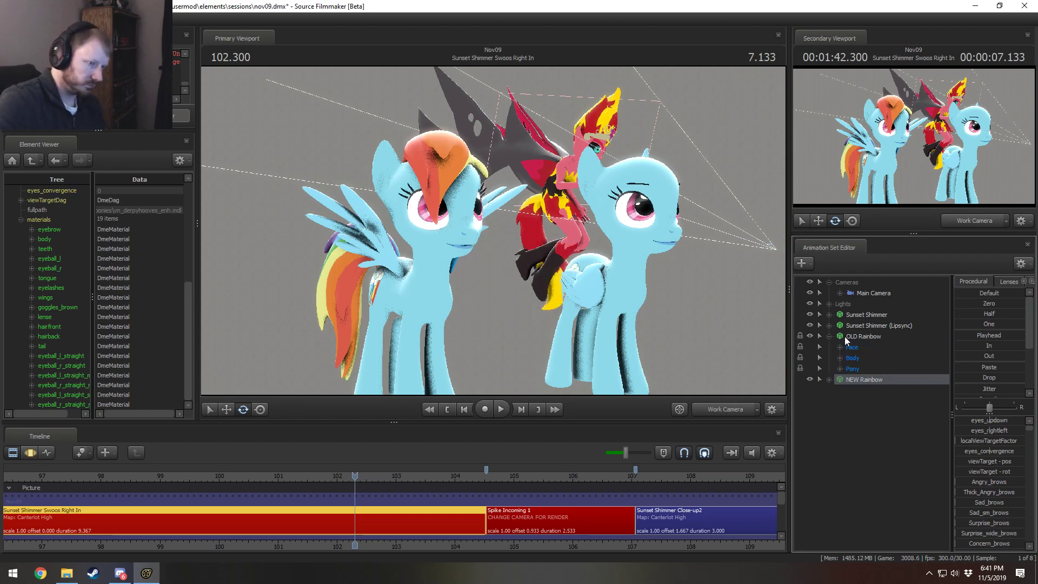
{"action": "left_click", "coordinate": [844, 336]}
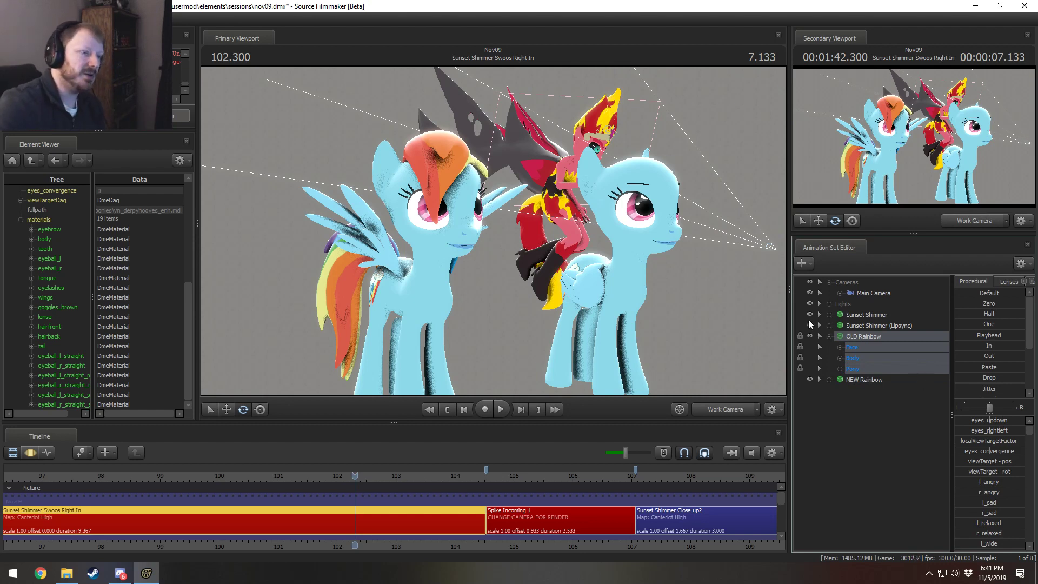
{"action": "left_click", "coordinate": [839, 368]}
{"action": "left_click", "coordinate": [850, 401]}
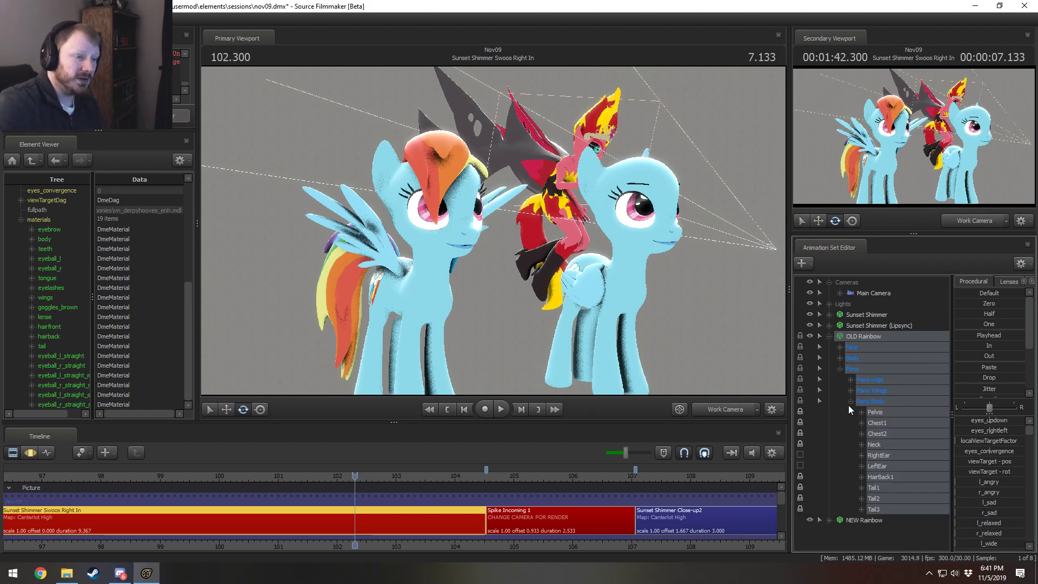
{"action": "left_click", "coordinate": [799, 497]}
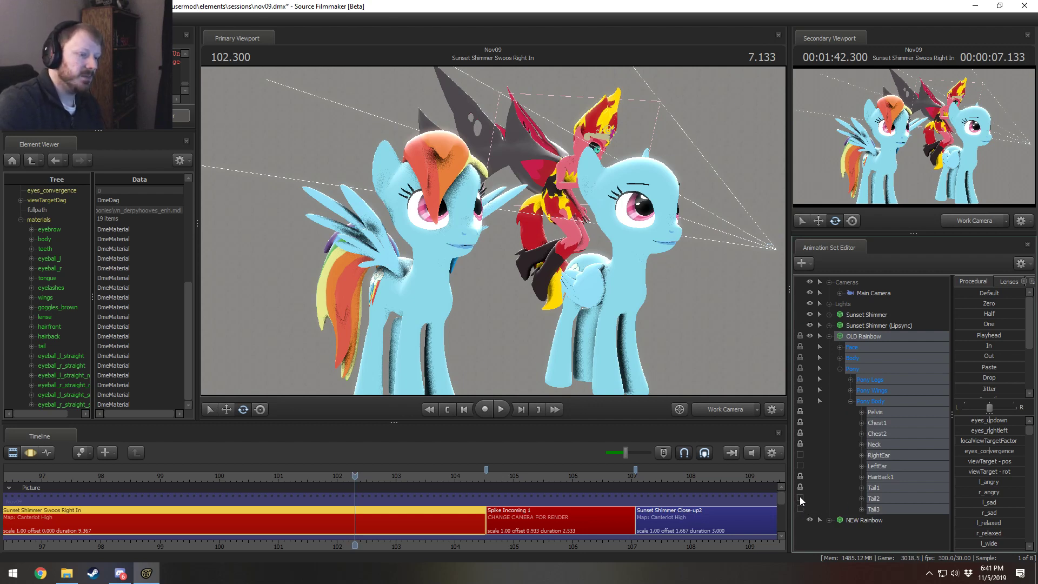
Step: Exclude Tail3, Tail2, RightEar and LeftEar from the OLD Rainbow selection
{"action": "left_click", "coordinate": [891, 508], "text": "ctrl"}
{"action": "left_click", "coordinate": [886, 498], "text": "ctrl"}
{"action": "left_click", "coordinate": [880, 457], "text": "ctrl"}
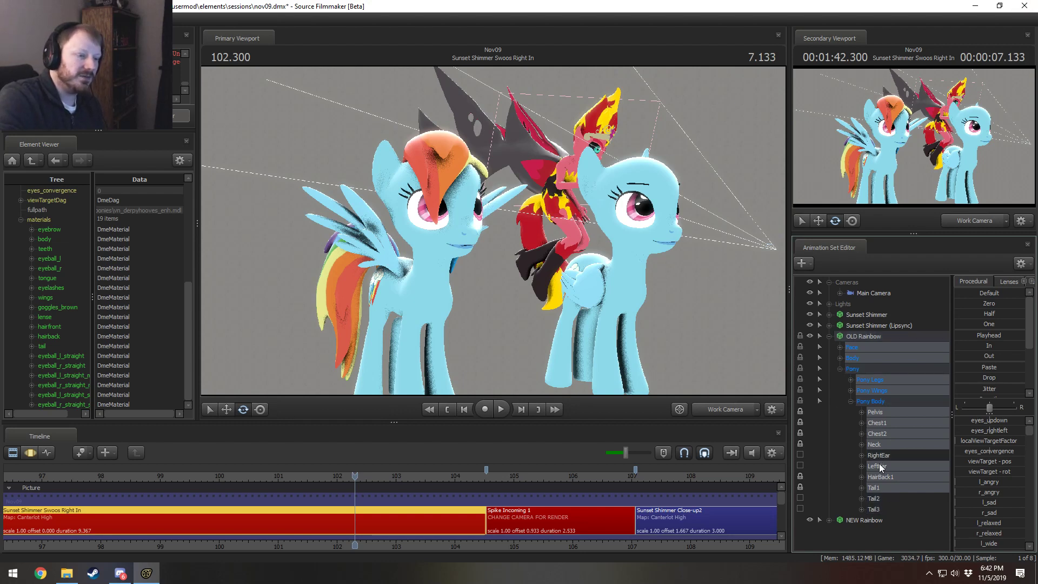
{"action": "left_click", "coordinate": [876, 466], "text": "ctrl"}
Step: Review OLD Rainbow's wing, leg and body control groups and exclude the Face group from the selection
{"action": "left_click", "coordinate": [850, 390]}
{"action": "left_click", "coordinate": [861, 412]}
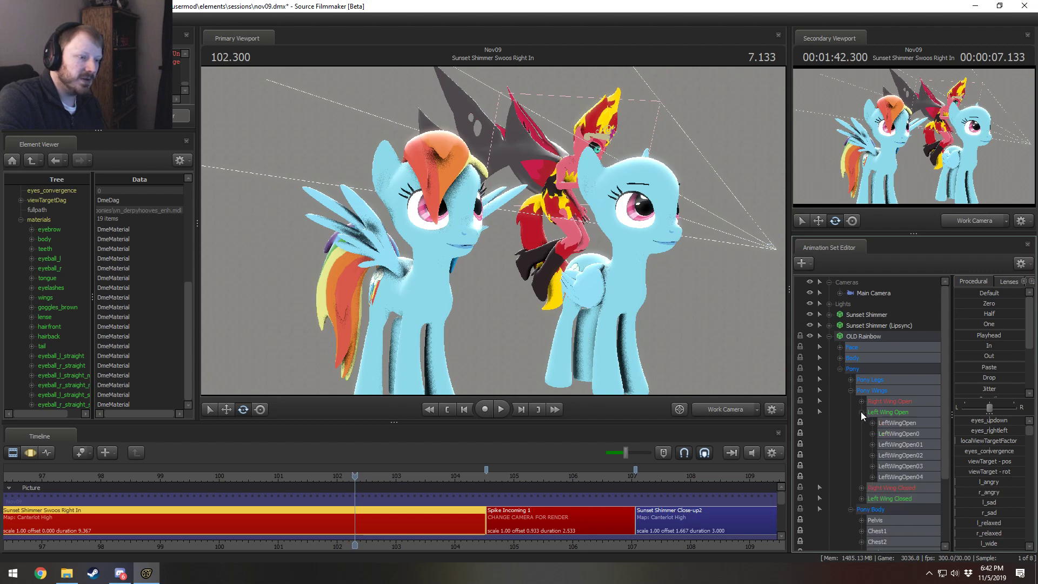
{"action": "left_click", "coordinate": [861, 412]}
{"action": "left_click", "coordinate": [862, 401]}
{"action": "left_click", "coordinate": [862, 401]}
{"action": "left_click", "coordinate": [850, 380]}
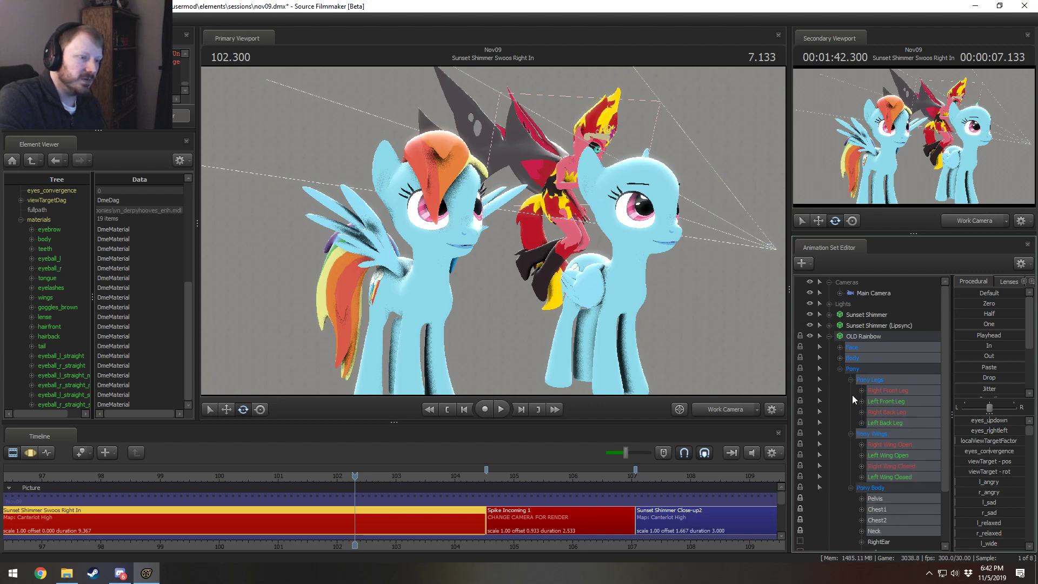
{"action": "left_click", "coordinate": [851, 379]}
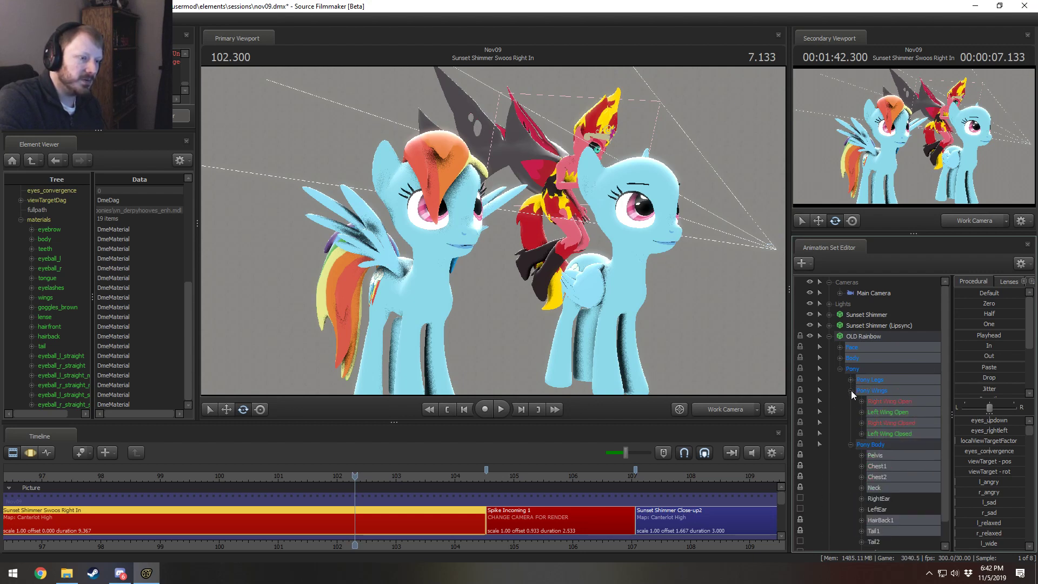
{"action": "left_click", "coordinate": [851, 390]}
{"action": "left_click", "coordinate": [838, 358]}
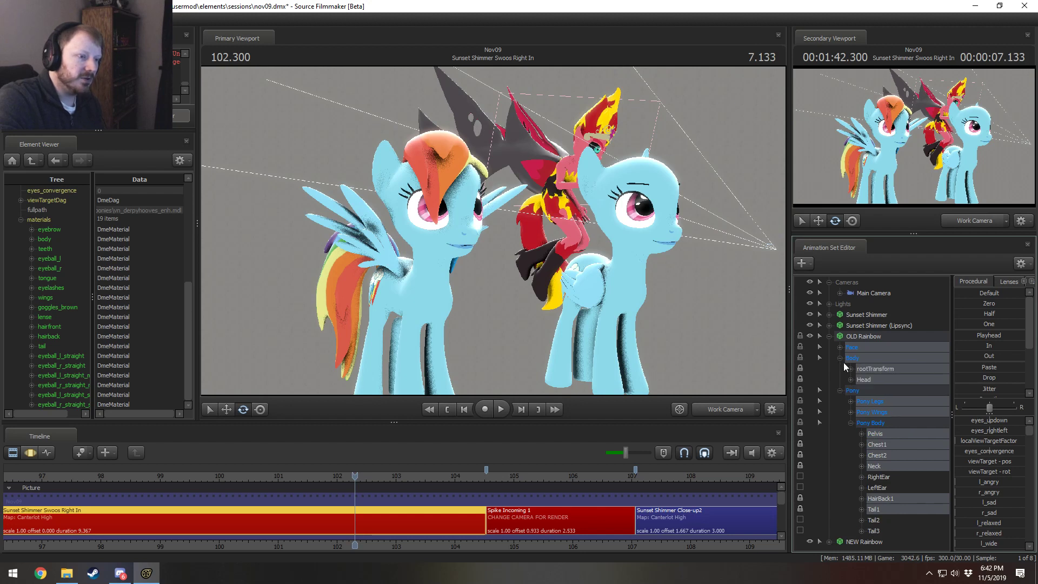
{"action": "left_click", "coordinate": [847, 356]}
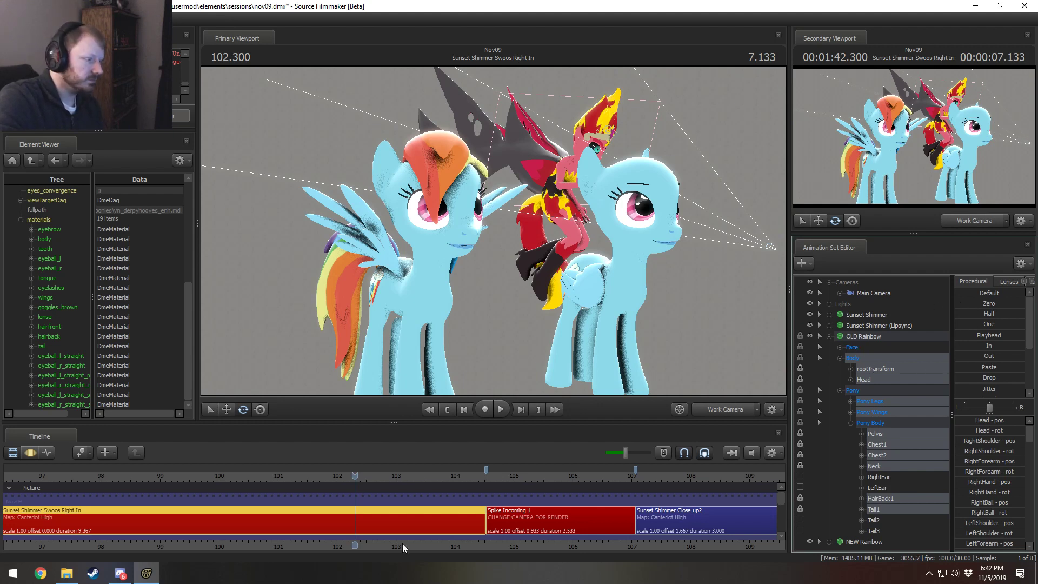
Step: Apply the Zero preset in the Motion Editor to the selected OLD Rainbow bones to align them with NEW Rainbow
{"action": "key", "text": "F3"}
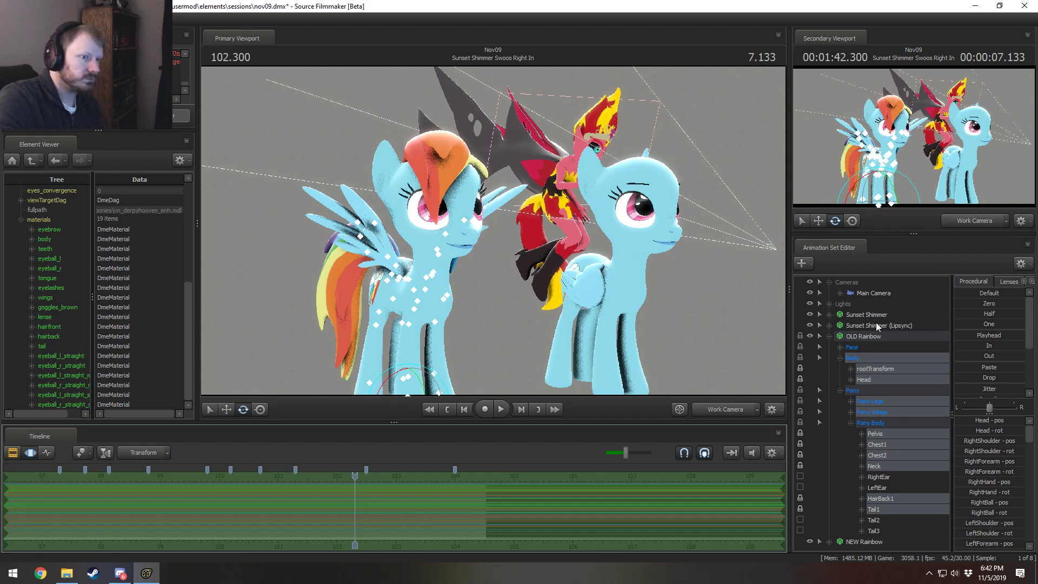
{"action": "left_click", "coordinate": [958, 303]}
{"action": "left_click_drag", "start_coordinate": [1019, 304], "coordinate": [1024, 304]}
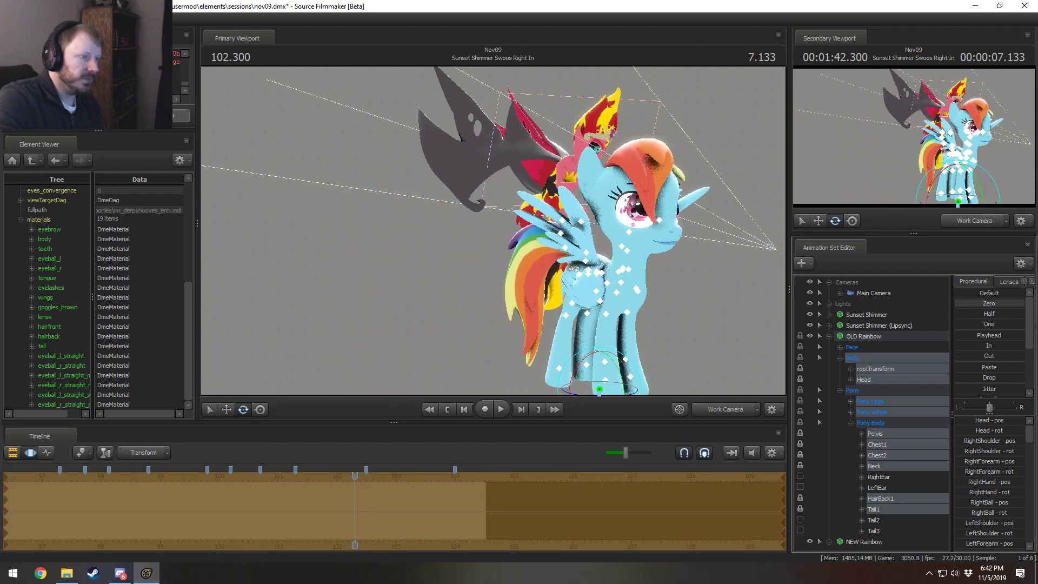
{"action": "mouse_move", "coordinate": [616, 270]}
{"action": "left_mouse_down"}
{"action": "mouse_move", "coordinate": [649, 228]}
{"action": "mouse_move", "coordinate": [595, 285]}
{"action": "mouse_move", "coordinate": [610, 285]}
{"action": "mouse_move", "coordinate": [591, 284]}
{"action": "mouse_move", "coordinate": [603, 273]}
{"action": "mouse_move", "coordinate": [575, 273]}
{"action": "mouse_move", "coordinate": [602, 281]}
{"action": "left_mouse_up"}
{"action": "key", "text": "F2"}
{"action": "key", "text": "F3"}
{"action": "key", "text": "w"}
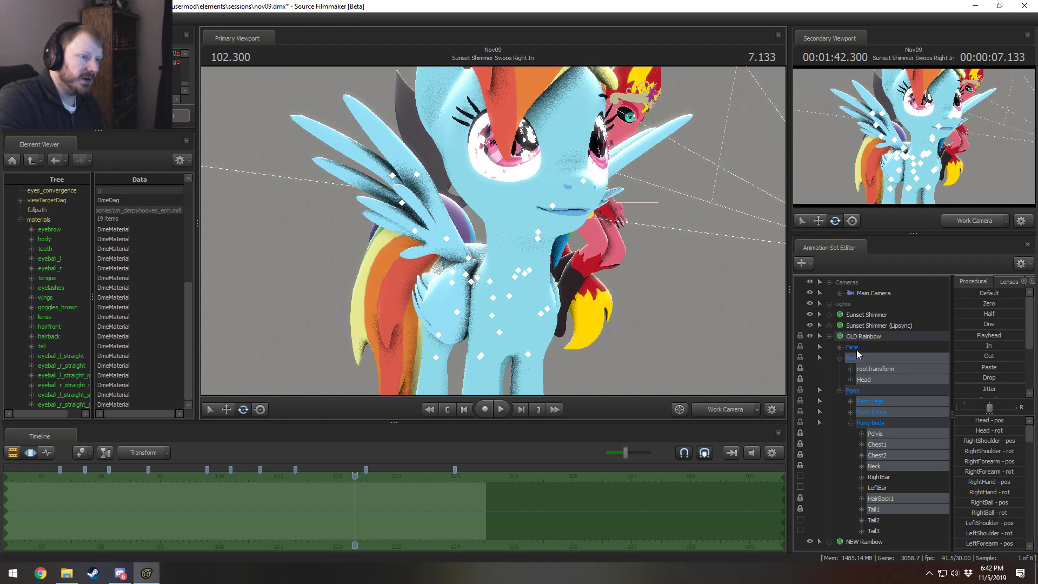
{"action": "right_click", "coordinate": [861, 333]}
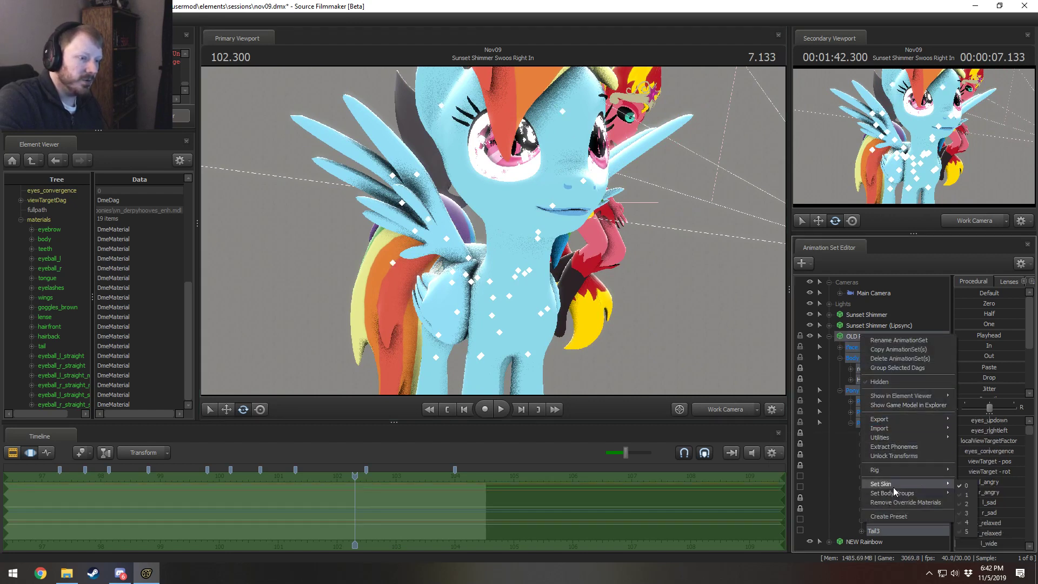
{"action": "mouse_move", "coordinate": [968, 503]}
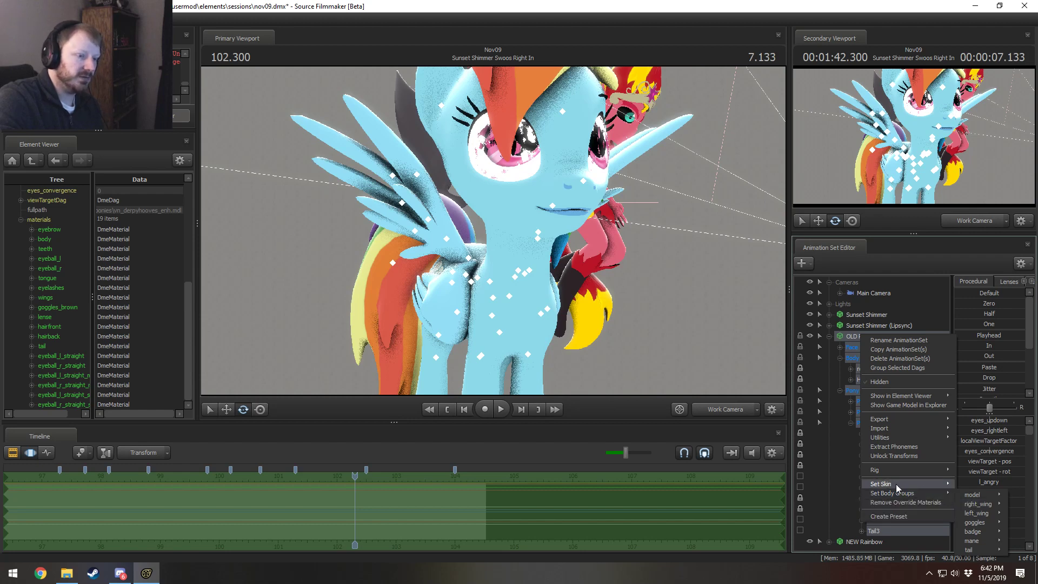
{"action": "left_click", "coordinate": [849, 429]}
Step: Unlock RightWingOpen0 through RightWingOpen04 and LeftWingOpen0 through LeftWingOpen04 in OLD Rainbow's Pony Wings group, keeping the root wing bones locked
{"action": "left_click", "coordinate": [850, 422]}
{"action": "left_click", "coordinate": [851, 411]}
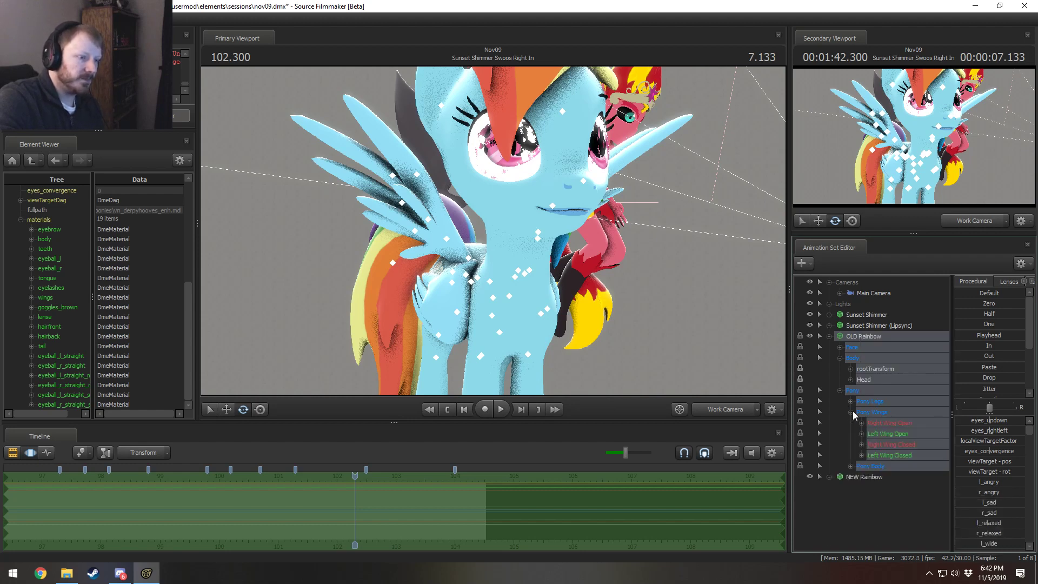
{"action": "left_click", "coordinate": [882, 433]}
{"action": "left_click", "coordinate": [861, 434]}
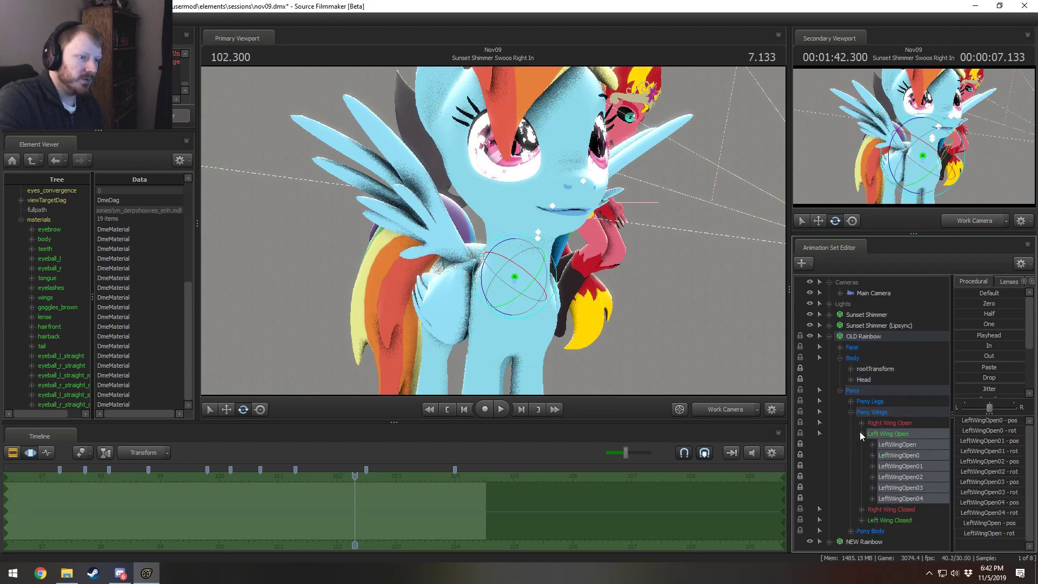
{"action": "left_click", "coordinate": [861, 424]}
{"action": "left_click", "coordinate": [893, 434]}
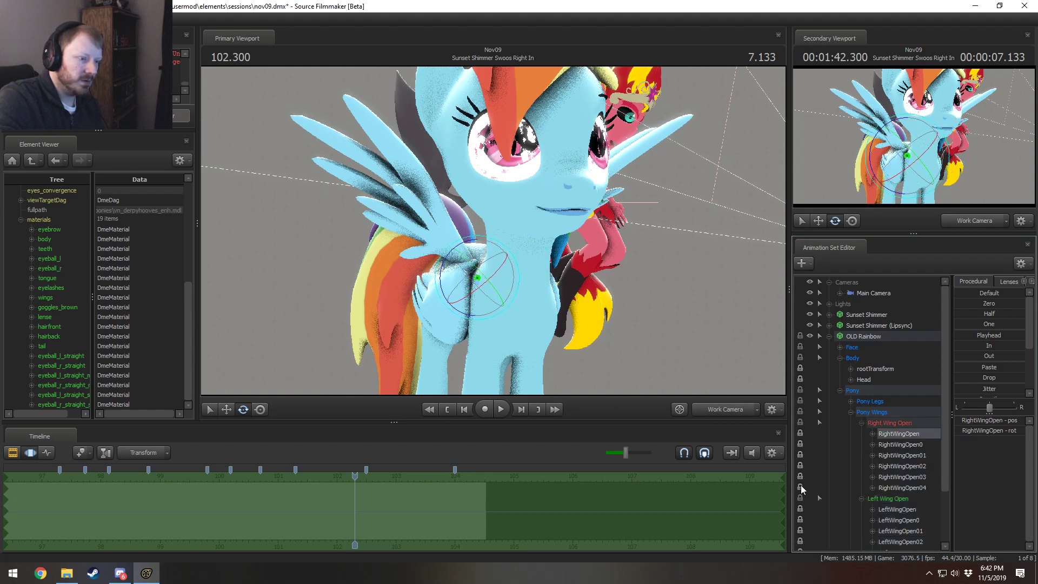
{"action": "left_click_drag", "start_coordinate": [801, 475], "coordinate": [800, 449]}
{"action": "left_click", "coordinate": [800, 488]}
{"action": "scroll", "coordinate": [816, 505], "scroll_direction": "down", "scroll_amount": 2}
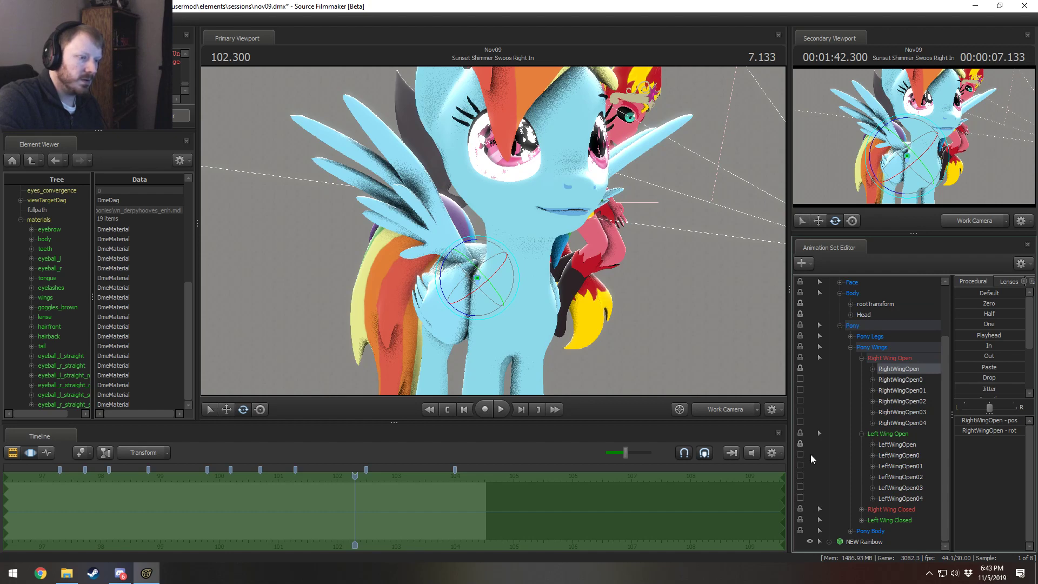
Step: Add scale controls to OLD Rainbow's RightWingOpen and LeftWingOpen bones
{"action": "left_click", "coordinate": [886, 444]}
{"action": "right_click", "coordinate": [890, 369]}
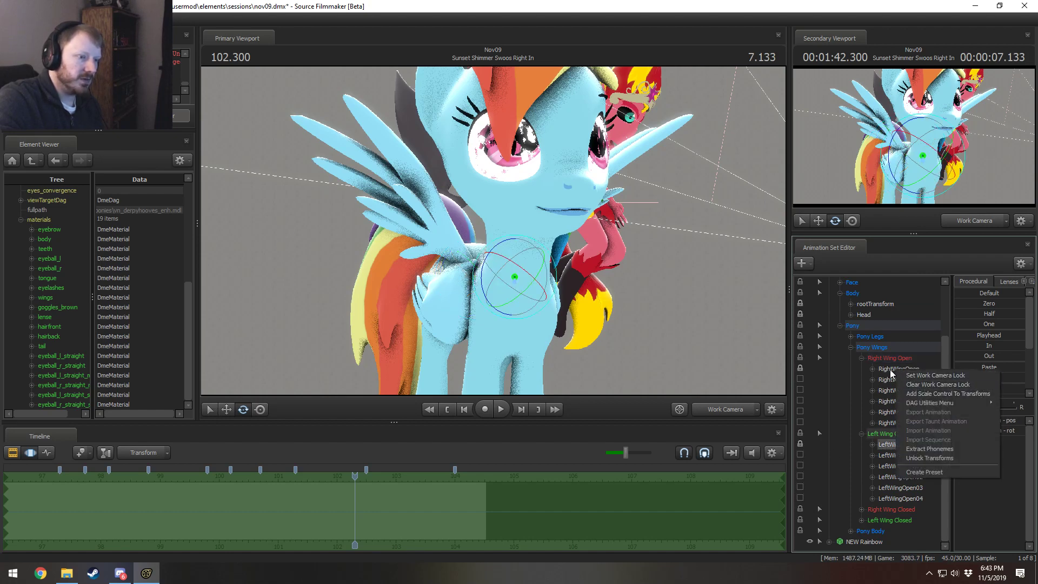
{"action": "left_click", "coordinate": [917, 394]}
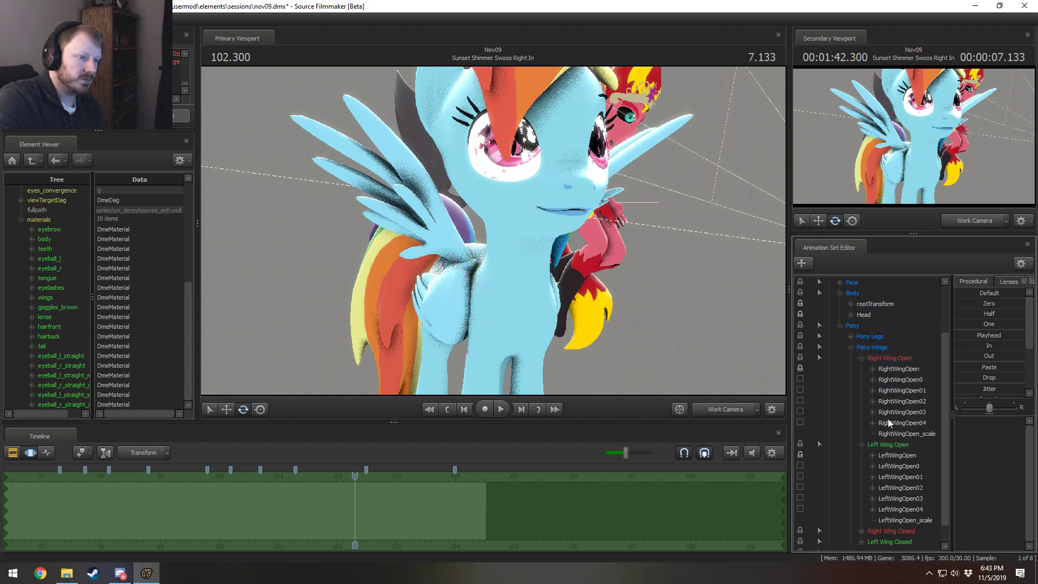
Step: Set the RightWingOpen_scale and LeftWingOpen_scale controls to zero and collapse the Pony Wings group
{"action": "left_click", "coordinate": [897, 433]}
{"action": "left_click", "coordinate": [891, 520], "text": "ctrl"}
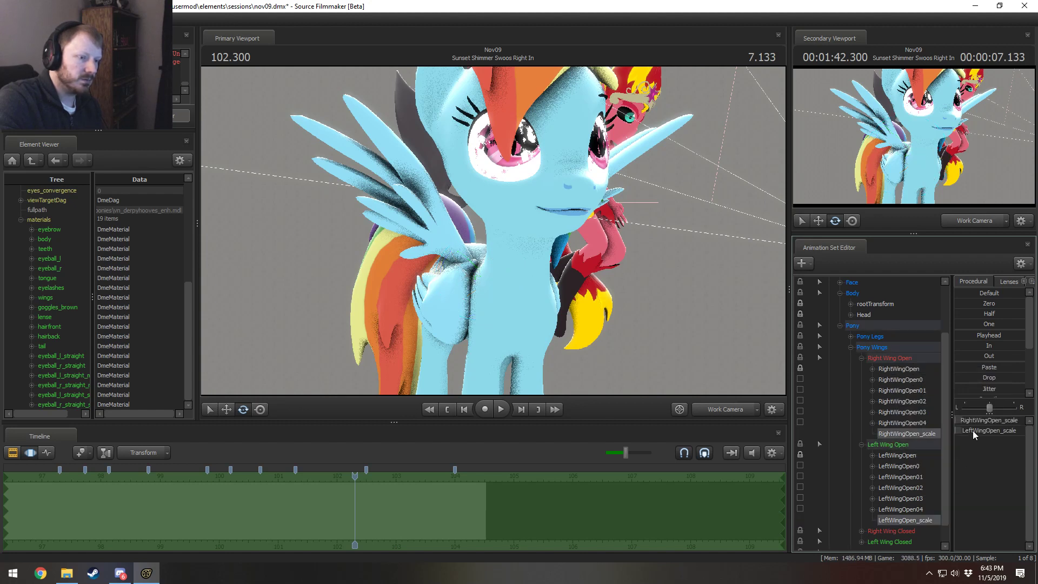
{"action": "left_click", "coordinate": [965, 304]}
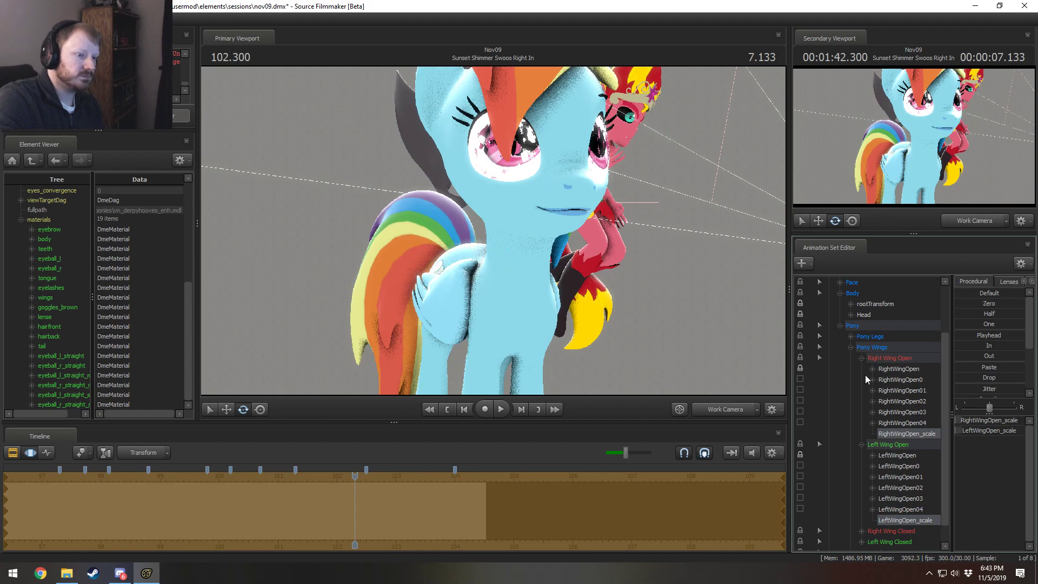
{"action": "left_click", "coordinate": [850, 347]}
Step: Try opening OLD Rainbow's mouth with the Lower Face jaw_open control, and undo the change
{"action": "left_click_drag", "start_coordinate": [516, 246], "coordinate": [577, 241]}
{"action": "right_click_drag", "start_coordinate": [577, 241], "coordinate": [540, 265]}
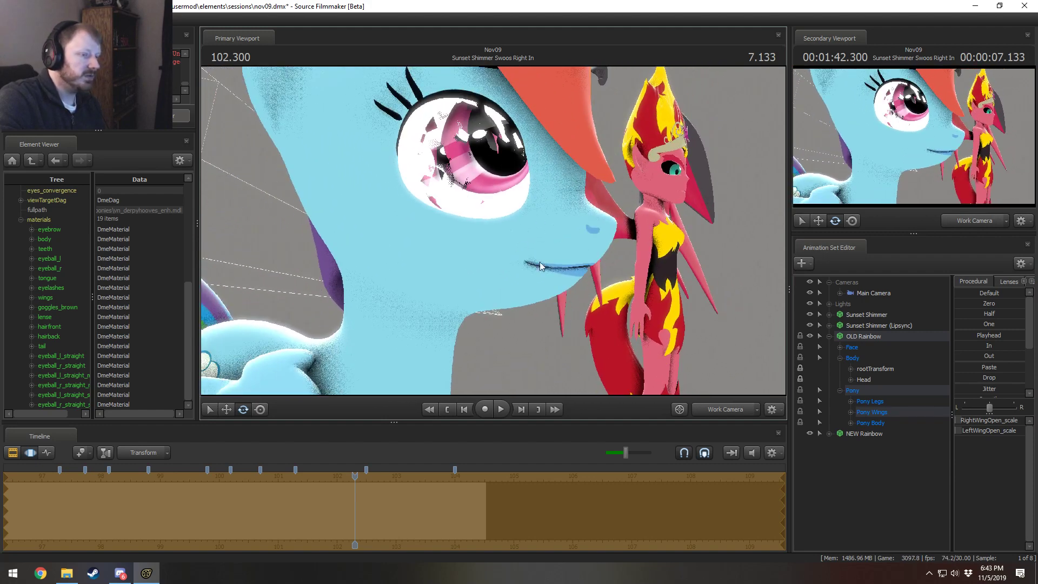
{"action": "left_click", "coordinate": [848, 347]}
{"action": "left_click", "coordinate": [839, 347]}
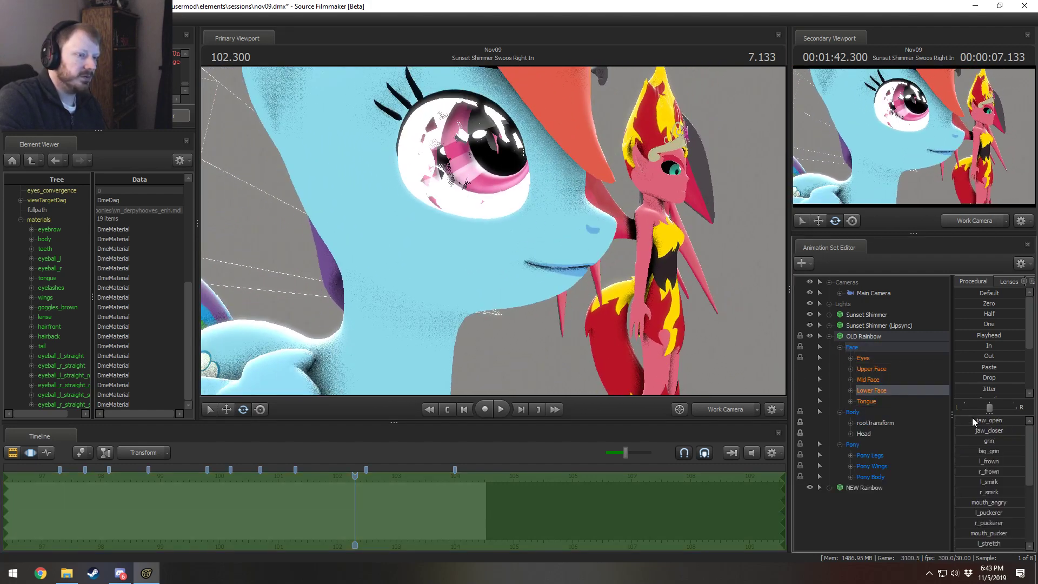
{"action": "mouse_move", "coordinate": [972, 420]}
{"action": "left_mouse_down"}
{"action": "mouse_move", "coordinate": [1020, 420]}
{"action": "mouse_move", "coordinate": [957, 420]}
{"action": "mouse_move", "coordinate": [979, 420]}
{"action": "left_mouse_up"}
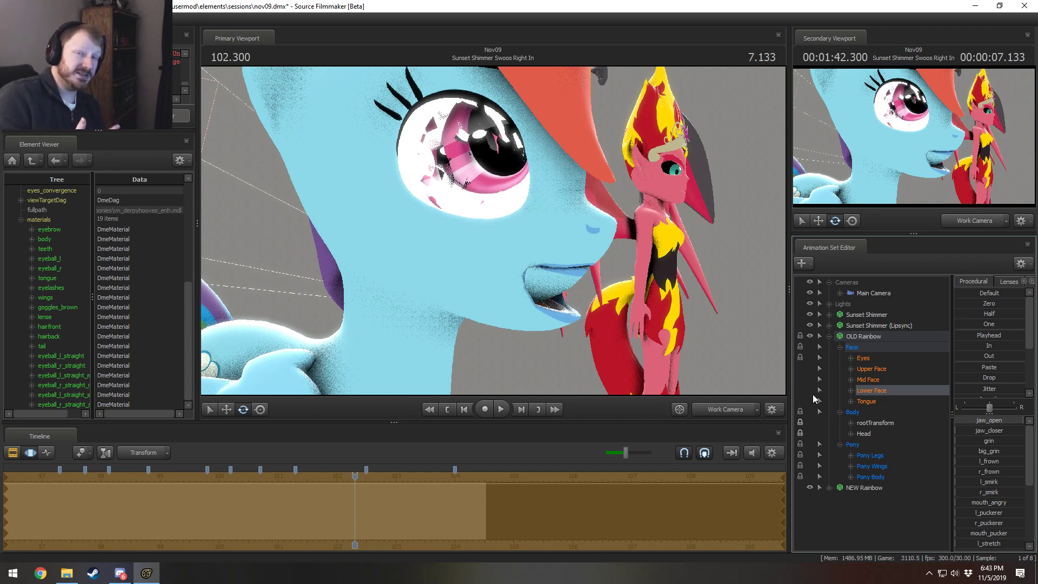
{"action": "key", "text": "ctrl+z"}
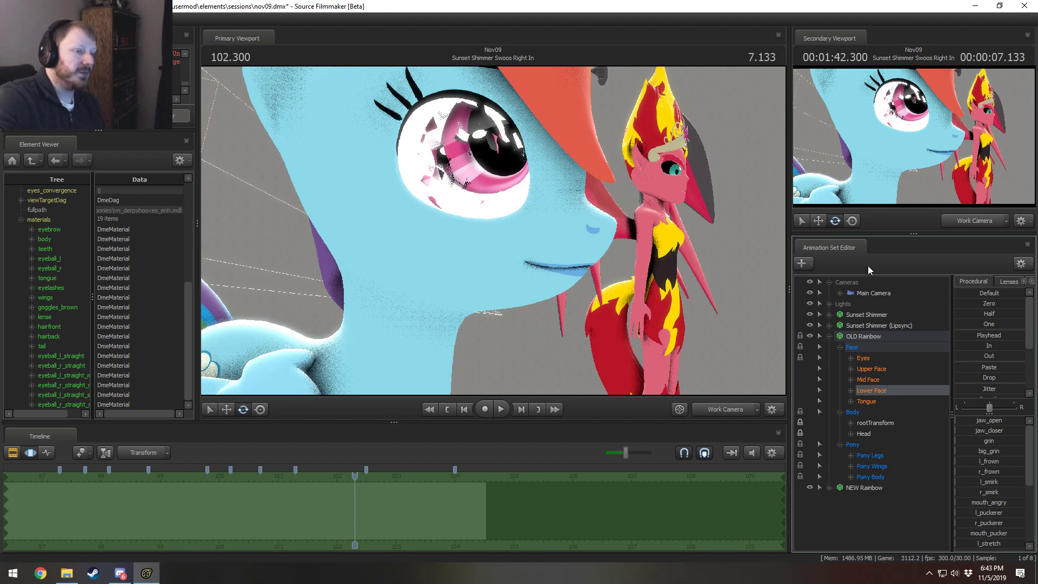
Step: Show OLD Rainbow's model in the Element Viewer and expand its teeth material
{"action": "right_click", "coordinate": [871, 339]}
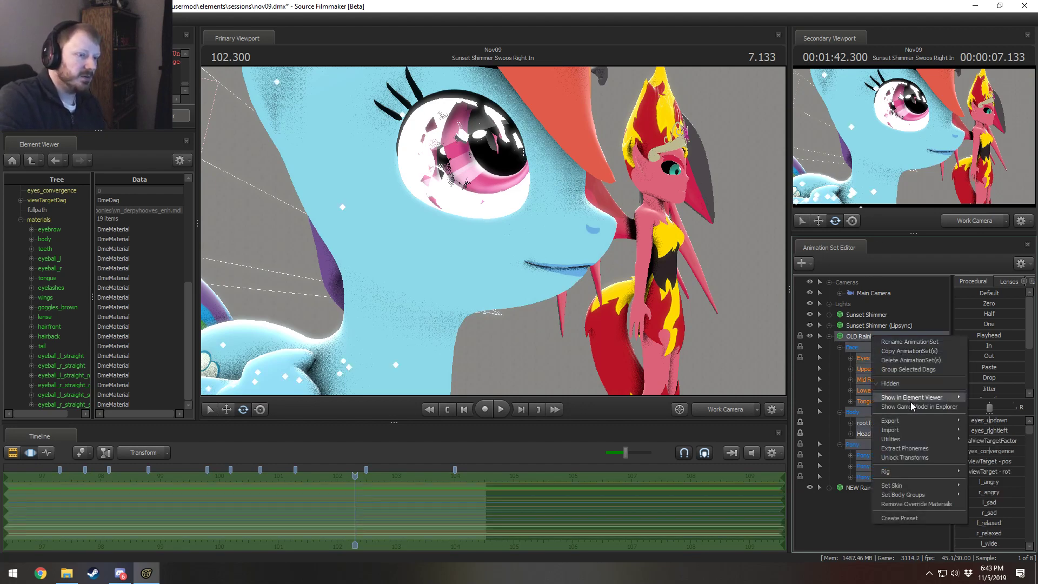
{"action": "mouse_move", "coordinate": [916, 399]}
{"action": "left_click", "coordinate": [992, 413]}
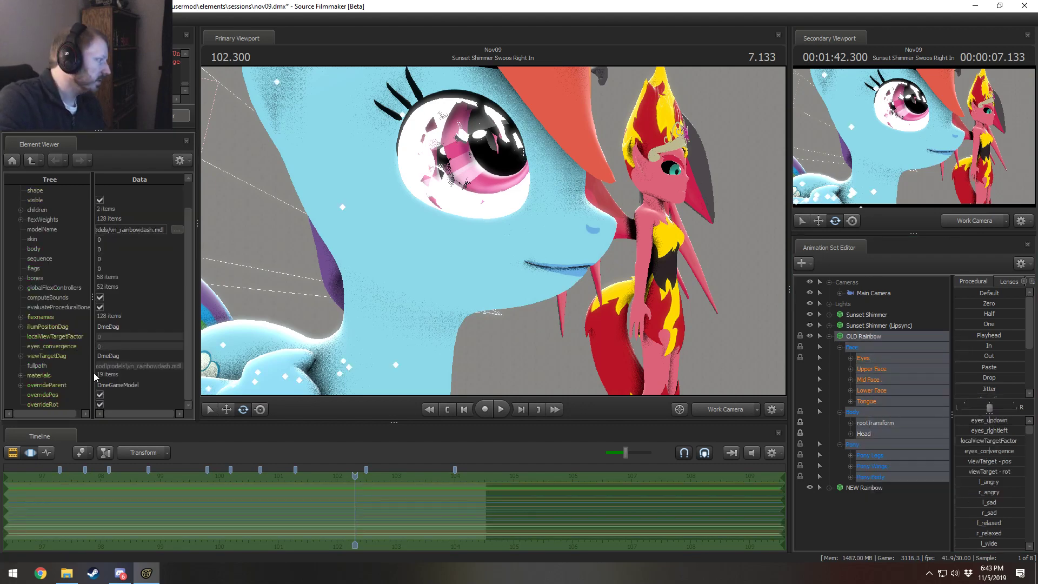
{"action": "left_click", "coordinate": [21, 375]}
{"action": "scroll", "coordinate": [17, 378], "scroll_direction": "down", "scroll_amount": 6}
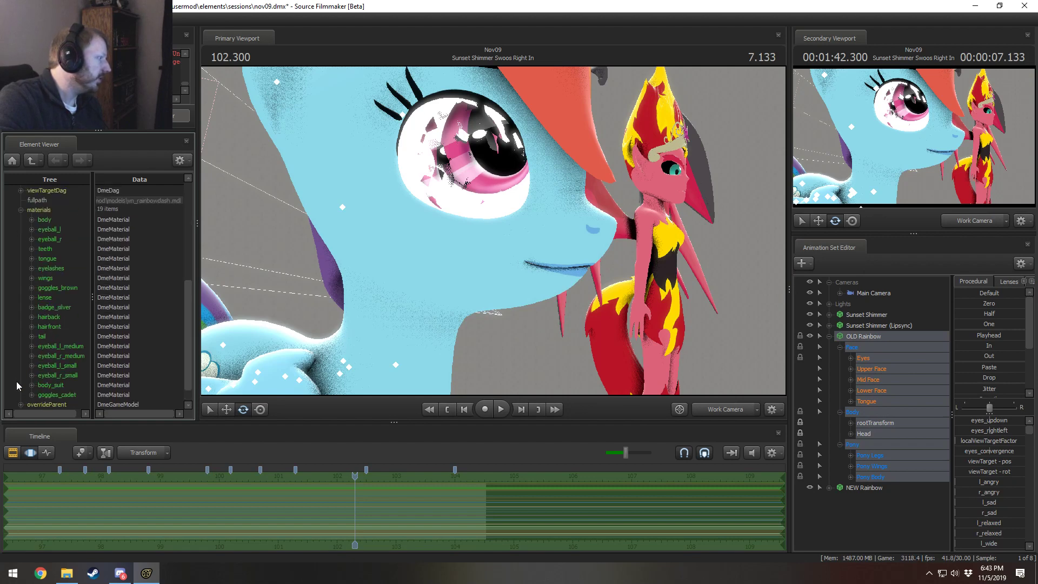
{"action": "left_click", "coordinate": [33, 249]}
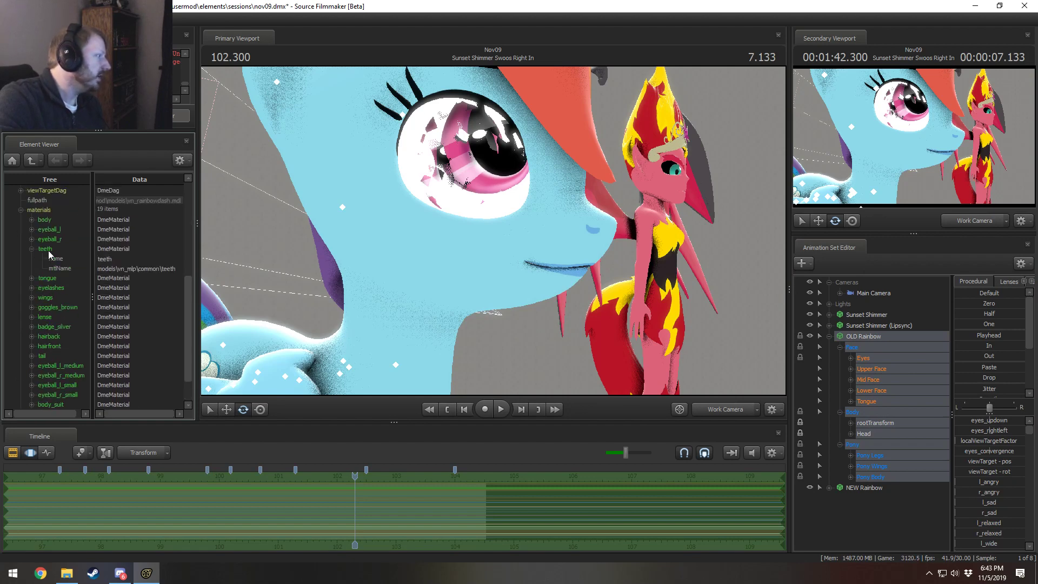
Step: Add a float attribute named $alpha to the teeth material
{"action": "right_click", "coordinate": [47, 250]}
{"action": "mouse_move", "coordinate": [73, 328]}
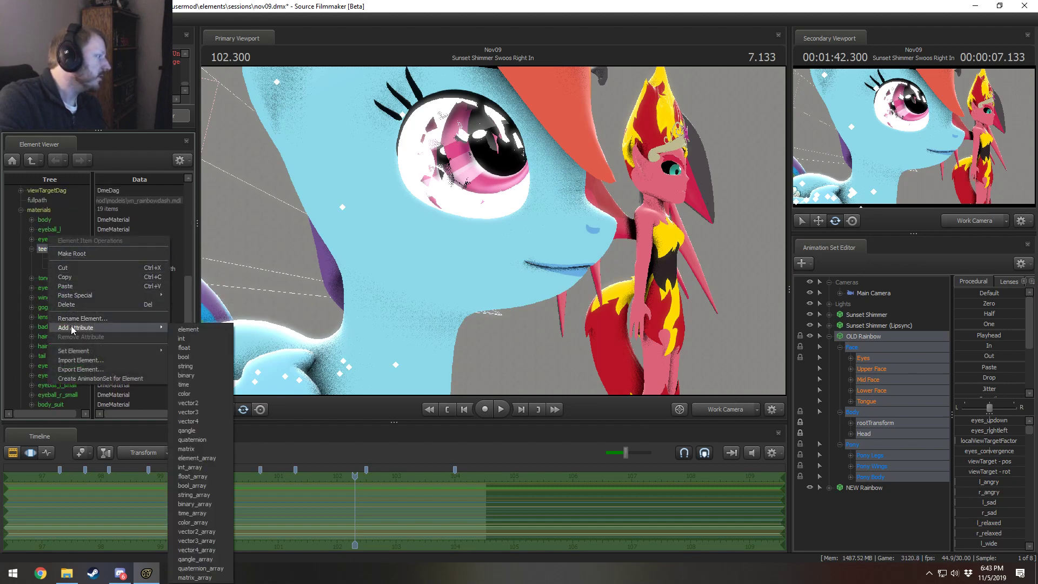
{"action": "left_click", "coordinate": [192, 348]}
{"action": "double_click", "coordinate": [110, 293]}
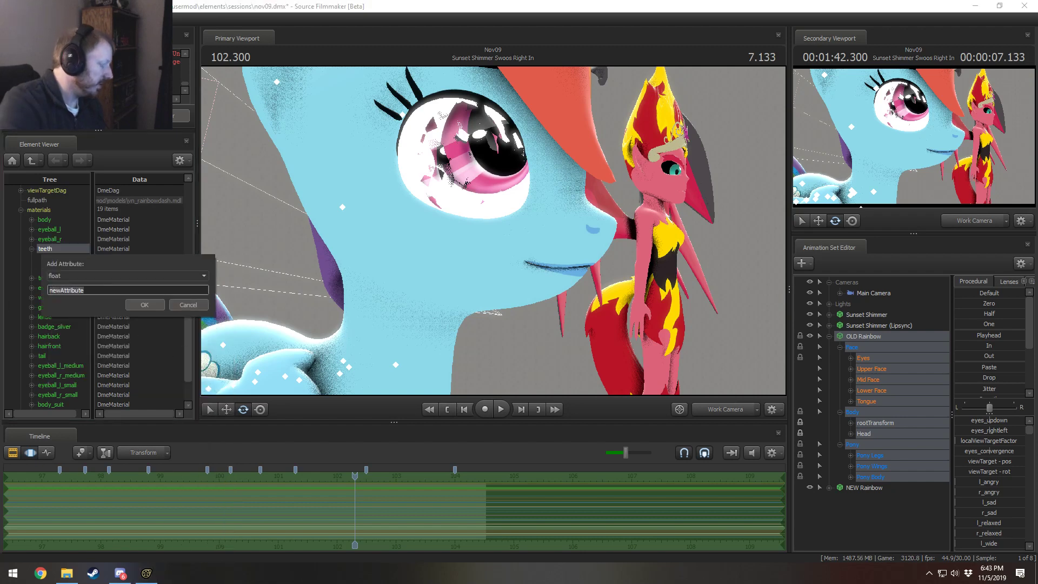
{"action": "type", "text": "$alpha"}
{"action": "key", "text": "Return"}
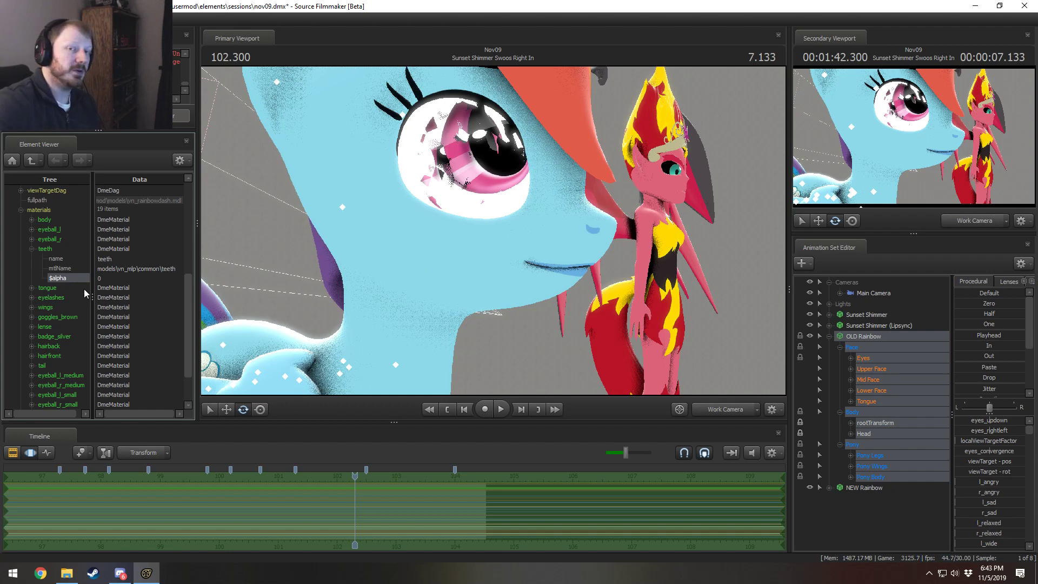
Step: Collapse the teeth material and add a float attribute named $alpha to the tongue material
{"action": "left_click", "coordinate": [31, 249]}
{"action": "left_click", "coordinate": [32, 258]}
{"action": "right_click", "coordinate": [59, 258]}
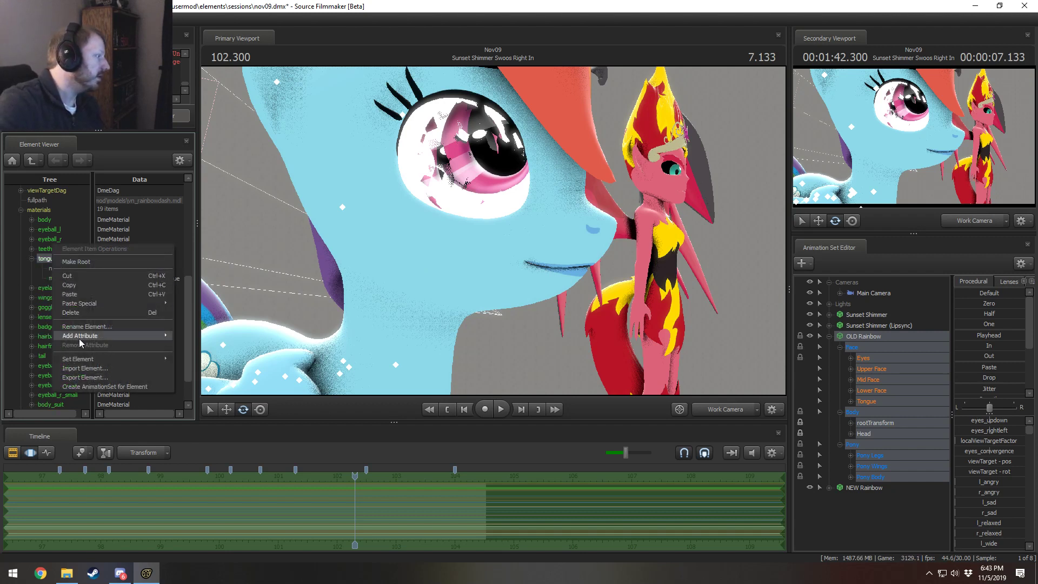
{"action": "mouse_move", "coordinate": [79, 335]}
{"action": "left_click", "coordinate": [197, 352]}
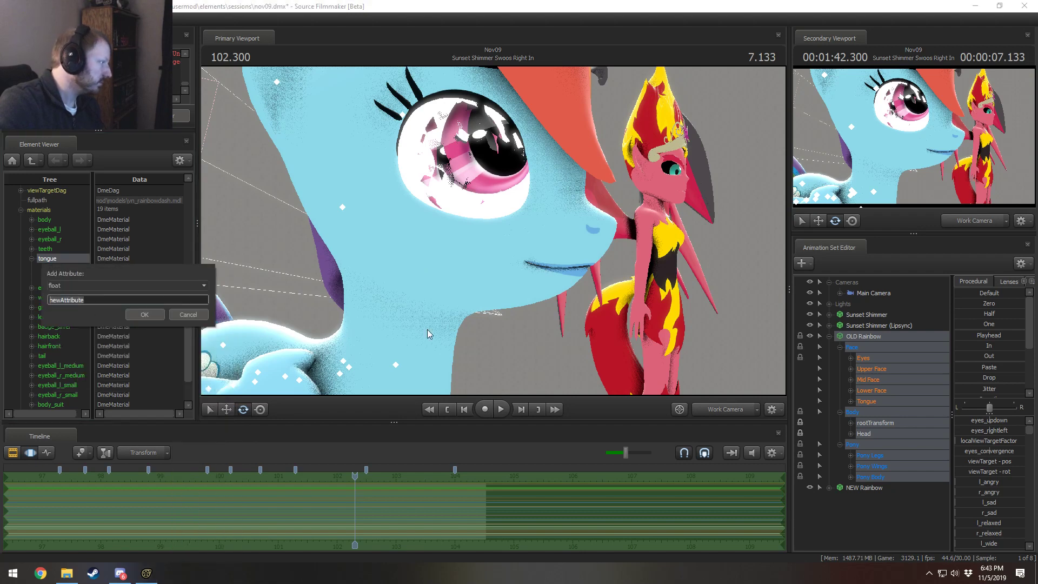
{"action": "type", "text": "$alpha"}
{"action": "key", "text": "Return"}
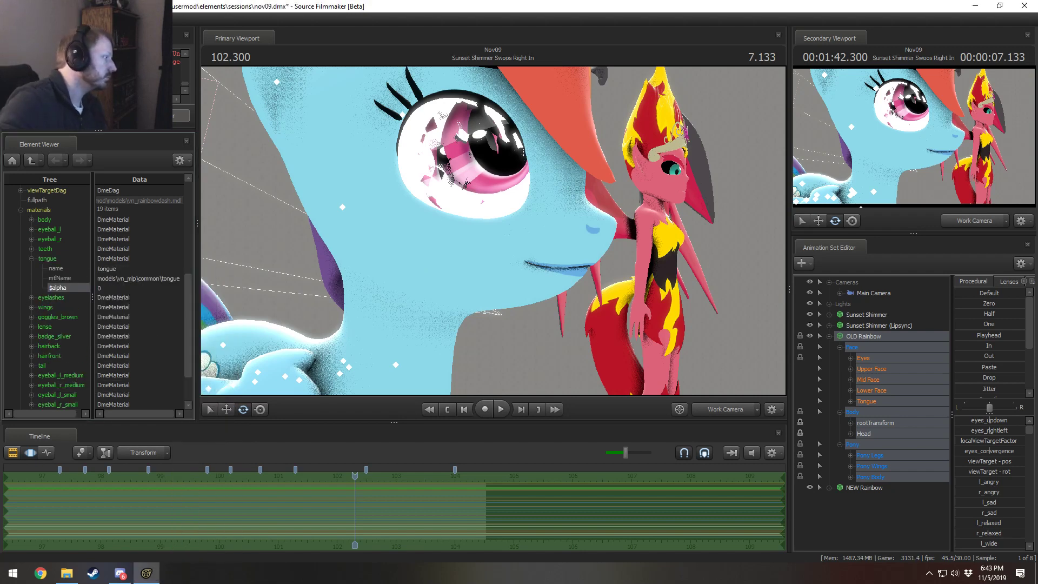
{"action": "left_click", "coordinate": [33, 258]}
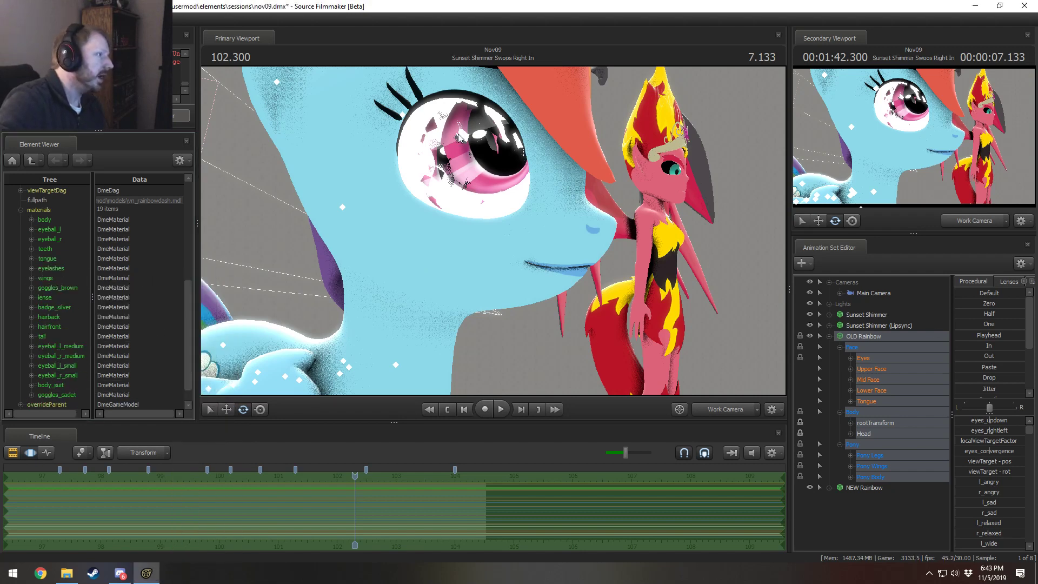
Step: Try rotating OLD Rainbow's Head control, and undo the change
{"action": "left_click", "coordinate": [869, 433]}
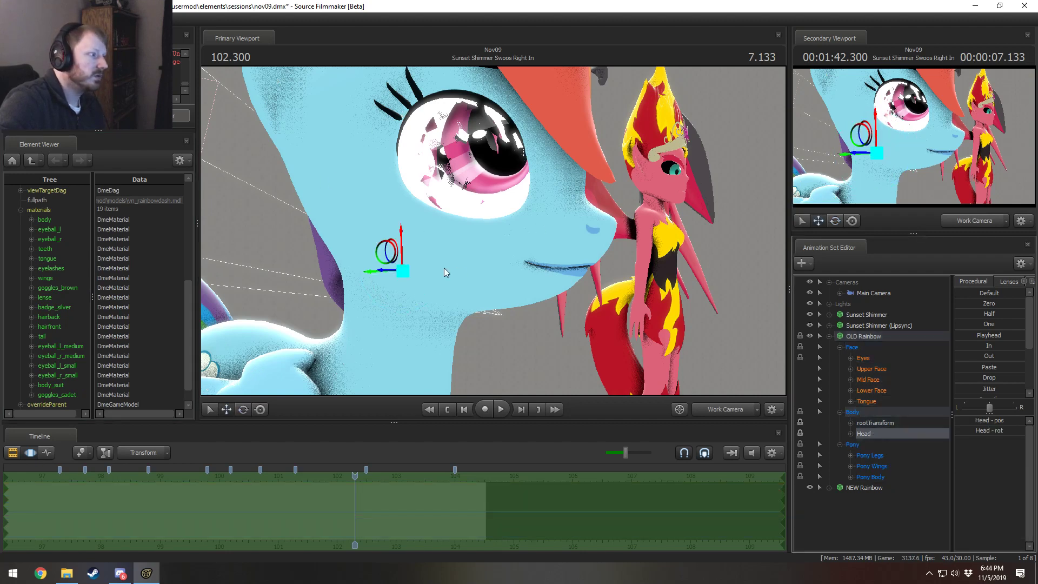
{"action": "left_click_drag", "start_coordinate": [385, 257], "coordinate": [306, 319]}
{"action": "key", "text": "ctrl+z"}
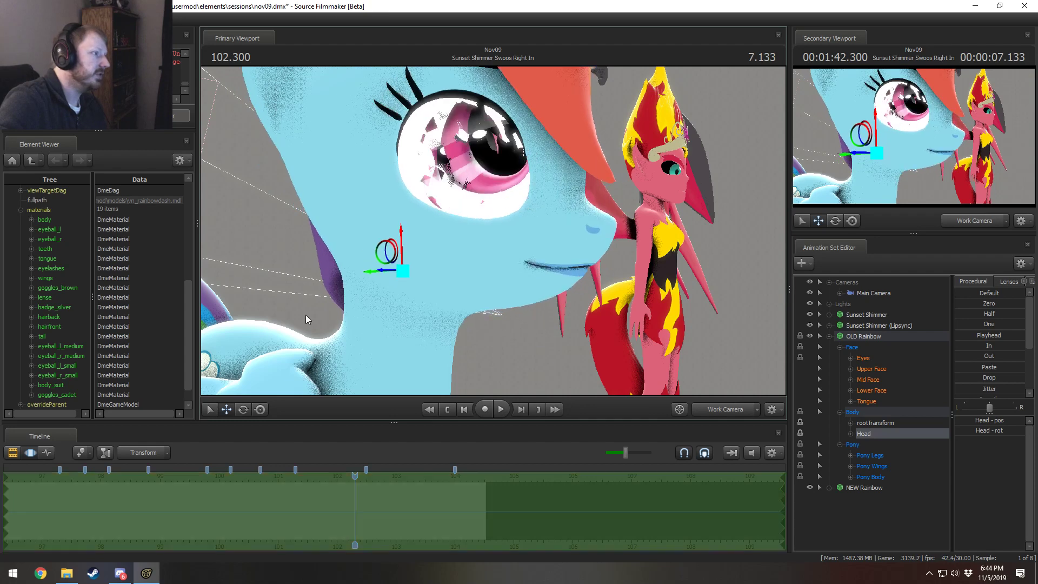
Step: Add a float attribute named $alpha to OLD Rainbow's eyelashes material
{"action": "left_click", "coordinate": [34, 269]}
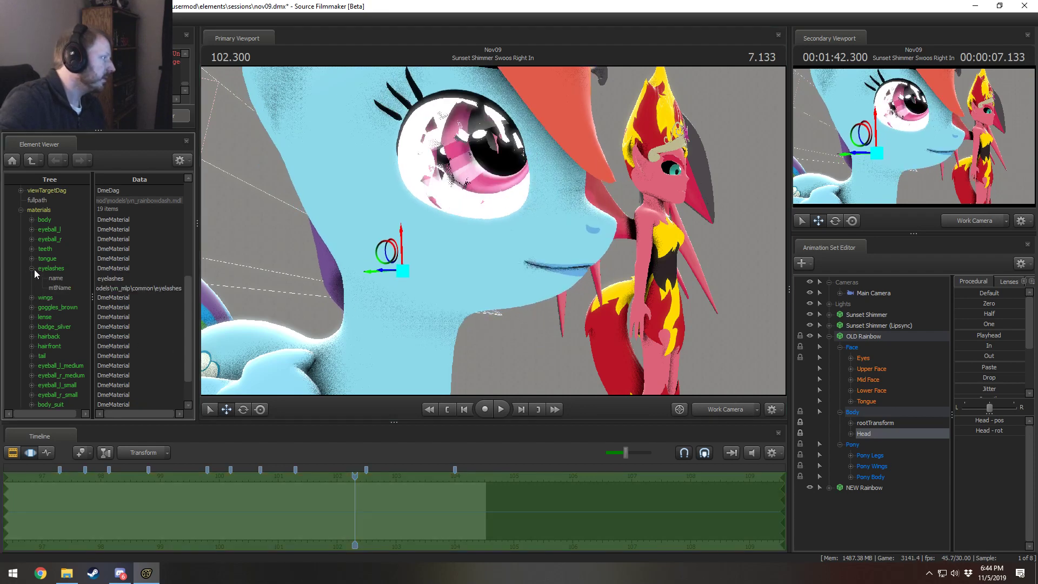
{"action": "right_click", "coordinate": [34, 269]}
{"action": "mouse_move", "coordinate": [89, 345]}
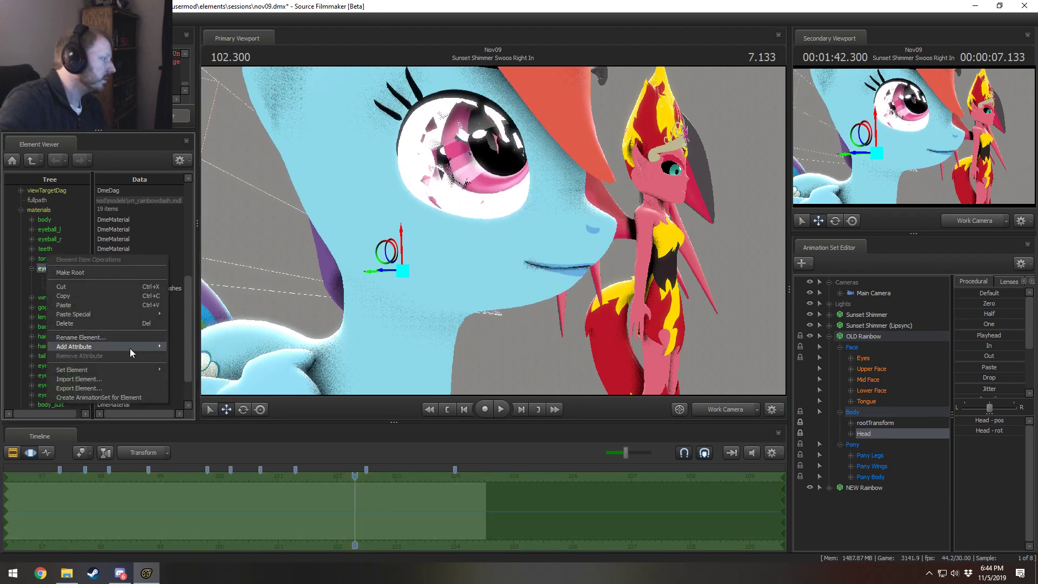
{"action": "left_click", "coordinate": [205, 348]}
{"action": "left_click", "coordinate": [49, 310]}
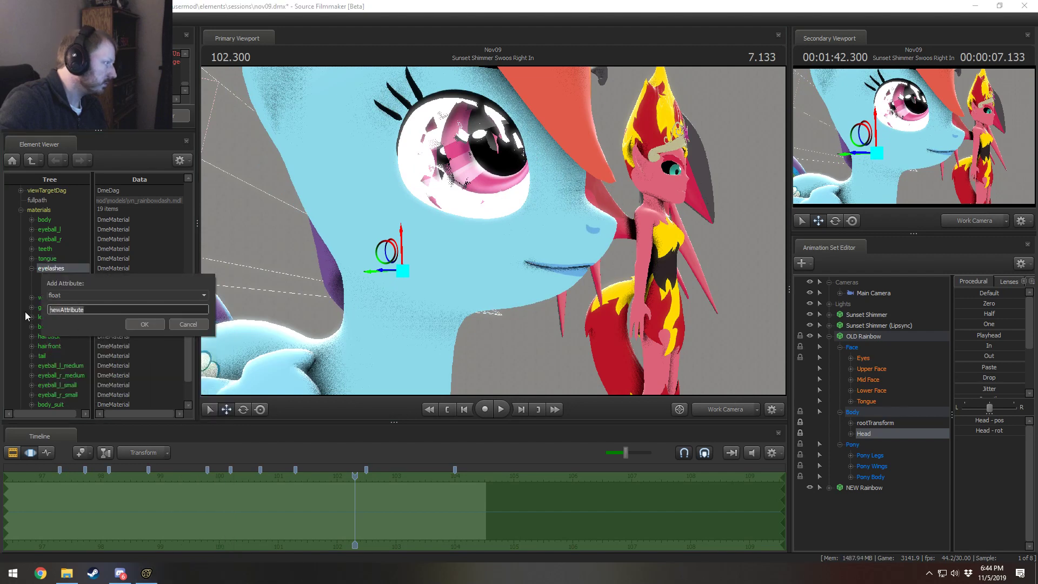
{"action": "type", "text": "$alpha"}
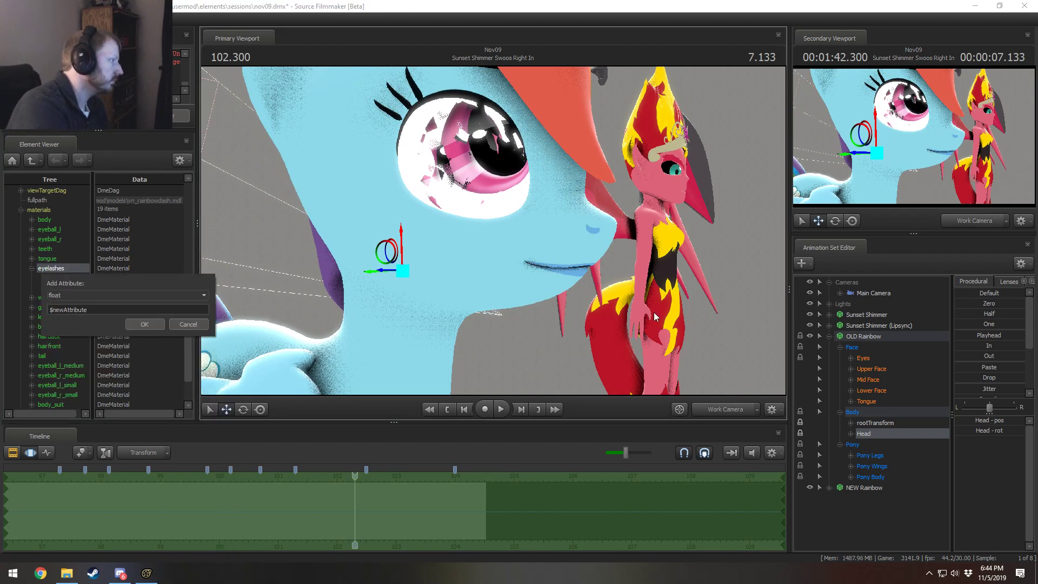
{"action": "key", "text": "Delete"}
{"action": "key", "text": "Delete"}
{"action": "key", "text": "Delete"}
{"action": "key", "text": "Delete"}
{"action": "key", "text": "Delete"}
{"action": "key", "text": "Delete"}
{"action": "key", "text": "Delete"}
{"action": "key", "text": "Delete"}
{"action": "key", "text": "Delete"}
{"action": "key", "text": "Delete"}
{"action": "key", "text": "Delete"}
{"action": "key", "text": "Delete"}
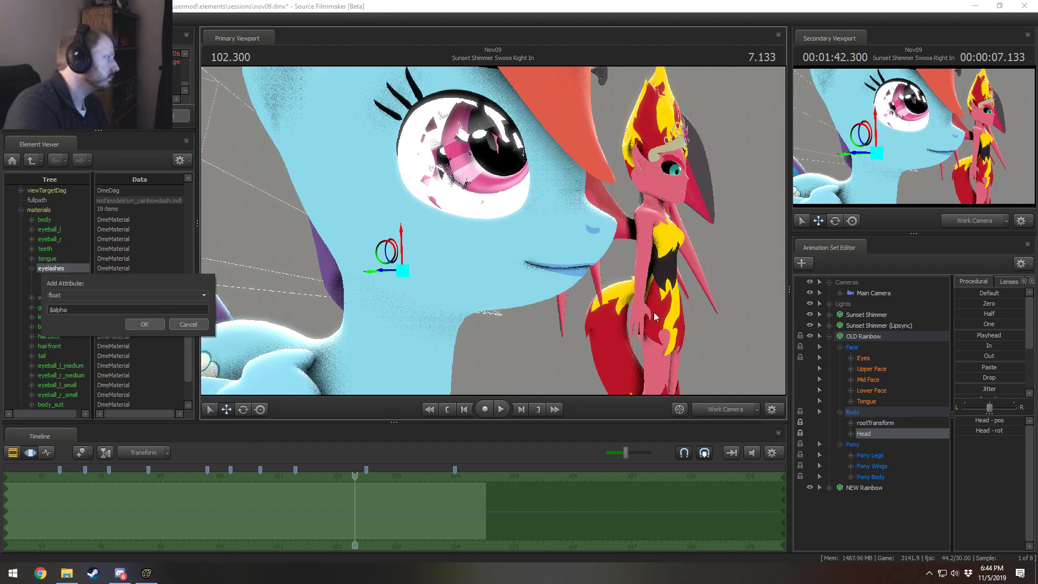
{"action": "key", "text": "Return"}
Step: Place the playhead at about 100.9 seconds, within the Sunset Shimmer Swoos Right In shot
{"action": "left_click_drag", "start_coordinate": [493, 234], "coordinate": [346, 234]}
{"action": "mouse_move", "coordinate": [493, 231]}
{"action": "middle_mouse_down"}
{"action": "mouse_move", "coordinate": [503, 230]}
{"action": "mouse_move", "coordinate": [481, 231]}
{"action": "middle_mouse_up"}
{"action": "scroll", "coordinate": [588, 513], "scroll_direction": "down", "scroll_amount": 10}
{"action": "scroll", "coordinate": [697, 508], "scroll_direction": "down", "scroll_amount": 4}
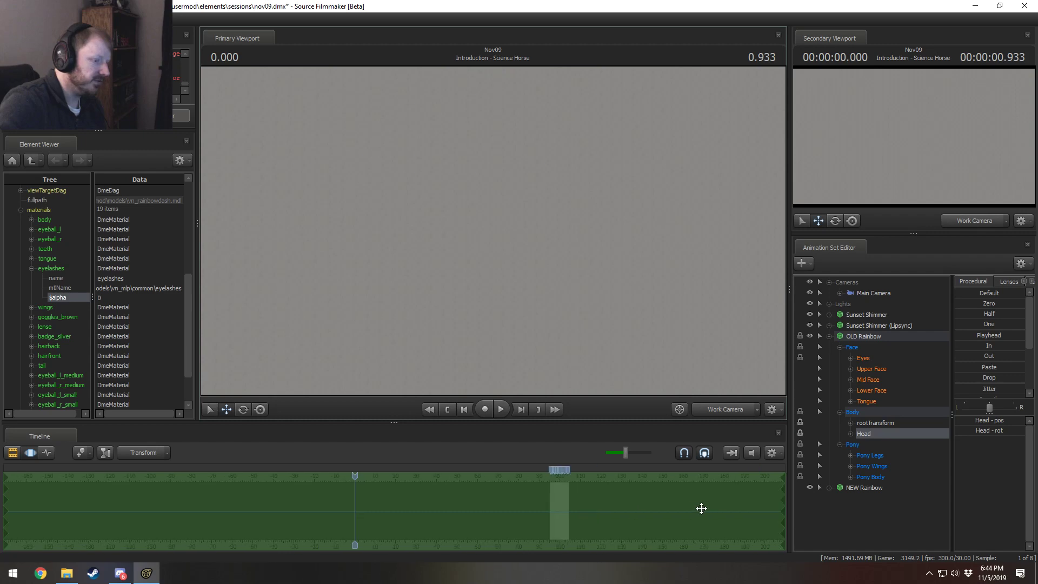
{"action": "left_click_drag", "start_coordinate": [543, 512], "coordinate": [561, 512]}
{"action": "key", "text": "Escape"}
{"action": "scroll", "coordinate": [561, 512], "scroll_direction": "up", "scroll_amount": 5}
{"action": "scroll", "coordinate": [561, 512], "scroll_direction": "up", "scroll_amount": 4}
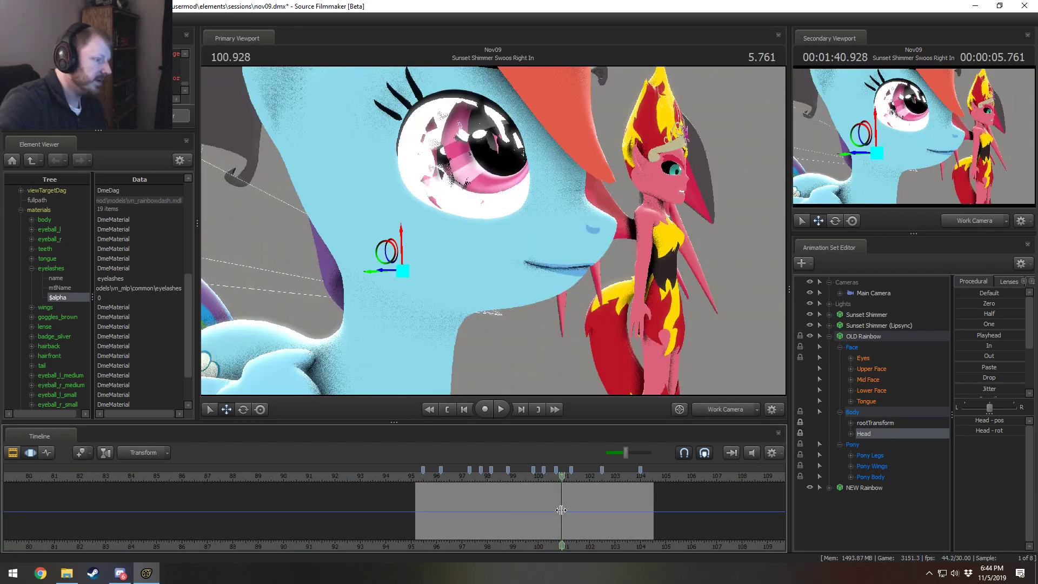
Step: Collapse the eyelashes material and add a float attribute named $alpha to the body material
{"action": "scroll", "coordinate": [54, 343], "scroll_direction": "down", "scroll_amount": 2}
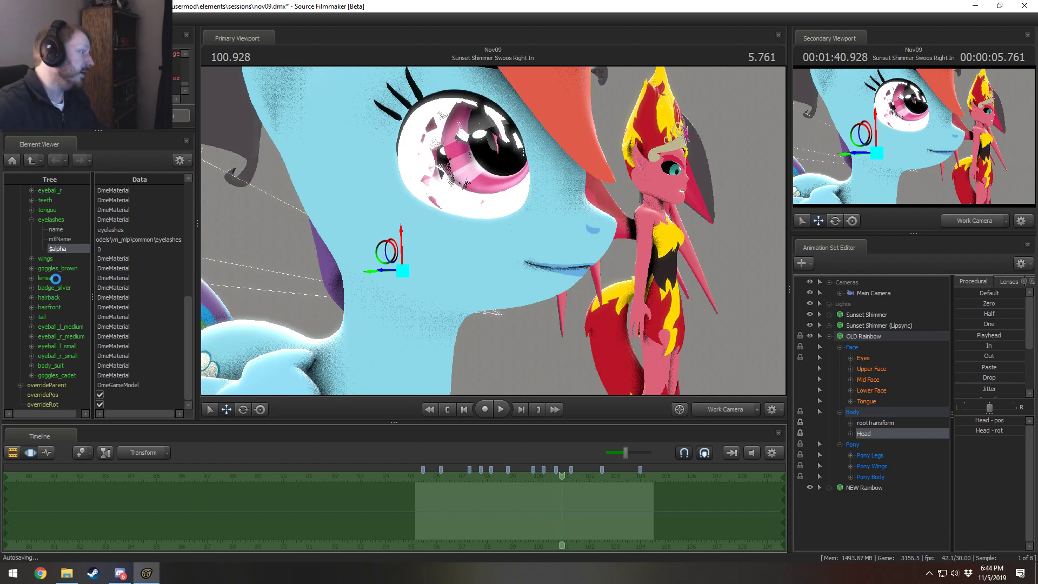
{"action": "scroll", "coordinate": [68, 374], "scroll_direction": "up", "scroll_amount": 5}
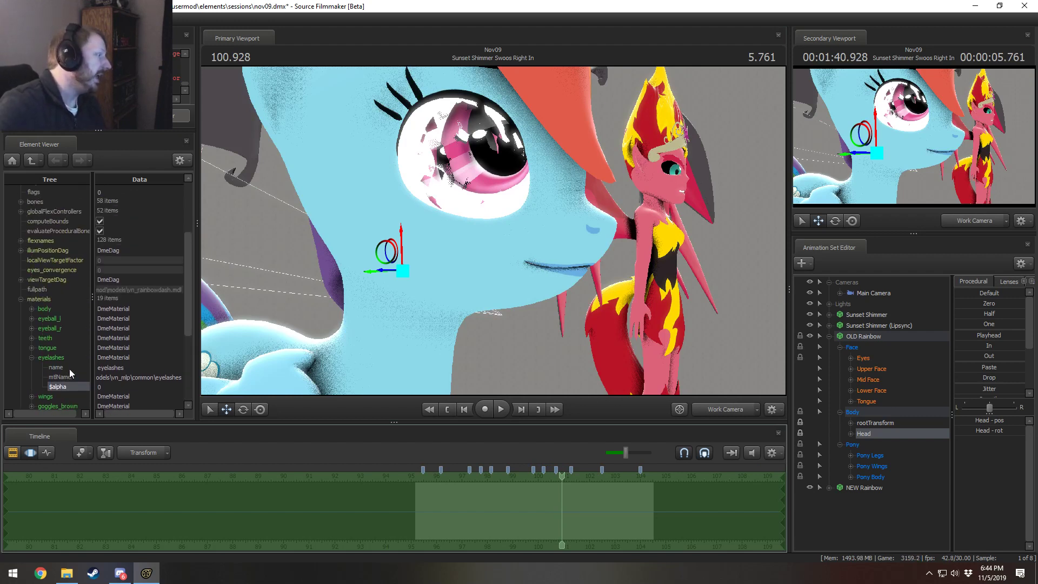
{"action": "left_click", "coordinate": [32, 357]}
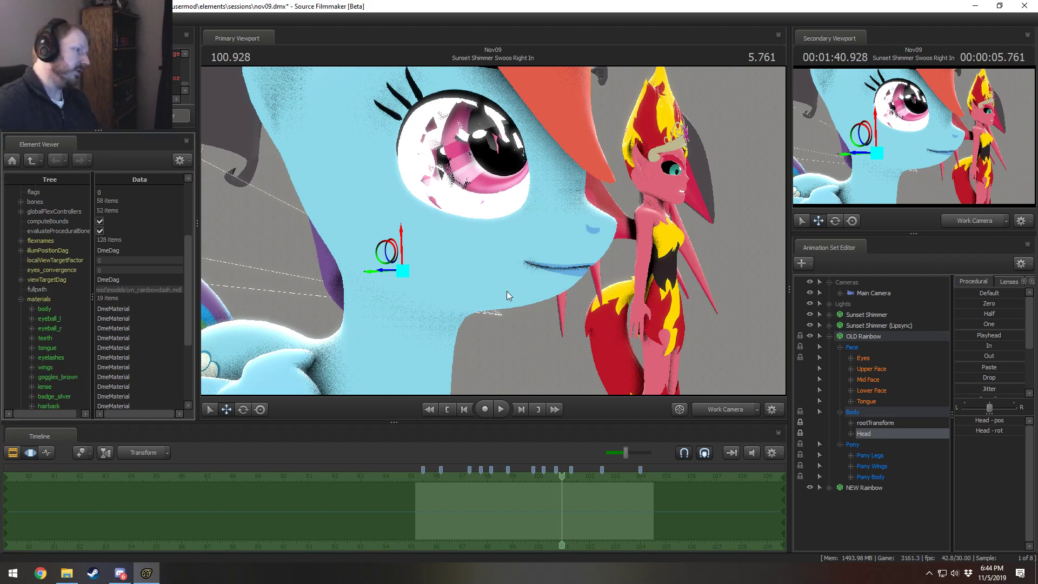
{"action": "left_click_drag", "start_coordinate": [507, 291], "coordinate": [494, 232]}
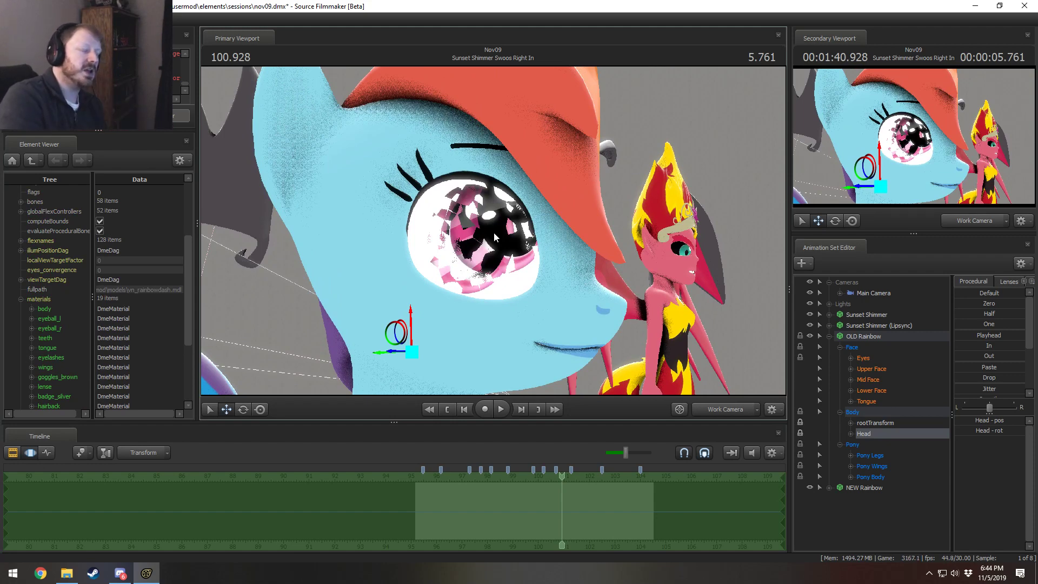
{"action": "left_click_drag", "start_coordinate": [536, 89], "coordinate": [494, 232]}
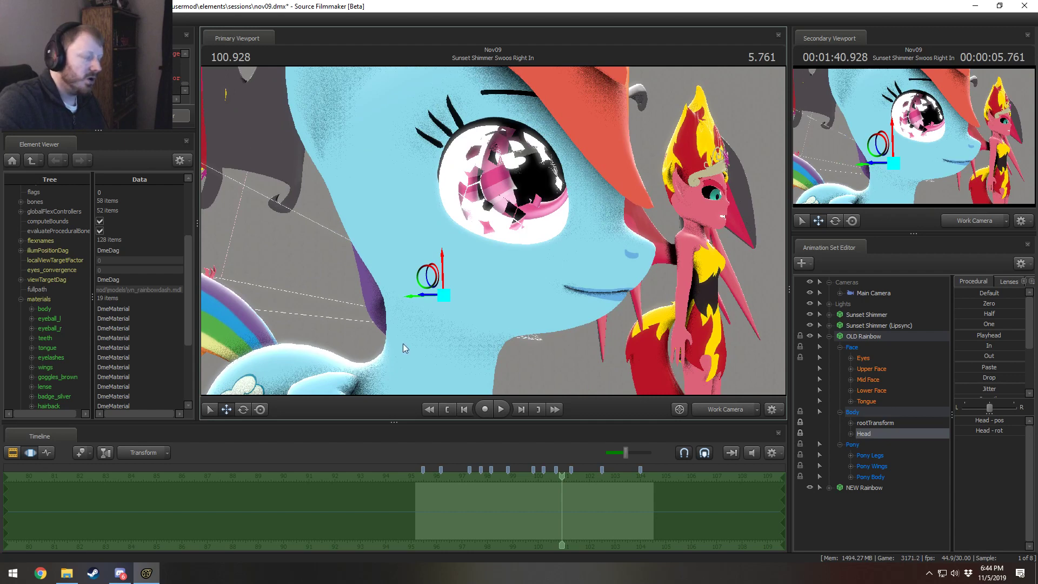
{"action": "right_click", "coordinate": [50, 309]}
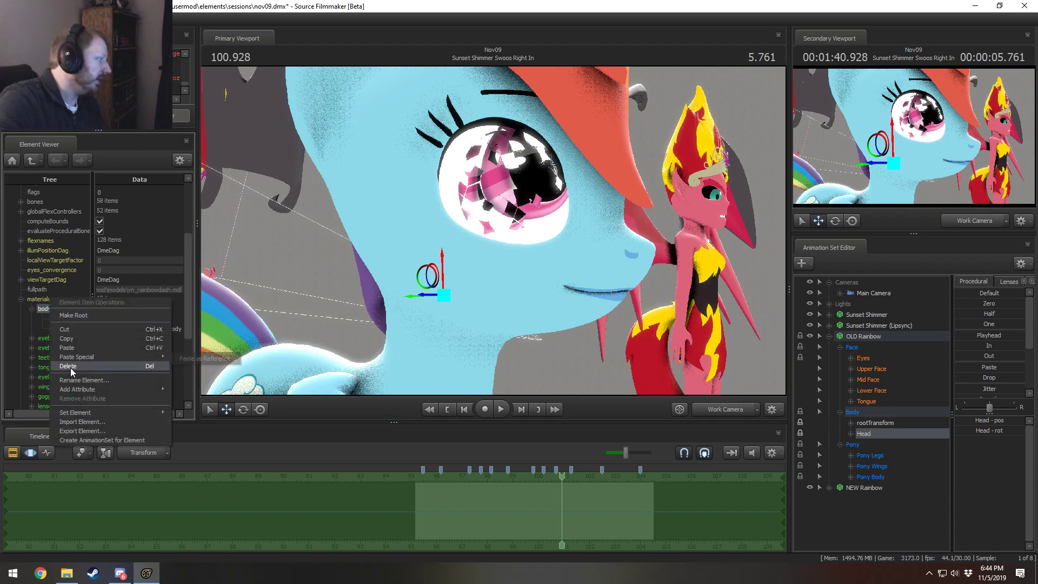
{"action": "mouse_move", "coordinate": [79, 389]}
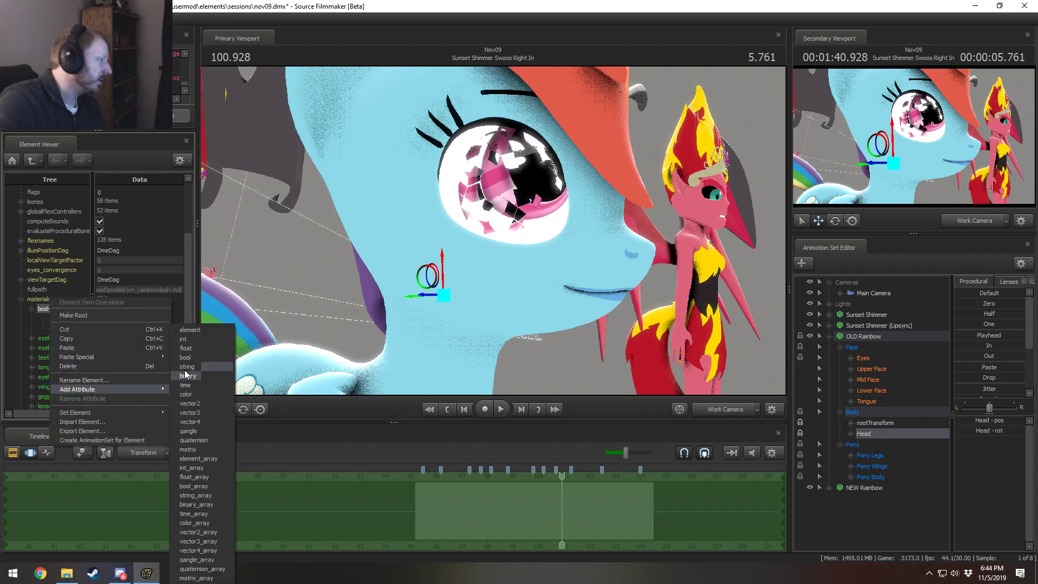
{"action": "left_click", "coordinate": [186, 348]}
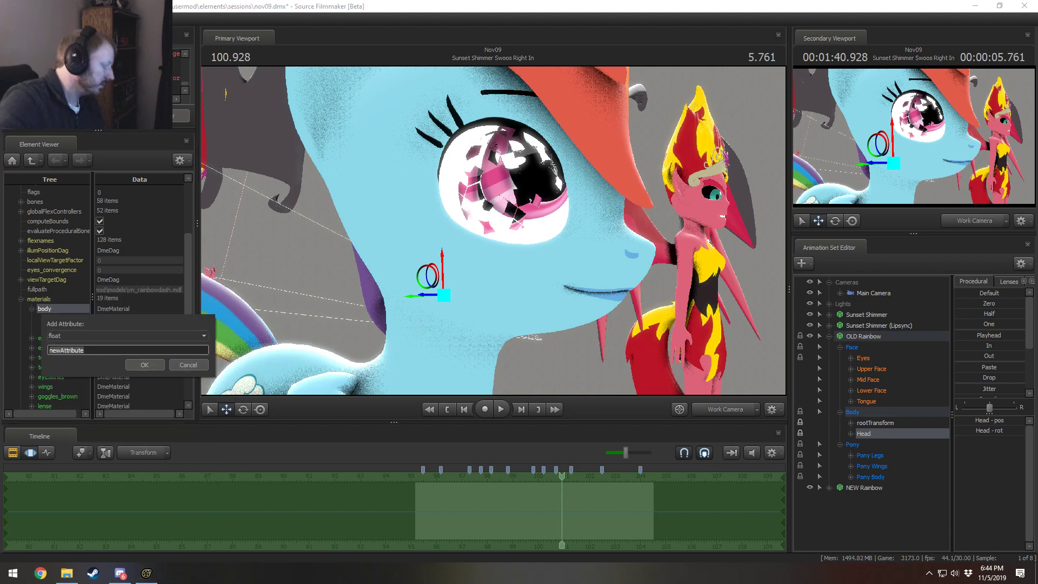
{"action": "type", "text": "$alpha"}
{"action": "key", "text": "Return"}
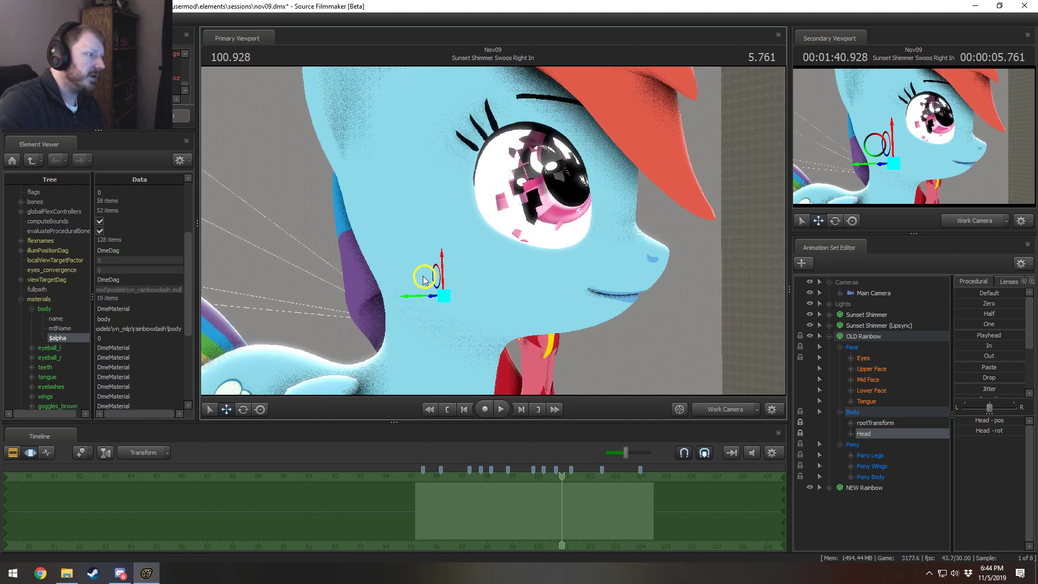
Step: Try rotating and moving OLD Rainbow's head, undoing the rotation, and view the pony from the front
{"action": "mouse_move", "coordinate": [432, 282]}
{"action": "left_mouse_down"}
{"action": "mouse_move", "coordinate": [480, 313]}
{"action": "mouse_move", "coordinate": [596, 284]}
{"action": "mouse_move", "coordinate": [502, 172]}
{"action": "mouse_move", "coordinate": [455, 231]}
{"action": "mouse_move", "coordinate": [435, 281]}
{"action": "left_mouse_up"}
{"action": "key", "text": "ctrl+z"}
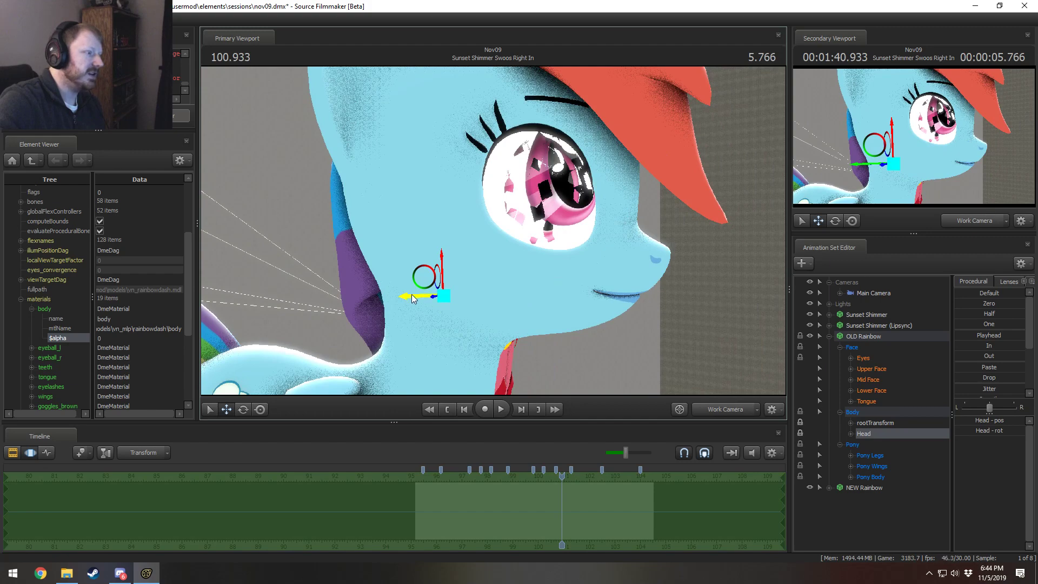
{"action": "left_click_drag", "start_coordinate": [412, 295], "coordinate": [409, 295]}
{"action": "left_click_drag", "start_coordinate": [554, 281], "coordinate": [533, 264]}
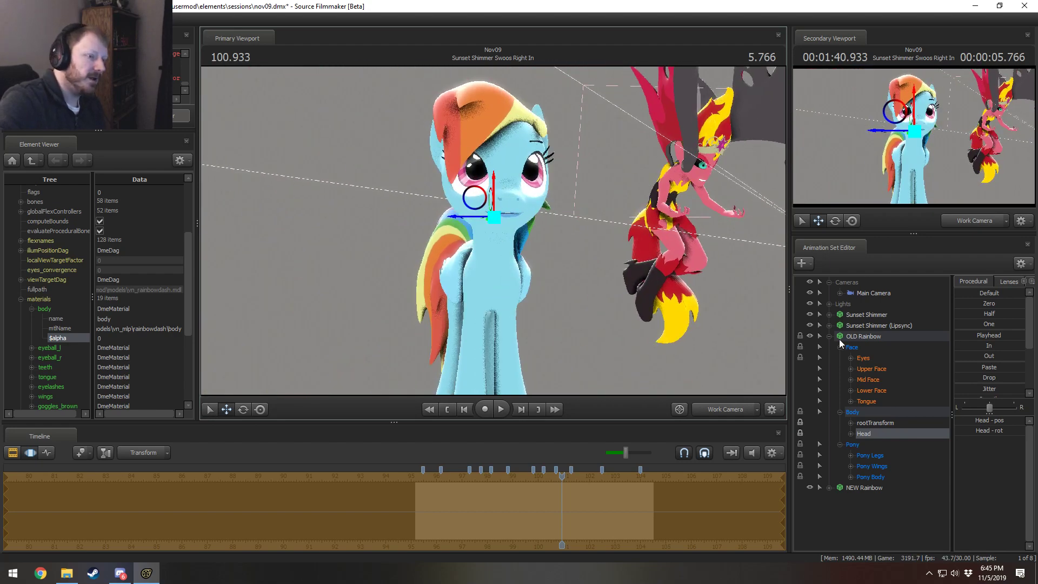
Step: Look through OLD Rainbow's Lower Face mouth controls, and collapse OLD Rainbow's control tree
{"action": "left_click", "coordinate": [866, 391]}
{"action": "left_click", "coordinate": [850, 390]}
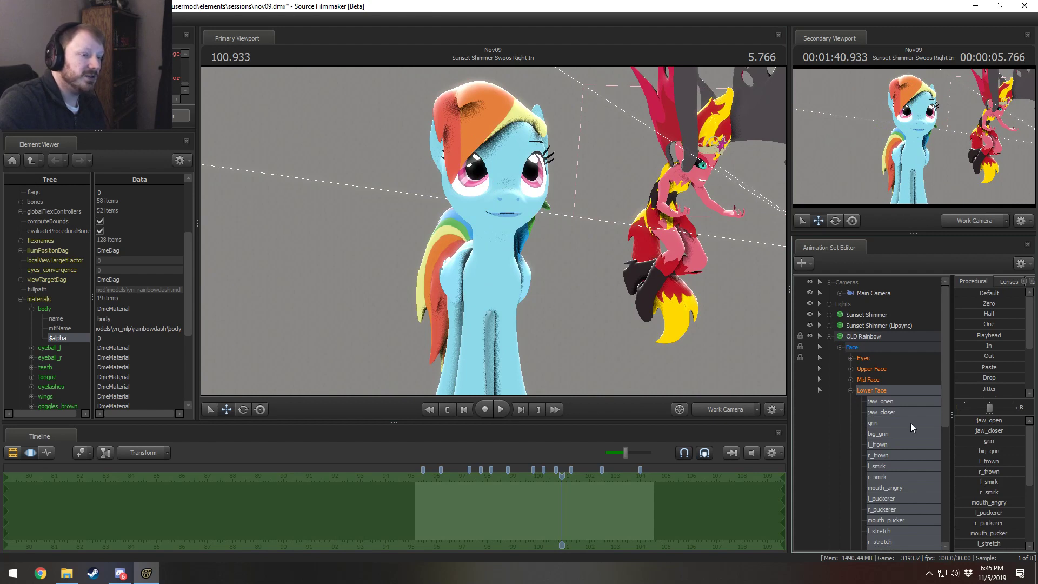
{"action": "scroll", "coordinate": [910, 423], "scroll_direction": "down", "scroll_amount": 4}
{"action": "scroll", "coordinate": [898, 422], "scroll_direction": "up", "scroll_amount": 4}
{"action": "left_click", "coordinate": [849, 389]}
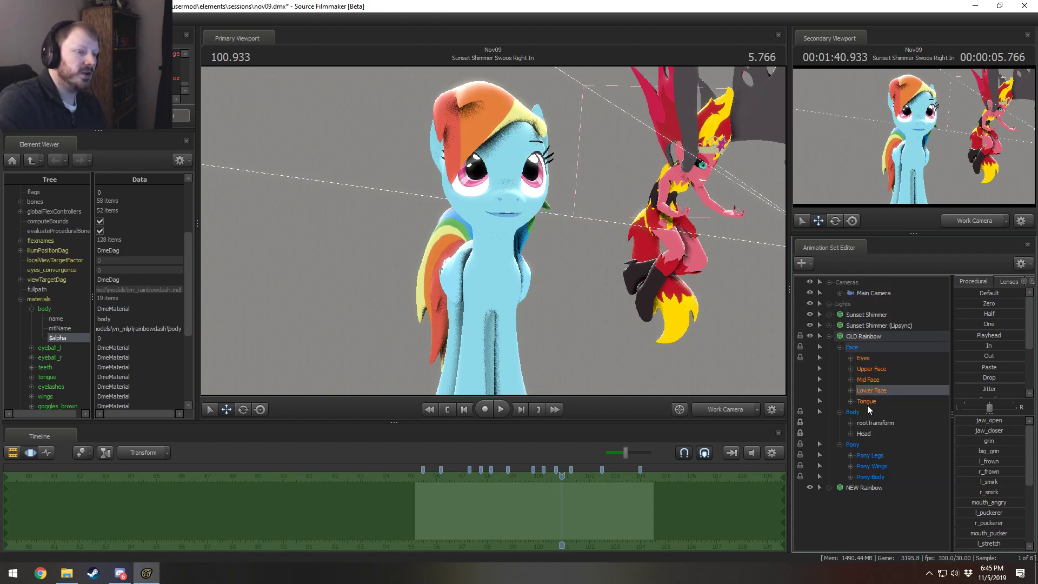
{"action": "left_click", "coordinate": [829, 336]}
{"action": "left_click", "coordinate": [828, 336]}
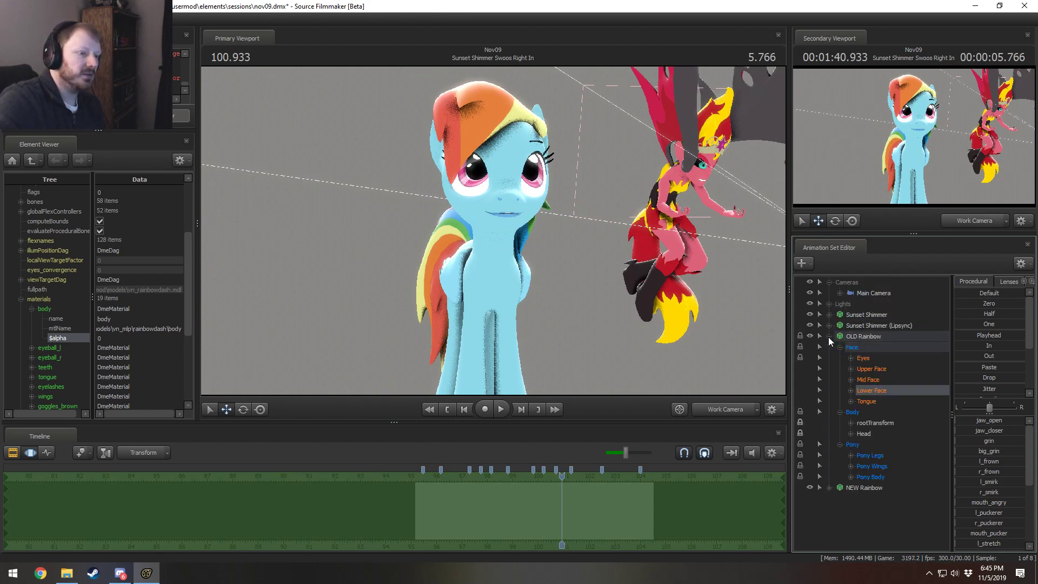
{"action": "left_click", "coordinate": [851, 391]}
{"action": "scroll", "coordinate": [925, 394], "scroll_direction": "down", "scroll_amount": 5}
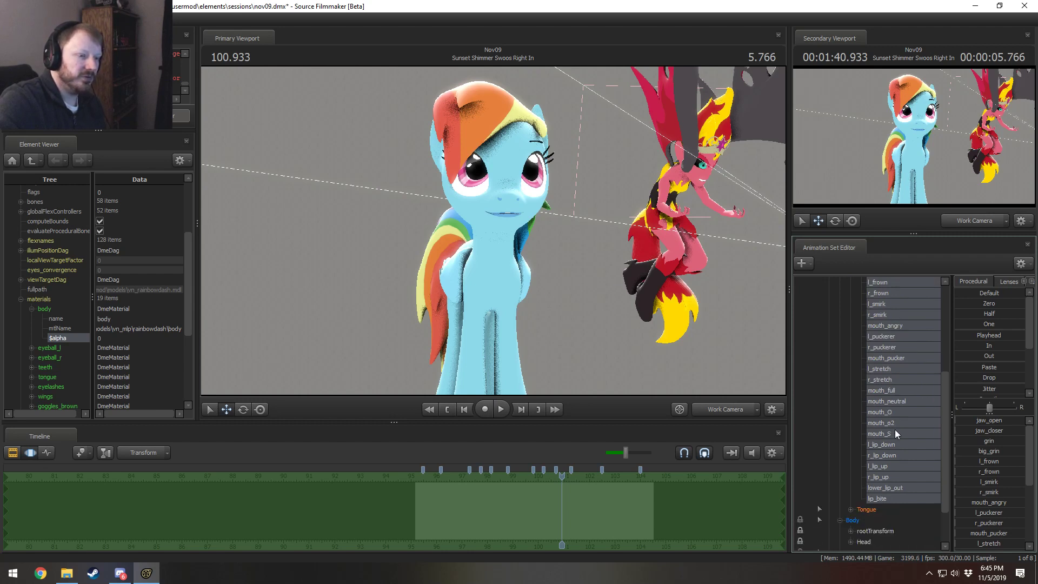
{"action": "scroll", "coordinate": [881, 426], "scroll_direction": "up", "scroll_amount": 8}
{"action": "left_click", "coordinate": [830, 315]}
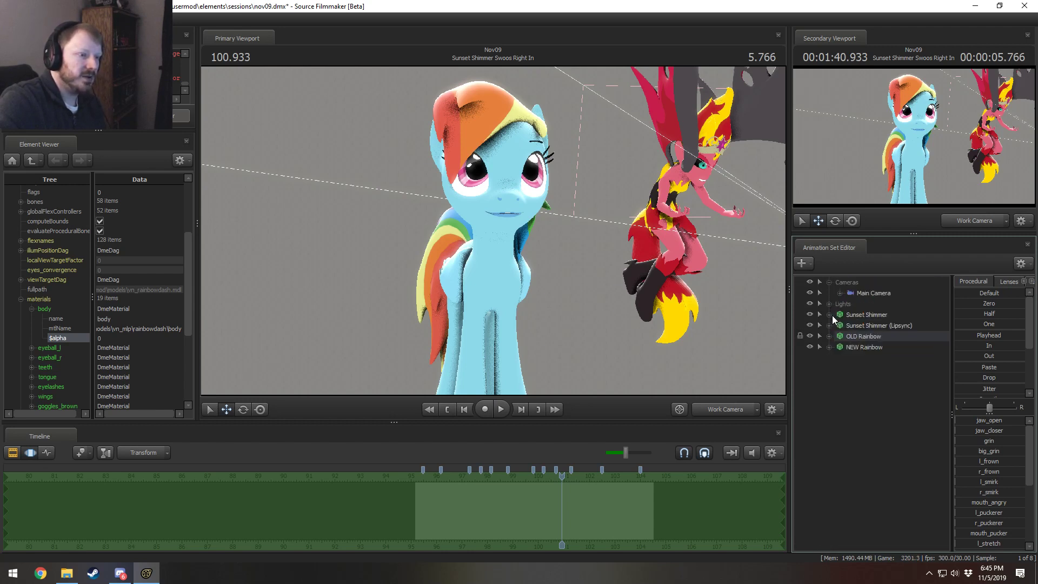
Step: Expand NEW Rainbow's Lower Face controls and try opening the mouth with Jaw_open
{"action": "left_click", "coordinate": [829, 347]}
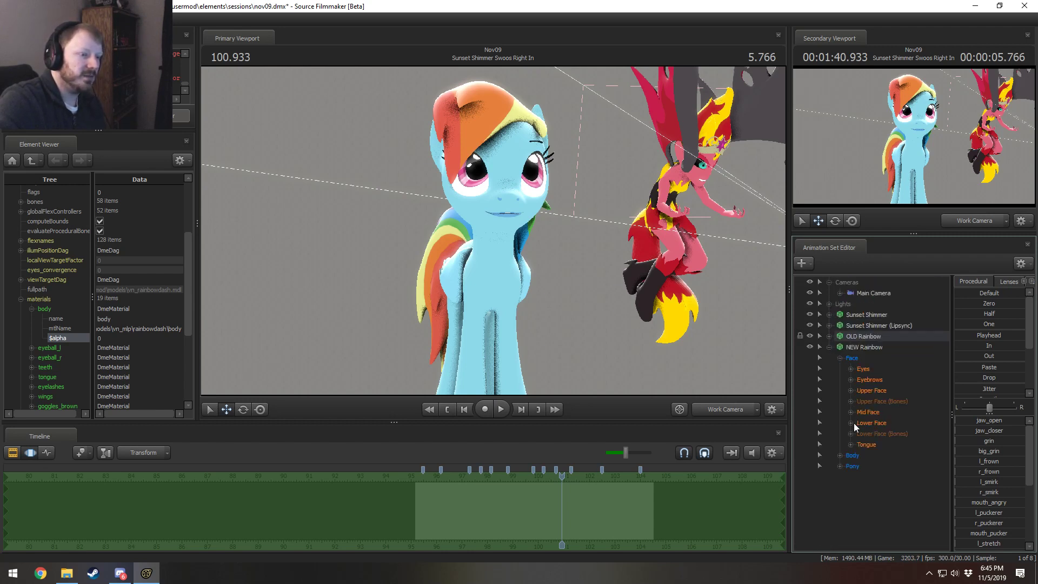
{"action": "left_click", "coordinate": [854, 422]}
{"action": "mouse_move", "coordinate": [980, 424]}
{"action": "left_mouse_down"}
{"action": "mouse_move", "coordinate": [1024, 423]}
{"action": "mouse_move", "coordinate": [989, 424]}
{"action": "left_mouse_up"}
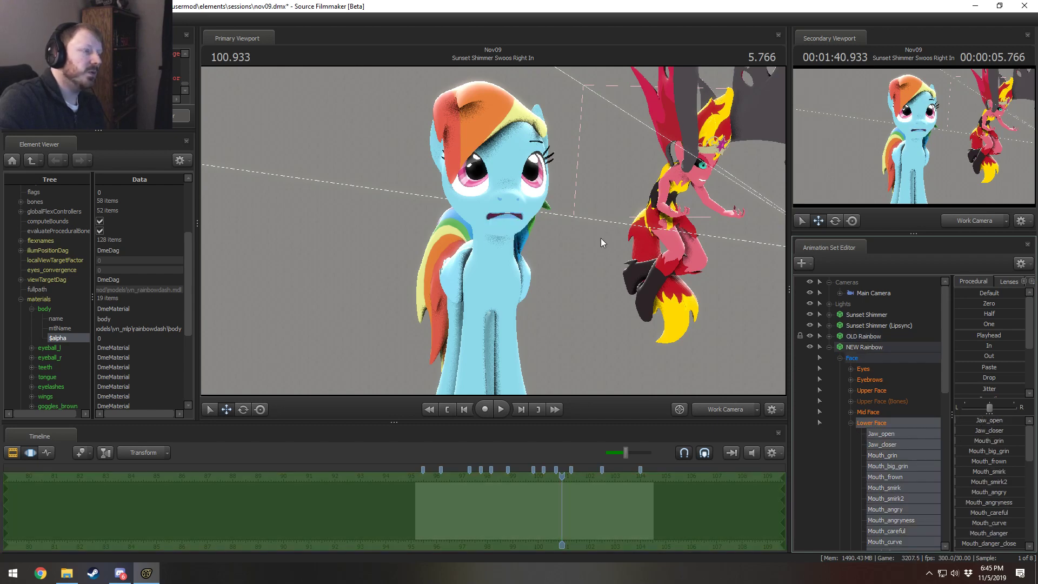
{"action": "left_click_drag", "start_coordinate": [601, 238], "coordinate": [492, 231]}
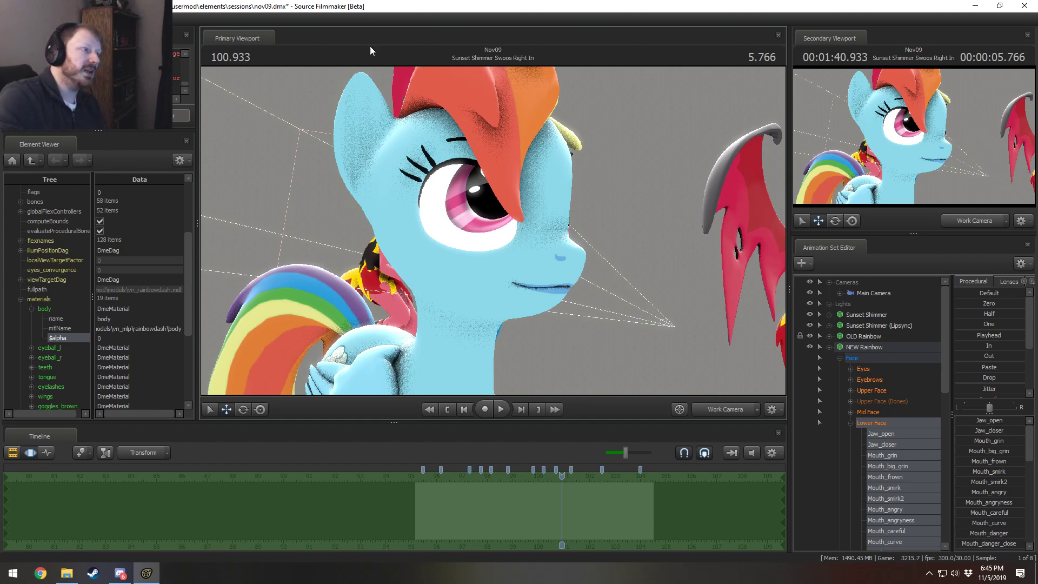
Step: Examine the aligned Rainbow models from several angles and distances in the Primary Viewport
{"action": "left_click_drag", "start_coordinate": [533, 112], "coordinate": [493, 231]}
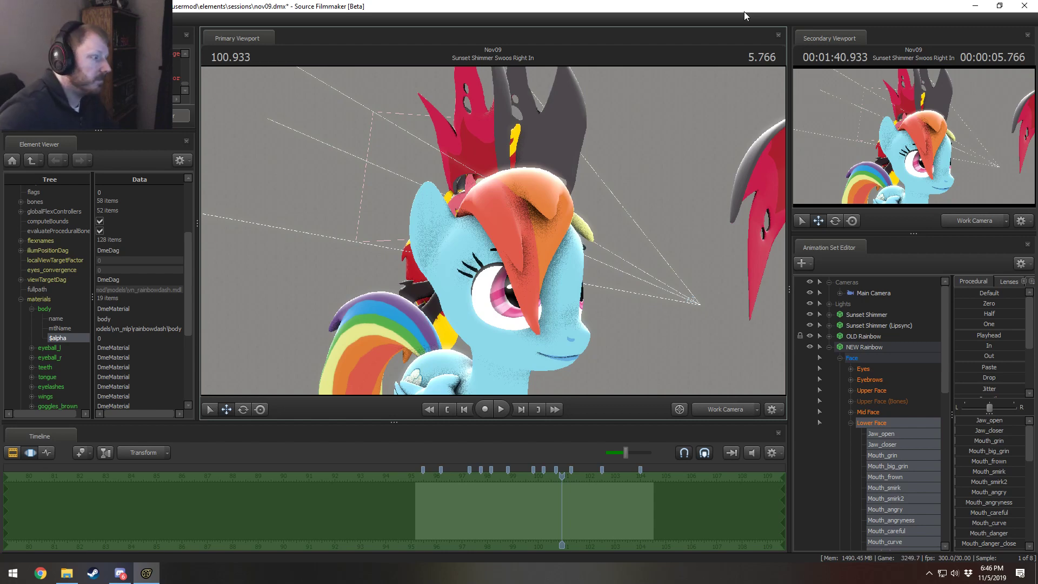
{"action": "left_click_drag", "start_coordinate": [545, 241], "coordinate": [537, 324]}
{"action": "left_click_drag", "start_coordinate": [591, 299], "coordinate": [616, 297], "text": "alt"}
{"action": "key", "text": "s"}
{"action": "key", "text": "a"}
{"action": "key", "text": "a"}
{"action": "key", "text": "w"}
{"action": "left_click_drag", "start_coordinate": [541, 228], "coordinate": [490, 222]}
{"action": "key", "text": "w"}
{"action": "key", "text": "d"}
{"action": "key", "text": "a"}
{"action": "key", "text": "s"}
{"action": "key", "text": "s"}
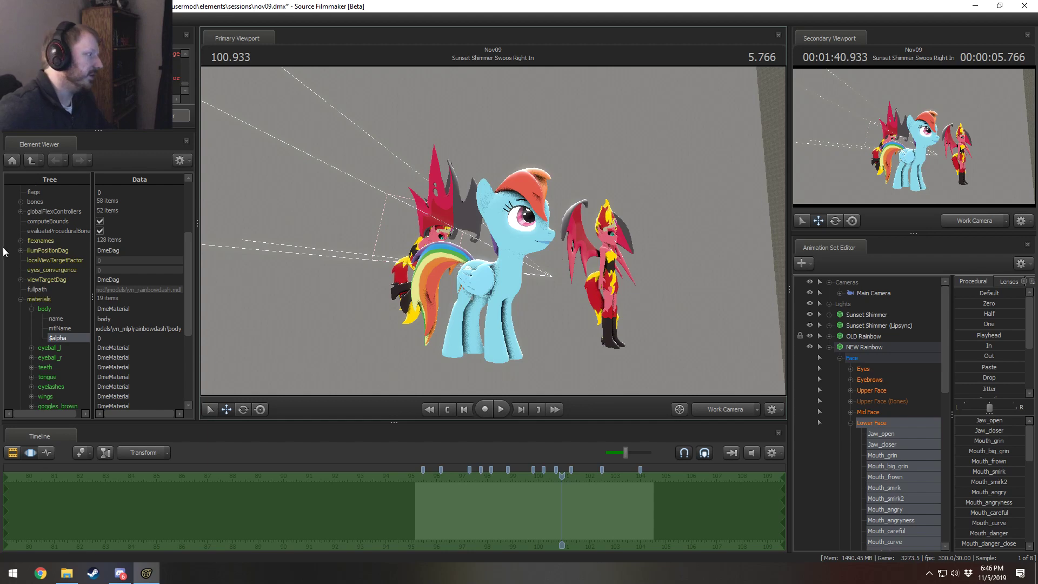
Step: Collapse OLD Rainbow's body material and NEW Rainbow's Lower Face group
{"action": "left_click", "coordinate": [31, 308]}
{"action": "left_click_drag", "start_coordinate": [325, 287], "coordinate": [465, 286]}
{"action": "key", "text": "w"}
{"action": "key", "text": "a"}
{"action": "left_click_drag", "start_coordinate": [649, 318], "coordinate": [593, 324]}
{"action": "key", "text": "d"}
{"action": "left_click", "coordinate": [850, 423]}
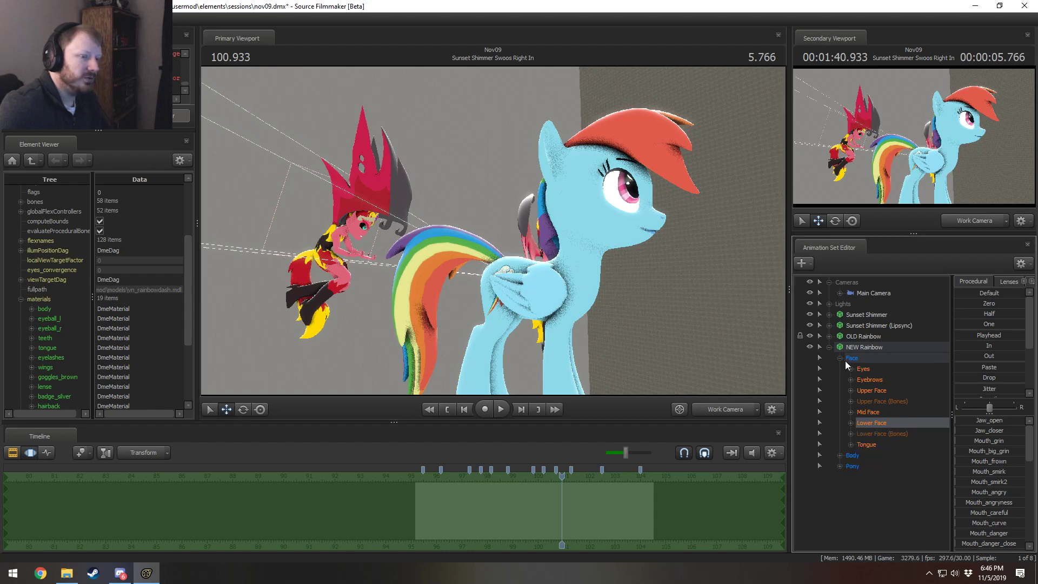
Step: Collapse NEW Rainbow's Face group and rename the OLD Rainbow animation set to "Rainbow - Mane/Tail"
{"action": "left_click", "coordinate": [839, 358]}
{"action": "left_click", "coordinate": [861, 335]}
{"action": "right_click", "coordinate": [860, 336]}
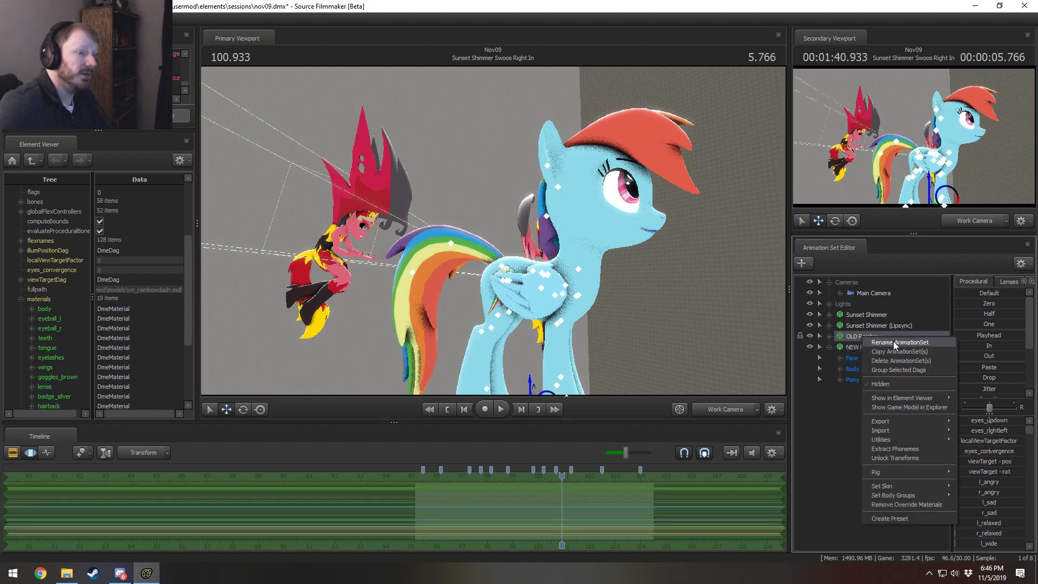
{"action": "left_click", "coordinate": [893, 341]}
{"action": "type", "text": "Ra"}
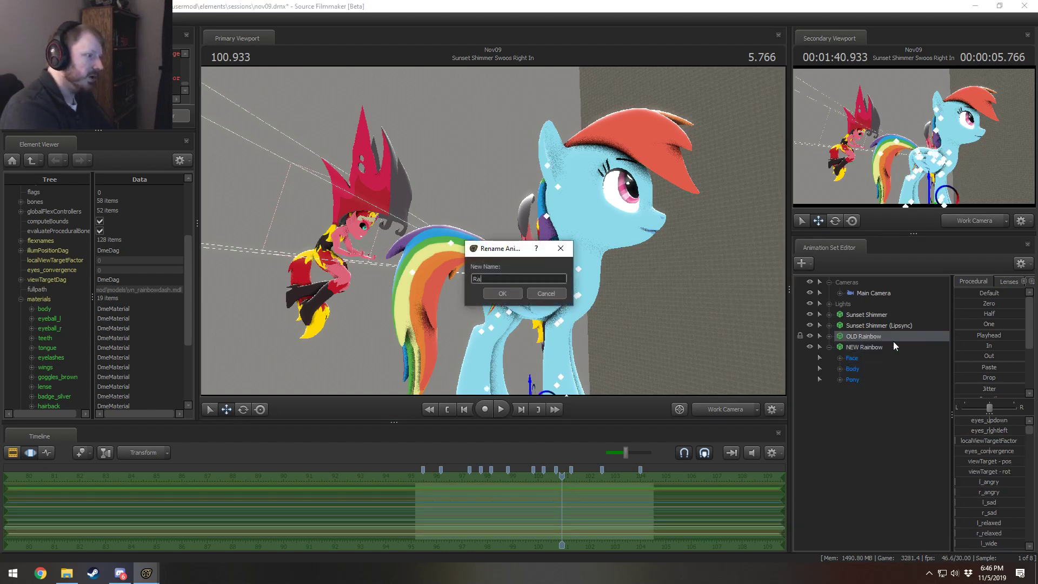
{"action": "type", "text": "inbow - M"}
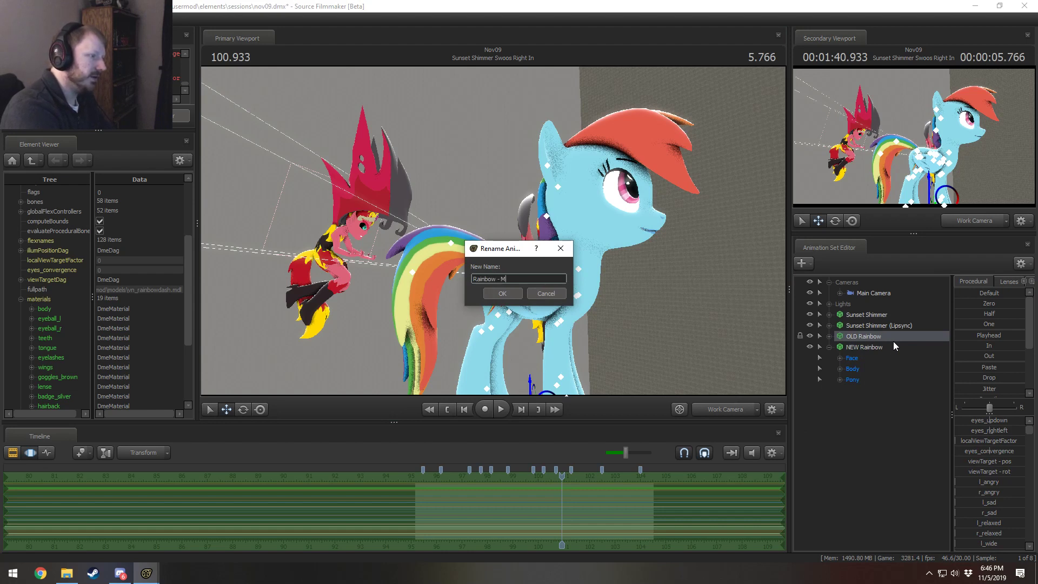
{"action": "type", "text": "ane/T"}
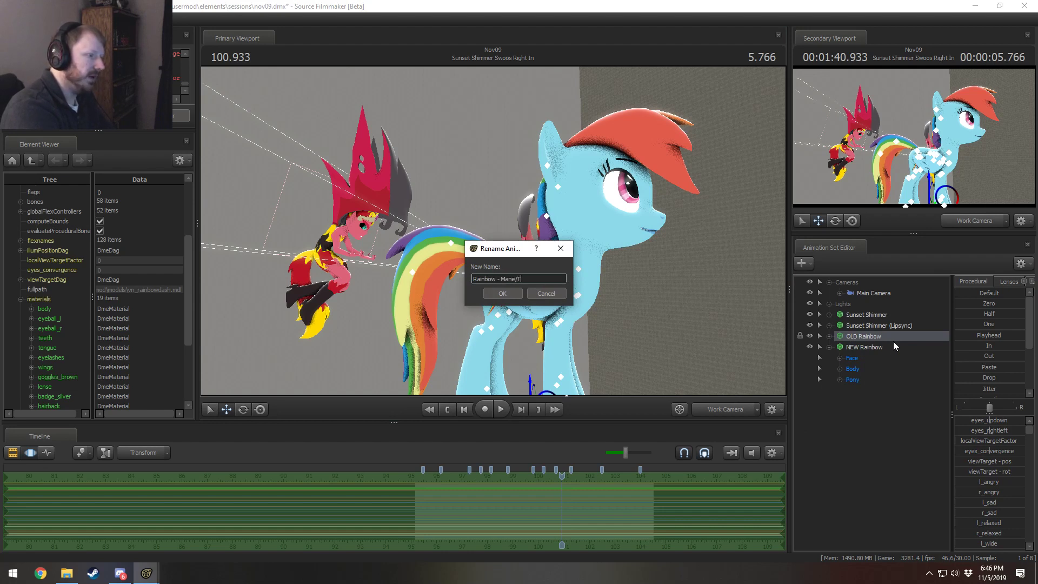
{"action": "type", "text": "ail"}
{"action": "key", "text": "Return"}
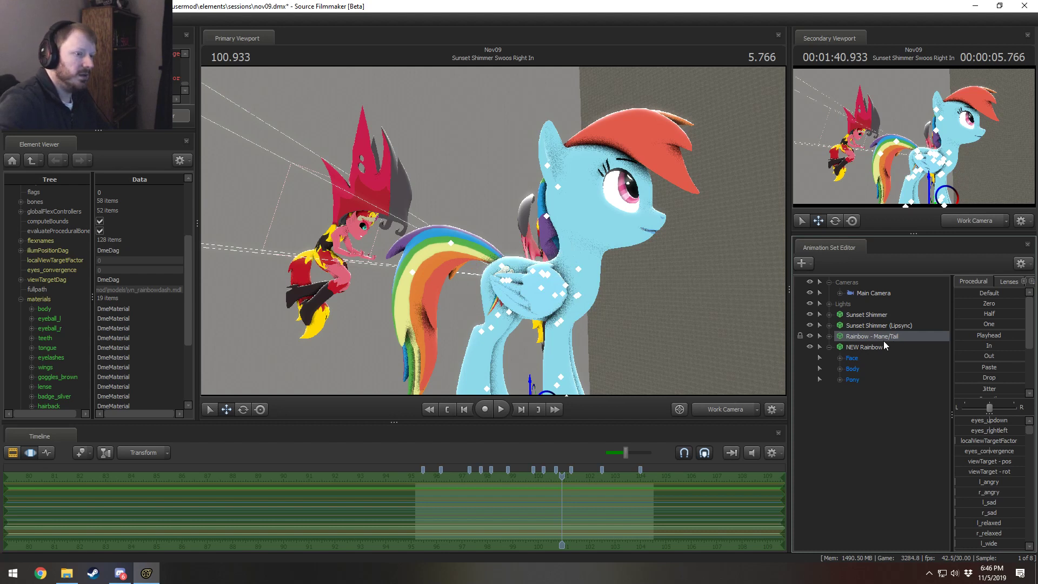
Step: Rename the NEW Rainbow animation set to "Rainbow"
{"action": "left_click", "coordinate": [883, 344]}
{"action": "right_click", "coordinate": [881, 344]}
{"action": "left_click", "coordinate": [909, 349]}
{"action": "type", "text": "Ra"}
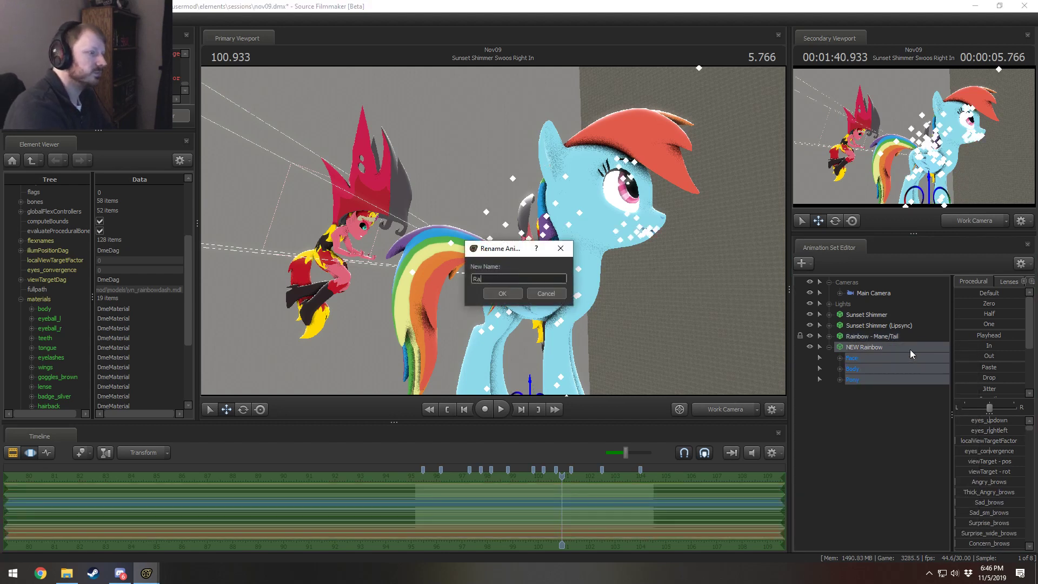
{"action": "type", "text": "inbow"}
{"action": "key", "text": "Return"}
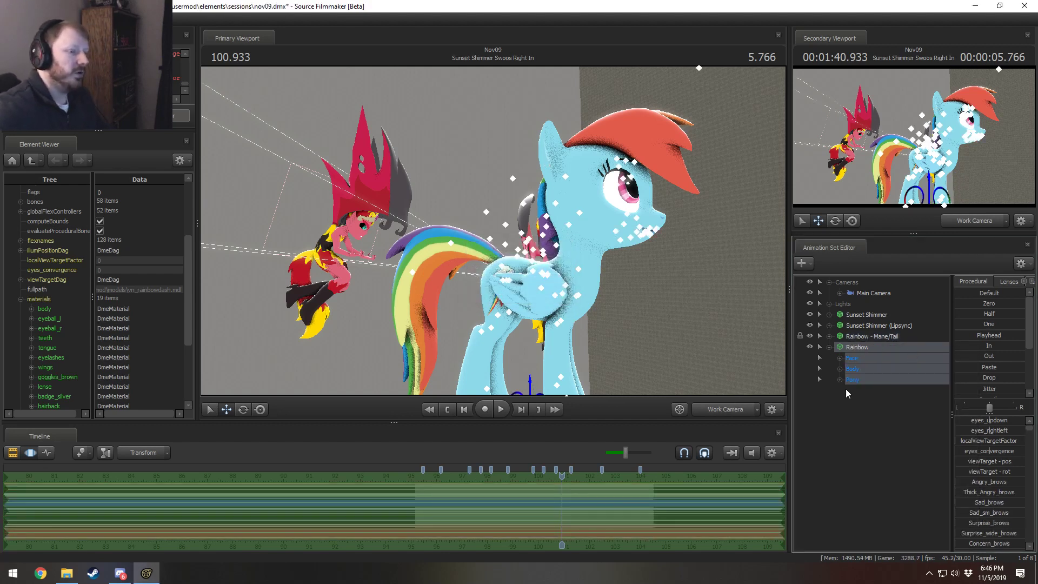
Step: Expand Rainbow's Body group and try rotating the Head bone
{"action": "left_click", "coordinate": [851, 369]}
{"action": "left_click", "coordinate": [839, 369]}
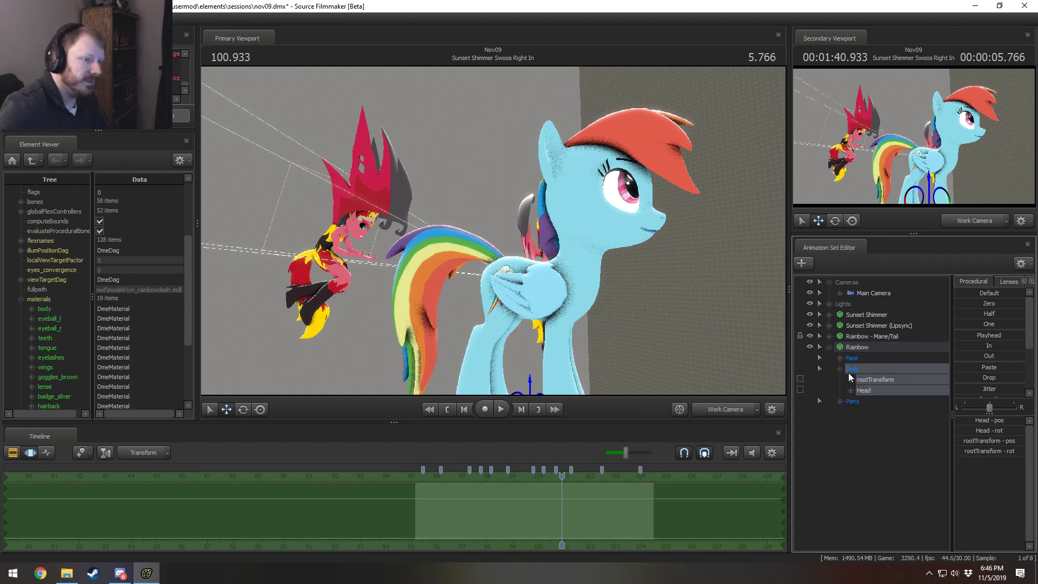
{"action": "left_click", "coordinate": [864, 390]}
{"action": "left_click_drag", "start_coordinate": [589, 250], "coordinate": [642, 233]}
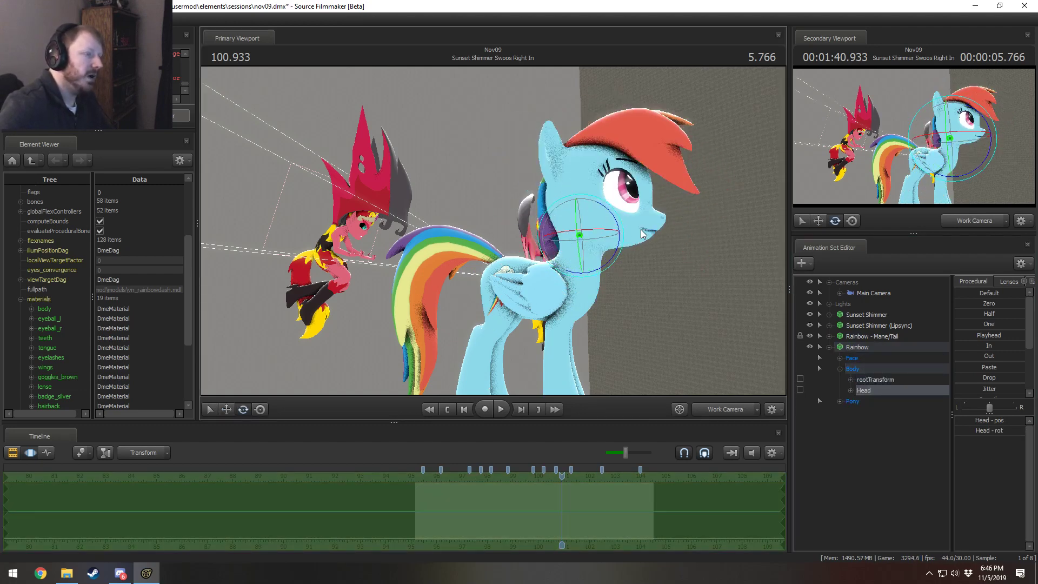
Step: Select the Tail2 bone of Rainbow - Mane/Tail and try rotating the tail
{"action": "key", "text": "ctrl"}
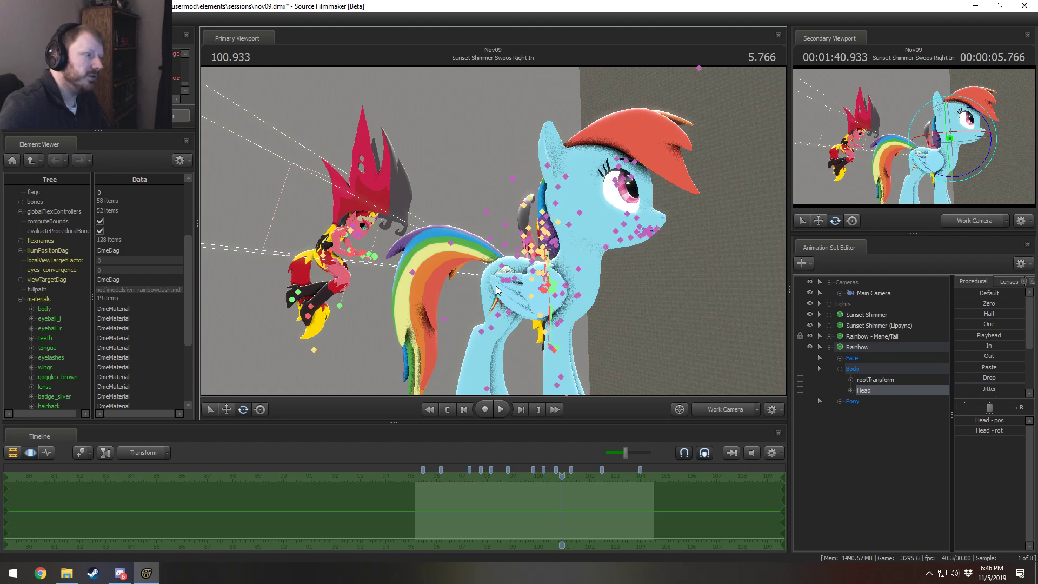
{"action": "left_click", "coordinate": [452, 245], "text": "ctrl"}
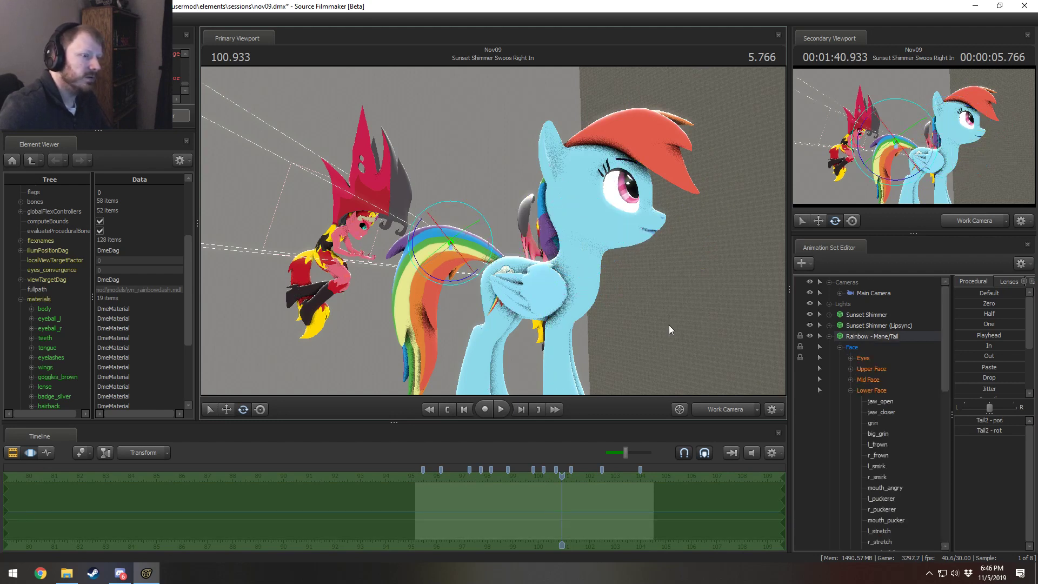
{"action": "left_click", "coordinate": [840, 347]}
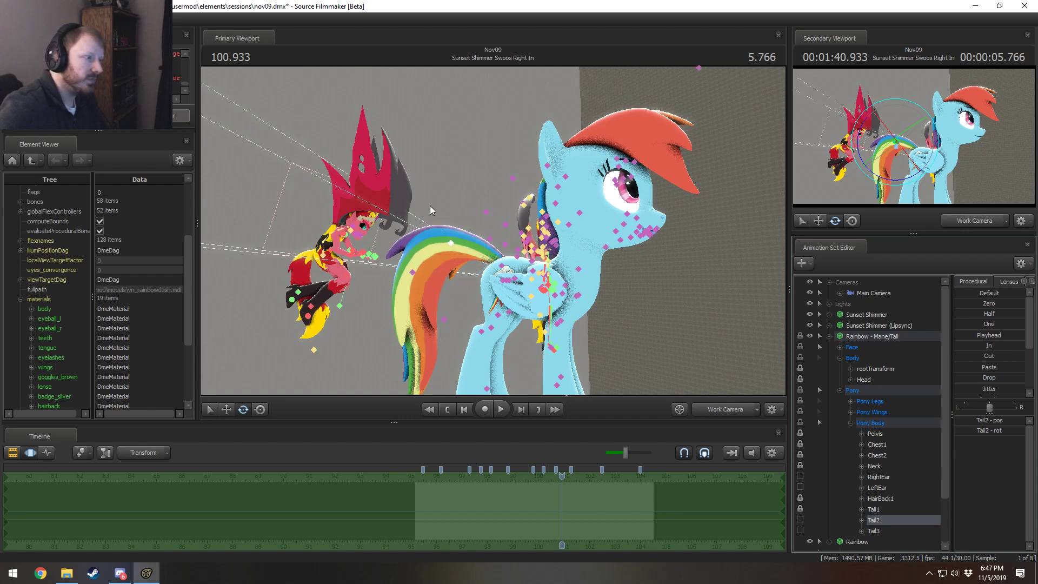
{"action": "left_click_drag", "start_coordinate": [468, 238], "coordinate": [476, 268]}
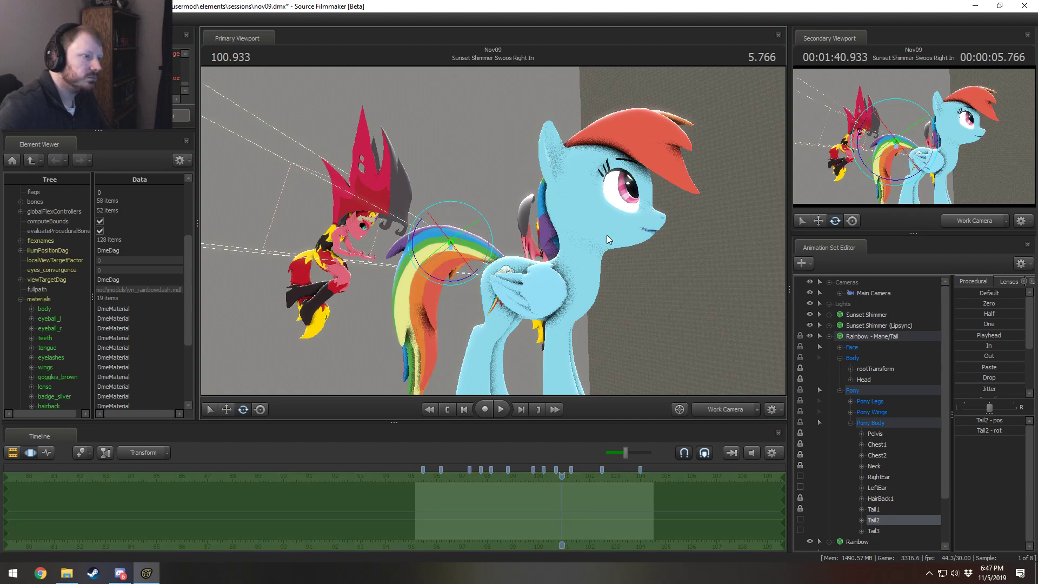
{"action": "left_click_drag", "start_coordinate": [629, 239], "coordinate": [680, 205], "text": "alt"}
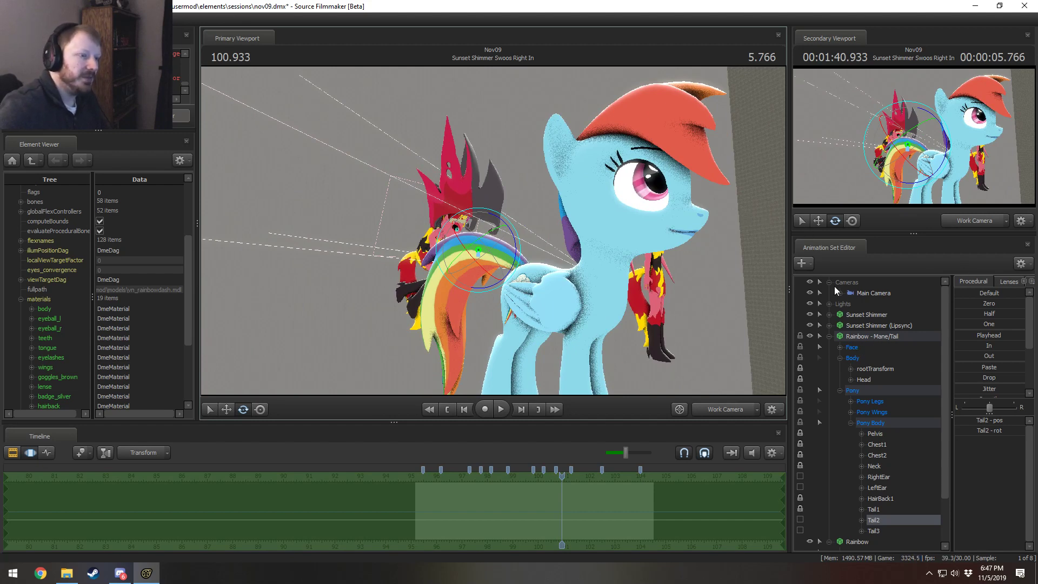
Step: Enable procedural bones on the Rainbow - Mane/Tail animation set
{"action": "right_click", "coordinate": [863, 335]}
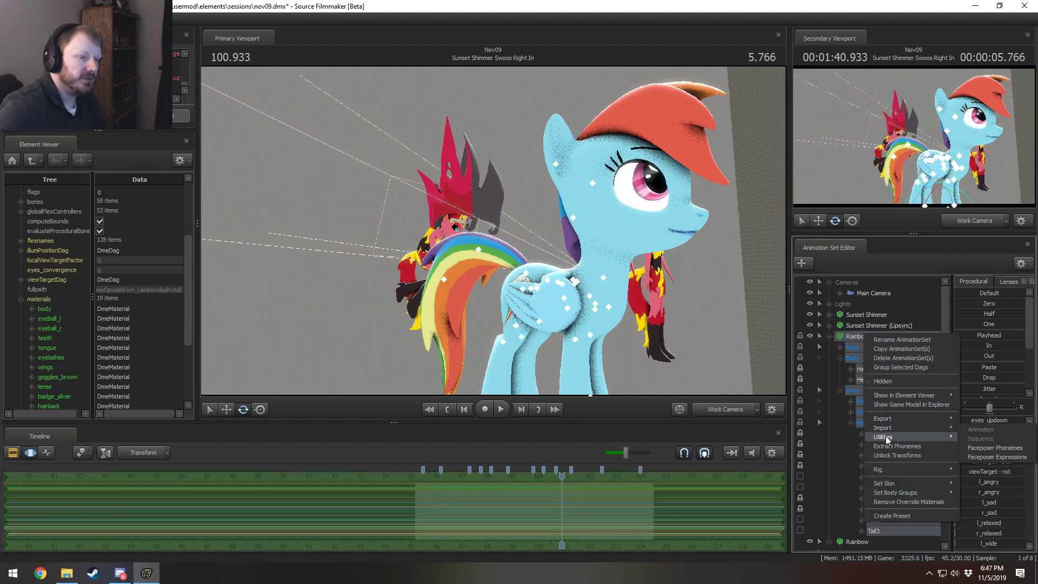
{"action": "mouse_move", "coordinate": [885, 438]}
{"action": "left_click", "coordinate": [825, 456]}
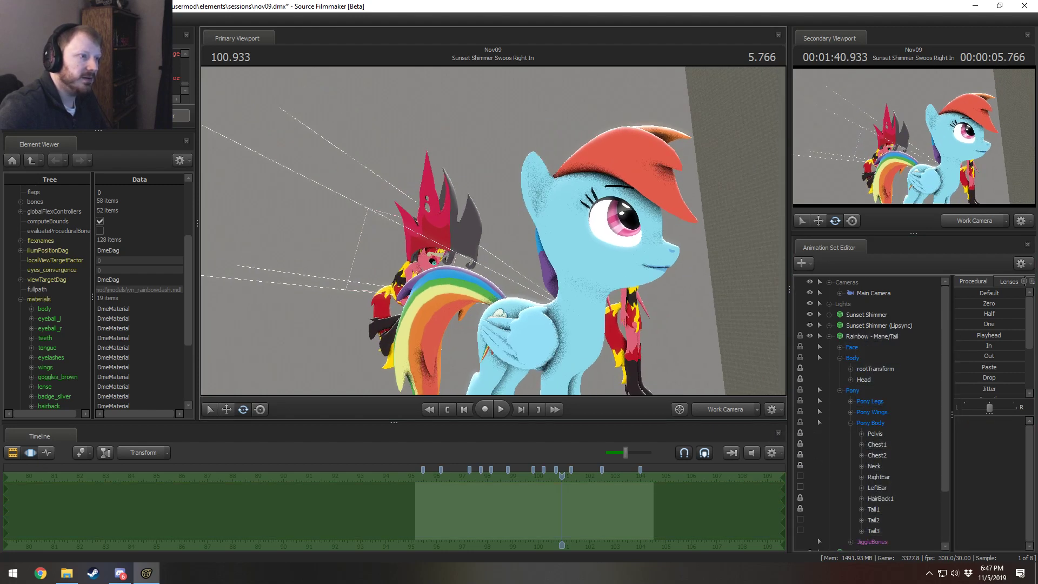
Step: Try rotating the jiggle_hair5 bone in the front of the mane, and undo the rotation
{"action": "left_click", "coordinate": [645, 170]}
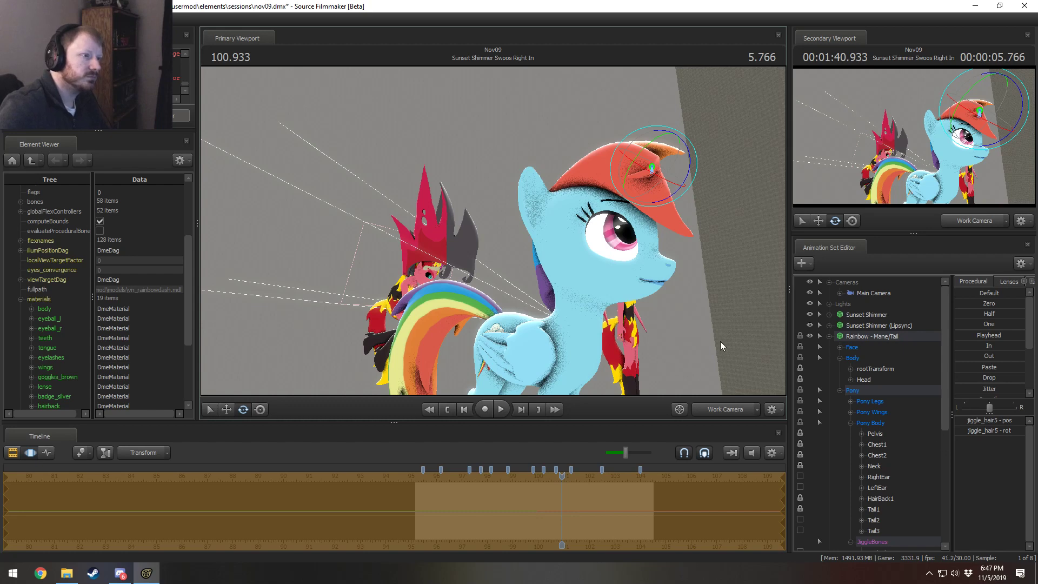
{"action": "key", "text": "ctrl+z"}
{"action": "key", "text": "a"}
{"action": "left_click_drag", "start_coordinate": [693, 320], "coordinate": [495, 232]}
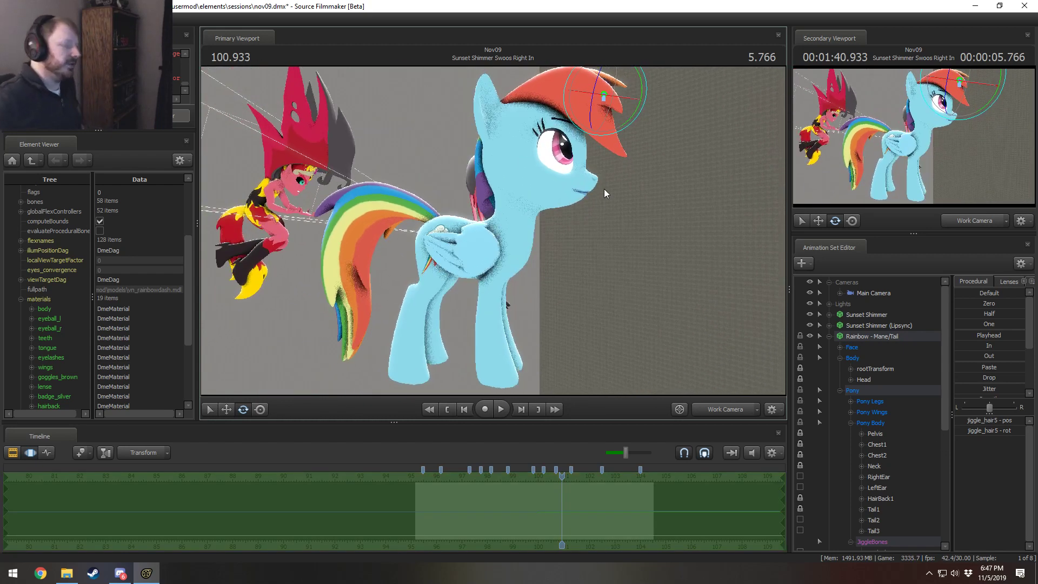
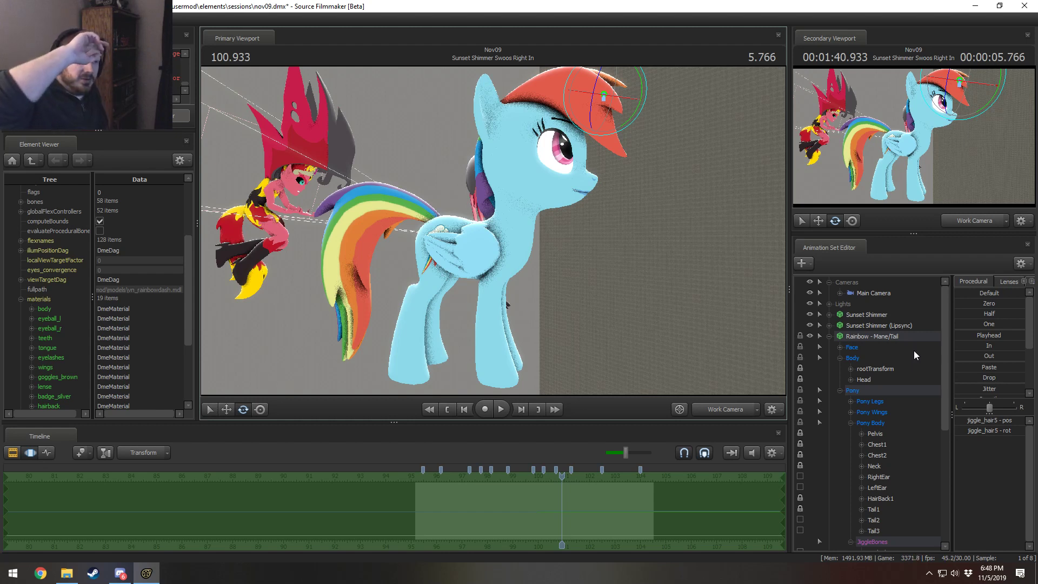
Step: Collapse the Pony and Body groups and the control trees of both Rainbow animation sets
{"action": "left_click", "coordinate": [840, 390]}
{"action": "left_click", "coordinate": [840, 358]}
{"action": "left_click", "coordinate": [830, 378]}
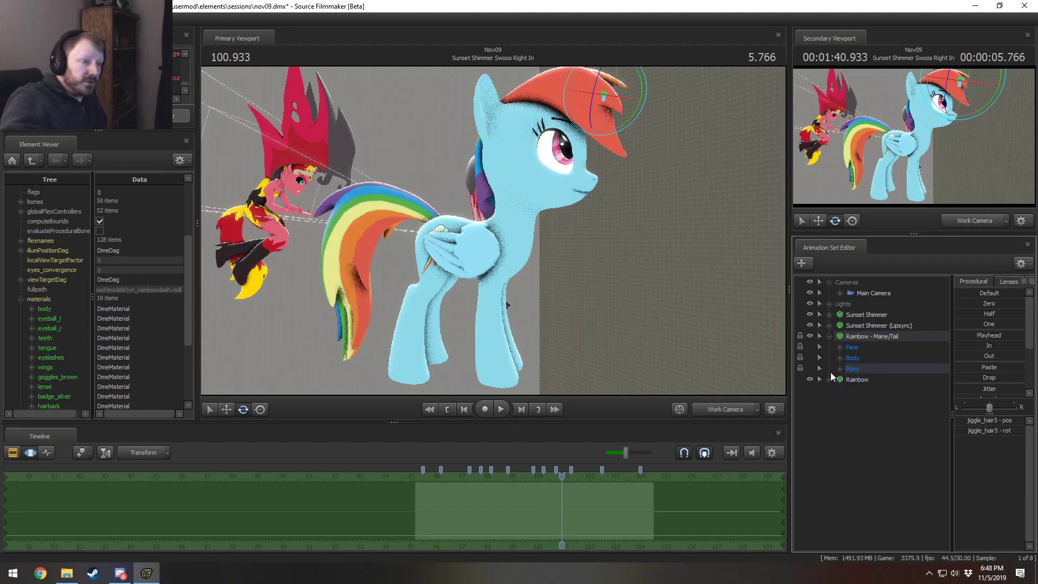
{"action": "left_click", "coordinate": [829, 336]}
Step: Delete the Rainbow - Mane/Tail and Rainbow animation sets together
{"action": "left_click", "coordinate": [872, 348]}
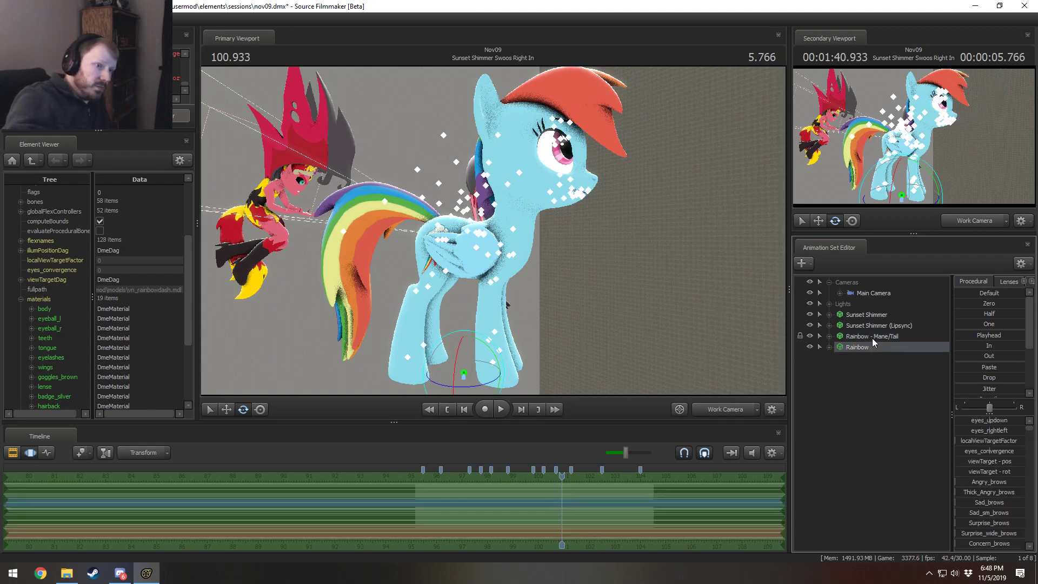
{"action": "left_click", "coordinate": [871, 337], "text": "ctrl"}
{"action": "right_click", "coordinate": [871, 339]}
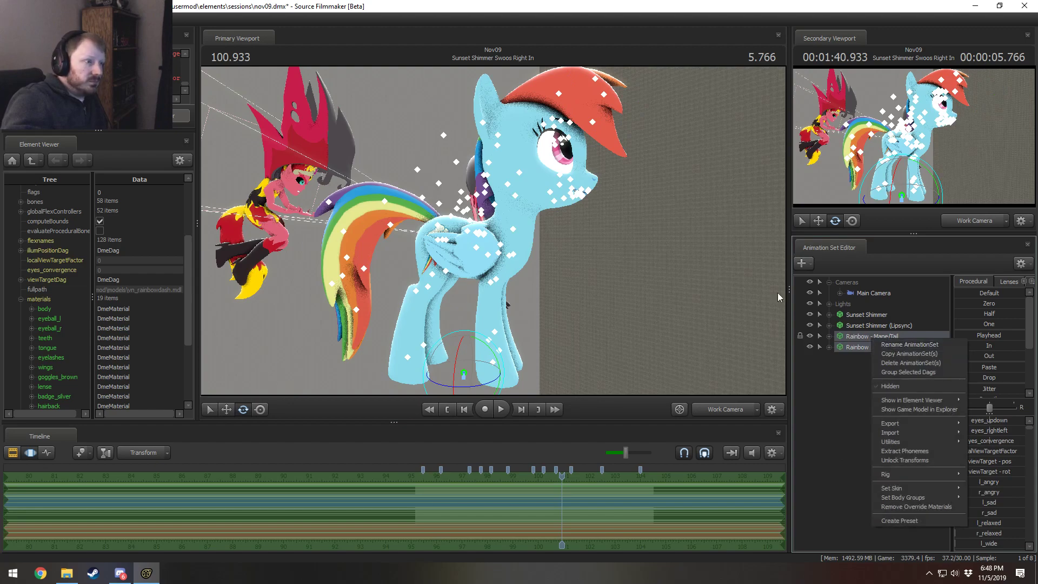
{"action": "left_click", "coordinate": [919, 344]}
{"action": "left_click_drag", "start_coordinate": [493, 230], "coordinate": [665, 277]}
{"action": "left_click", "coordinate": [856, 347]}
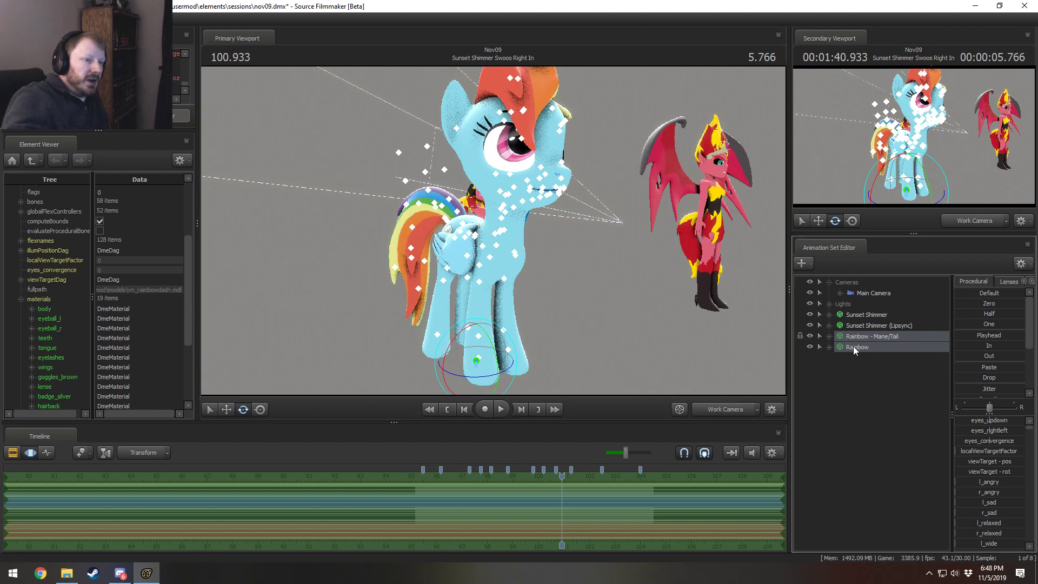
{"action": "left_click", "coordinate": [871, 337], "text": "ctrl"}
{"action": "right_click", "coordinate": [871, 339]}
{"action": "mouse_move", "coordinate": [897, 444]}
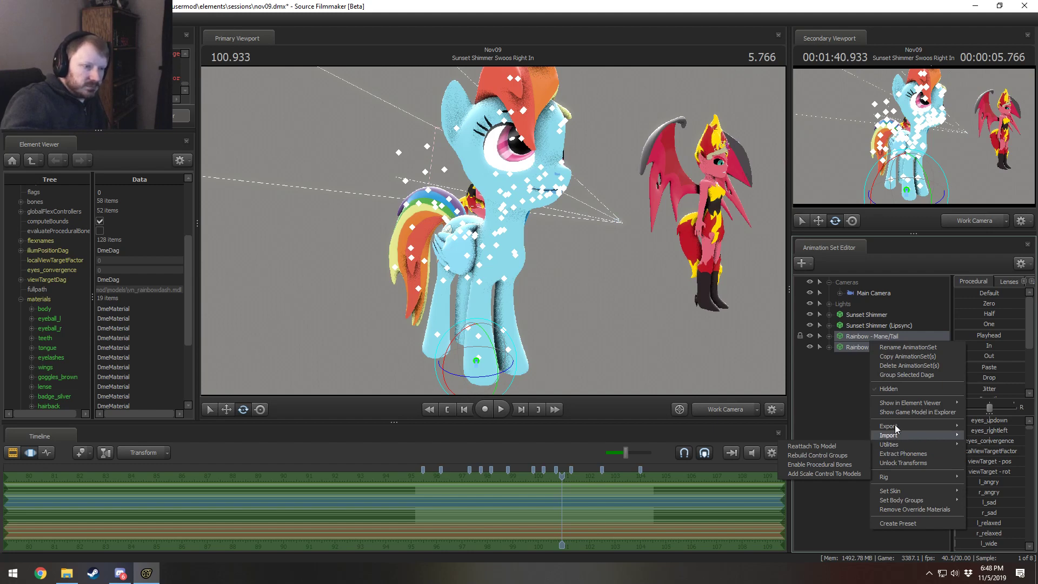
{"action": "left_click", "coordinate": [899, 365]}
Step: Frame Sunset Shimmer's face up close and play back her lip-sync around 98 to 102 seconds
{"action": "left_click_drag", "start_coordinate": [501, 230], "coordinate": [493, 230]}
{"action": "key", "text": "d"}
{"action": "key", "text": "w"}
{"action": "key", "text": "w"}
{"action": "key", "text": "w"}
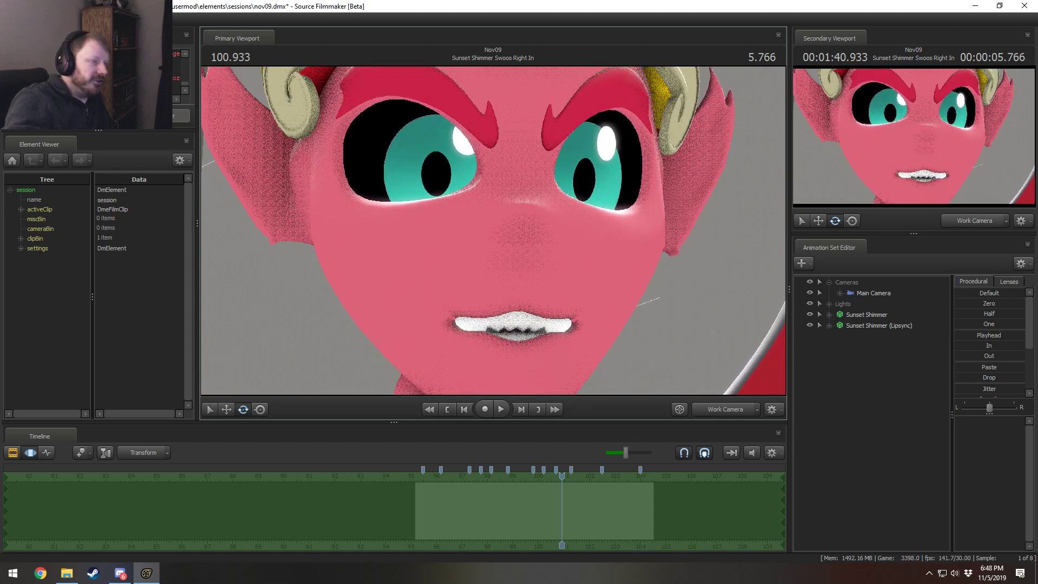
{"action": "left_click_drag", "start_coordinate": [560, 528], "coordinate": [562, 527]}
{"action": "scroll", "coordinate": [562, 527], "scroll_direction": "up", "scroll_amount": 4}
{"action": "scroll", "coordinate": [563, 527], "scroll_direction": "up", "scroll_amount": 3}
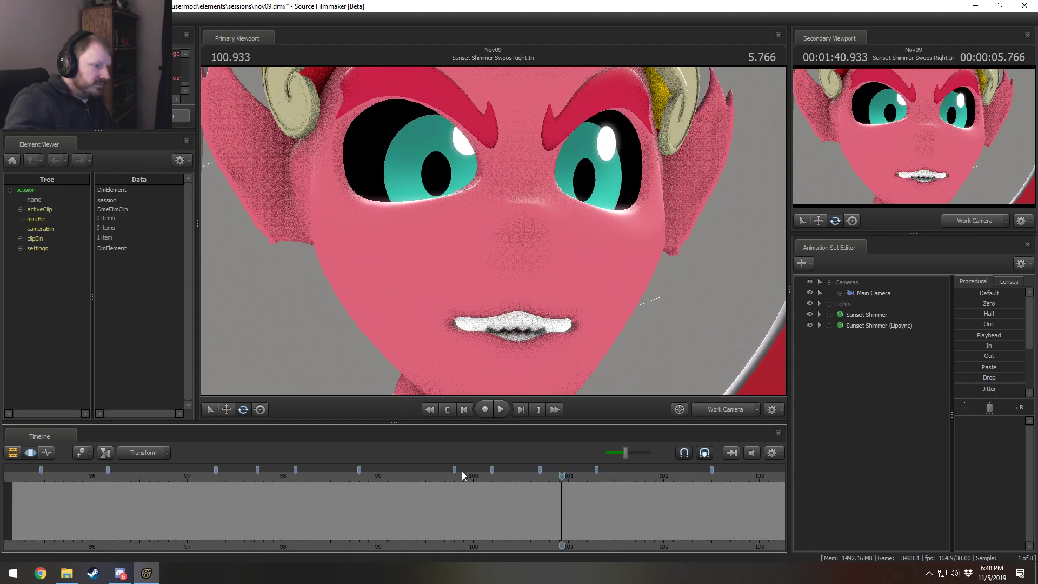
{"action": "key", "text": "space"}
{"action": "key", "text": "space"}
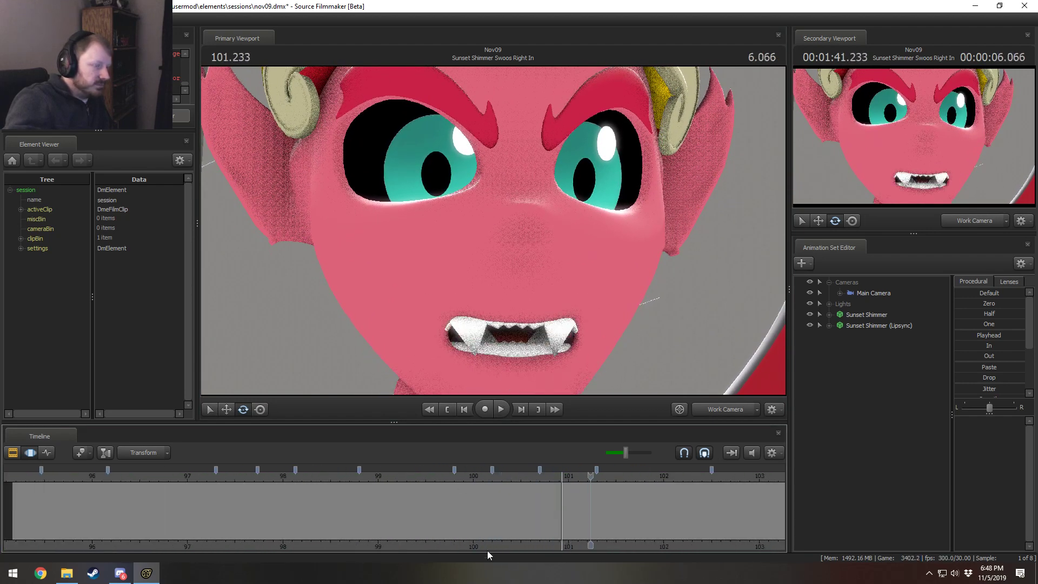
{"action": "left_click", "coordinate": [230, 479]}
{"action": "key", "text": "space"}
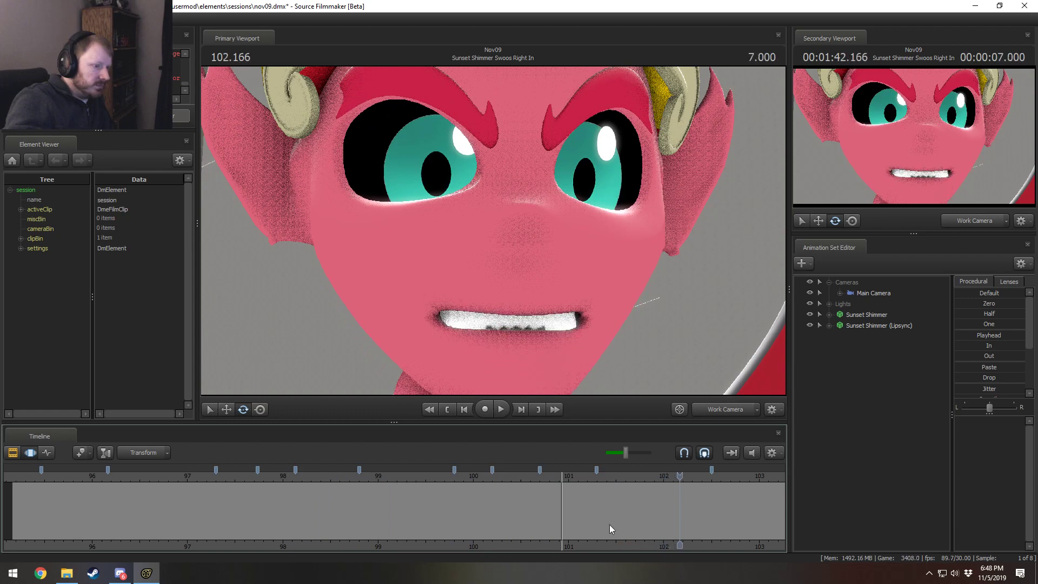
Step: Centre a short time selection at 101.633 seconds, with Sunset Shimmer's mouth framed from the side
{"action": "scroll", "coordinate": [352, 524], "scroll_direction": "up", "scroll_amount": 2}
{"action": "mouse_move", "coordinate": [352, 524]}
{"action": "left_mouse_down"}
{"action": "mouse_move", "coordinate": [377, 504]}
{"action": "mouse_move", "coordinate": [287, 506]}
{"action": "mouse_move", "coordinate": [358, 519]}
{"action": "mouse_move", "coordinate": [365, 514]}
{"action": "mouse_move", "coordinate": [350, 507]}
{"action": "mouse_move", "coordinate": [357, 513]}
{"action": "mouse_move", "coordinate": [259, 503]}
{"action": "mouse_move", "coordinate": [373, 514]}
{"action": "mouse_move", "coordinate": [355, 508]}
{"action": "mouse_move", "coordinate": [361, 514]}
{"action": "mouse_move", "coordinate": [354, 478]}
{"action": "mouse_move", "coordinate": [359, 515]}
{"action": "left_mouse_up"}
{"action": "scroll", "coordinate": [359, 514], "scroll_direction": "up", "scroll_amount": 7}
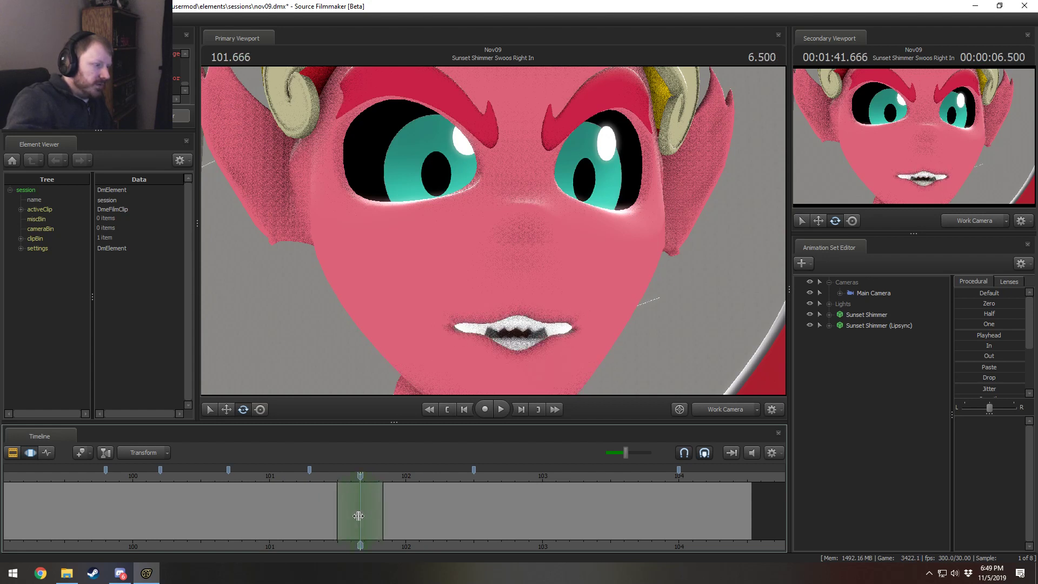
{"action": "mouse_move", "coordinate": [519, 241]}
{"action": "left_mouse_down"}
{"action": "mouse_move", "coordinate": [505, 238]}
{"action": "mouse_move", "coordinate": [562, 234]}
{"action": "mouse_move", "coordinate": [532, 249]}
{"action": "left_mouse_up"}
{"action": "key", "text": "w"}
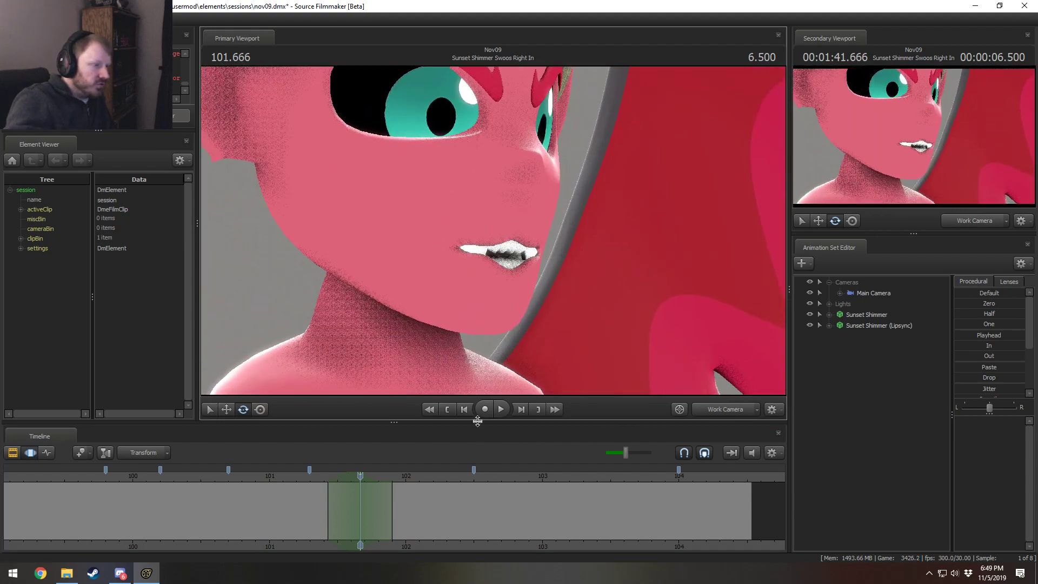
{"action": "left_click_drag", "start_coordinate": [311, 510], "coordinate": [358, 518]}
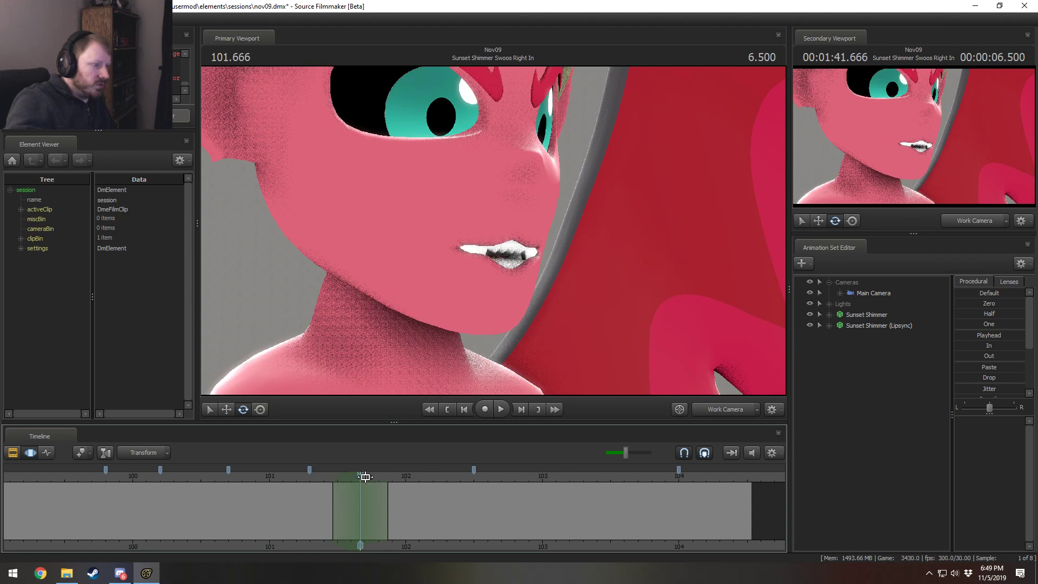
{"action": "mouse_move", "coordinate": [361, 475]}
{"action": "left_mouse_down"}
{"action": "mouse_move", "coordinate": [348, 475]}
{"action": "mouse_move", "coordinate": [357, 477]}
{"action": "left_mouse_up"}
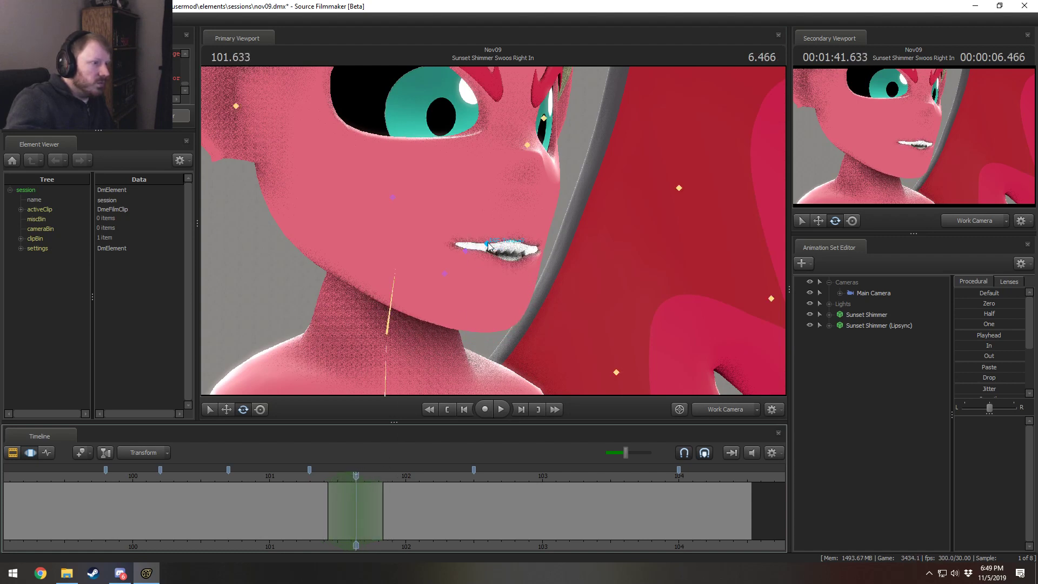
Step: Expand the Face group of Sunset Shimmer (Lipsync) and select its Lower Face controls
{"action": "left_click", "coordinate": [829, 315]}
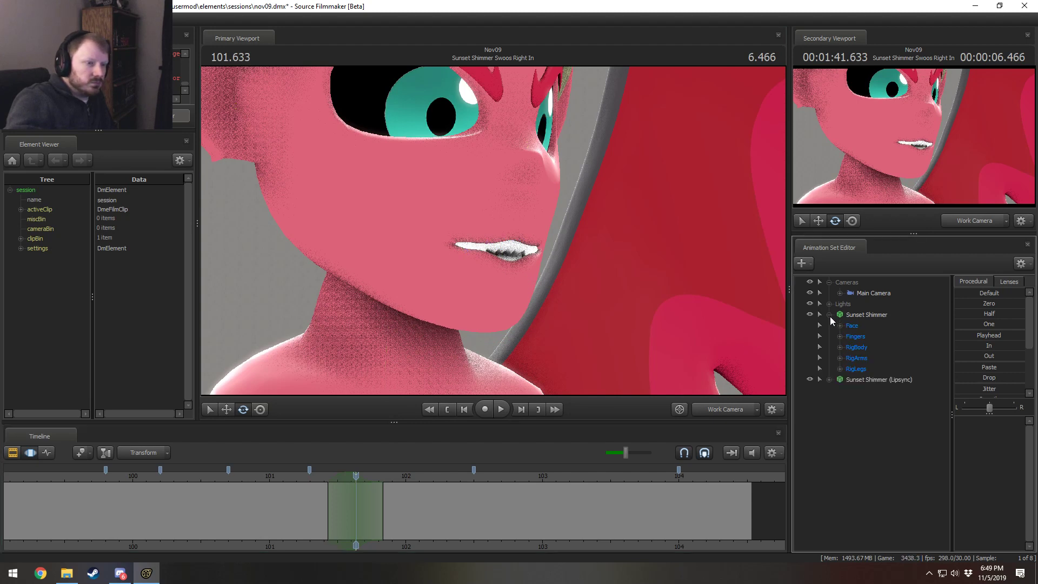
{"action": "left_click", "coordinate": [829, 316]}
{"action": "left_click", "coordinate": [829, 326]}
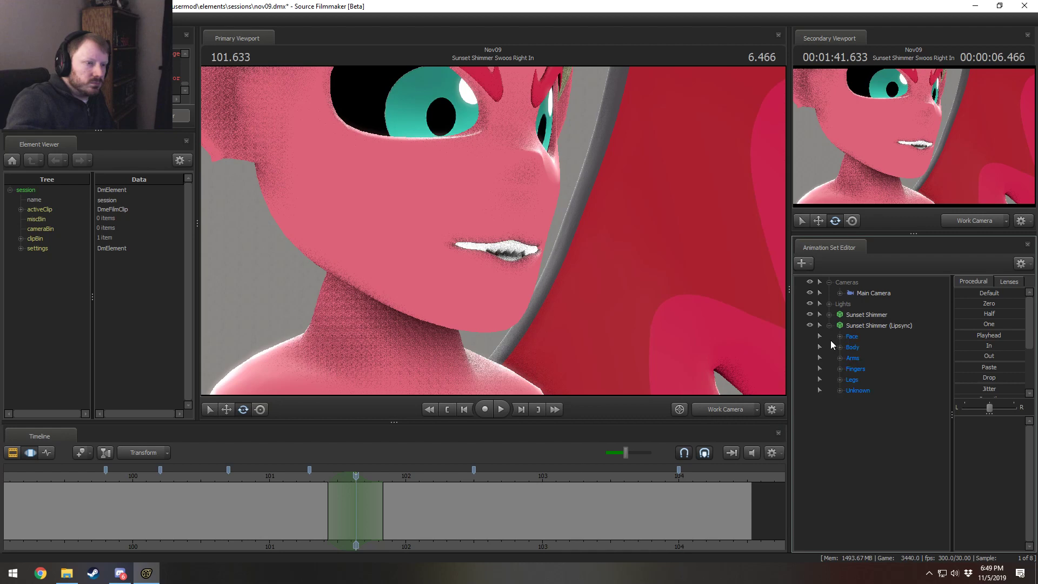
{"action": "left_click", "coordinate": [835, 338]}
{"action": "left_click", "coordinate": [836, 337]}
{"action": "left_click", "coordinate": [905, 365]}
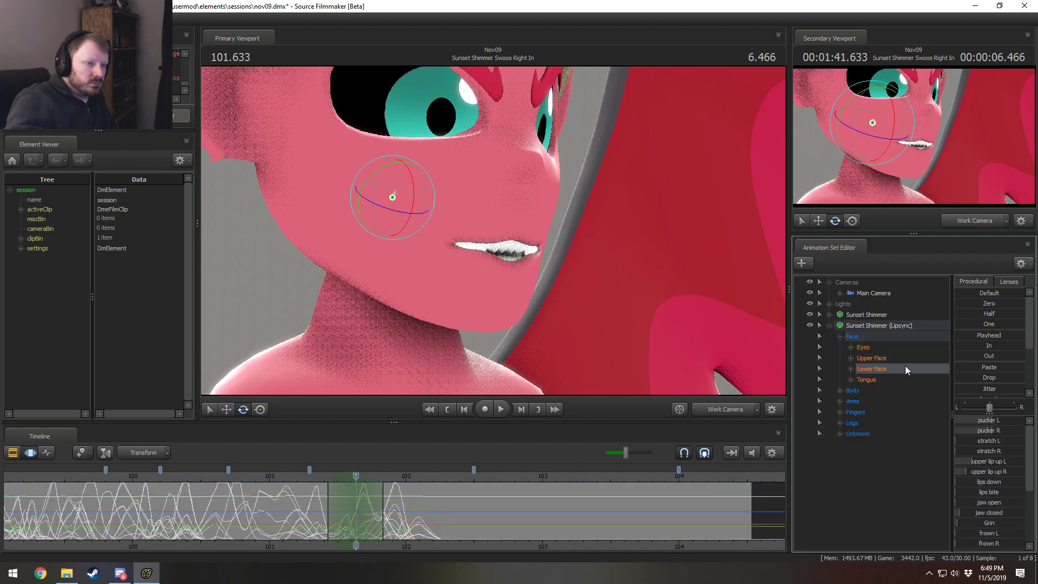
Step: Try out the pucker controls on Sunset Shimmer's mouth and tighten the time selection around 101.633 seconds
{"action": "left_click_drag", "start_coordinate": [997, 420], "coordinate": [1020, 431]}
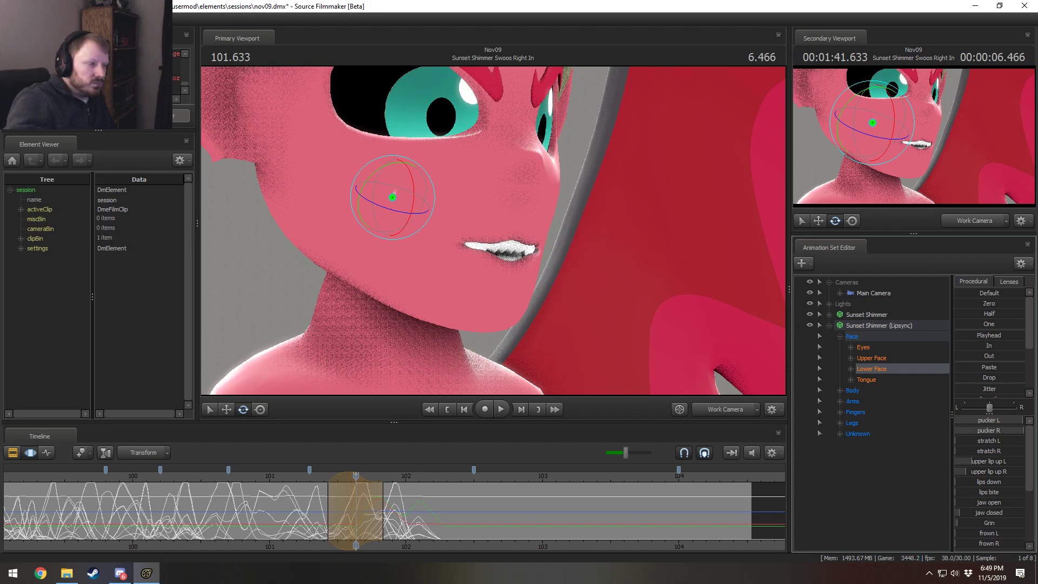
{"action": "scroll", "coordinate": [356, 509], "scroll_direction": "up", "scroll_amount": 3}
{"action": "left_click", "coordinate": [335, 509]}
{"action": "left_click_drag", "start_coordinate": [334, 510], "coordinate": [358, 511]}
{"action": "left_click", "coordinate": [357, 512], "text": "shift"}
{"action": "scroll", "coordinate": [359, 512], "scroll_direction": "up", "scroll_amount": 4, "text": "shift"}
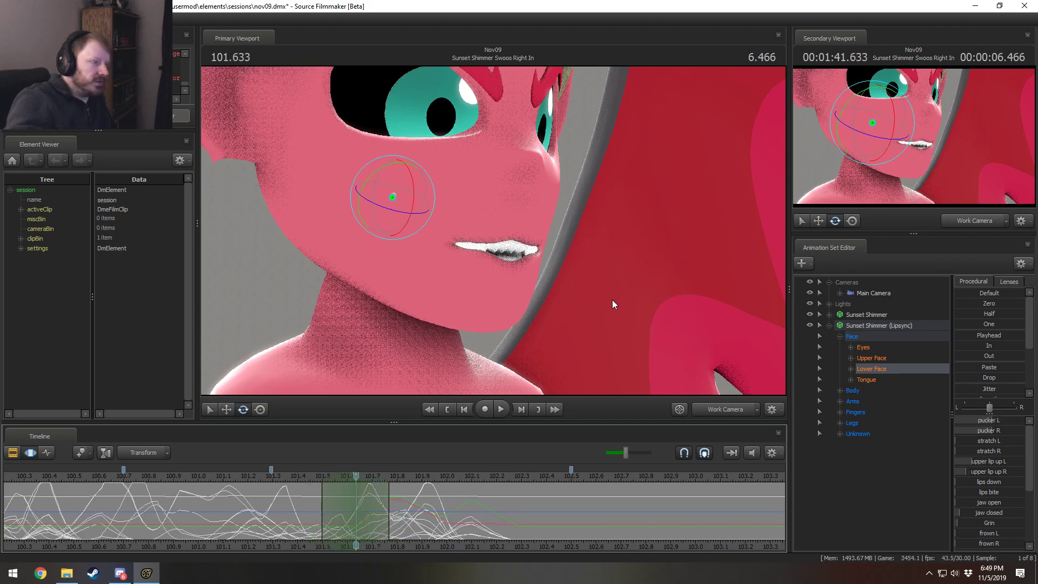
Step: Try moving Sunset Shimmer's selected face bone downward with the Move tool and undo the move
{"action": "left_click_drag", "start_coordinate": [585, 294], "coordinate": [568, 292], "text": "alt"}
{"action": "key", "text": "ctrl"}
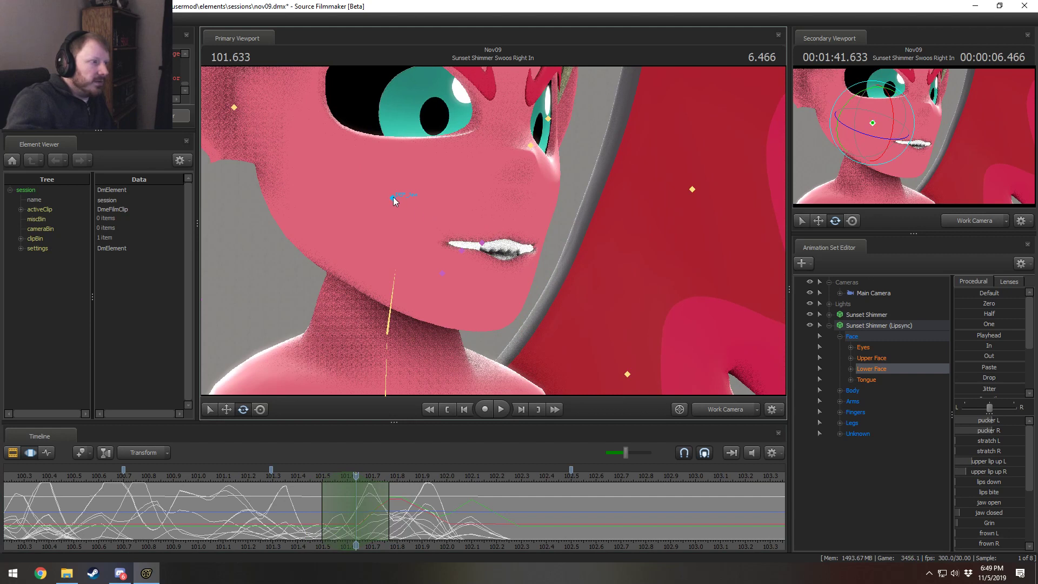
{"action": "left_click", "coordinate": [393, 196]}
{"action": "left_click", "coordinate": [850, 369]}
{"action": "scroll", "coordinate": [888, 423], "scroll_direction": "down", "scroll_amount": 1}
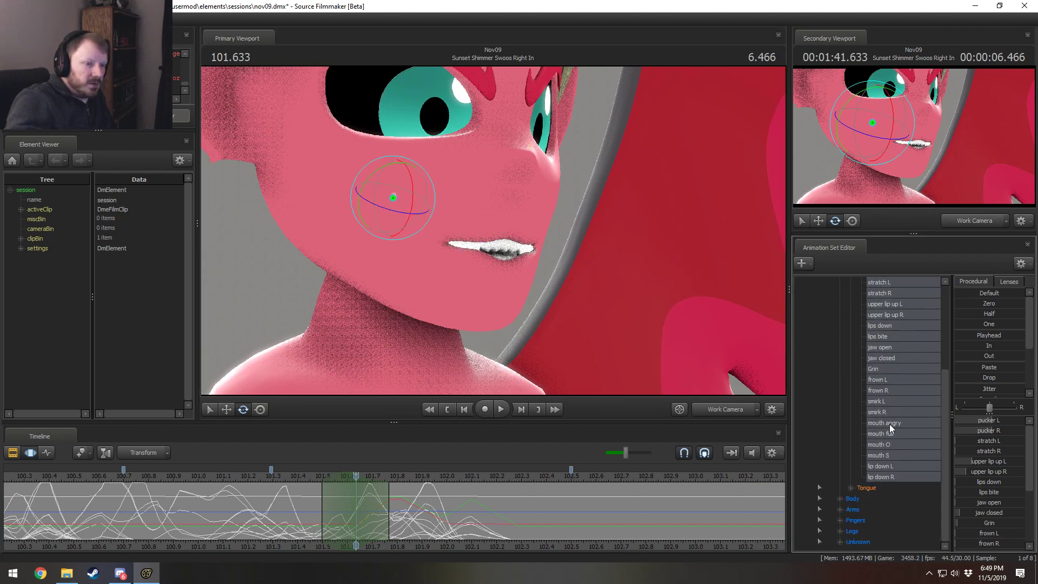
{"action": "scroll", "coordinate": [890, 424], "scroll_direction": "up", "scroll_amount": 4}
{"action": "left_click", "coordinate": [851, 368]}
{"action": "key", "text": "w"}
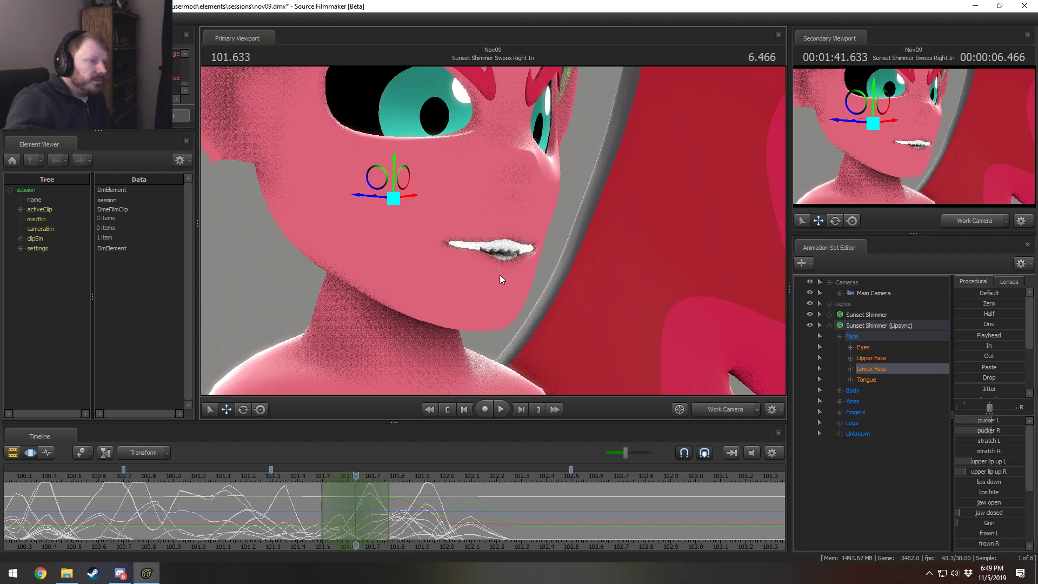
{"action": "left_click_drag", "start_coordinate": [401, 175], "coordinate": [401, 240]}
{"action": "key", "text": "ctrl+z"}
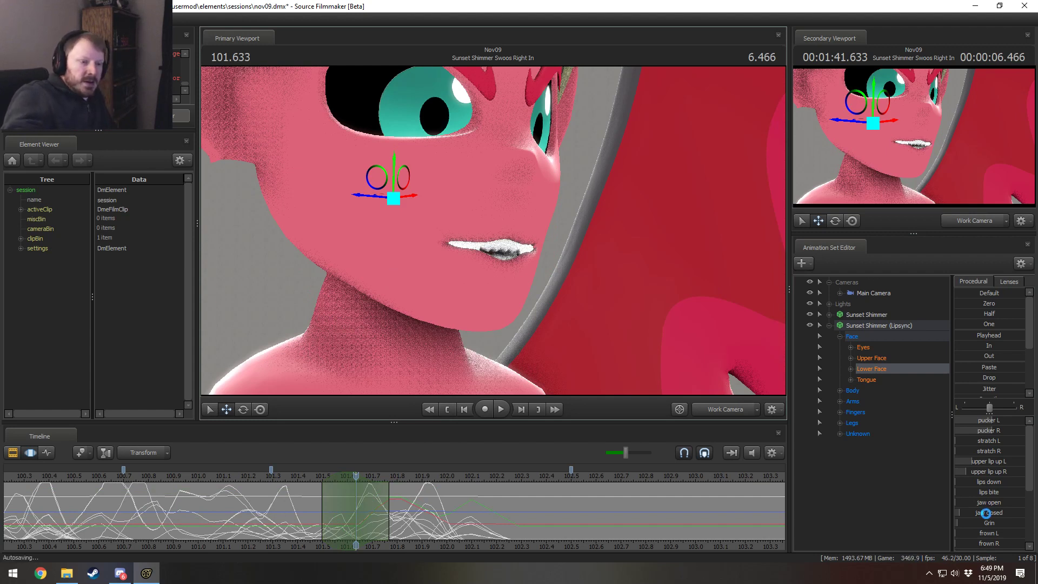
Step: Increase jaw closed, remove mouth angry and readjust mouth O within the time selection around 101.633 seconds
{"action": "scroll", "coordinate": [988, 506], "scroll_direction": "down", "scroll_amount": 2}
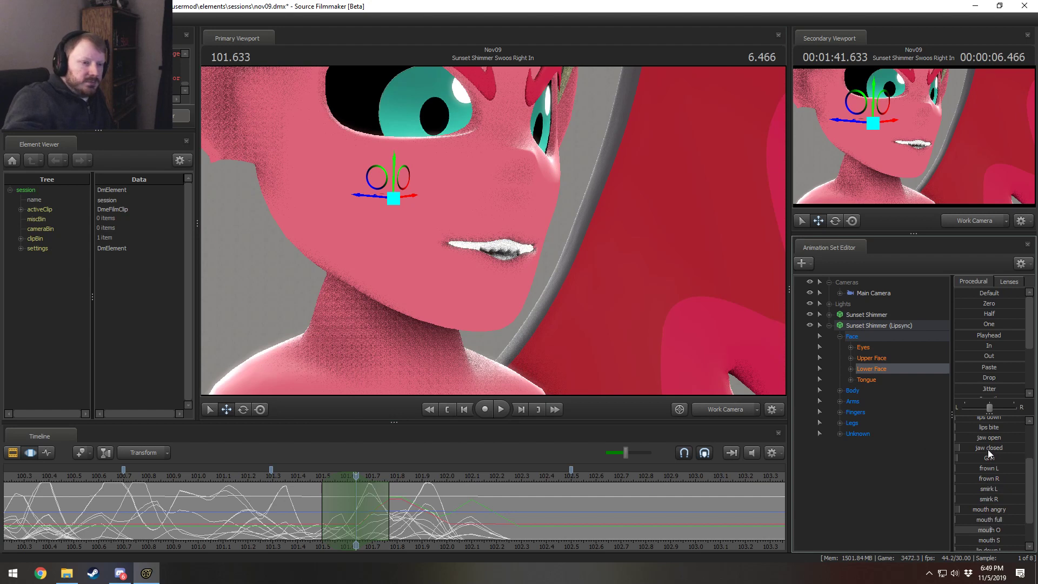
{"action": "mouse_move", "coordinate": [989, 448]}
{"action": "left_mouse_down"}
{"action": "mouse_move", "coordinate": [1023, 447]}
{"action": "mouse_move", "coordinate": [955, 447]}
{"action": "mouse_move", "coordinate": [1024, 447]}
{"action": "mouse_move", "coordinate": [1002, 447]}
{"action": "mouse_move", "coordinate": [1004, 458]}
{"action": "mouse_move", "coordinate": [998, 448]}
{"action": "left_mouse_up"}
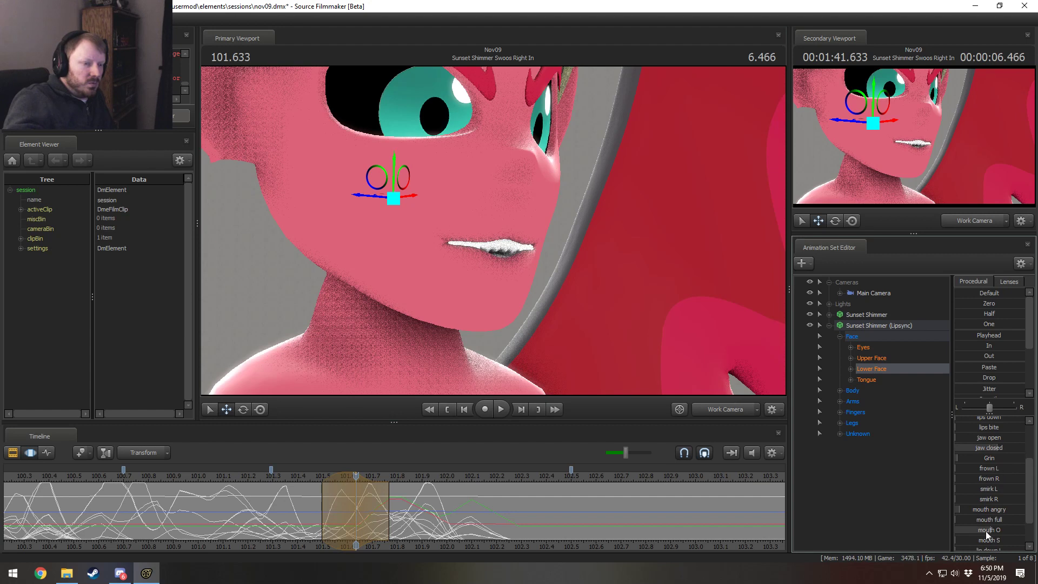
{"action": "left_click_drag", "start_coordinate": [988, 529], "coordinate": [971, 530]}
{"action": "mouse_move", "coordinate": [988, 530]}
{"action": "left_mouse_down"}
{"action": "mouse_move", "coordinate": [1004, 528]}
{"action": "mouse_move", "coordinate": [988, 511]}
{"action": "left_mouse_up"}
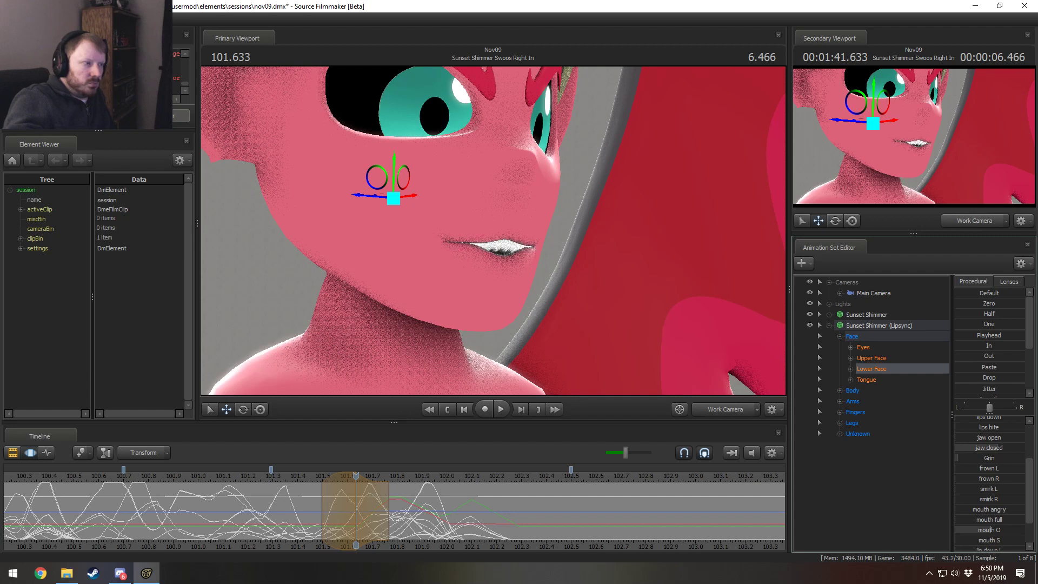
{"action": "left_click_drag", "start_coordinate": [996, 529], "coordinate": [988, 530]}
Step: Review the lip-sync at 101.833 seconds, play back the earlier dialogue, stop at 101.166 seconds and view the open mouth in profile
{"action": "left_click_drag", "start_coordinate": [322, 531], "coordinate": [405, 509]}
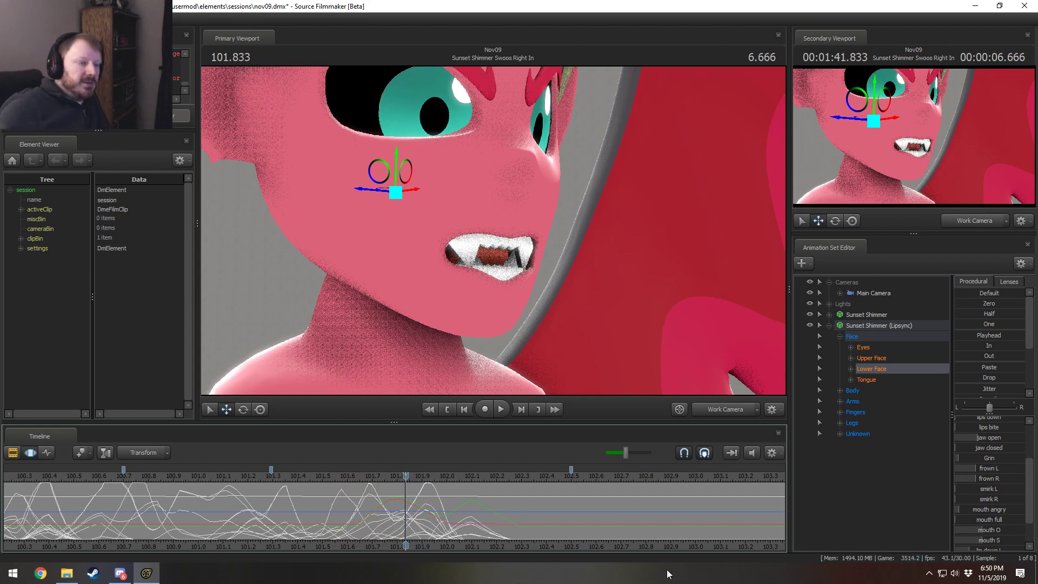
{"action": "scroll", "coordinate": [479, 503], "scroll_direction": "down", "scroll_amount": 3}
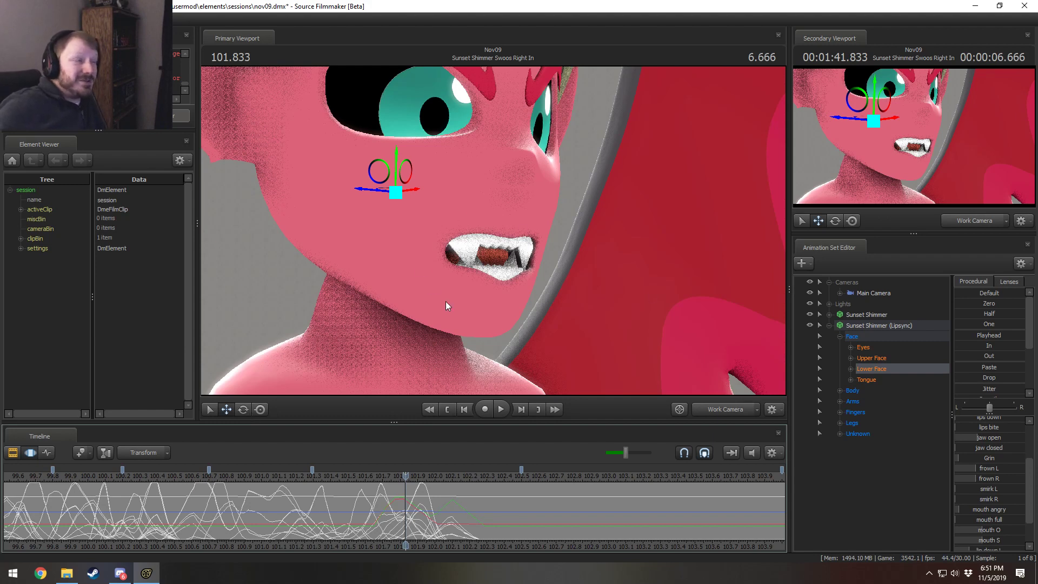
{"action": "scroll", "coordinate": [96, 524], "scroll_direction": "down", "scroll_amount": 5}
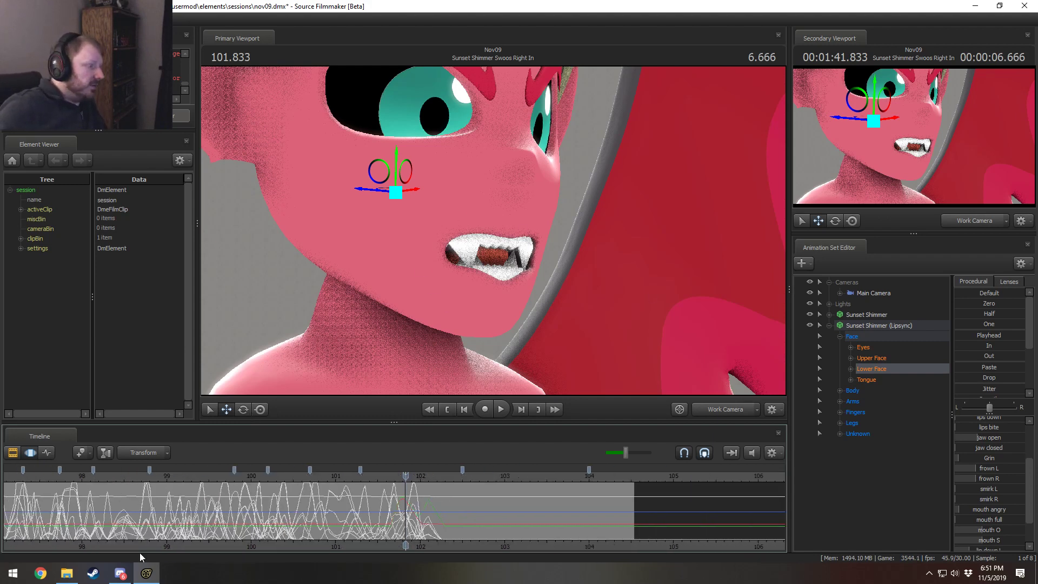
{"action": "left_click", "coordinate": [65, 478]}
{"action": "key", "text": "space"}
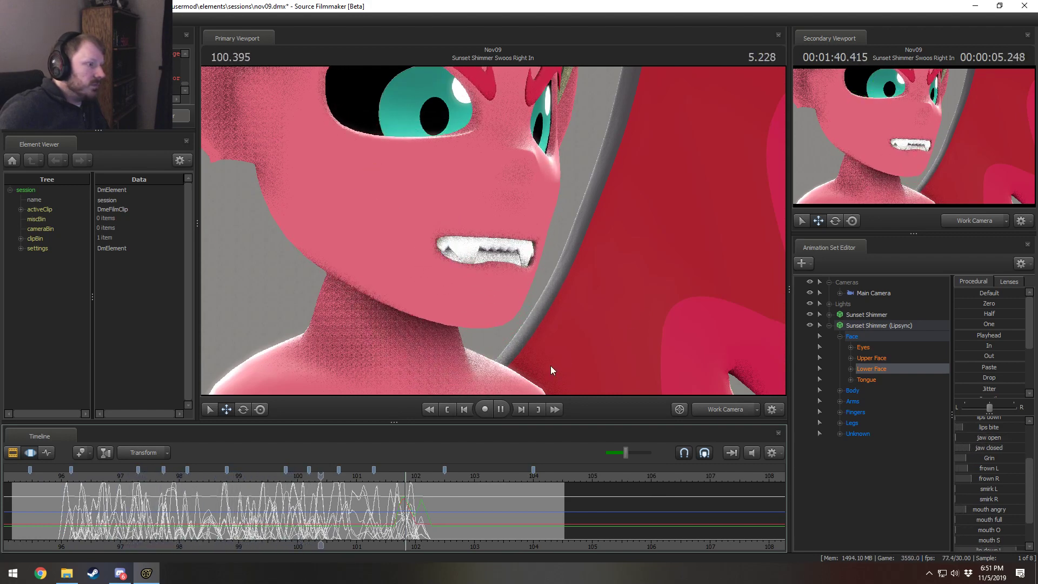
{"action": "key", "text": "space"}
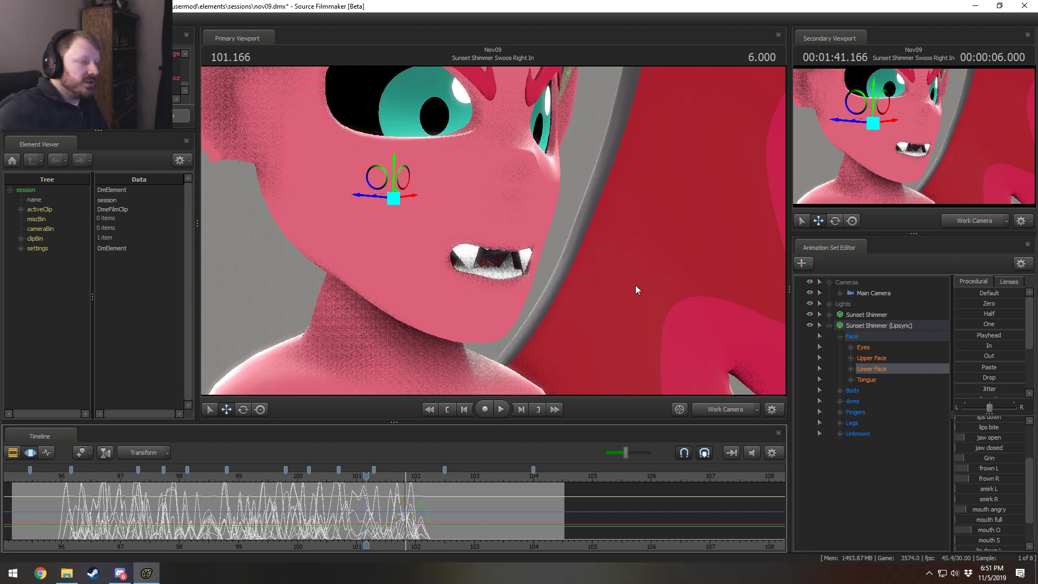
{"action": "left_click_drag", "start_coordinate": [634, 296], "coordinate": [410, 290]}
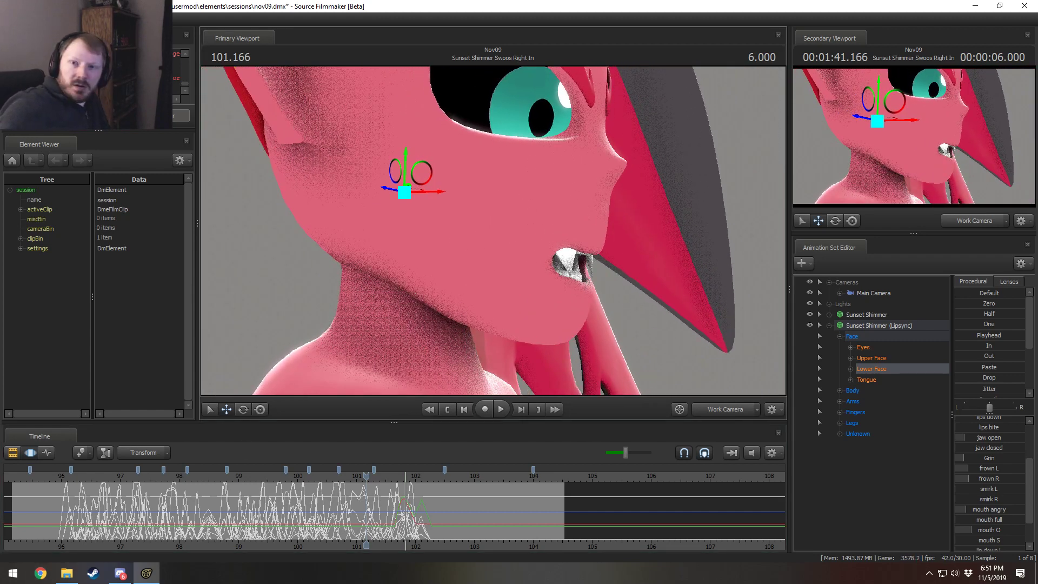
Step: Switch to Chrome and search YouTube for "cloudy with a chance of meatball lipsync", looking over the results
{"action": "key", "text": "super+1"}
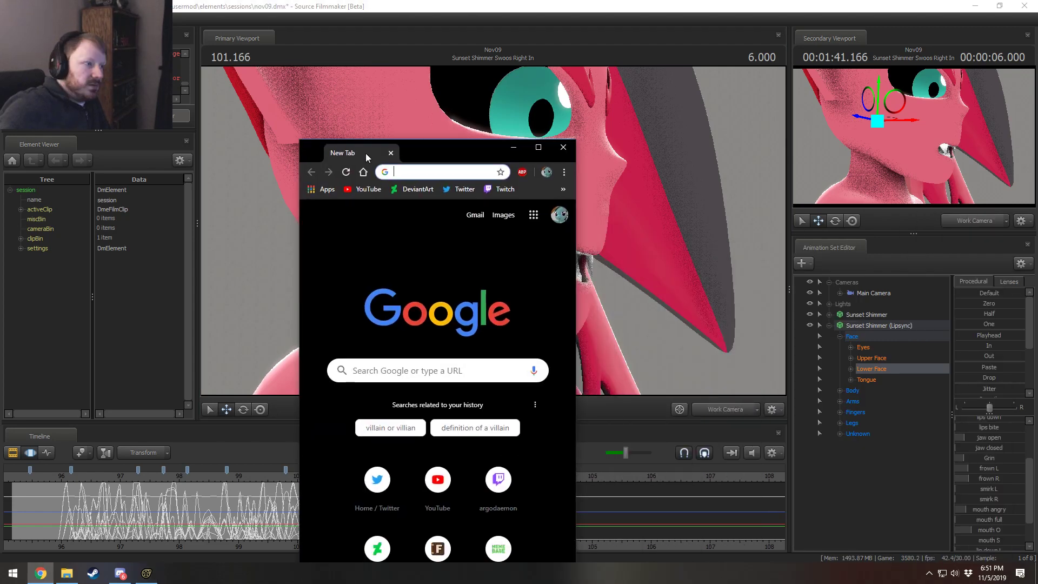
{"action": "left_click", "coordinate": [365, 188]}
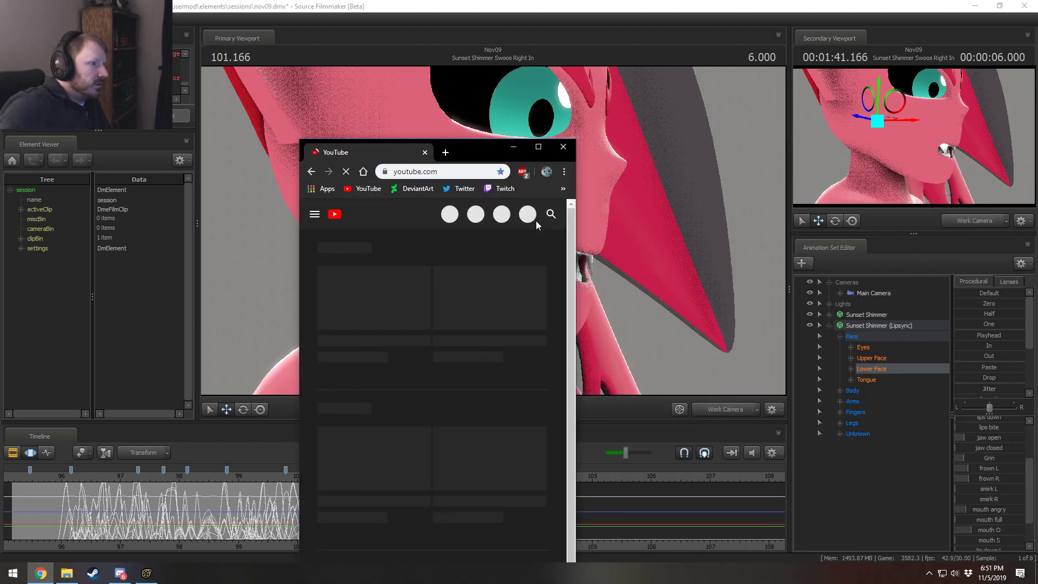
{"action": "left_click", "coordinate": [543, 219]}
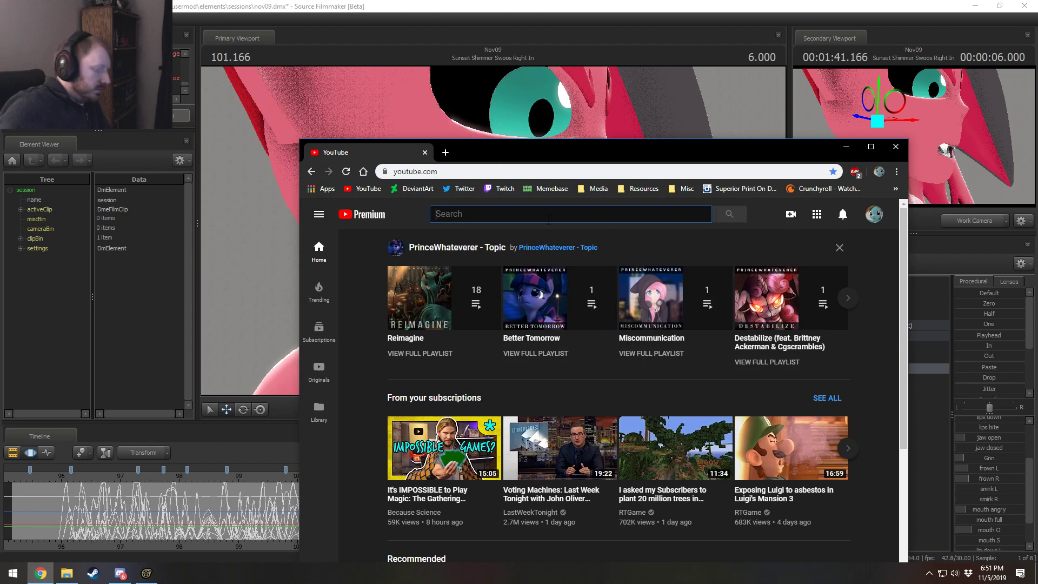
{"action": "type", "text": "cloudy w"}
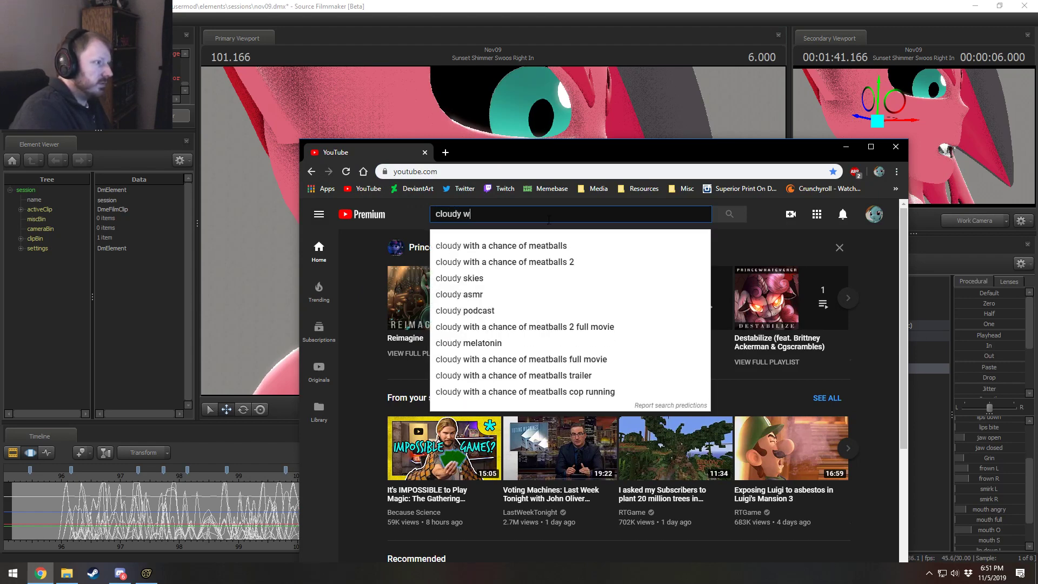
{"action": "type", "text": "ith a chance of meata"}
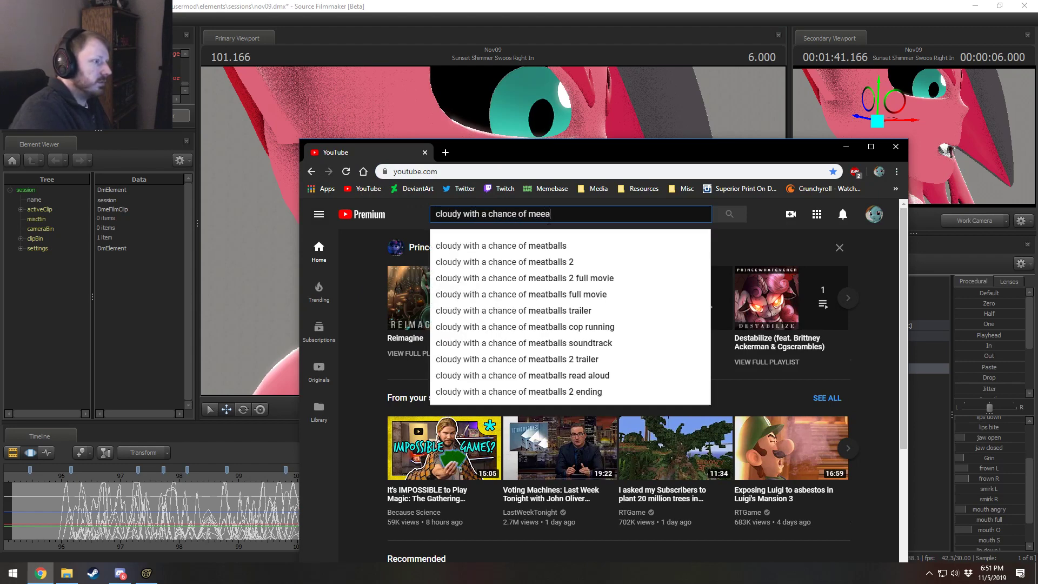
{"action": "key", "text": "BackSpace"}
{"action": "type", "text": "ball"}
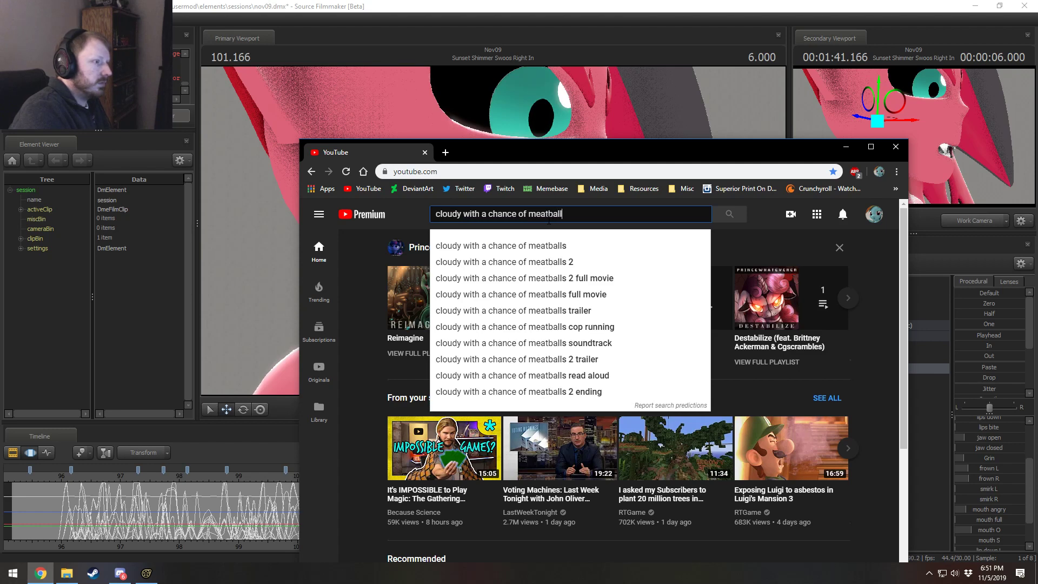
{"action": "type", "text": " lipsync"}
{"action": "key", "text": "Return"}
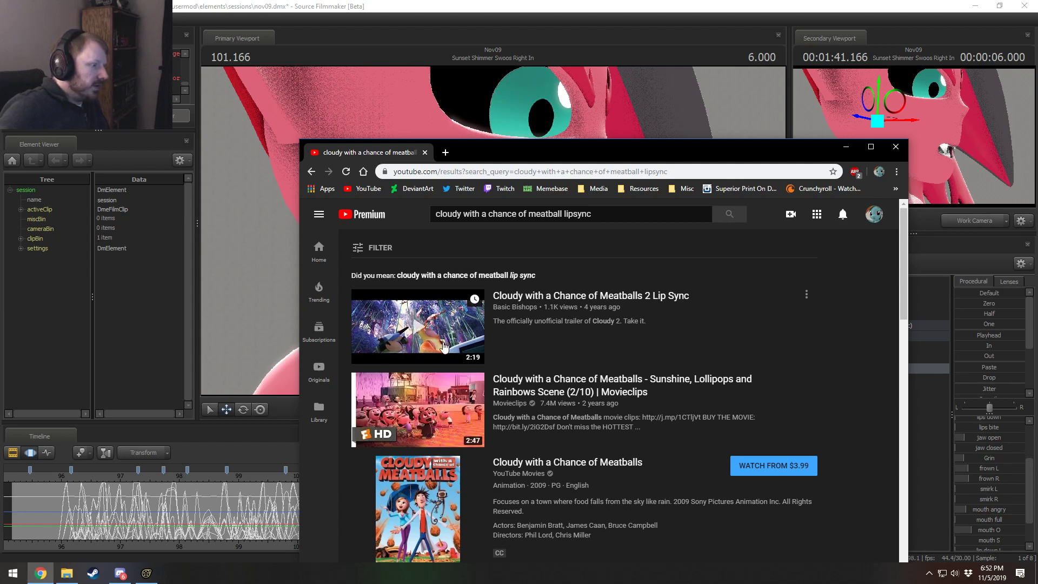
{"action": "scroll", "coordinate": [645, 445], "scroll_direction": "down", "scroll_amount": 3}
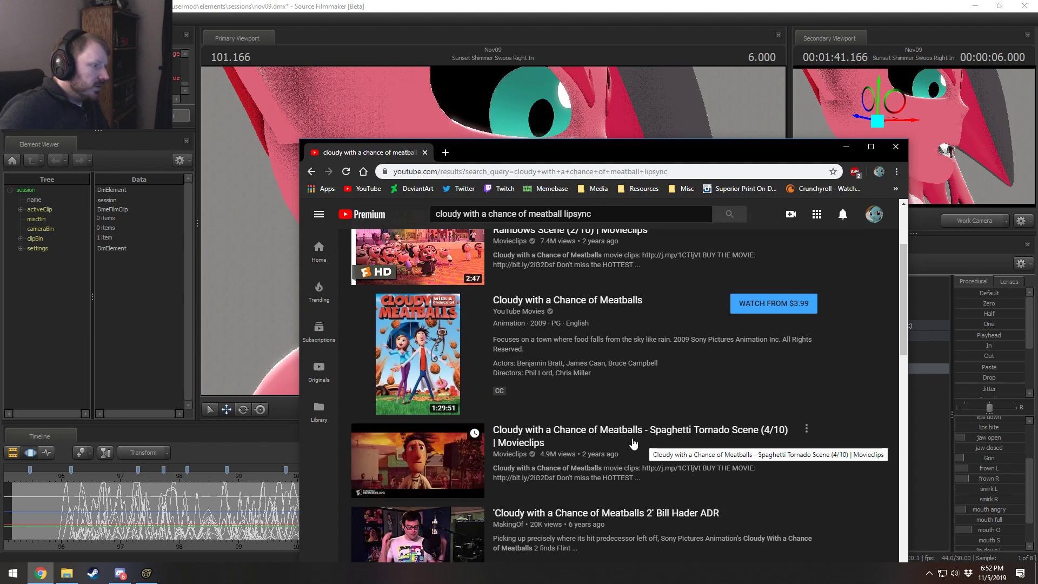
{"action": "scroll", "coordinate": [428, 430], "scroll_direction": "up", "scroll_amount": 3}
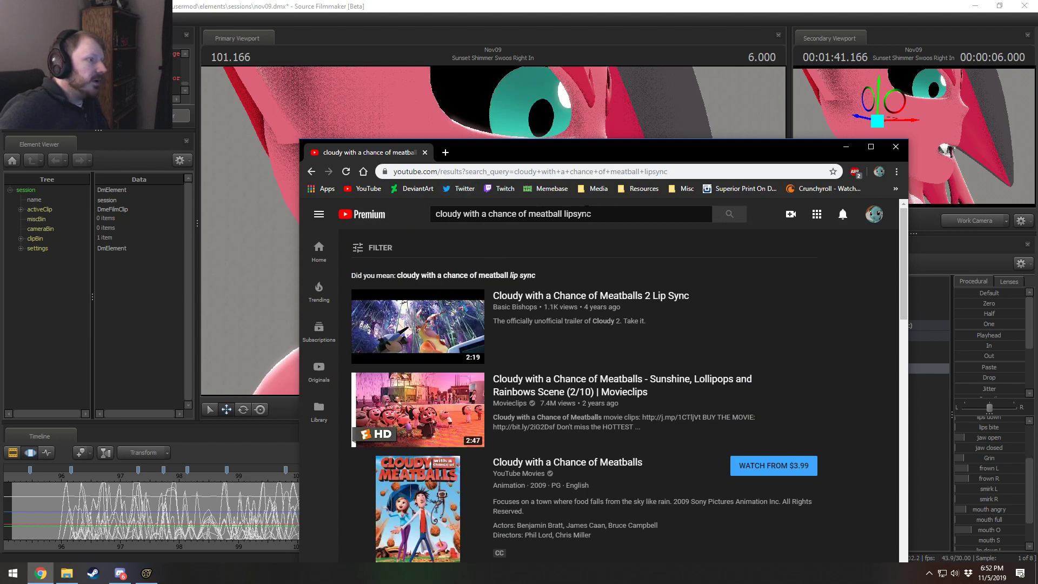
Step: Search Google Images for "cloudy with a chance of meatball profile"
{"action": "left_click_drag", "start_coordinate": [564, 215], "coordinate": [373, 219]}
{"action": "key", "text": "ctrl+c"}
{"action": "left_click", "coordinate": [485, 172]}
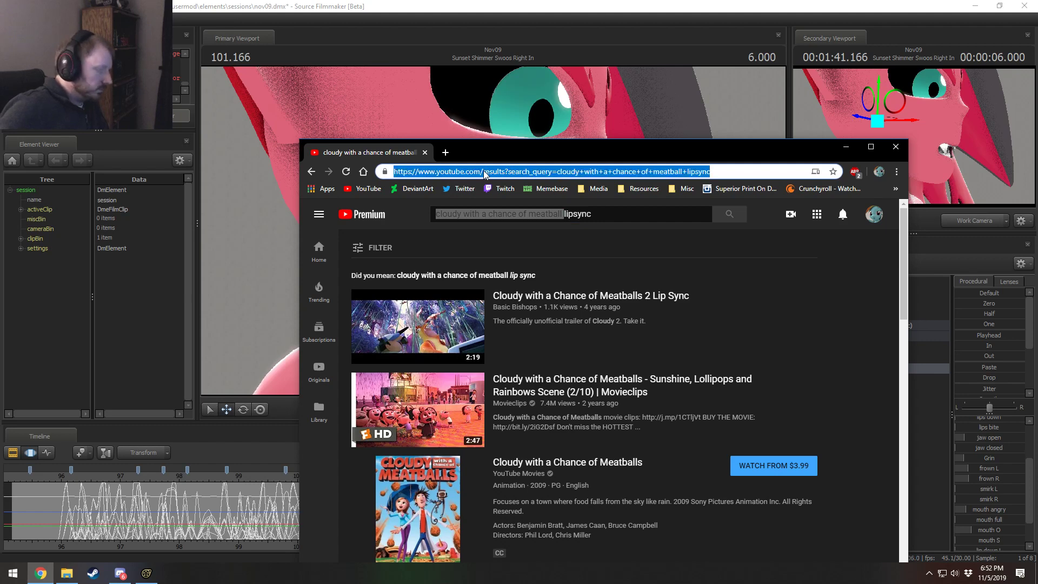
{"action": "key", "text": "ctrl+v"}
{"action": "key", "text": "Return"}
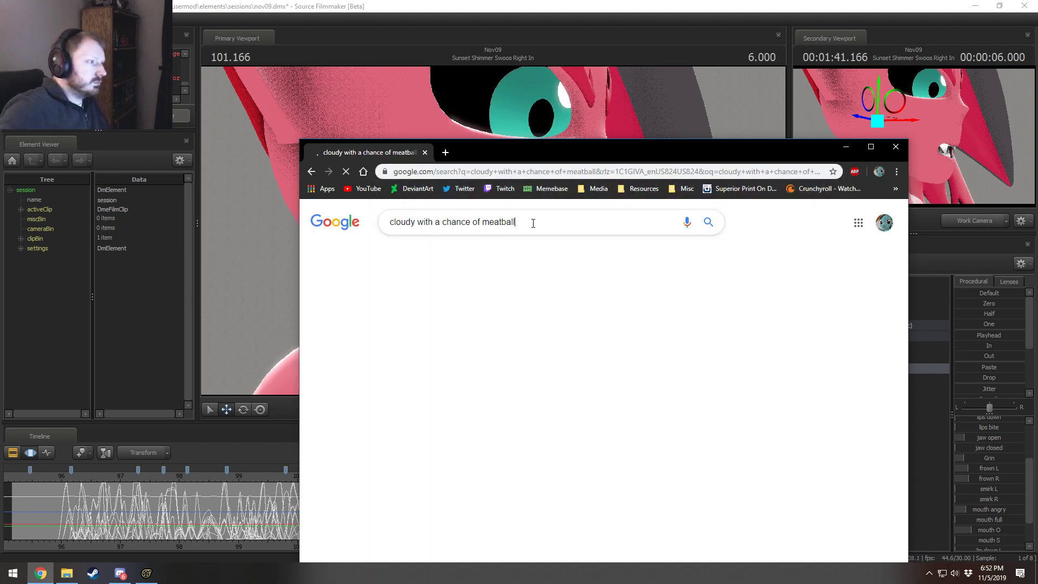
{"action": "left_click", "coordinate": [533, 222]}
{"action": "type", "text": "profile"}
{"action": "key", "text": "Return"}
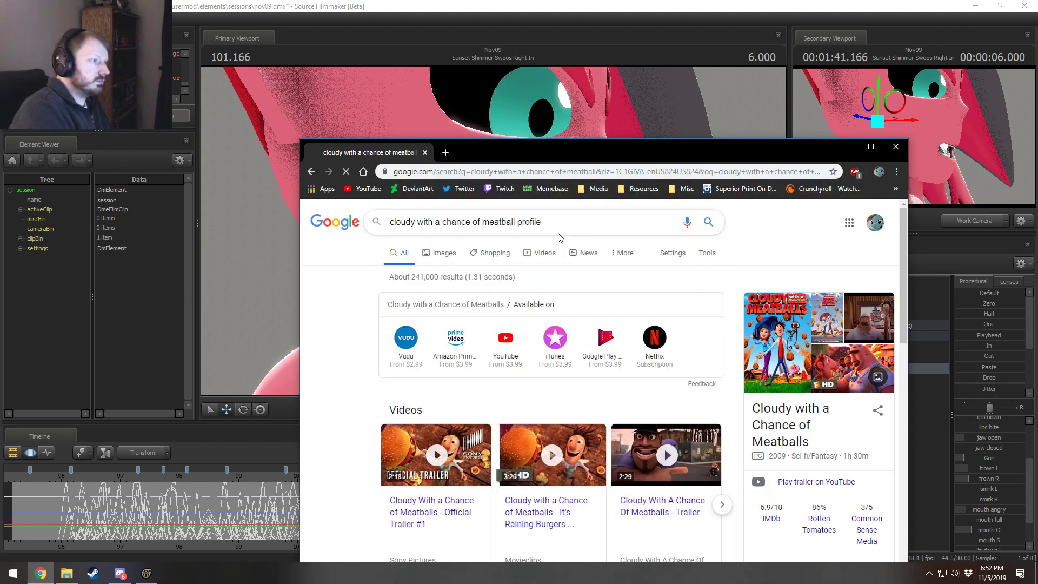
{"action": "left_click", "coordinate": [441, 253]}
Step: Look through the "cloudy with a chance of meatball profile" image results for characters' mouths seen in profile
{"action": "scroll", "coordinate": [605, 379], "scroll_direction": "down", "scroll_amount": 3}
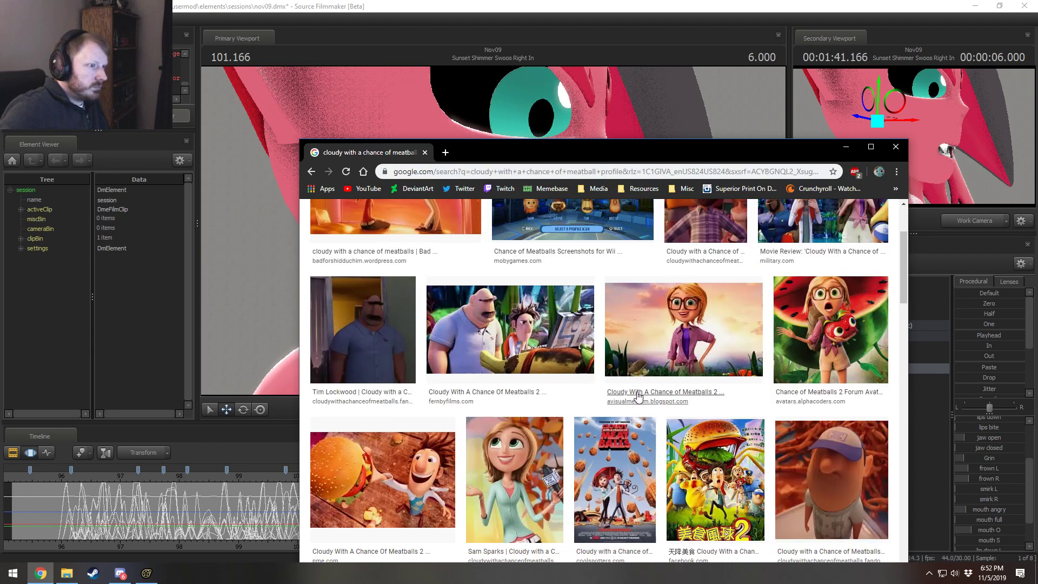
{"action": "scroll", "coordinate": [681, 410], "scroll_direction": "down", "scroll_amount": 5}
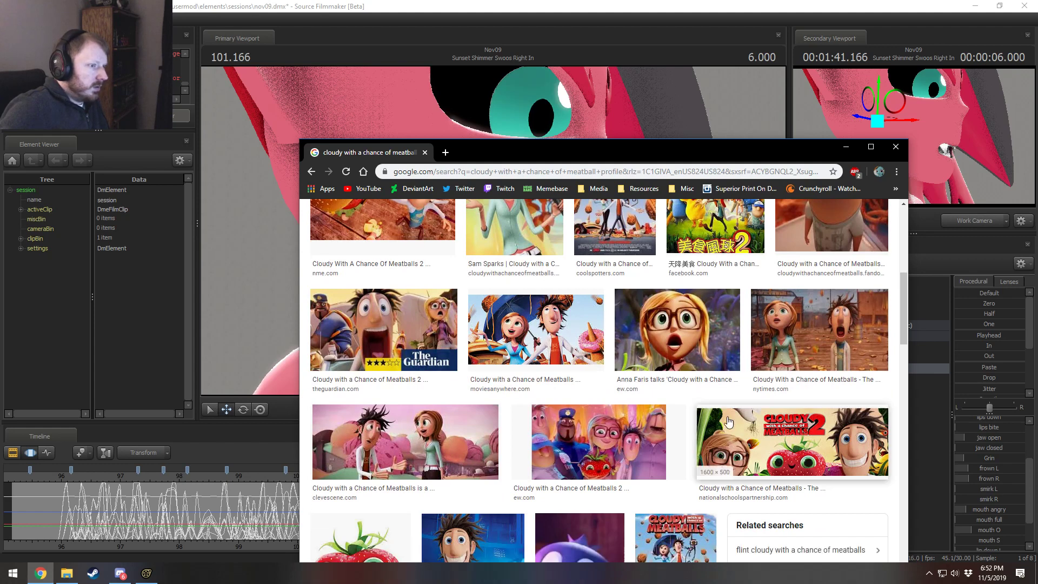
{"action": "scroll", "coordinate": [730, 421], "scroll_direction": "down", "scroll_amount": 2}
{"action": "scroll", "coordinate": [730, 420], "scroll_direction": "down", "scroll_amount": 7}
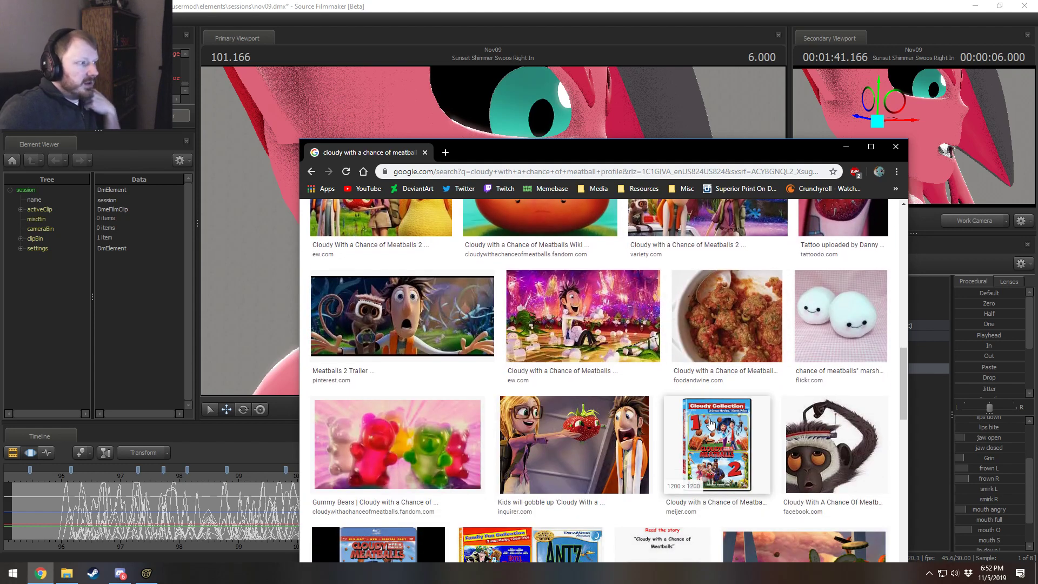
{"action": "scroll", "coordinate": [710, 423], "scroll_direction": "down", "scroll_amount": 8}
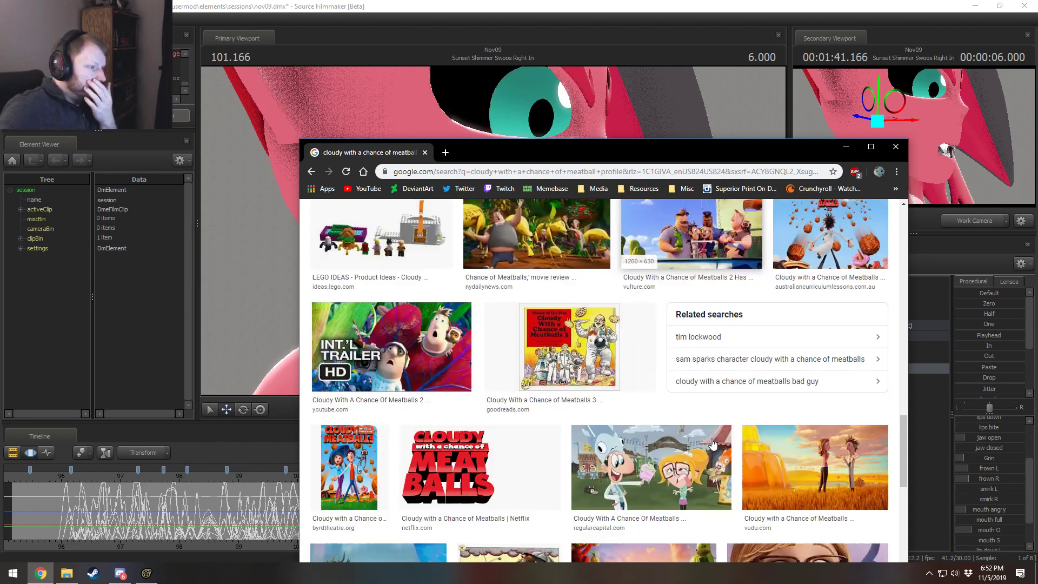
{"action": "scroll", "coordinate": [713, 443], "scroll_direction": "up", "scroll_amount": 1}
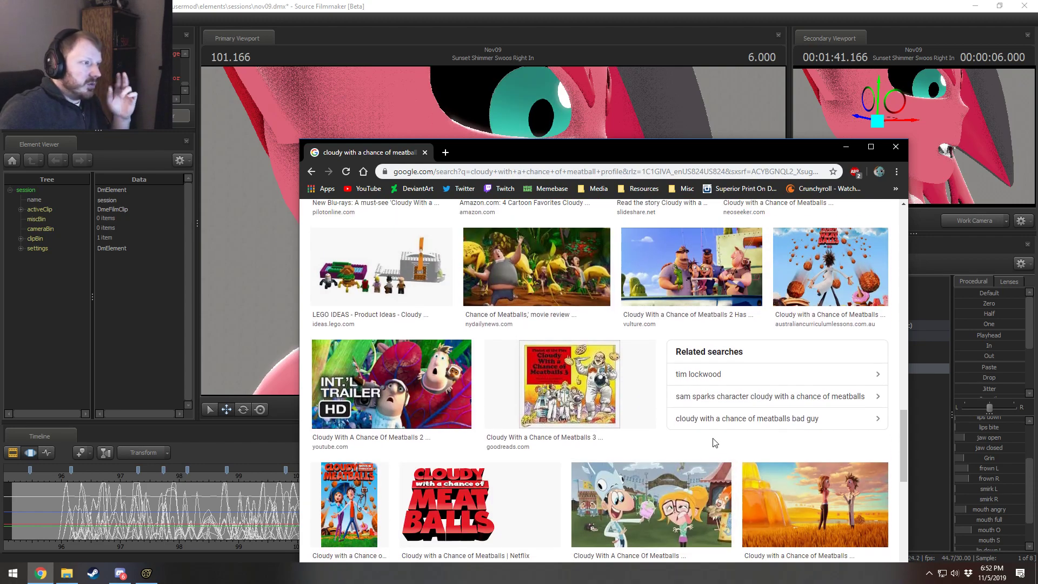
{"action": "scroll", "coordinate": [726, 440], "scroll_direction": "down", "scroll_amount": 1}
{"action": "scroll", "coordinate": [725, 441], "scroll_direction": "down", "scroll_amount": 3}
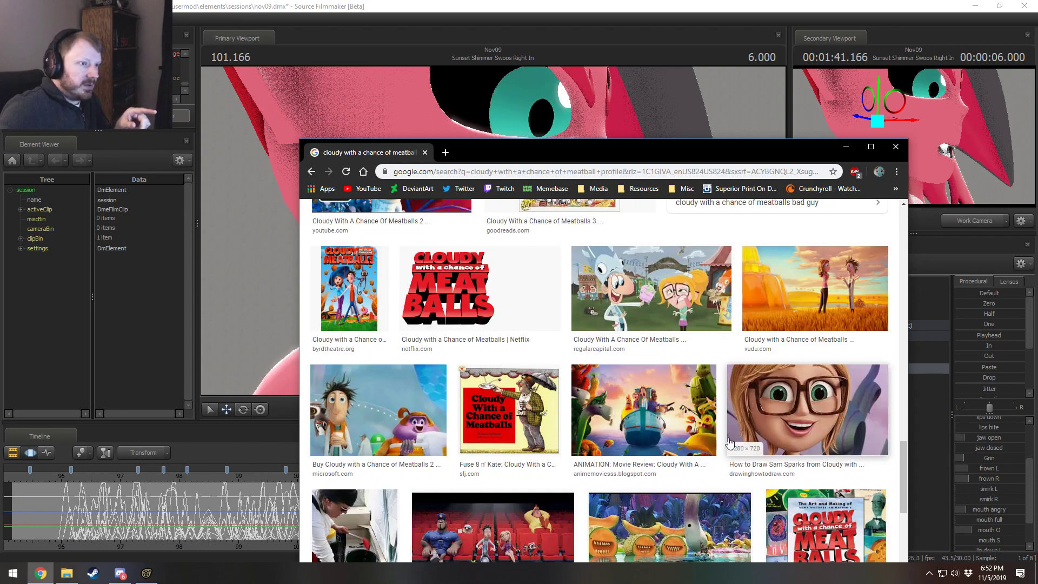
{"action": "scroll", "coordinate": [703, 411], "scroll_direction": "down", "scroll_amount": 5}
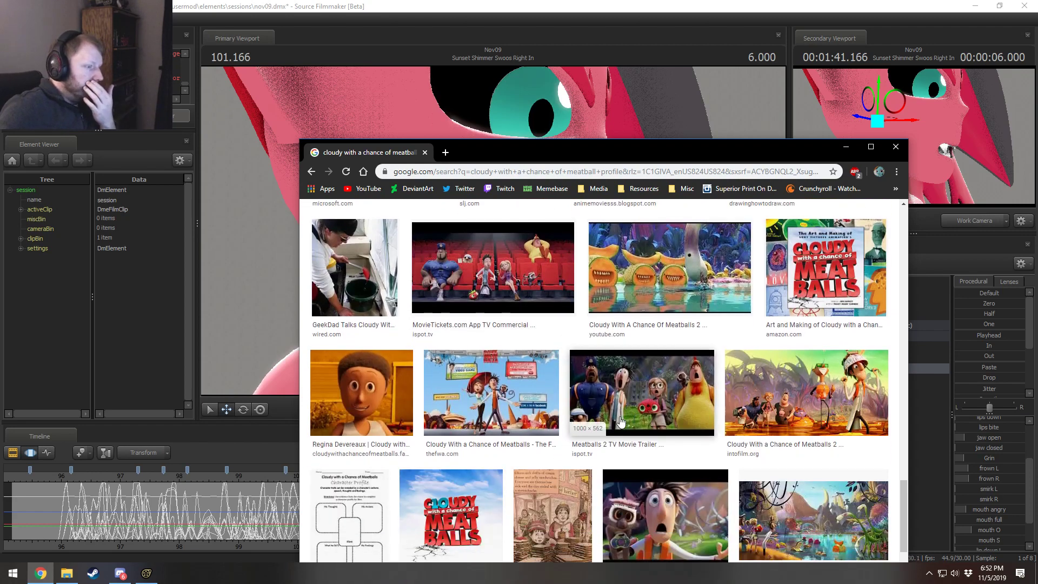
{"action": "scroll", "coordinate": [623, 421], "scroll_direction": "down", "scroll_amount": 3}
{"action": "scroll", "coordinate": [626, 414], "scroll_direction": "down", "scroll_amount": 10}
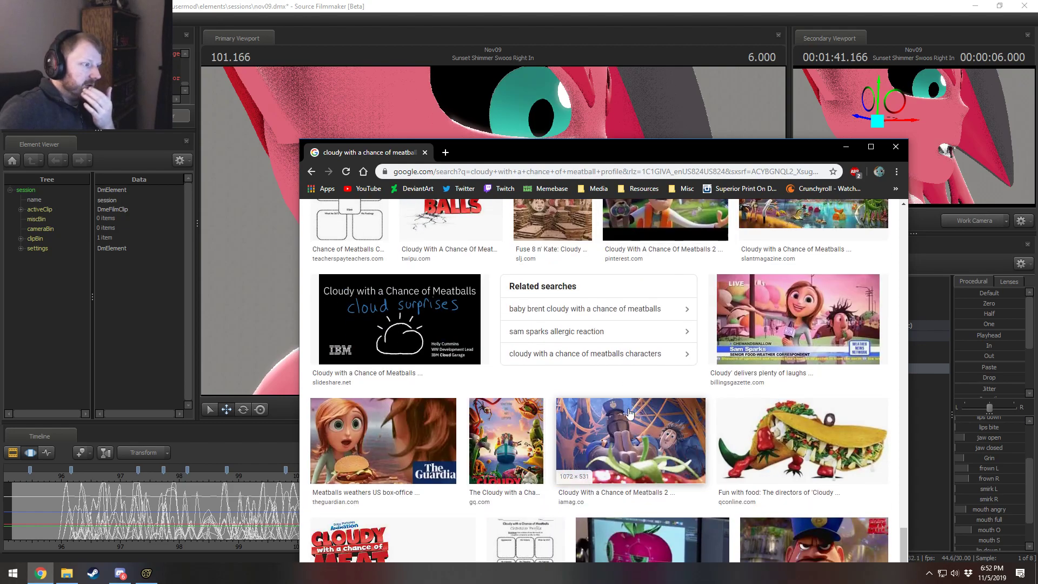
{"action": "scroll", "coordinate": [568, 362], "scroll_direction": "up", "scroll_amount": 20}
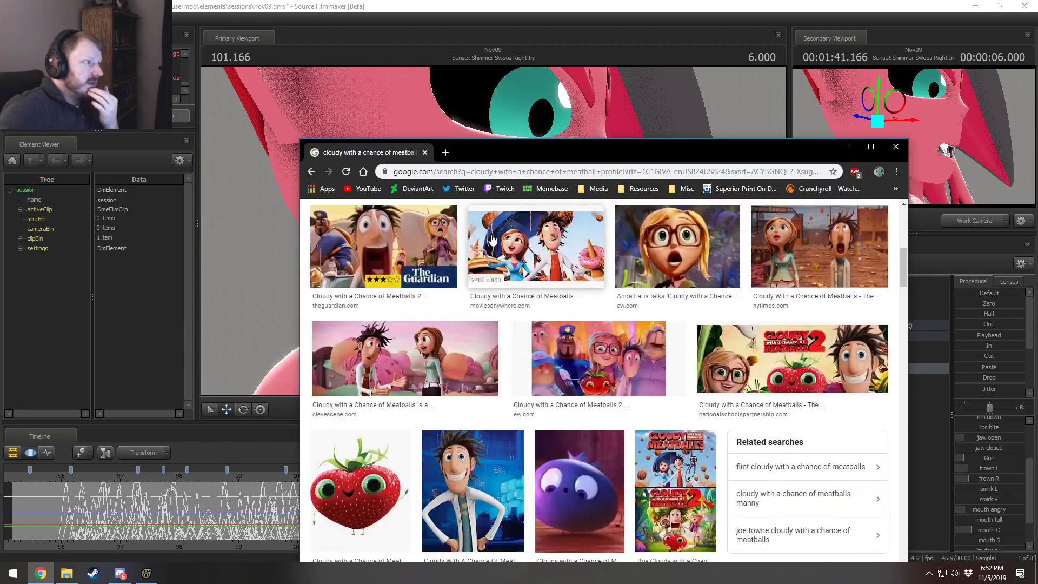
Step: Search Google Images for "cloudy with a chance of meatball side" and return to the profile search results
{"action": "double_click", "coordinate": [519, 221]}
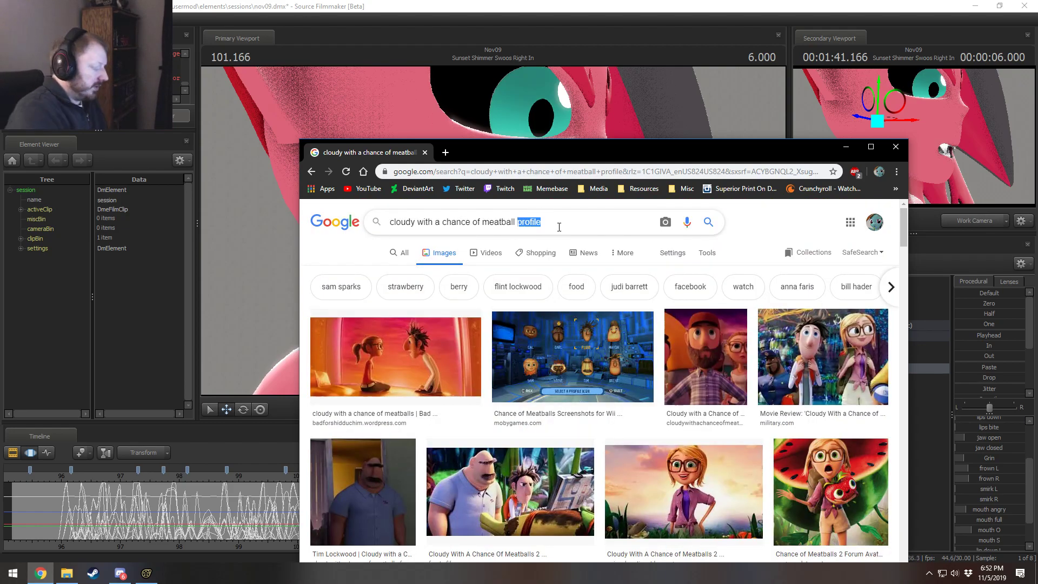
{"action": "type", "text": "side"}
{"action": "key", "text": "Return"}
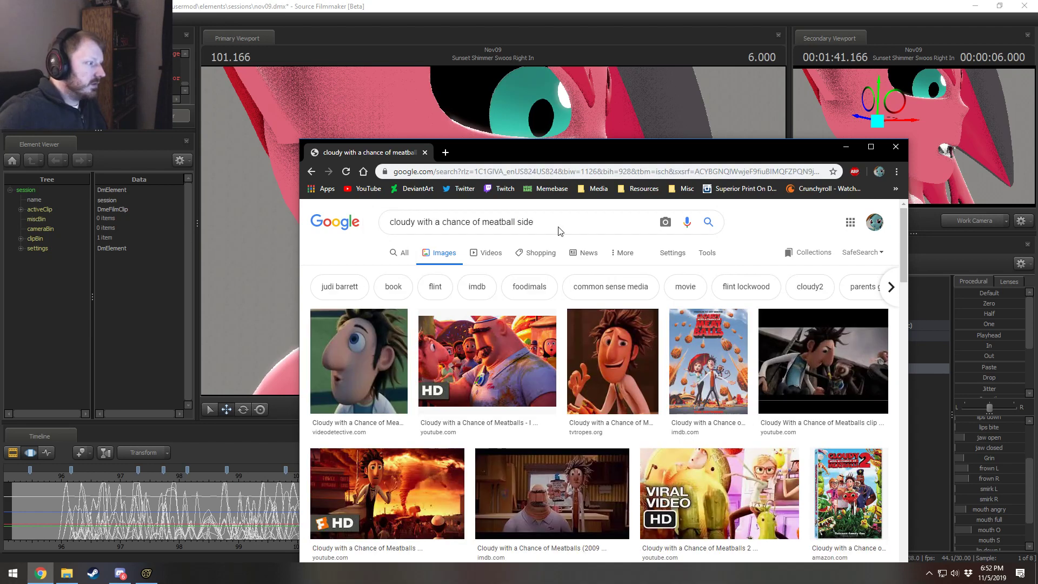
{"action": "left_click", "coordinate": [309, 170]}
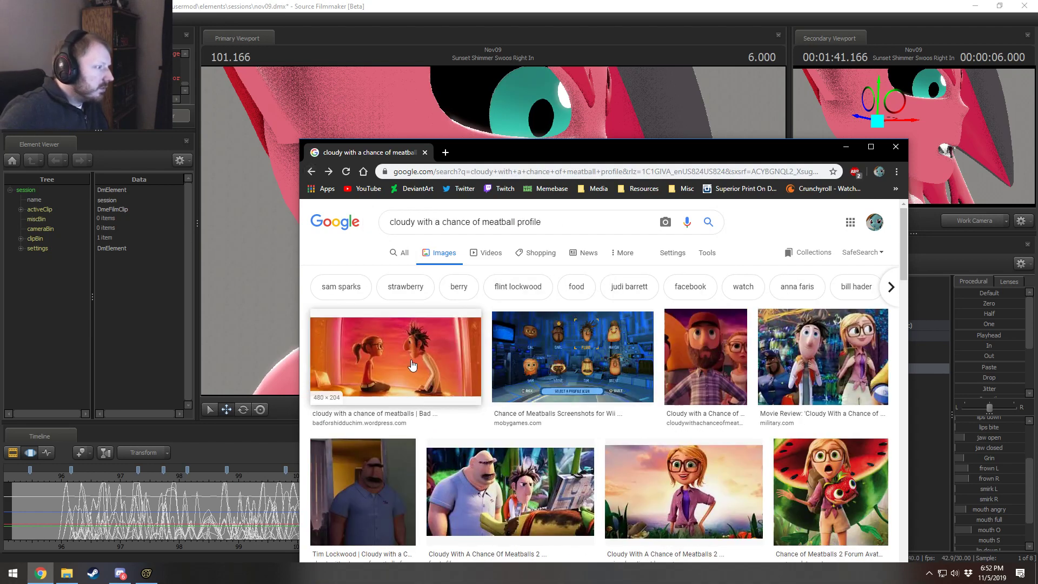
Step: View jello-date.jpg on its own at 400% with both facing characters in frame, and close it to return to Source Filmmaker
{"action": "left_click", "coordinate": [389, 354]}
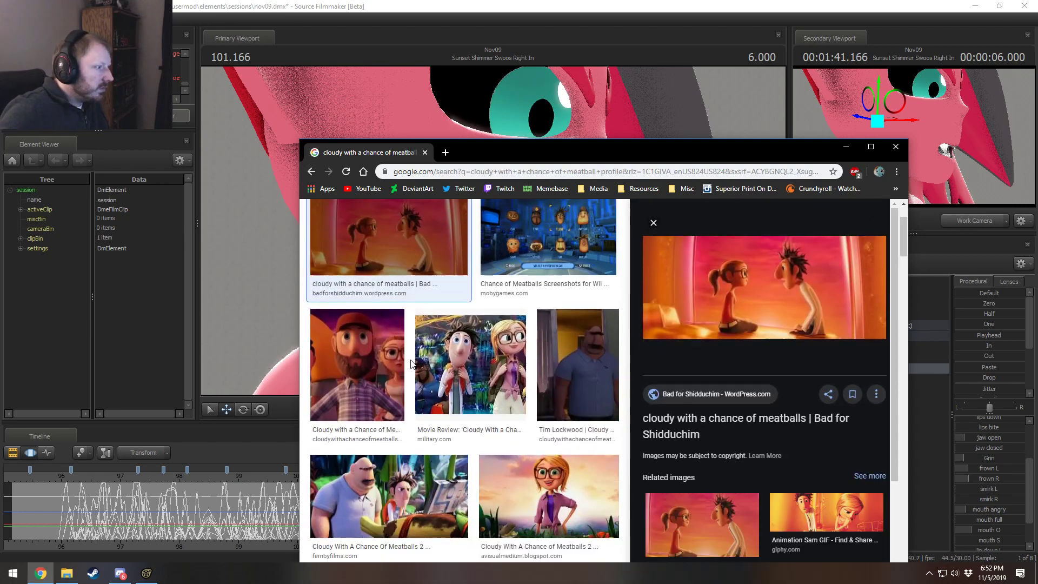
{"action": "left_click", "coordinate": [786, 293]}
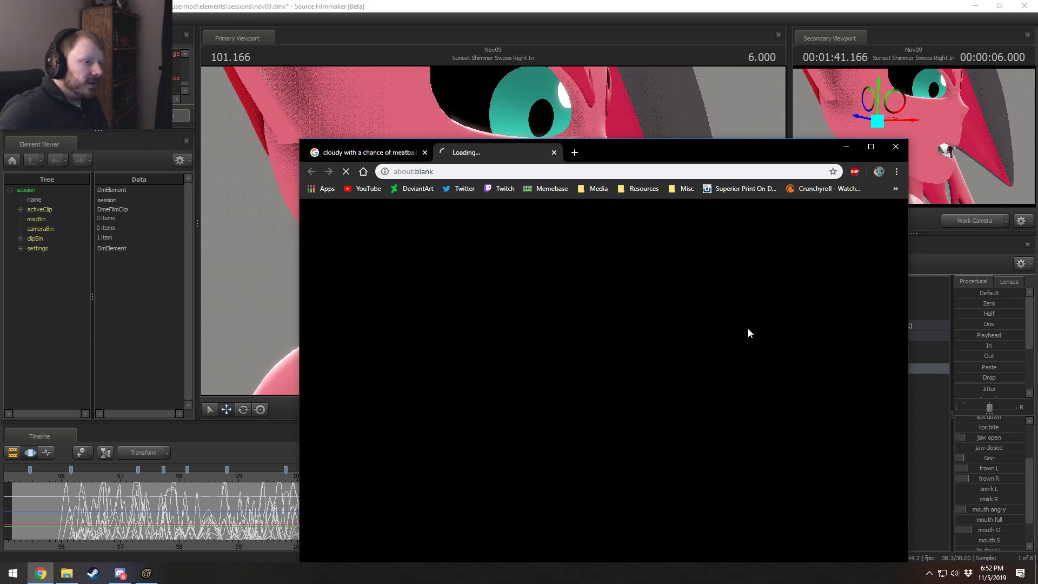
{"action": "left_click", "coordinate": [494, 415]}
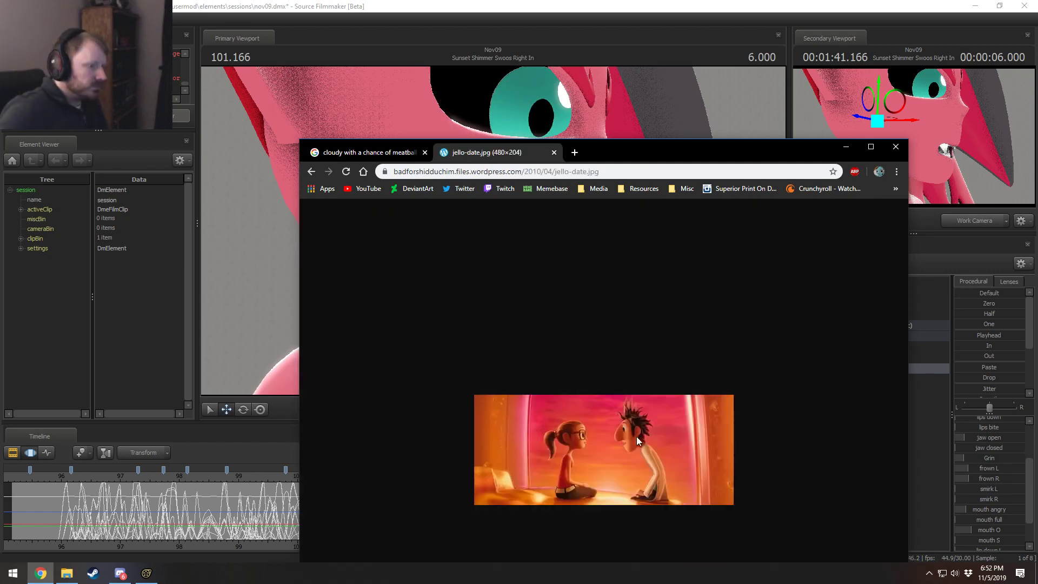
{"action": "scroll", "coordinate": [636, 438], "scroll_direction": "up", "scroll_amount": 8, "text": "ctrl"}
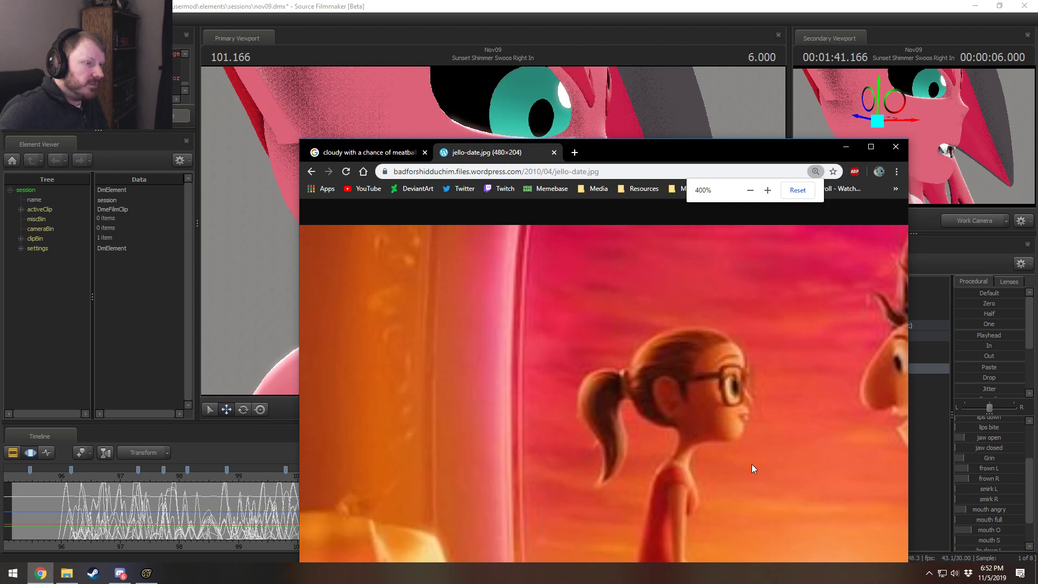
{"action": "left_click_drag", "start_coordinate": [683, 142], "coordinate": [510, 81]}
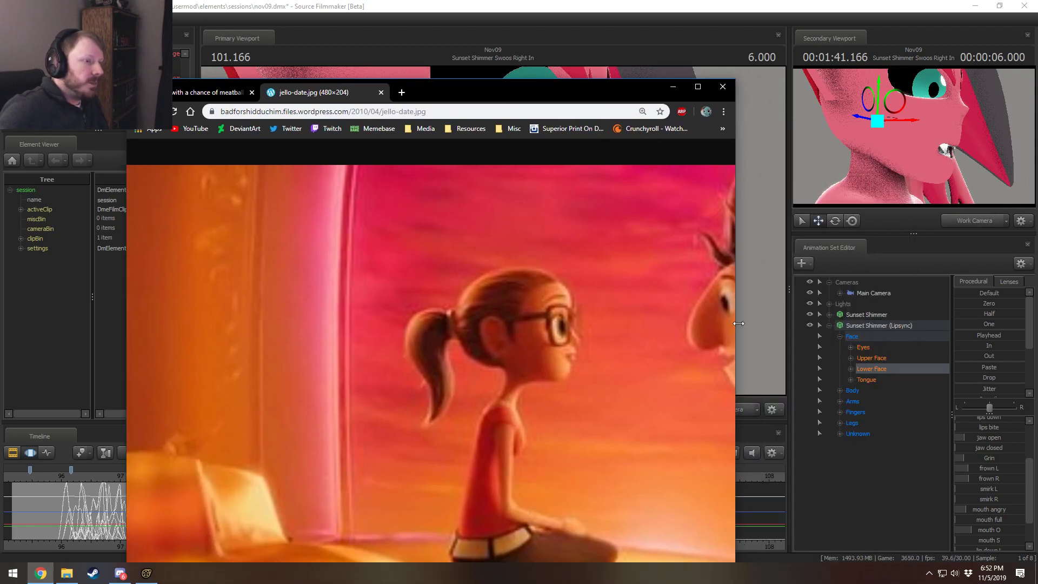
{"action": "left_click_drag", "start_coordinate": [738, 323], "coordinate": [951, 357]}
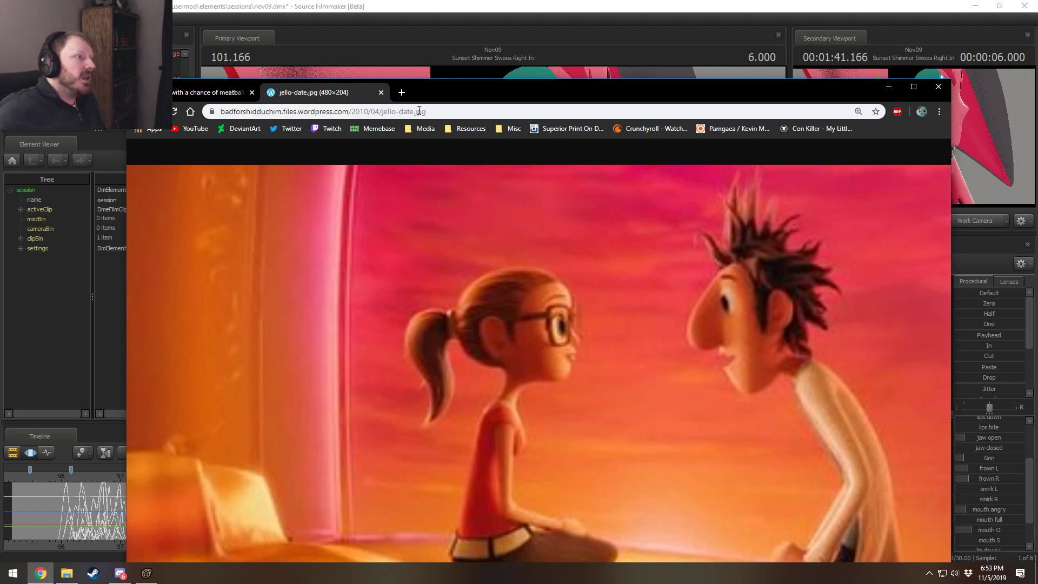
{"action": "left_click", "coordinate": [380, 93]}
{"action": "left_click", "coordinate": [442, 2]}
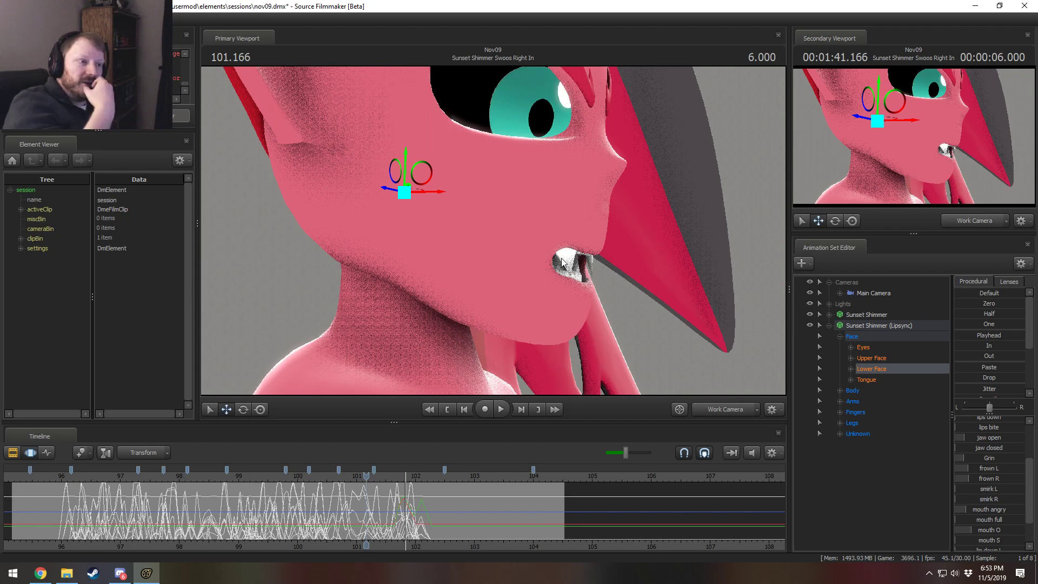
Step: Switch back to Chrome and open argodaemon.deviantart.com in a new tab
{"action": "left_click", "coordinate": [41, 572]}
{"action": "left_click", "coordinate": [272, 92]}
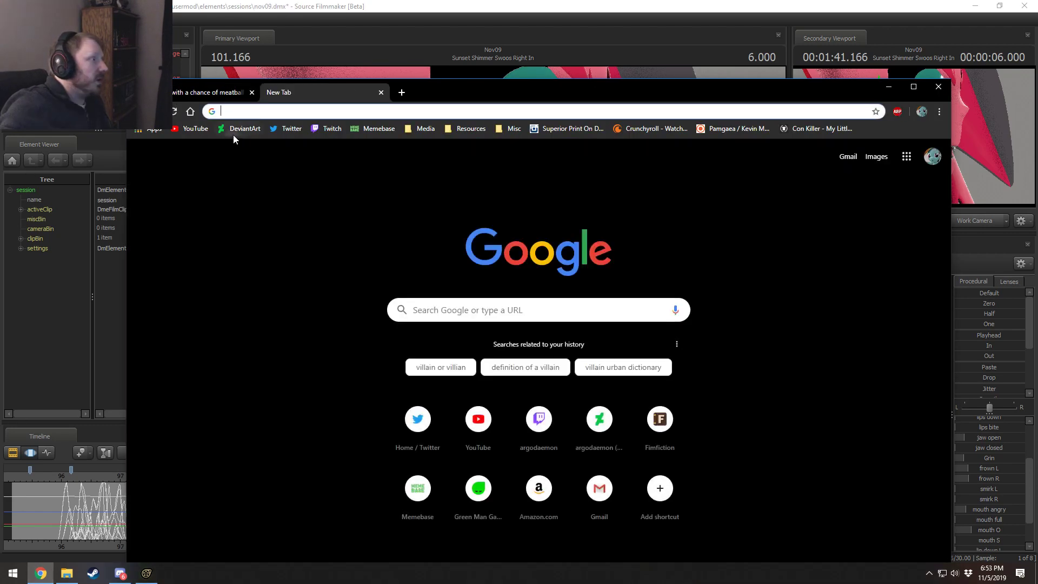
{"action": "type", "text": "argodaemon.deviantart.com"}
{"action": "key", "text": "Return"}
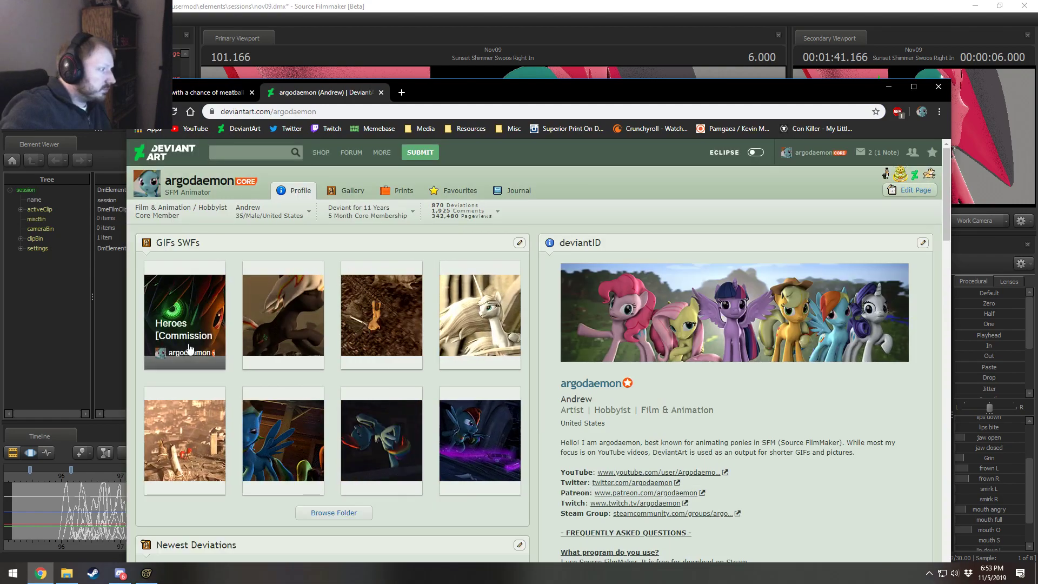
Step: Browse the GIFs SWFs gallery, view the "Glitz and Ham" animation, and close it to return to Source Filmmaker
{"action": "scroll", "coordinate": [323, 487], "scroll_direction": "down", "scroll_amount": 1}
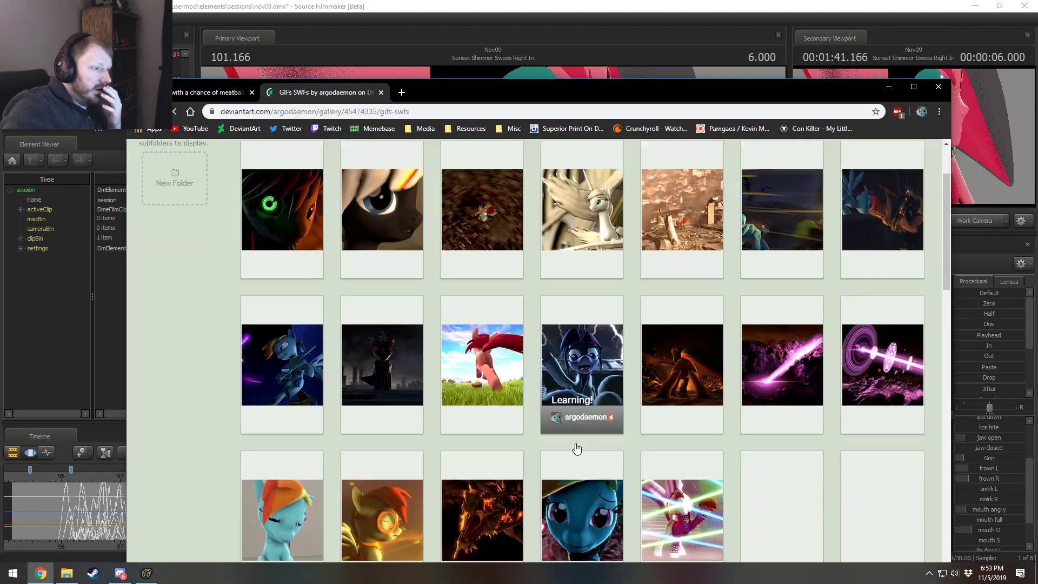
{"action": "scroll", "coordinate": [574, 432], "scroll_direction": "down", "scroll_amount": 7}
{"action": "scroll", "coordinate": [731, 352], "scroll_direction": "up", "scroll_amount": 1}
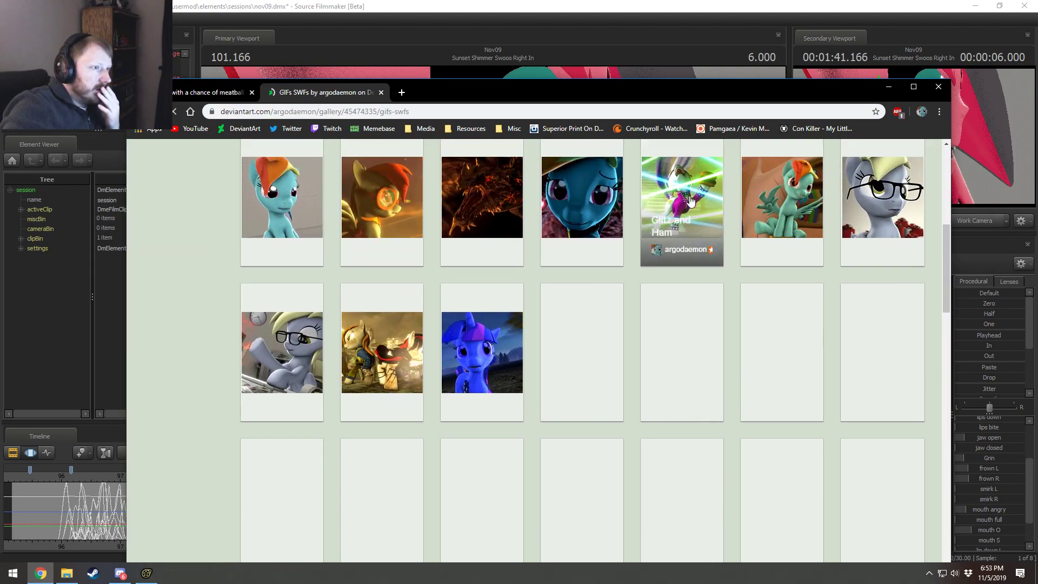
{"action": "left_click", "coordinate": [696, 197]}
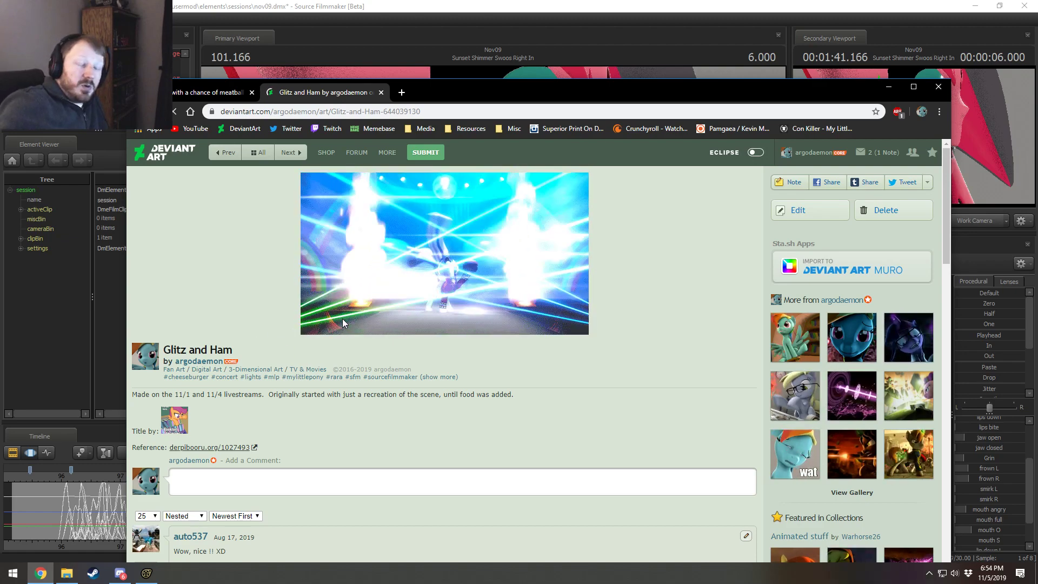
{"action": "left_click", "coordinate": [326, 152]}
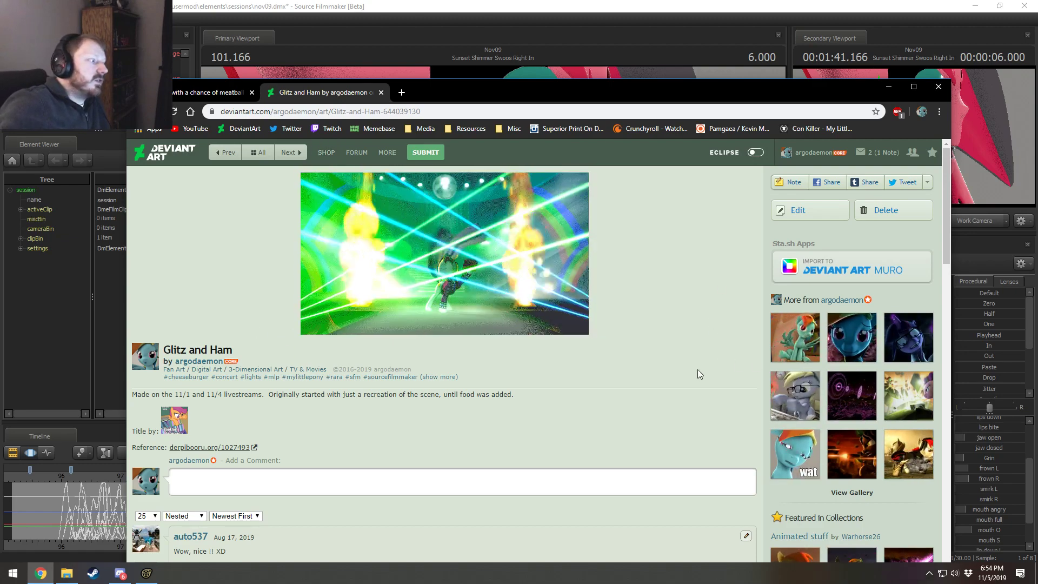
{"action": "left_click", "coordinate": [381, 92]}
{"action": "left_click", "coordinate": [483, 5]}
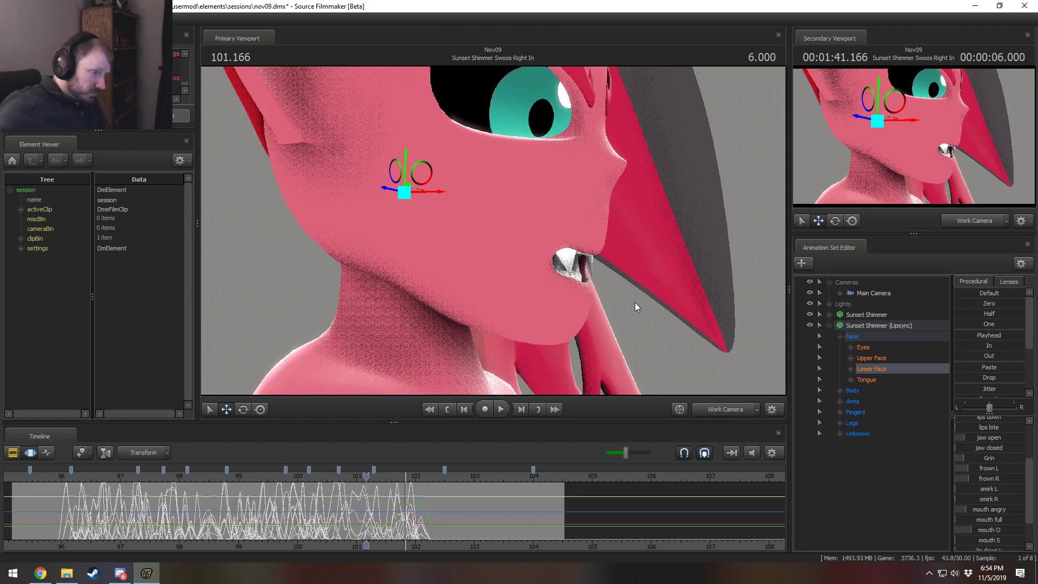
Step: Play back the lip-sync through the Main Camera from 96.000 seconds and stop around 101.200 seconds
{"action": "left_click_drag", "start_coordinate": [669, 305], "coordinate": [514, 229]}
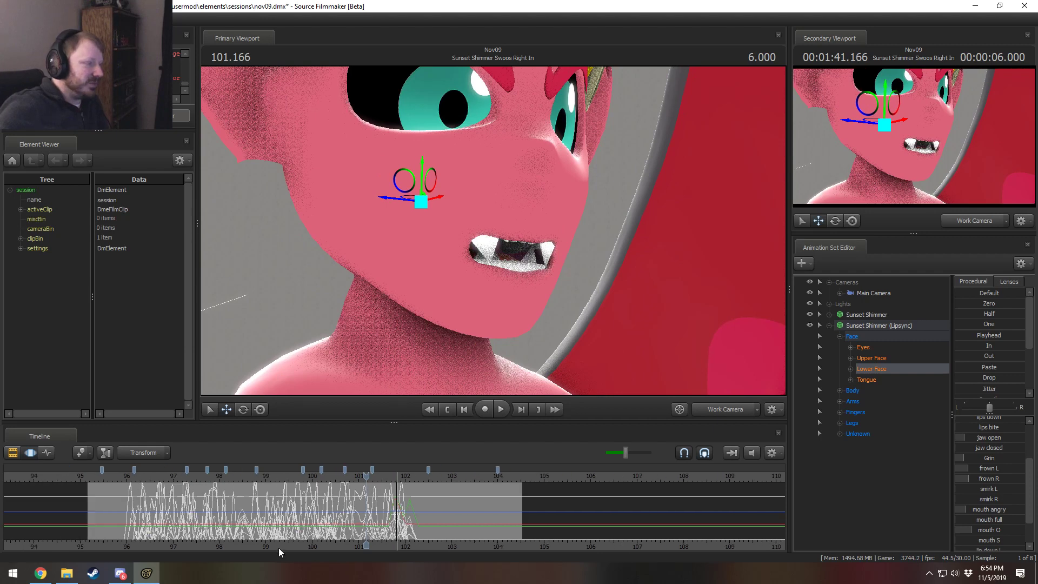
{"action": "scroll", "coordinate": [328, 513], "scroll_direction": "down", "scroll_amount": 5}
{"action": "left_click", "coordinate": [248, 477]}
{"action": "left_click", "coordinate": [709, 411]}
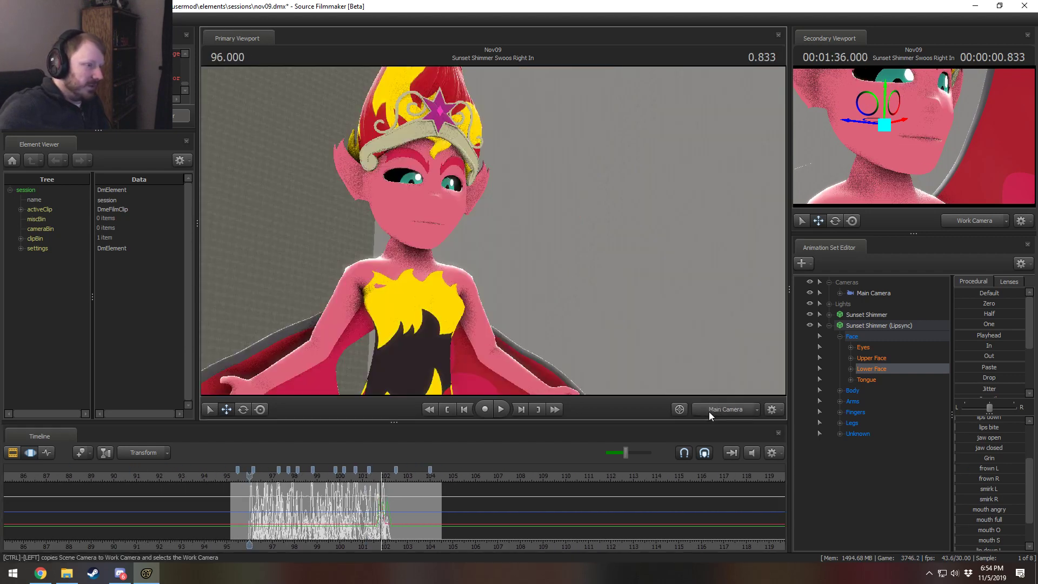
{"action": "key", "text": "space"}
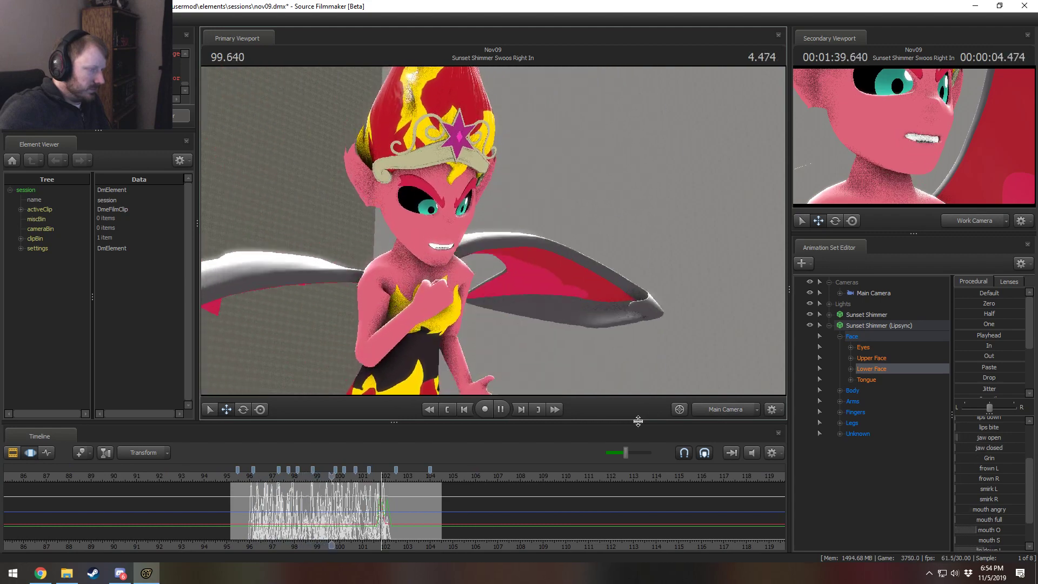
{"action": "key", "text": "space"}
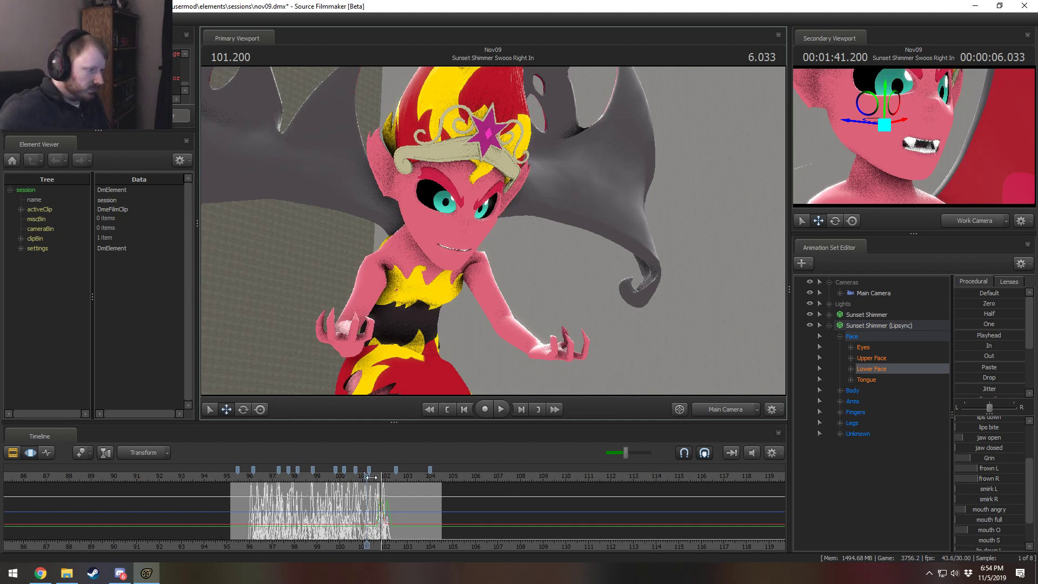
Step: Inspect Sunset Shimmer's pose at 102.000 seconds and again at 101.600 seconds
{"action": "left_click", "coordinate": [387, 479]}
{"action": "scroll", "coordinate": [387, 487], "scroll_direction": "up", "scroll_amount": 10}
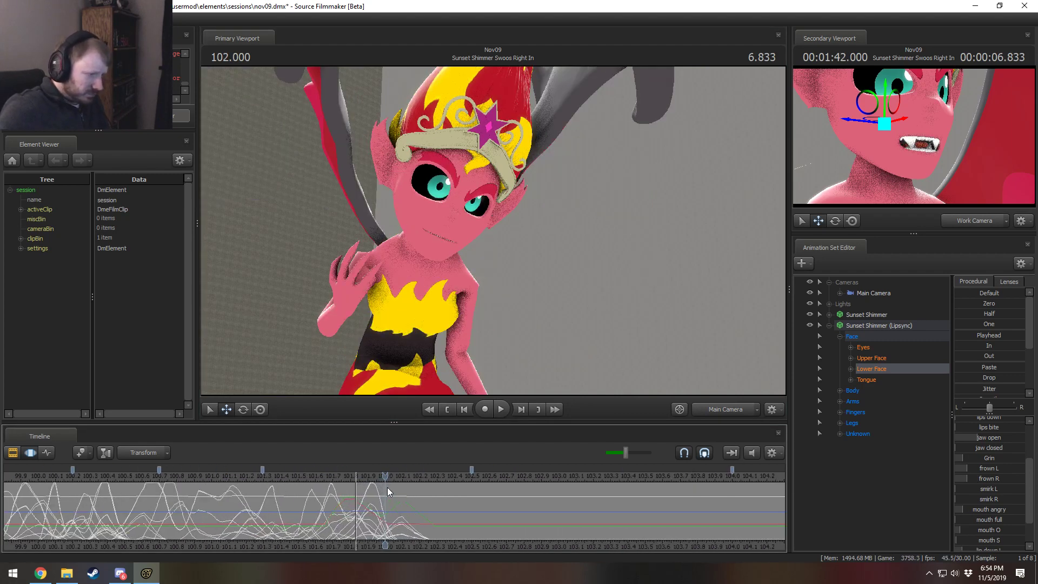
{"action": "left_click", "coordinate": [306, 475]}
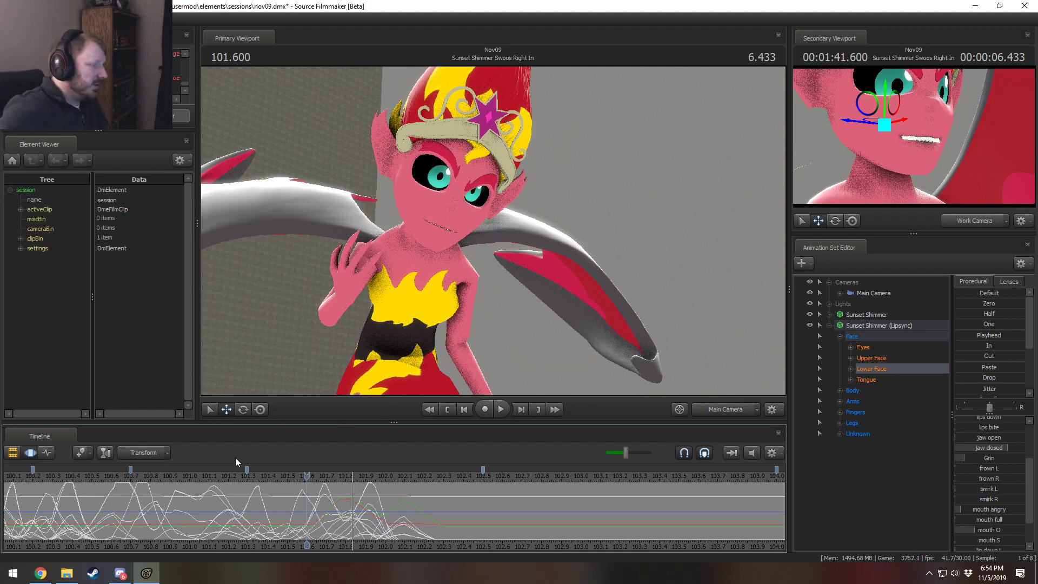
Step: Switch the primary viewport to the Work Camera and replay the last words of the lip-sync close up
{"action": "left_click", "coordinate": [725, 409]}
{"action": "key", "text": "space"}
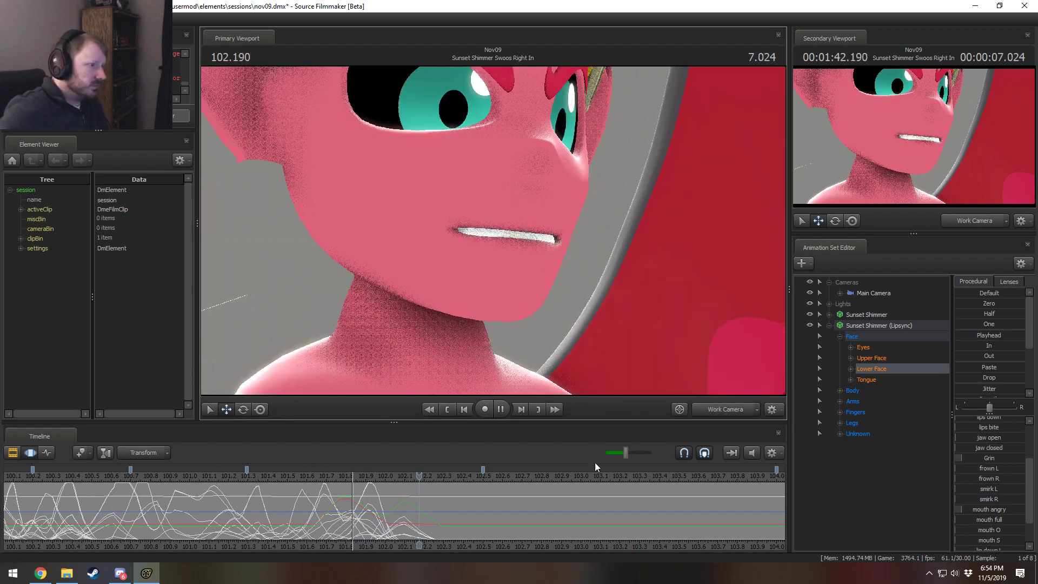
{"action": "left_click", "coordinate": [207, 476]}
{"action": "key", "text": "space"}
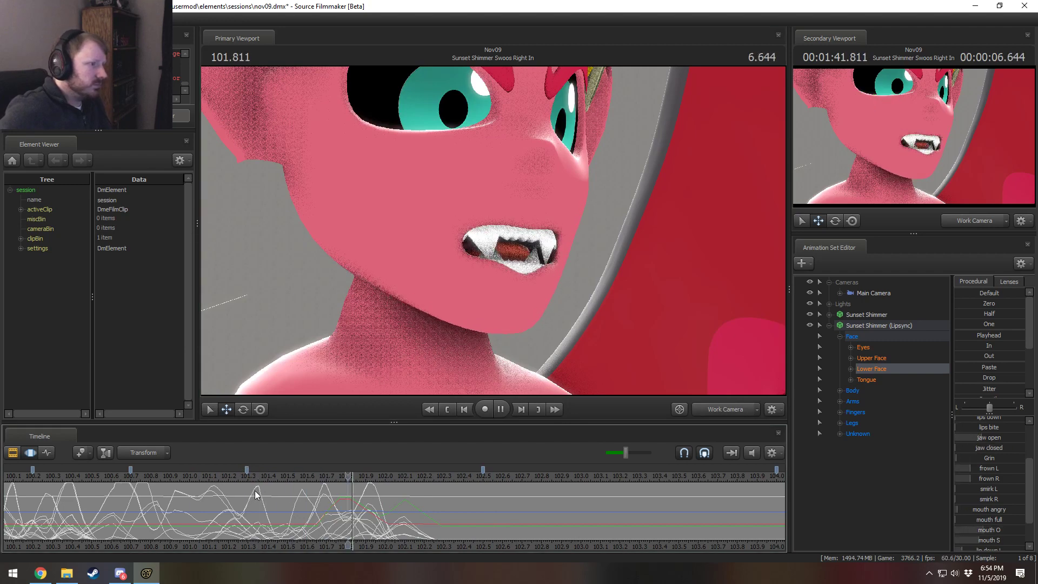
{"action": "left_click", "coordinate": [143, 476]}
{"action": "key", "text": "space"}
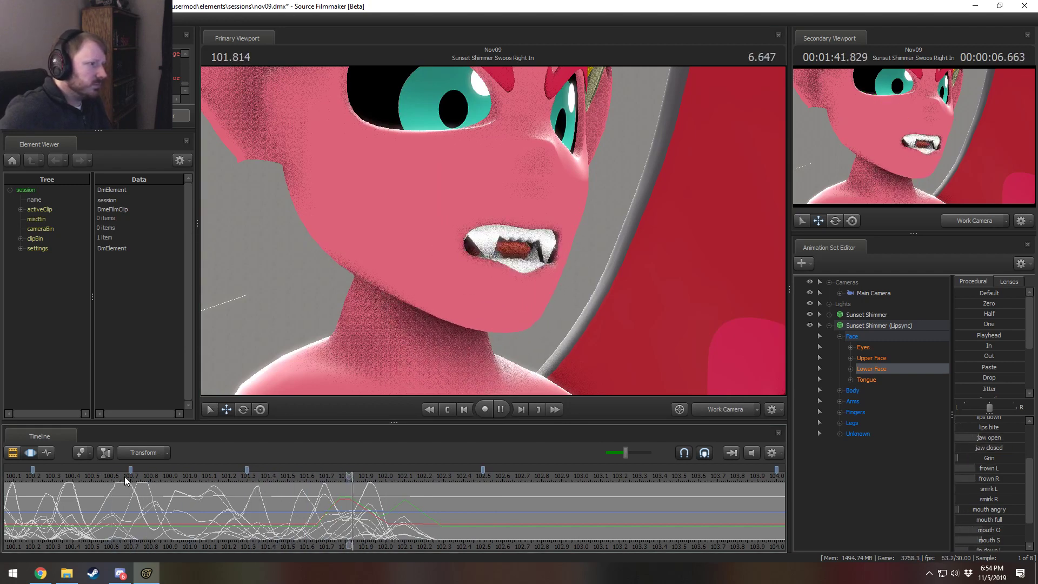
Step: Stop the playback and place a time selection with falloff around 102.233 seconds
{"action": "key", "text": "space"}
{"action": "middle_click_drag", "start_coordinate": [305, 515], "coordinate": [429, 524]}
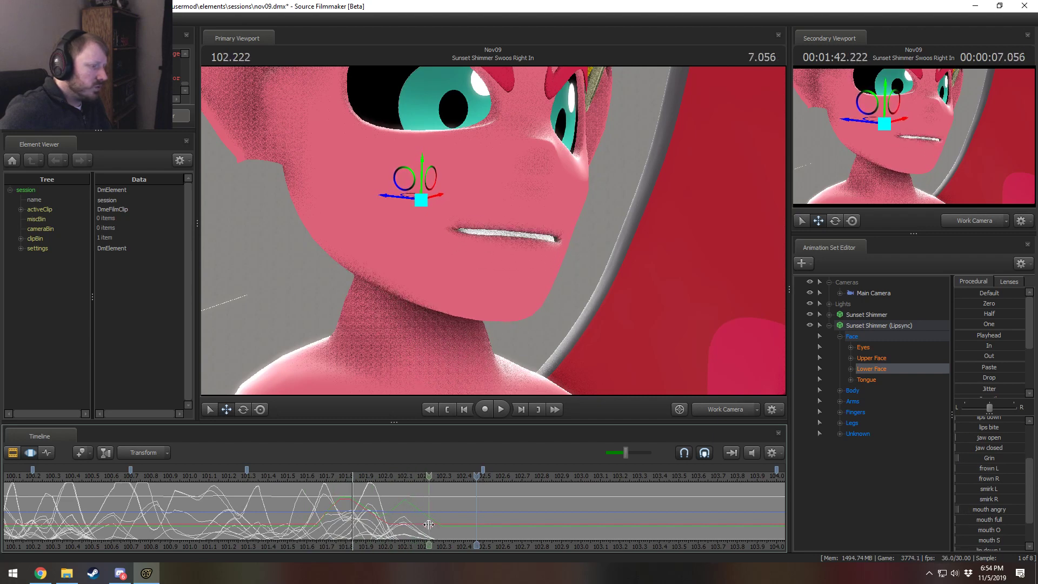
{"action": "left_click", "coordinate": [428, 524]}
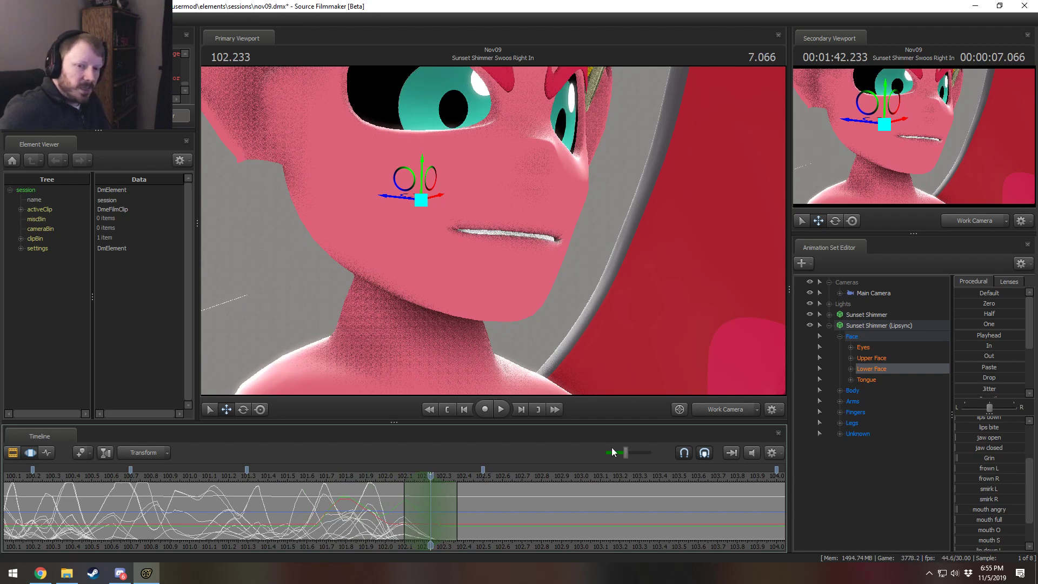
Step: Review Sunset Shimmer's earlier mouth shapes between about 99.3 and 99.9 seconds
{"action": "scroll", "coordinate": [547, 505], "scroll_direction": "down", "scroll_amount": 2}
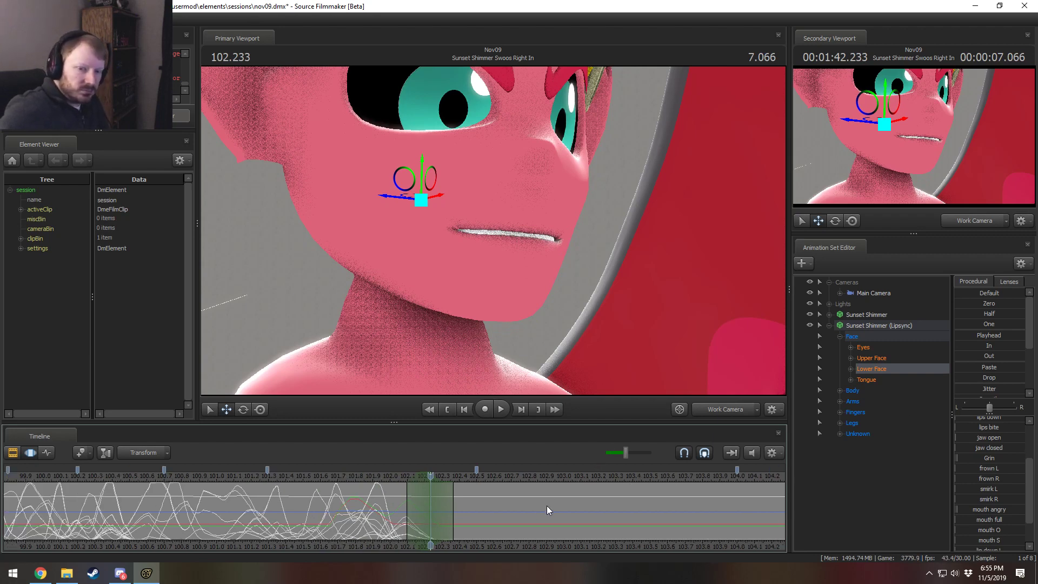
{"action": "scroll", "coordinate": [530, 502], "scroll_direction": "down", "scroll_amount": 1}
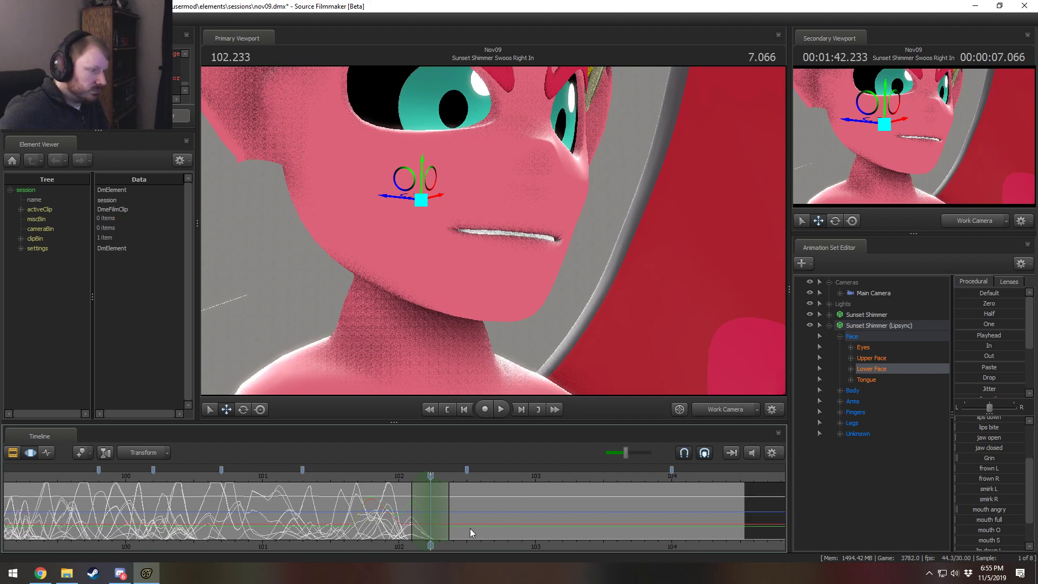
{"action": "middle_click_drag", "start_coordinate": [287, 502], "coordinate": [432, 498]}
{"action": "scroll", "coordinate": [430, 497], "scroll_direction": "down", "scroll_amount": 1}
{"action": "left_click", "coordinate": [208, 475]}
{"action": "key", "text": "space"}
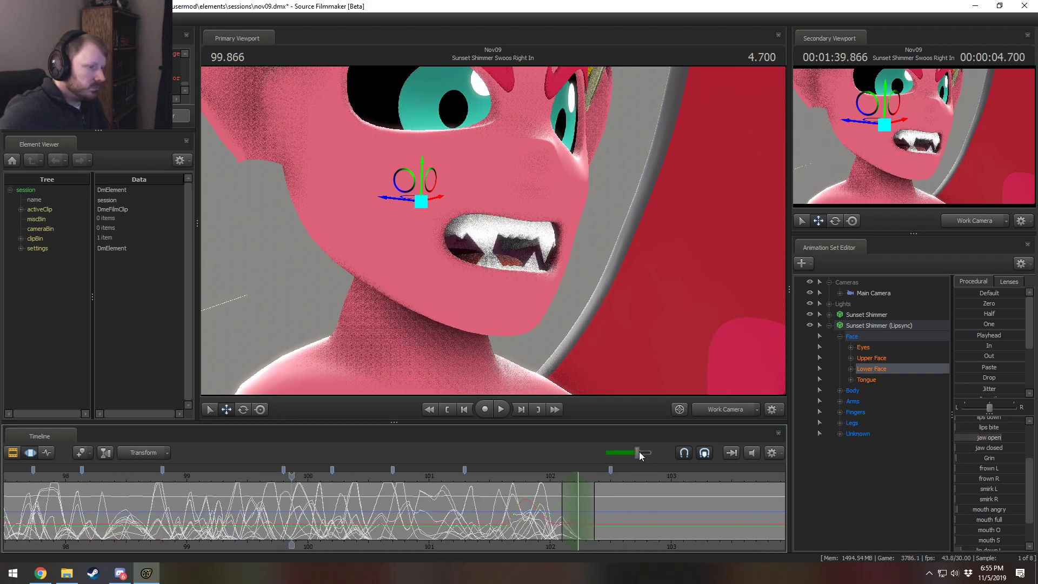
{"action": "left_click", "coordinate": [150, 473]}
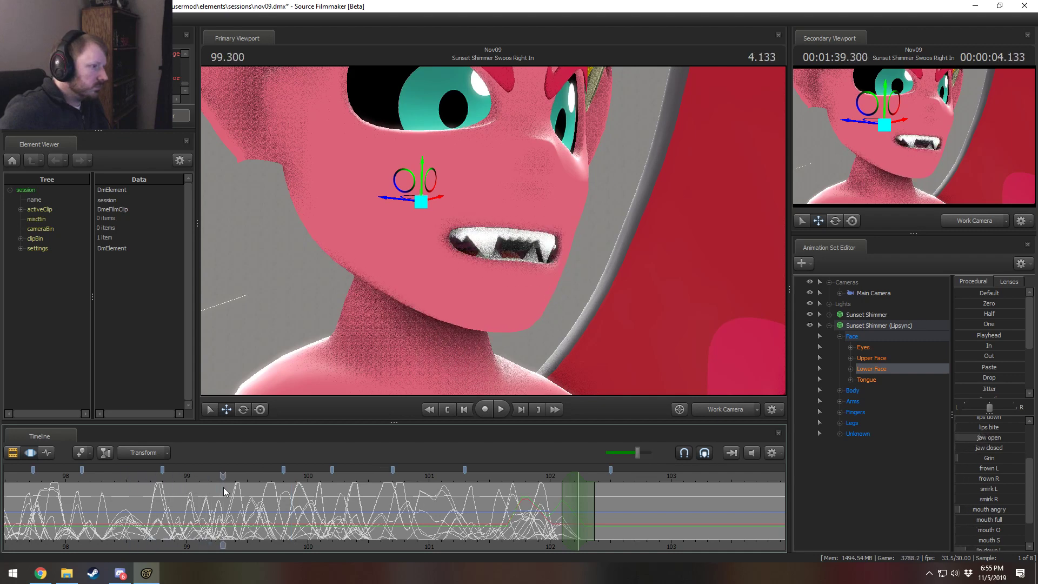
{"action": "key", "text": "space"}
{"action": "scroll", "coordinate": [217, 513], "scroll_direction": "down", "scroll_amount": 2}
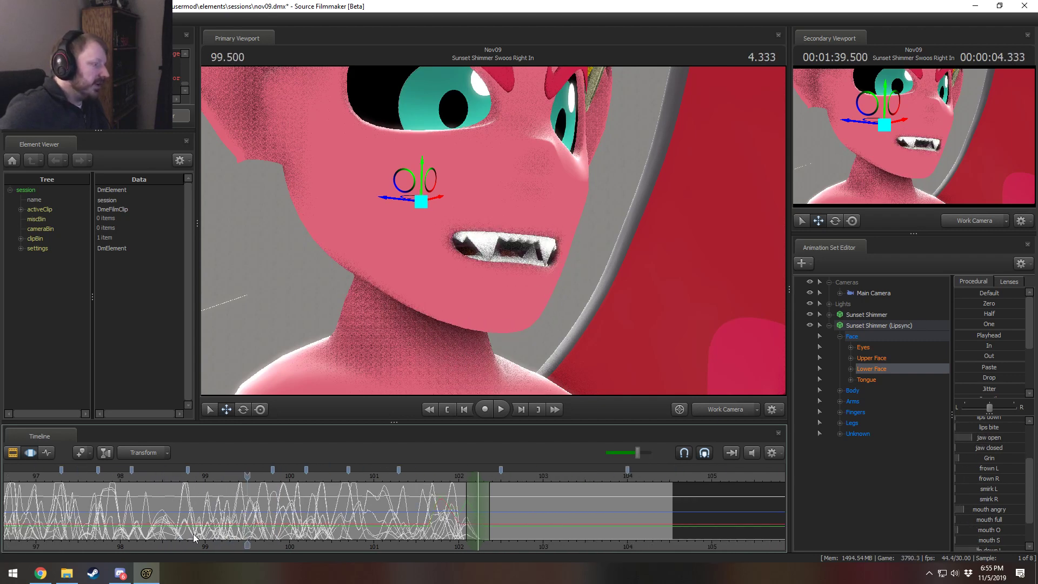
Step: Find the mouth pose at 97.200 seconds and apply it to the 102.233-second time selection with the Playhead preset
{"action": "middle_click_drag", "start_coordinate": [250, 512], "coordinate": [339, 512]}
{"action": "left_click_drag", "start_coordinate": [29, 511], "coordinate": [140, 509]}
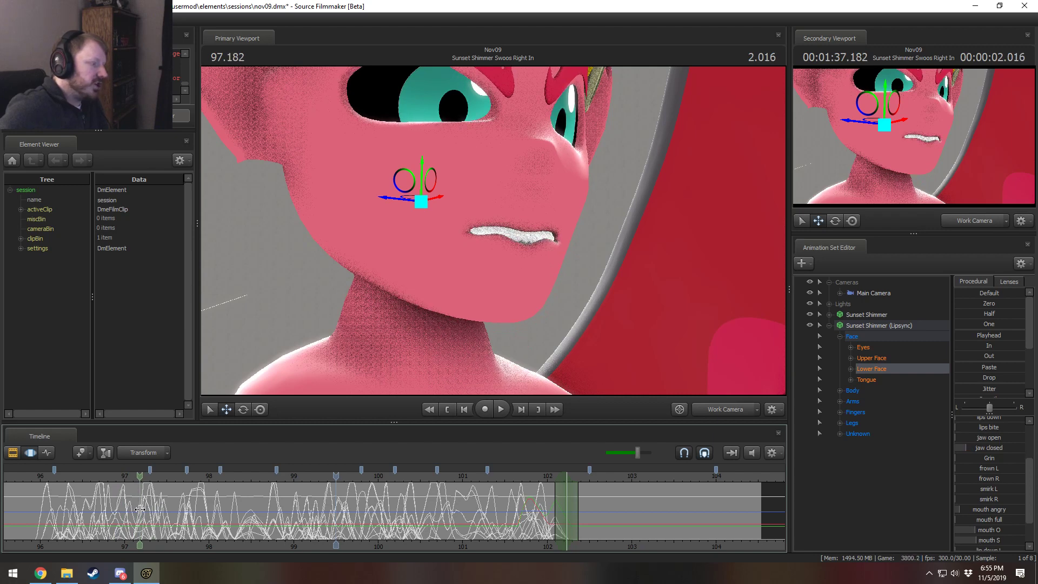
{"action": "left_click_drag", "start_coordinate": [139, 509], "coordinate": [338, 515]}
{"action": "left_click_drag", "start_coordinate": [41, 483], "coordinate": [143, 492]}
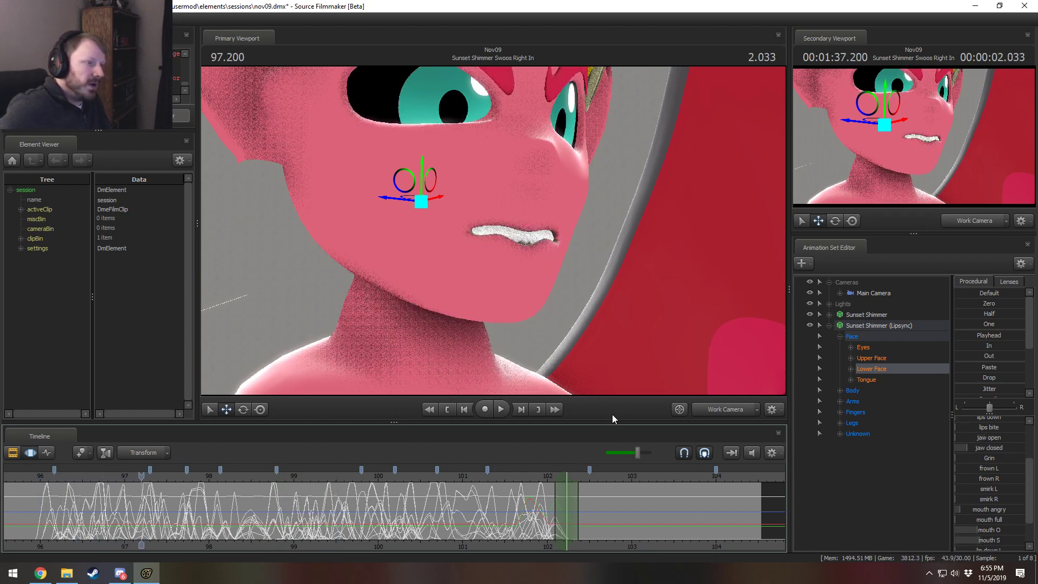
{"action": "left_click", "coordinate": [968, 335]}
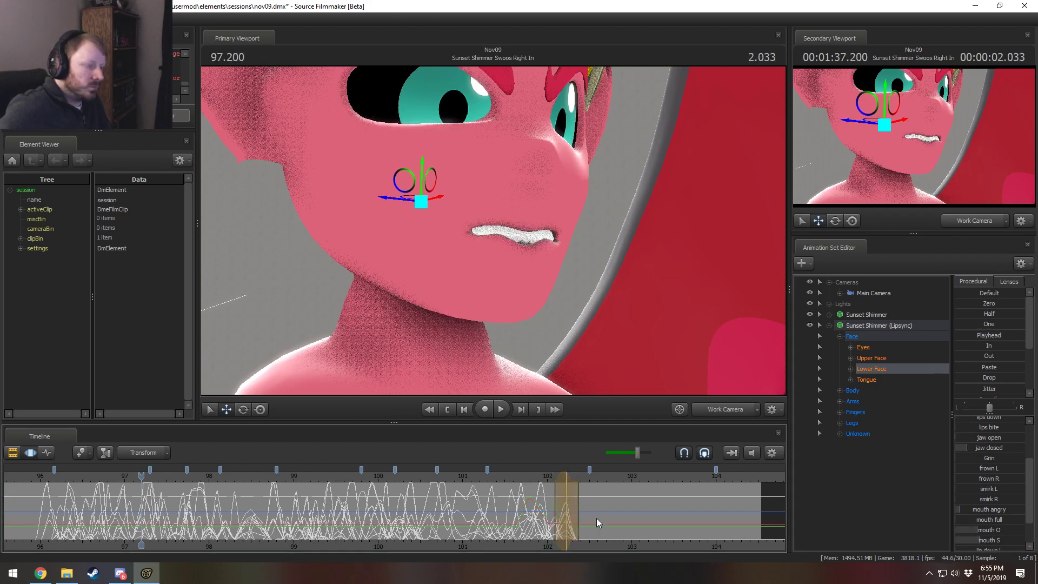
Step: Return the playhead to 102.233 seconds and increase the pucker L and pucker R amounts of the lower face
{"action": "scroll", "coordinate": [600, 522], "scroll_direction": "up", "scroll_amount": 3}
{"action": "scroll", "coordinate": [619, 549], "scroll_direction": "down", "scroll_amount": 1}
{"action": "middle_click_drag", "start_coordinate": [619, 548], "coordinate": [487, 541]}
{"action": "left_click_drag", "start_coordinate": [756, 478], "coordinate": [767, 481]}
{"action": "middle_click_drag", "start_coordinate": [710, 544], "coordinate": [331, 539]}
{"action": "scroll", "coordinate": [331, 539], "scroll_direction": "up", "scroll_amount": 2}
{"action": "key", "text": "shift"}
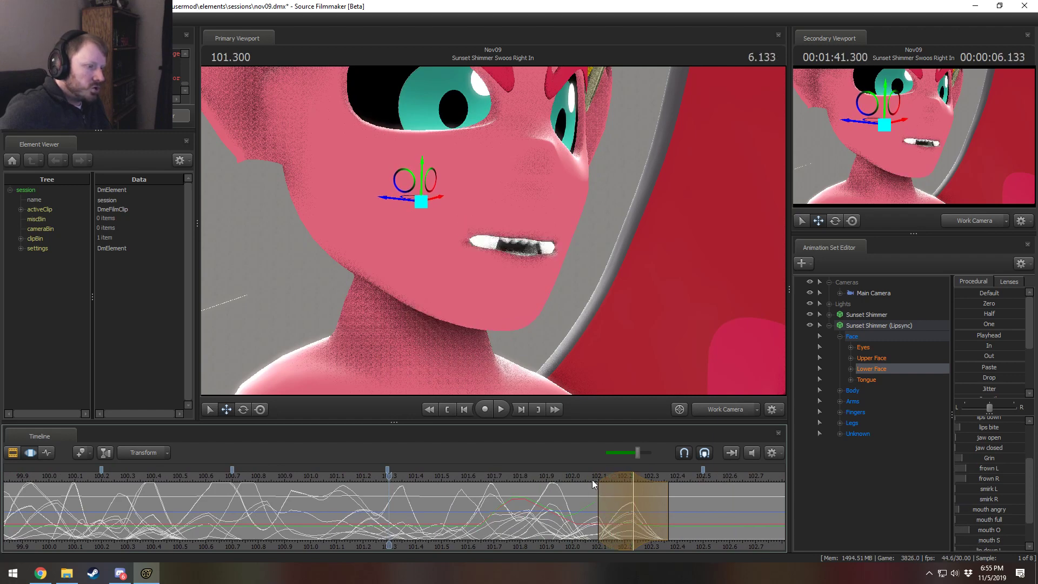
{"action": "left_click", "coordinate": [625, 495]}
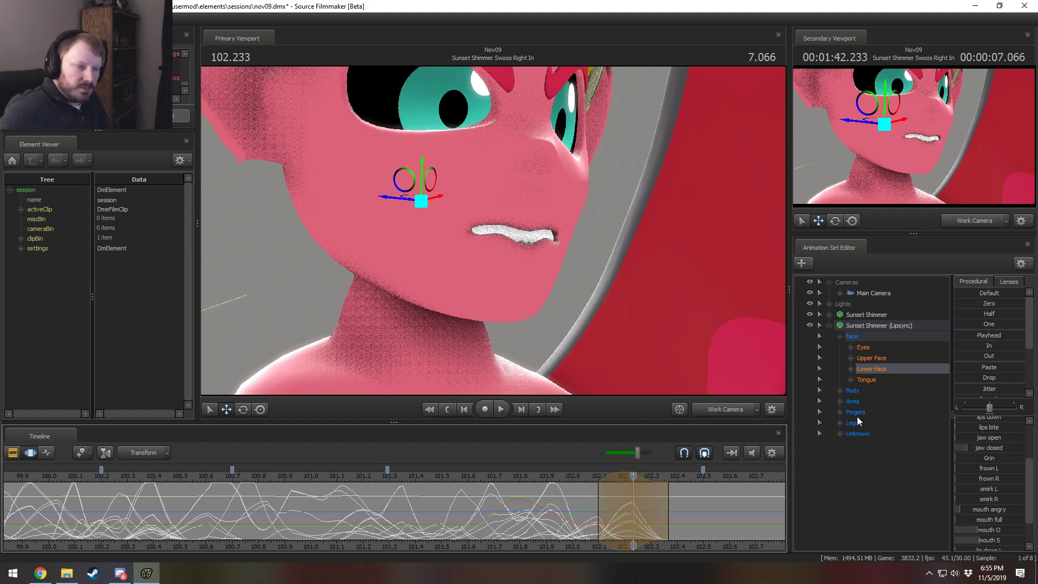
{"action": "scroll", "coordinate": [978, 465], "scroll_direction": "up", "scroll_amount": 2}
{"action": "left_click_drag", "start_coordinate": [996, 430], "coordinate": [1009, 431]}
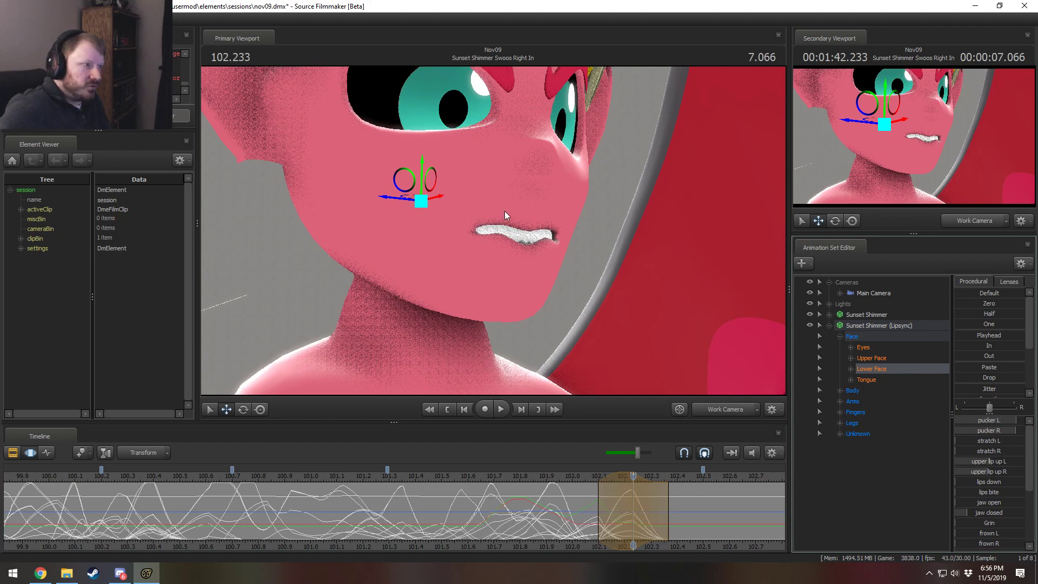
Step: Try rotating the jaw downward at 102.233 seconds while viewing the face more from the side
{"action": "key", "text": "e"}
{"action": "left_click_drag", "start_coordinate": [438, 177], "coordinate": [507, 124]}
{"action": "key", "text": "Escape"}
{"action": "left_click_drag", "start_coordinate": [565, 234], "coordinate": [592, 336], "text": "alt"}
{"action": "key", "text": "ctrl+y"}
{"action": "key", "text": "ctrl+y"}
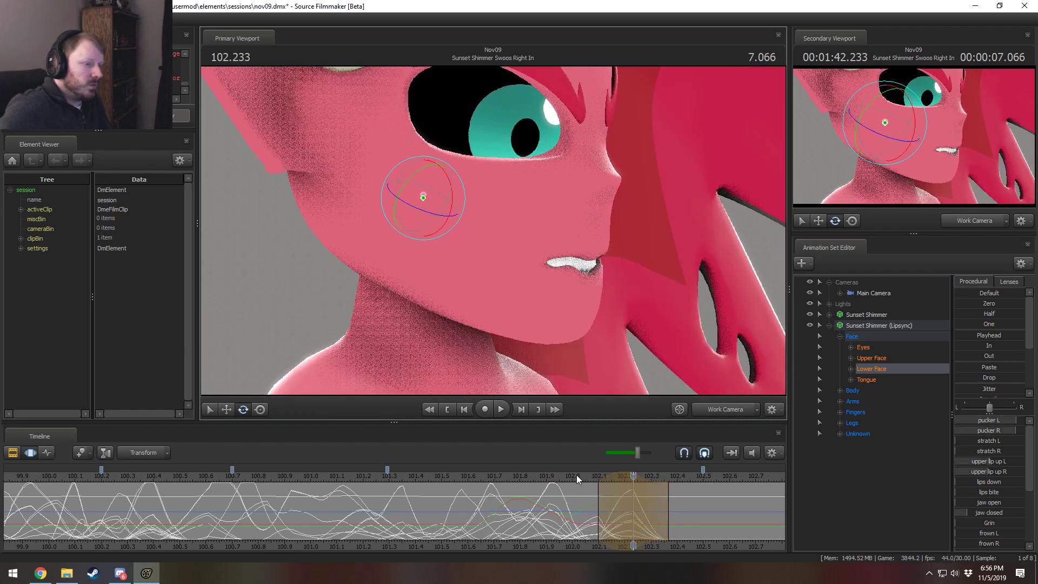
{"action": "key", "text": "ctrl+y"}
{"action": "left_click_drag", "start_coordinate": [576, 475], "coordinate": [633, 487]}
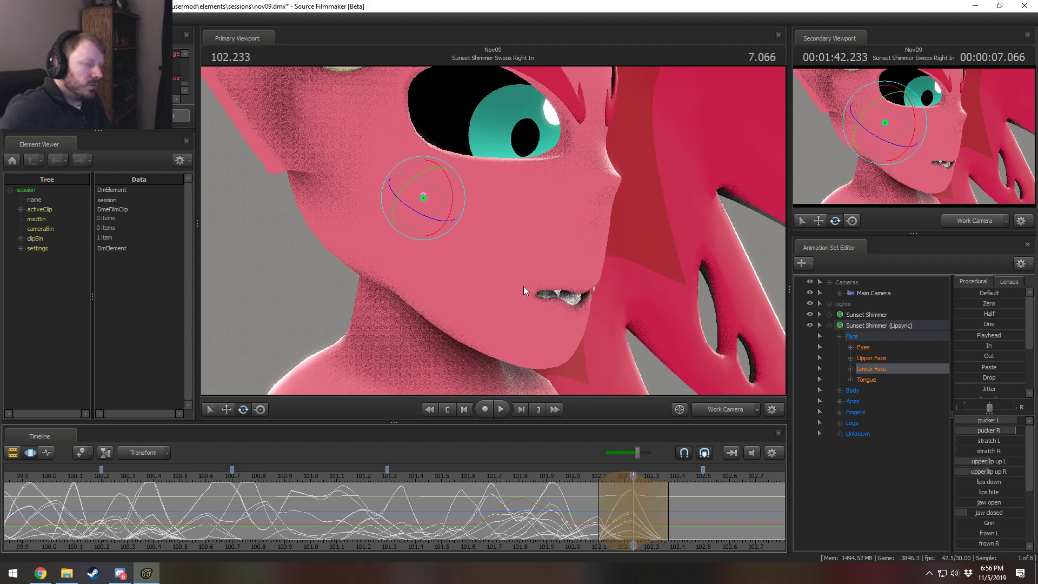
Step: Revert the downward jaw rotation and try a raised jaw pose at 102.233 seconds instead
{"action": "left_click_drag", "start_coordinate": [489, 231], "coordinate": [488, 231], "text": "alt"}
{"action": "key", "text": "ctrl+z"}
{"action": "key", "text": "ctrl+y"}
{"action": "key", "text": "ctrl+y"}
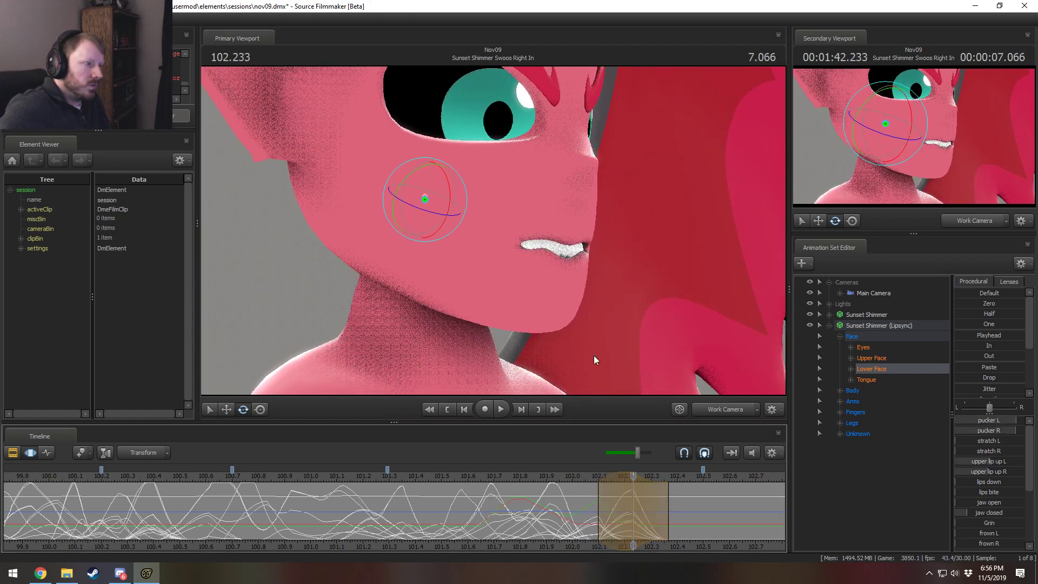
{"action": "left_click_drag", "start_coordinate": [594, 355], "coordinate": [637, 227], "text": "alt"}
{"action": "key", "text": "ctrl+z"}
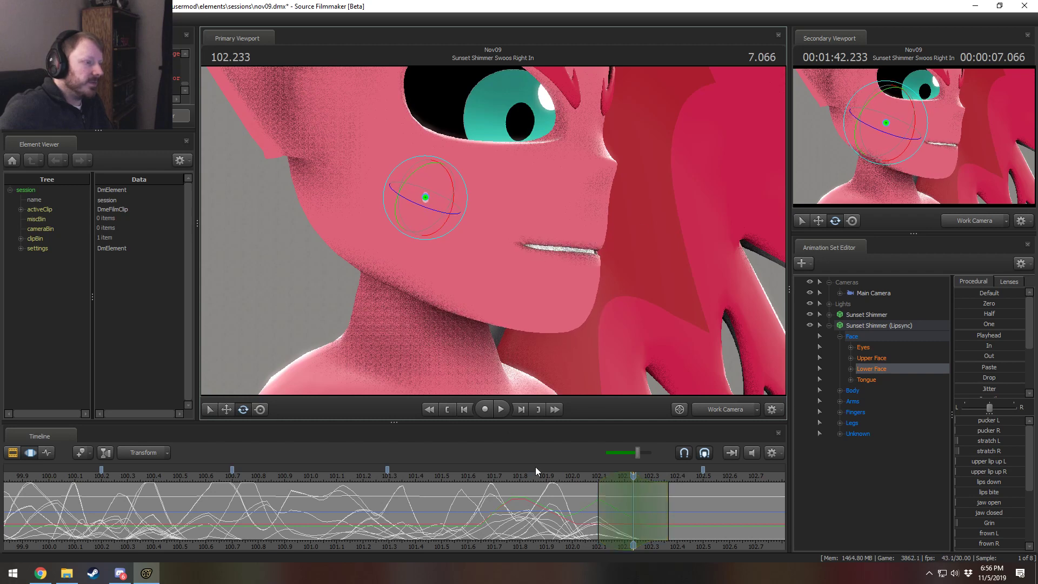
{"action": "key", "text": "ctrl+v"}
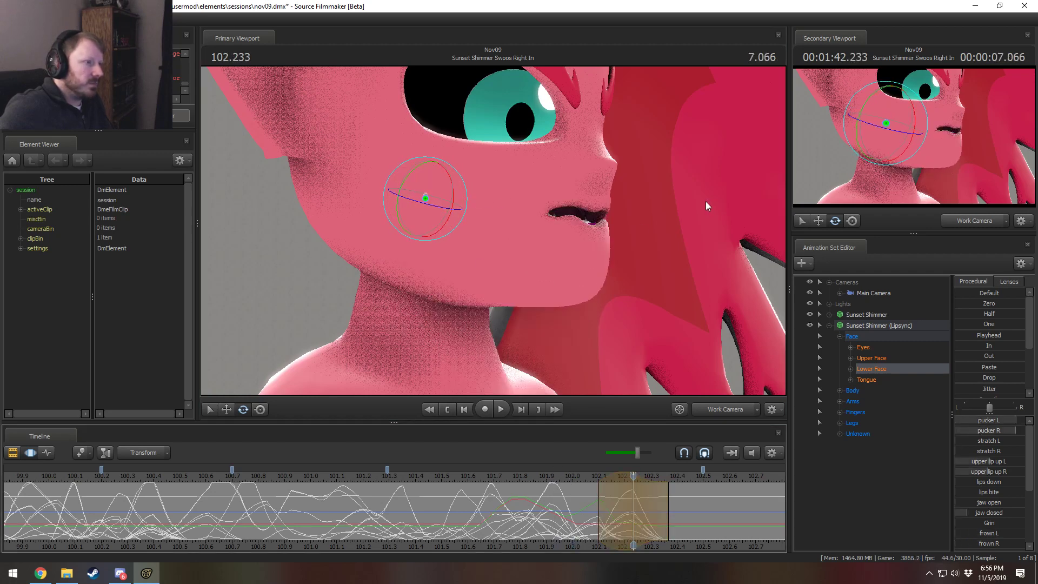
{"action": "key", "text": "ctrl+z"}
{"action": "key", "text": "ctrl+z"}
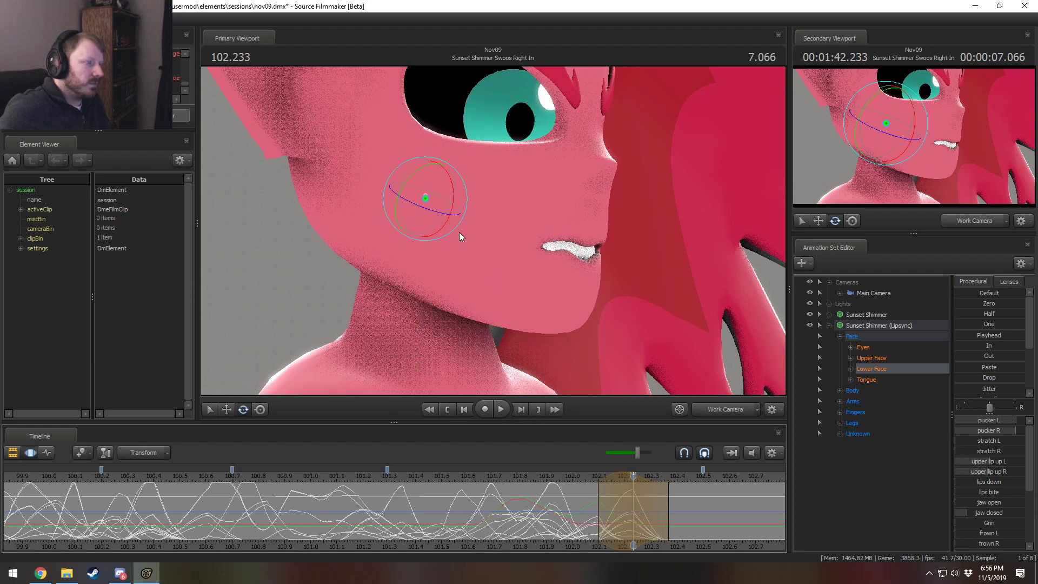
Step: Rotate the jaw slightly downward at 102.233 seconds and commit the edit to the time selection
{"action": "left_click_drag", "start_coordinate": [452, 193], "coordinate": [776, 147]}
{"action": "key", "text": "shift"}
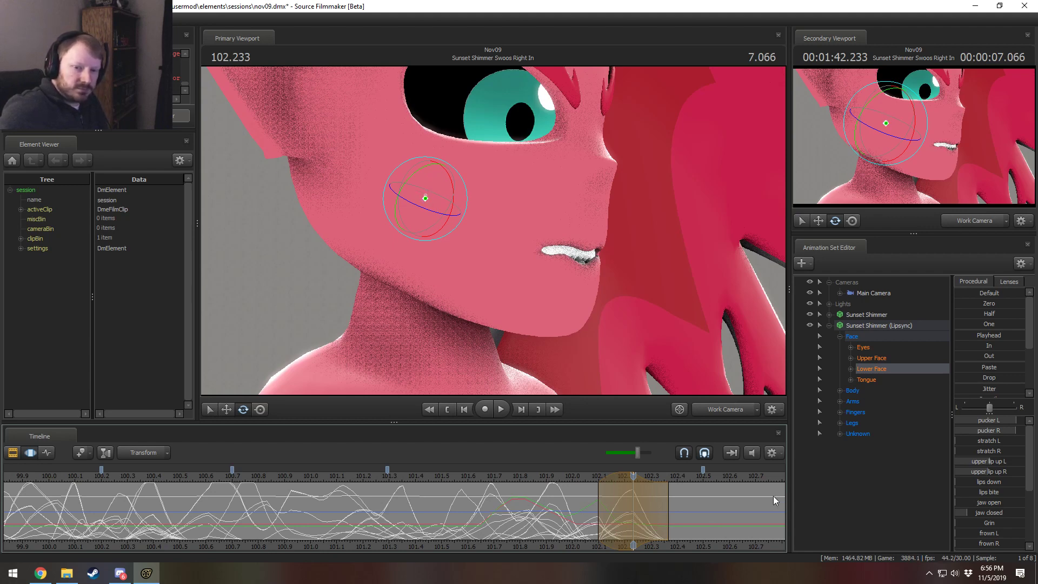
{"action": "middle_click_drag", "start_coordinate": [736, 544], "coordinate": [452, 527]}
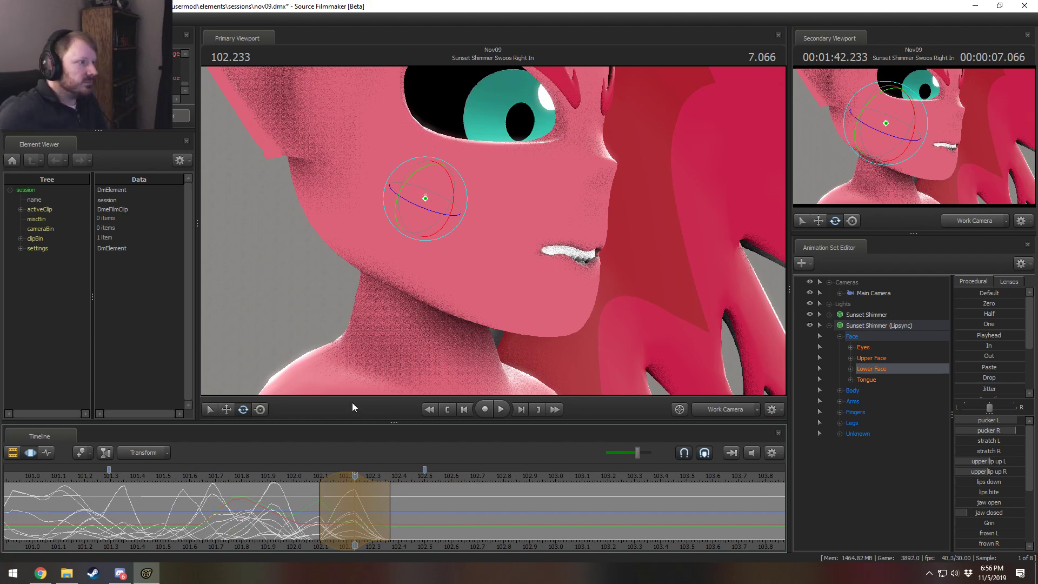
{"action": "key", "text": "F2"}
{"action": "key", "text": "F3"}
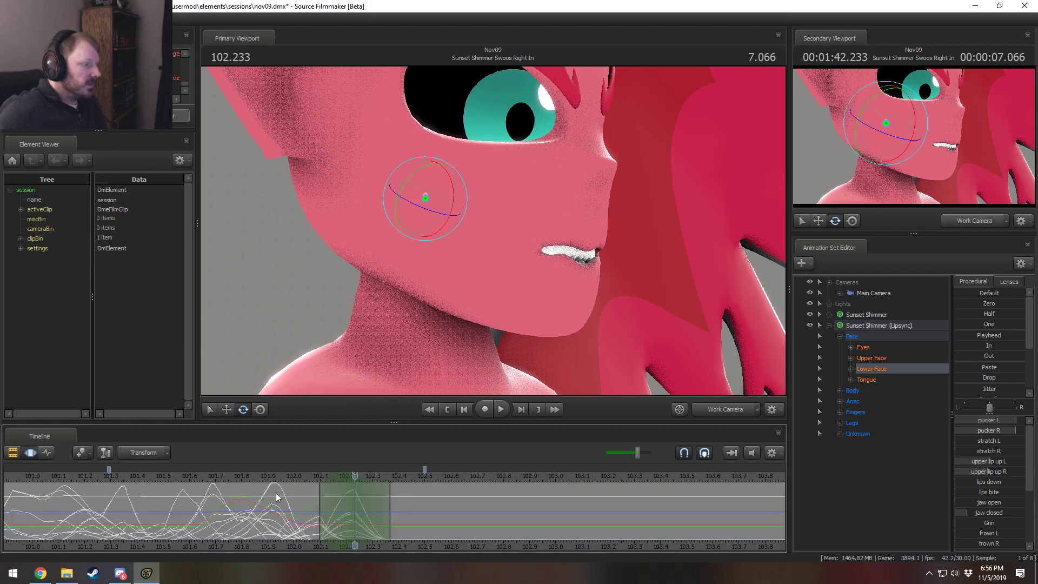
Step: Place a narrow time selection around 102.133 seconds and scrub the transition into the puckered mouth pose
{"action": "key", "text": "shift"}
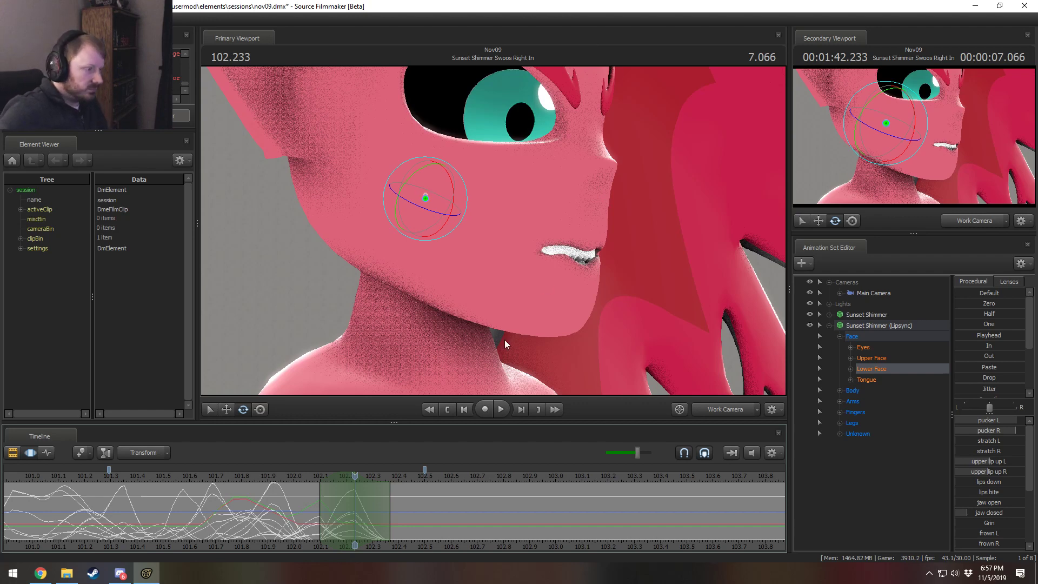
{"action": "left_click_drag", "start_coordinate": [365, 475], "coordinate": [329, 526]}
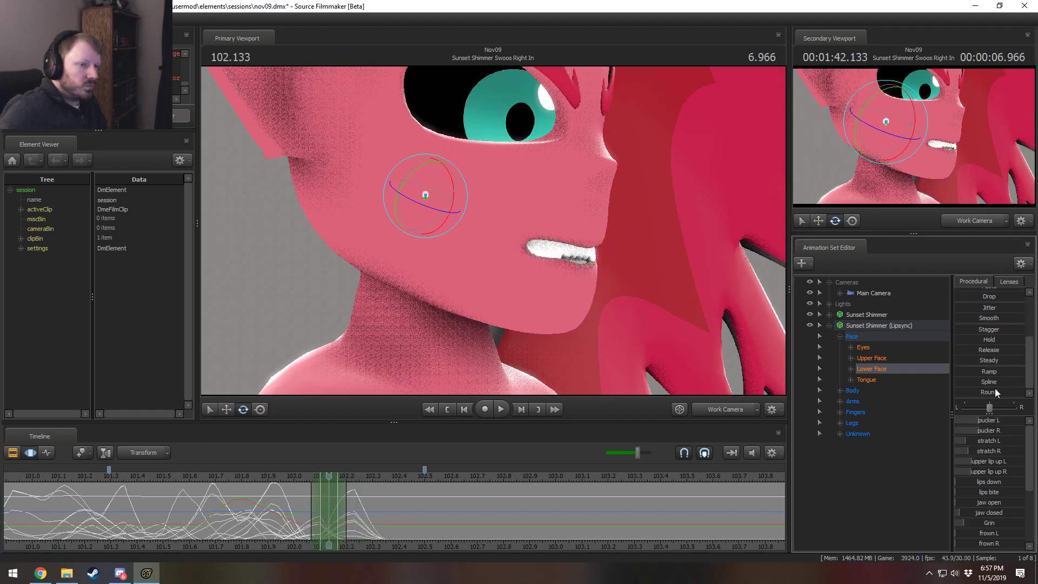
{"action": "scroll", "coordinate": [992, 389], "scroll_direction": "down", "scroll_amount": 3}
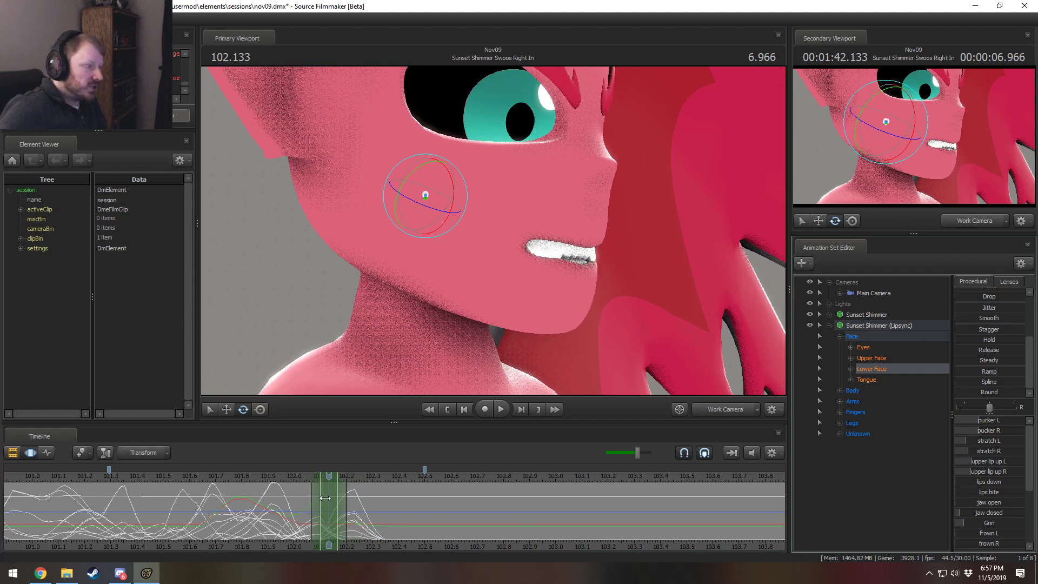
{"action": "left_click", "coordinate": [376, 515]}
{"action": "left_click_drag", "start_coordinate": [376, 516], "coordinate": [316, 507]}
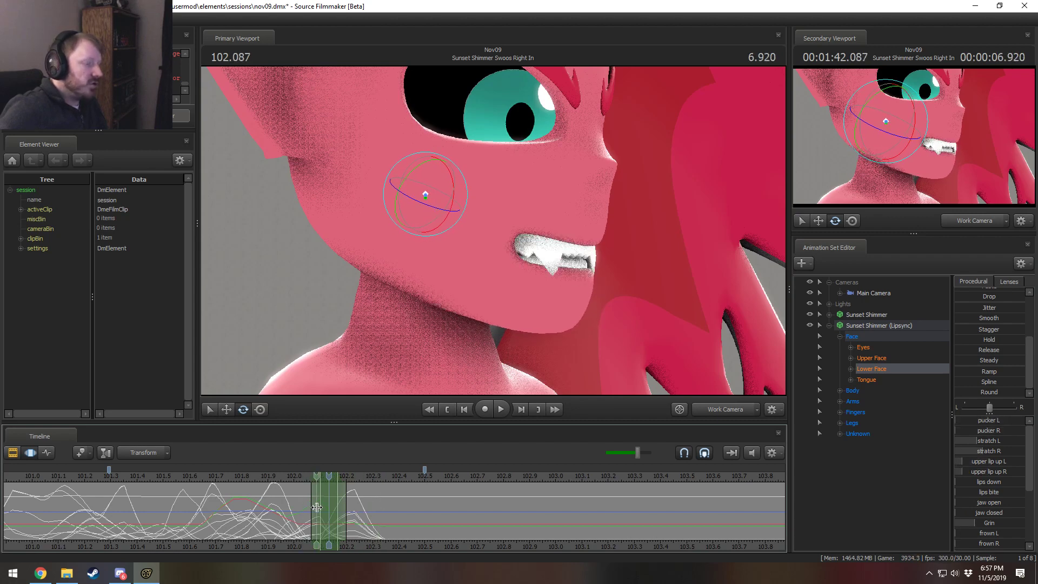
Step: Collapse the time selection at about 102.2 seconds and step the playhead frame by frame to 102.366 seconds
{"action": "left_click", "coordinate": [365, 518]}
{"action": "mouse_move", "coordinate": [364, 518]}
{"action": "left_mouse_down"}
{"action": "mouse_move", "coordinate": [400, 524]}
{"action": "mouse_move", "coordinate": [349, 513]}
{"action": "left_mouse_up"}
{"action": "left_click", "coordinate": [350, 514], "text": "shift"}
{"action": "key", "text": "Right"}
{"action": "key", "text": "Right"}
{"action": "key", "text": "Right"}
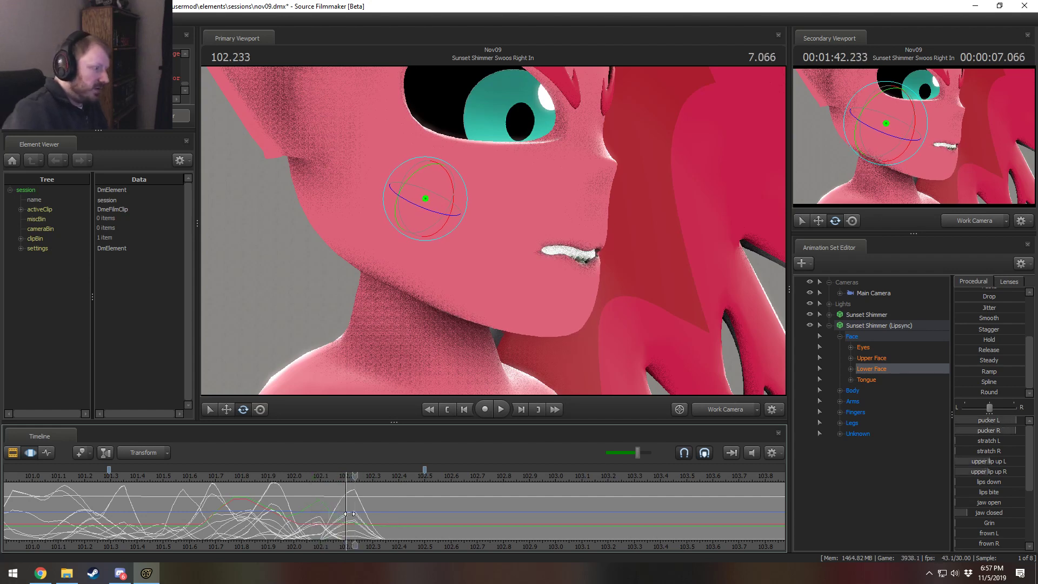
{"action": "key", "text": "Right"}
{"action": "key", "text": "Right"}
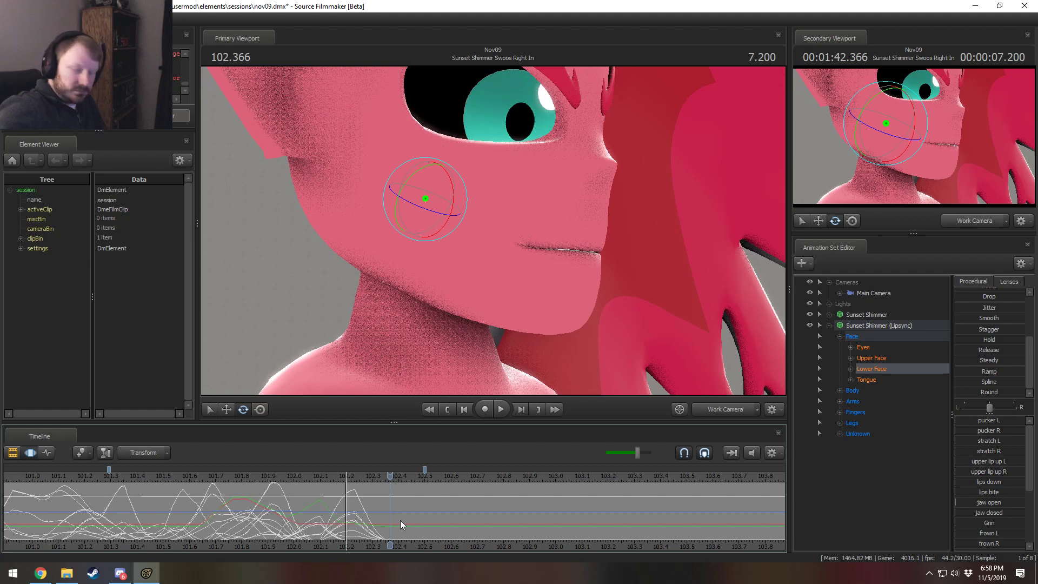
Step: Place the time selection at 102.400 seconds and widen its falloff on both sides
{"action": "mouse_move", "coordinate": [389, 510]}
{"action": "left_mouse_down"}
{"action": "mouse_move", "coordinate": [377, 511]}
{"action": "mouse_move", "coordinate": [394, 514]}
{"action": "left_mouse_up"}
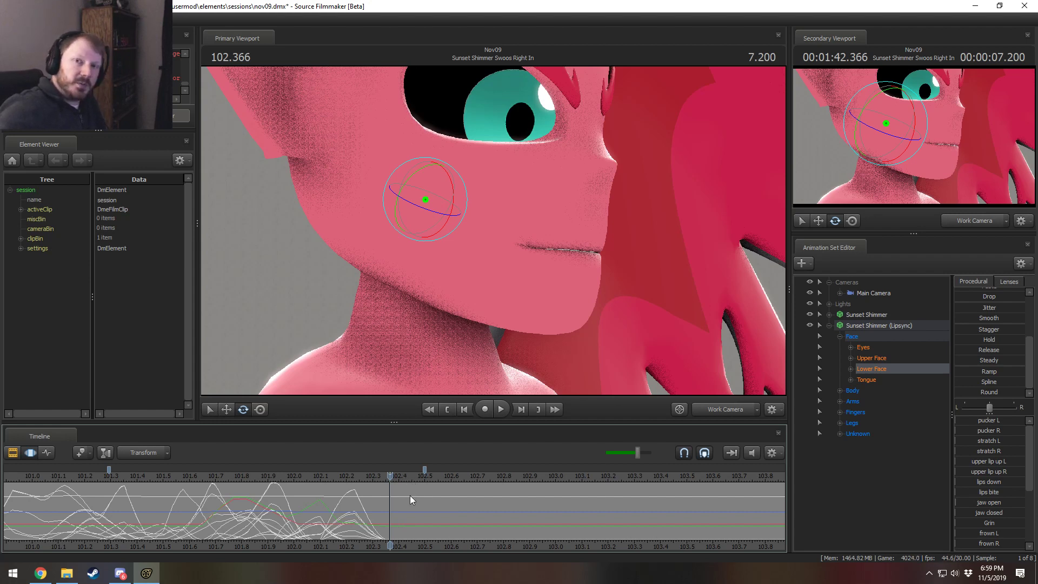
{"action": "left_click_drag", "start_coordinate": [390, 511], "coordinate": [393, 511]}
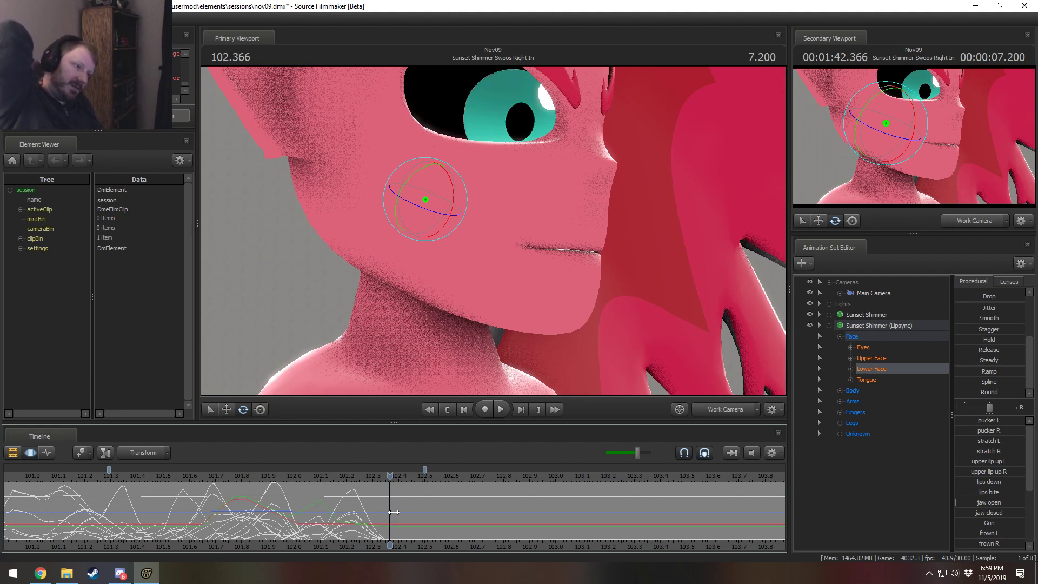
{"action": "mouse_move", "coordinate": [393, 512]}
{"action": "left_mouse_down"}
{"action": "mouse_move", "coordinate": [361, 512]}
{"action": "mouse_move", "coordinate": [378, 511]}
{"action": "mouse_move", "coordinate": [375, 522]}
{"action": "left_mouse_up"}
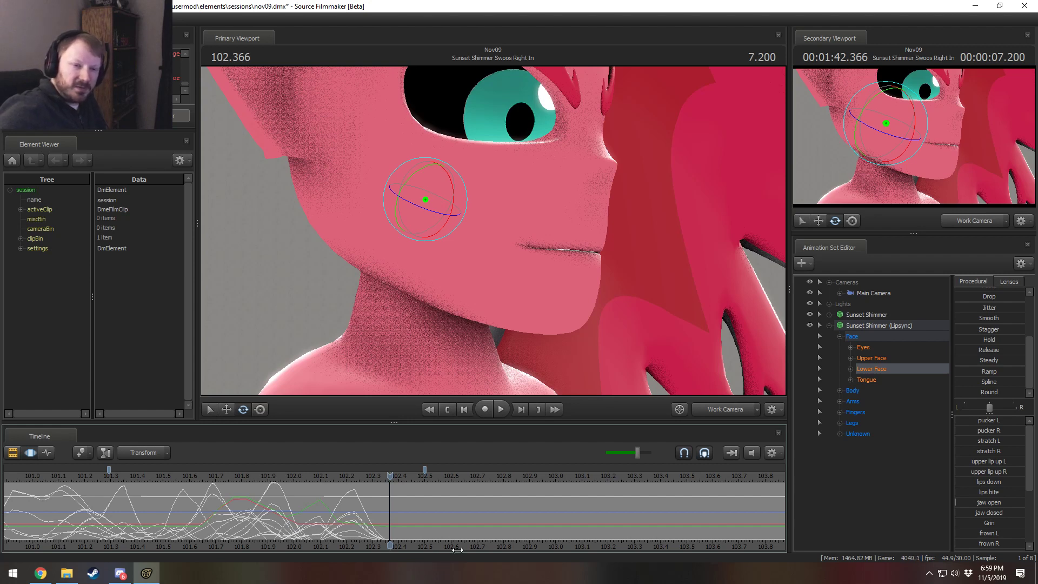
{"action": "mouse_move", "coordinate": [386, 517]}
{"action": "left_mouse_down"}
{"action": "mouse_move", "coordinate": [363, 511]}
{"action": "mouse_move", "coordinate": [389, 509]}
{"action": "mouse_move", "coordinate": [301, 511]}
{"action": "mouse_move", "coordinate": [398, 517]}
{"action": "left_mouse_up"}
{"action": "left_click", "coordinate": [397, 517], "text": "shift"}
{"action": "scroll", "coordinate": [395, 517], "scroll_direction": "up", "scroll_amount": 6, "text": "shift"}
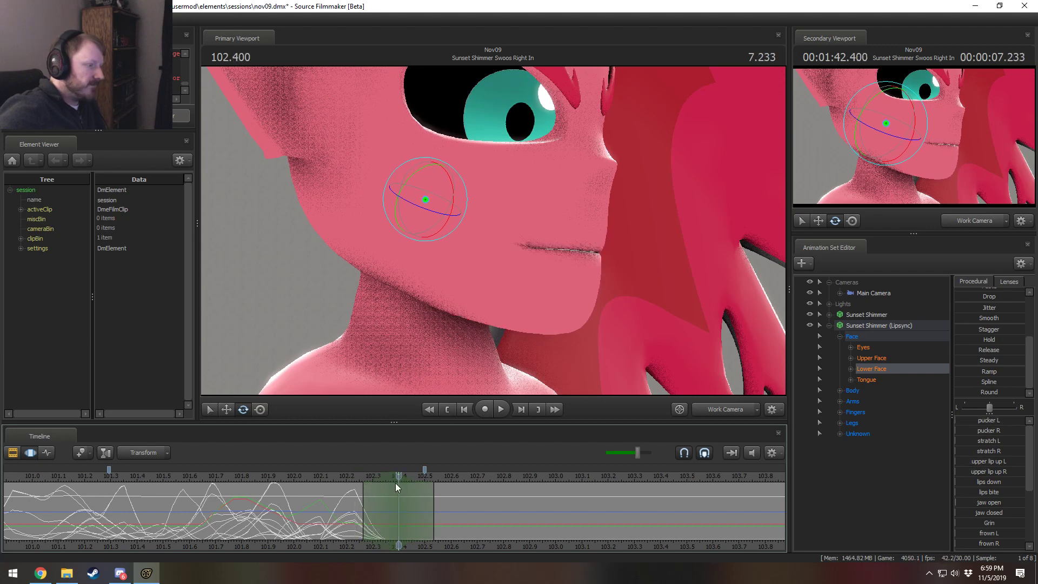
Step: Scrub the earlier mouth poses from about 96.4 to 98.7 seconds and return the playhead to 102.400 seconds
{"action": "scroll", "coordinate": [433, 475], "scroll_direction": "down", "scroll_amount": 6}
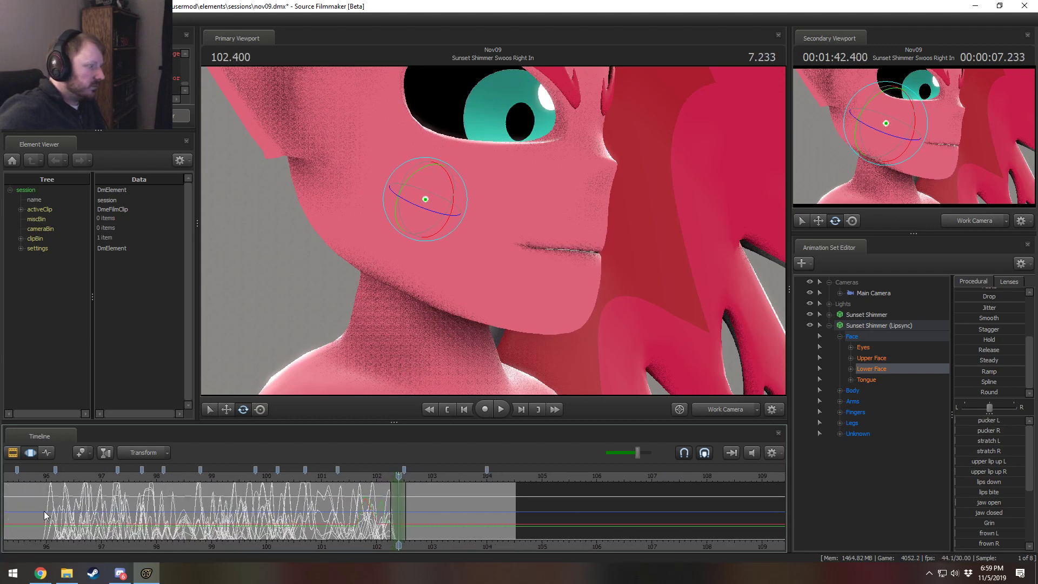
{"action": "left_click", "coordinate": [70, 509]}
{"action": "left_click_drag", "start_coordinate": [70, 510], "coordinate": [196, 517]}
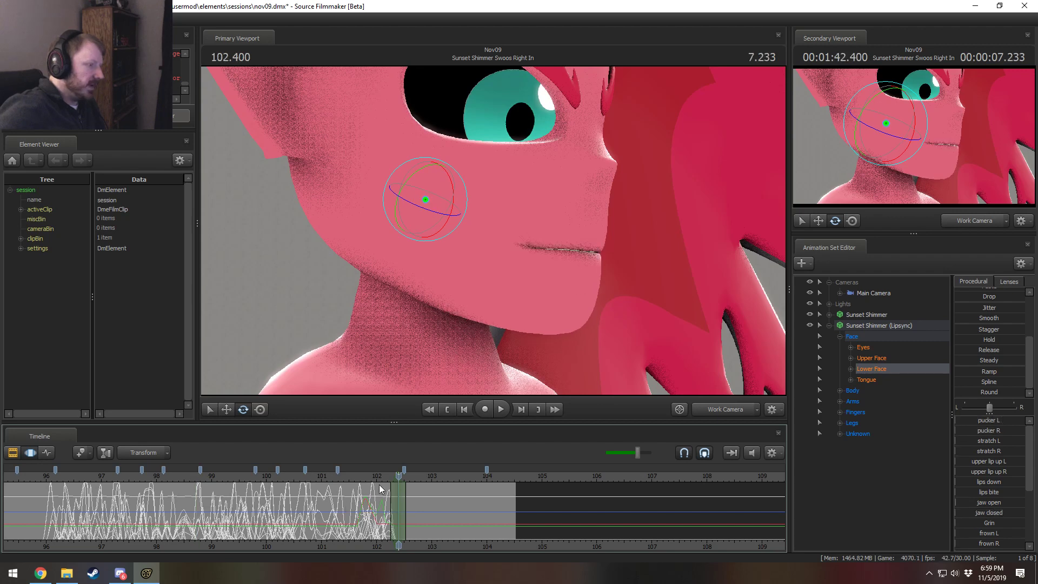
{"action": "left_click_drag", "start_coordinate": [380, 480], "coordinate": [399, 481]}
{"action": "scroll", "coordinate": [417, 507], "scroll_direction": "up", "scroll_amount": 5}
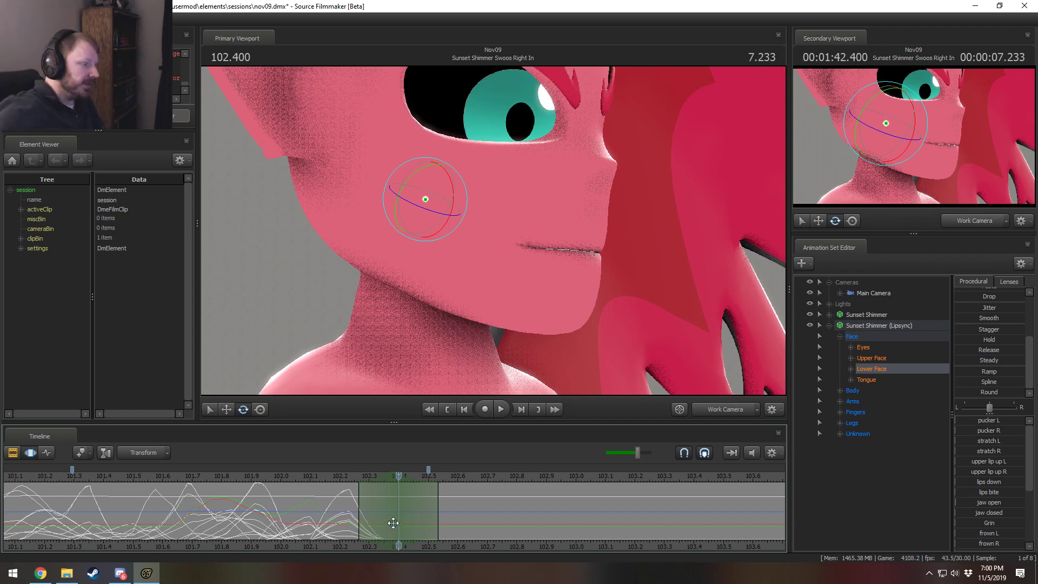
Step: Add a small amount of Grin to the mouth at 102.400 seconds and shift the jaw slightly backward
{"action": "left_click_drag", "start_coordinate": [301, 474], "coordinate": [398, 476]}
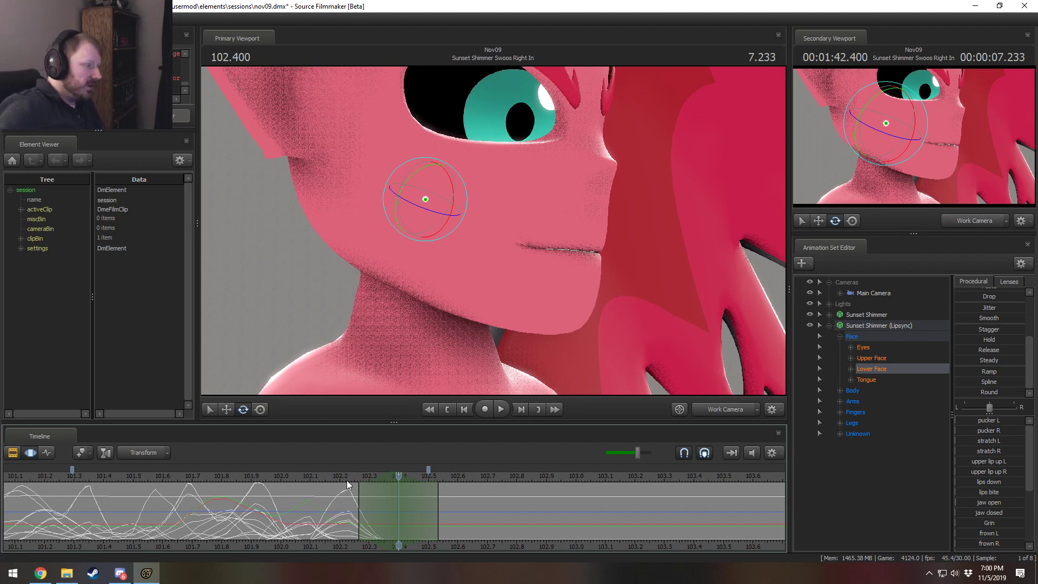
{"action": "key", "text": "shift"}
{"action": "key", "text": "shift"}
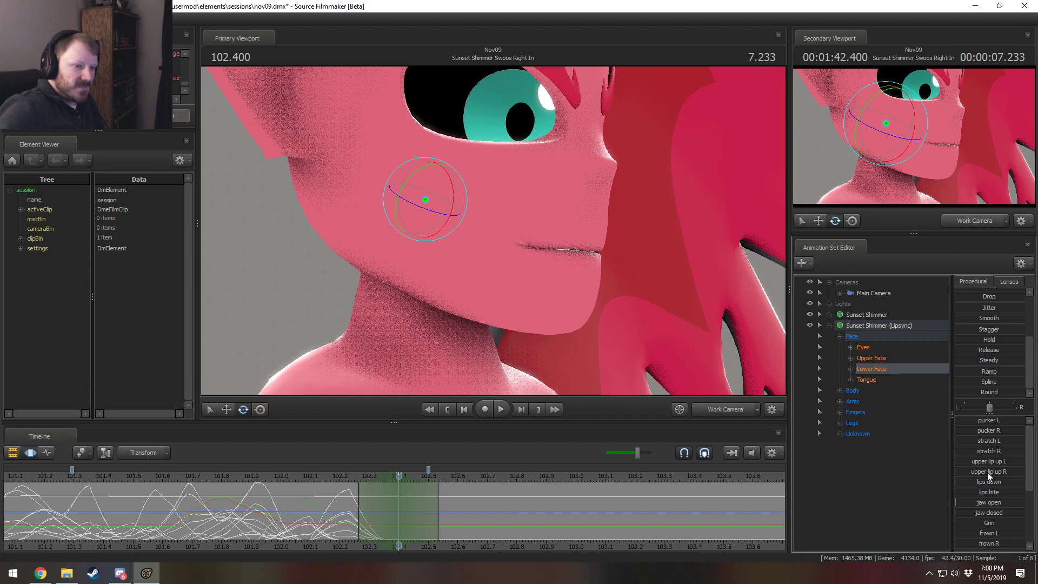
{"action": "scroll", "coordinate": [986, 472], "scroll_direction": "down", "scroll_amount": 1}
{"action": "left_click_drag", "start_coordinate": [987, 490], "coordinate": [998, 490]}
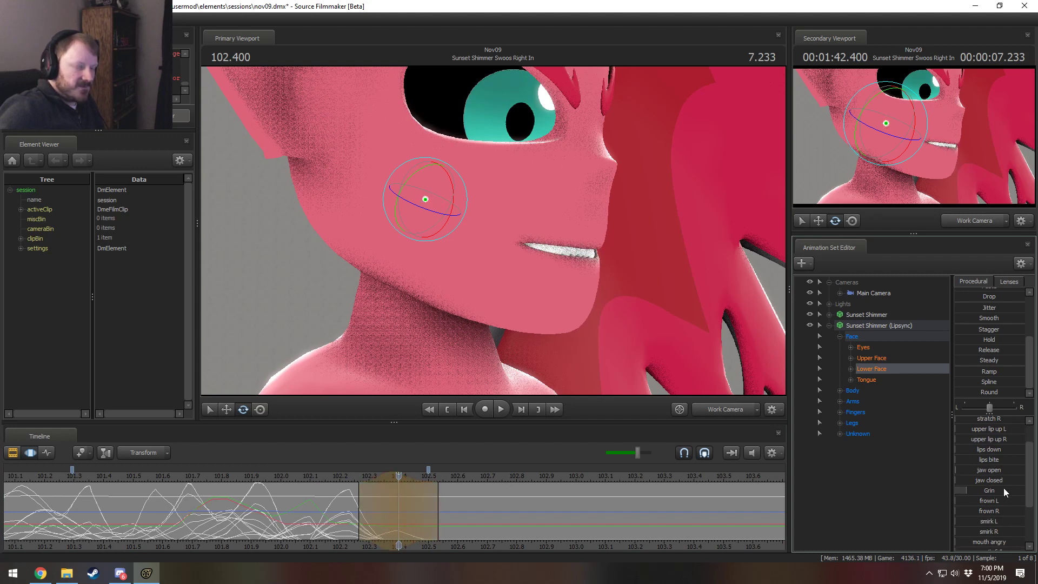
{"action": "scroll", "coordinate": [994, 540], "scroll_direction": "down", "scroll_amount": 2}
{"action": "key", "text": "w"}
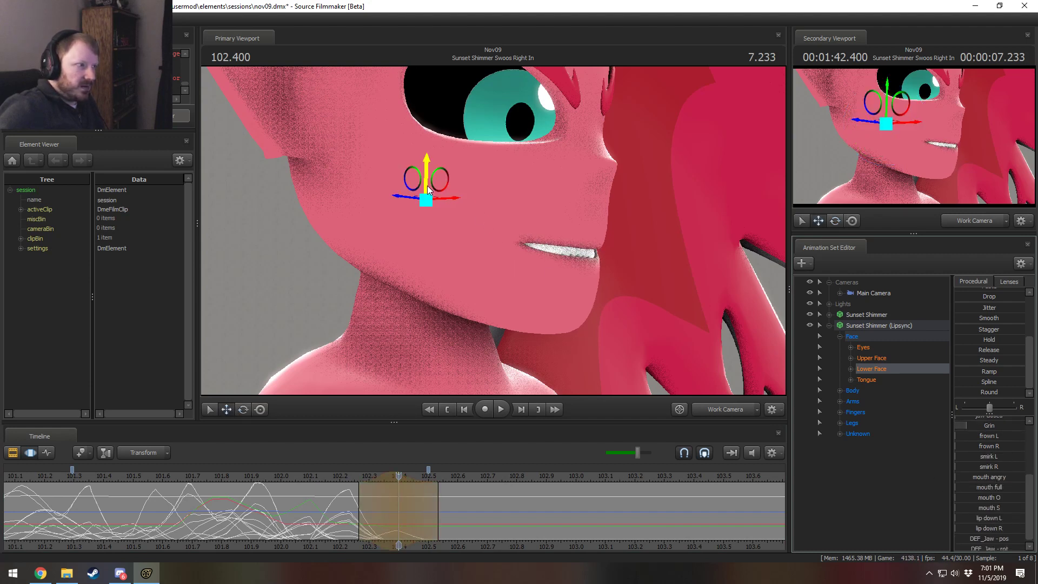
{"action": "left_click_drag", "start_coordinate": [447, 198], "coordinate": [444, 196]}
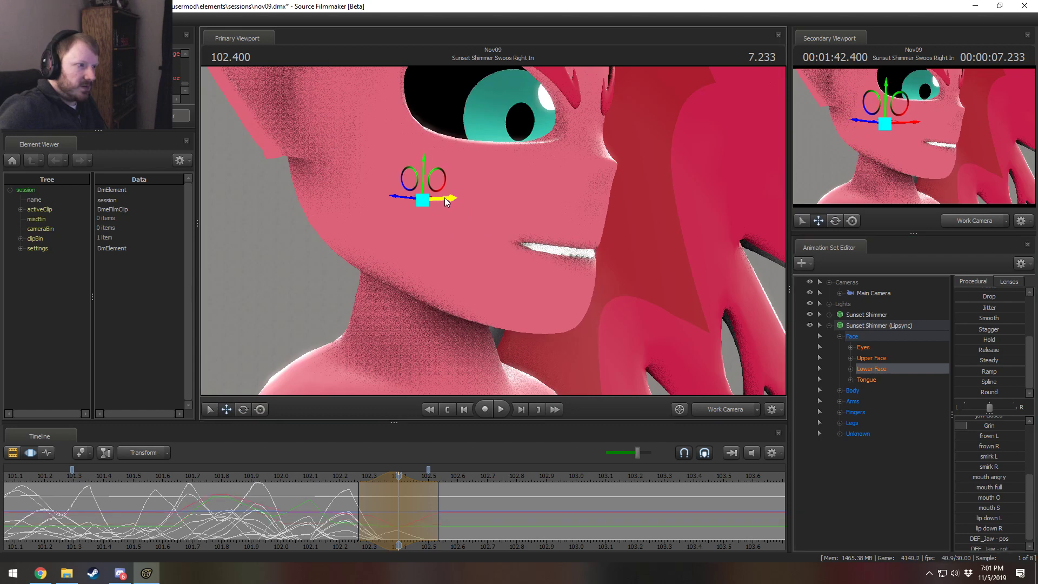
Step: Try lips bite at full strength at 102.400 seconds, then reduce it to about half
{"action": "left_click_drag", "start_coordinate": [527, 206], "coordinate": [567, 210]}
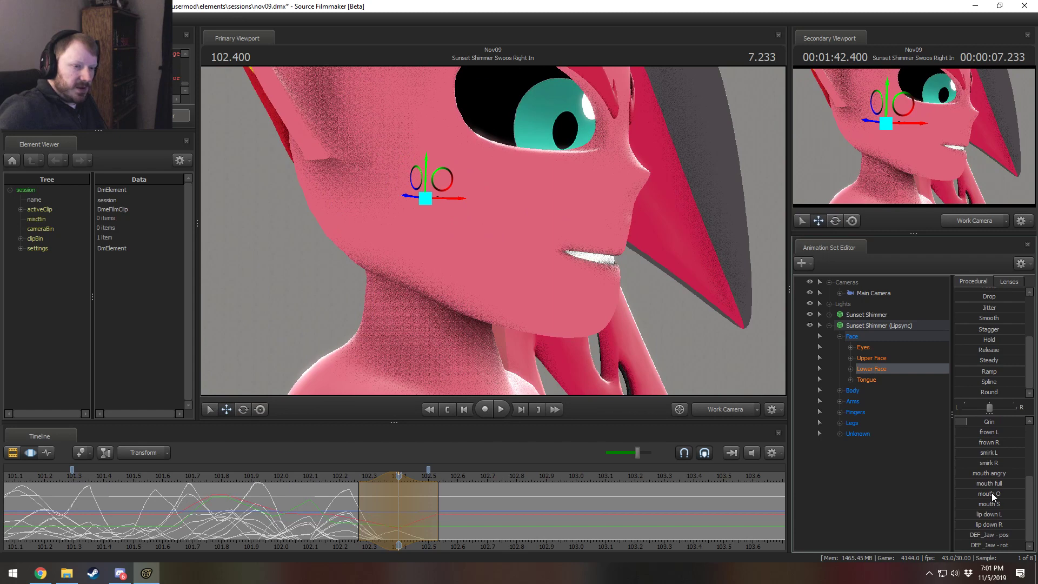
{"action": "scroll", "coordinate": [991, 494], "scroll_direction": "up", "scroll_amount": 3}
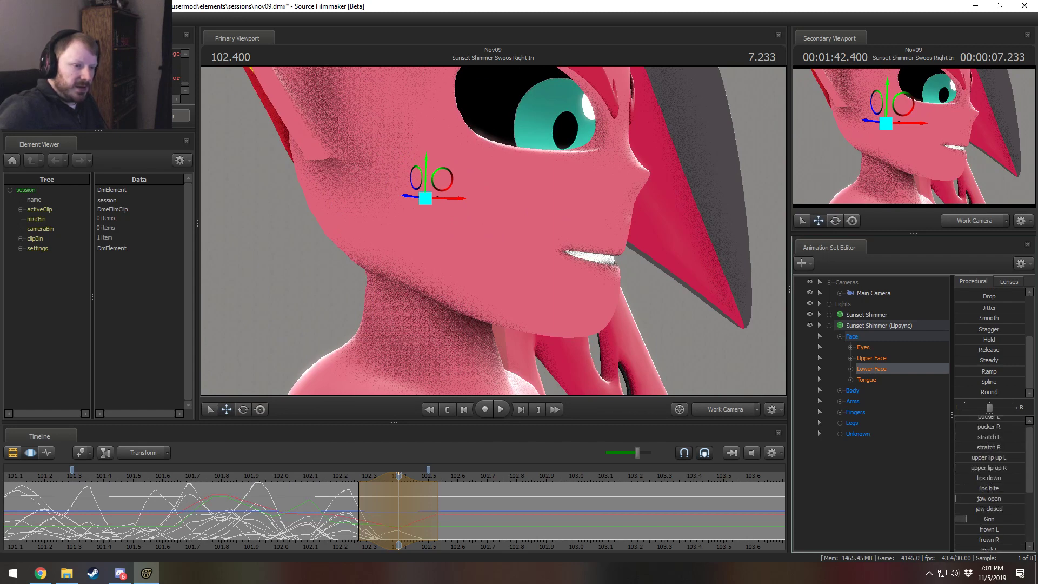
{"action": "left_click_drag", "start_coordinate": [991, 488], "coordinate": [1024, 488]}
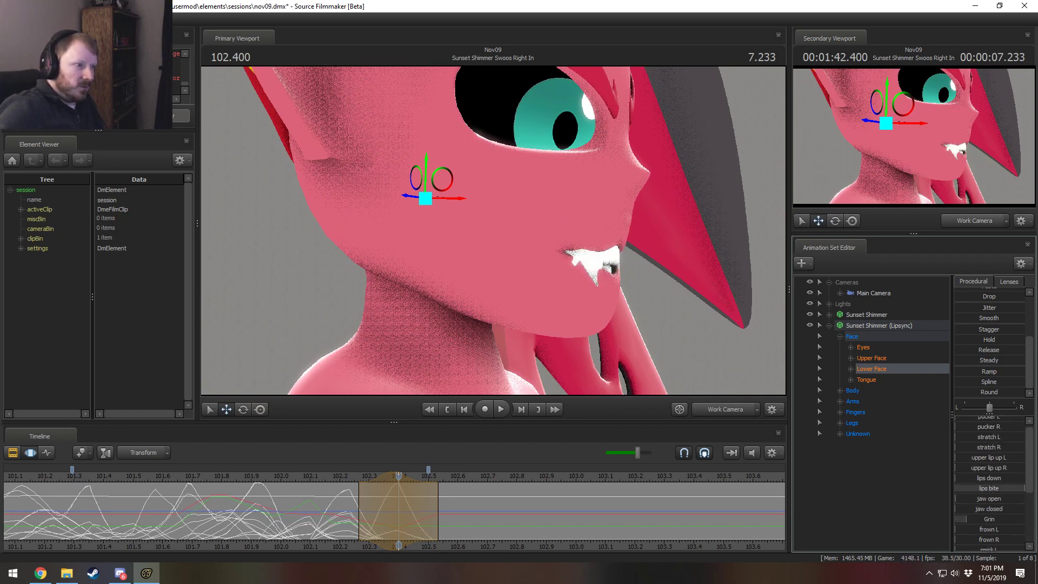
{"action": "left_click_drag", "start_coordinate": [557, 211], "coordinate": [519, 211]}
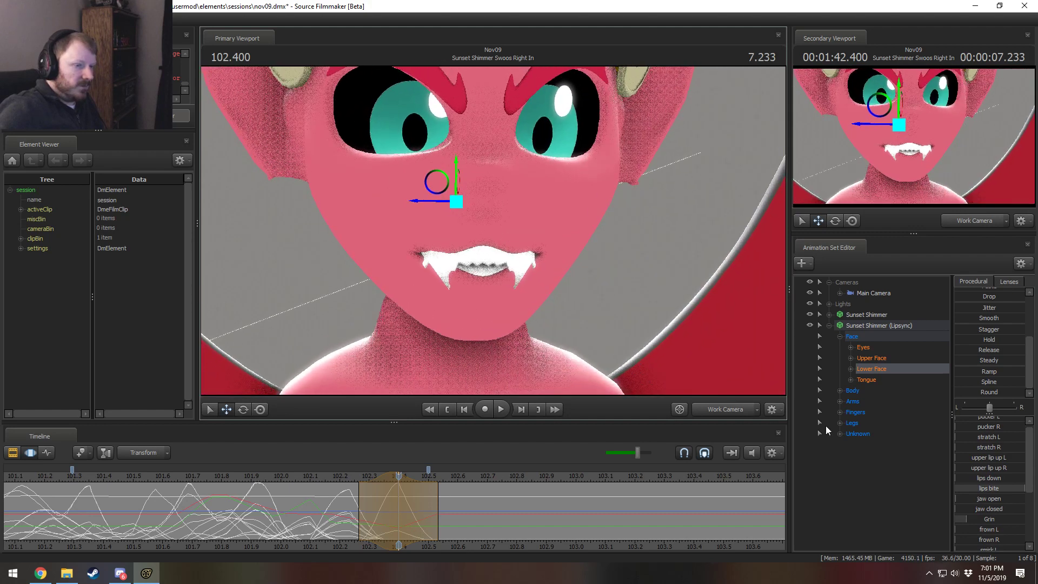
{"action": "mouse_move", "coordinate": [1015, 487]}
{"action": "left_mouse_down"}
{"action": "mouse_move", "coordinate": [965, 488]}
{"action": "mouse_move", "coordinate": [999, 488]}
{"action": "left_mouse_up"}
{"action": "mouse_move", "coordinate": [526, 215]}
{"action": "left_mouse_down"}
{"action": "mouse_move", "coordinate": [546, 215]}
{"action": "mouse_move", "coordinate": [526, 215]}
{"action": "left_mouse_up"}
{"action": "left_click_drag", "start_coordinate": [489, 176], "coordinate": [495, 180]}
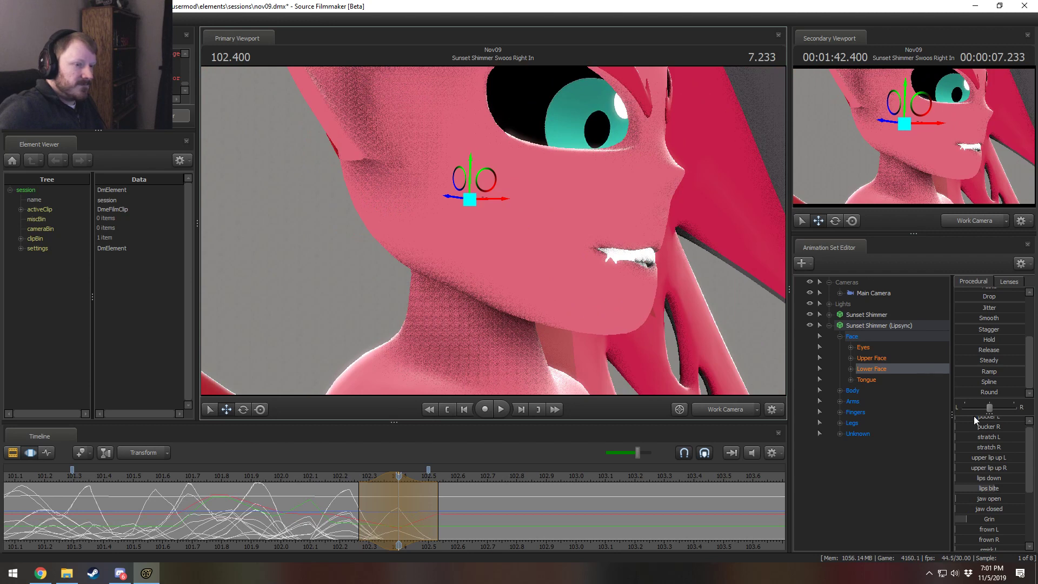
Step: Raise jaw closed to about three quarters at 102.400 seconds and nudge the jaw slightly forward
{"action": "left_click_drag", "start_coordinate": [984, 510], "coordinate": [1007, 510]}
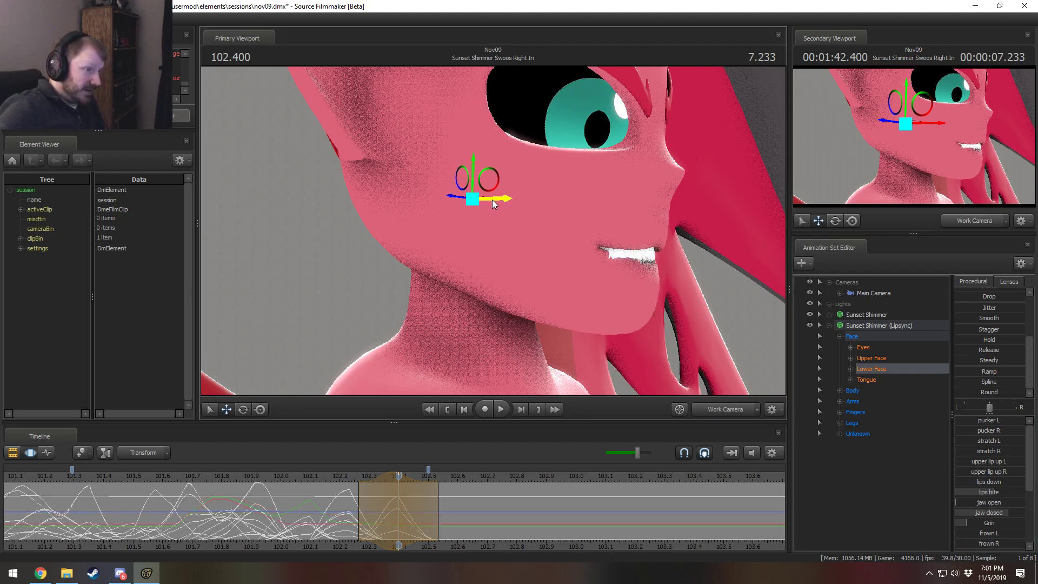
{"action": "left_click_drag", "start_coordinate": [492, 199], "coordinate": [533, 270]}
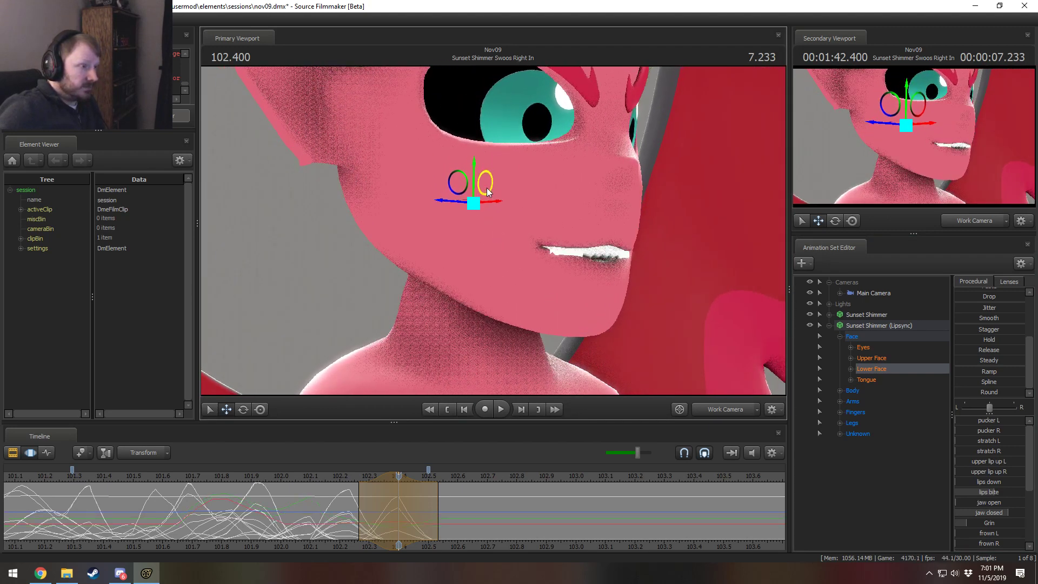
{"action": "left_click_drag", "start_coordinate": [486, 185], "coordinate": [487, 183]}
{"action": "left_click_drag", "start_coordinate": [567, 273], "coordinate": [488, 236]}
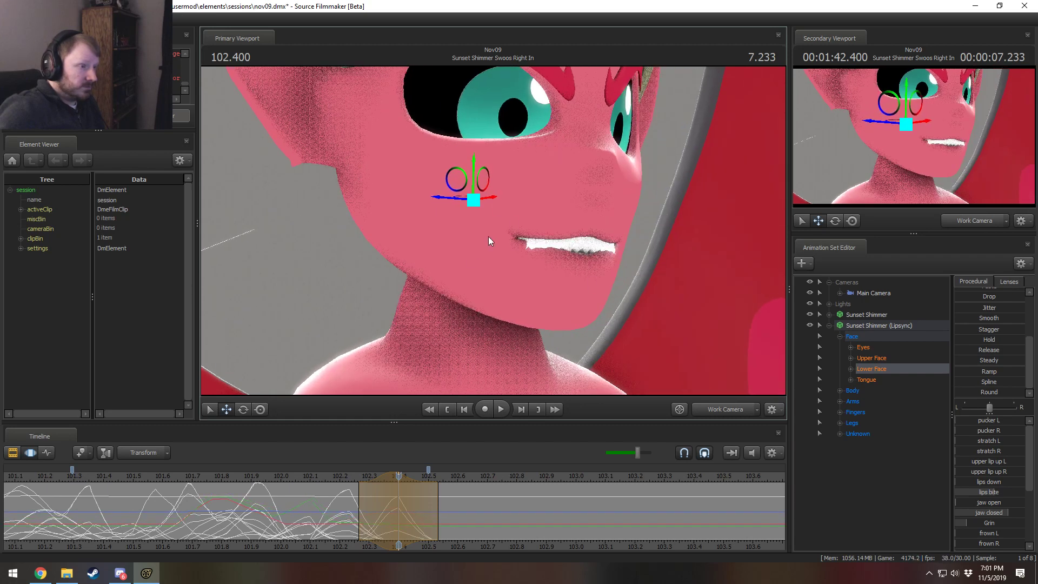
Step: Centre the time selection at 102.300 seconds and raise jaw open slightly to part the teeth
{"action": "left_click_drag", "start_coordinate": [304, 523], "coordinate": [408, 509]}
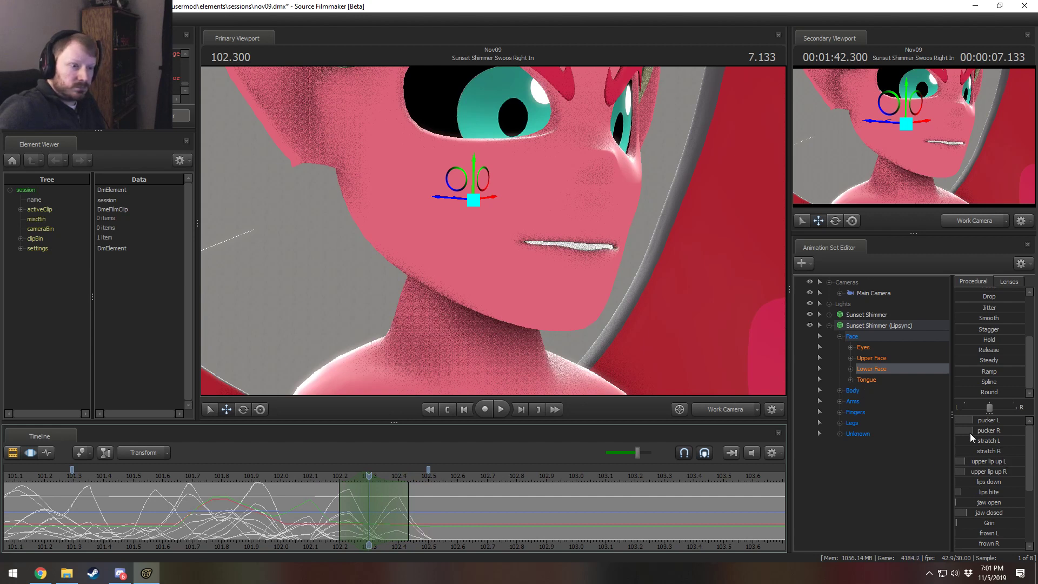
{"action": "scroll", "coordinate": [990, 482], "scroll_direction": "down", "scroll_amount": 3}
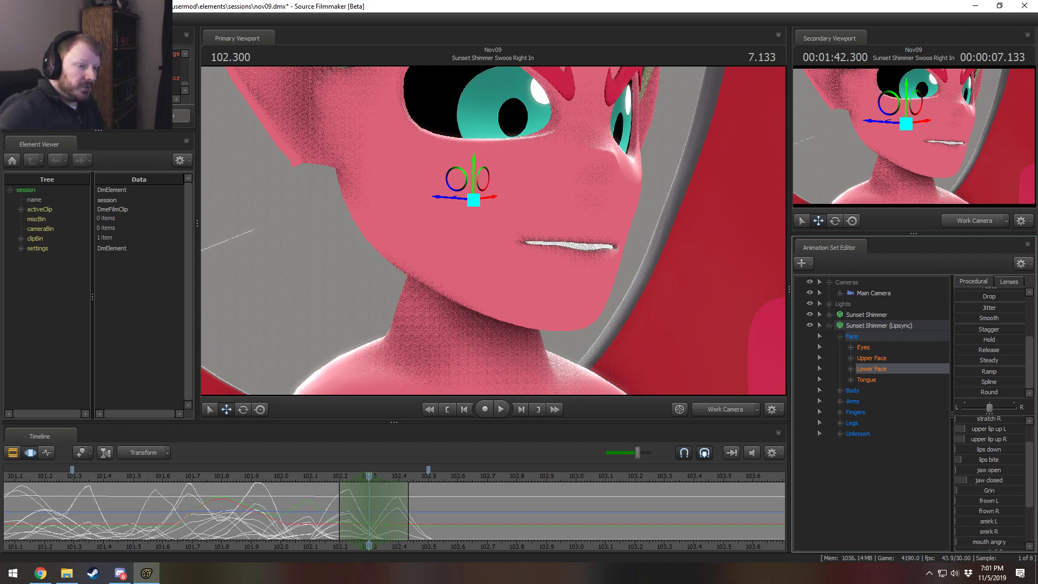
{"action": "left_click_drag", "start_coordinate": [989, 469], "coordinate": [1000, 476]}
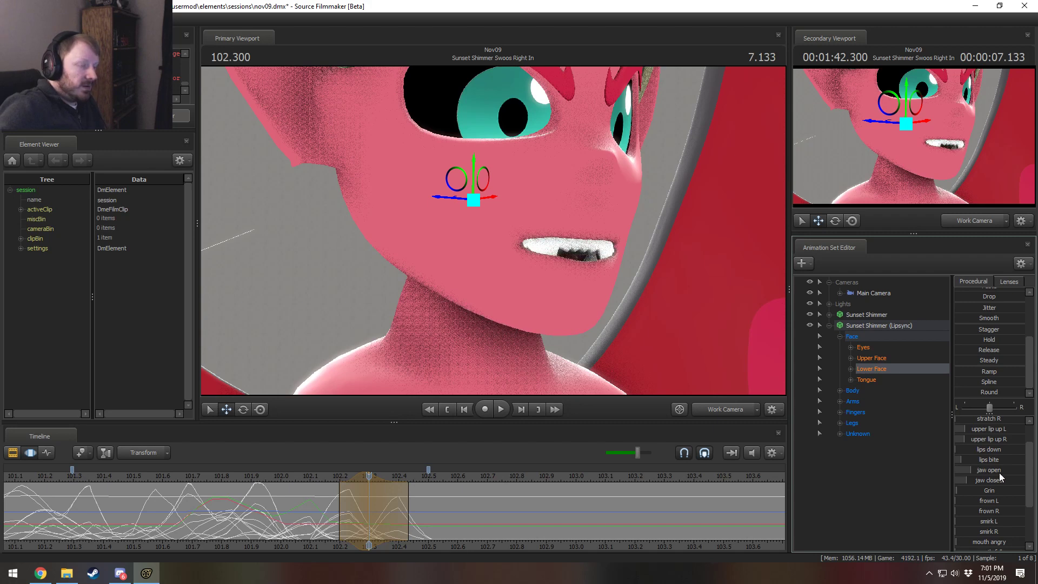
Step: Scrub the transition around 102.300 seconds and raise pucker L and pucker R to about four fifths
{"action": "mouse_move", "coordinate": [328, 502]}
{"action": "left_mouse_down"}
{"action": "mouse_move", "coordinate": [382, 510]}
{"action": "mouse_move", "coordinate": [330, 507]}
{"action": "mouse_move", "coordinate": [361, 518]}
{"action": "mouse_move", "coordinate": [386, 514]}
{"action": "mouse_move", "coordinate": [340, 502]}
{"action": "mouse_move", "coordinate": [359, 503]}
{"action": "left_mouse_up"}
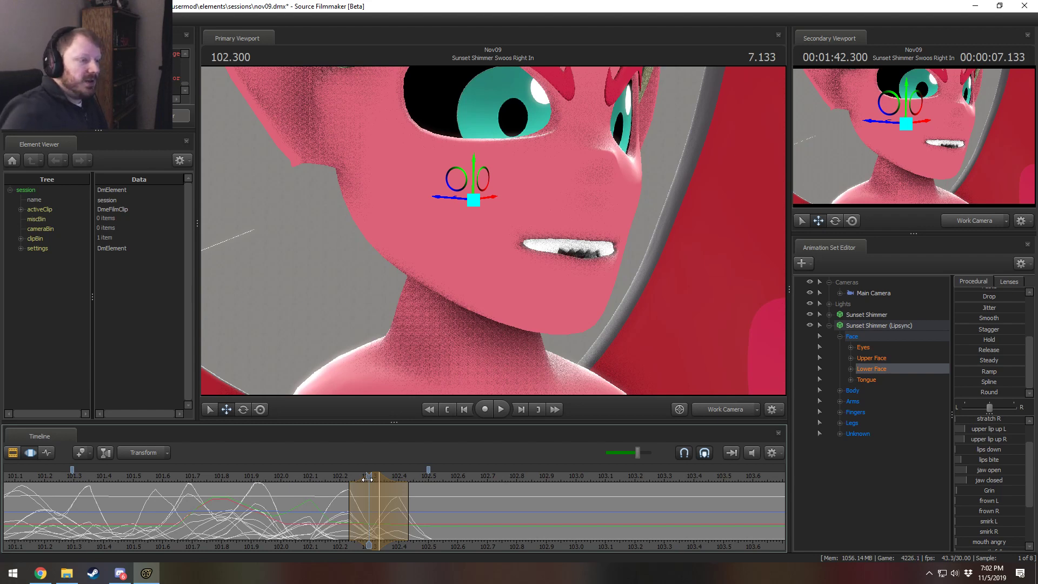
{"action": "left_click_drag", "start_coordinate": [332, 477], "coordinate": [408, 501]}
{"action": "scroll", "coordinate": [980, 462], "scroll_direction": "up", "scroll_amount": 1}
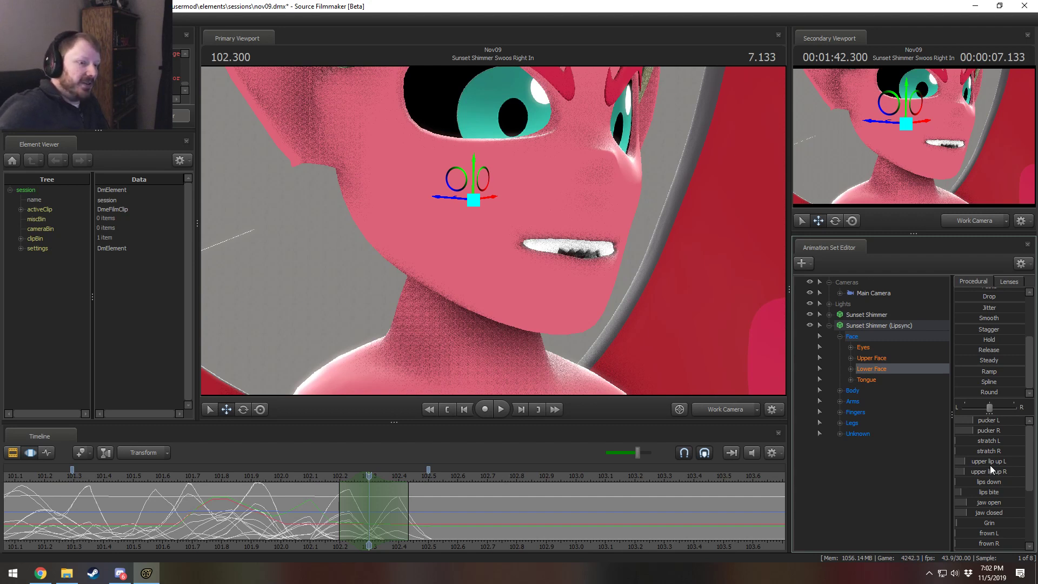
{"action": "scroll", "coordinate": [979, 494], "scroll_direction": "down", "scroll_amount": 1}
{"action": "scroll", "coordinate": [981, 492], "scroll_direction": "up", "scroll_amount": 1}
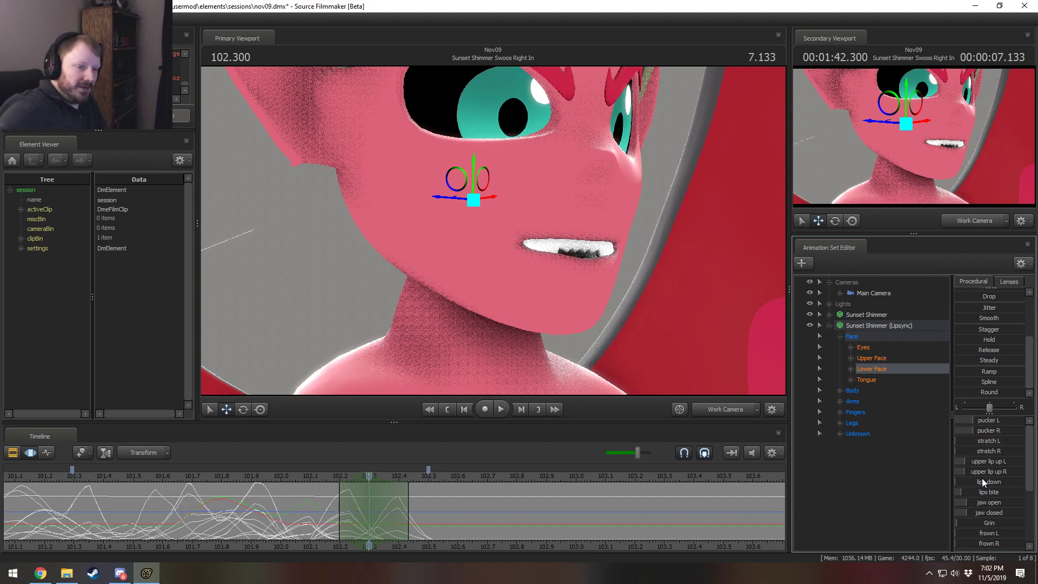
{"action": "left_click_drag", "start_coordinate": [986, 431], "coordinate": [1014, 420]}
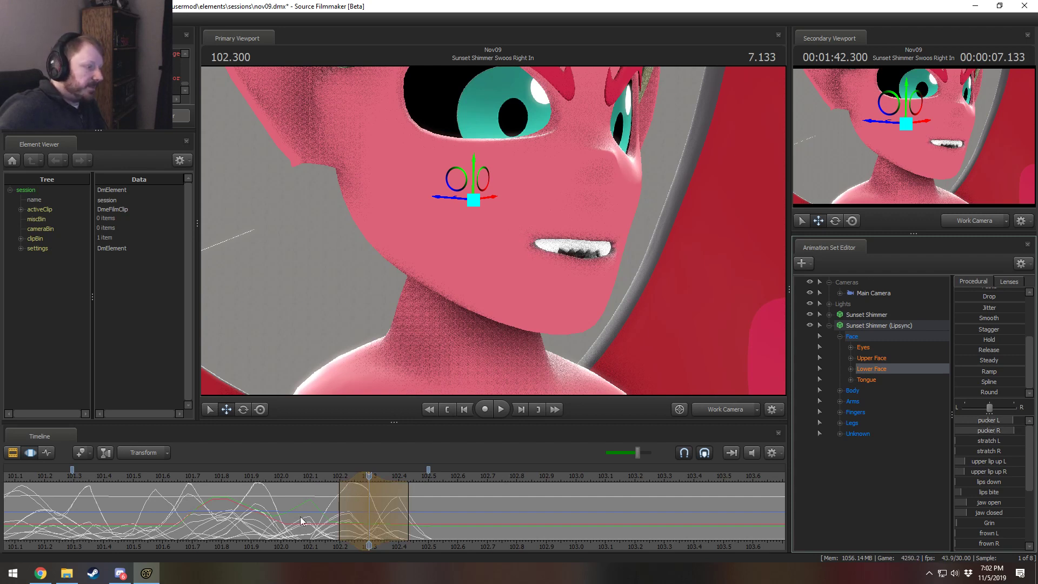
Step: Undo the last change and shift the final mouth poses slightly earlier, with the time selection ending at 102.166 seconds
{"action": "left_click_drag", "start_coordinate": [301, 509], "coordinate": [279, 522]}
{"action": "key", "text": "ctrl+z"}
{"action": "left_click_drag", "start_coordinate": [348, 510], "coordinate": [330, 509], "text": "alt"}
{"action": "left_click_drag", "start_coordinate": [242, 517], "coordinate": [330, 507]}
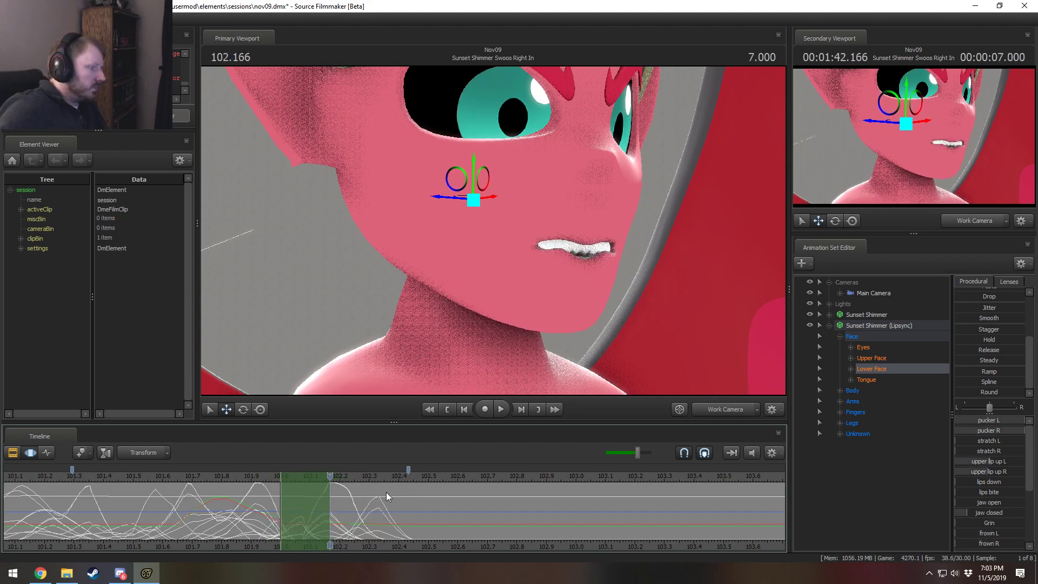
Step: Extend the end of the playback range to 102.466 seconds and play back the lip-sync
{"action": "left_click_drag", "start_coordinate": [409, 472], "coordinate": [418, 472]}
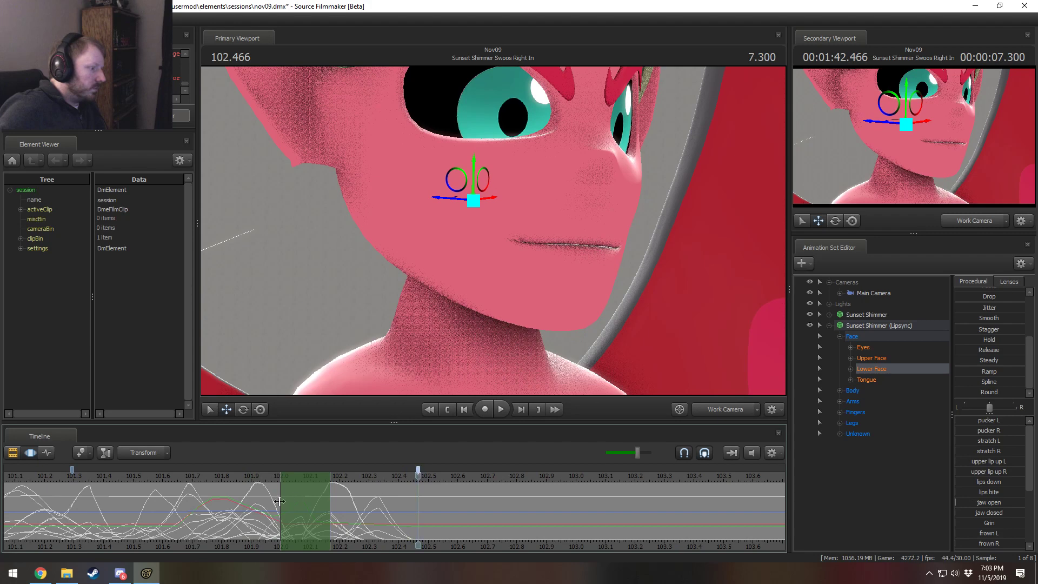
{"action": "left_click", "coordinate": [299, 506]}
{"action": "left_click", "coordinate": [145, 480]}
{"action": "key", "text": "space"}
{"action": "key", "text": "space"}
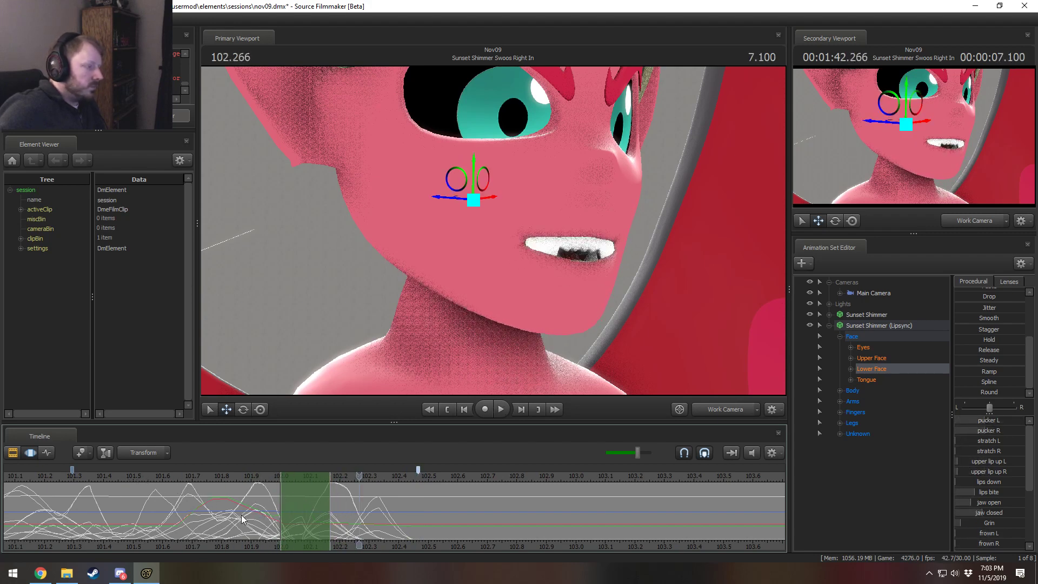
Step: Place a narrow time selection around 102.066 seconds and soften the lower face pose with a procedural preset
{"action": "left_click_drag", "start_coordinate": [278, 510], "coordinate": [298, 521]}
{"action": "left_click_drag", "start_coordinate": [305, 521], "coordinate": [300, 520]}
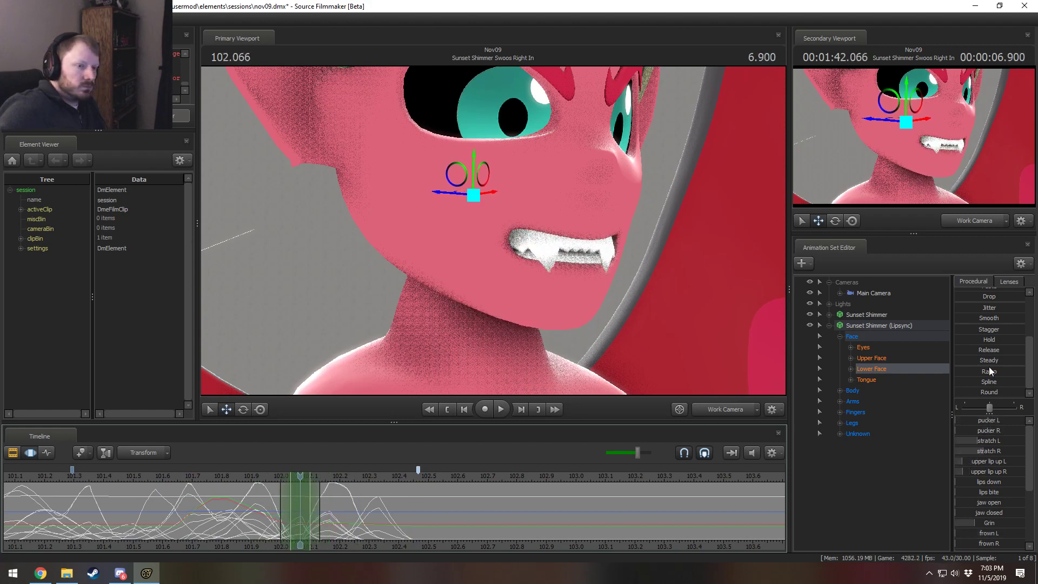
{"action": "left_click", "coordinate": [985, 330]}
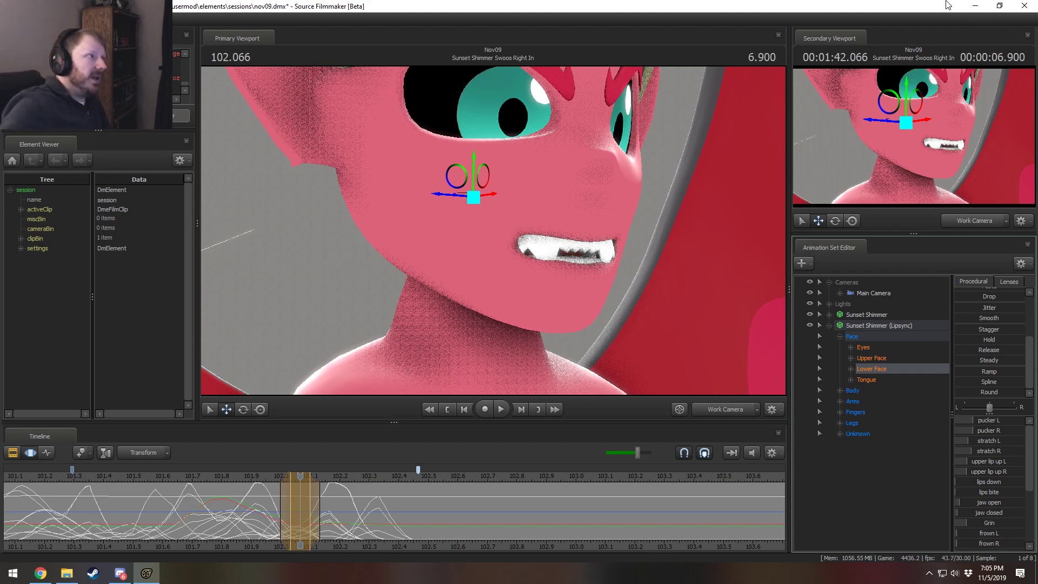
Step: Commit the lower face change, scrub the mouth poses up to 102.333 seconds and save the session
{"action": "key", "text": "F2"}
{"action": "key", "text": "F3"}
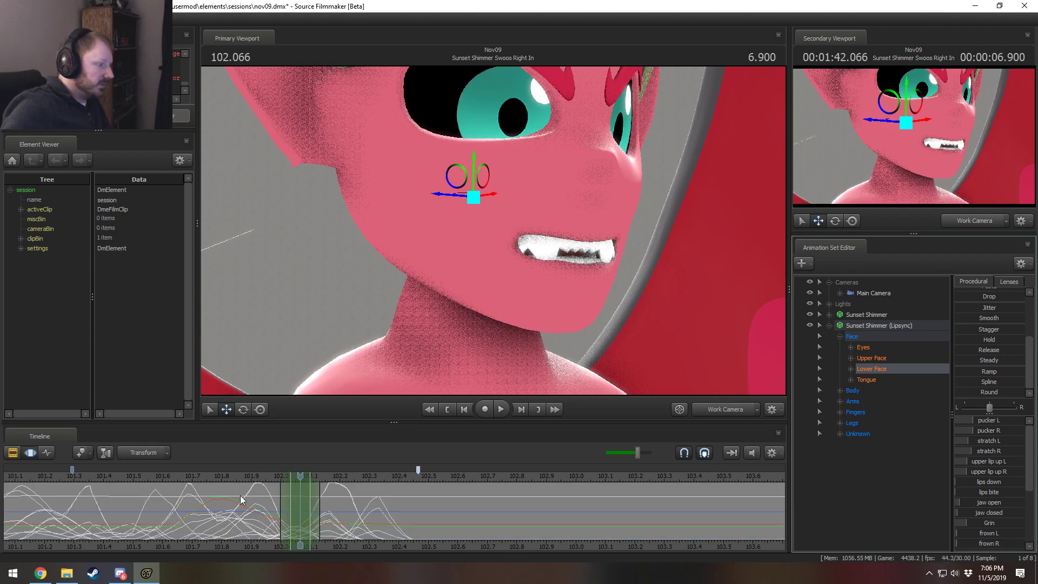
{"action": "left_click_drag", "start_coordinate": [240, 495], "coordinate": [380, 503]}
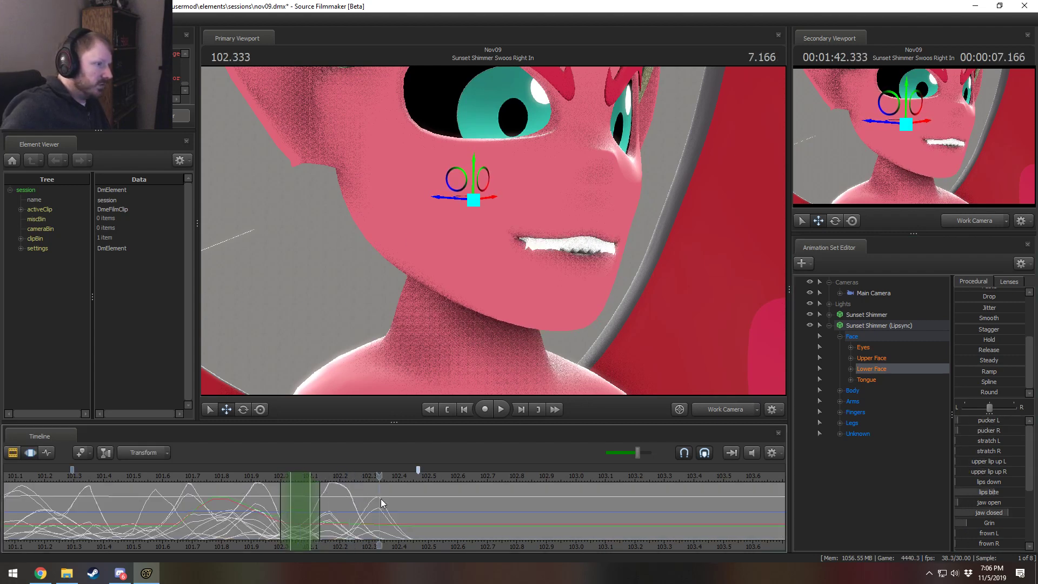
{"action": "key", "text": "ctrl+s"}
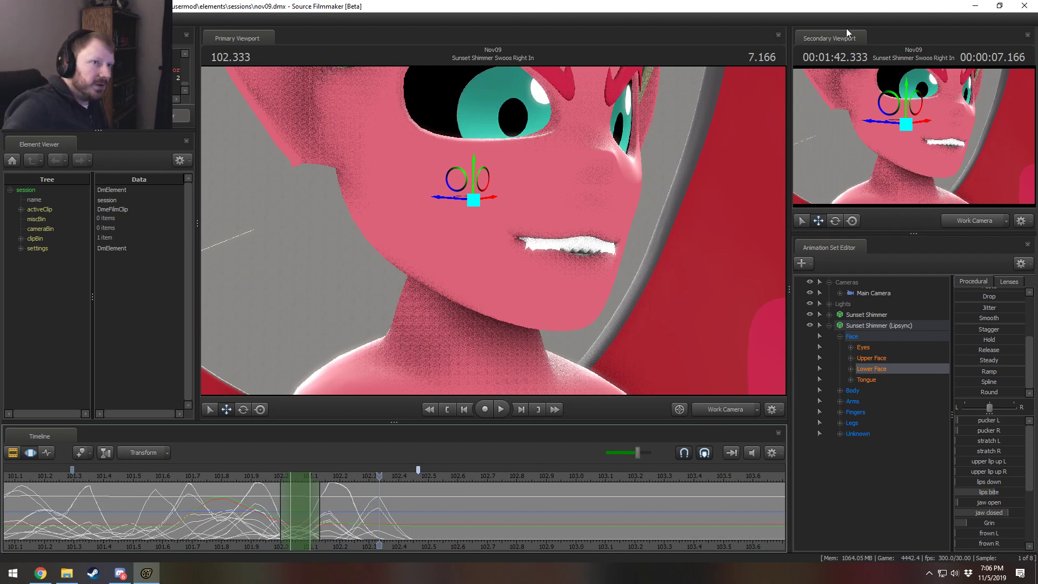
Step: Minimize the animation session, close the browser, and open MVI_1129.MP4 from the desktop in a maximized VLC window
{"action": "left_click", "coordinate": [975, 6]}
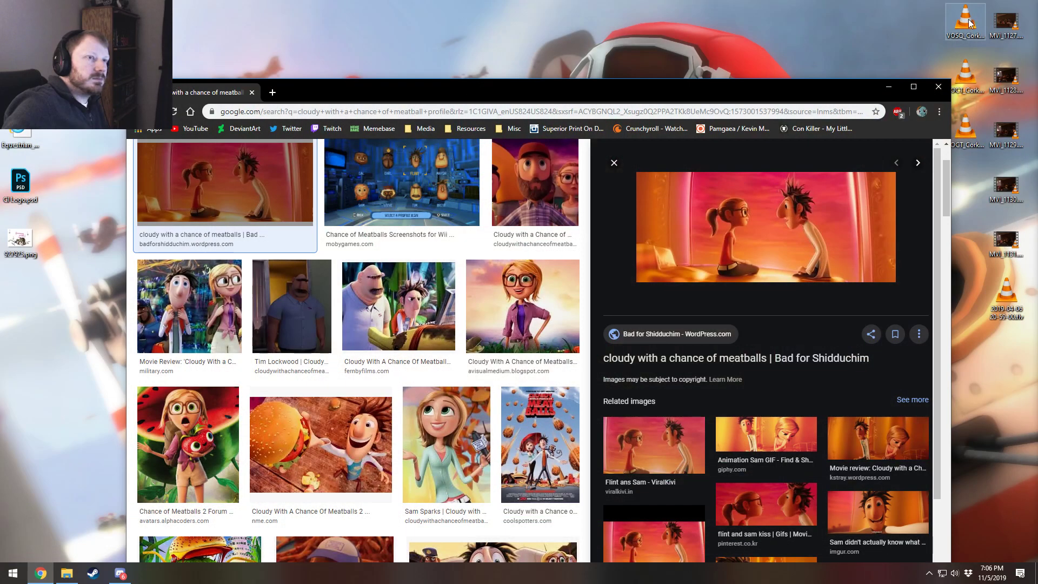
{"action": "left_click", "coordinate": [939, 86]}
{"action": "double_click", "coordinate": [1006, 187]}
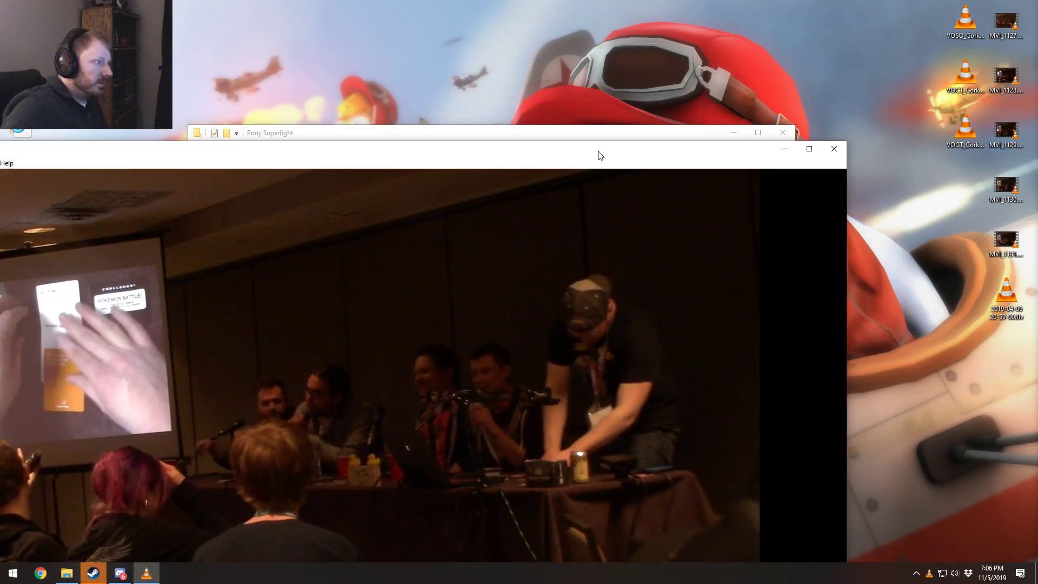
{"action": "double_click", "coordinate": [597, 153]}
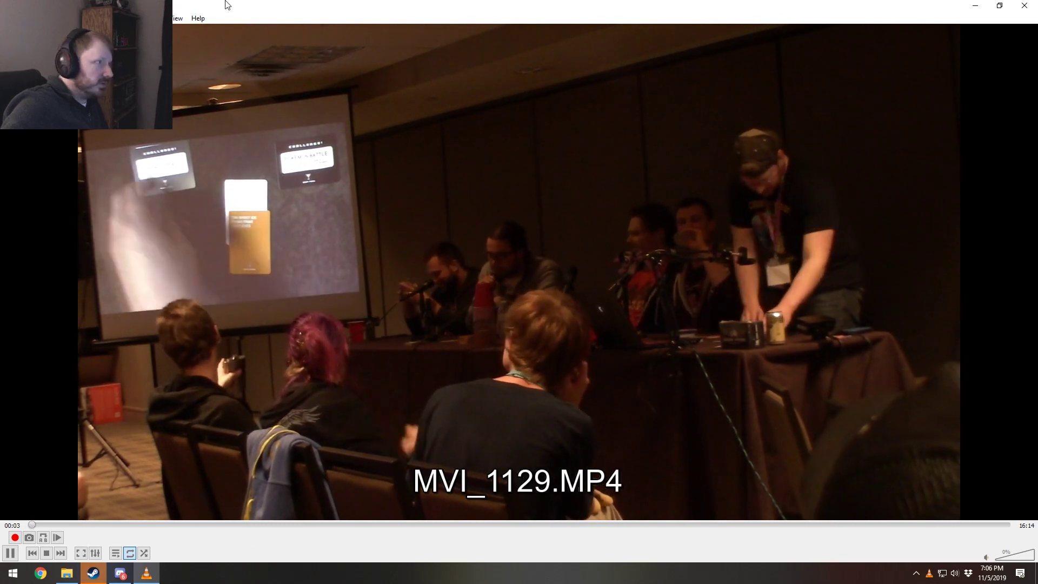
Step: Route the video's audio to Speakers (Sound Blaster Z) and view the recording at 05:28 and about 04:05
{"action": "left_click", "coordinate": [39, 18]}
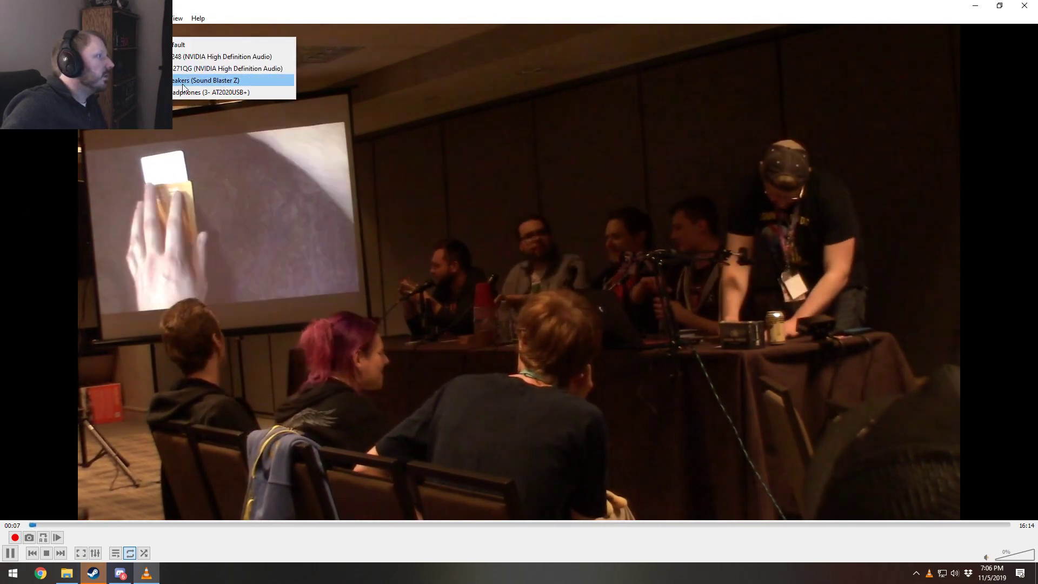
{"action": "left_click", "coordinate": [221, 76]}
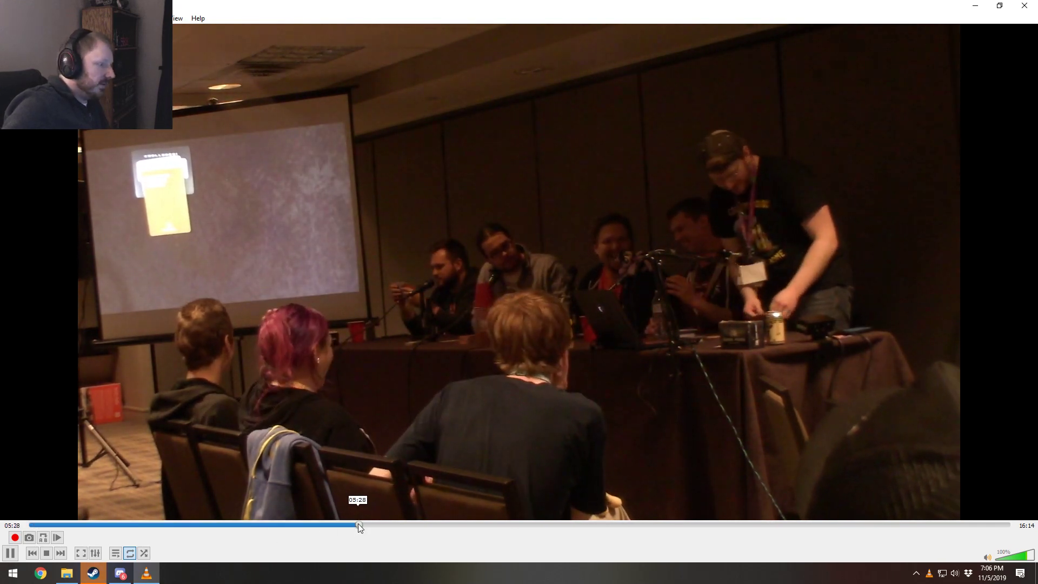
{"action": "left_click", "coordinate": [357, 524]}
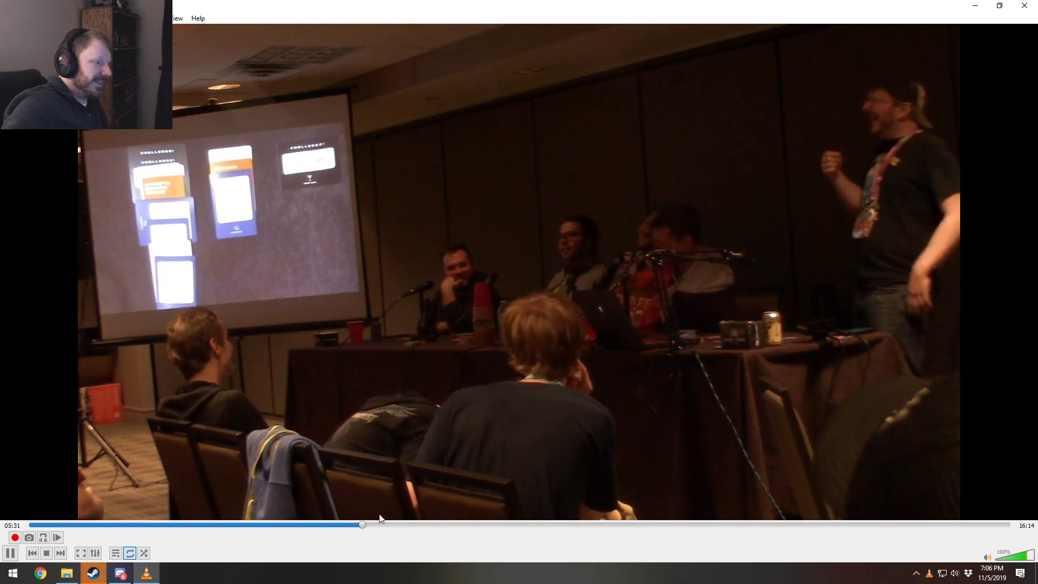
{"action": "left_click", "coordinate": [278, 524]}
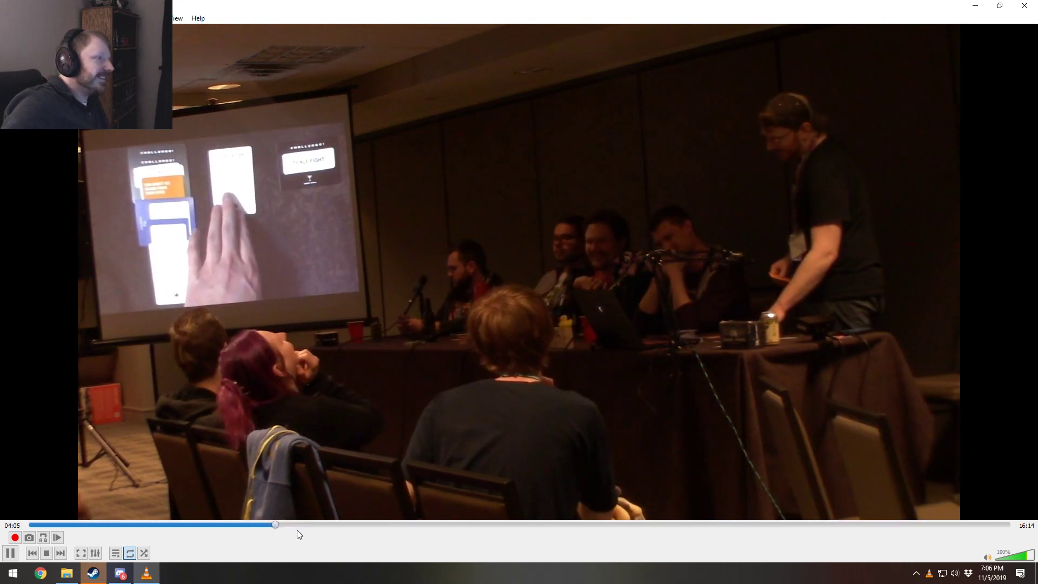
Step: View the MVI_1129.MP4 recording at about 03:18 and 02:10, and lower the playback volume to about 66%
{"action": "left_click", "coordinate": [227, 524]}
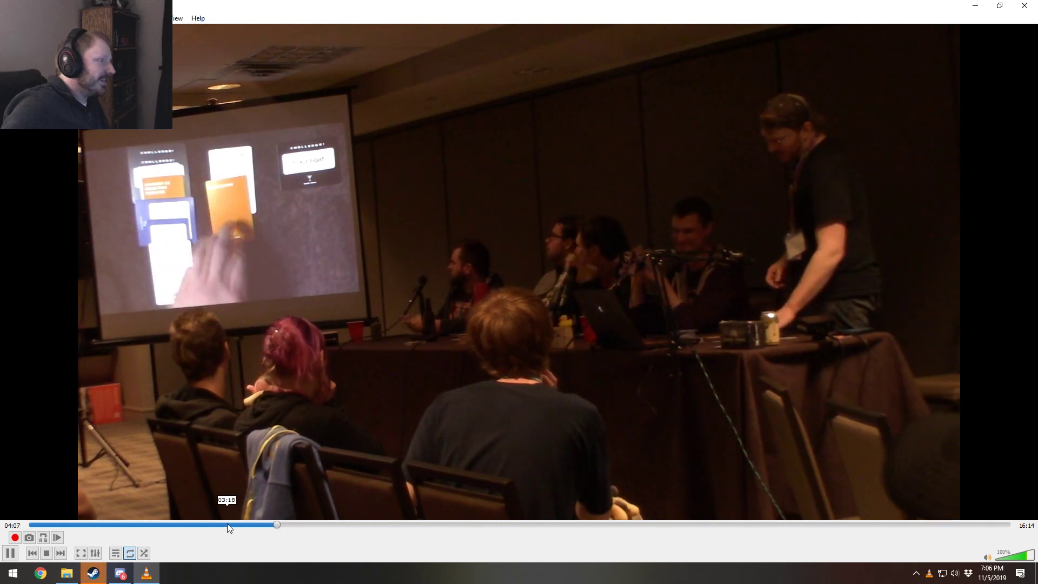
{"action": "left_click", "coordinate": [157, 523]}
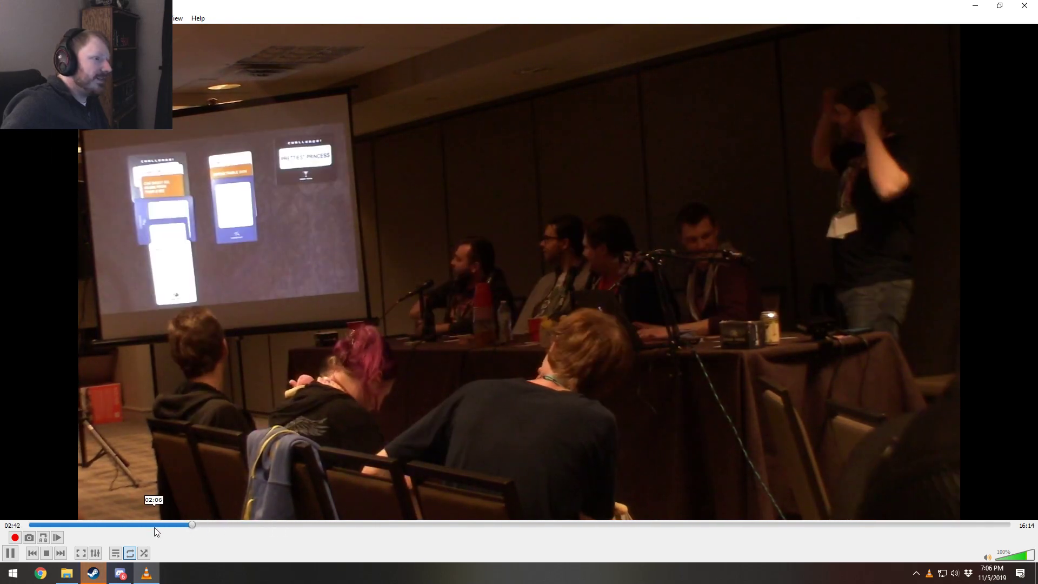
{"action": "left_click", "coordinate": [1017, 558]}
{"action": "left_click_drag", "start_coordinate": [1015, 556], "coordinate": [1016, 556]}
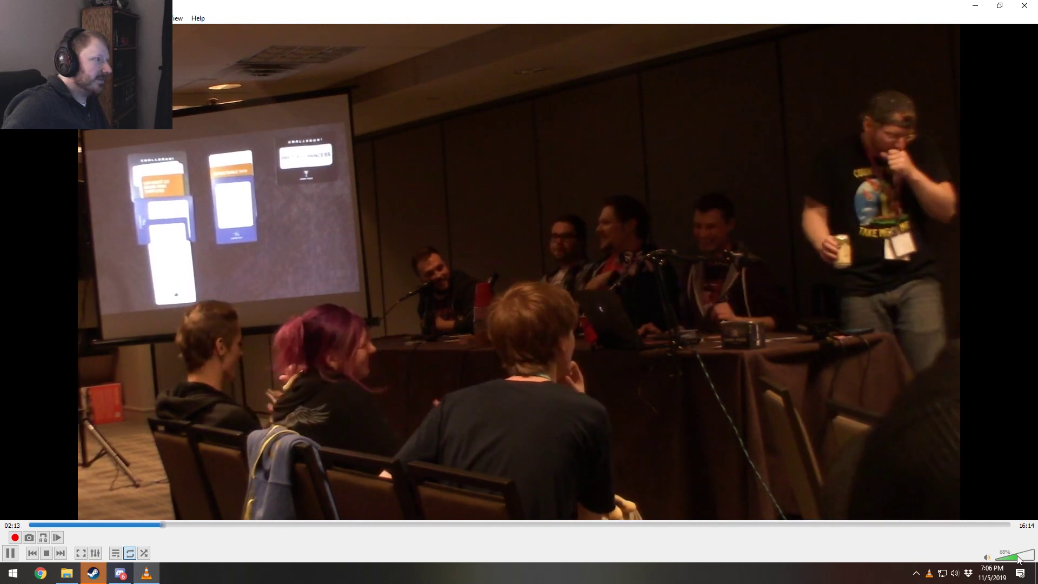
Step: Sample the recording between 09:33 and 14:51, raise the volume to 80%, and close the video
{"action": "left_click", "coordinate": [606, 523]}
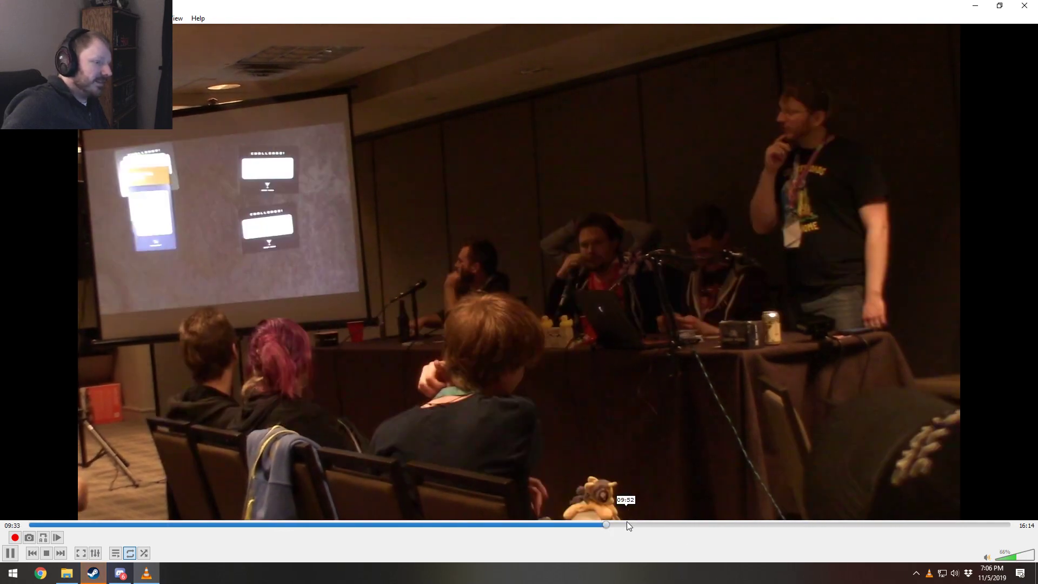
{"action": "left_click", "coordinate": [749, 524]}
{"action": "left_click", "coordinate": [797, 525]}
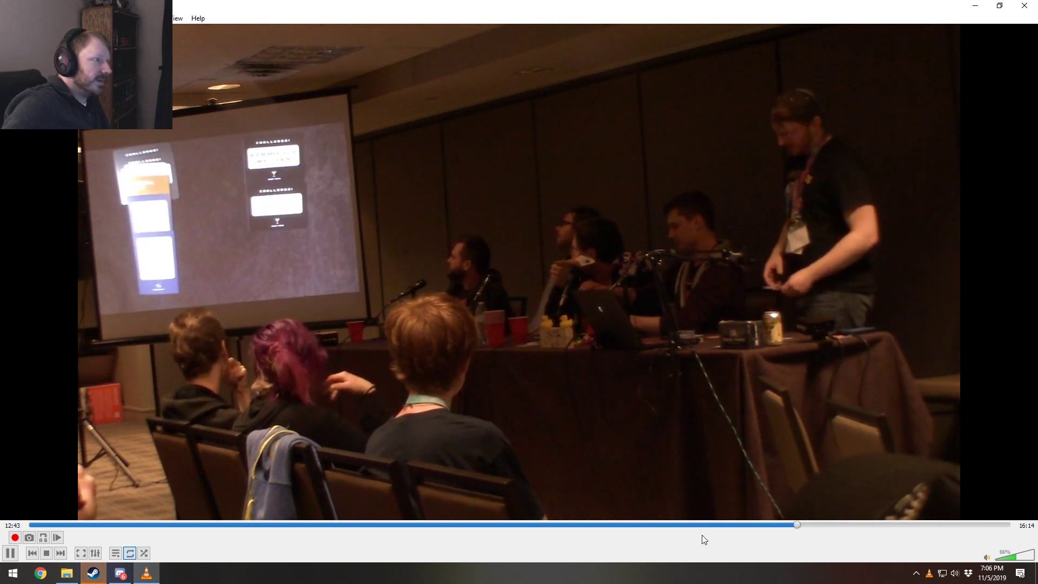
{"action": "left_click", "coordinate": [725, 524]}
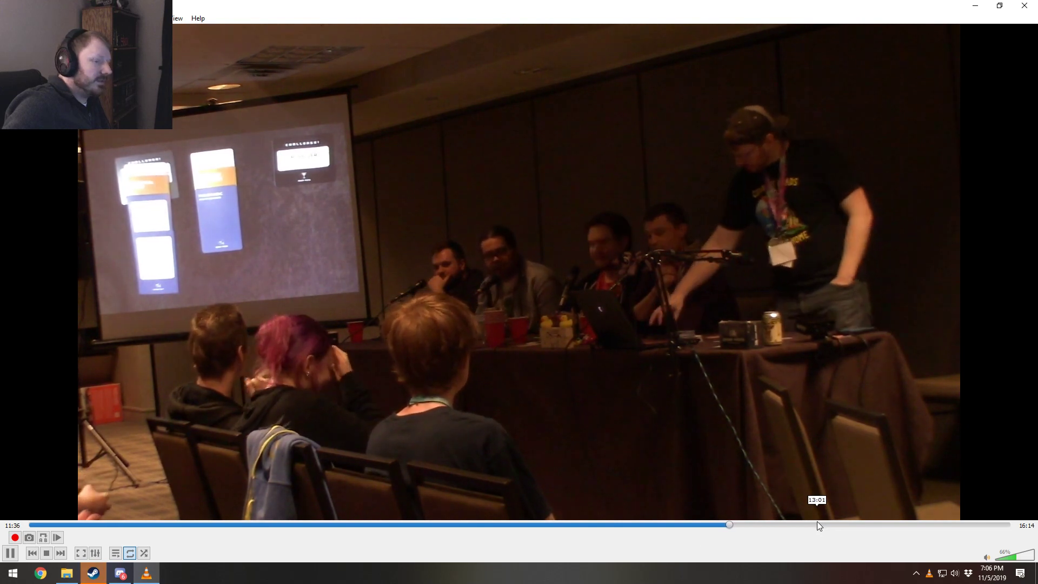
{"action": "left_click", "coordinate": [1020, 558]}
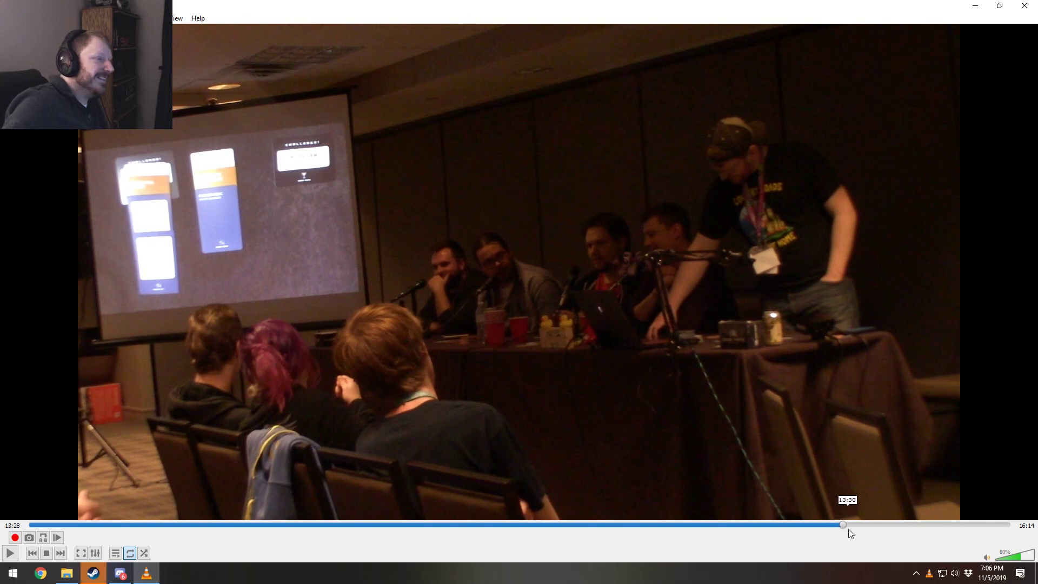
{"action": "left_click", "coordinate": [842, 524]}
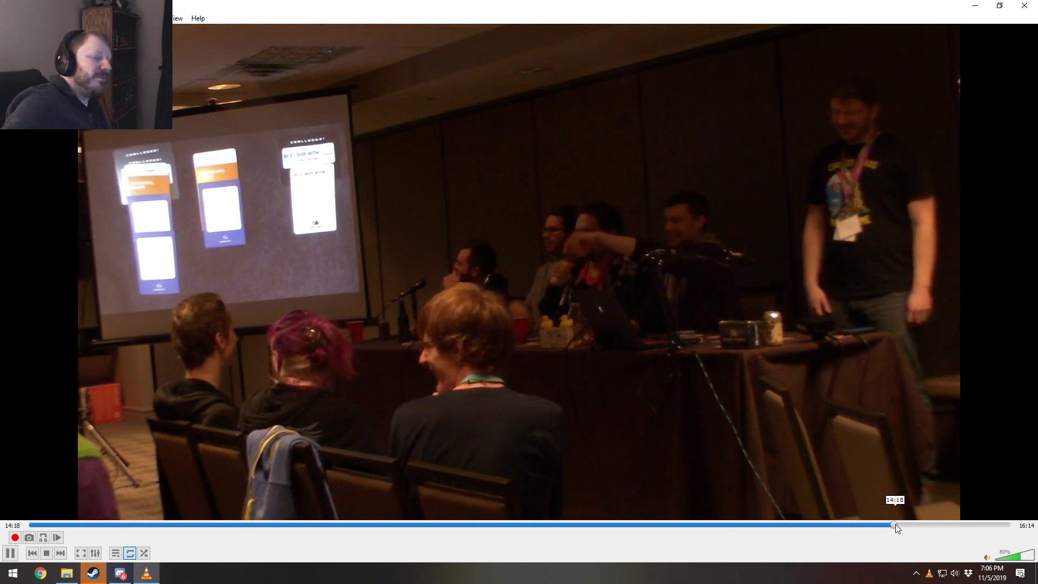
{"action": "left_click", "coordinate": [928, 524]}
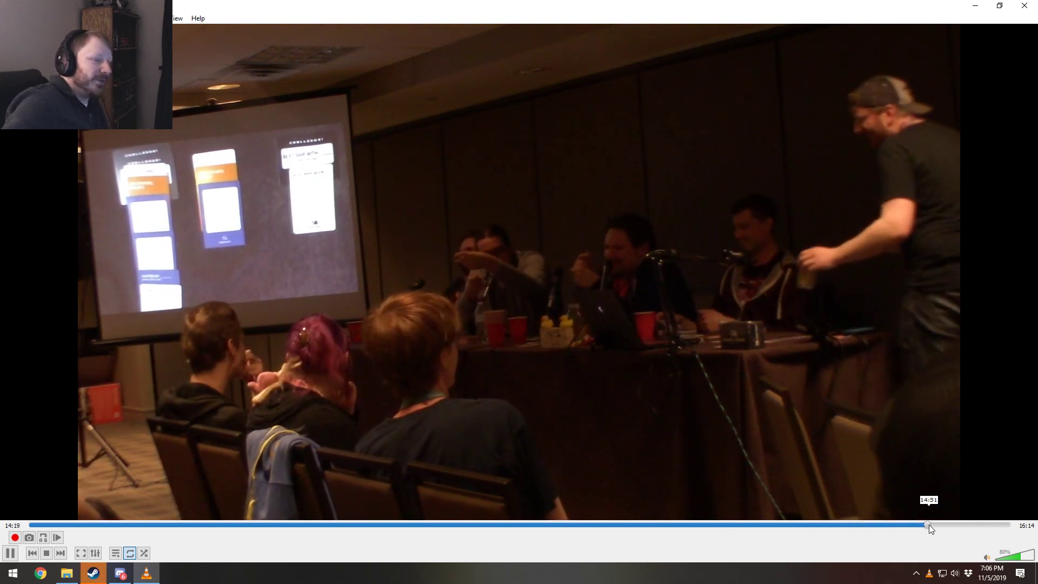
{"action": "left_click", "coordinate": [1023, 6]}
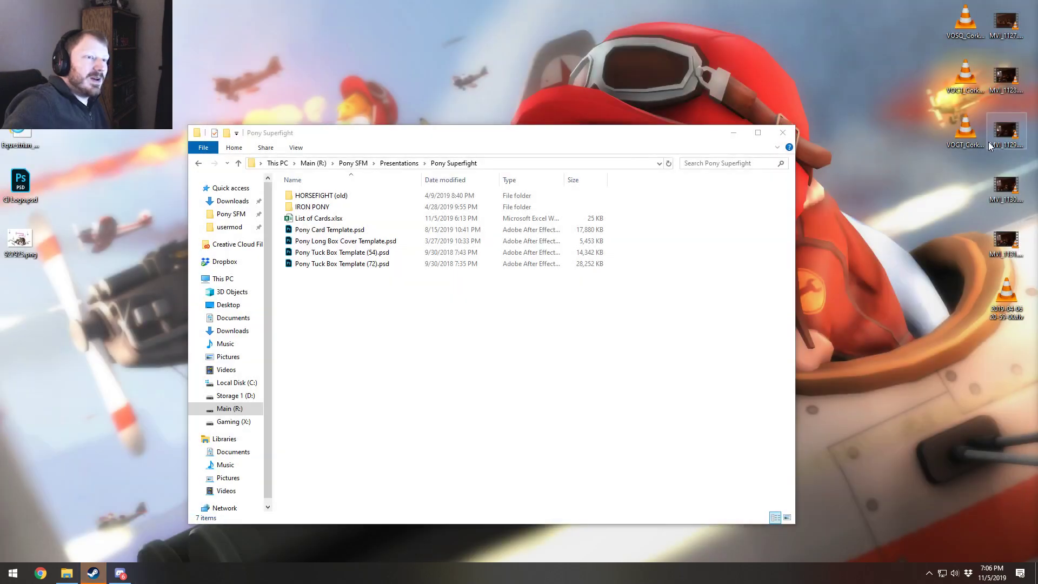
Step: Open MVI_1128.MP4 from the desktop and view it at about 02:24, 03:31 and 06:50
{"action": "double_click", "coordinate": [1004, 80]}
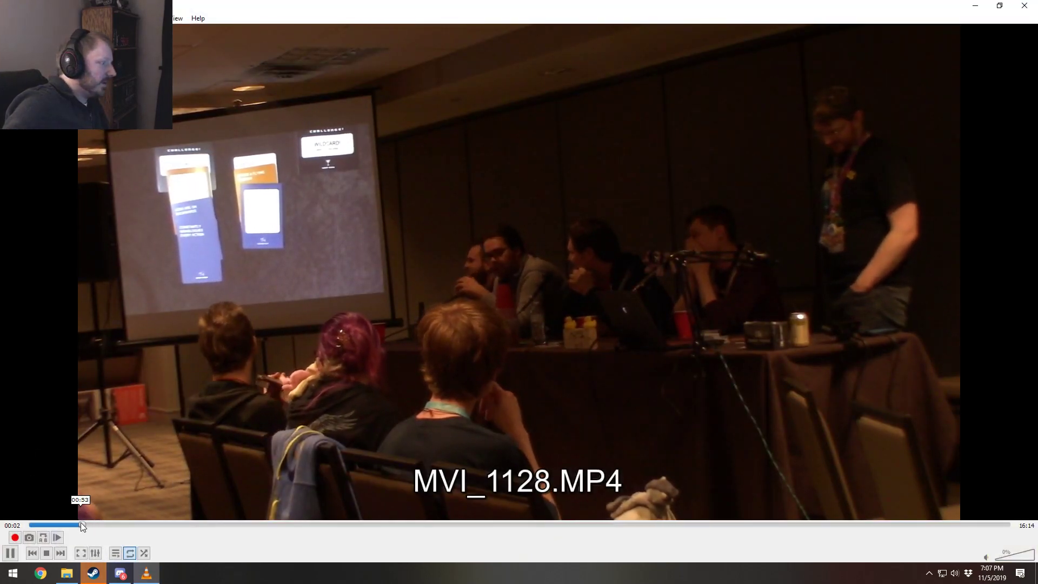
{"action": "left_click_drag", "start_coordinate": [81, 524], "coordinate": [171, 523]}
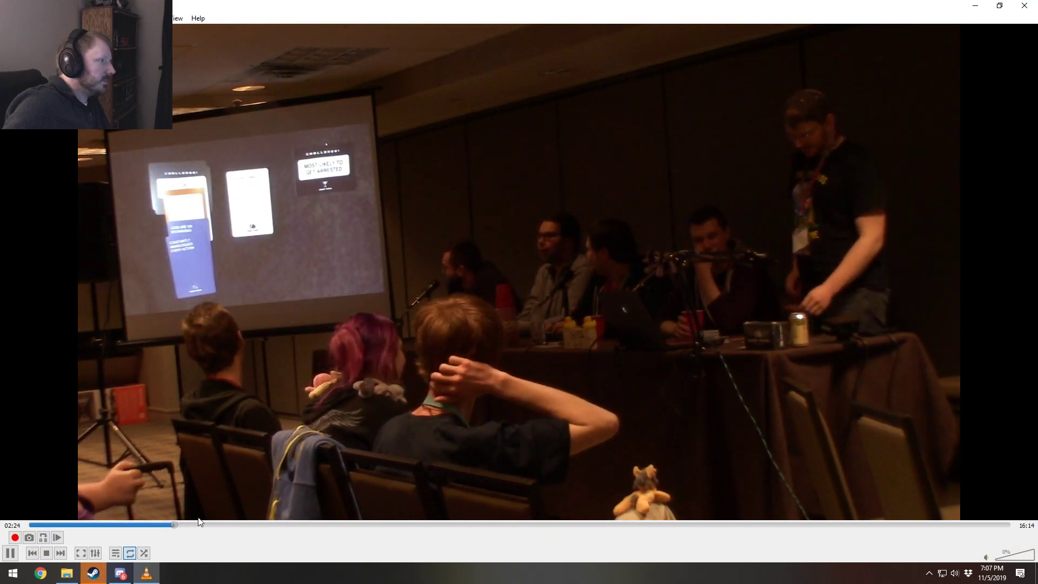
{"action": "left_click", "coordinate": [242, 524]}
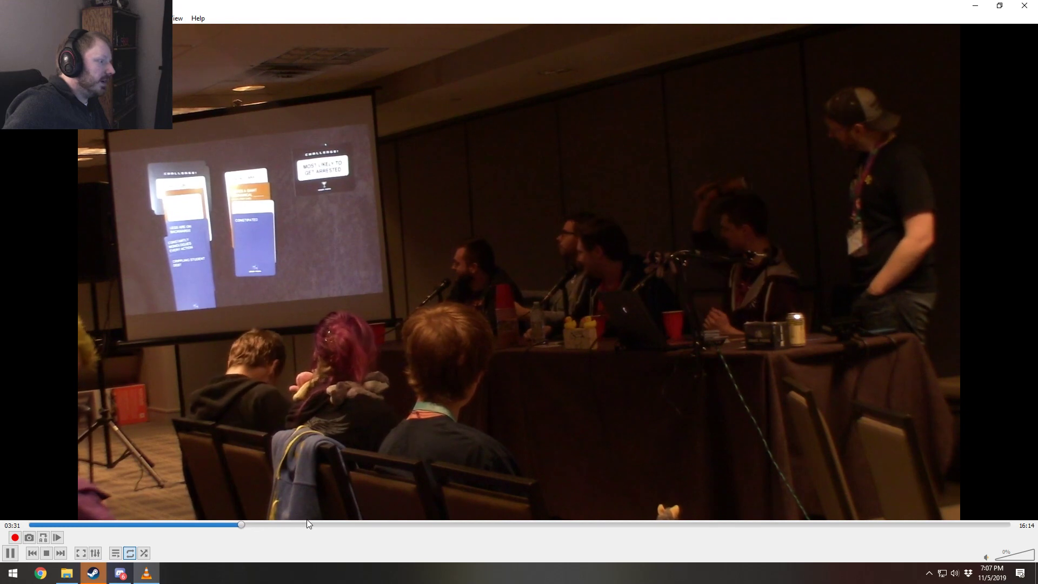
{"action": "left_click_drag", "start_coordinate": [300, 523], "coordinate": [441, 523]}
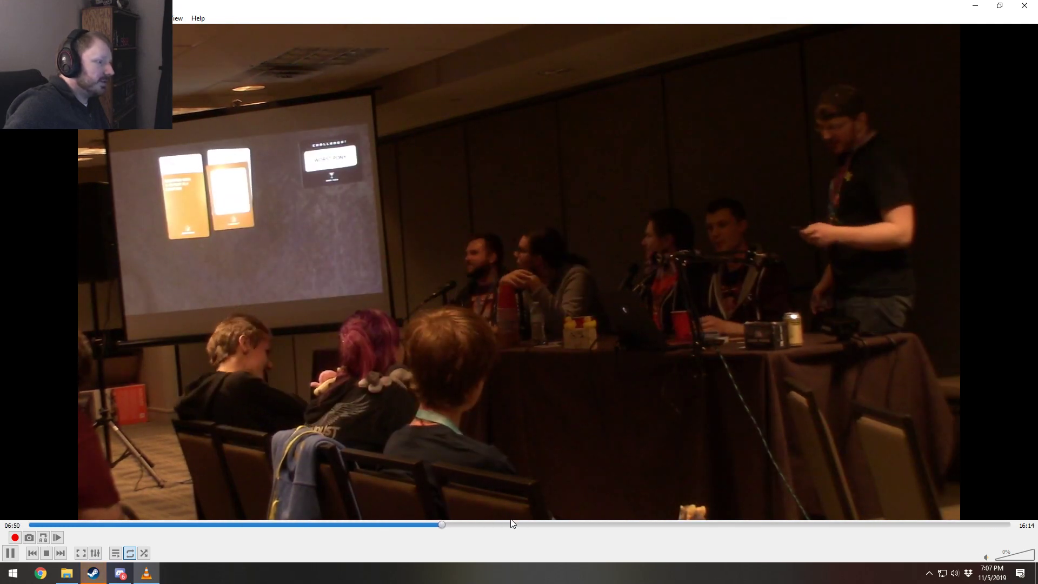
Step: Skim the rest of MVI_1128.MP4 at points such as 09:14, 10:38 and 13:51, and close it
{"action": "left_click", "coordinate": [510, 523]}
{"action": "left_click", "coordinate": [536, 523]}
{"action": "left_click", "coordinate": [587, 524]}
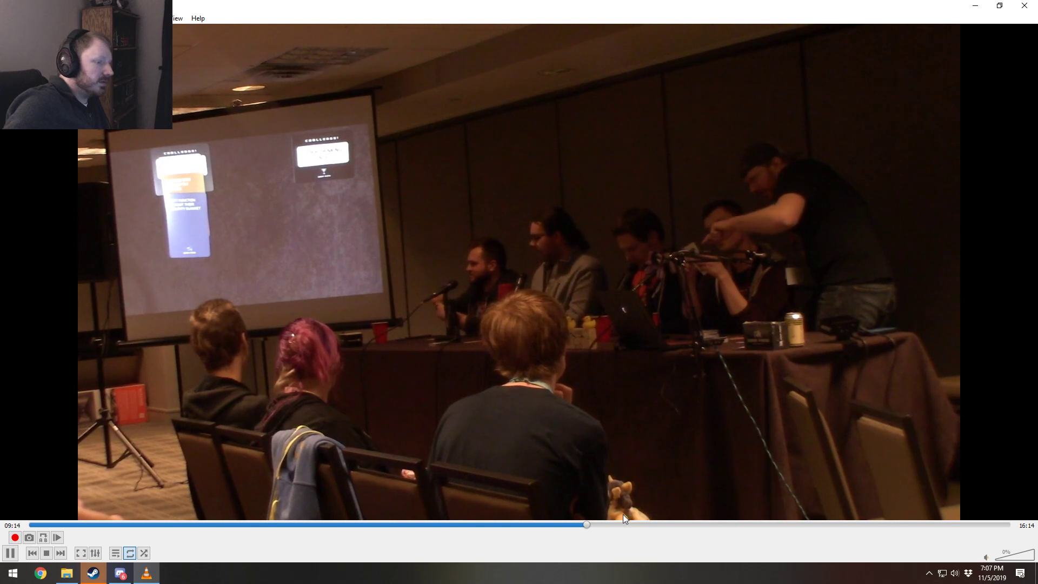
{"action": "left_click", "coordinate": [674, 525]}
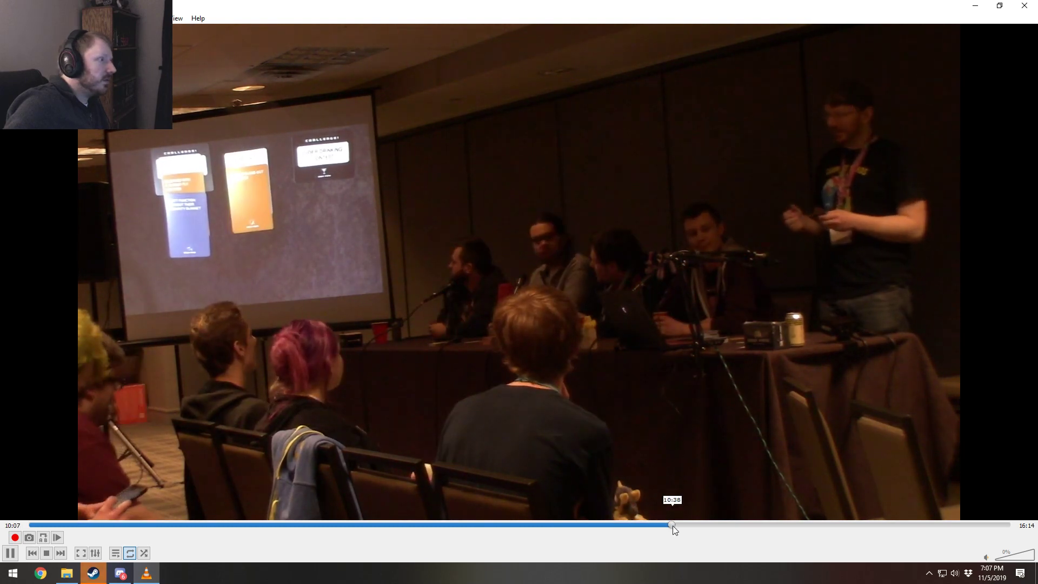
{"action": "left_click", "coordinate": [752, 525]}
{"action": "left_click", "coordinate": [802, 523]}
{"action": "left_click", "coordinate": [867, 523]}
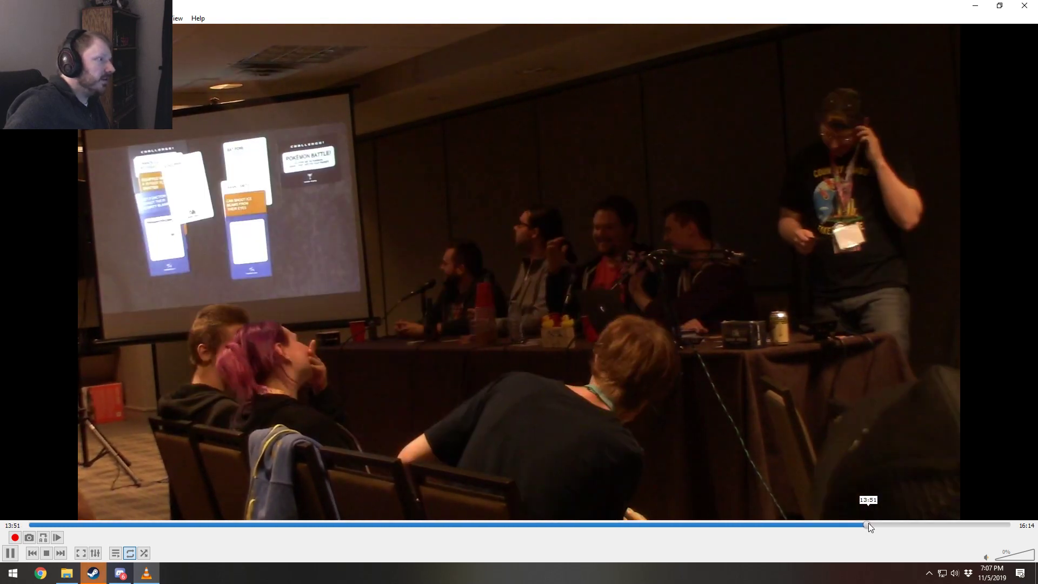
{"action": "left_click", "coordinate": [1024, 5]}
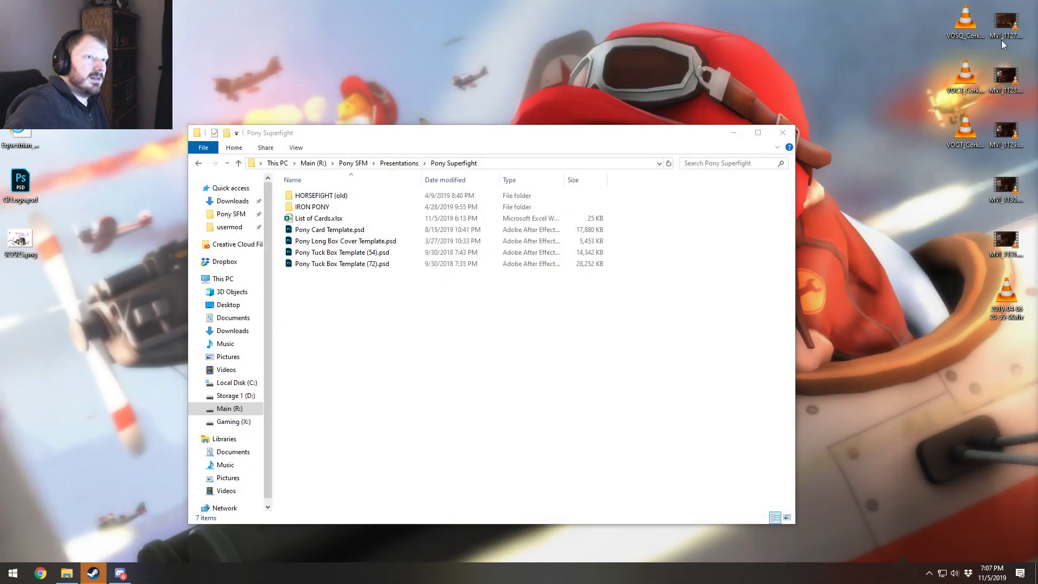
Step: Open MVI_1127.MP4 from the desktop and view it at about 04:46, 09:30 and 12:29
{"action": "double_click", "coordinate": [1002, 25]}
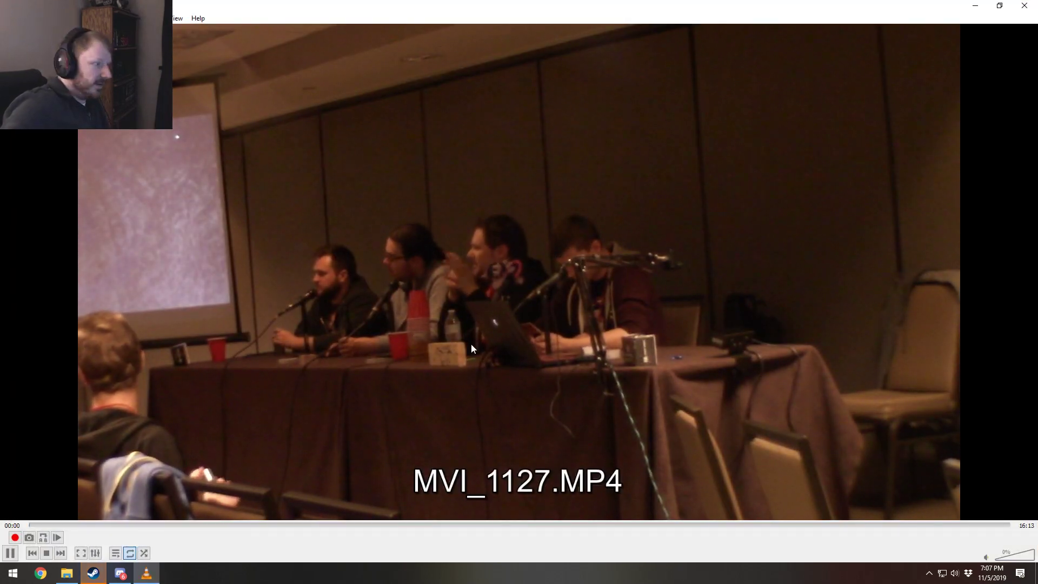
{"action": "left_click", "coordinate": [179, 525]}
{"action": "left_click", "coordinate": [316, 526]}
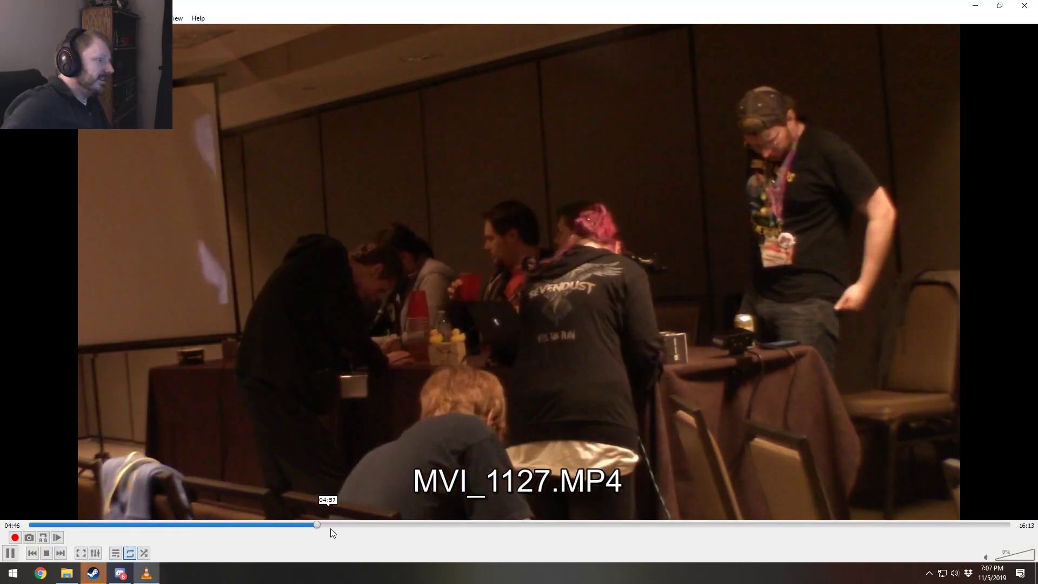
{"action": "left_click", "coordinate": [517, 526]}
{"action": "left_click", "coordinate": [601, 527]}
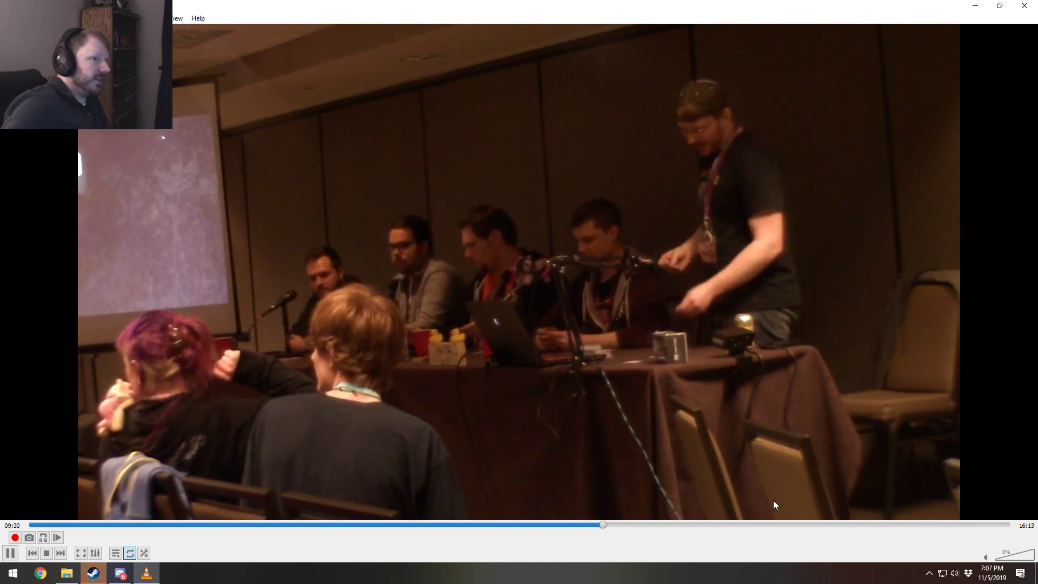
{"action": "left_click", "coordinate": [784, 526]}
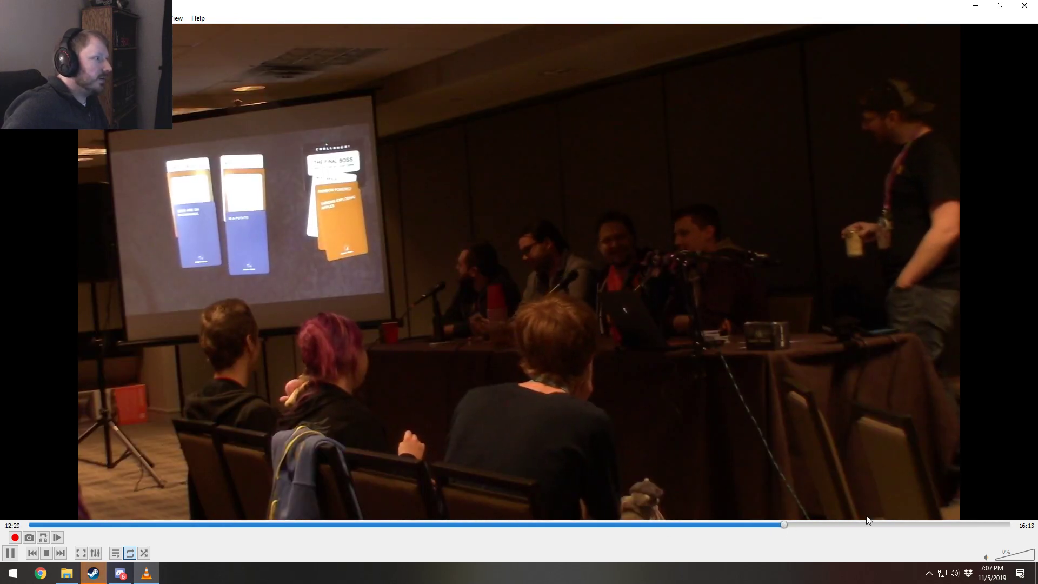
Step: Check MVI_1127.MP4 at about 14:28, go back to about 09:43, and close the video
{"action": "left_click", "coordinate": [826, 525]}
{"action": "left_click", "coordinate": [906, 524]}
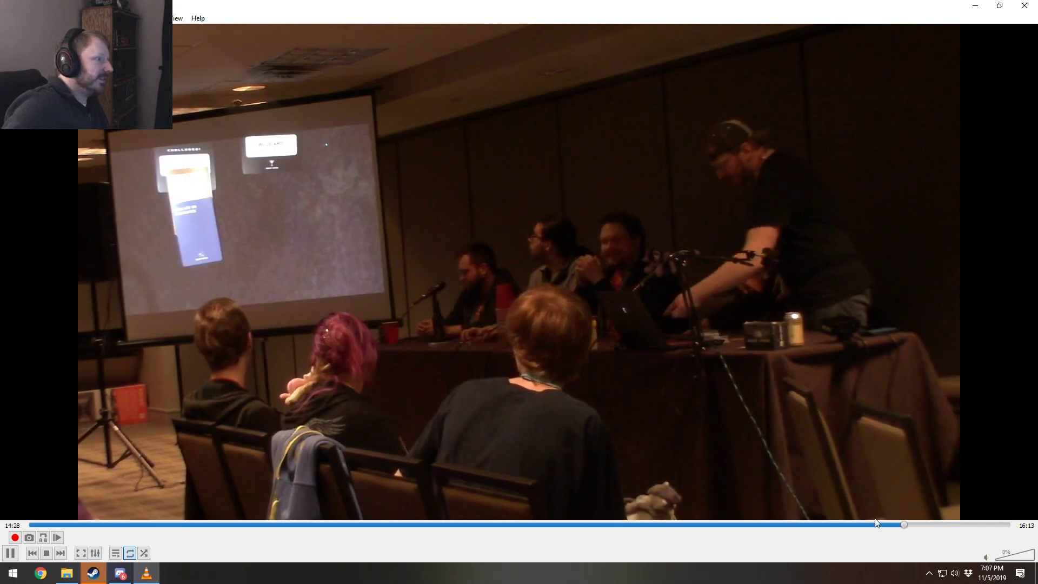
{"action": "left_click", "coordinate": [573, 524]}
{"action": "left_click", "coordinate": [617, 523]}
{"action": "key", "text": "space"}
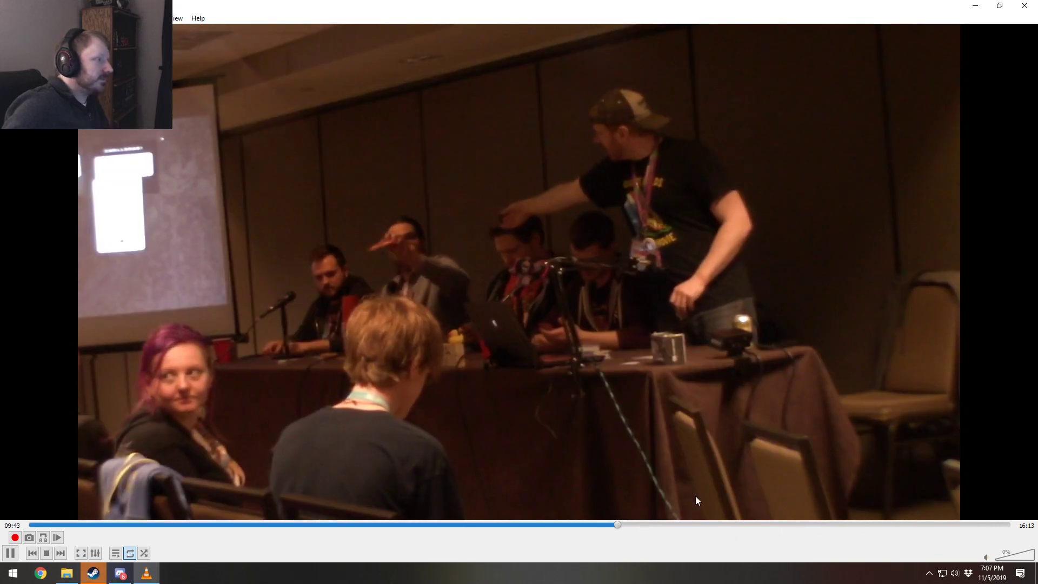
{"action": "left_click", "coordinate": [1016, 4]}
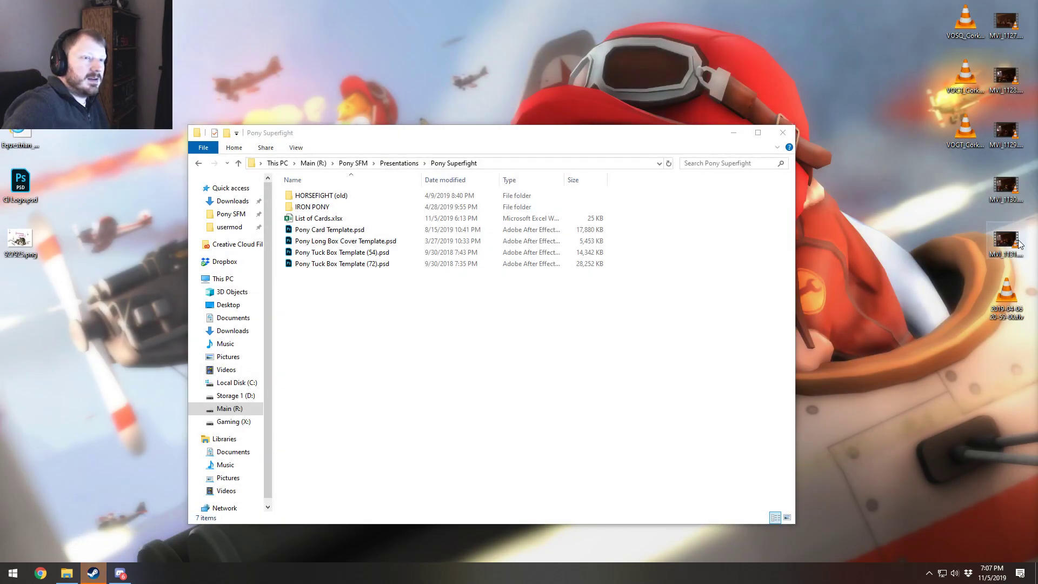
Step: Open MVI_1130.MP4 from the desktop, pause it near its start to view the opening, and close it
{"action": "double_click", "coordinate": [1014, 202]}
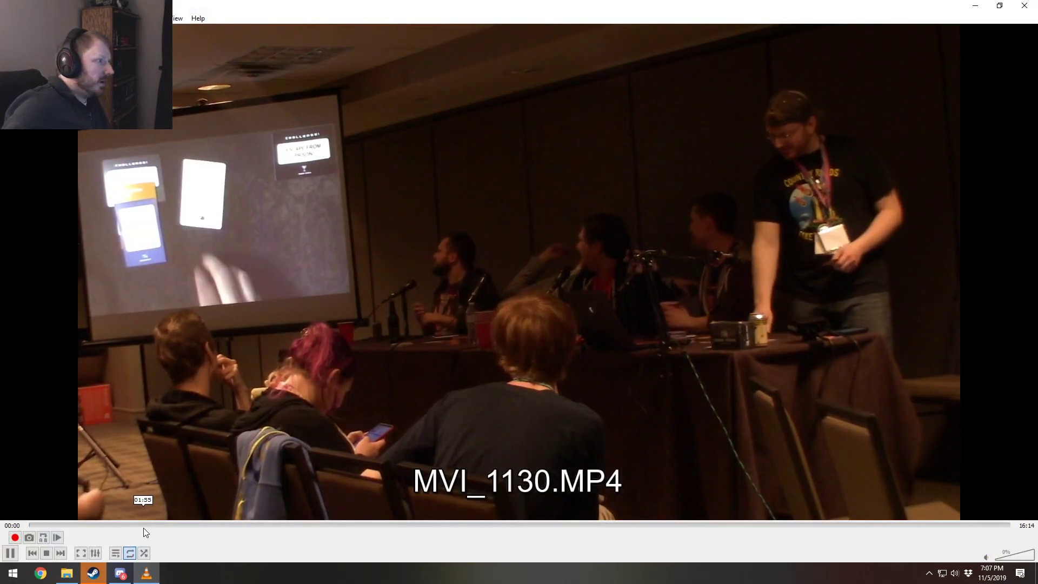
{"action": "key", "text": "space"}
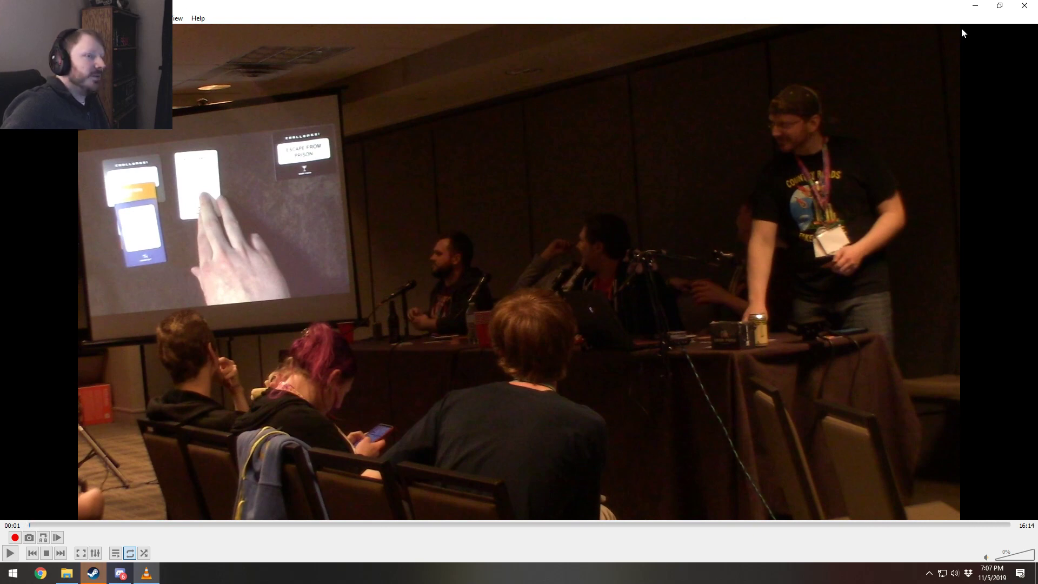
{"action": "left_click", "coordinate": [1025, 8]}
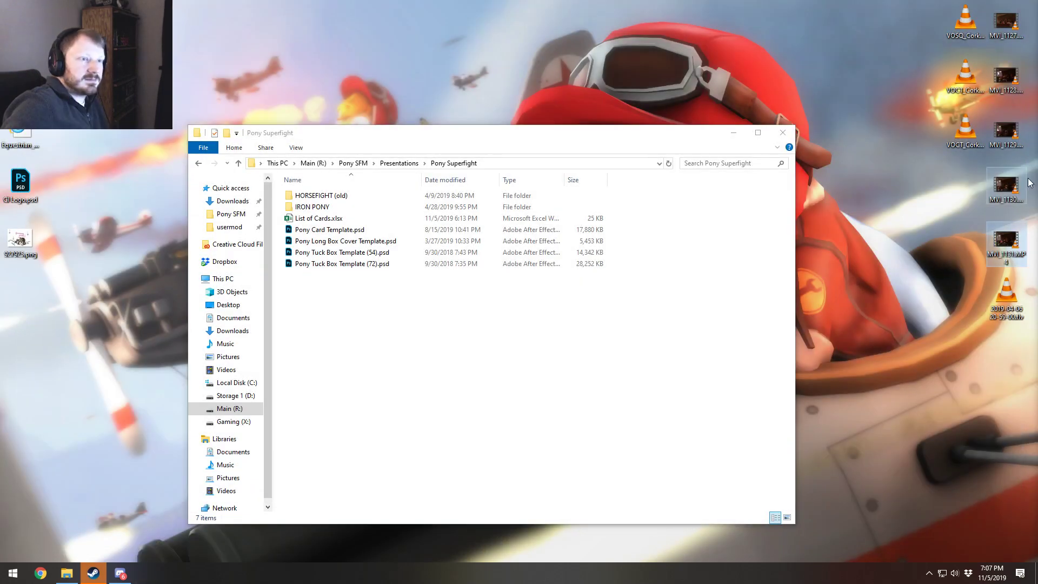
Step: Reopen MVI_1129.MP4 from the desktop and select the audio output device for its playback
{"action": "double_click", "coordinate": [1006, 127]}
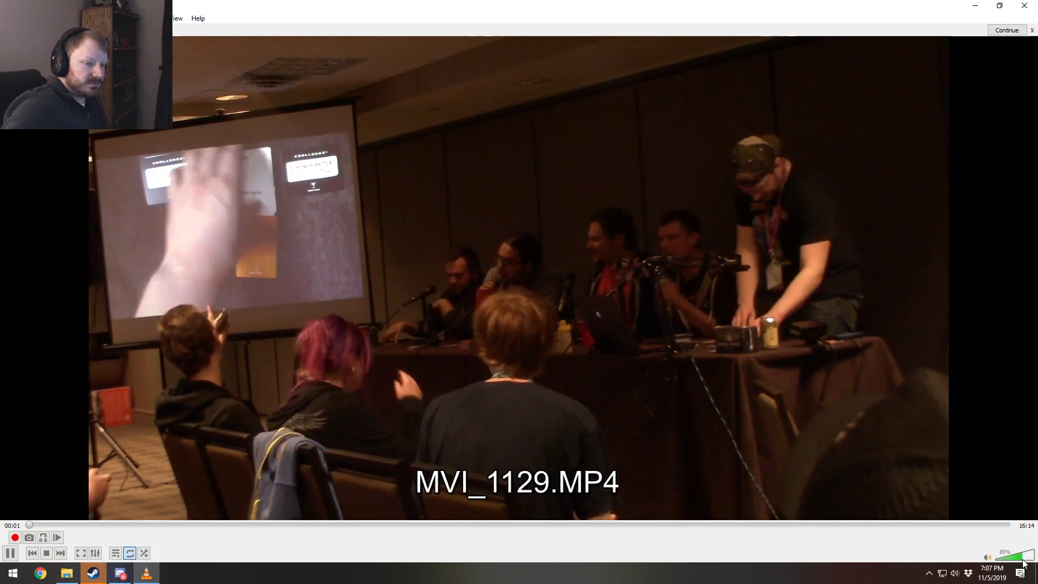
{"action": "left_click", "coordinate": [70, 18]}
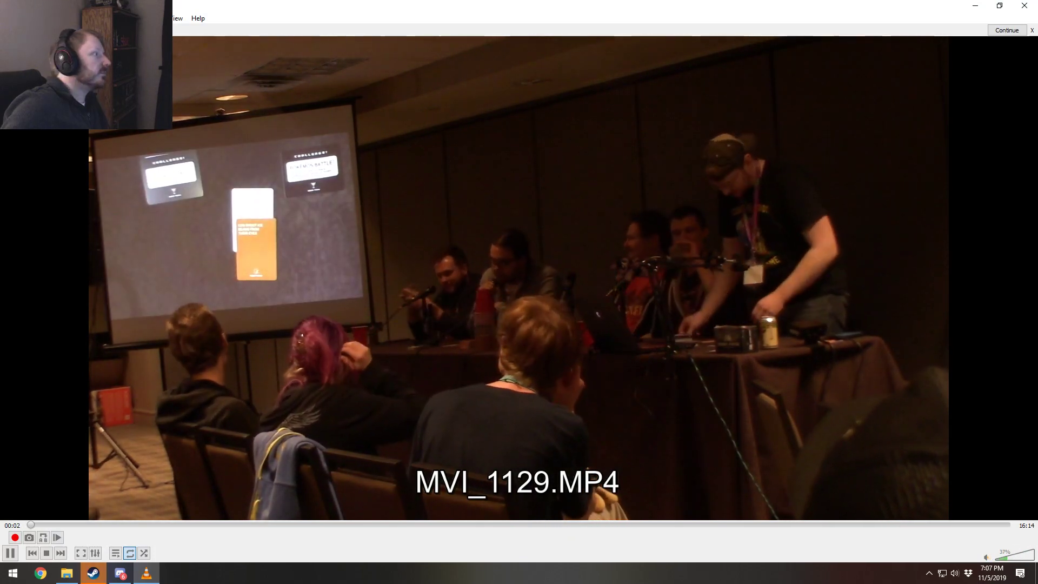
{"action": "mouse_move", "coordinate": [98, 43]}
{"action": "left_click", "coordinate": [205, 80]}
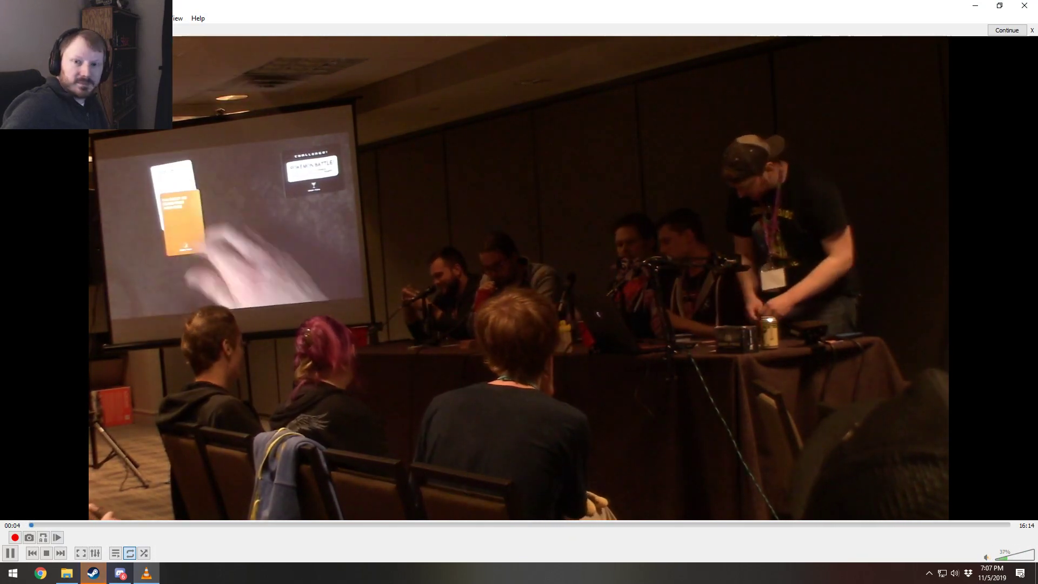
Step: Jump to about 14:23, set the volume to 73%, and view the recording paused at 14:06 and 13:16
{"action": "left_click", "coordinate": [898, 524]}
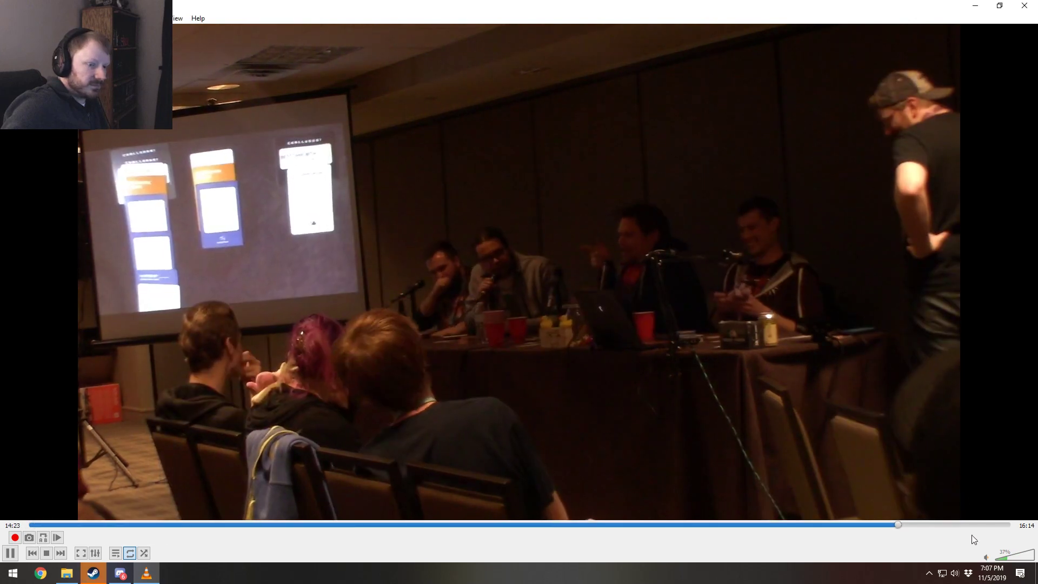
{"action": "left_click", "coordinate": [1018, 557]}
{"action": "scroll", "coordinate": [1017, 557], "scroll_direction": "up", "scroll_amount": 2}
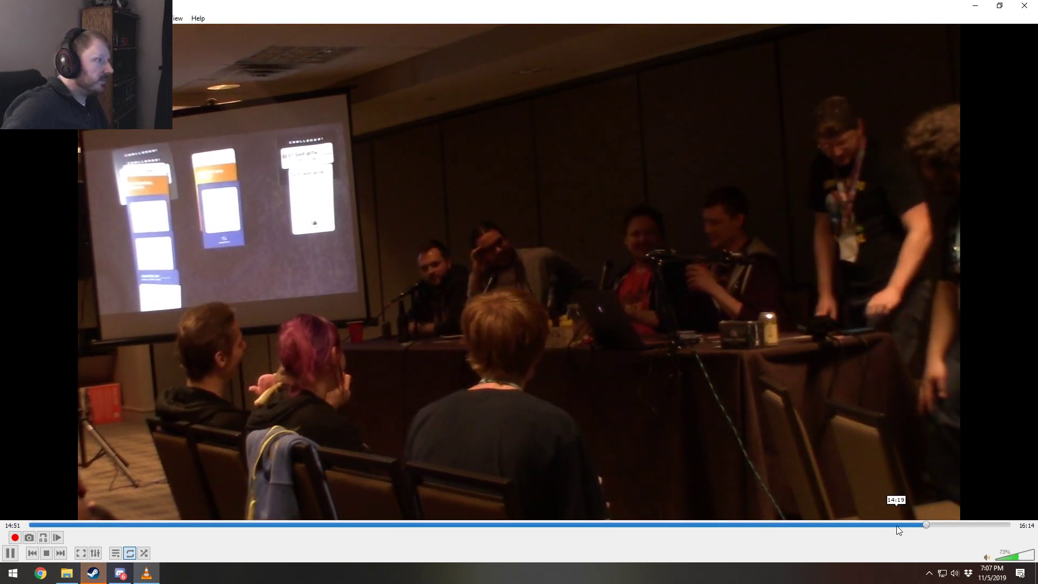
{"action": "left_click", "coordinate": [882, 524]}
{"action": "key", "text": "space"}
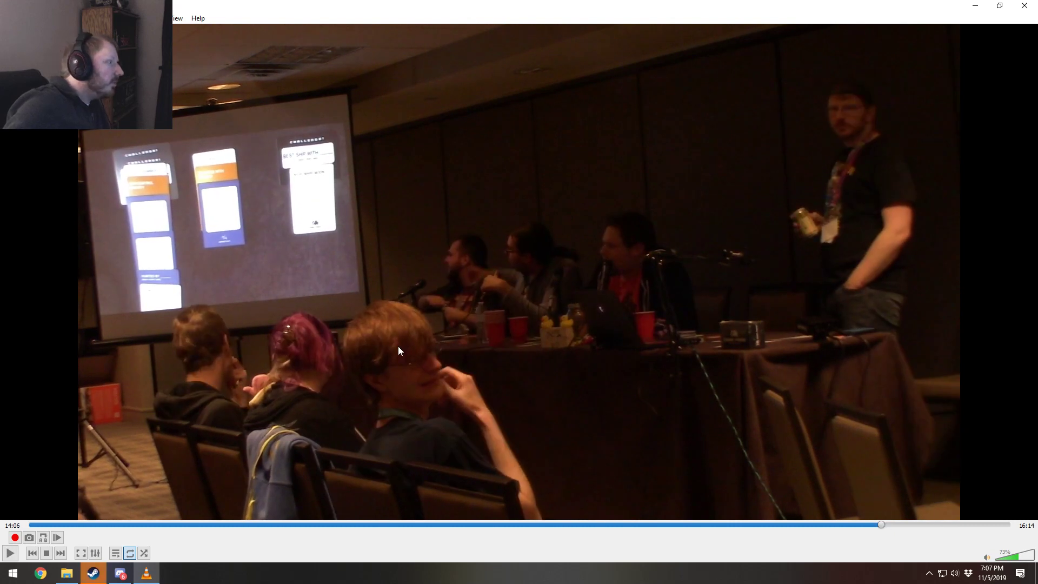
{"action": "left_click", "coordinate": [833, 524]}
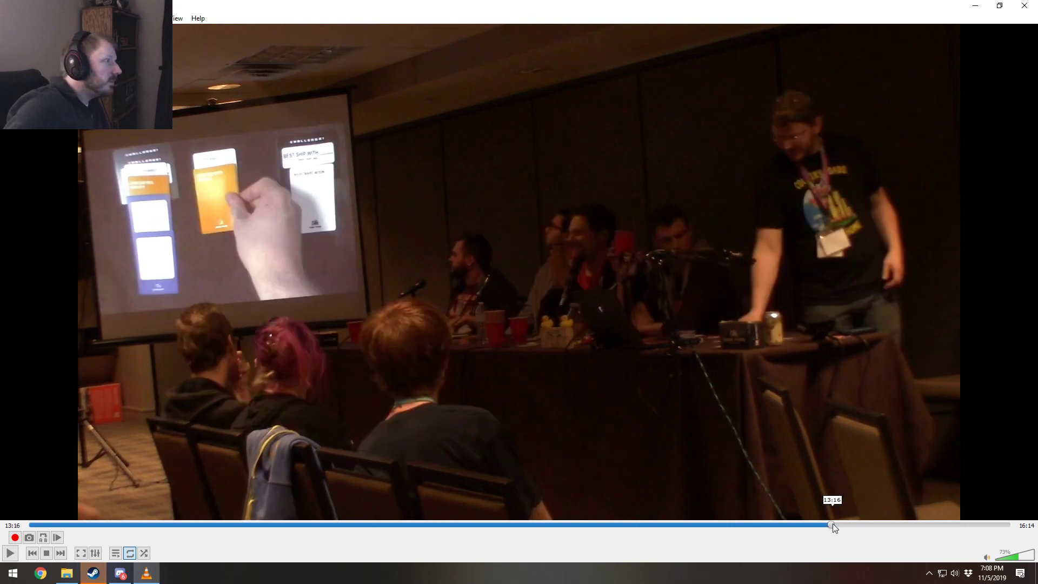
Step: Sample MVI_1129.MP4 at several points between about 12:28 and 13:19, and play it from about 13:09
{"action": "key", "text": "space"}
{"action": "left_click_drag", "start_coordinate": [832, 523], "coordinate": [785, 523]}
{"action": "key", "text": "space"}
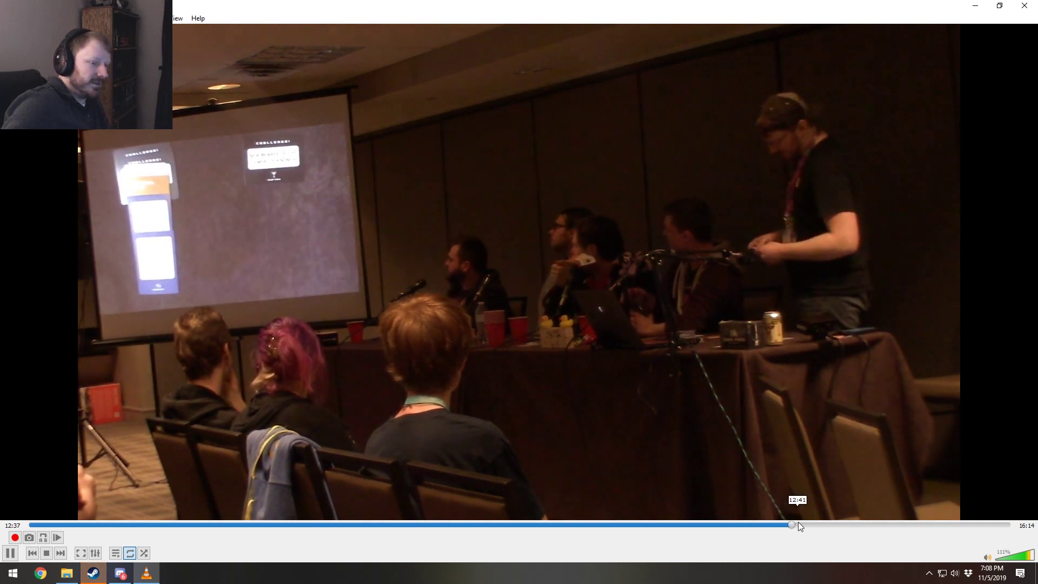
{"action": "left_click_drag", "start_coordinate": [798, 523], "coordinate": [813, 527]}
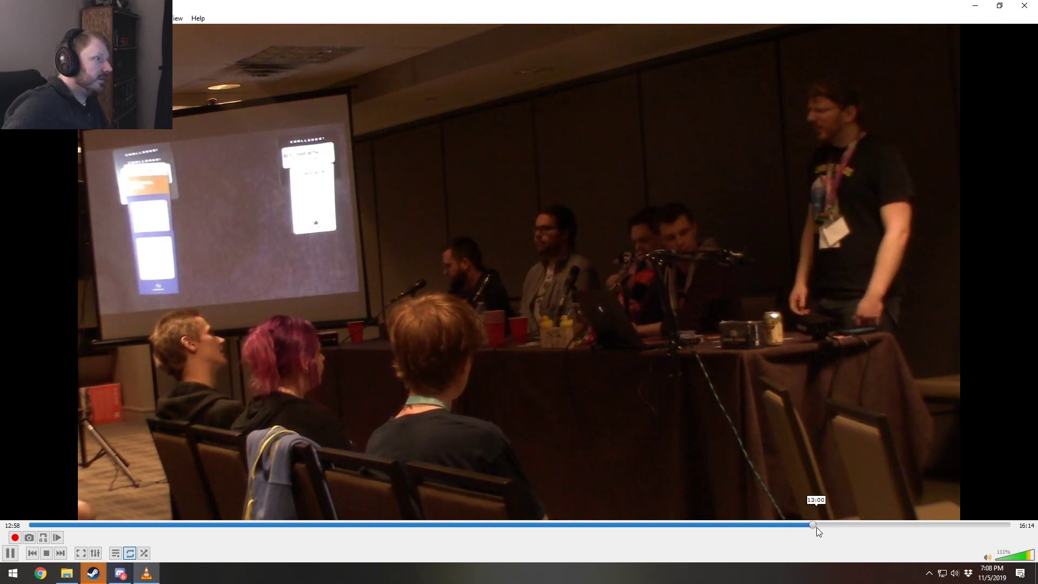
{"action": "left_click", "coordinate": [810, 525]}
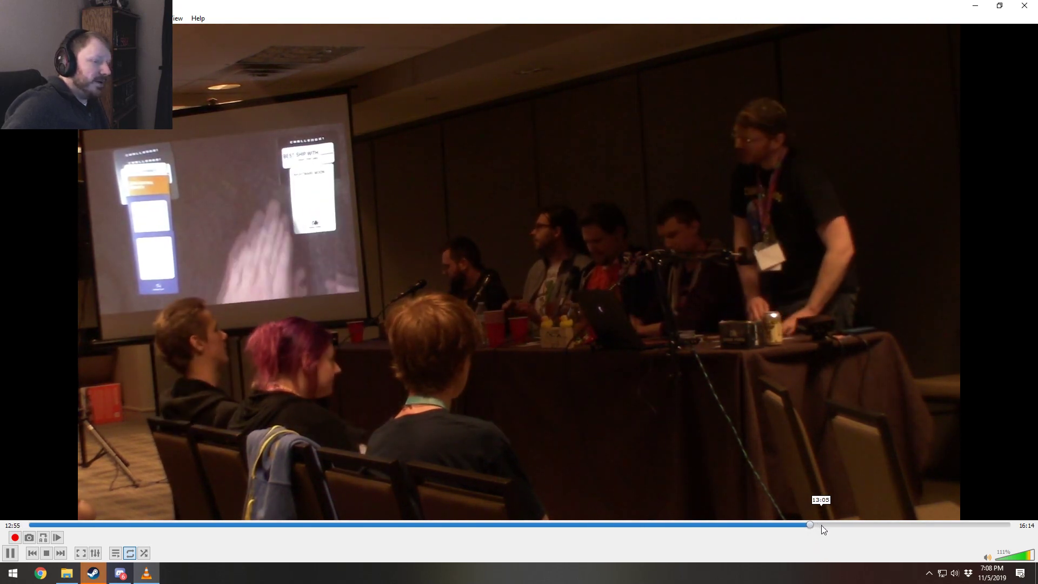
{"action": "left_click", "coordinate": [835, 526]}
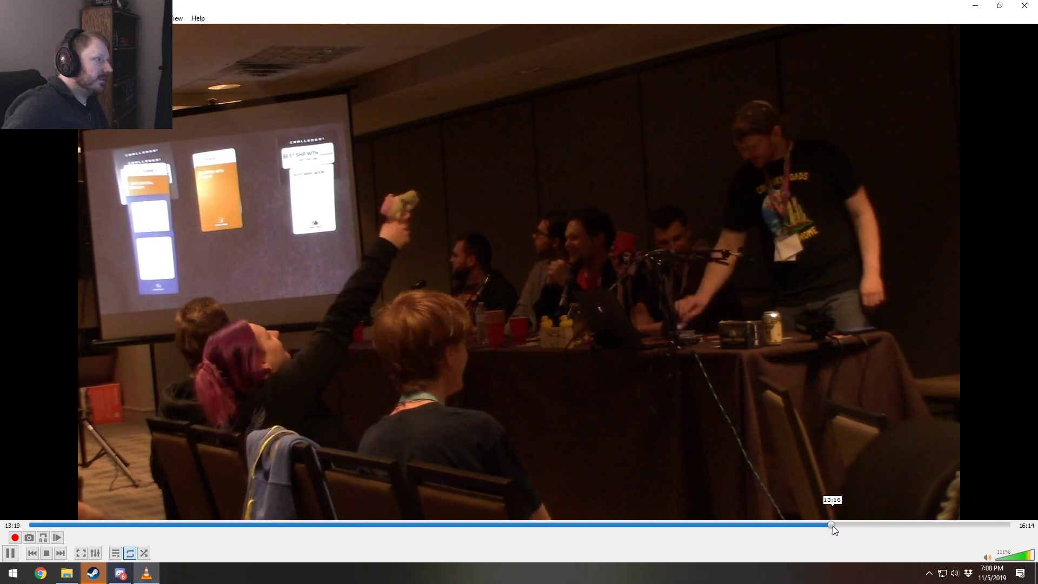
{"action": "left_click", "coordinate": [832, 526]}
{"action": "left_click", "coordinate": [825, 526]}
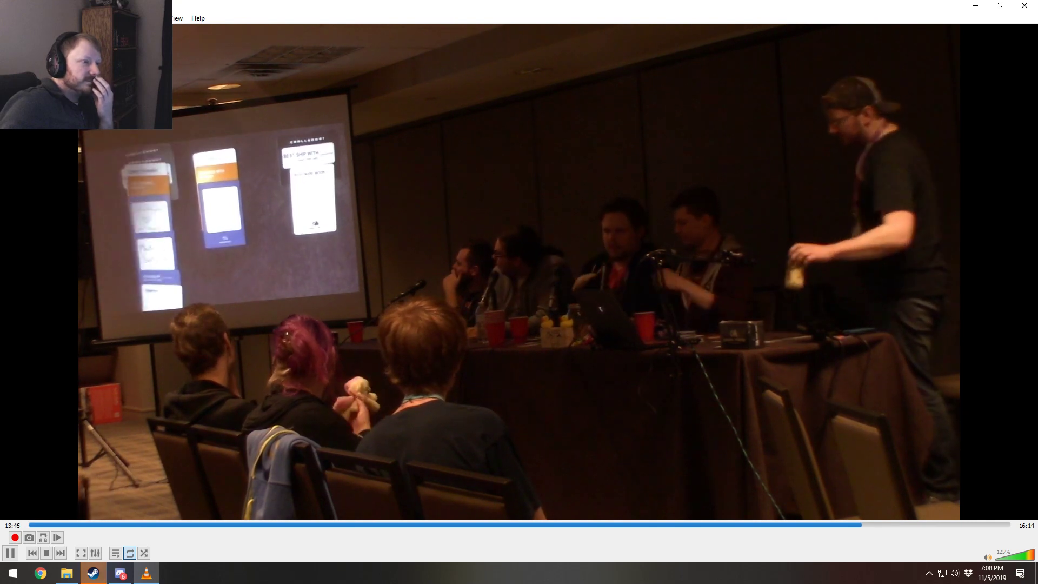
Step: Watch the recording in full screen up to about 14:22, pause it, and leave full screen
{"action": "double_click", "coordinate": [743, 278]}
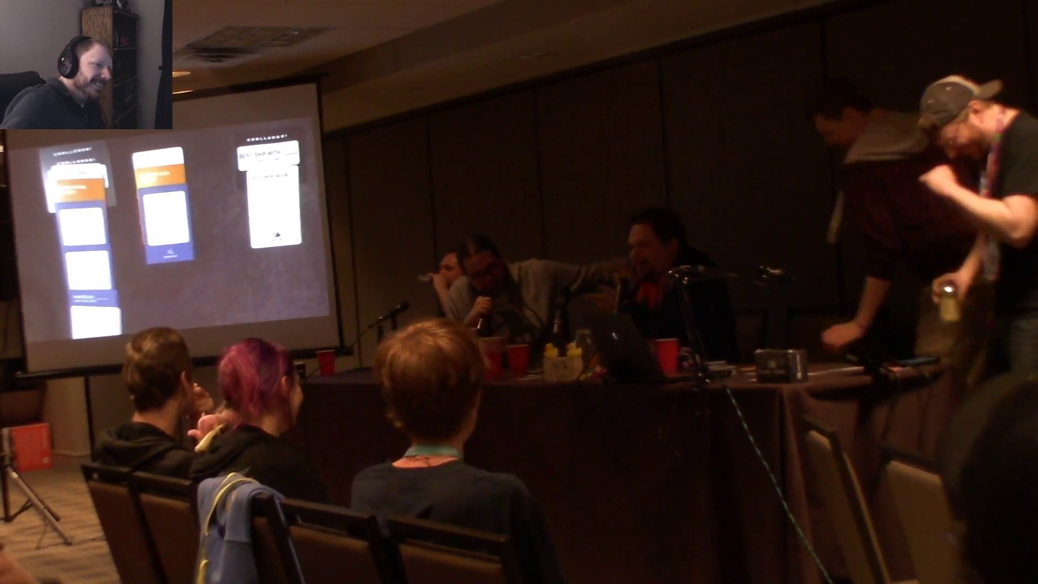
{"action": "mouse_move", "coordinate": [650, 287]}
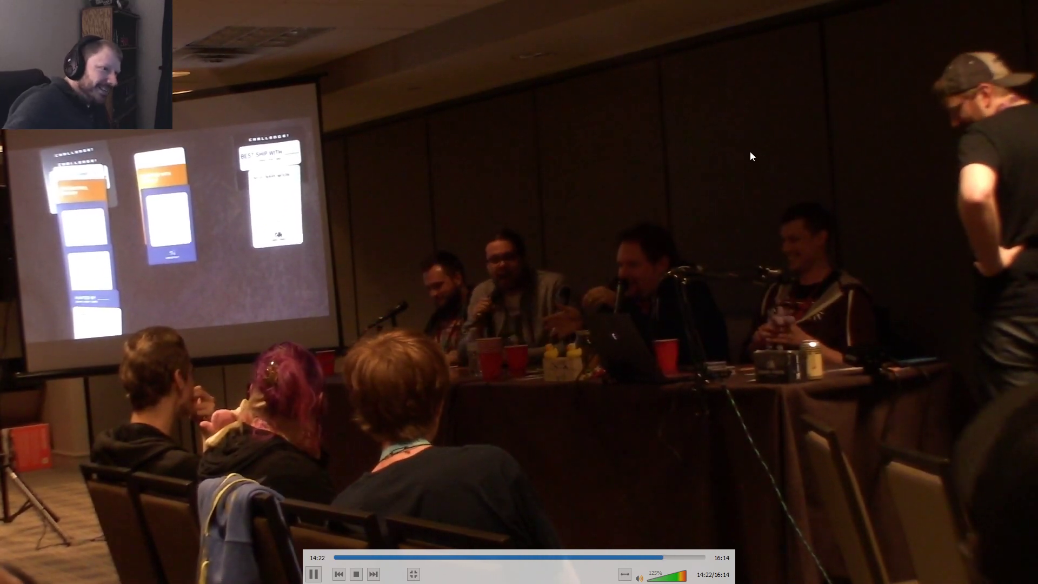
{"action": "key", "text": "space"}
{"action": "key", "text": "Escape"}
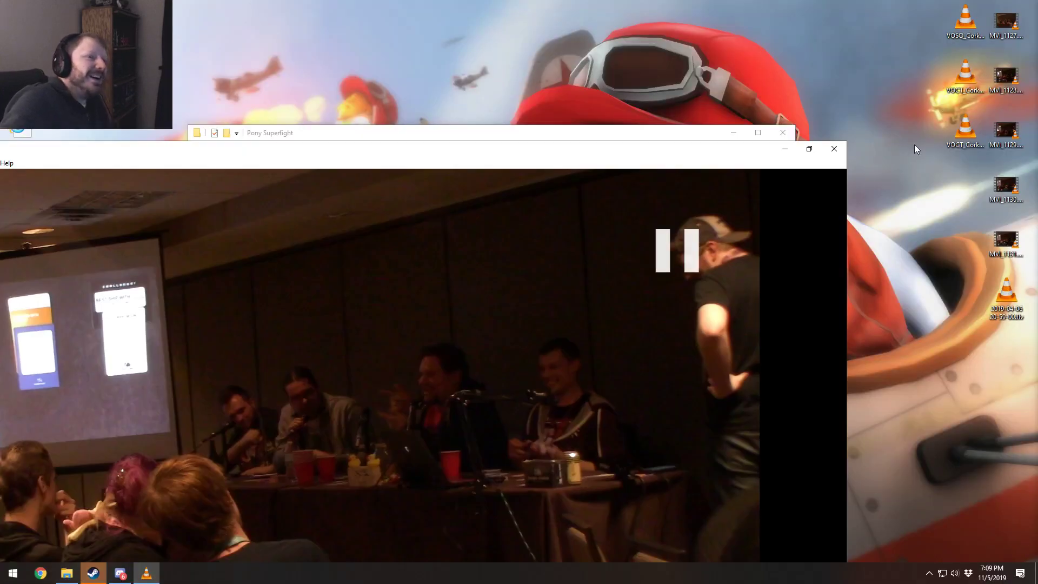
Step: Maximize the player window, view the paused recording at 15:42, and close the video
{"action": "left_click_drag", "start_coordinate": [671, 147], "coordinate": [775, 32]}
{"action": "double_click", "coordinate": [839, 41]}
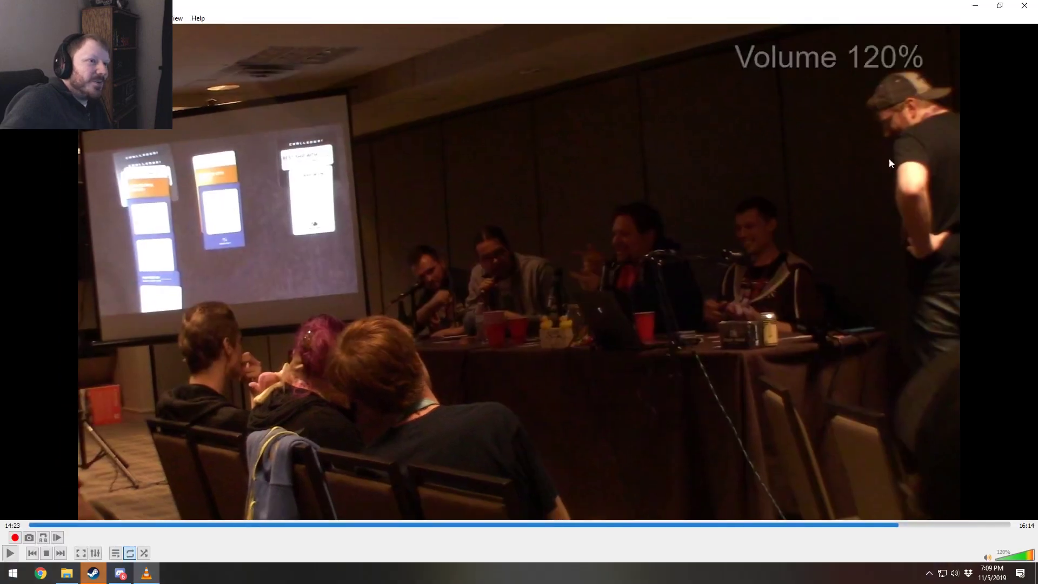
{"action": "left_click_drag", "start_coordinate": [954, 524], "coordinate": [981, 529]}
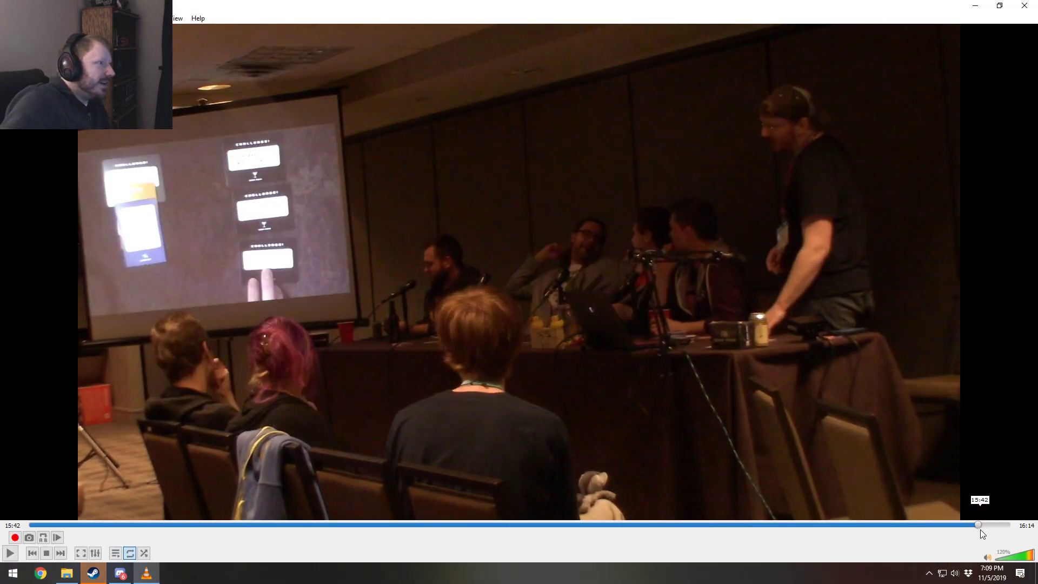
{"action": "left_click", "coordinate": [1025, 7]}
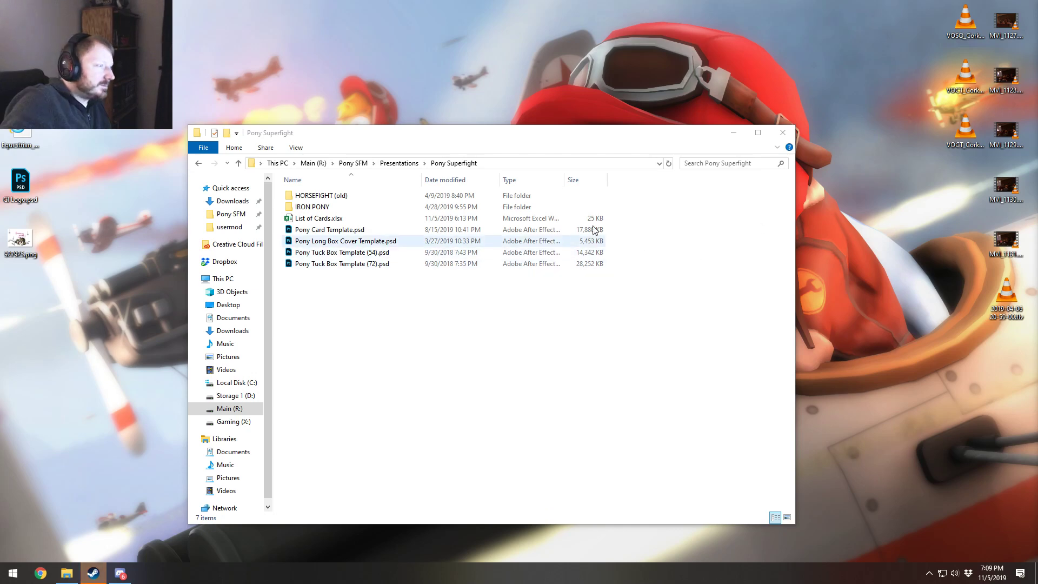
Step: Open MVI_1130.MP4 from the desktop, select its audio output device, and play it at 125% volume
{"action": "double_click", "coordinate": [1006, 188]}
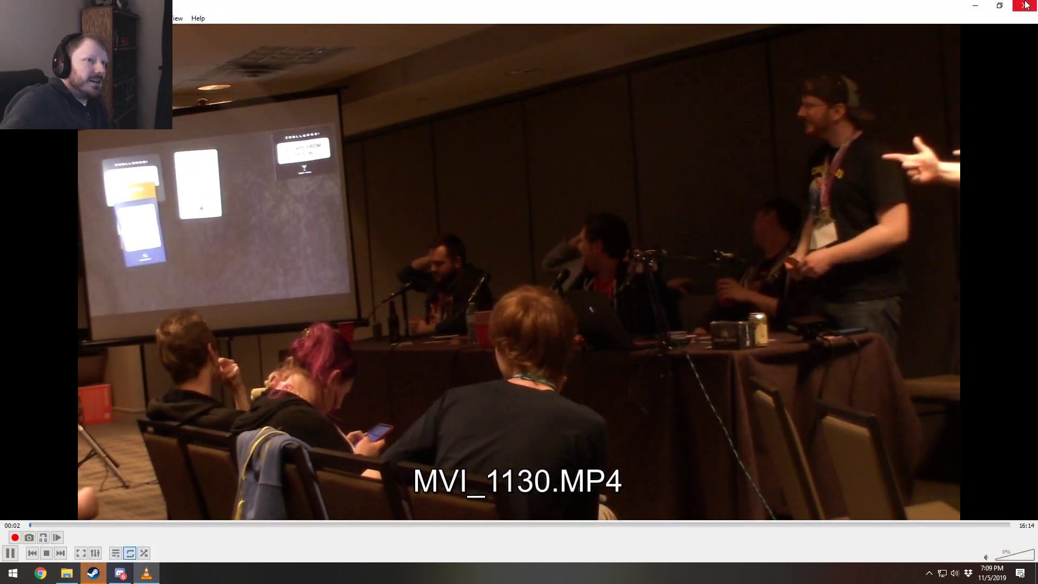
{"action": "key", "text": "space"}
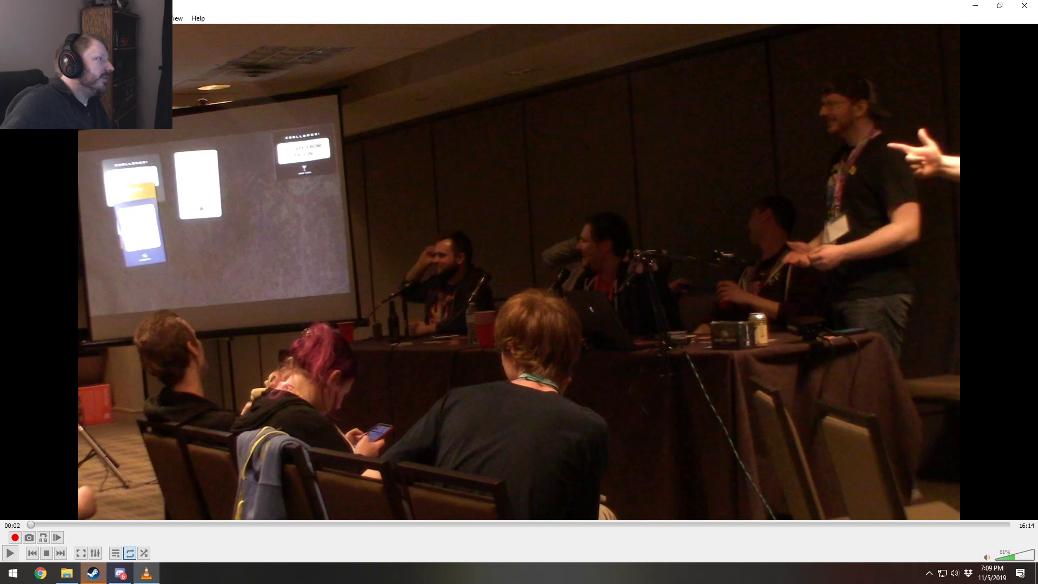
{"action": "mouse_move", "coordinate": [103, 43]}
{"action": "left_click", "coordinate": [177, 85]}
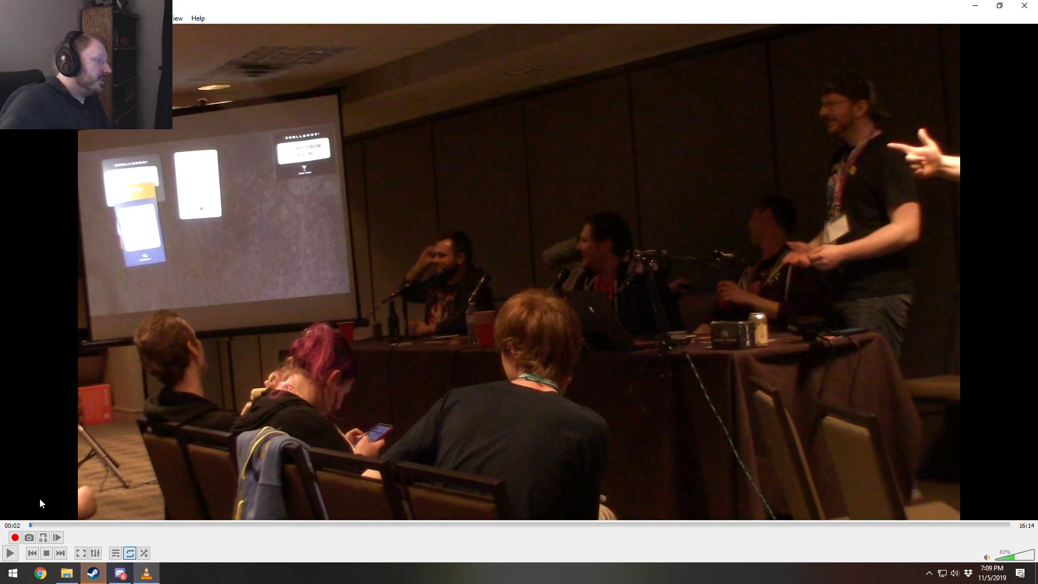
{"action": "key", "text": "space"}
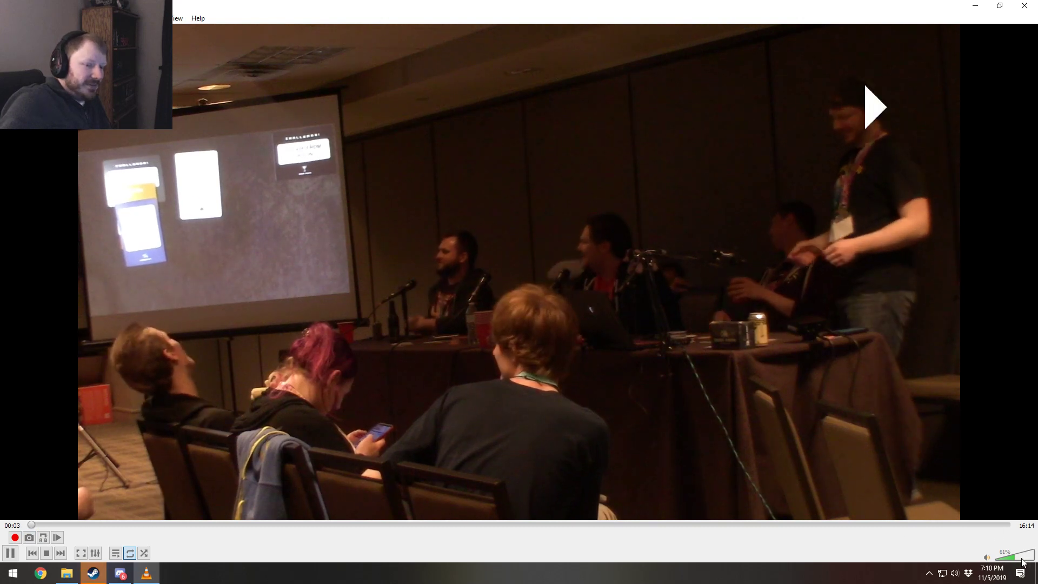
{"action": "left_click", "coordinate": [1034, 558]}
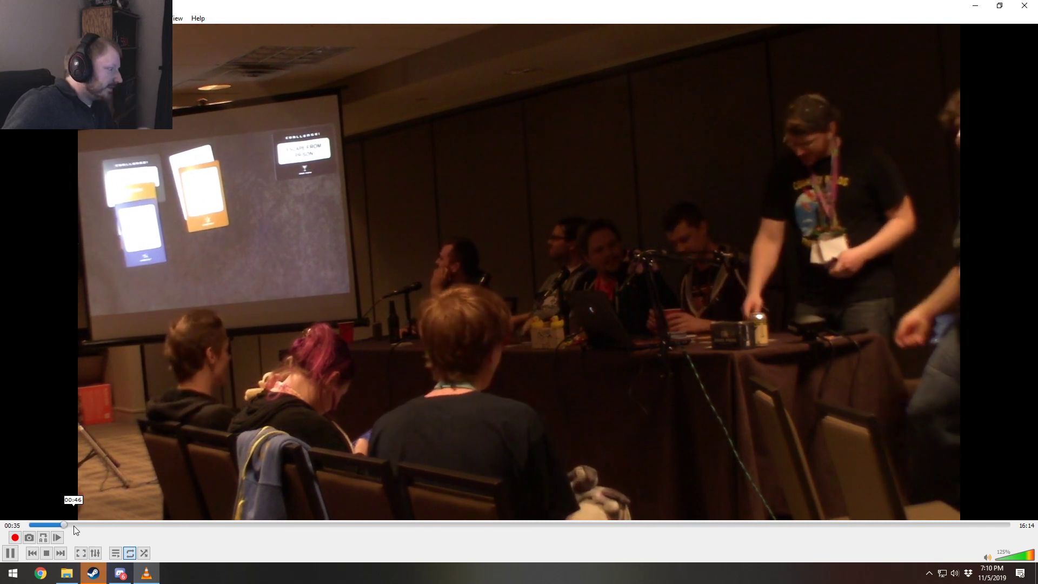
Step: Skip to about 00:46, watch the recording in full screen until about 01:31, and close the video
{"action": "left_click", "coordinate": [73, 526]}
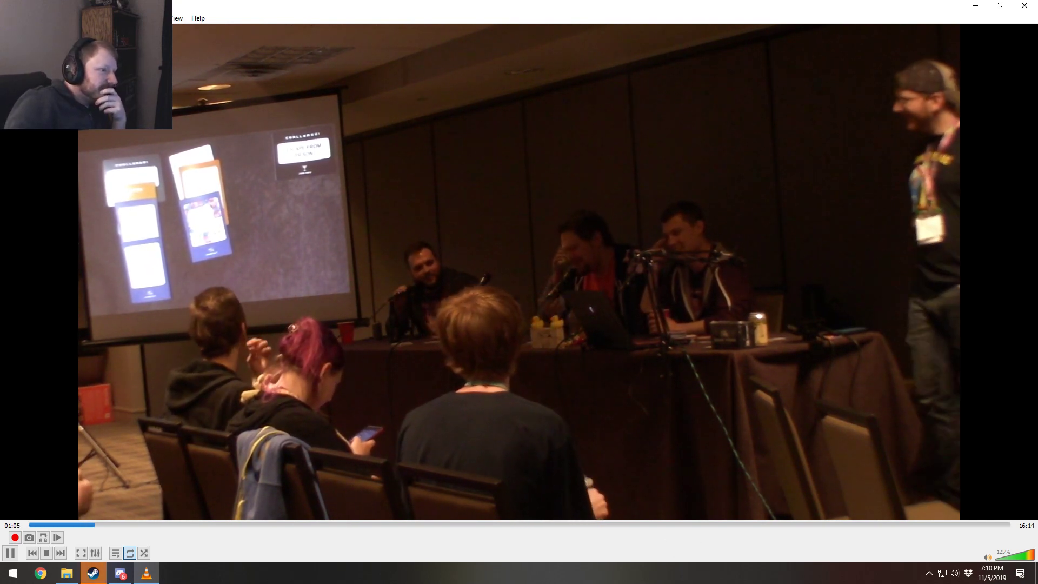
{"action": "double_click", "coordinate": [664, 222]}
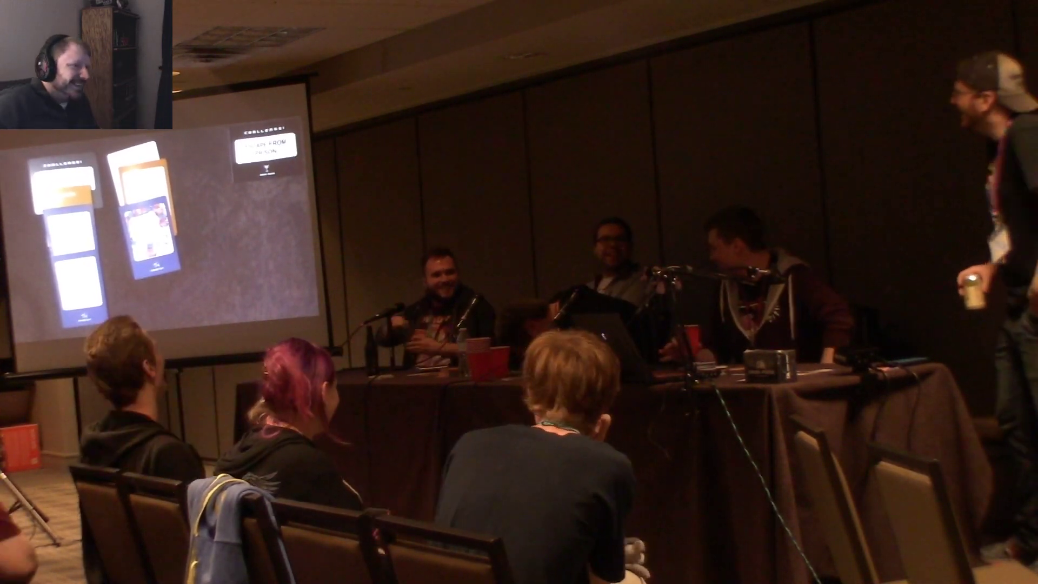
{"action": "mouse_move", "coordinate": [834, 215]}
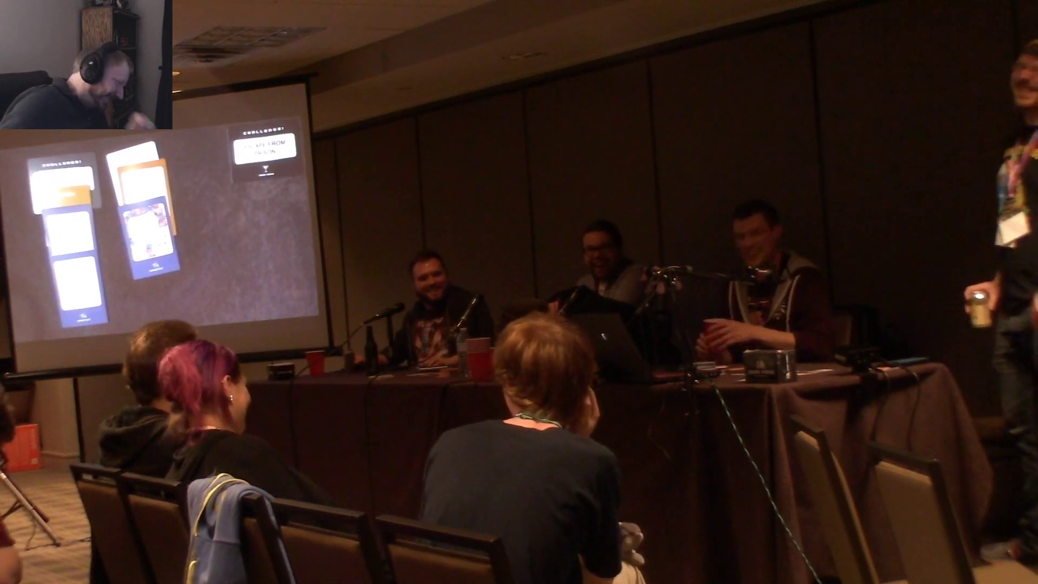
{"action": "mouse_move", "coordinate": [256, 574]}
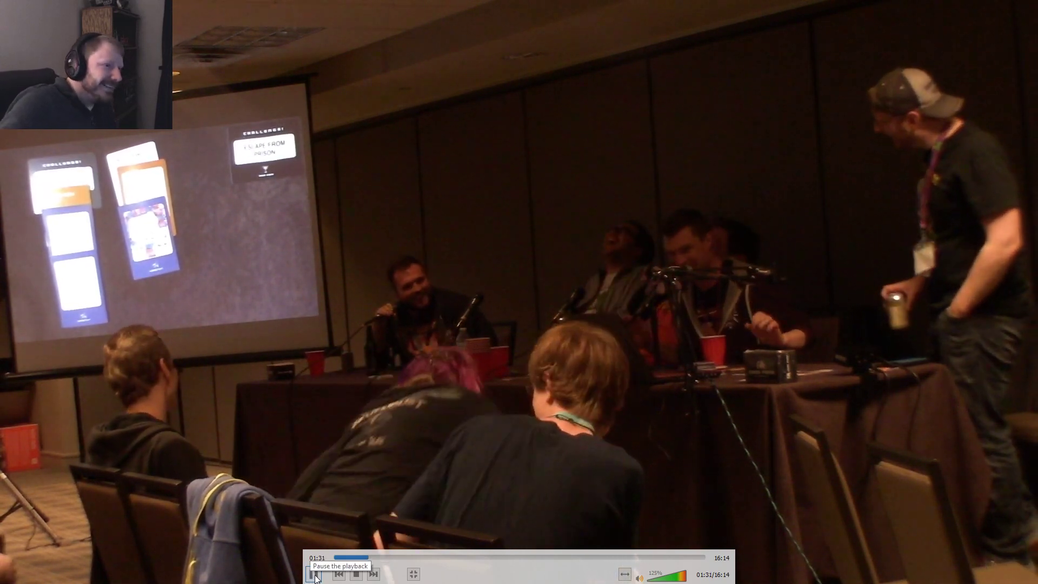
{"action": "left_click", "coordinate": [314, 574]}
{"action": "double_click", "coordinate": [992, 54]}
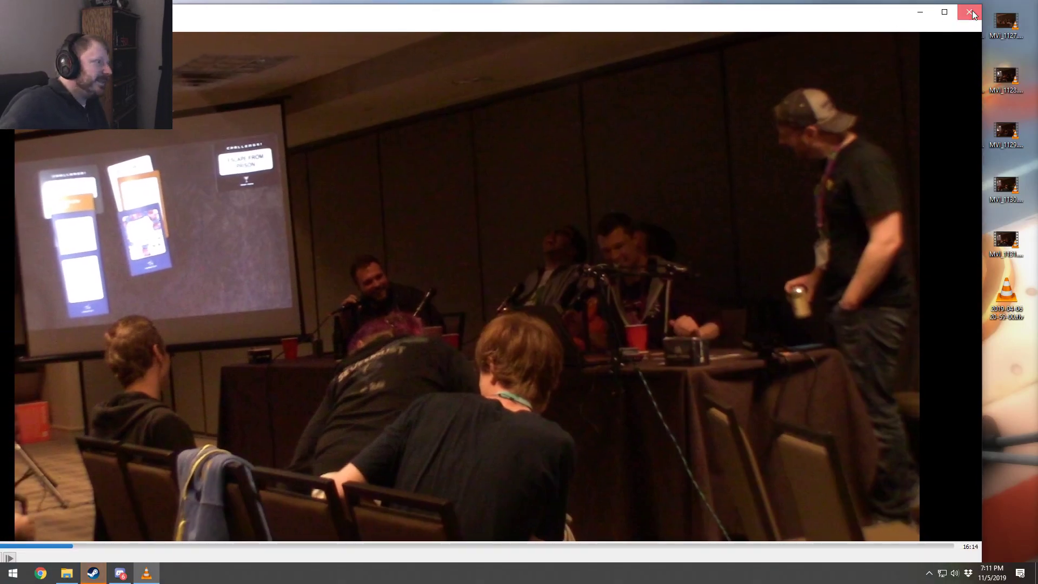
{"action": "left_click", "coordinate": [968, 12]}
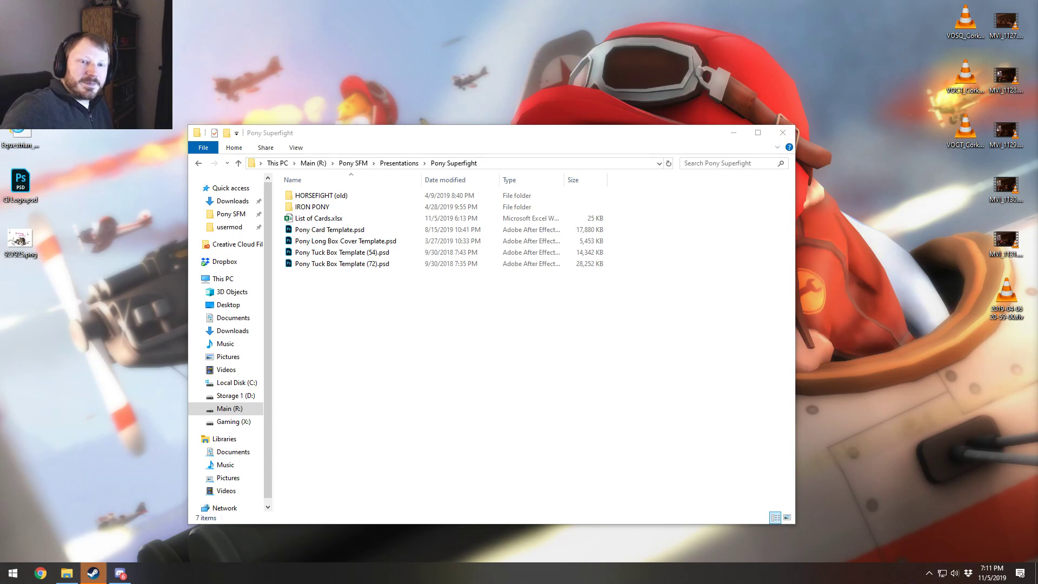
Step: Close the Pony Superfight folder window and dismiss the Steam client update dialog without restarting
{"action": "left_click", "coordinate": [790, 132]}
{"action": "left_click", "coordinate": [635, 241]}
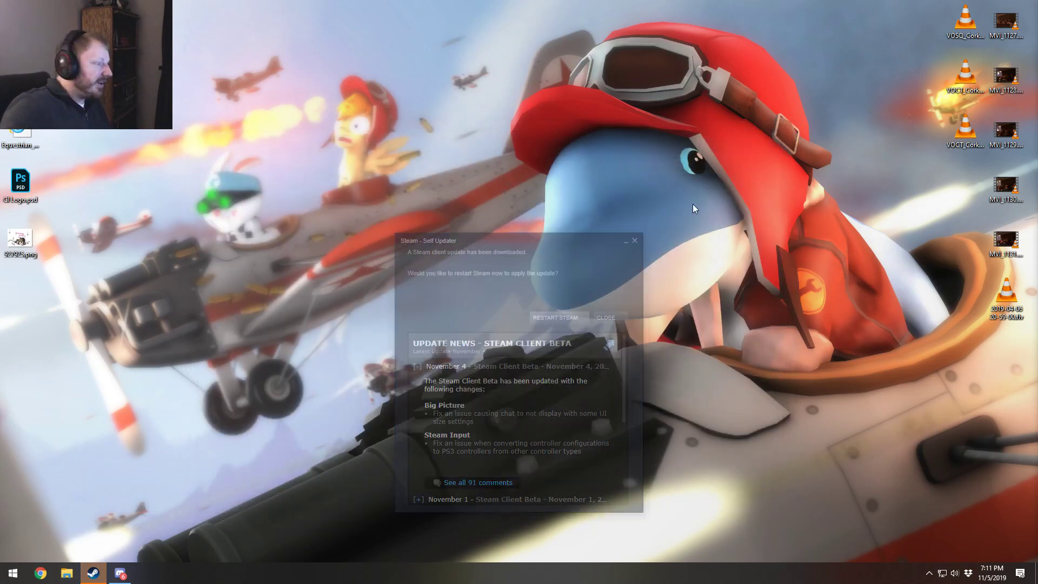